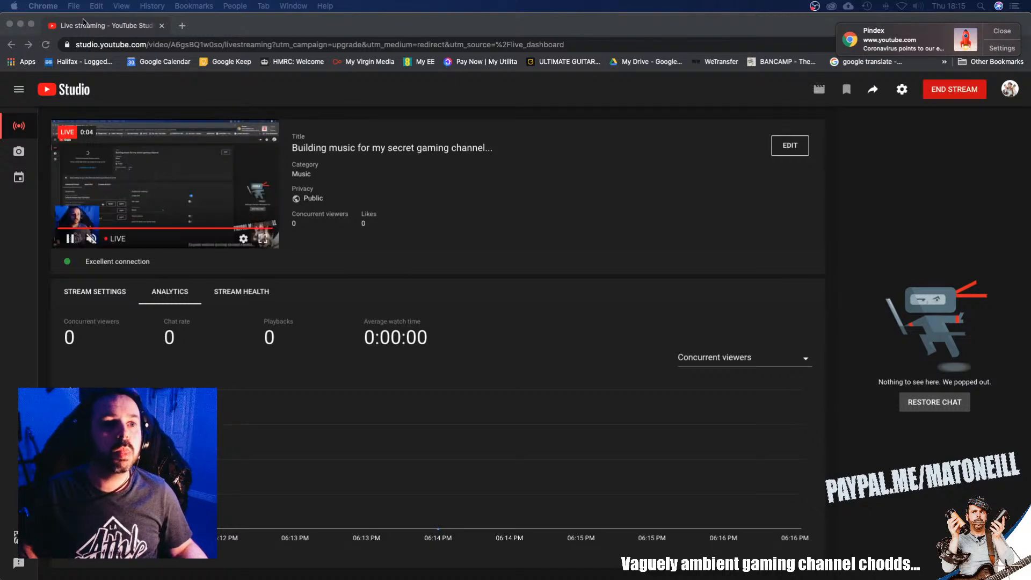
Step: Switch to REAPER, select the Mallet Groove 07 Tom drum item and start playback from just before bar 3
left_click(20, 25)
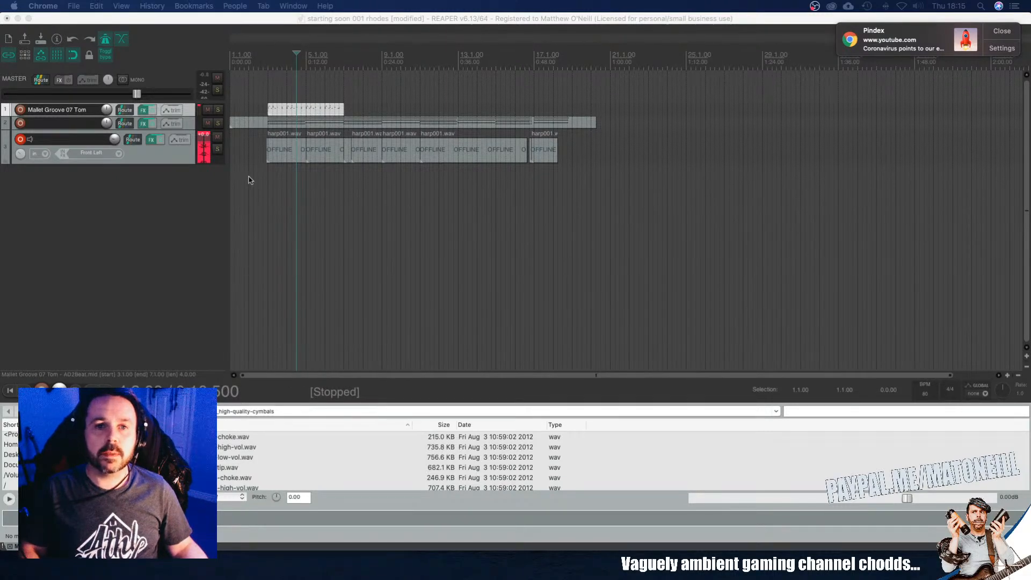
left_click(268, 110)
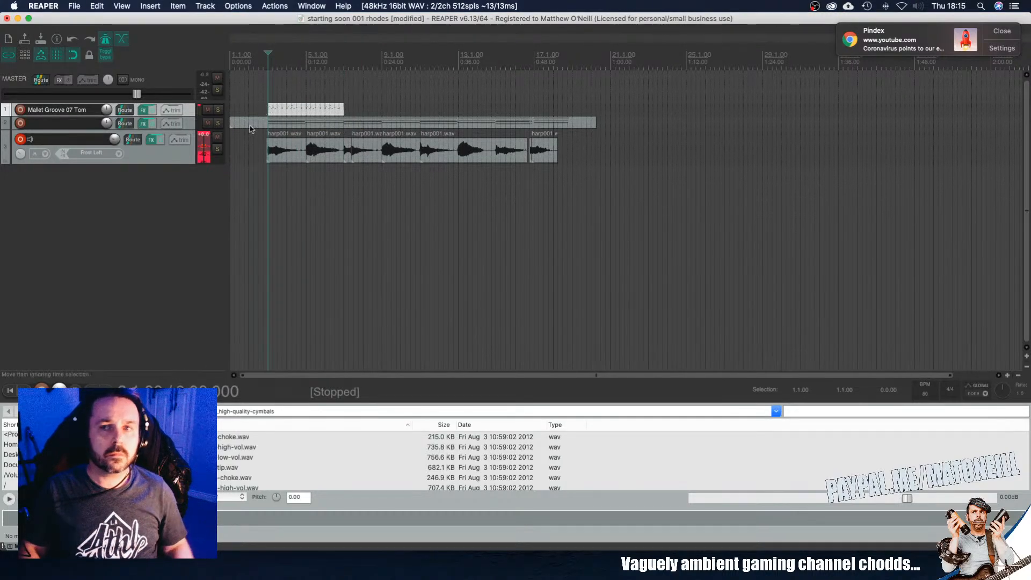
scroll(269, 153, "up", 5)
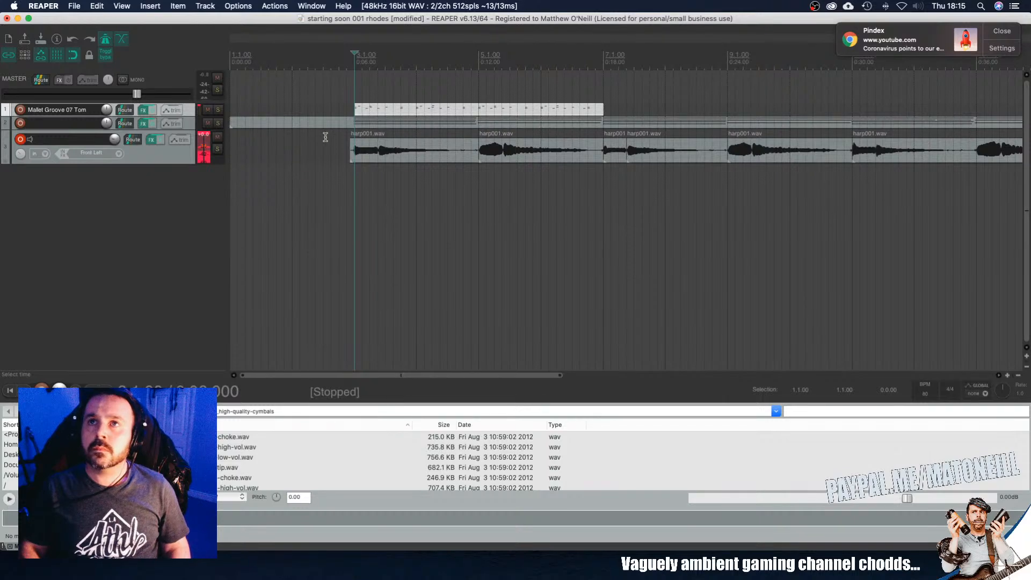
left_click(346, 59)
key("space")
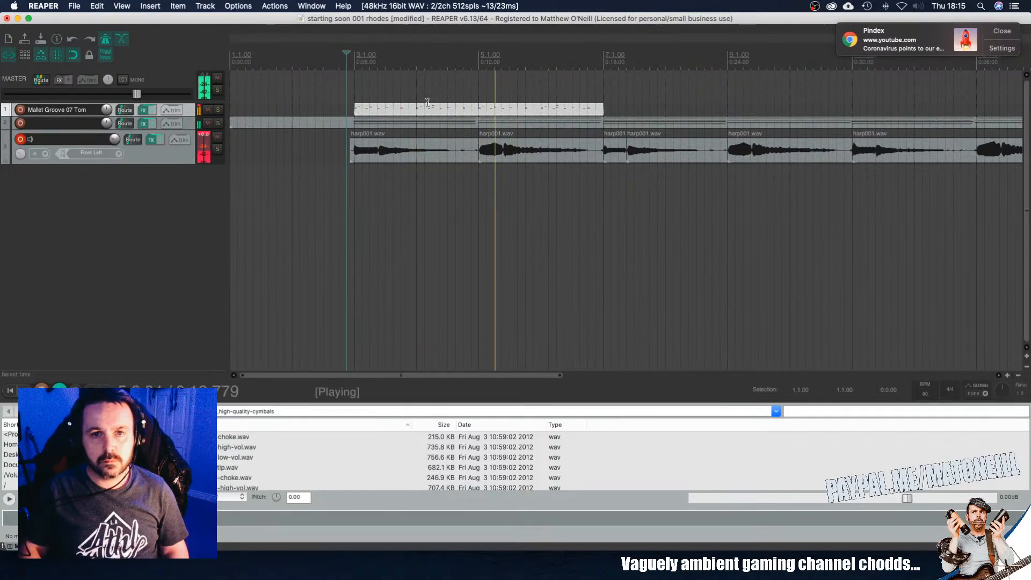
Step: Duplicate the Mallet Groove 07 Tom drum item three times so the groove runs from bar 3 to bar 19
key("super+d")
key("super+d")
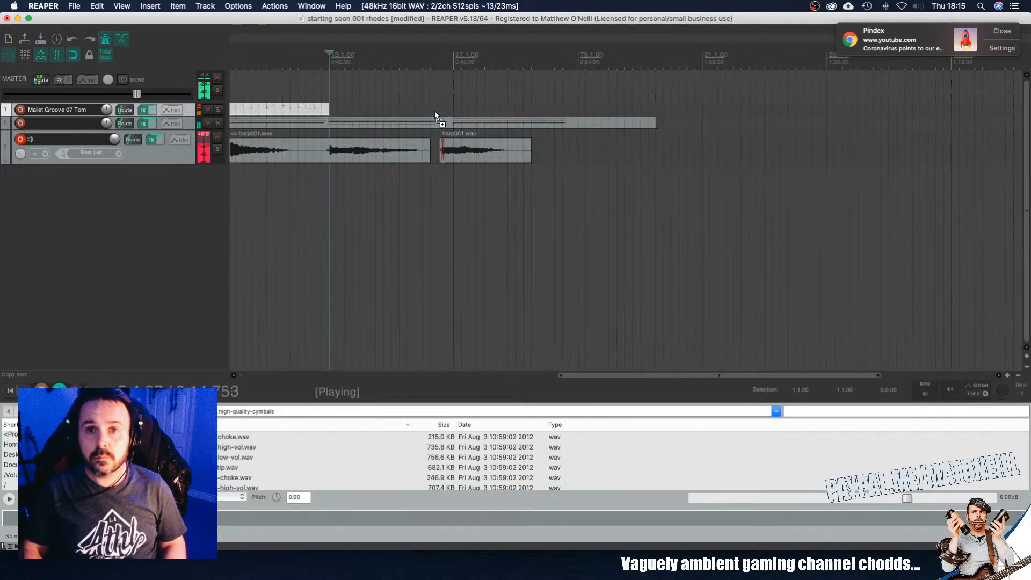
key("super+d")
scroll(434, 111, "down", 3)
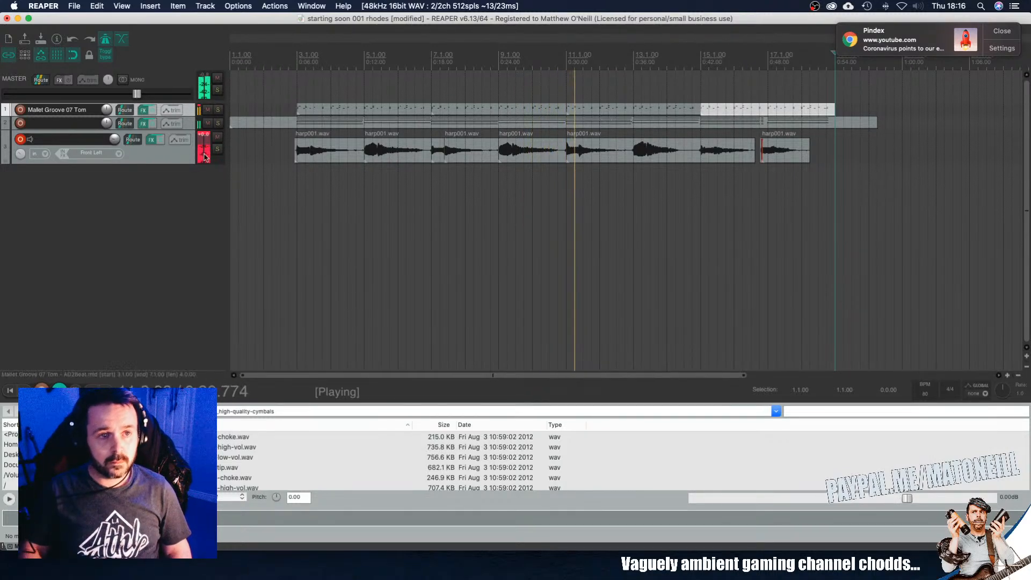
Step: Raise the volume of the harp track slightly during playback
left_click(74, 145)
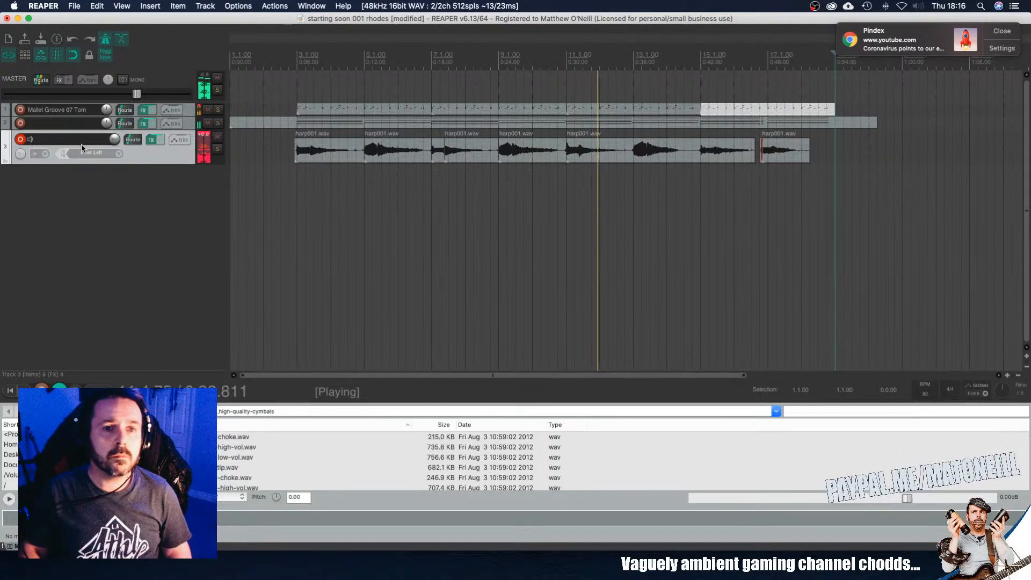
left_click_drag(116, 141, 116, 139)
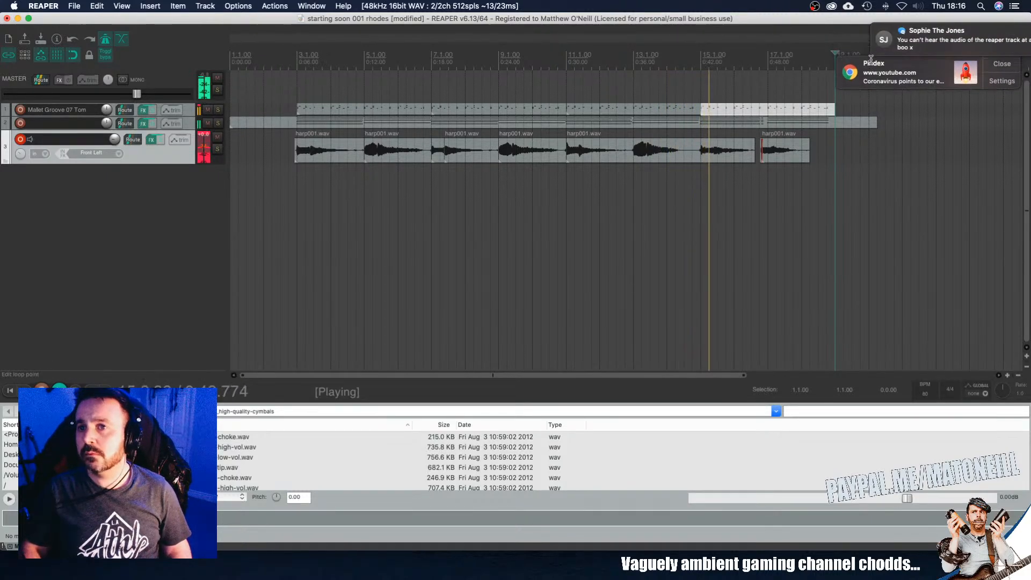
mouse_move(902, 51)
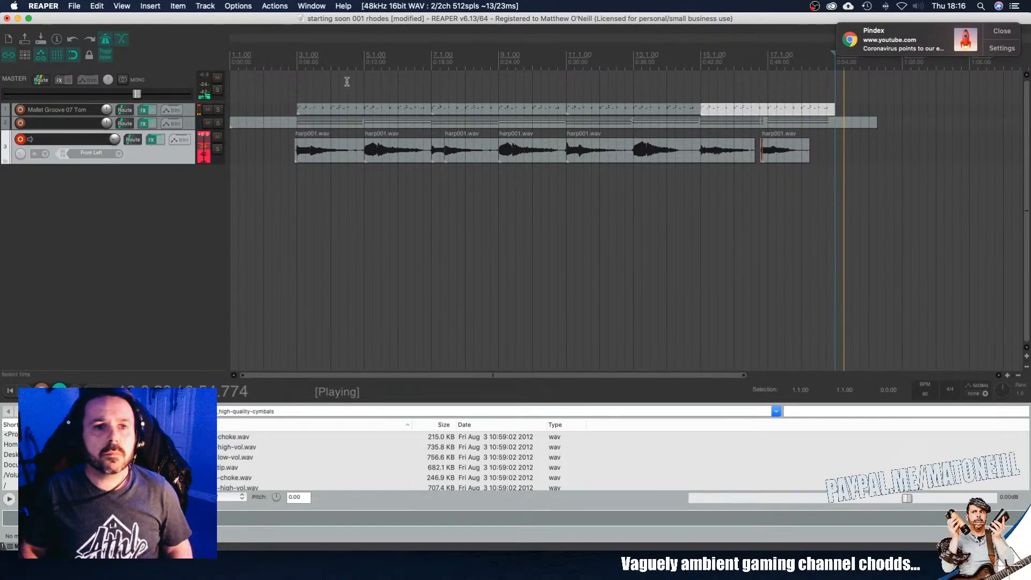
Step: Play the arrangement from bar 3 and again from bar 11 to check the sound, stopping playback each time
left_click(296, 58)
key("space")
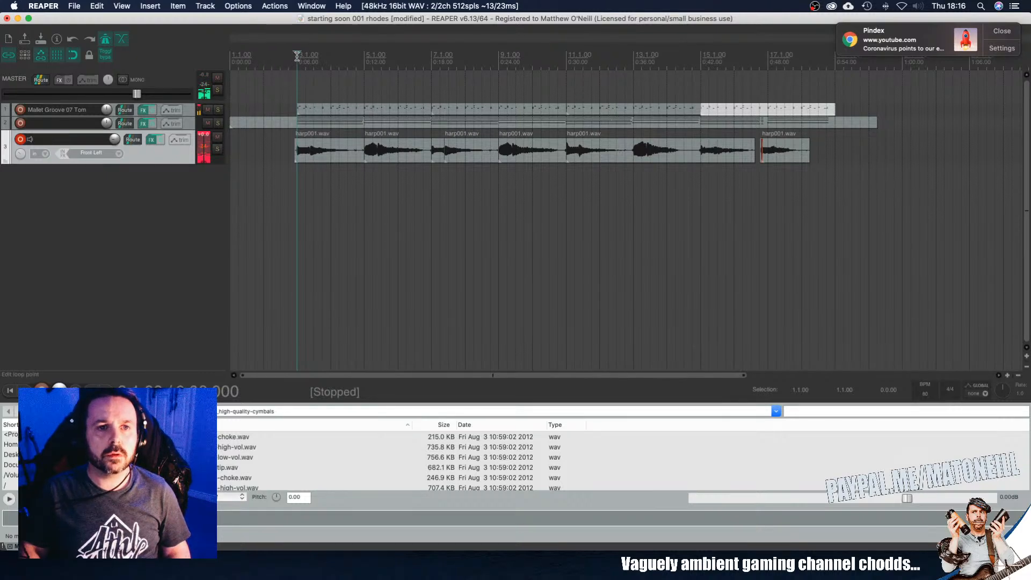
key("space")
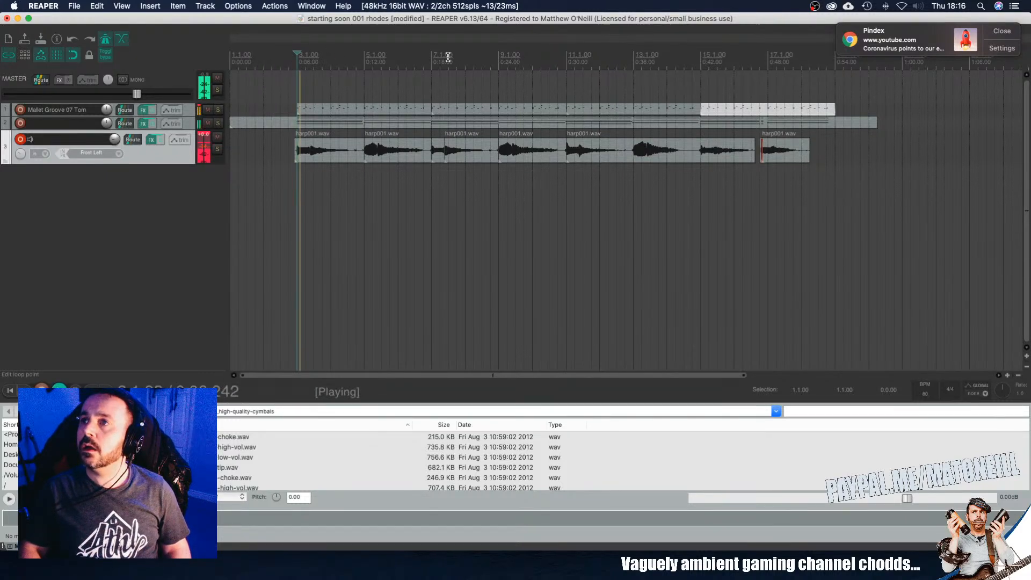
key("space")
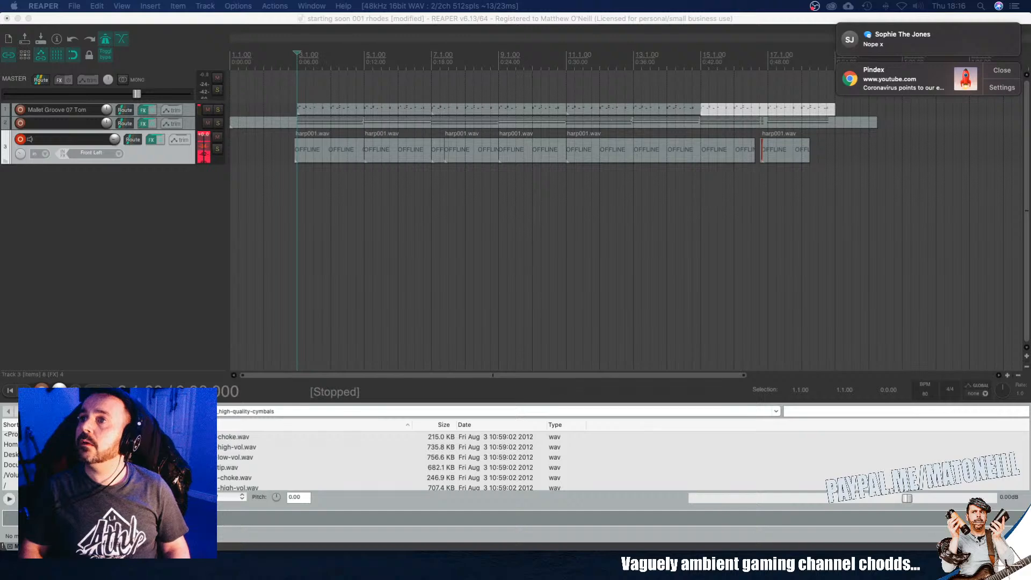
left_click(571, 135)
key("space")
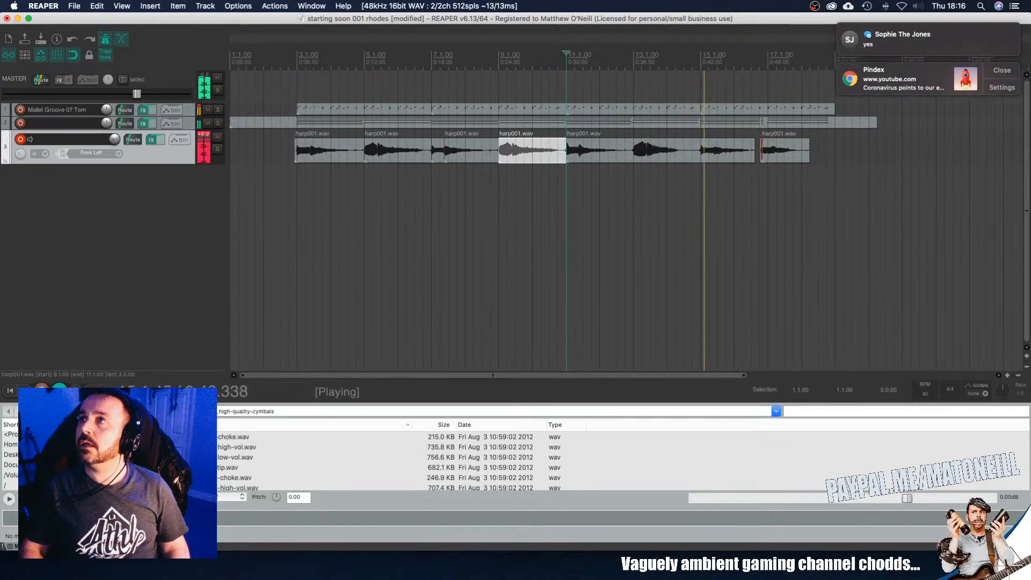
key("space")
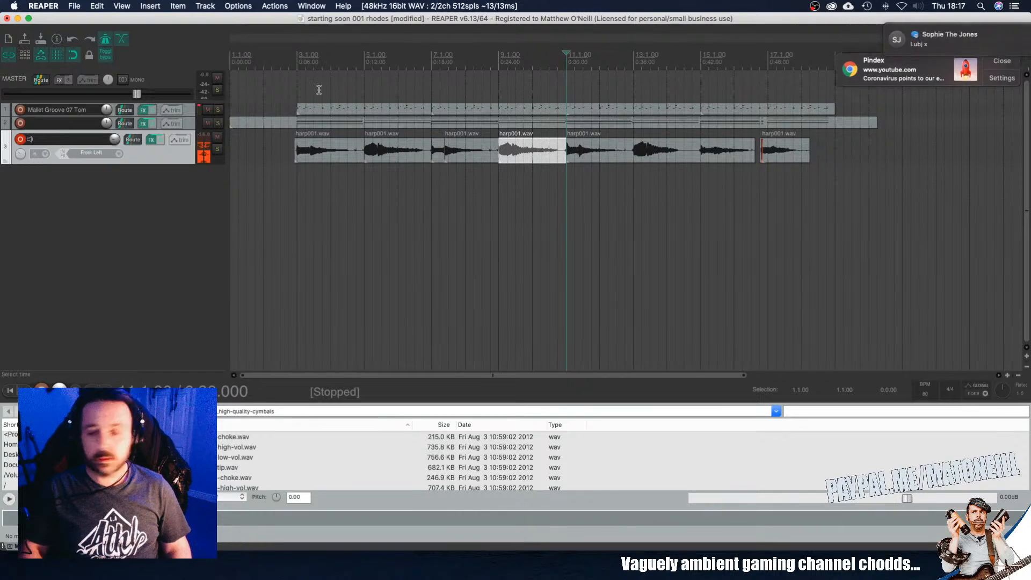
Step: Trim the start of the MIDI item on track 2 to 2.4.00 and audition the arrangement from that point
left_click(298, 57)
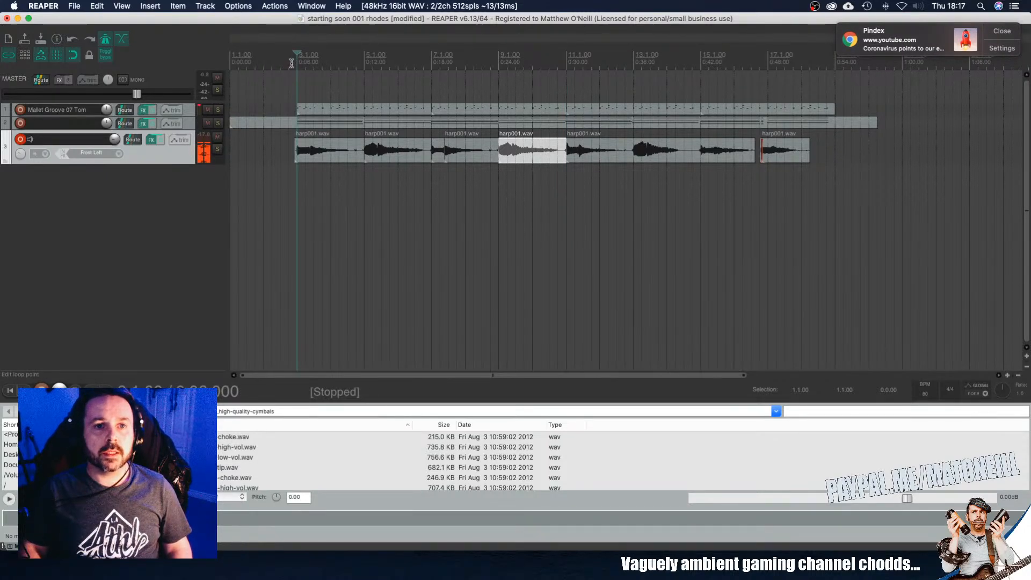
left_click_drag(232, 124, 291, 124)
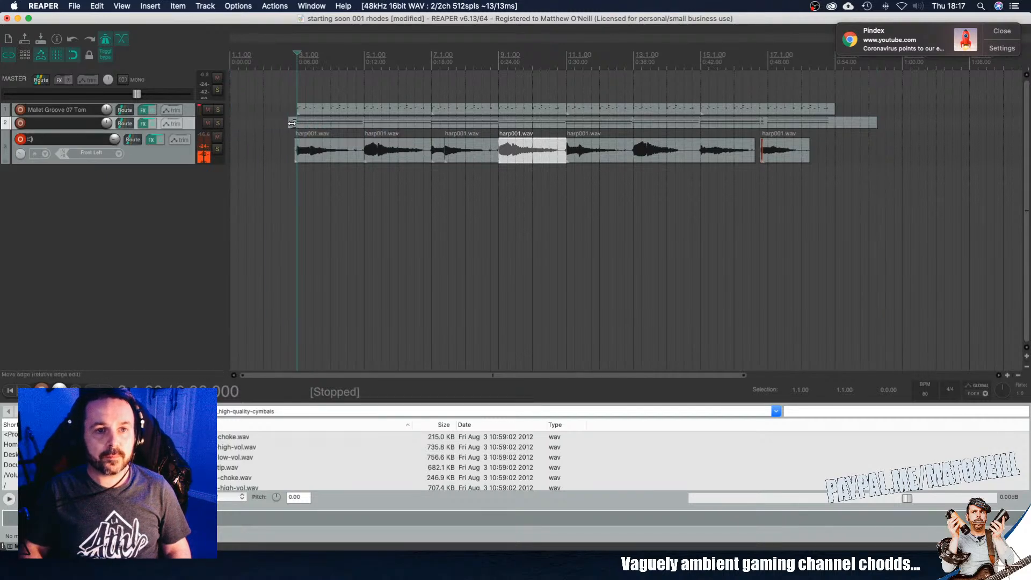
left_click(288, 60)
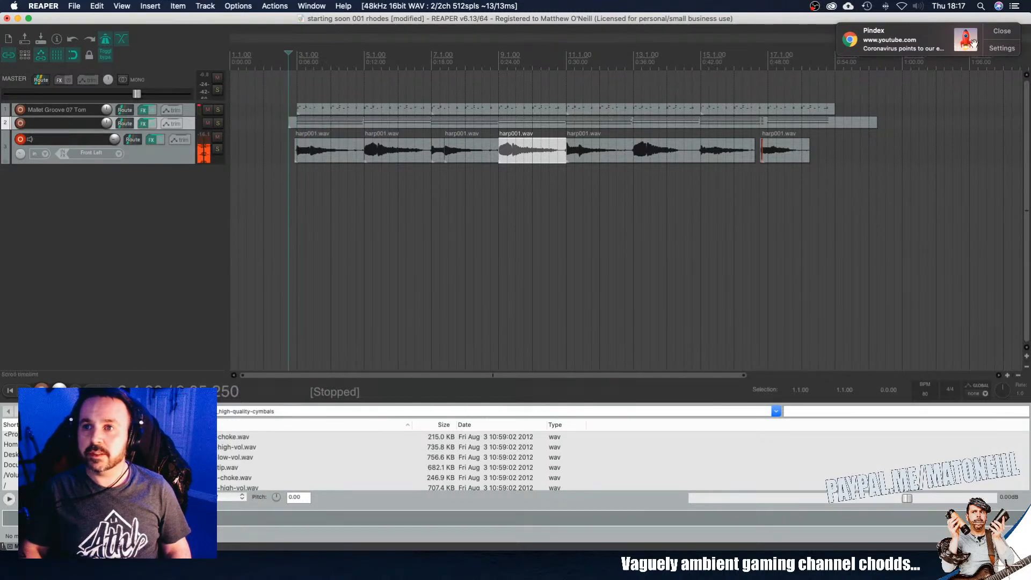
left_click(1002, 31)
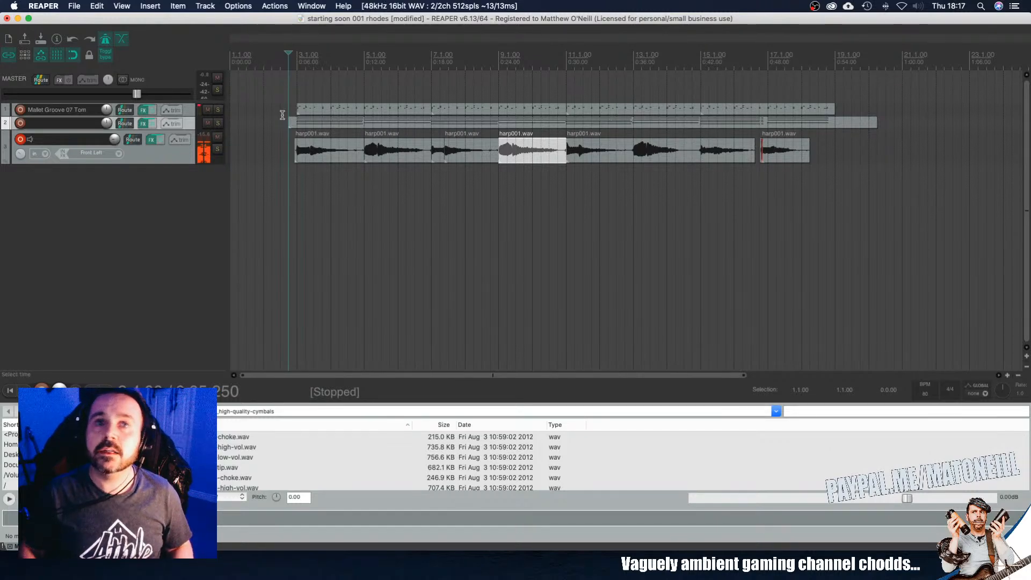
key("space")
key("space")
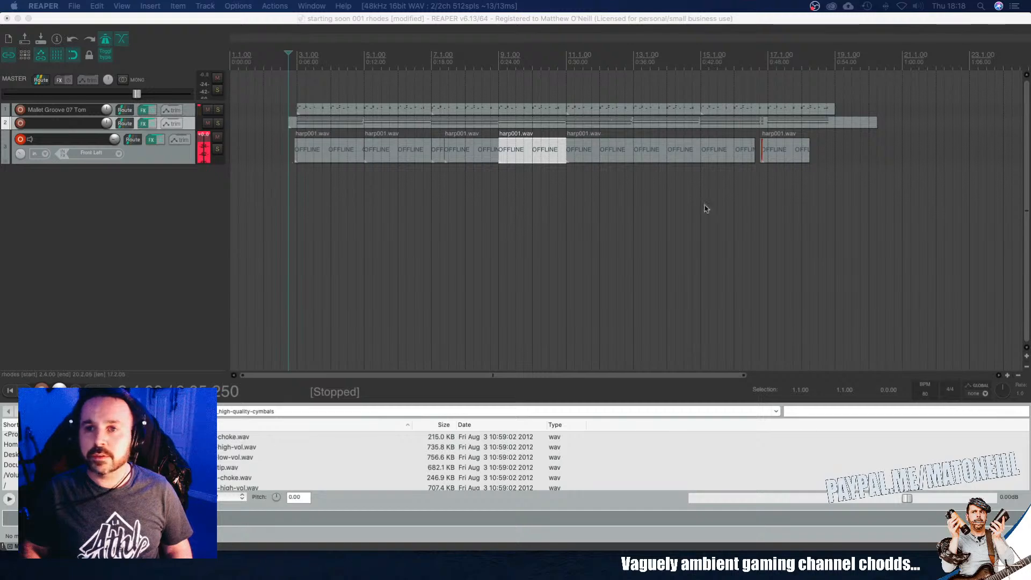
Step: Shorten the end of the MIDI item on track 2 to bar 19, level with the last drum item
left_click(875, 122)
left_click_drag(875, 122, 832, 127)
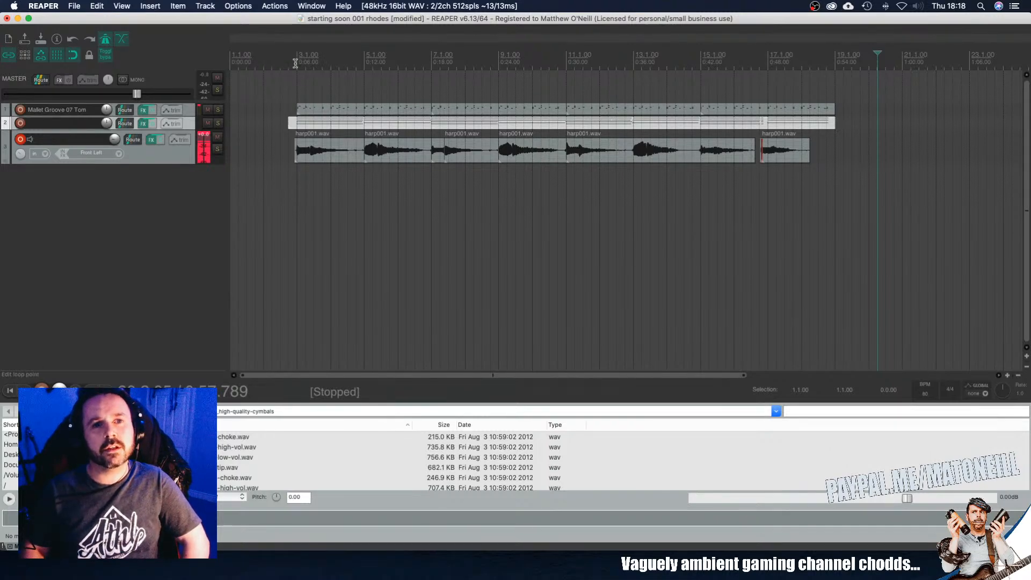
Step: Play the arrangement from the first drum item at bar 3 and nudge up the harp track's volume
left_click(299, 108)
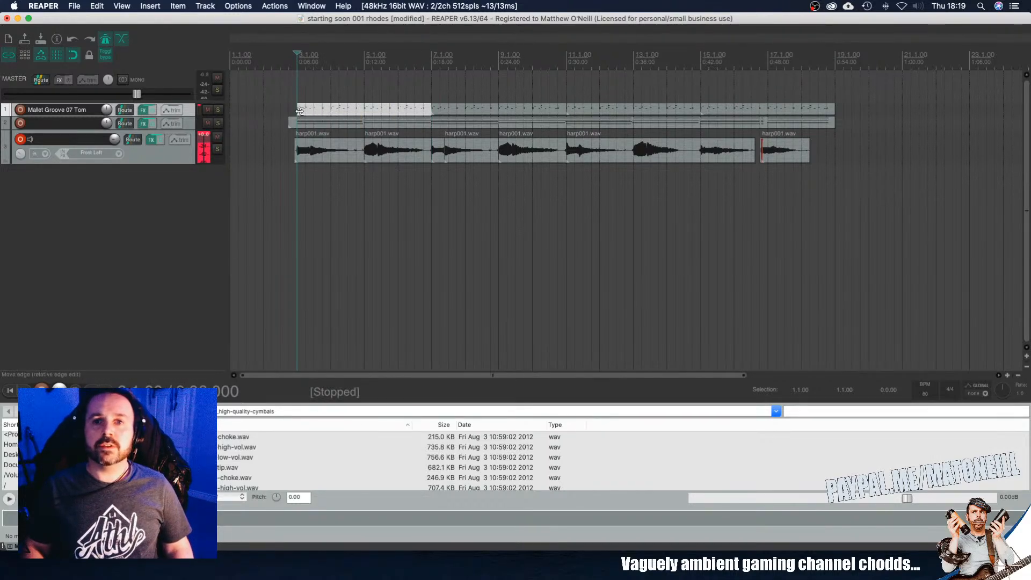
scroll(299, 111, "up", 2)
scroll(299, 111, "down", 1)
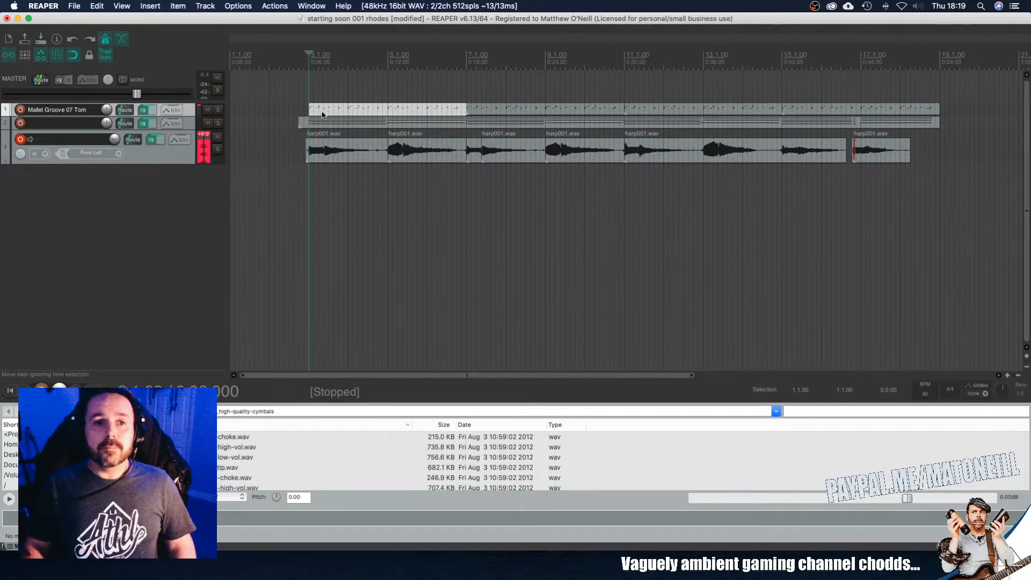
scroll(383, 131, "up", 5)
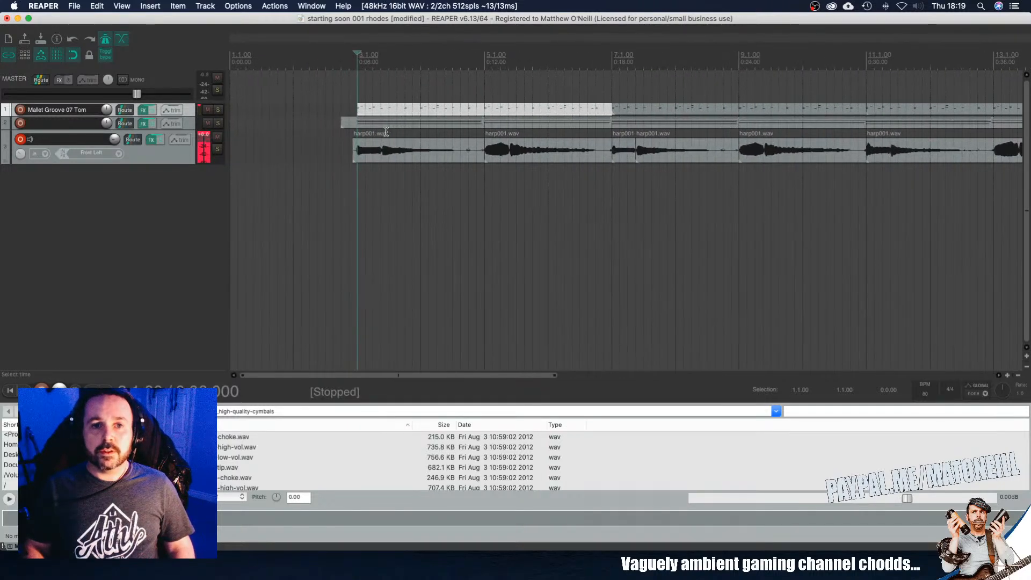
scroll(386, 131, "up", 1)
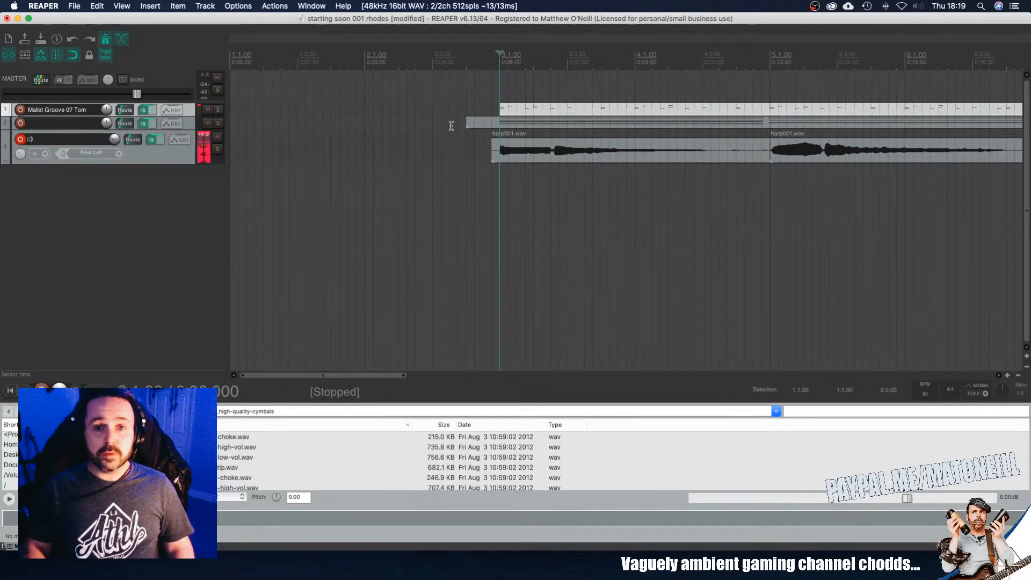
key("space")
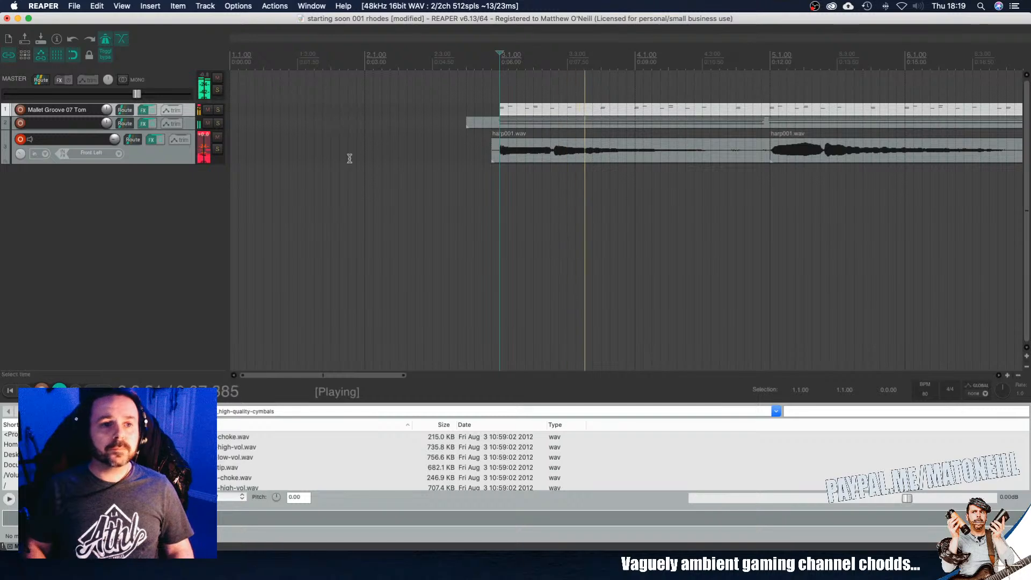
left_click(119, 155)
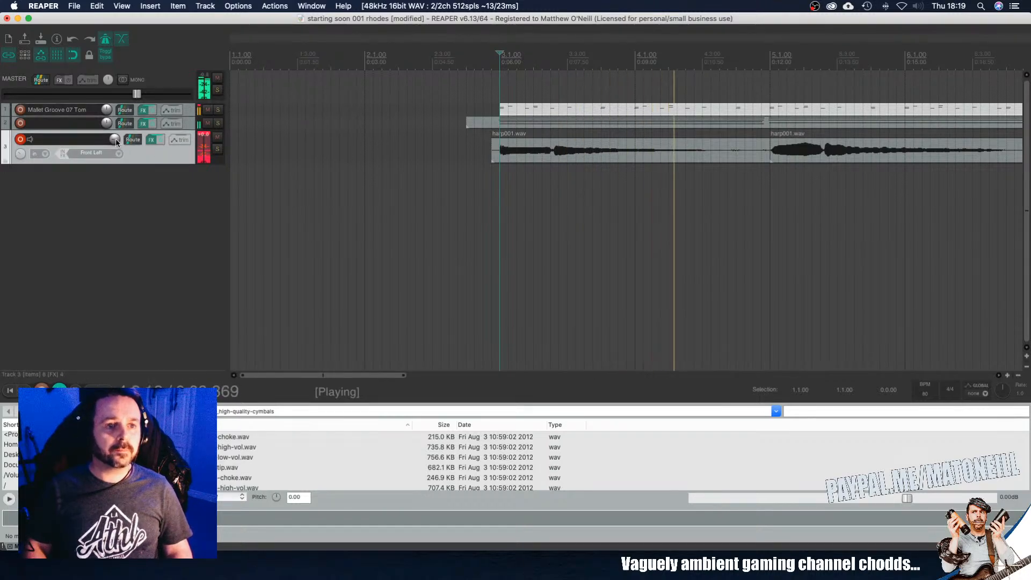
left_click_drag(114, 139, 115, 136)
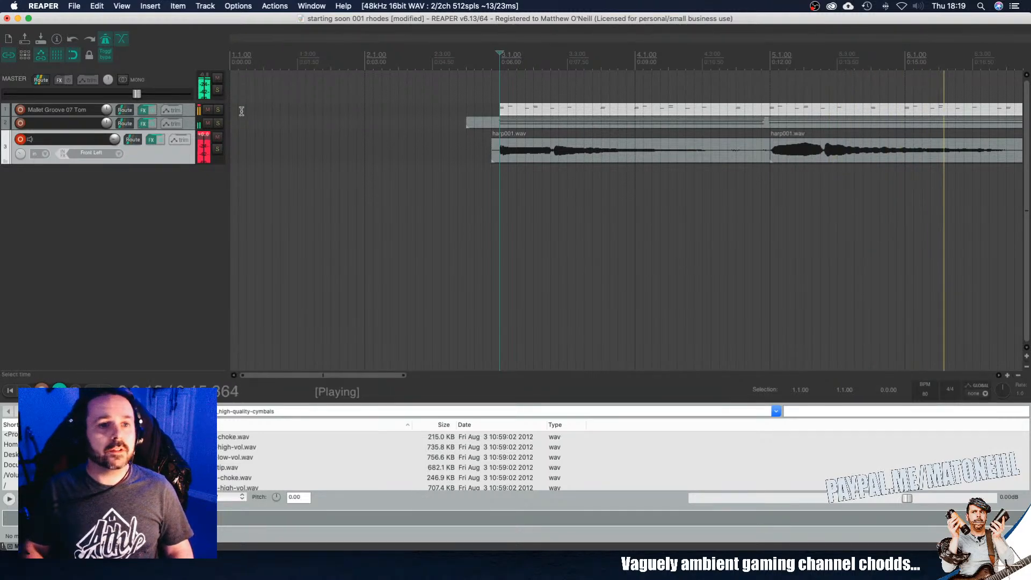
Step: Solo the Mallet Groove 07 Tom track and inspect its Addictive Drums 2 plug-in, closing it and stopping playback when done
left_click(218, 111)
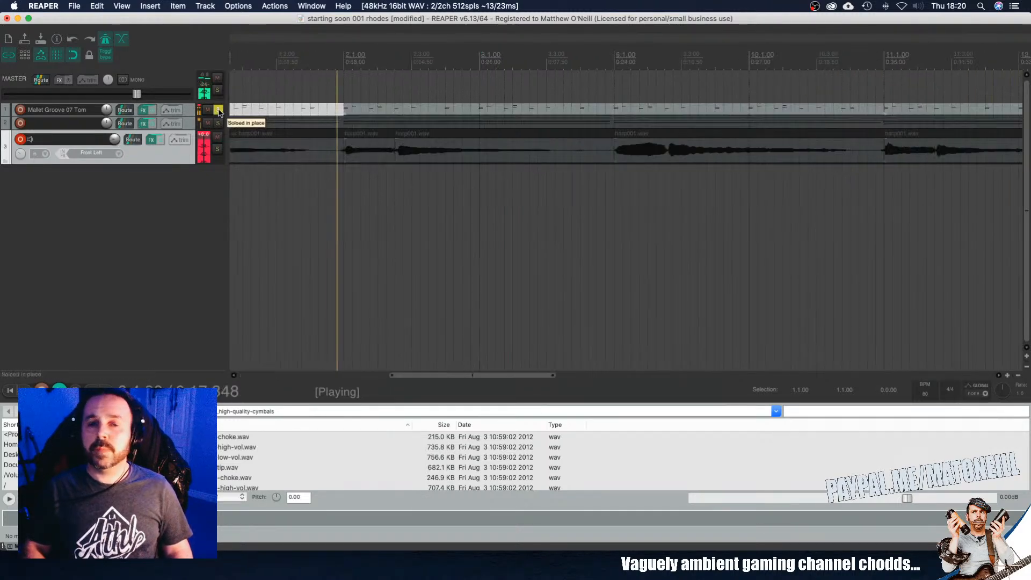
left_click(142, 110)
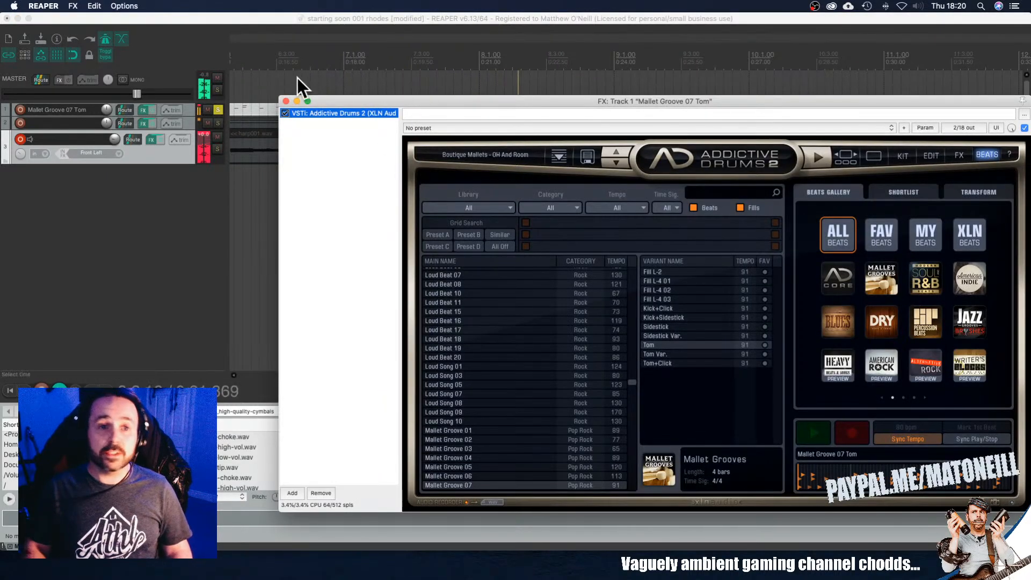
left_click(286, 101)
key("space")
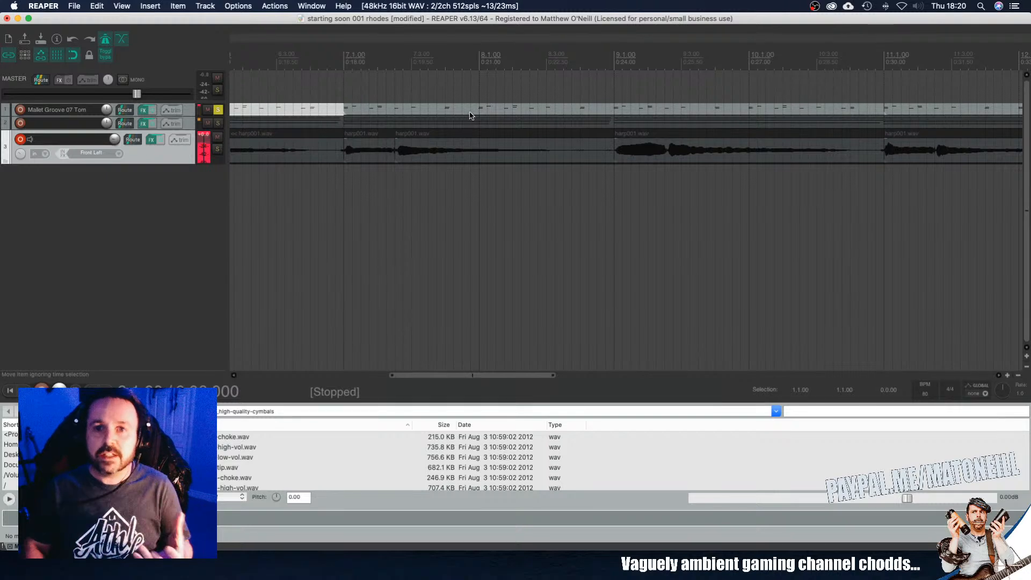
Step: Listen to the soloed drum track from bar 3, stop playback and unsolo the track
scroll(480, 114, "down", 3)
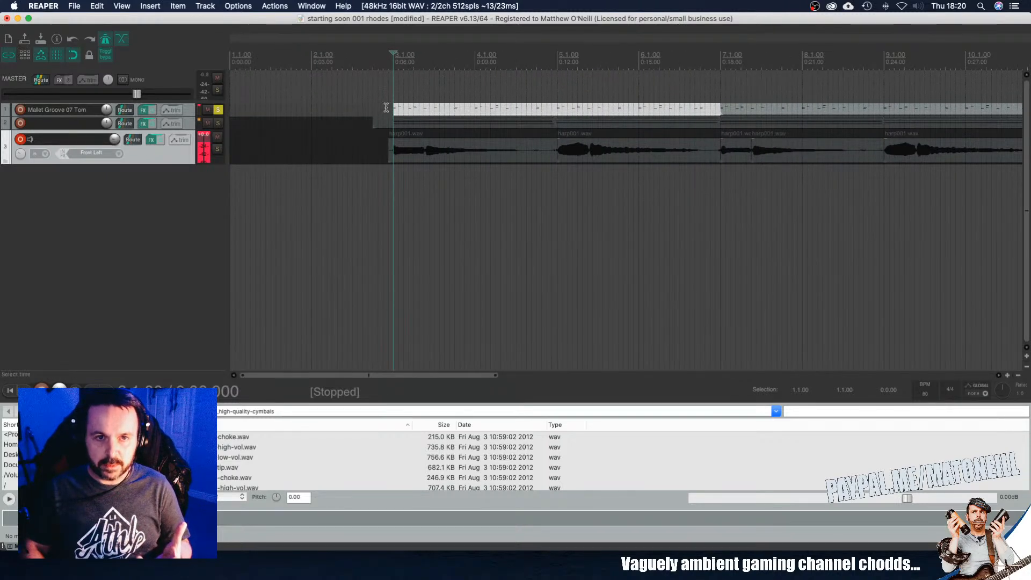
left_click_drag(393, 108, 393, 108)
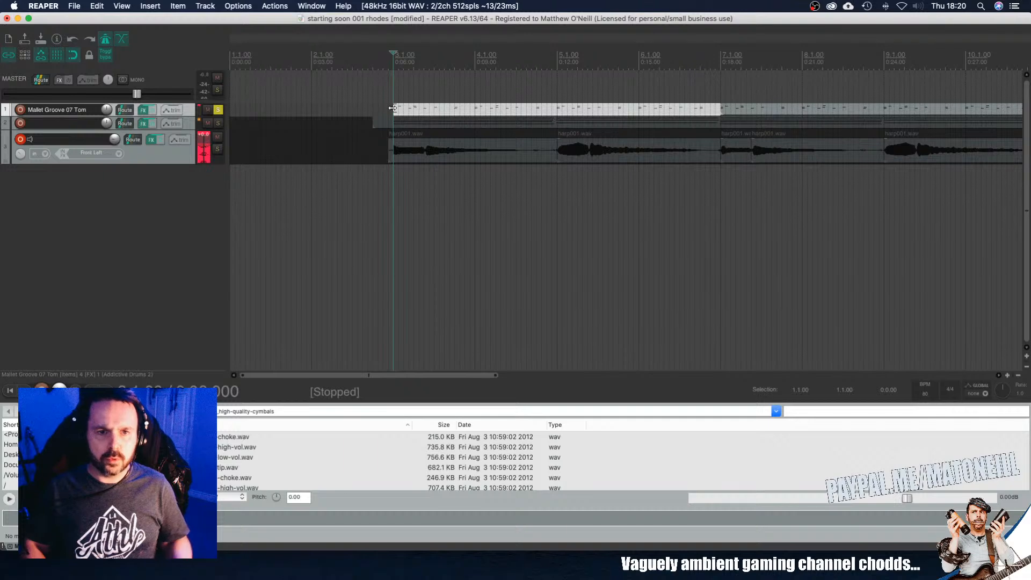
key("space")
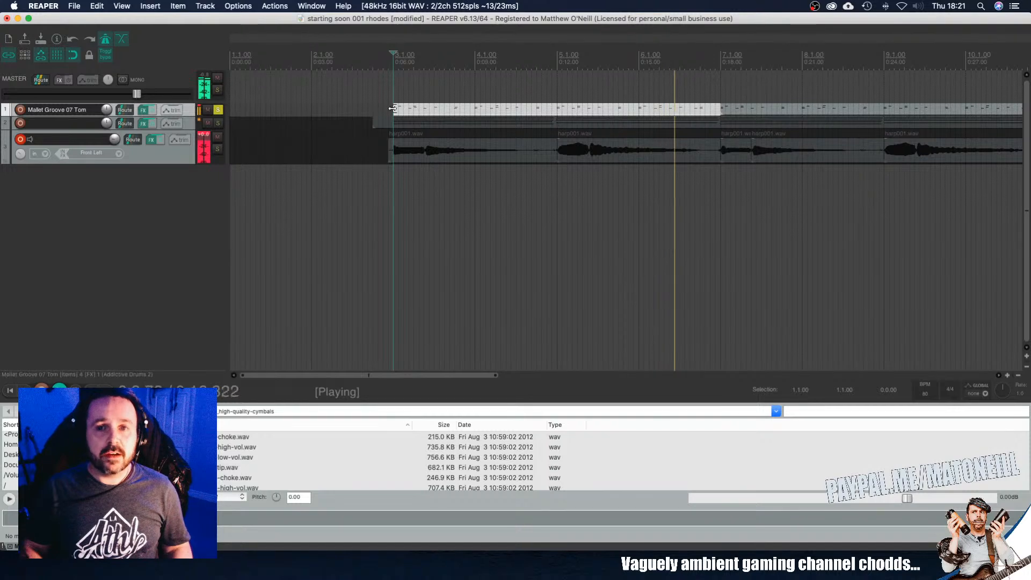
key("space")
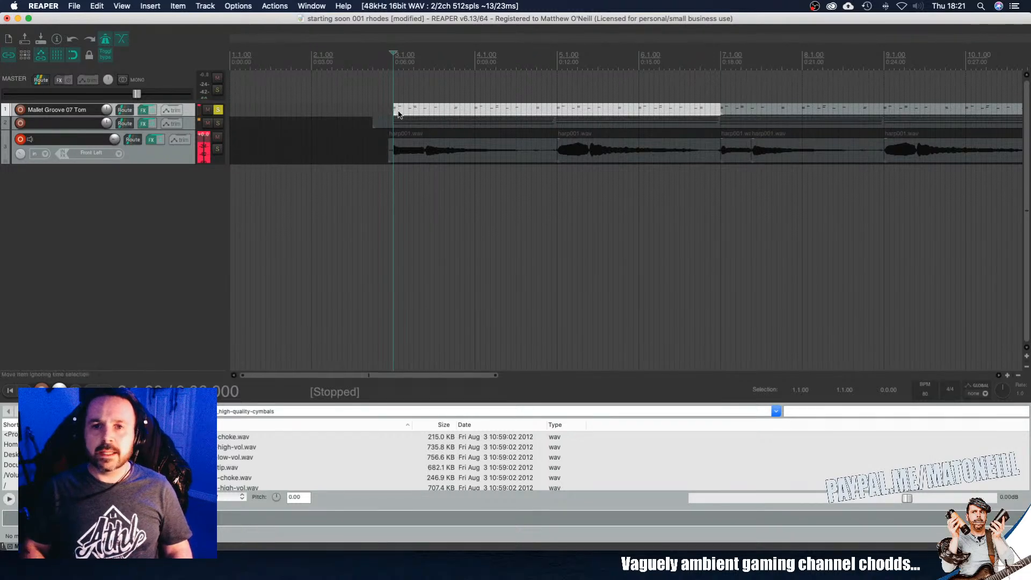
left_click(218, 111)
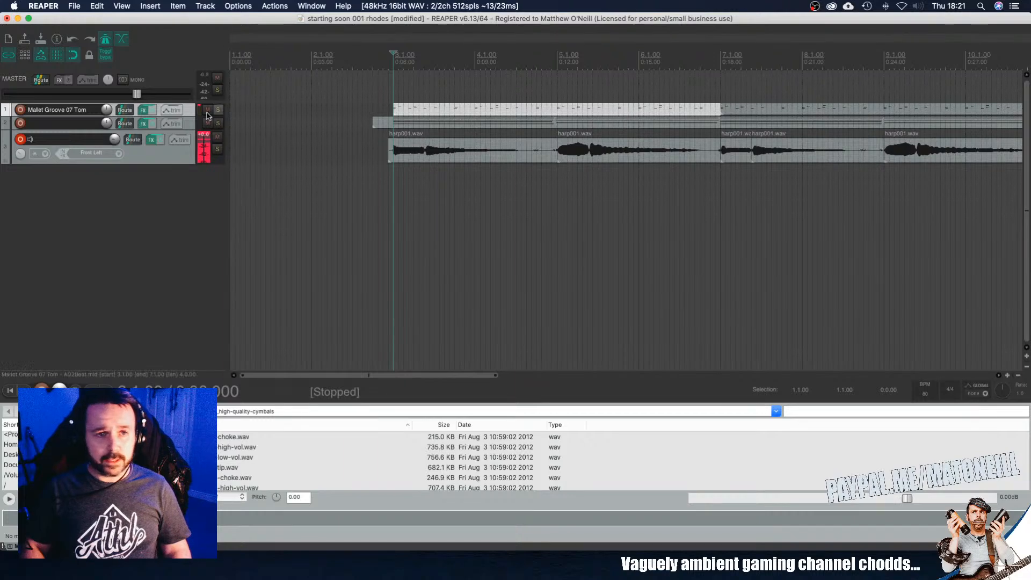
Step: Solo track 2, check its Addictive Keys plug-in, close it and listen to the track
left_click(218, 123)
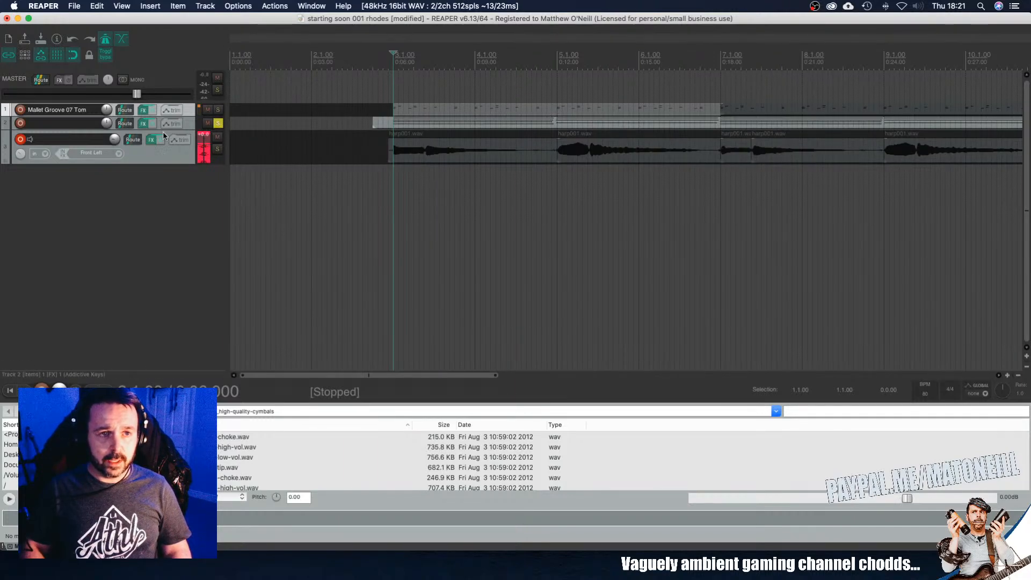
left_click(143, 123)
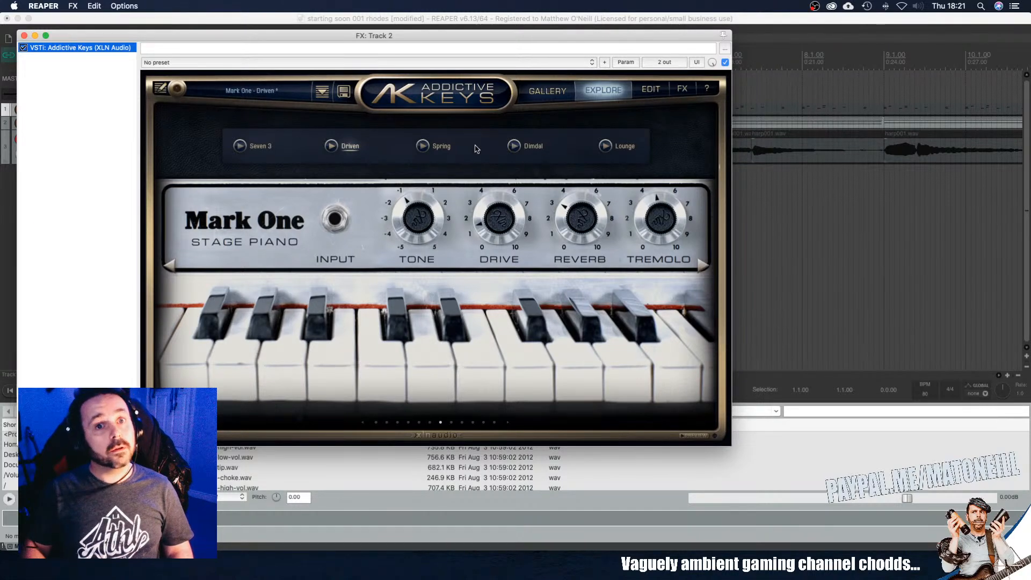
left_click(24, 35)
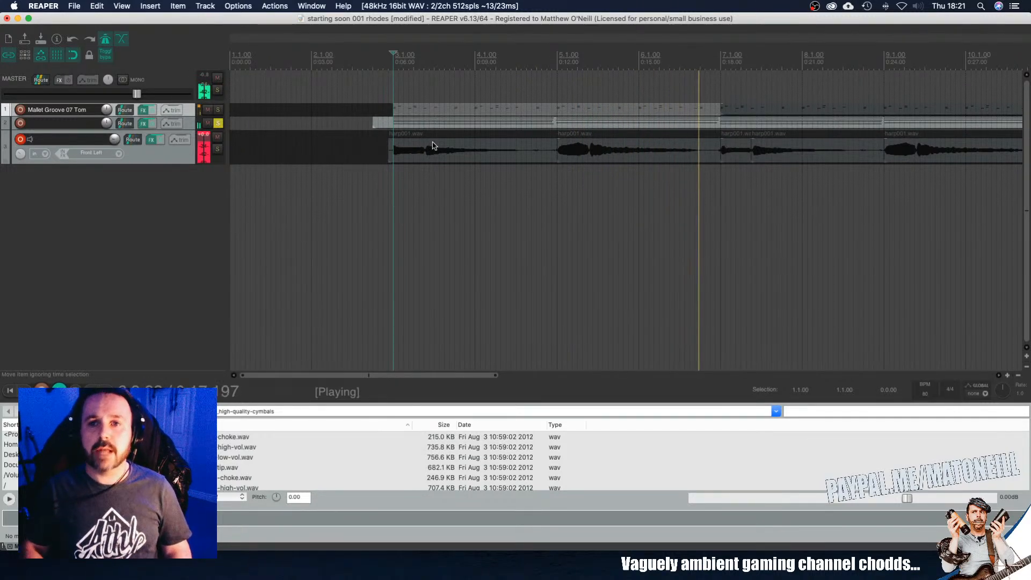
scroll(435, 152, "down", 5)
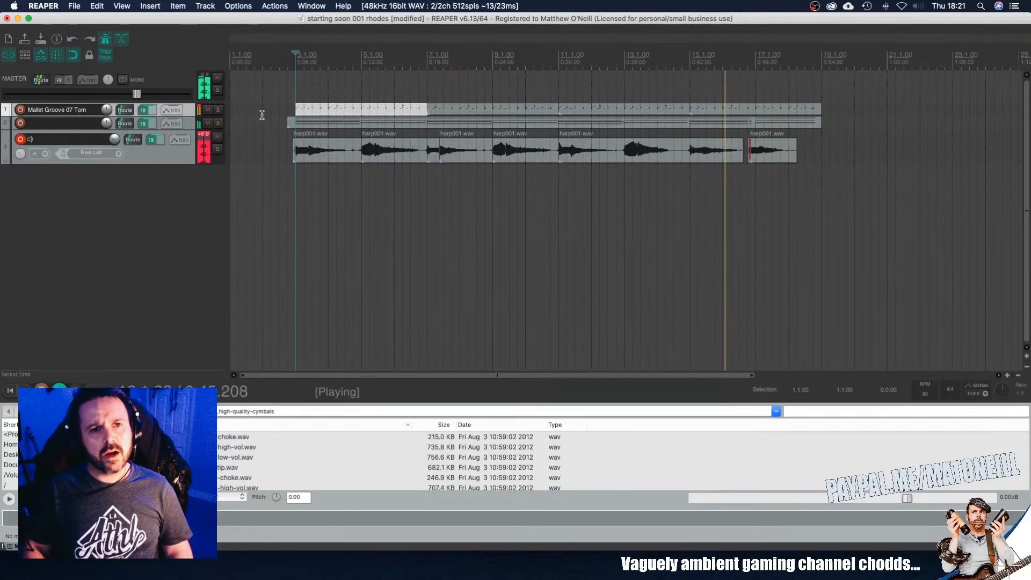
Step: Replay from just before bar 3, temporarily soloing the harp track to hear it alone, and stop playback
left_click(288, 60)
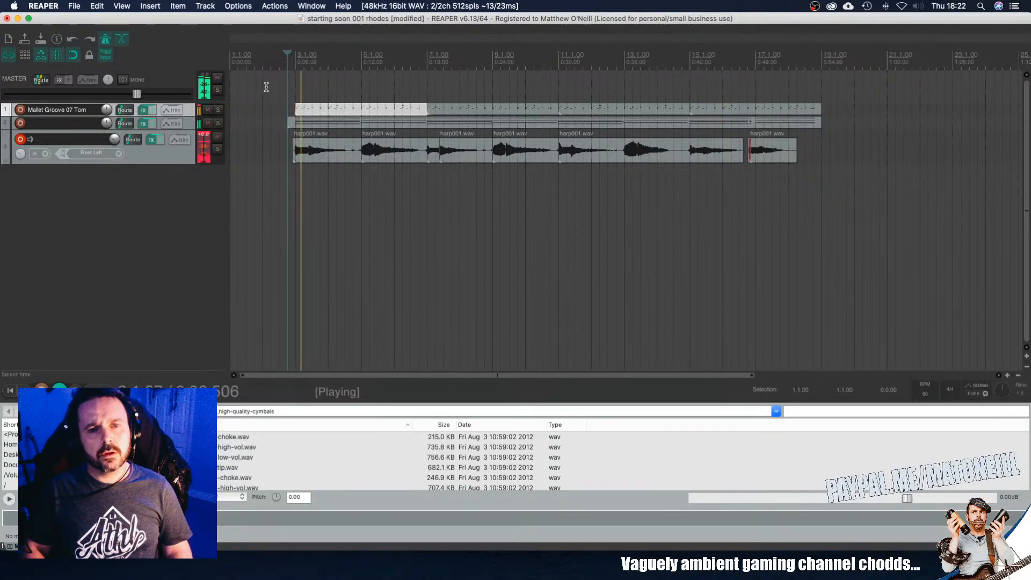
left_click(218, 151)
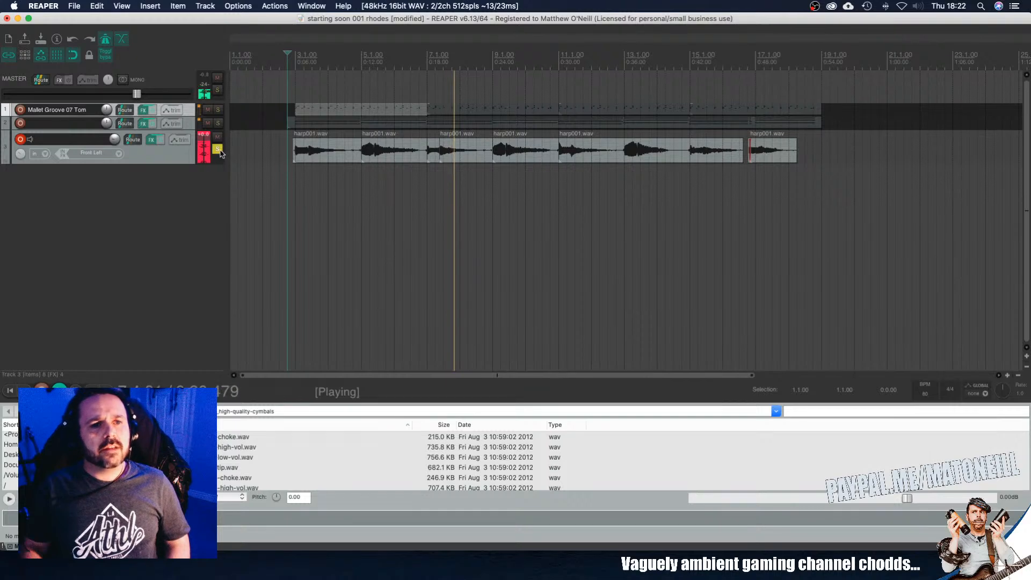
left_click(217, 149)
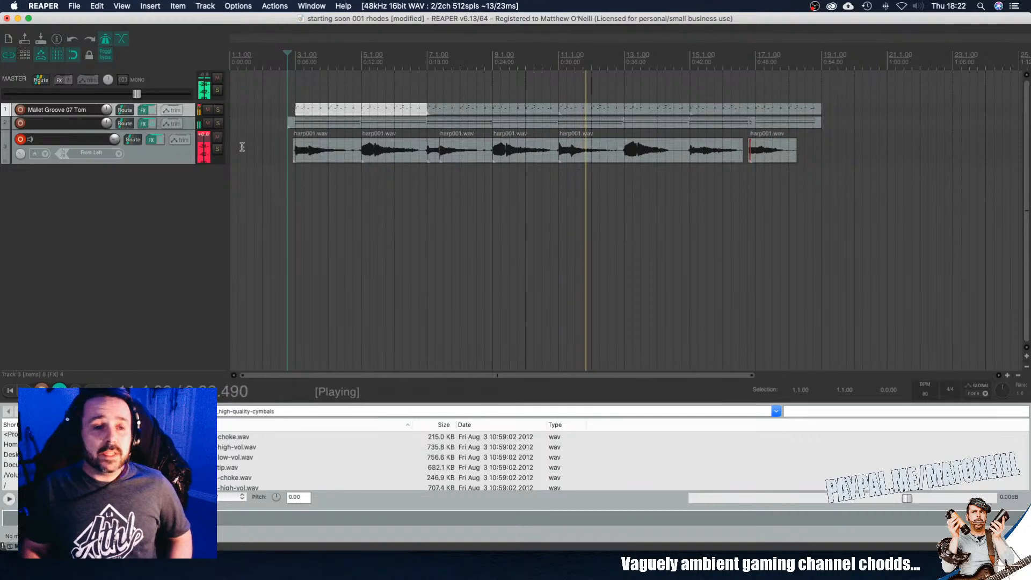
key("space")
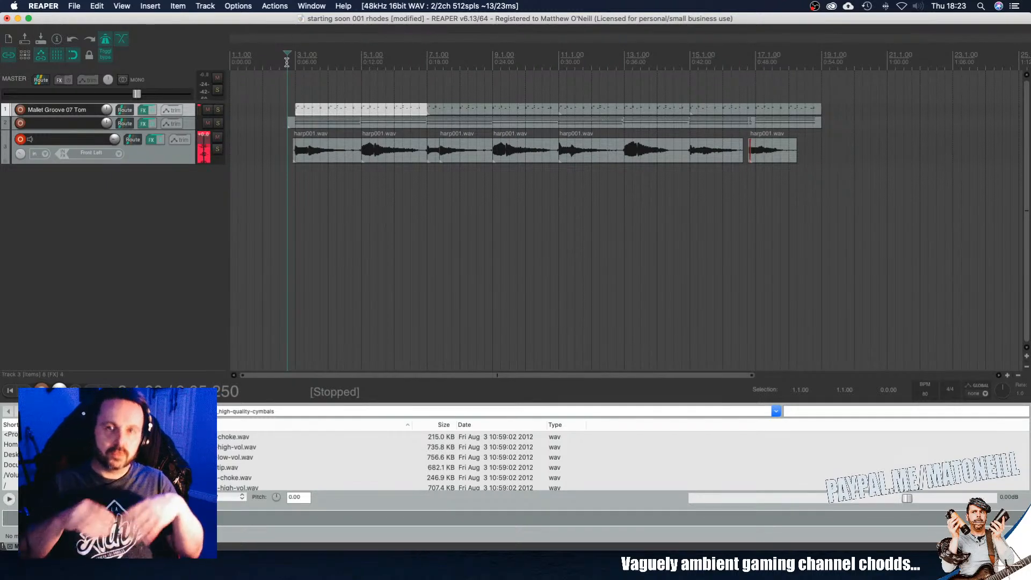
Step: Listen to the full arrangement from just before bar 3, and again from the first drum item at bar 3
key("space")
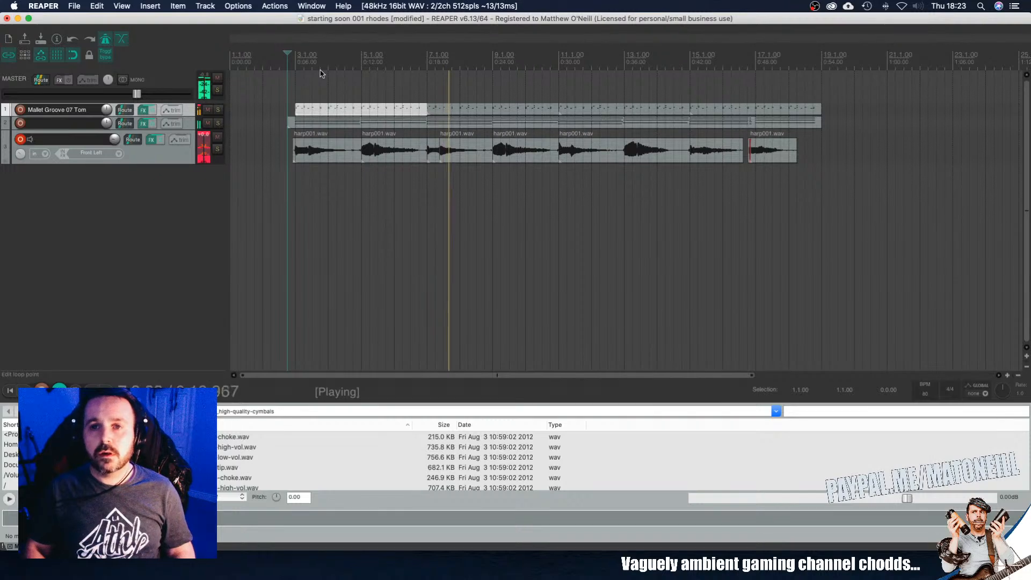
key("space")
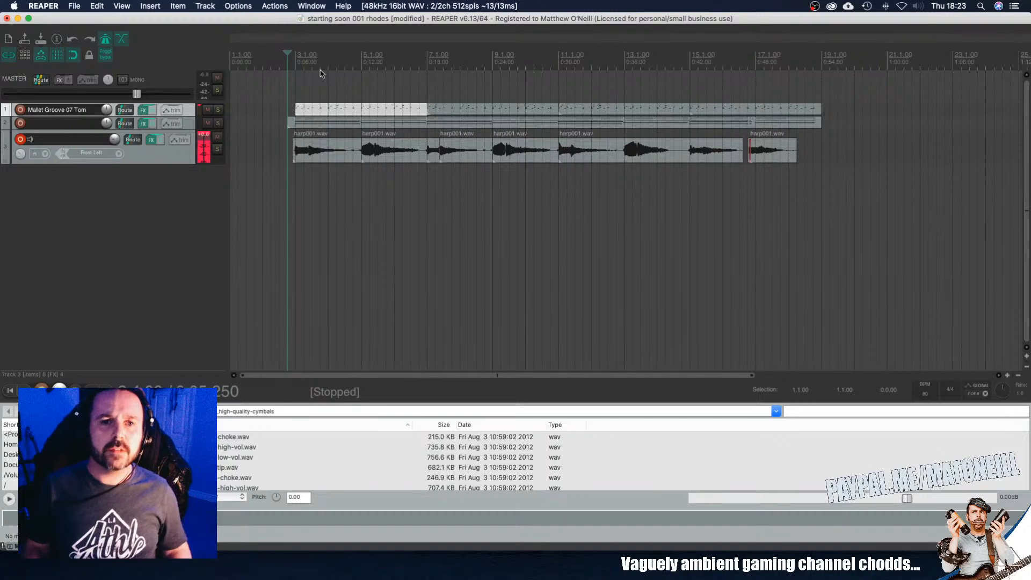
left_click(295, 110)
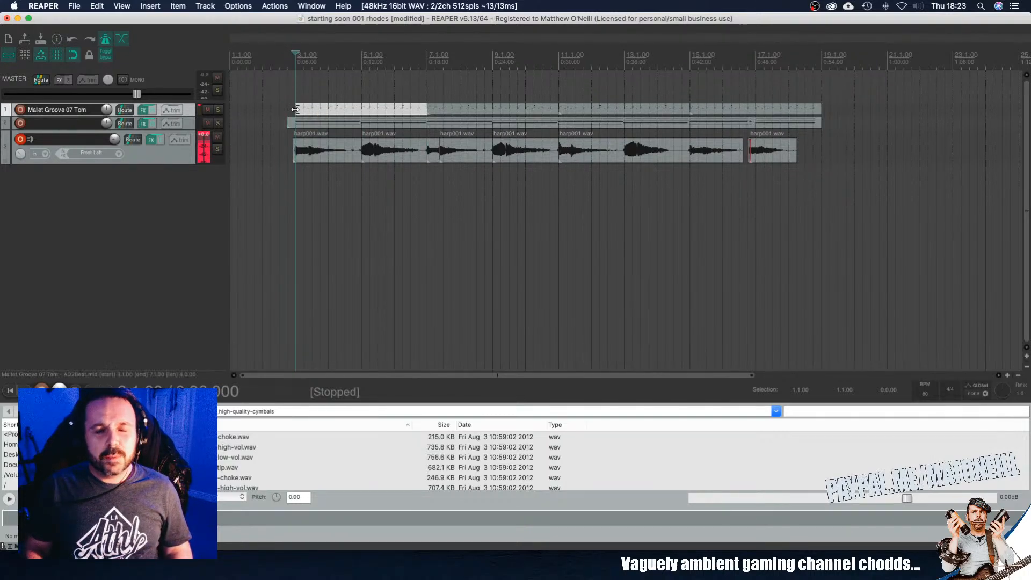
key("space")
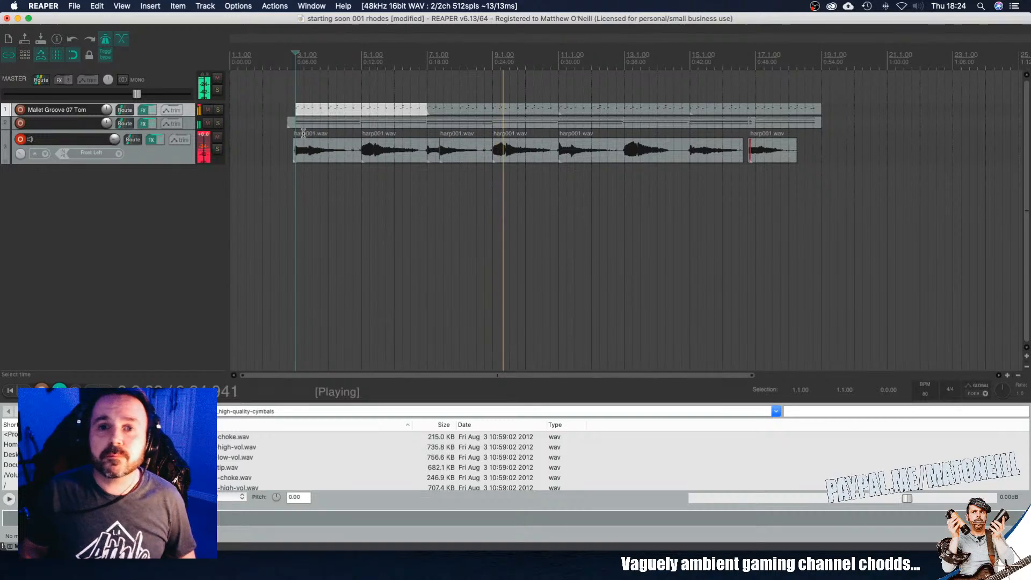
key("space")
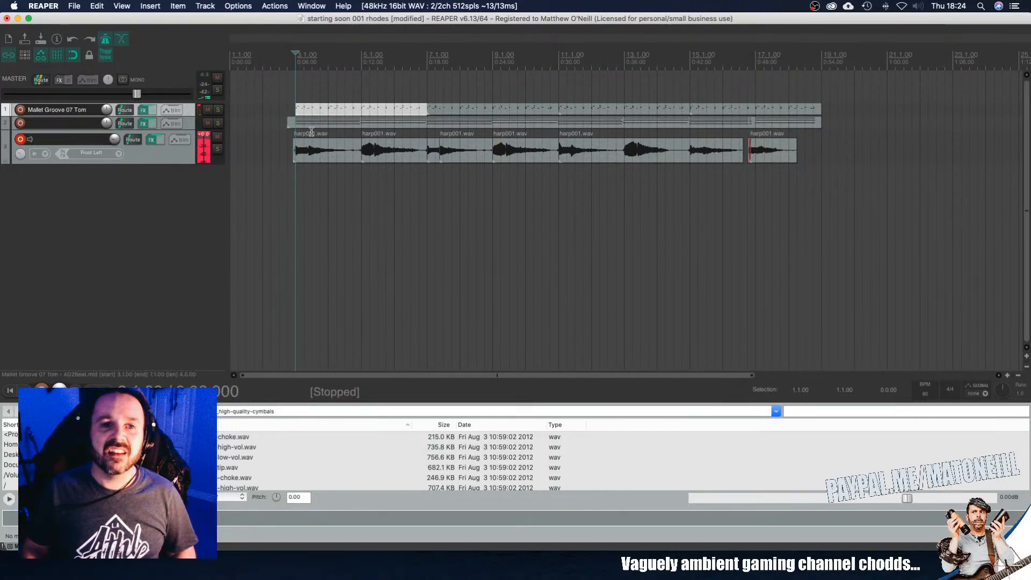
Step: Select the first harp item and audition the arrangement from its start, stopping playback when done
scroll(299, 149, "up", 1)
left_click(308, 151)
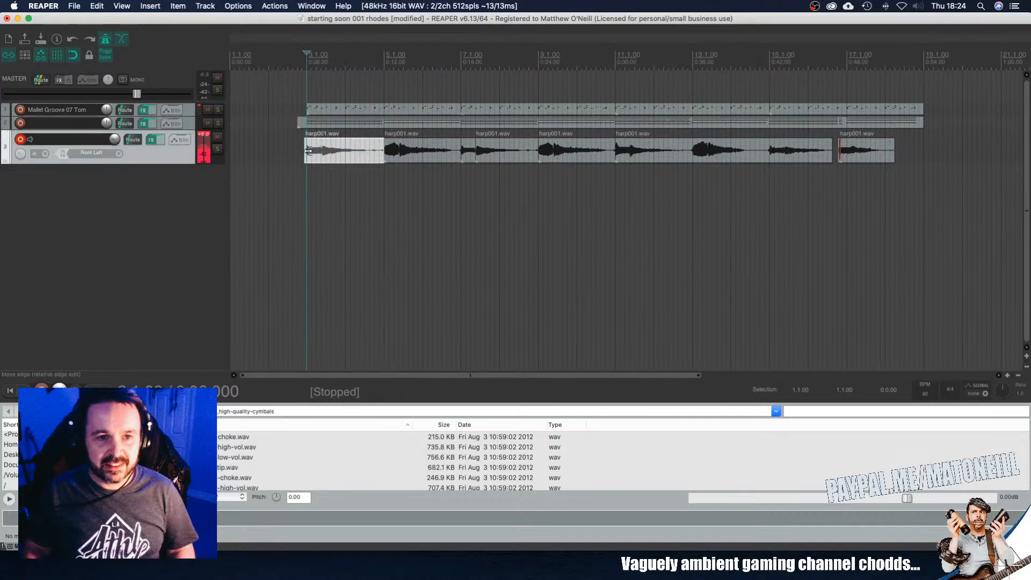
key("space")
scroll(308, 151, "up", 6)
key("space")
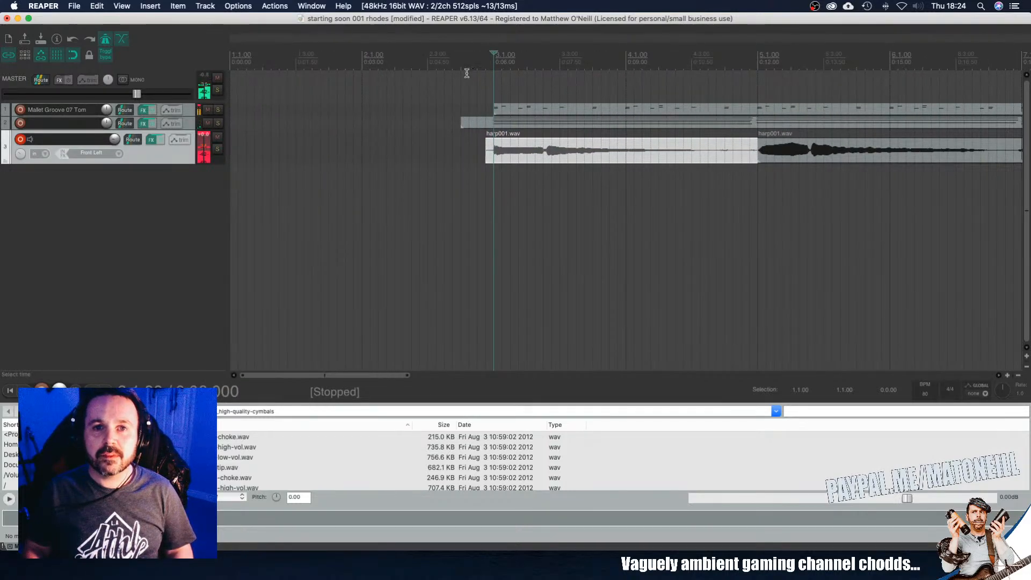
left_click(485, 61)
key("space")
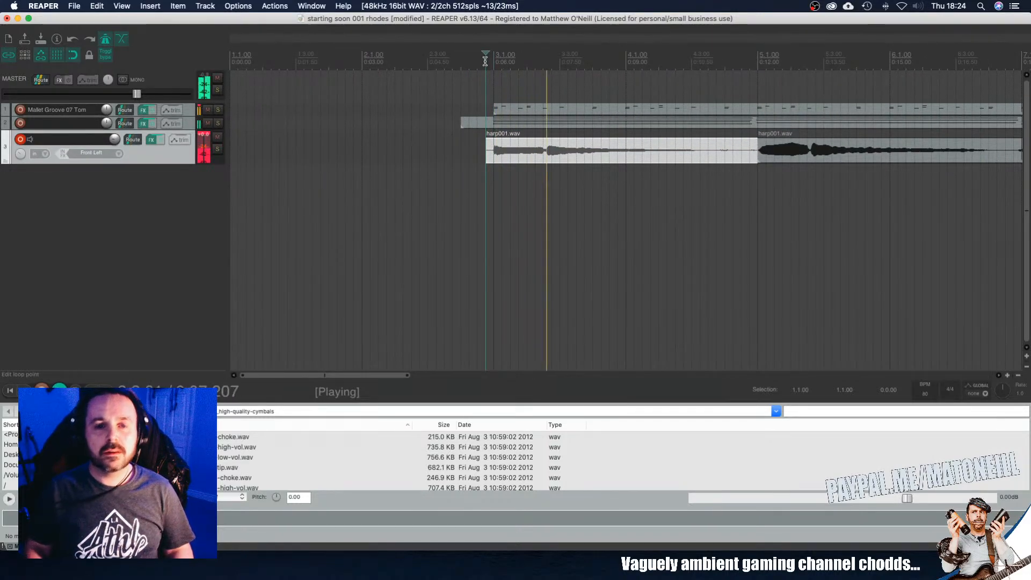
key("space")
Step: Add a new track 4 below the harp track and load the VSTi Addictive Keys (XLN Audio) instrument on it
double_click(144, 206)
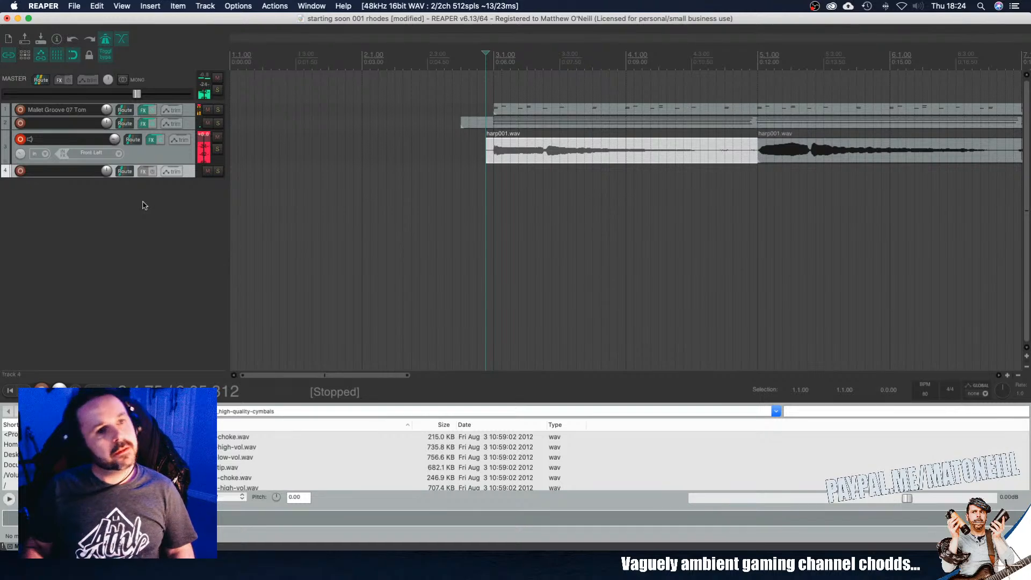
double_click(68, 171)
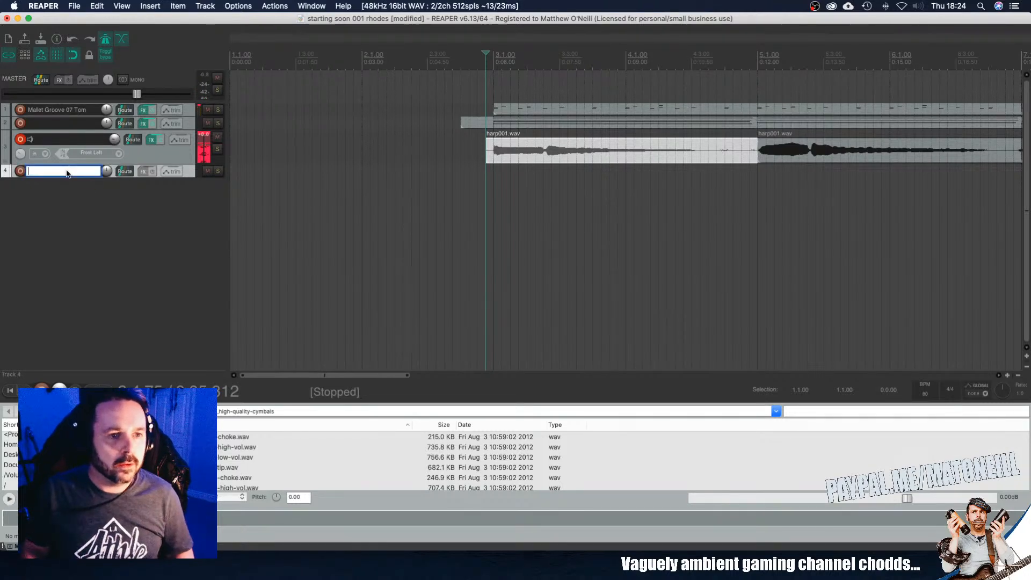
left_click(143, 171)
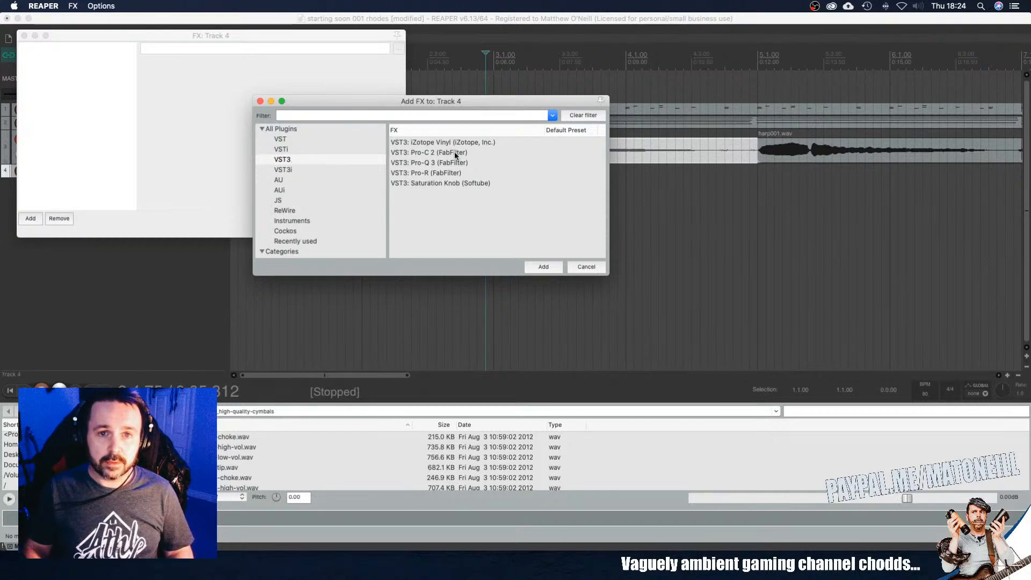
left_click(285, 169)
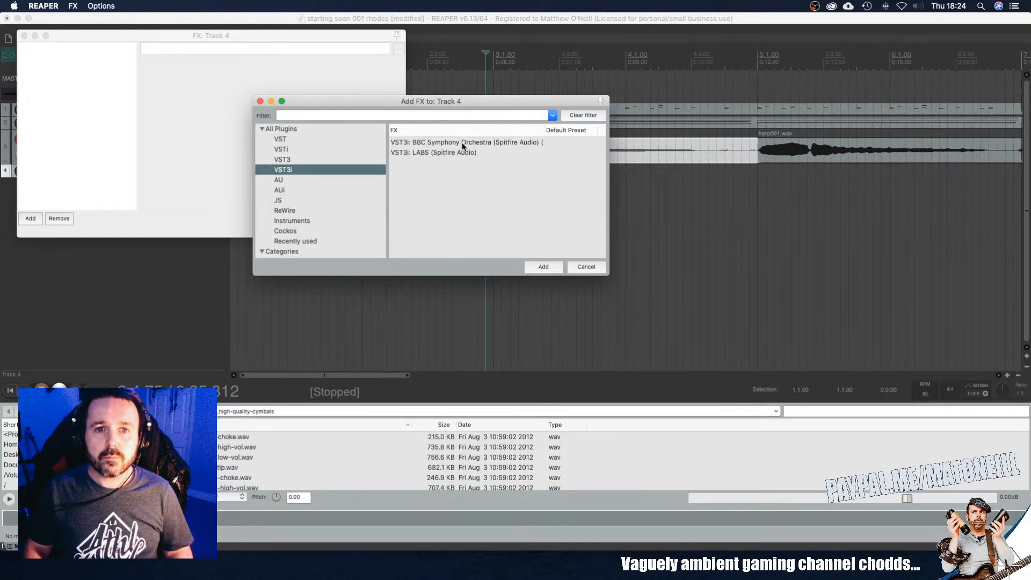
left_click(287, 162)
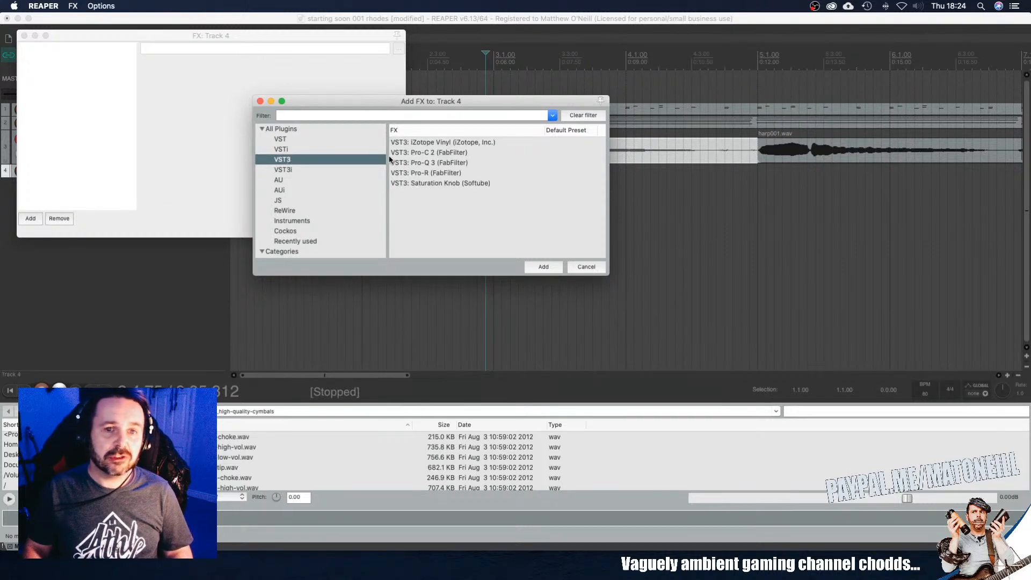
left_click(284, 151)
left_click(438, 153)
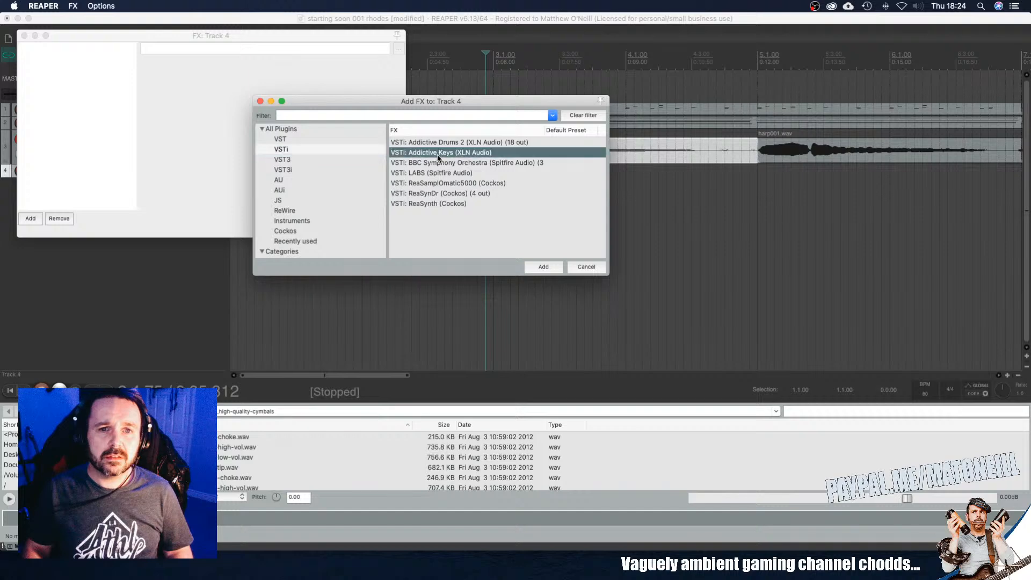
double_click(436, 154)
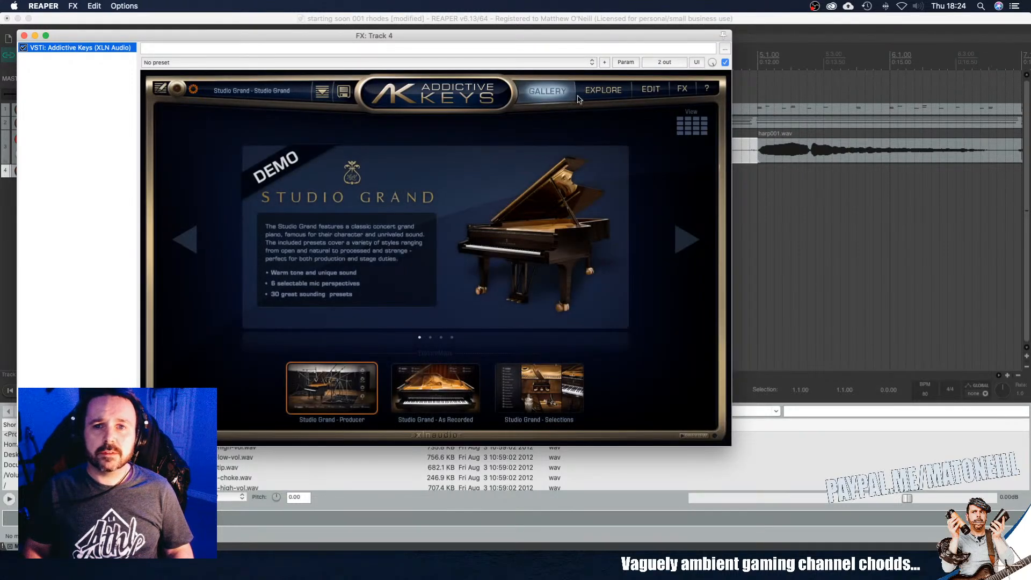
Step: Load the Modern Upright - Sound Board preset in track 4's Addictive Keys and close the plug-in window
left_click(322, 91)
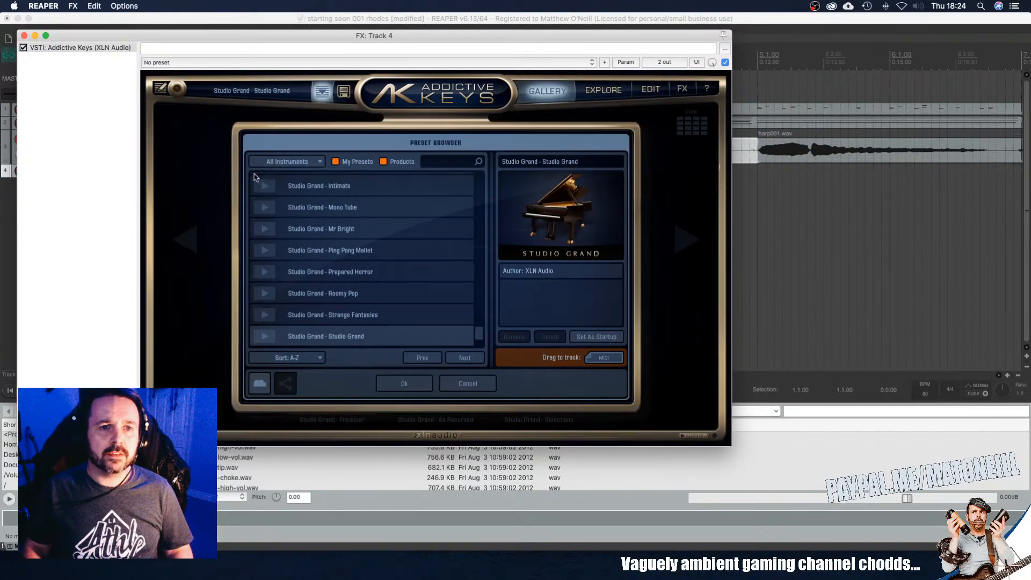
left_click(296, 163)
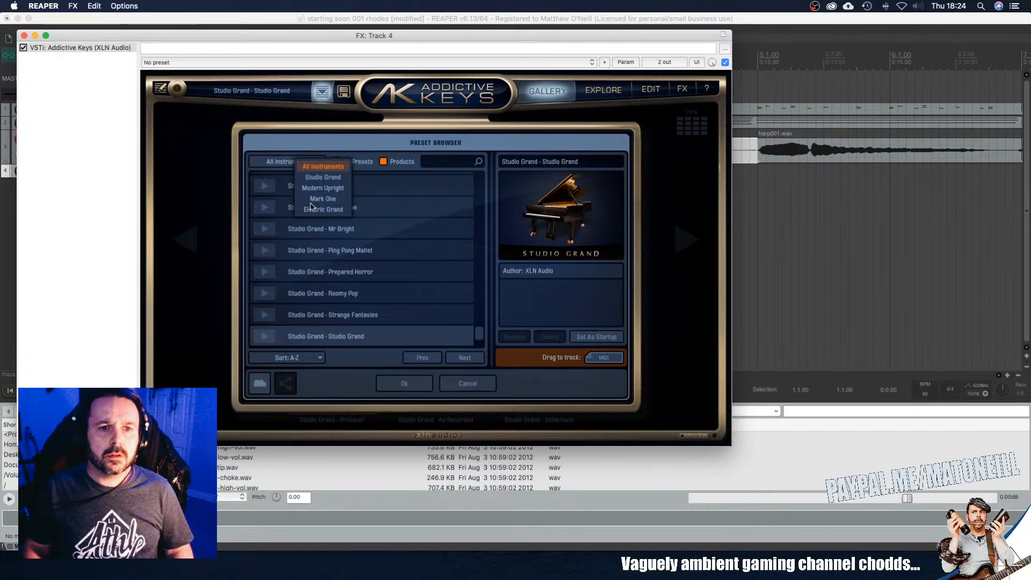
left_click(316, 191)
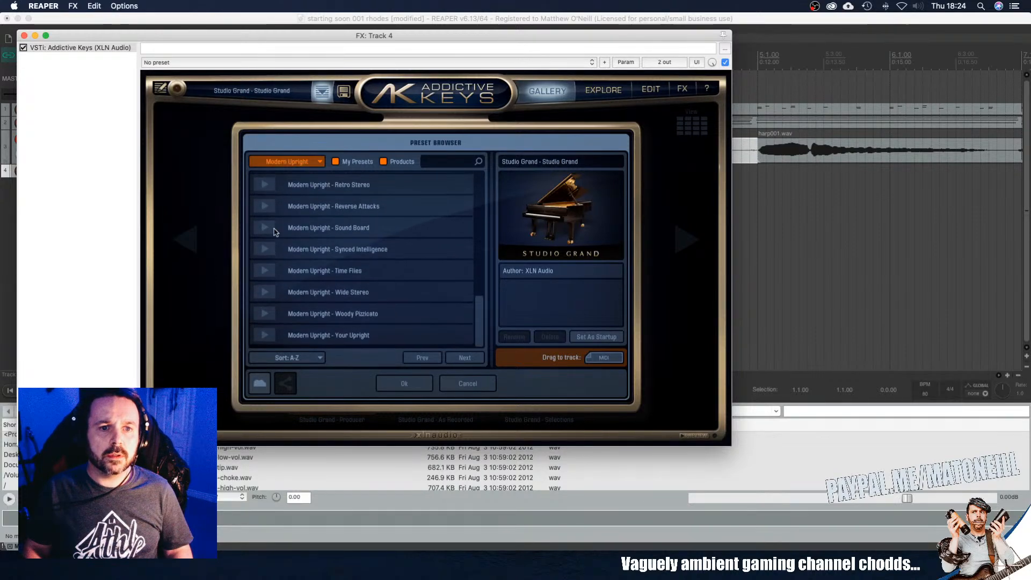
left_click(265, 229)
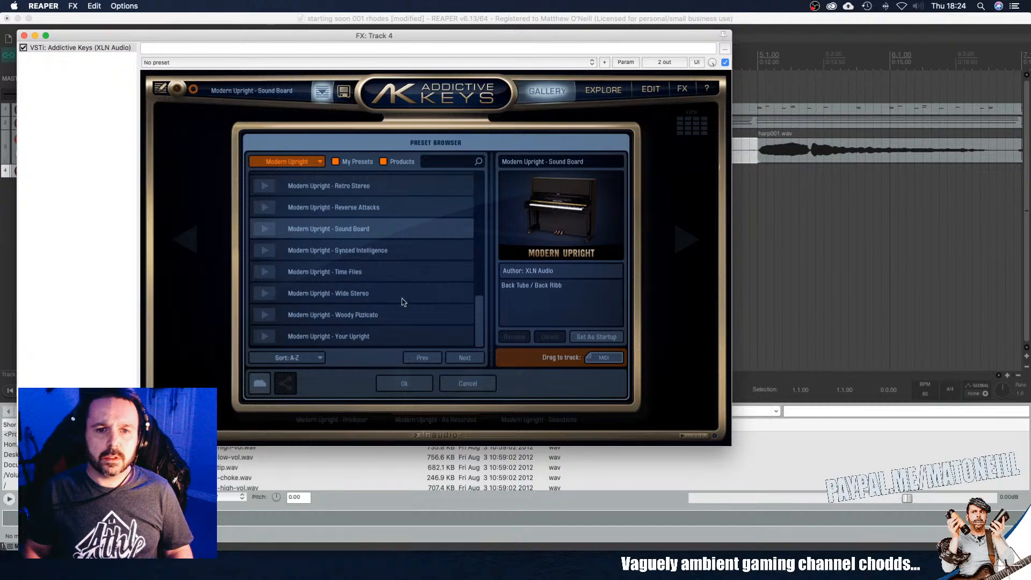
left_click(405, 384)
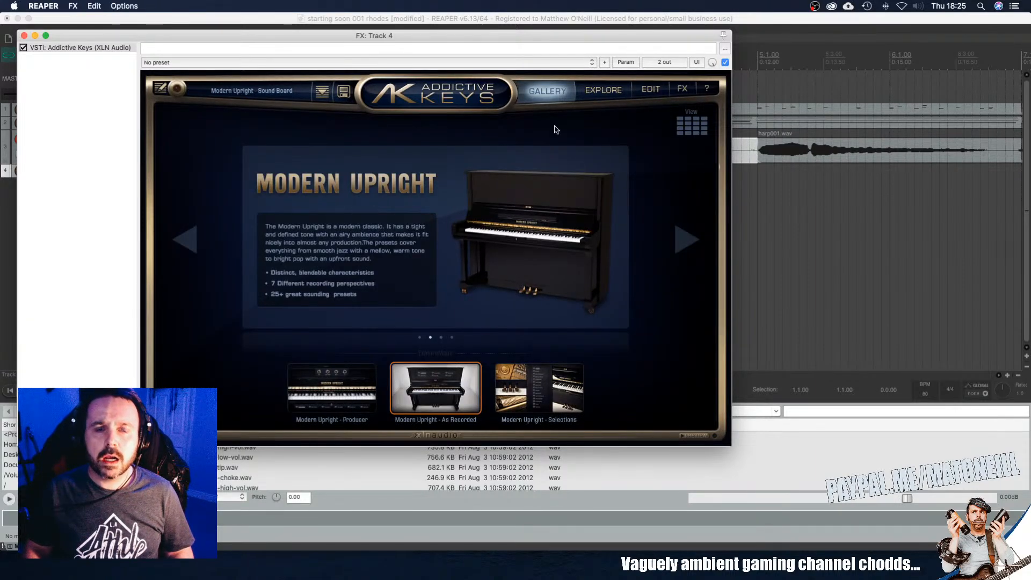
left_click(24, 35)
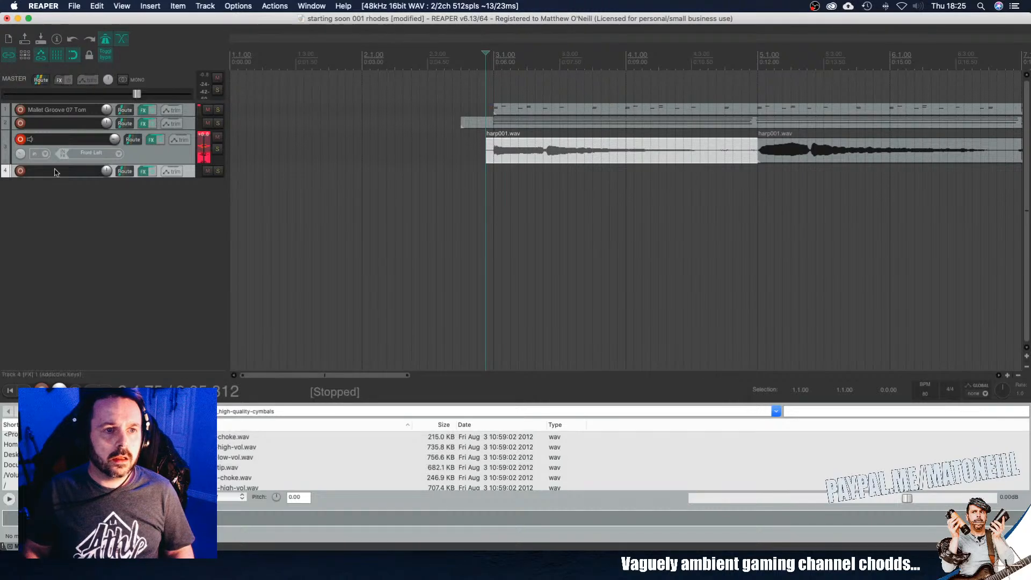
Step: Disarm the harp track, arm track 4 for recording and set its MIDI input to Keystation Mini 32, all channels
left_click(20, 139)
left_click(189, 162)
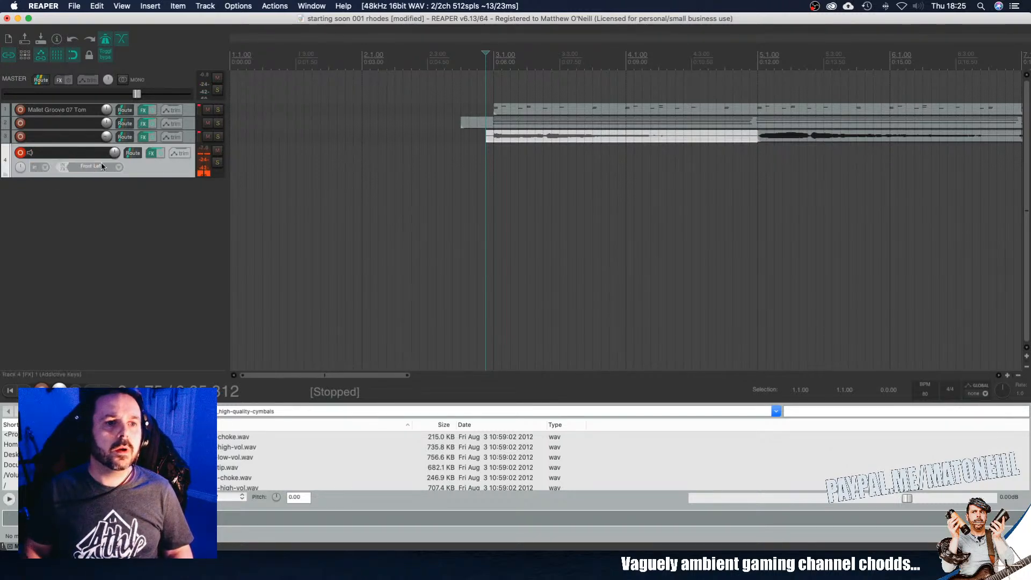
left_click(119, 167)
mouse_move(147, 175)
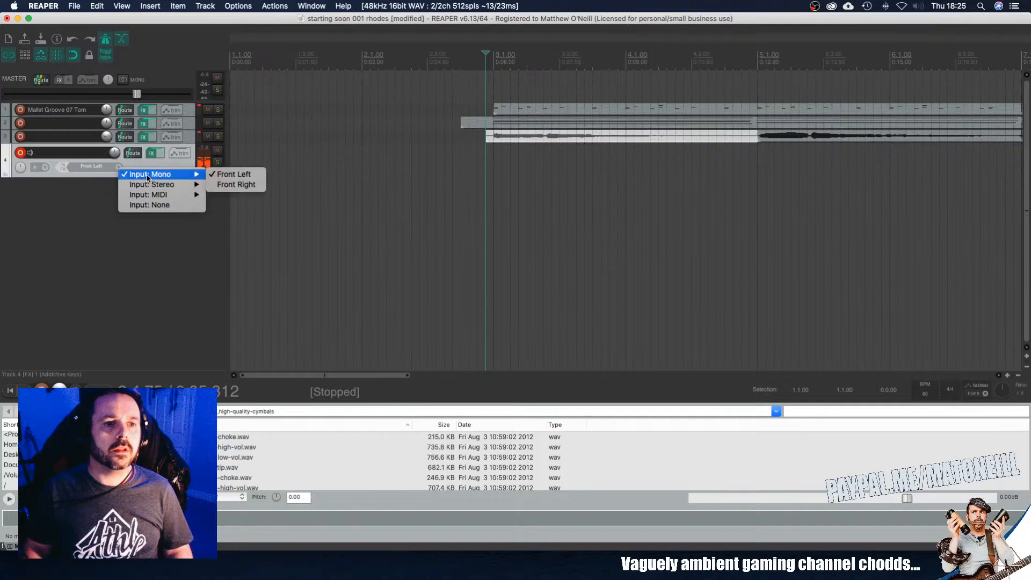
mouse_move(161, 194)
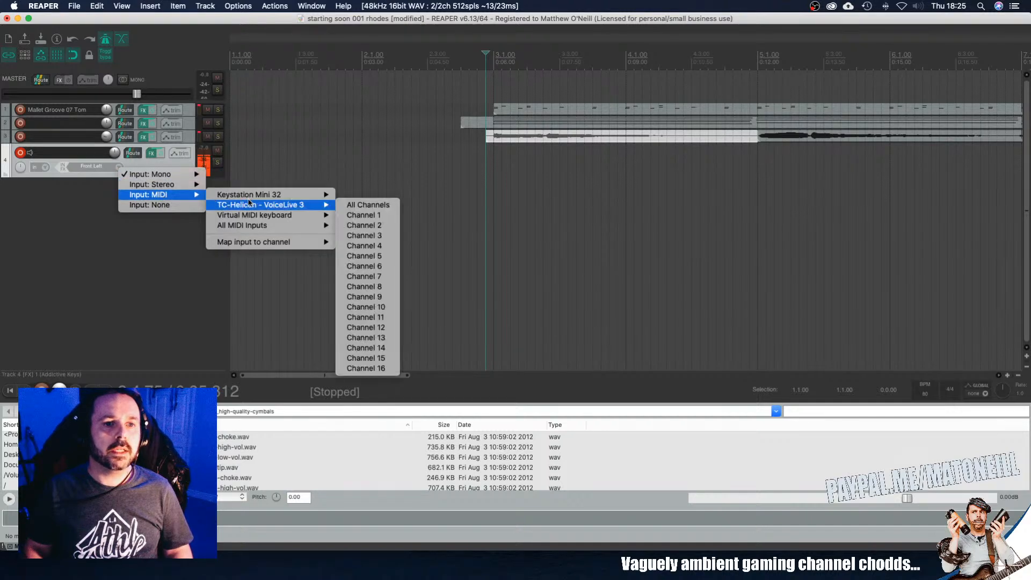
mouse_move(269, 195)
left_click(366, 197)
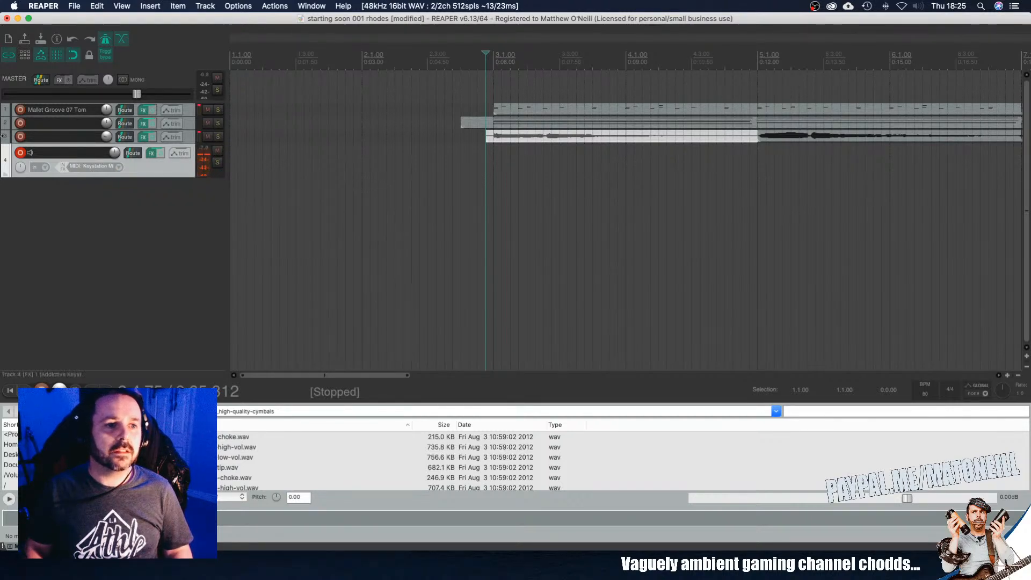
Step: Set track 4's record mode to input (audio or MIDI)
left_click(47, 166)
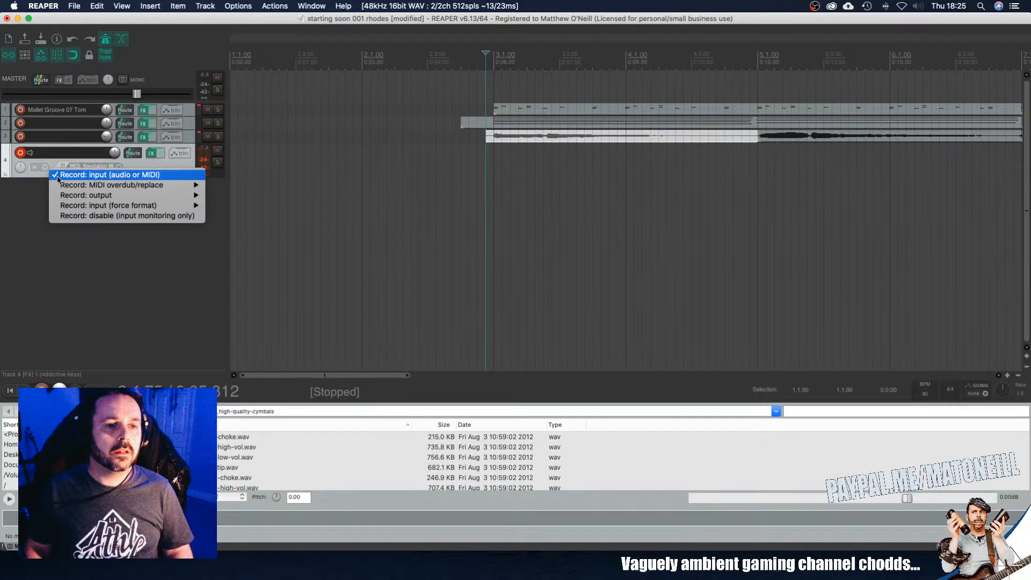
mouse_move(80, 196)
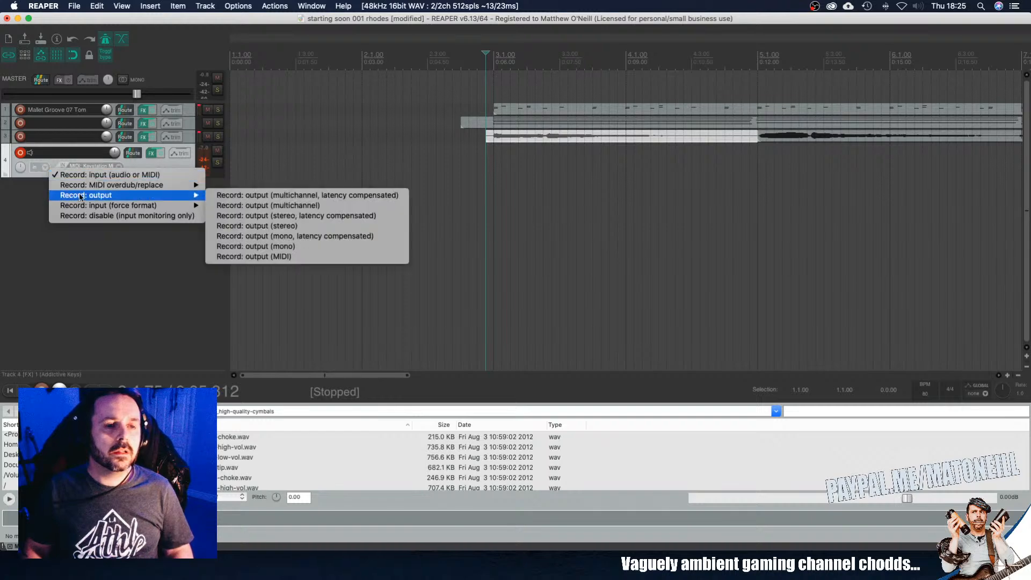
left_click(112, 176)
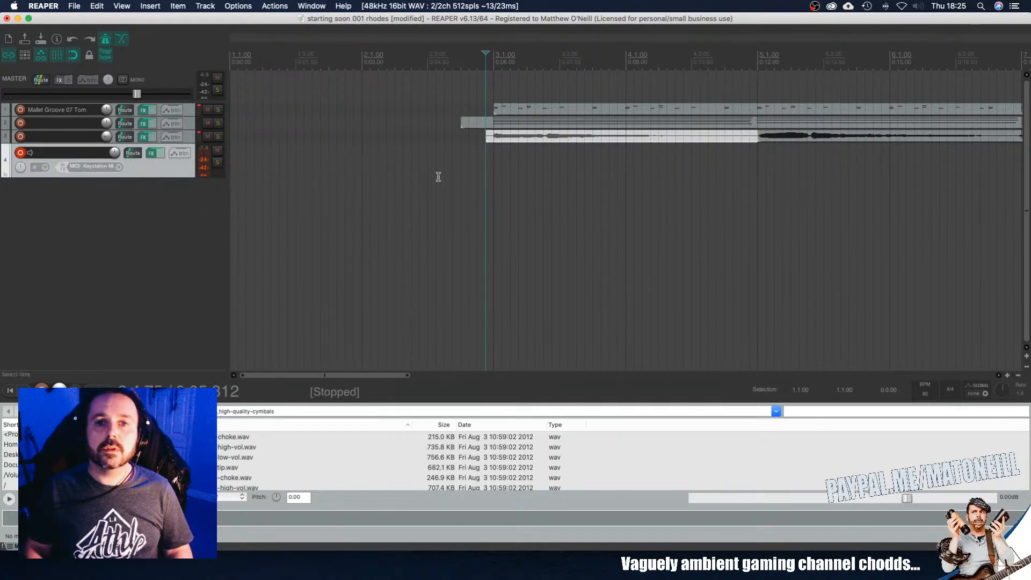
Step: Rehearse the piano part against the arrangement, playing once from just before bar 3 and once from bar 2
left_click(486, 154)
key("space")
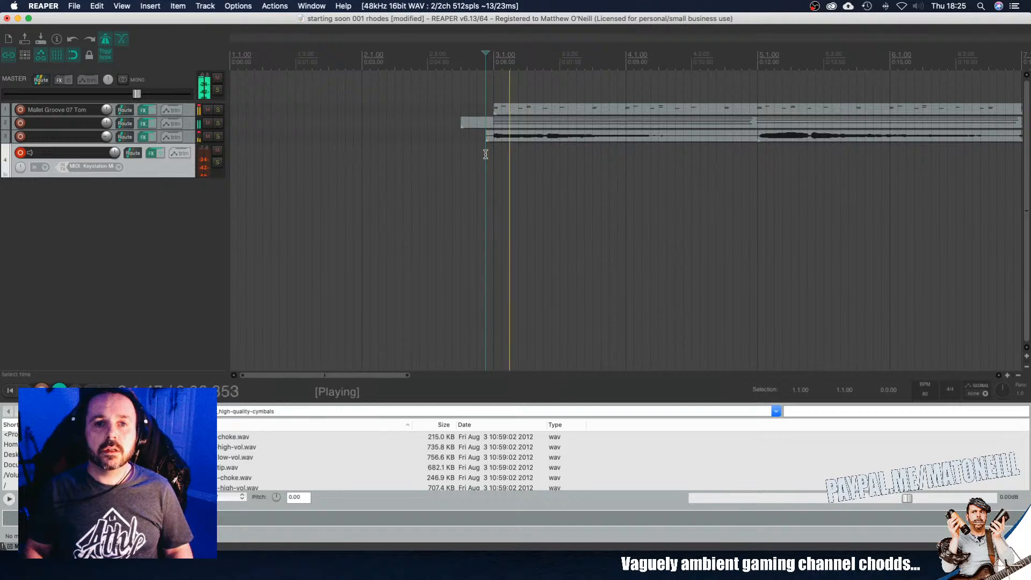
key("space")
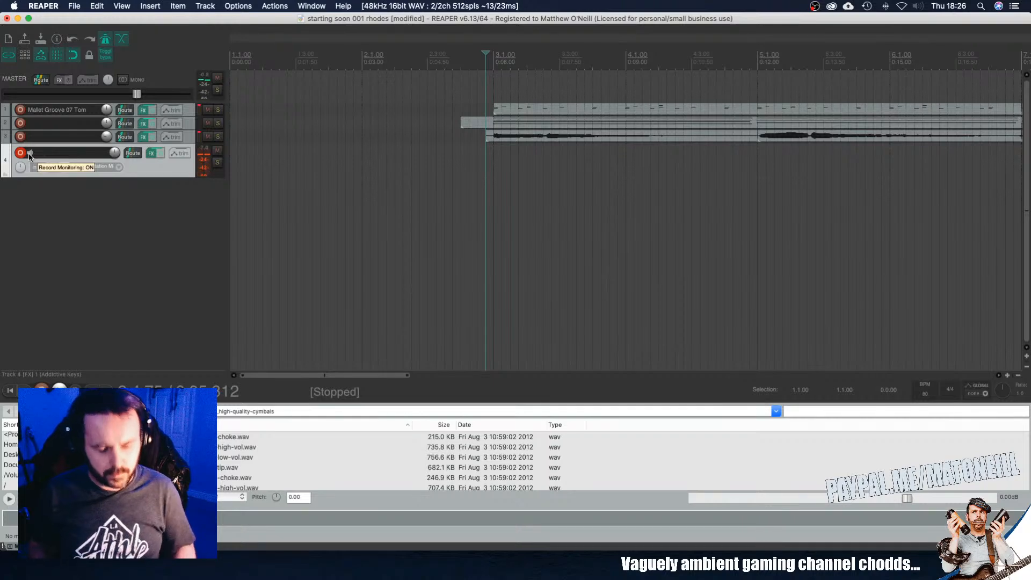
left_click(361, 59)
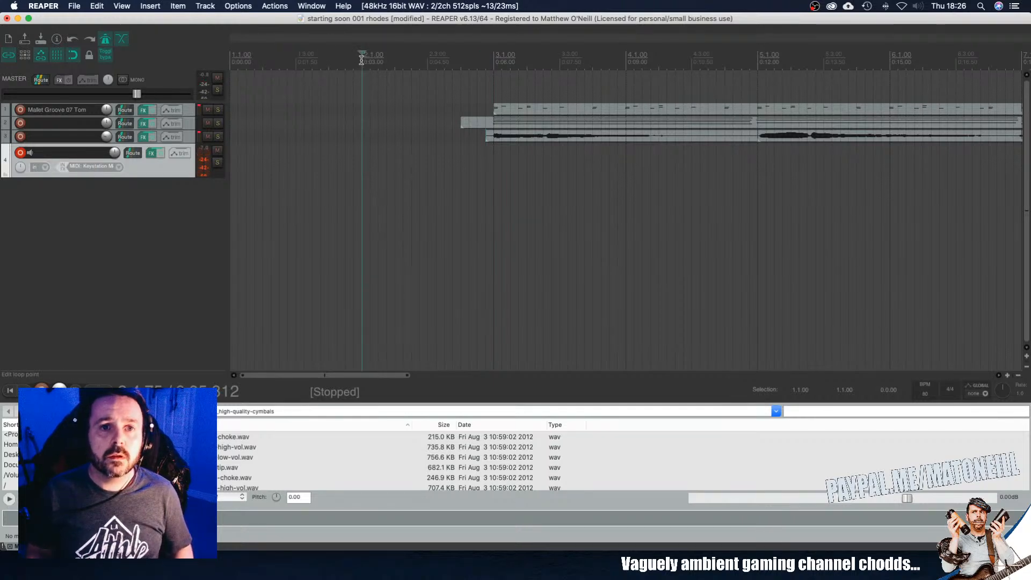
key("space")
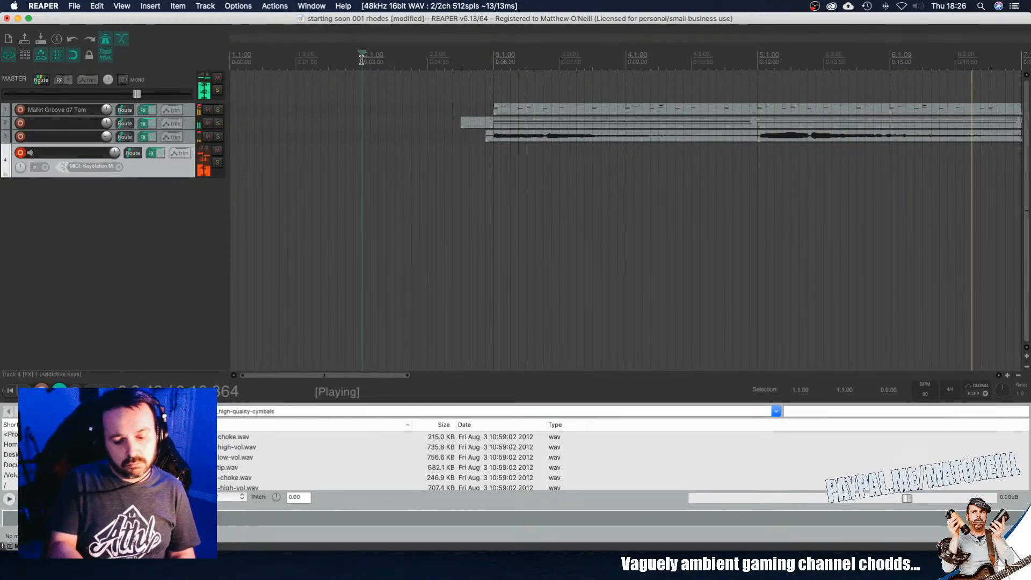
key("space")
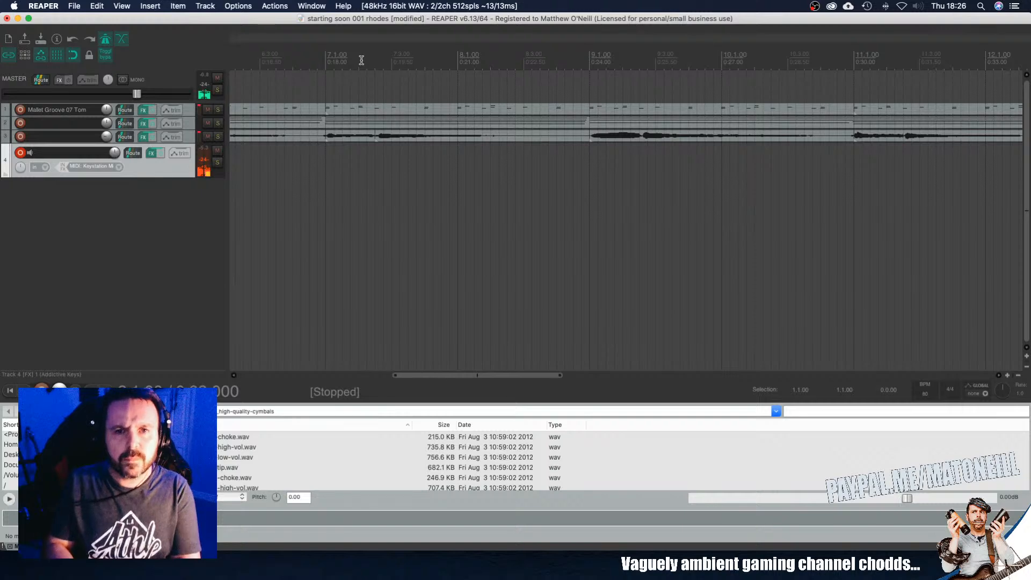
Step: Record the MIDI piano part on track 4 from the project start until near the end of bar 18
scroll(367, 155, "left", 10)
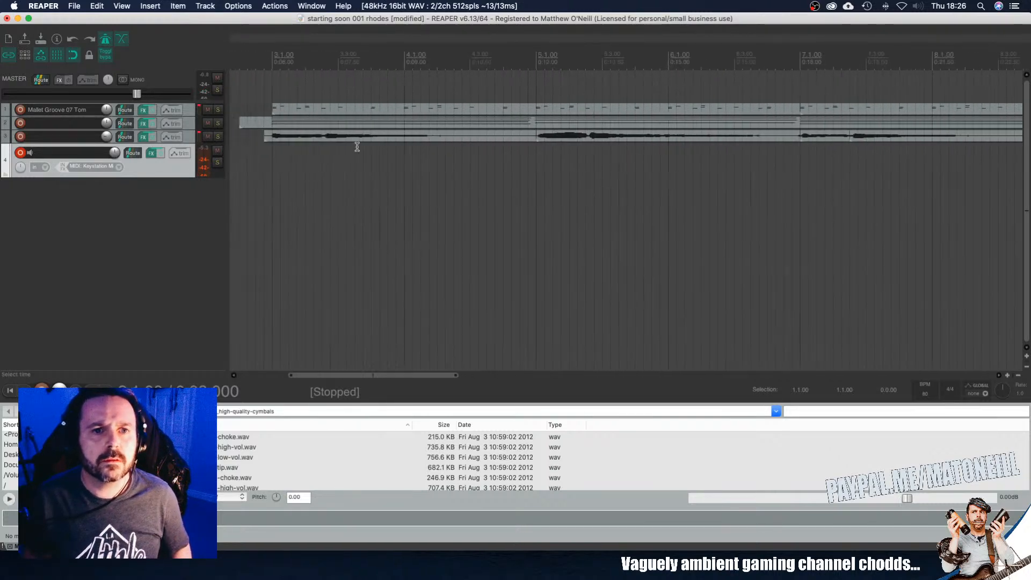
left_click(231, 55)
key("space")
key("space")
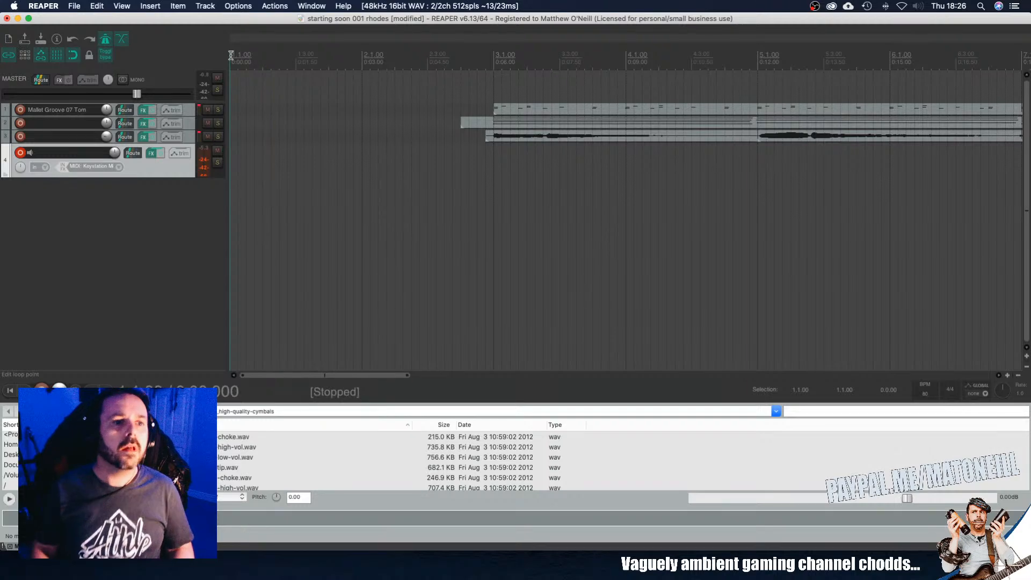
key("space")
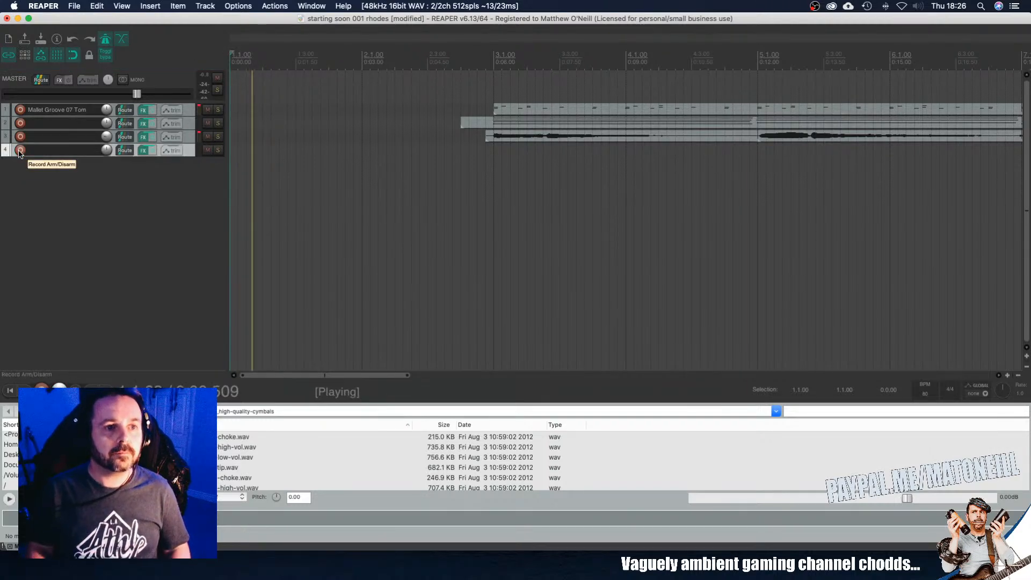
key("space")
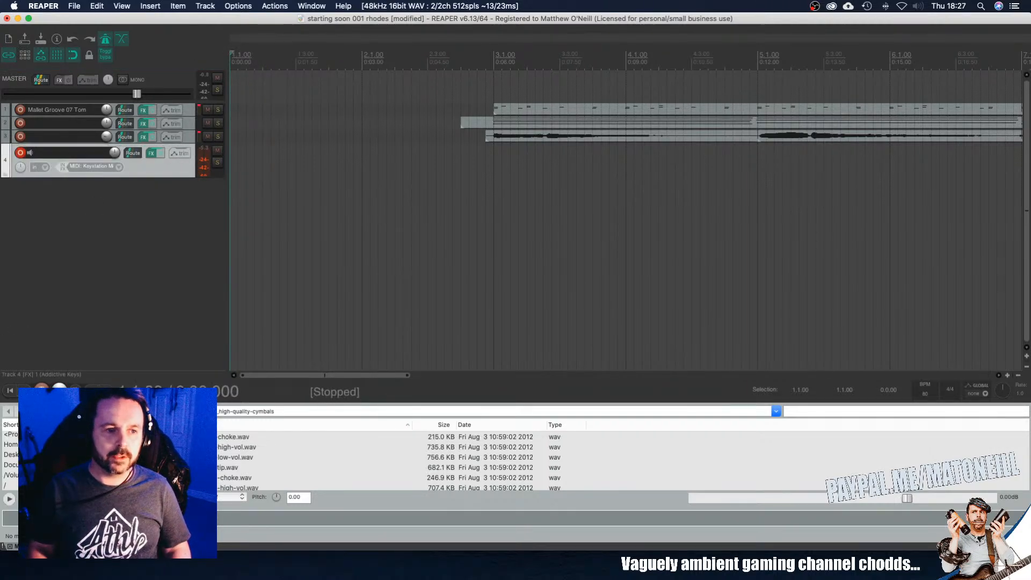
key("super+r")
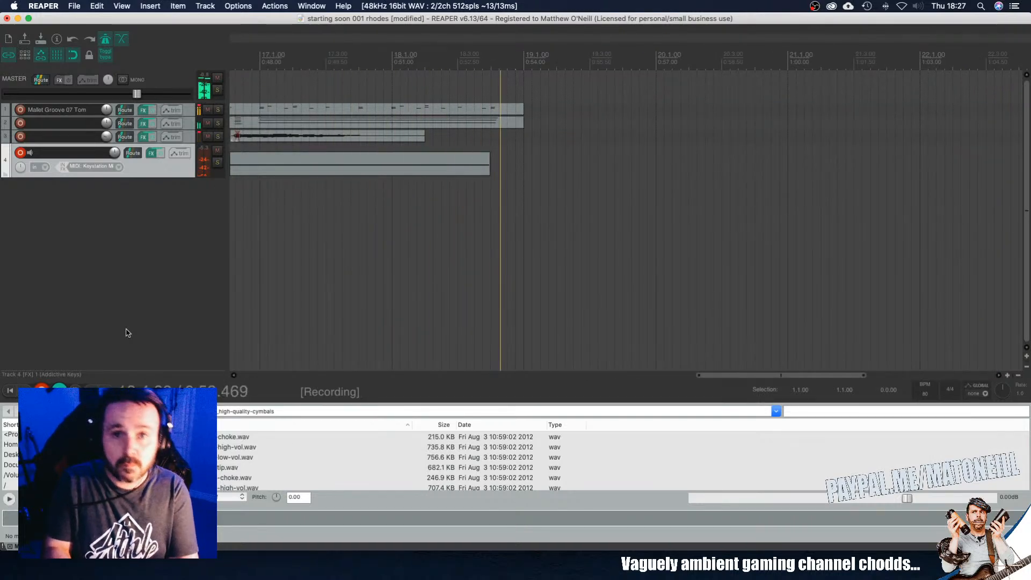
key("space")
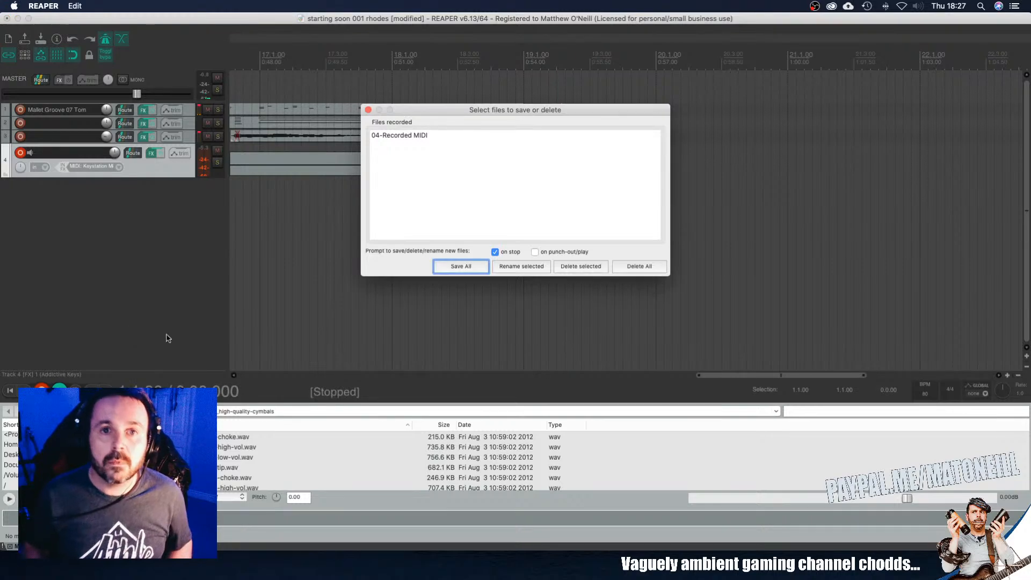
Step: Rename the recorded MIDI take as "piano chodds" and save it
left_click(409, 135)
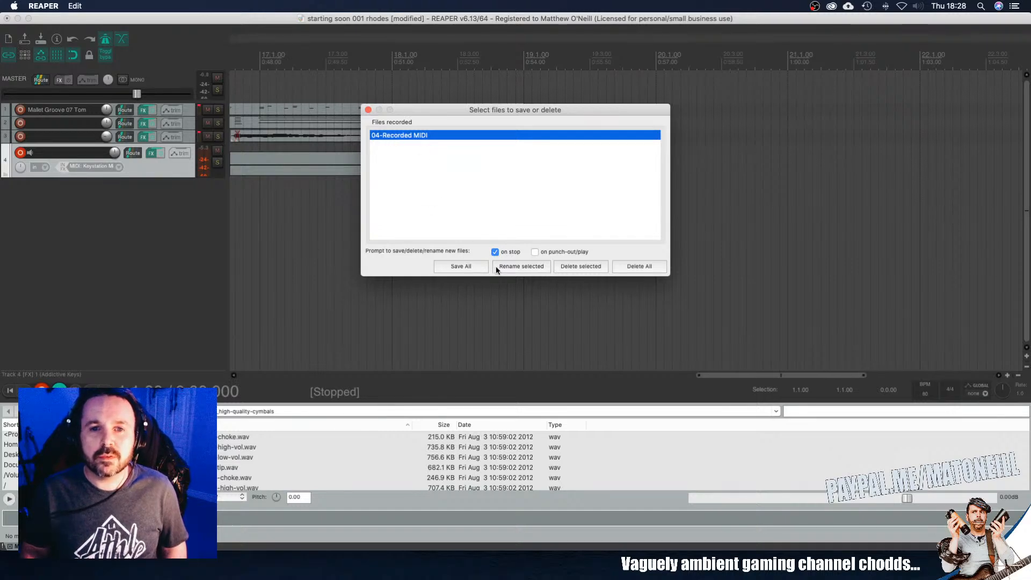
left_click(515, 269)
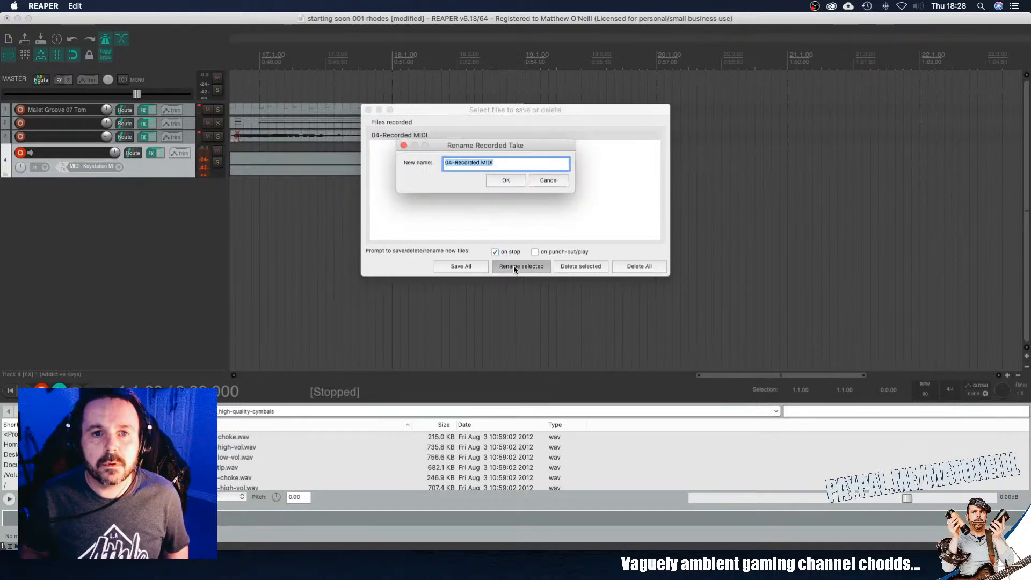
type("pia")
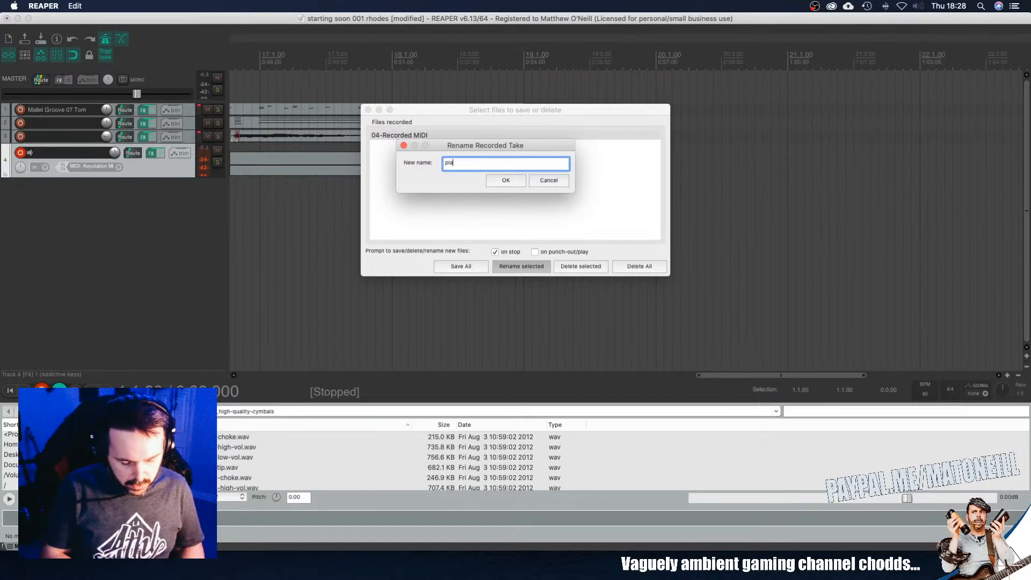
type("no cha")
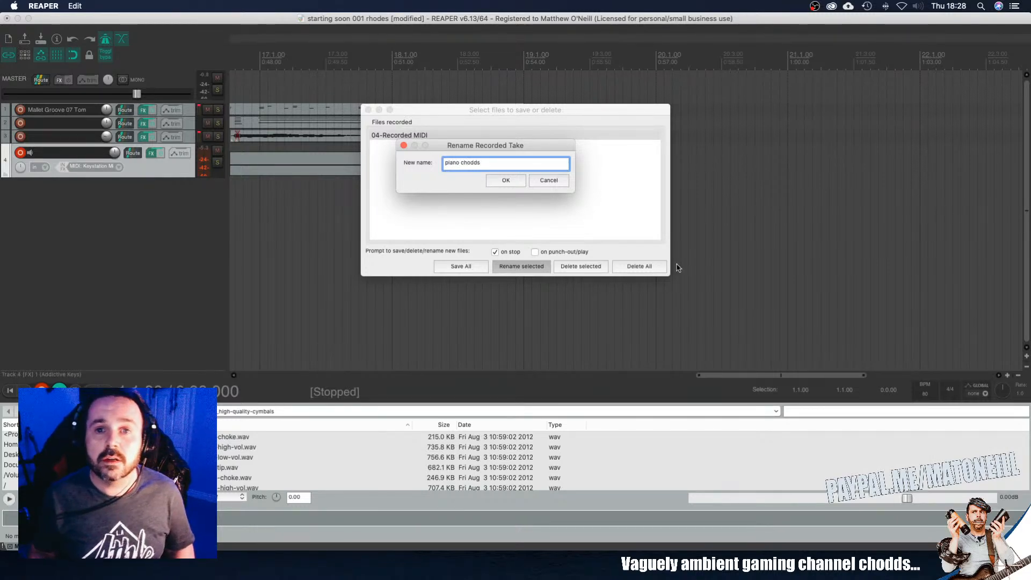
left_click(506, 180)
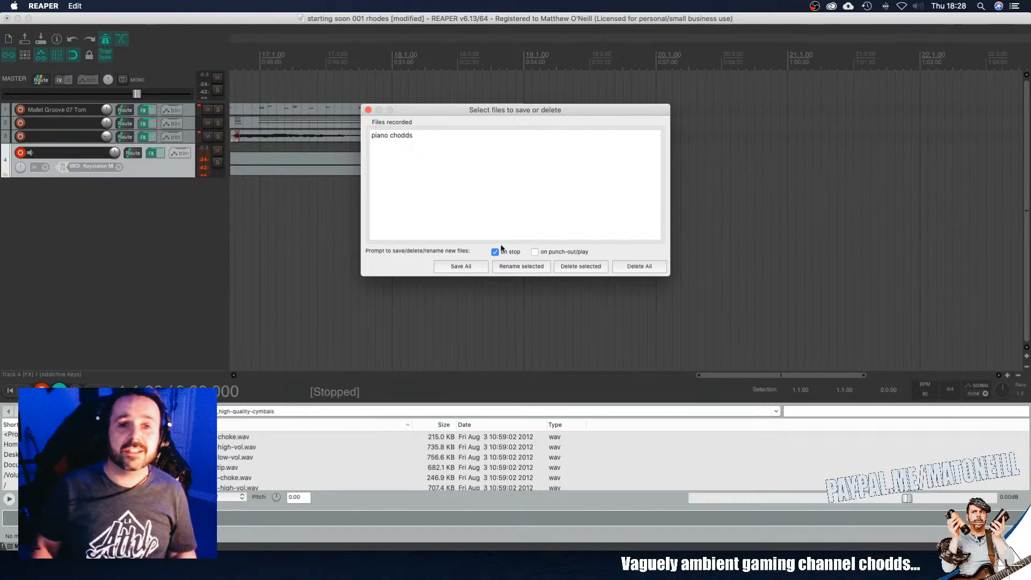
left_click(461, 266)
Step: Audition the opening notes of the piano chodds take from just before bar 3, up close on the timeline
scroll(420, 245, "down", 5)
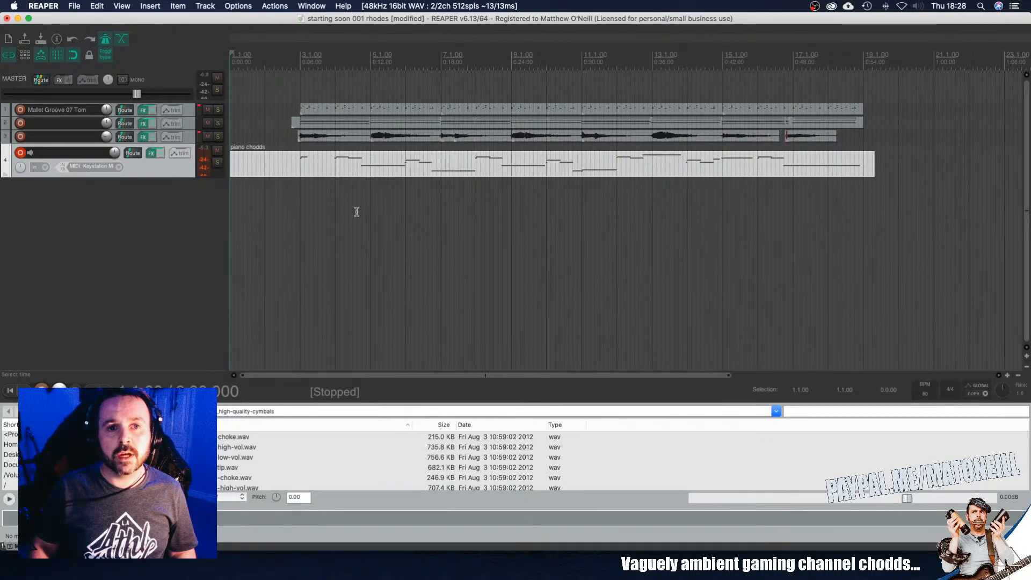
left_click(299, 163)
scroll(300, 163, "up", 1)
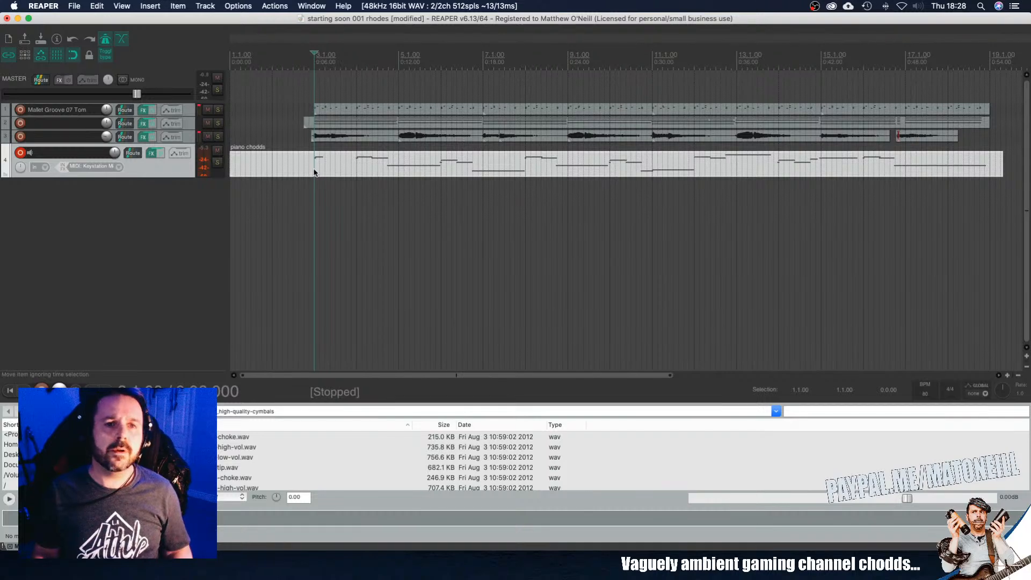
scroll(315, 172, "up", 5)
scroll(317, 172, "up", 8)
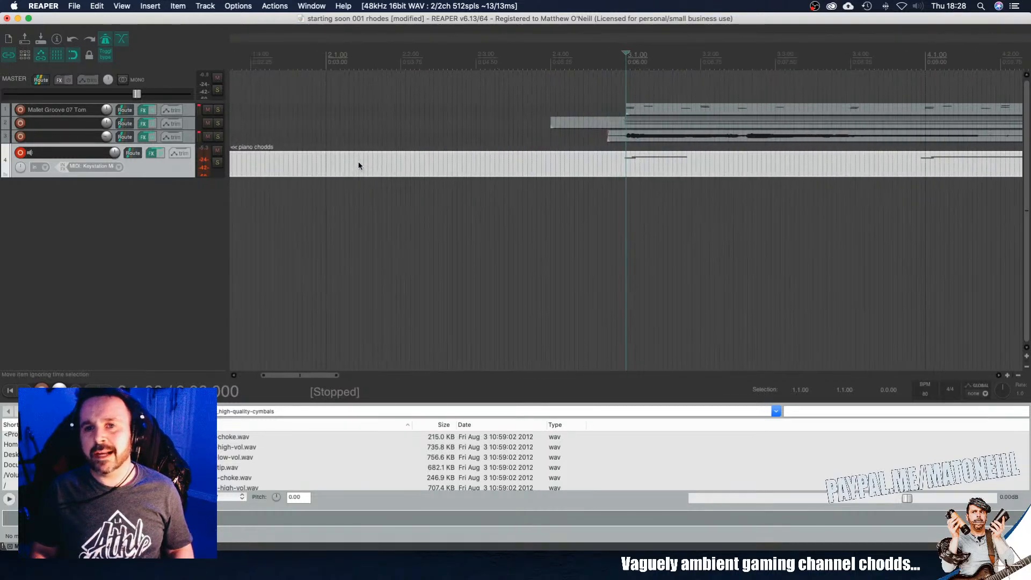
scroll(490, 167, "up", 5)
left_click(605, 169)
key("space")
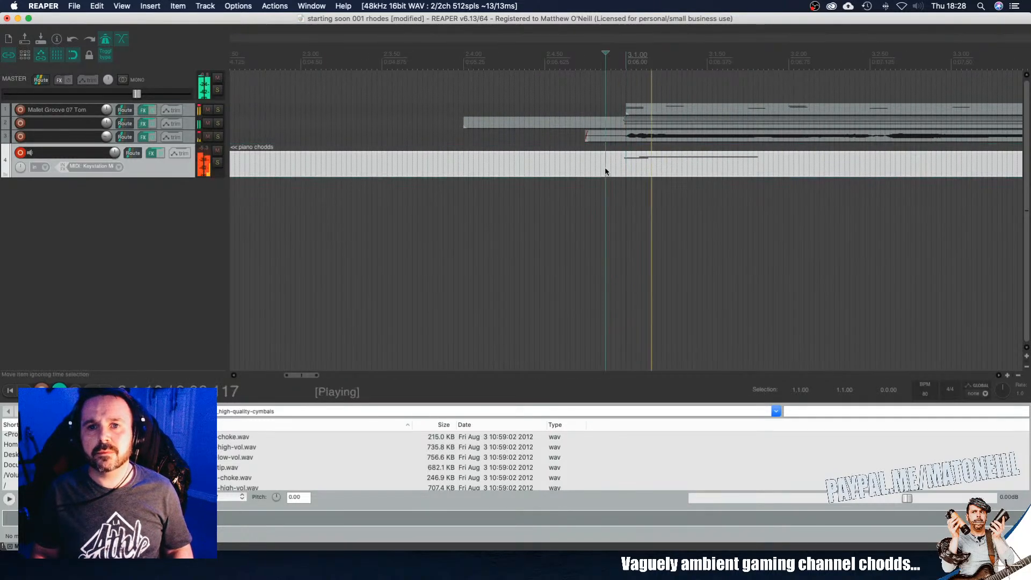
key("space")
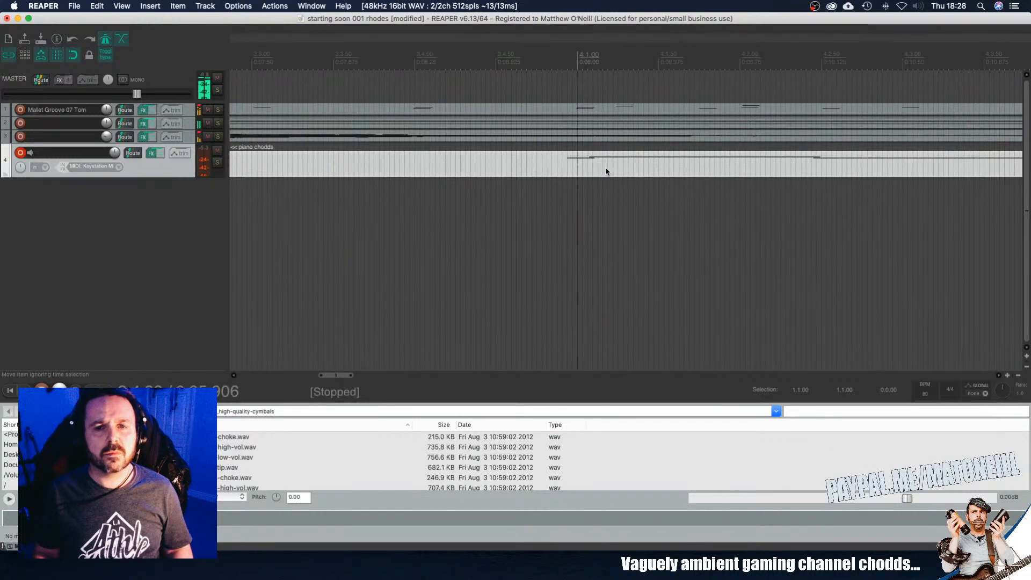
Step: Replay the piano take's opening with the other tracks to check its timing, and place the edit cursor at bar 3
scroll(424, 154, "down", 6)
key("space")
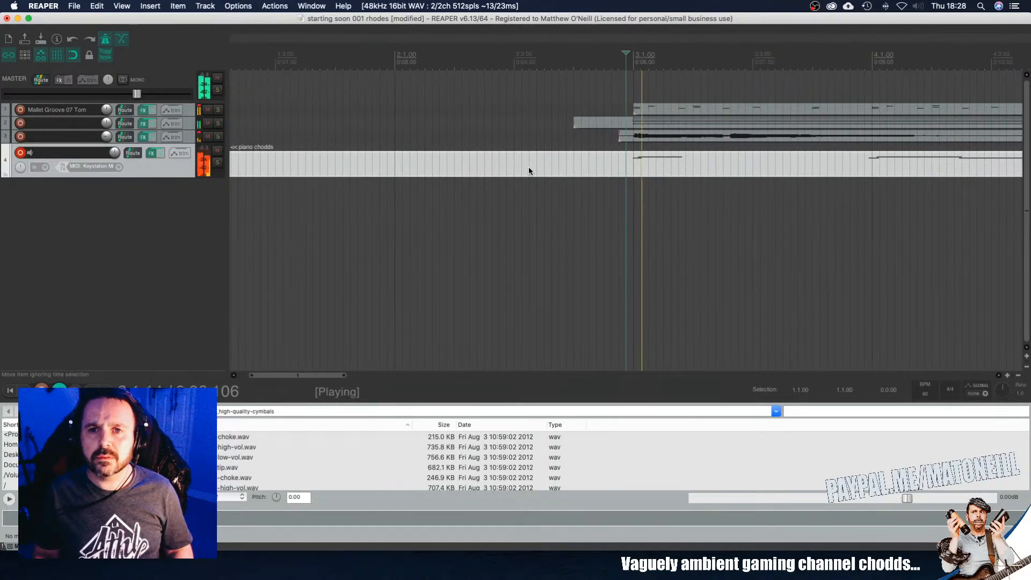
key("space")
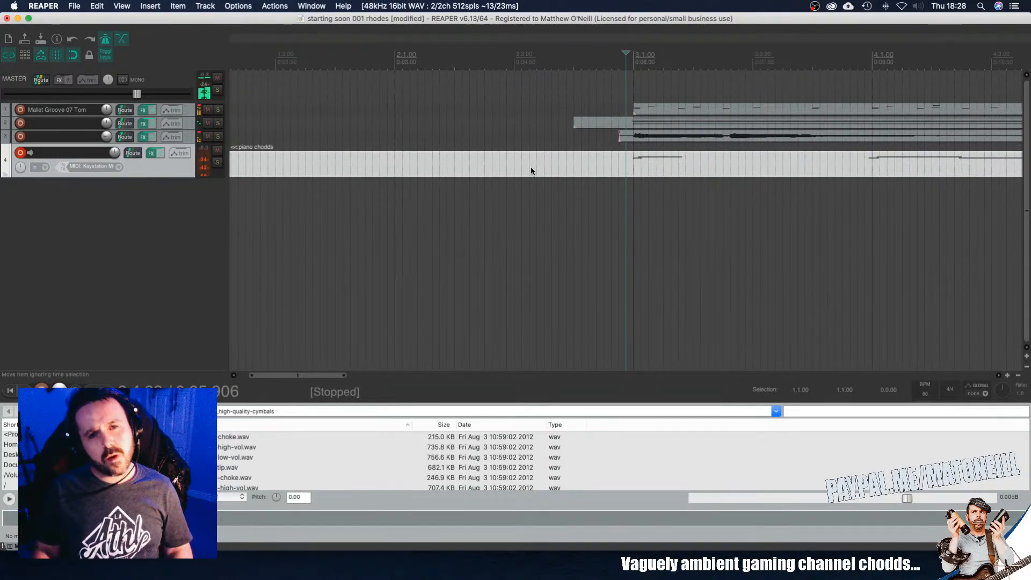
key("space")
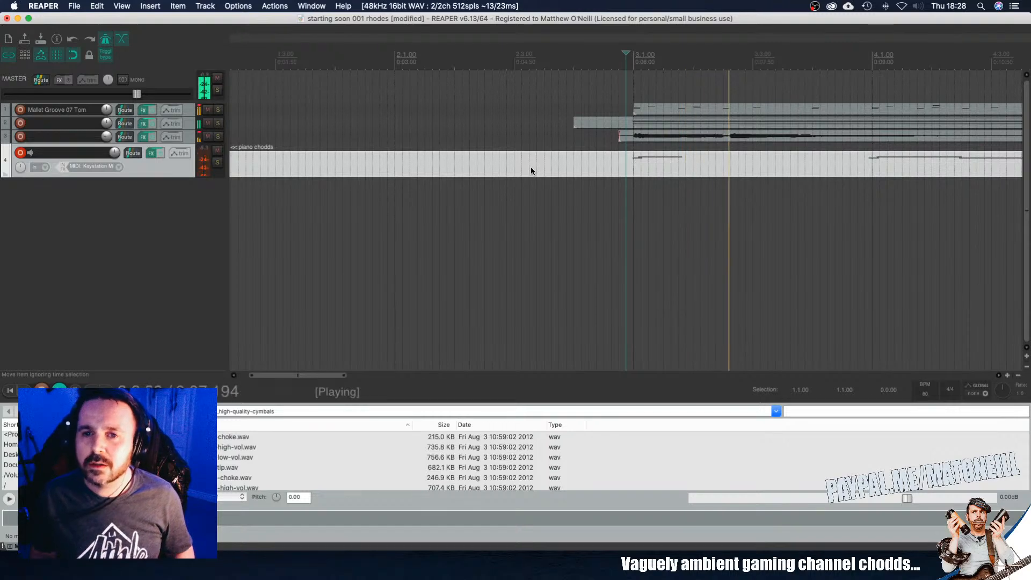
left_click(635, 164)
key("space")
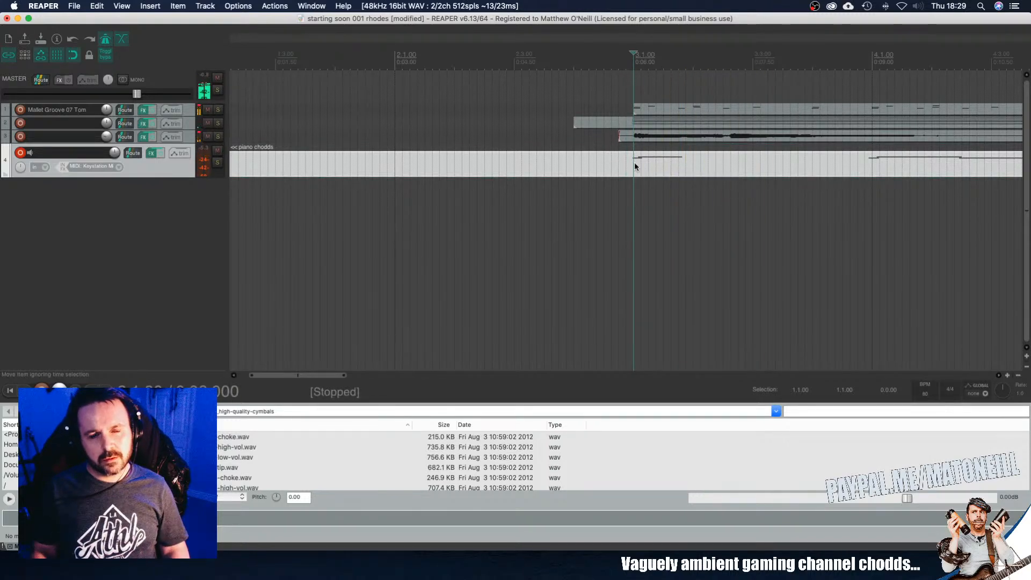
Step: Open the piano chodds take in the MIDI editor and shrink the velocity lane to enlarge the note area
scroll(634, 162, "up", 2)
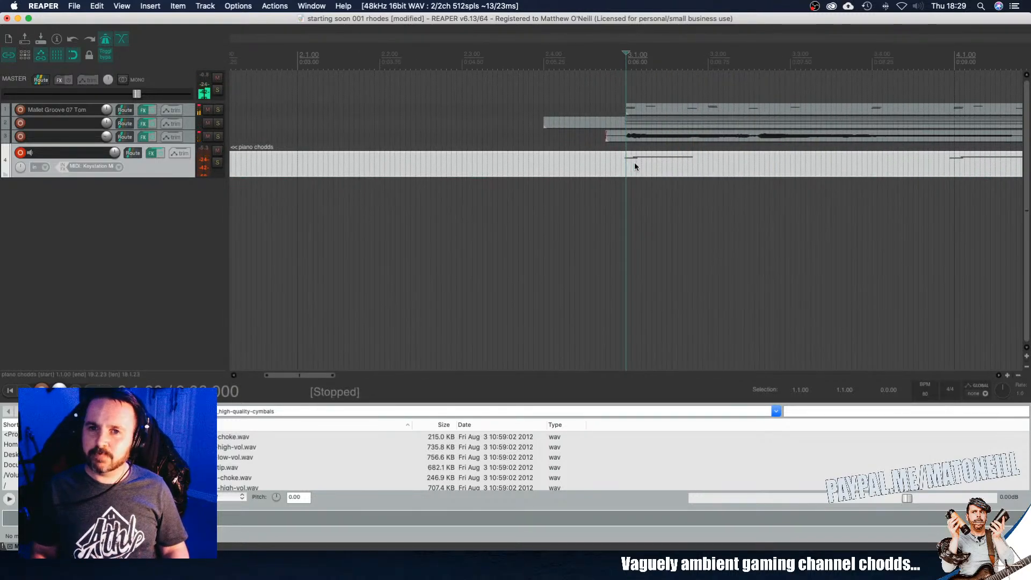
double_click(338, 177)
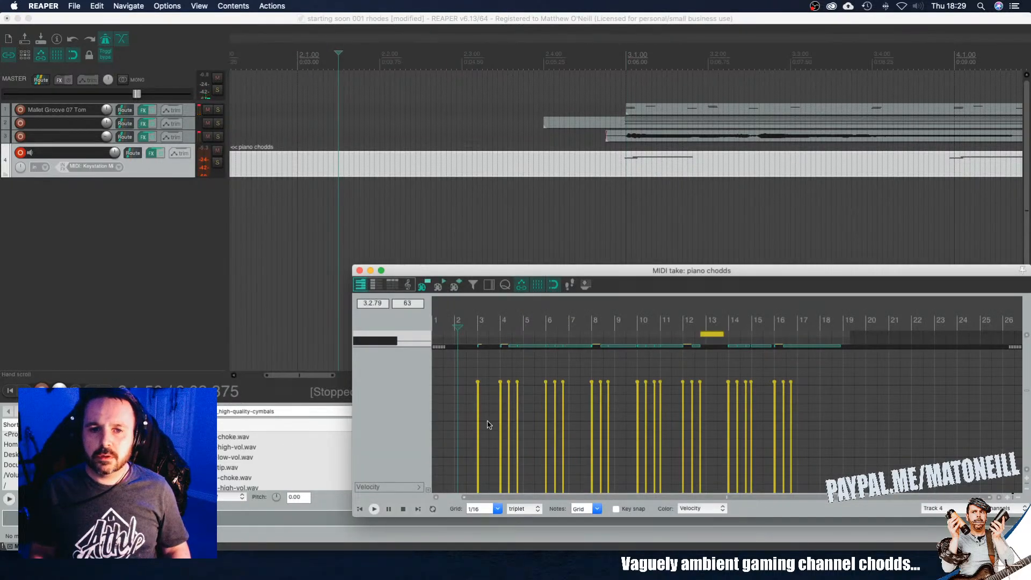
scroll(489, 424, "up", 3)
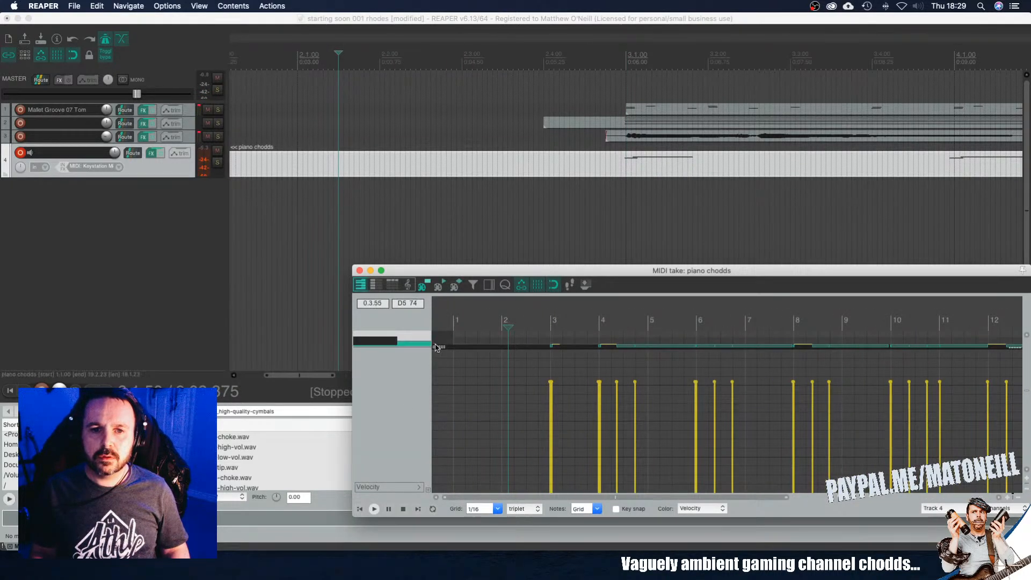
left_click_drag(437, 347, 434, 465)
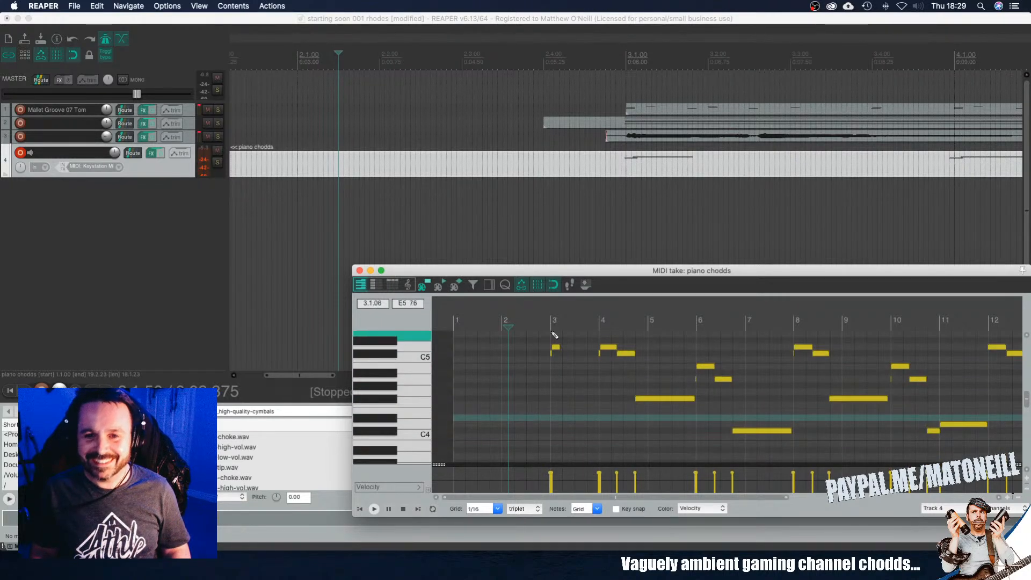
Step: Audition the opening notes from just before bar 3 with the MIDI editor zoomed in around them
scroll(561, 351, "up", 1)
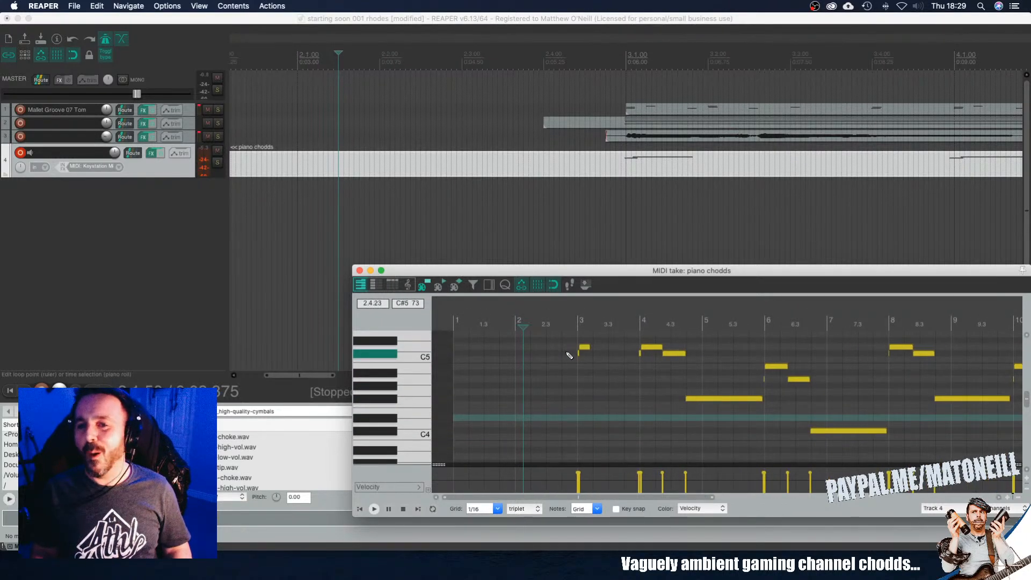
scroll(564, 367, "up", 1)
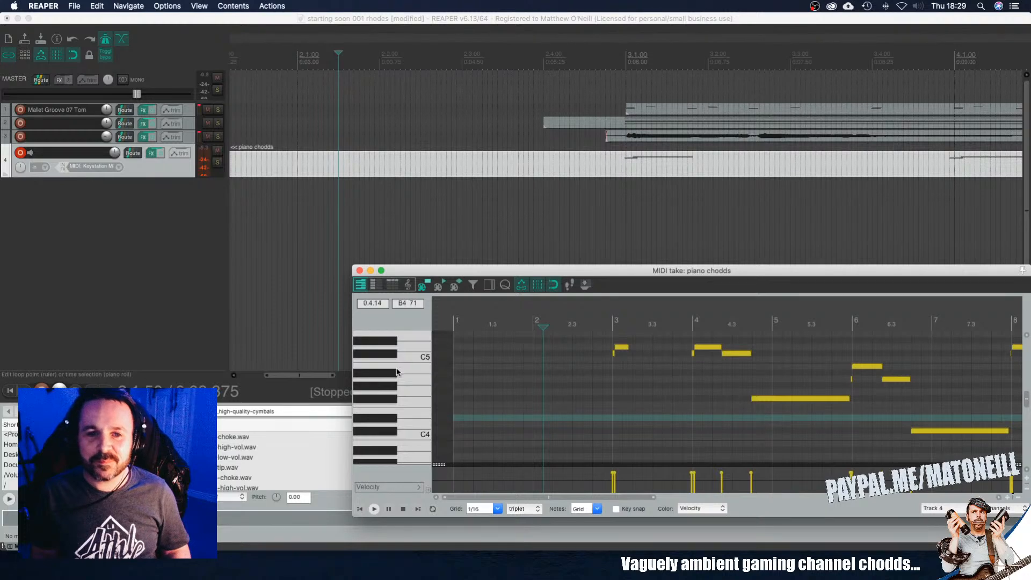
scroll(403, 370, "up", 2)
left_click(594, 321)
key("space")
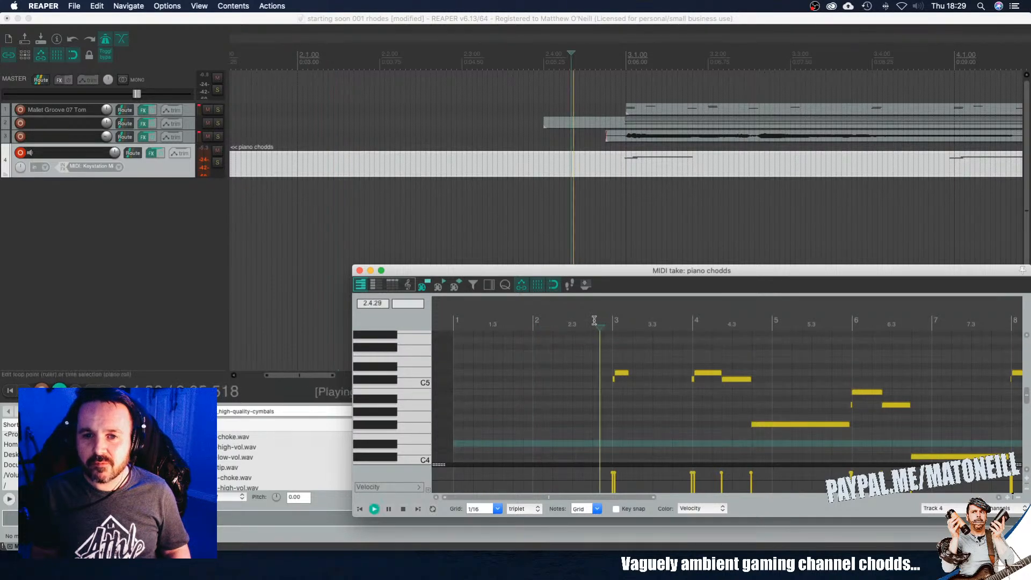
key("space")
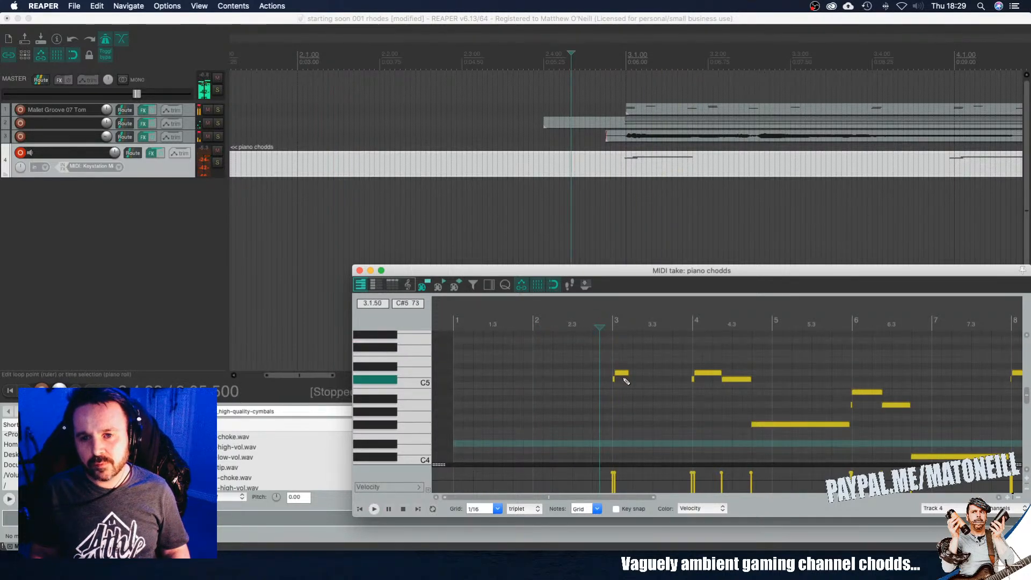
Step: Lower the two piano notes at bar 3 by a semitone, to C#5 and C5, and play them back
left_click_drag(622, 373, 621, 380)
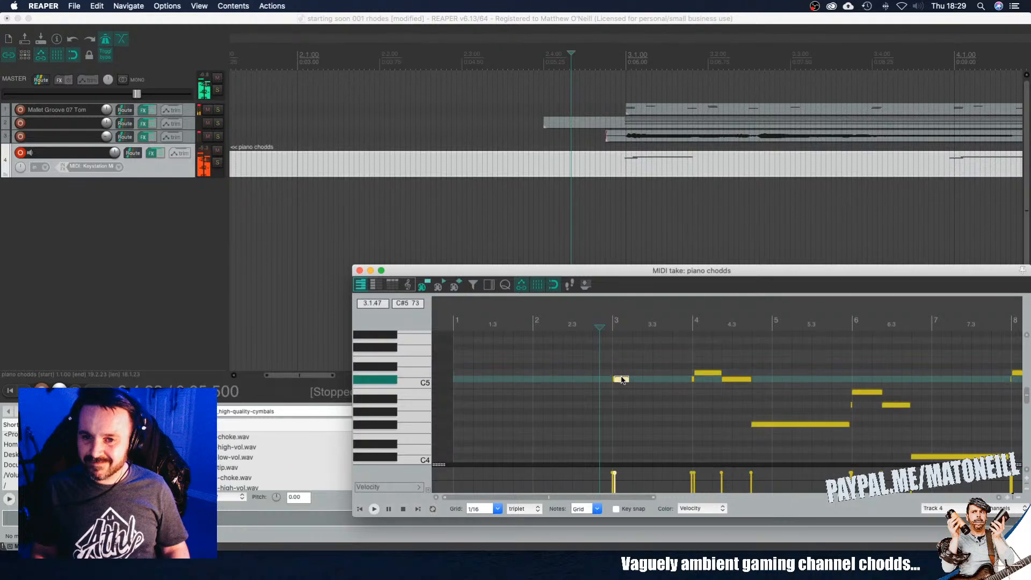
scroll(617, 380, "up", 6)
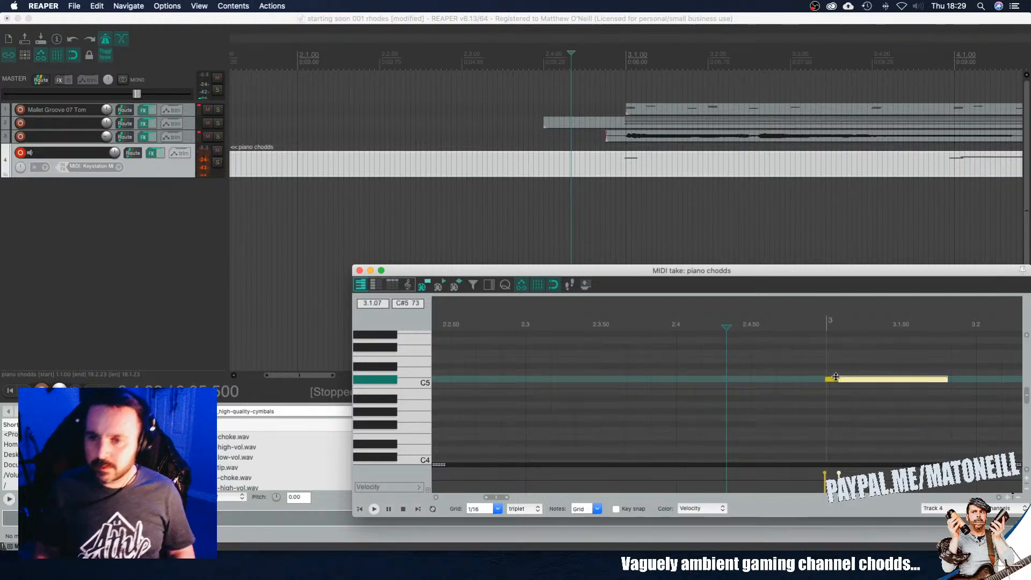
left_click_drag(827, 379, 831, 386)
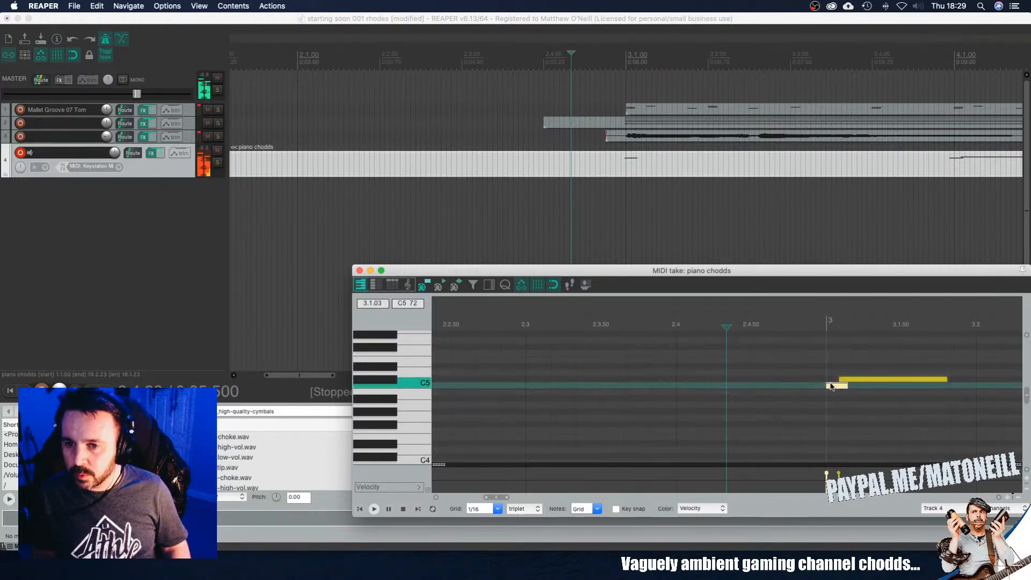
key("space")
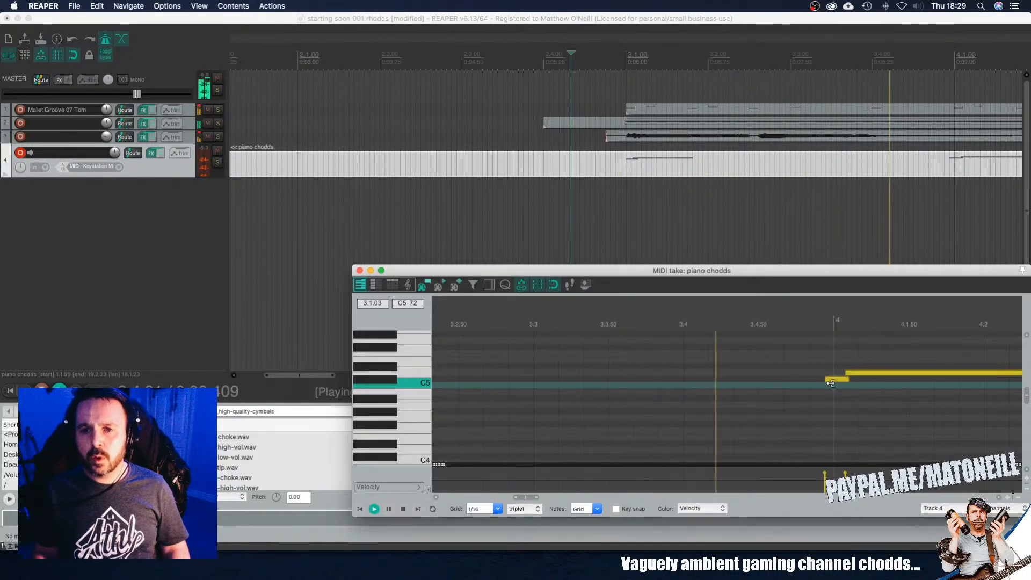
scroll(830, 383, "down", 5)
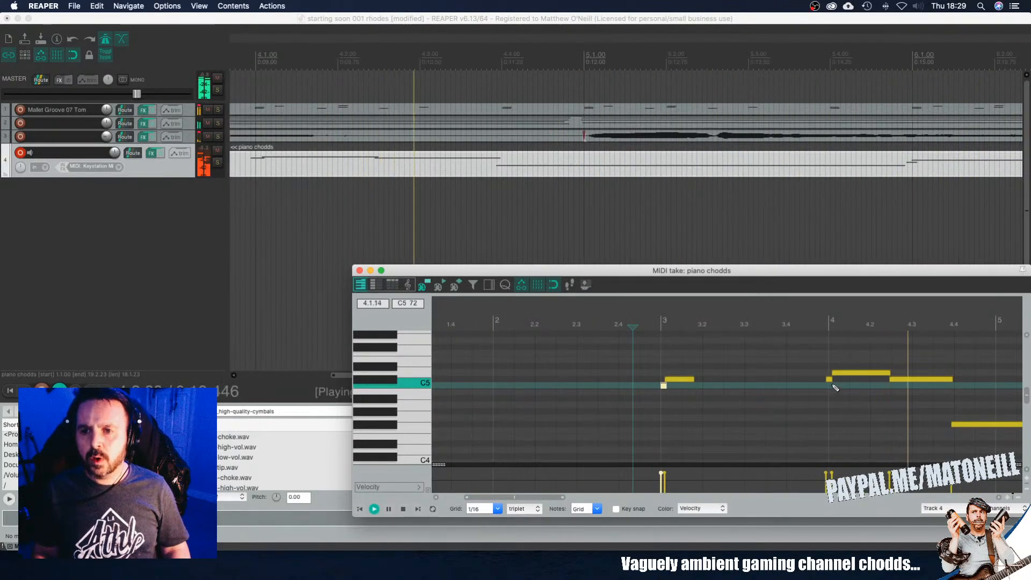
key("space")
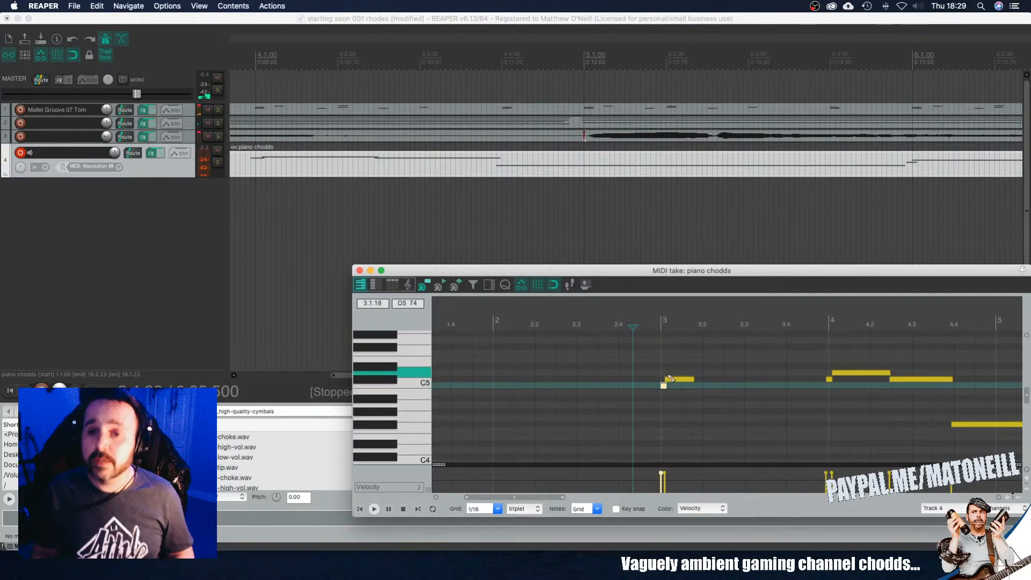
Step: Delete both piano notes at bar 3 and play the take from just before bar 4
left_click_drag(655, 363, 709, 395)
key("Delete")
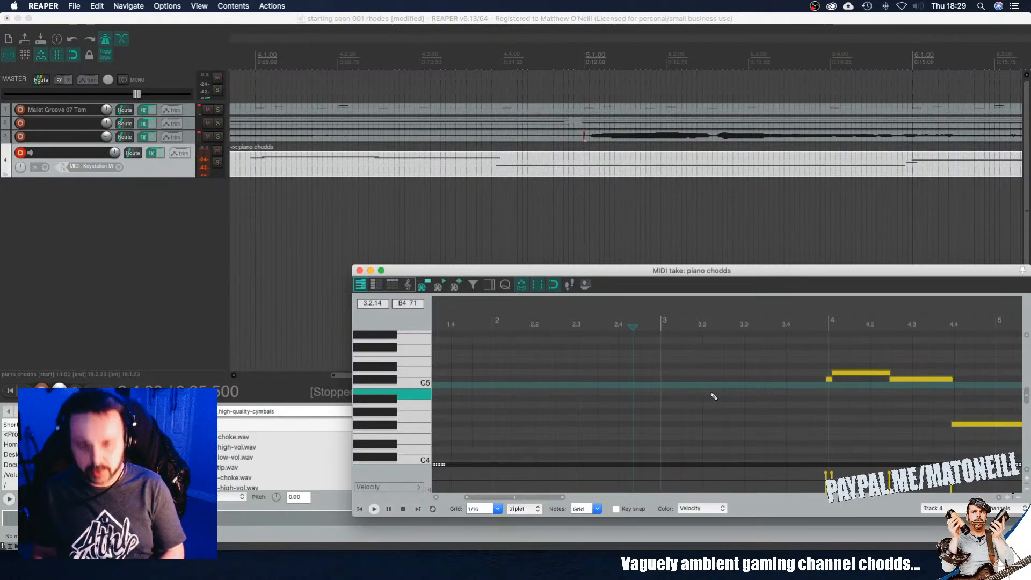
left_click(810, 366)
key("space")
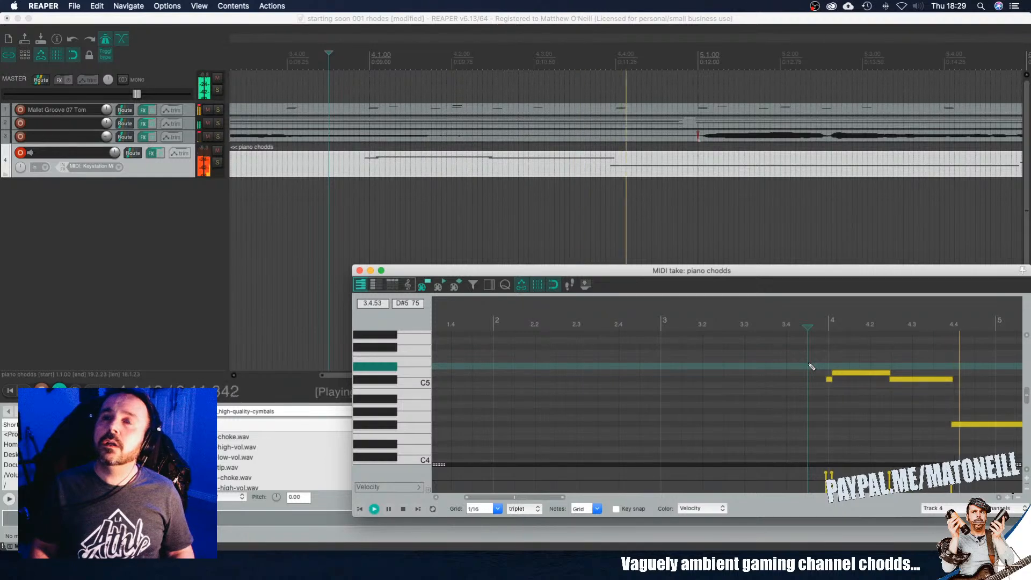
key("space")
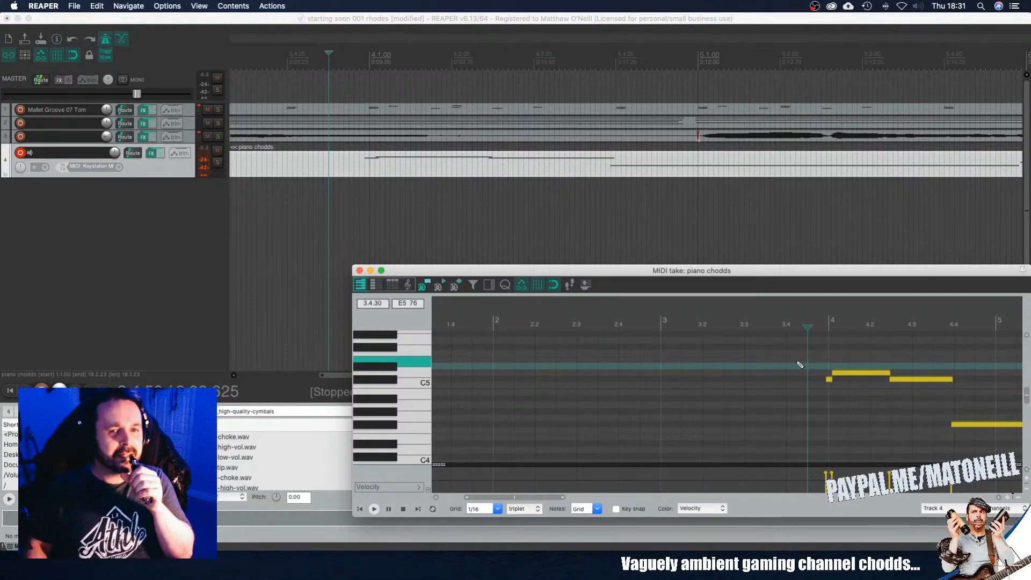
Step: Scrub the end of bar 3 and replay the first notes of bar 4 from just before them
left_click(781, 324)
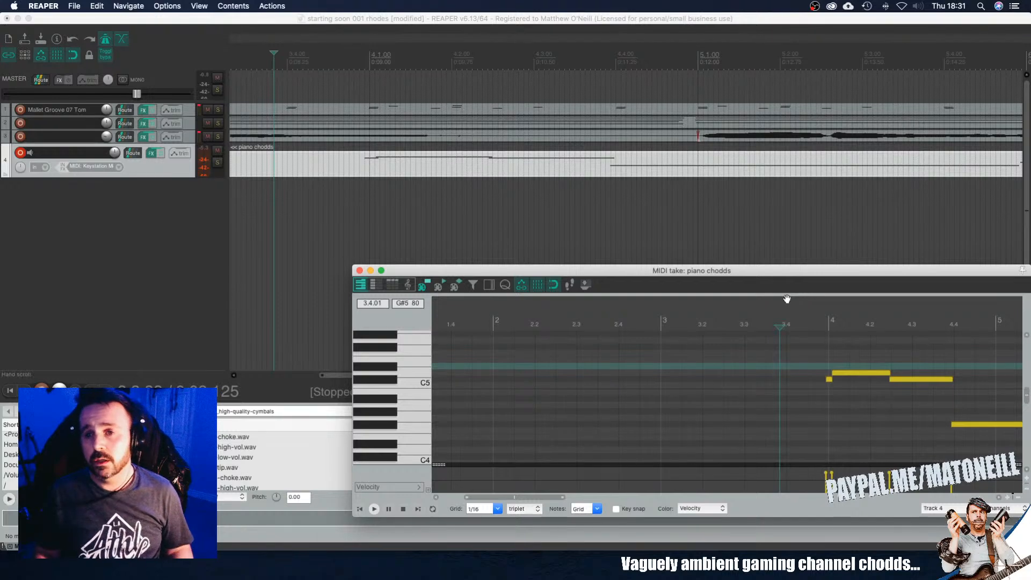
left_click(817, 325)
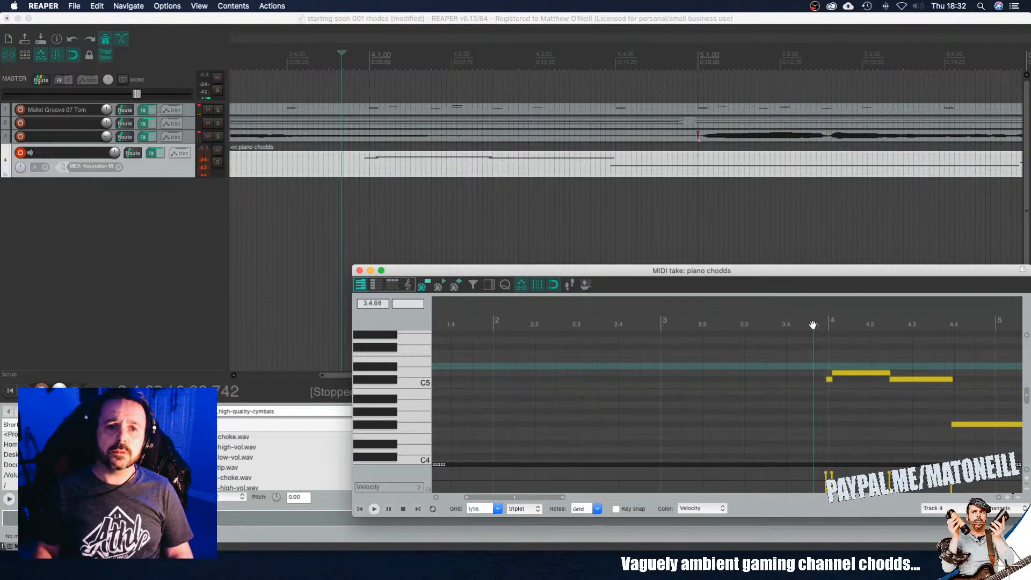
left_click_drag(813, 325, 811, 325)
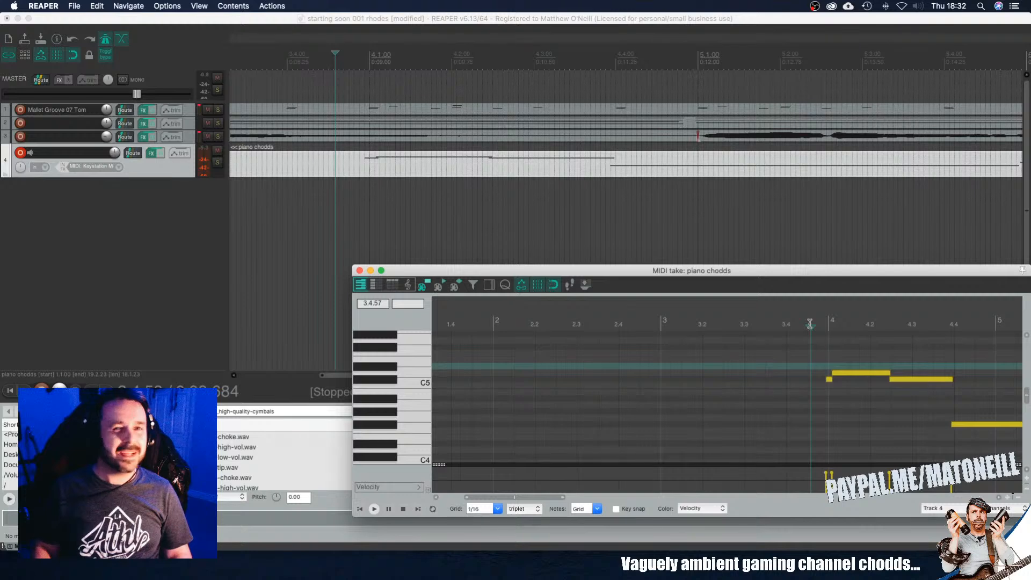
key("space")
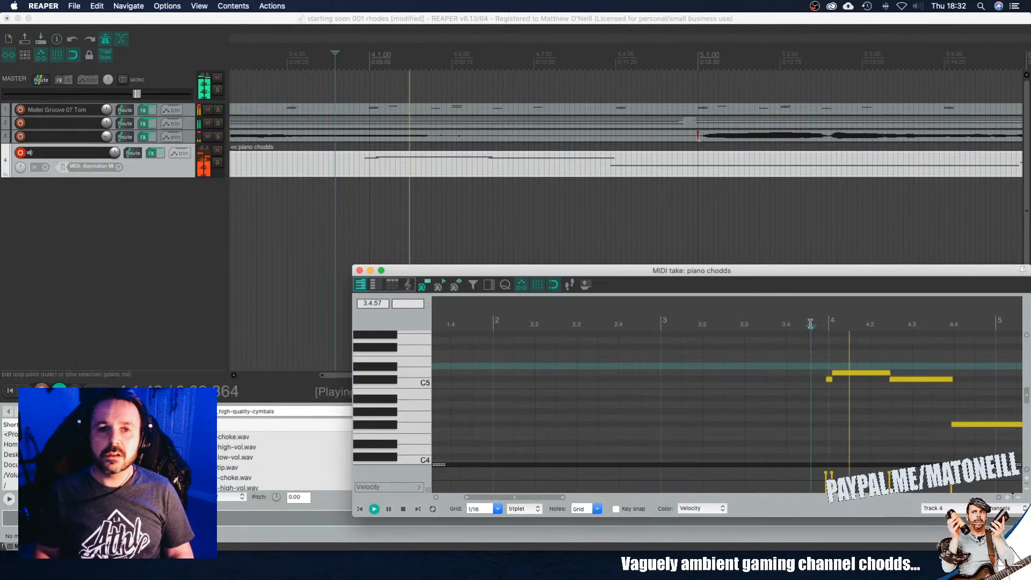
key("space")
Step: Scrub around bar 3, set the edit cursor near beat 4 of bar 2, and play the piece through bar 9
scroll(813, 325, "down", 8)
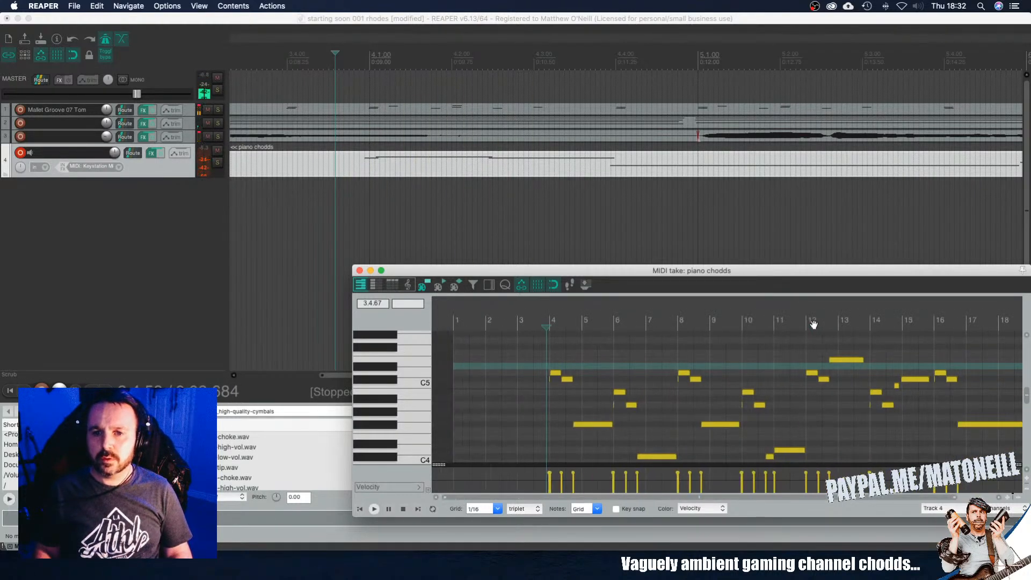
left_click(497, 321)
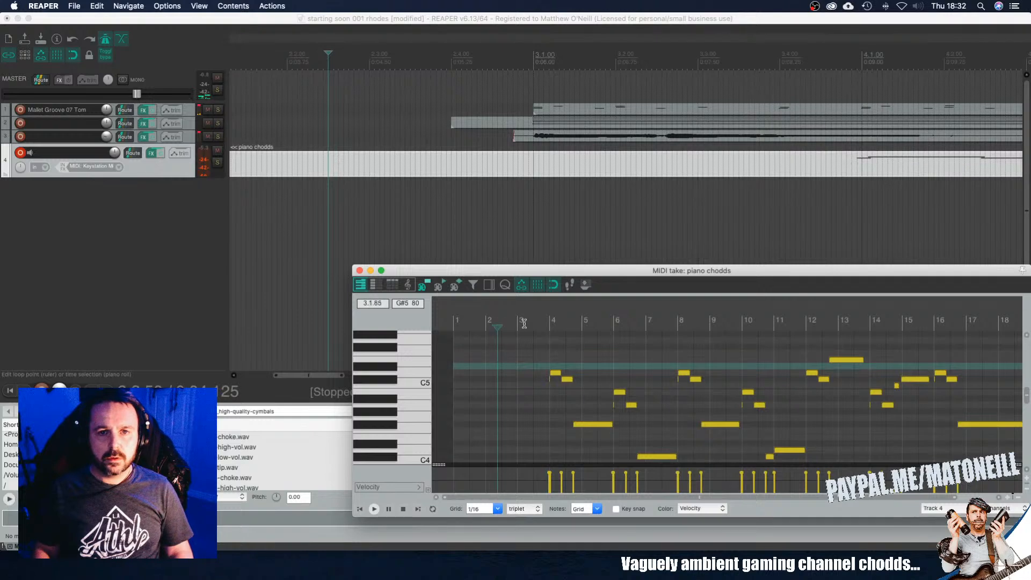
left_click(488, 322)
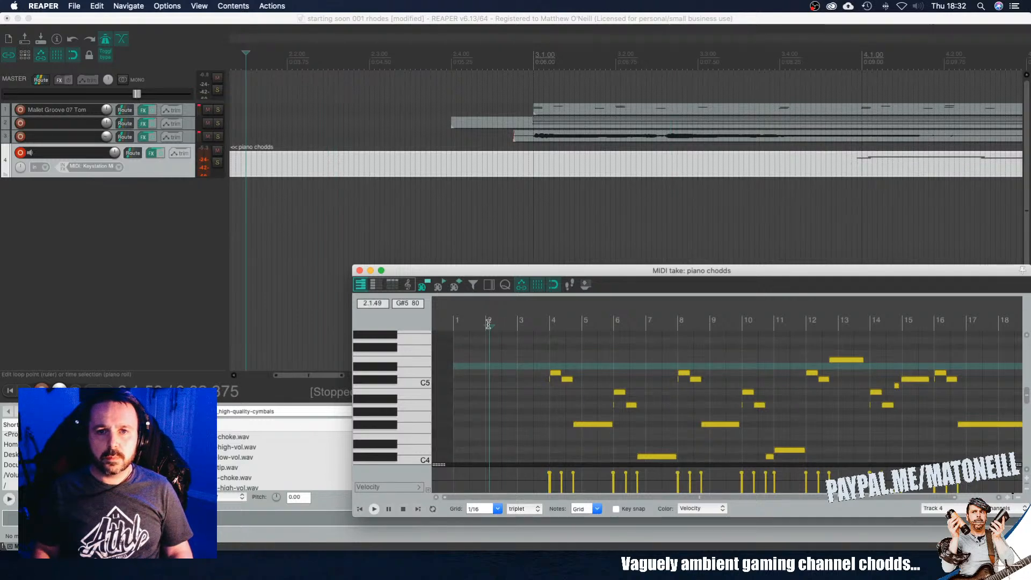
left_click(525, 327)
left_click(515, 328)
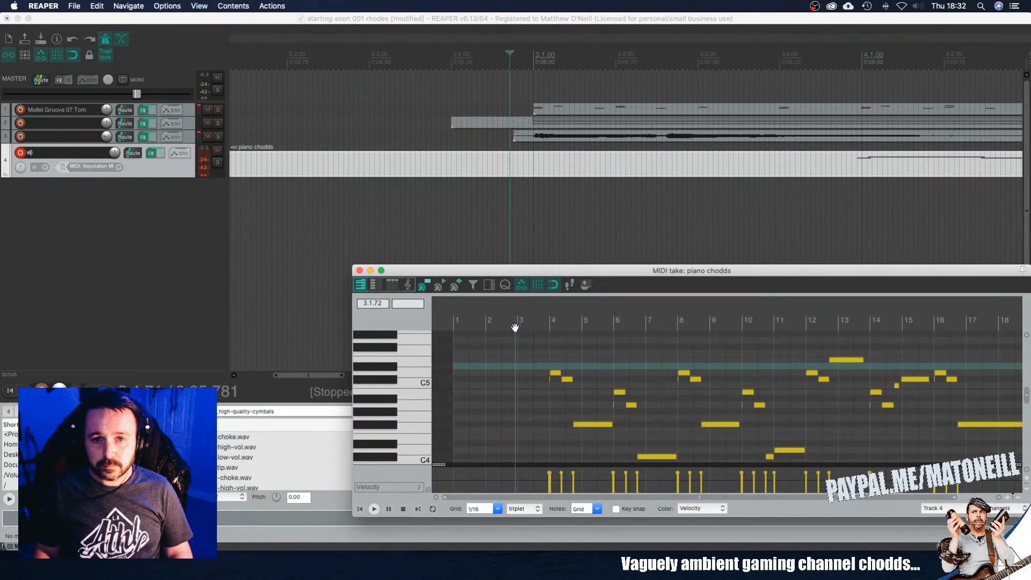
left_click(514, 327)
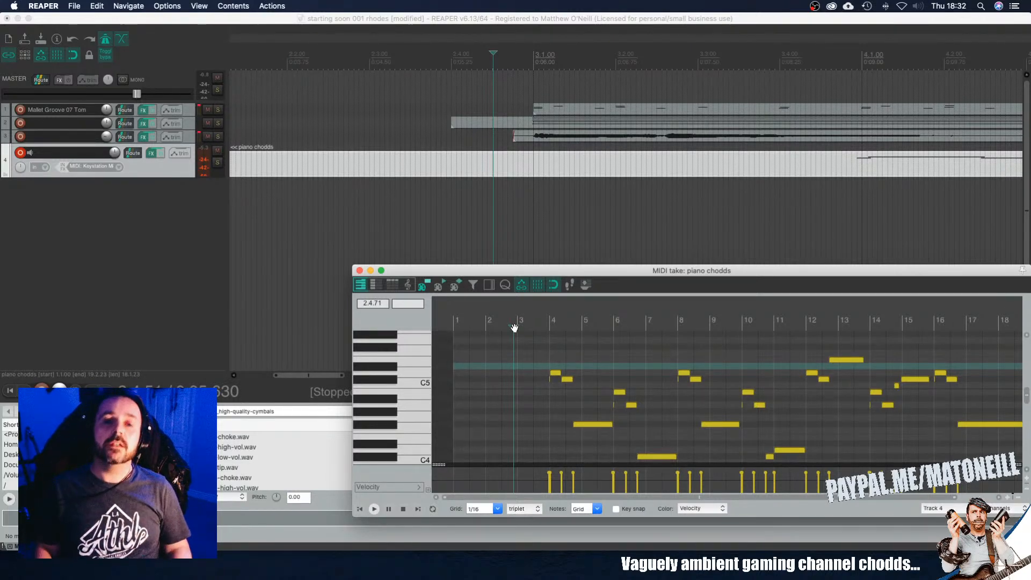
left_click(492, 53)
left_click_drag(483, 54, 477, 54)
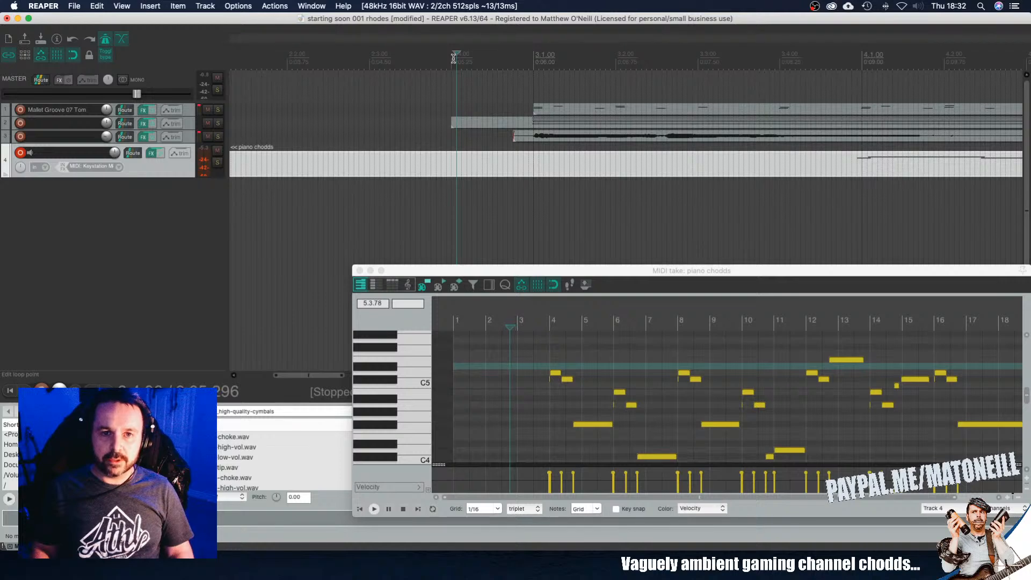
key("space")
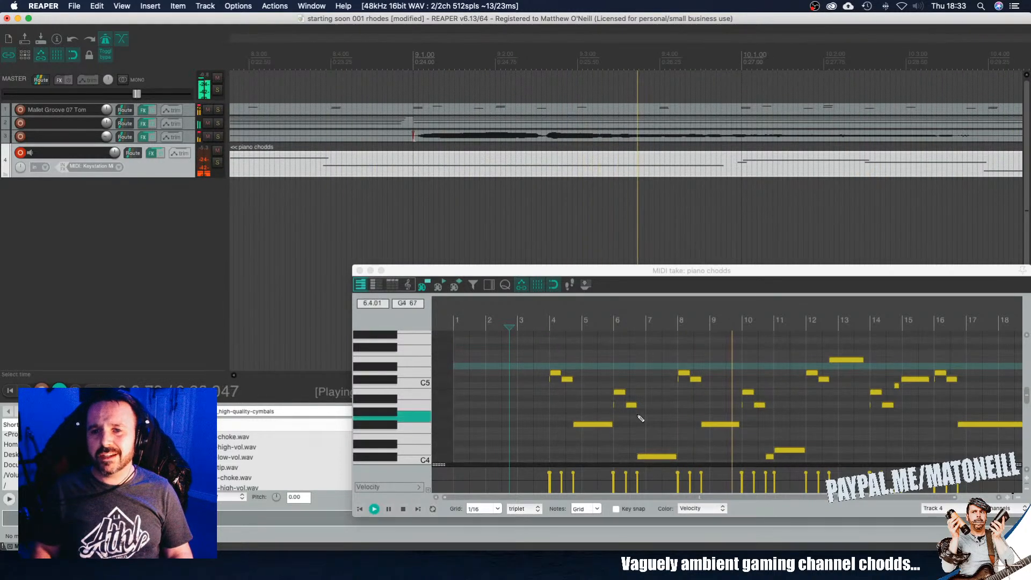
key("space")
Step: Move the long F#4 note in bar 8 slightly later so it starts at about beat 4
left_click(707, 428)
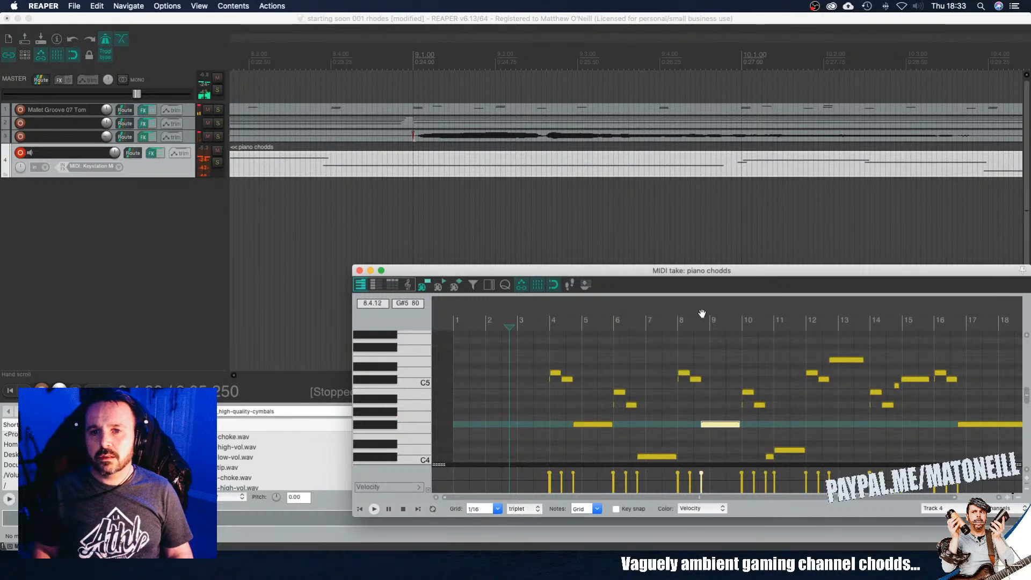
scroll(706, 323, "up", 8)
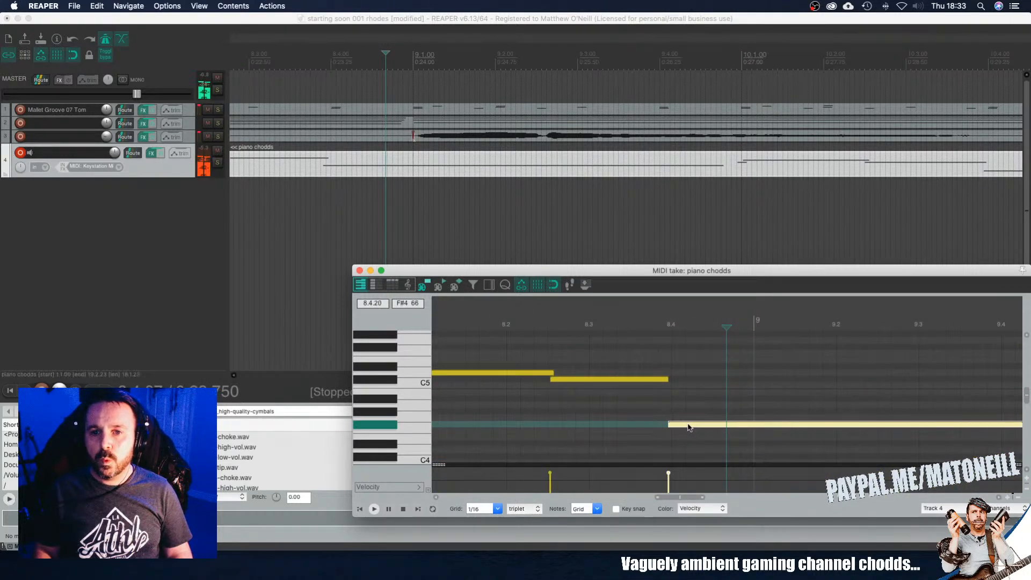
scroll(692, 422, "down", 8)
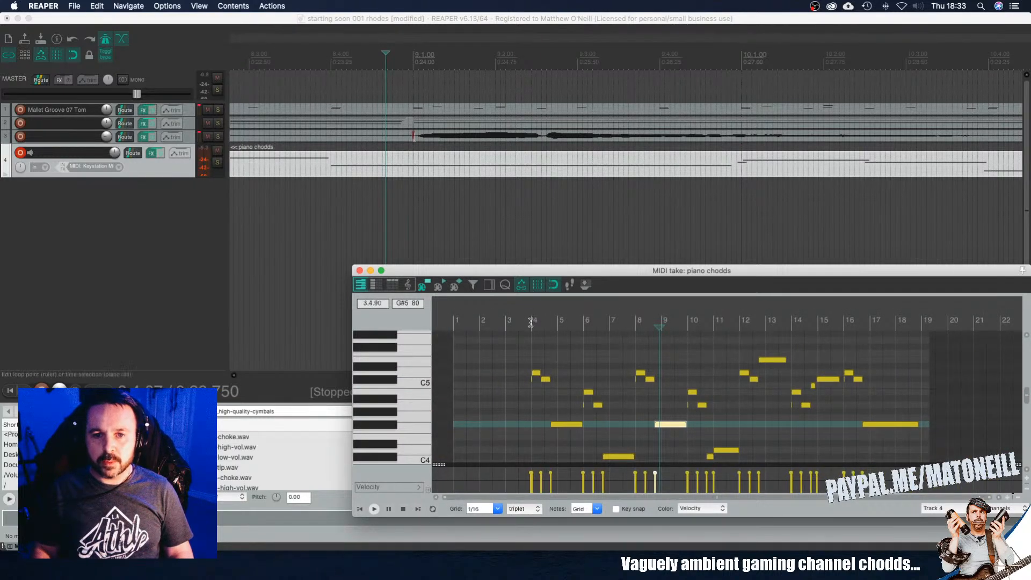
Step: Examine the overlapping notes at bar 4 up close, audition the piano part from bar 10, and place the edit cursor in bar 14
scroll(545, 341, "up", 6)
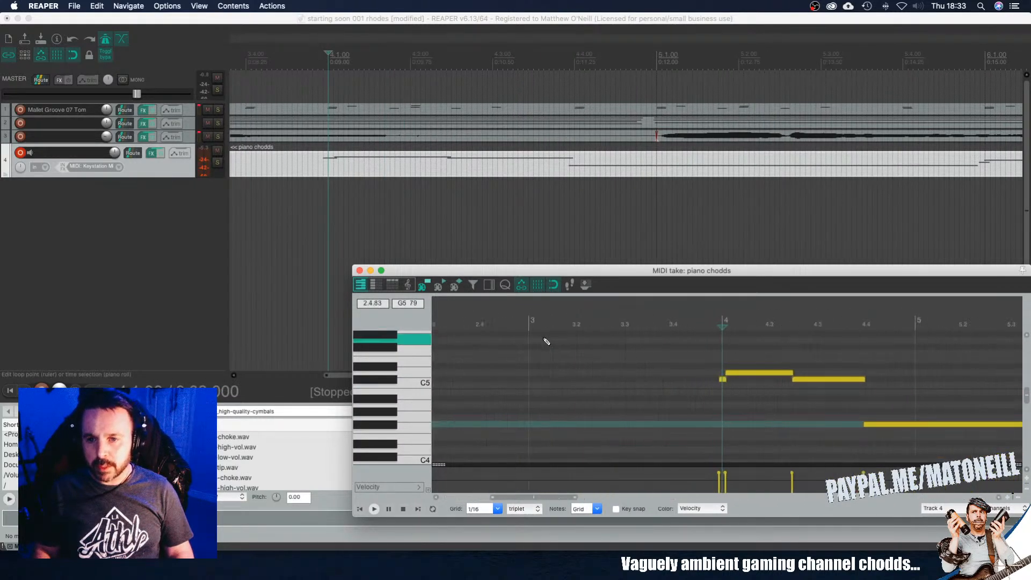
scroll(621, 363, "up", 4)
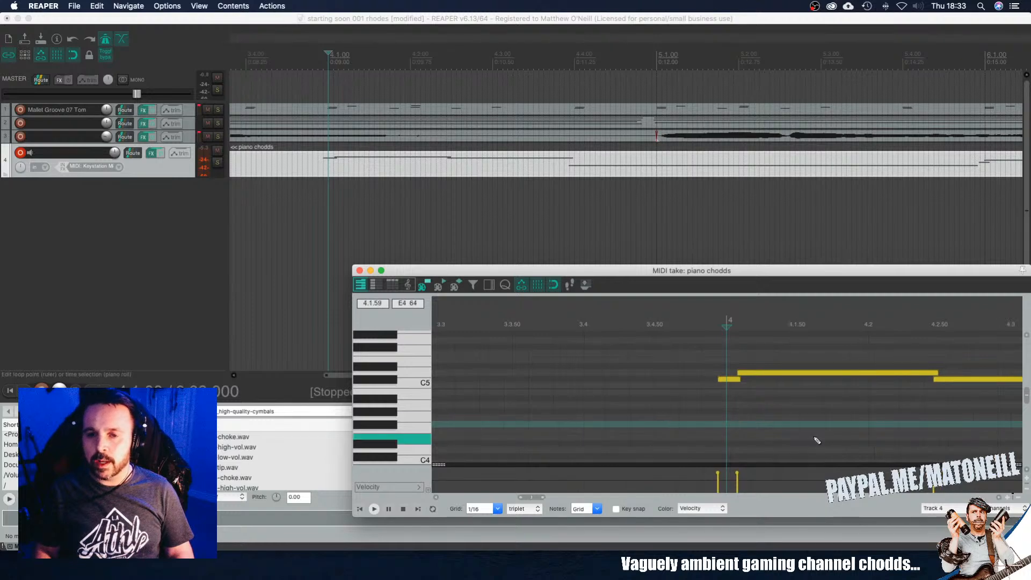
scroll(816, 440, "down", 10)
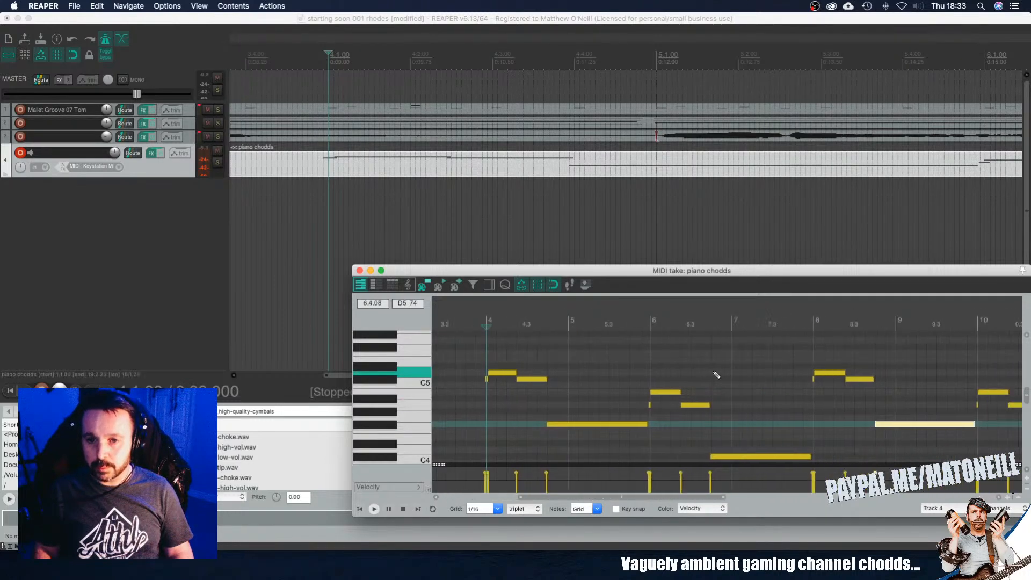
scroll(785, 382, "right", 10)
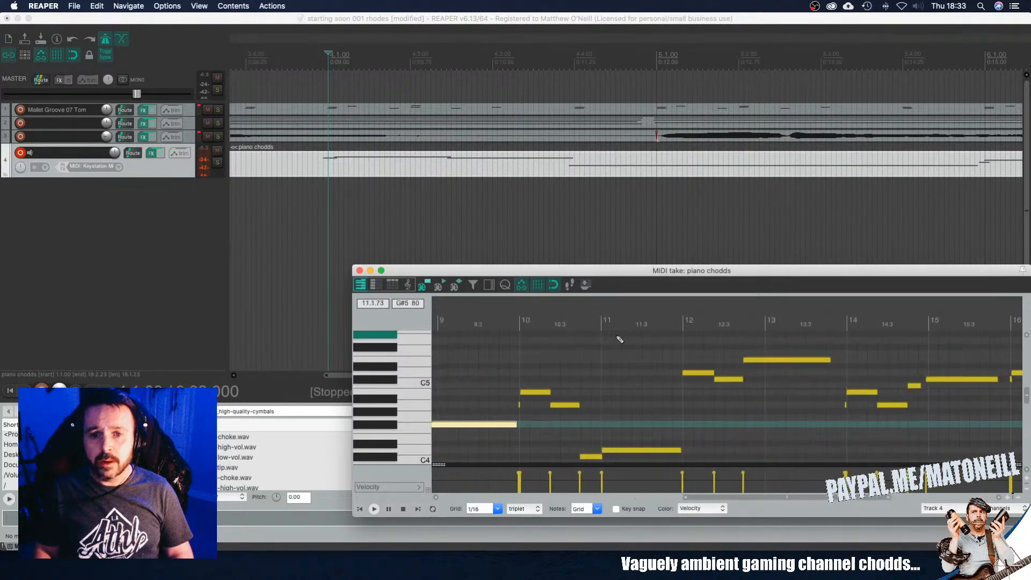
left_click(518, 323)
key("space")
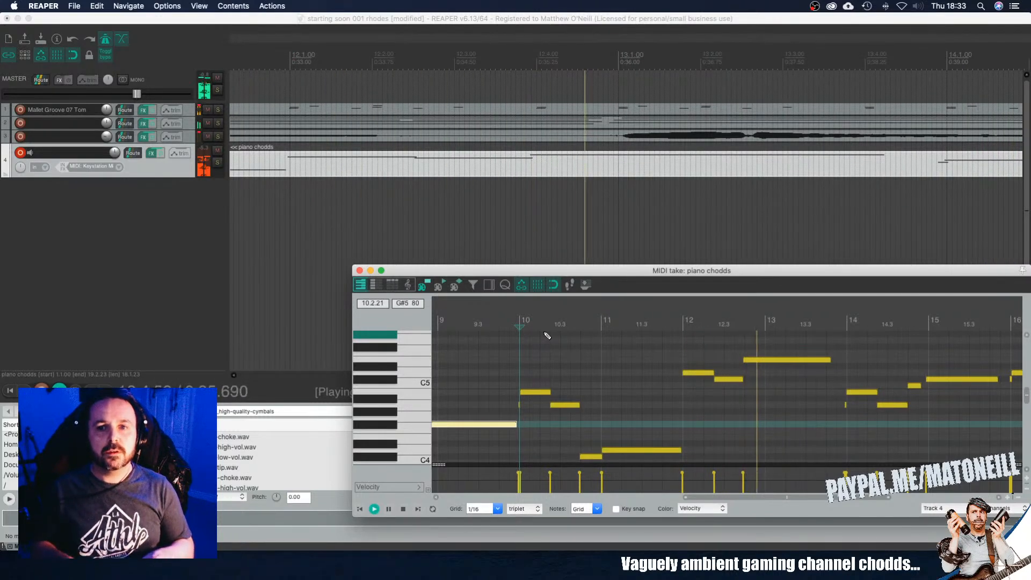
key("space")
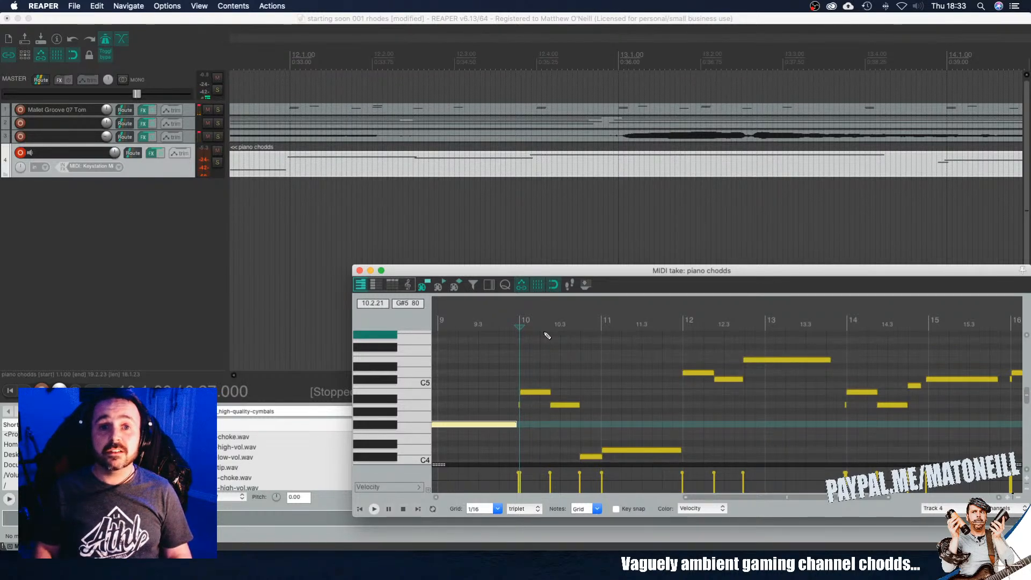
key("space")
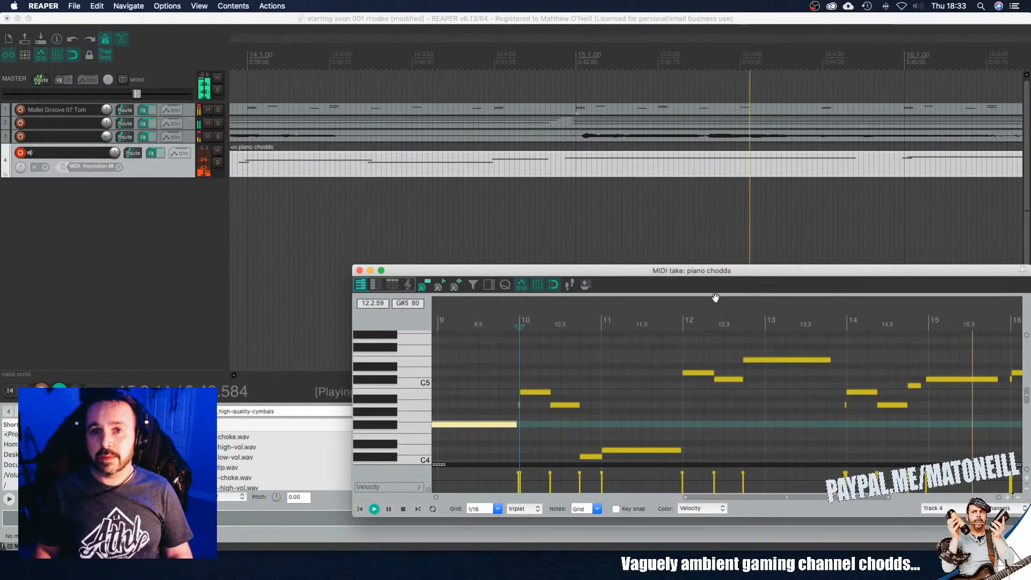
key("space")
left_click(360, 169)
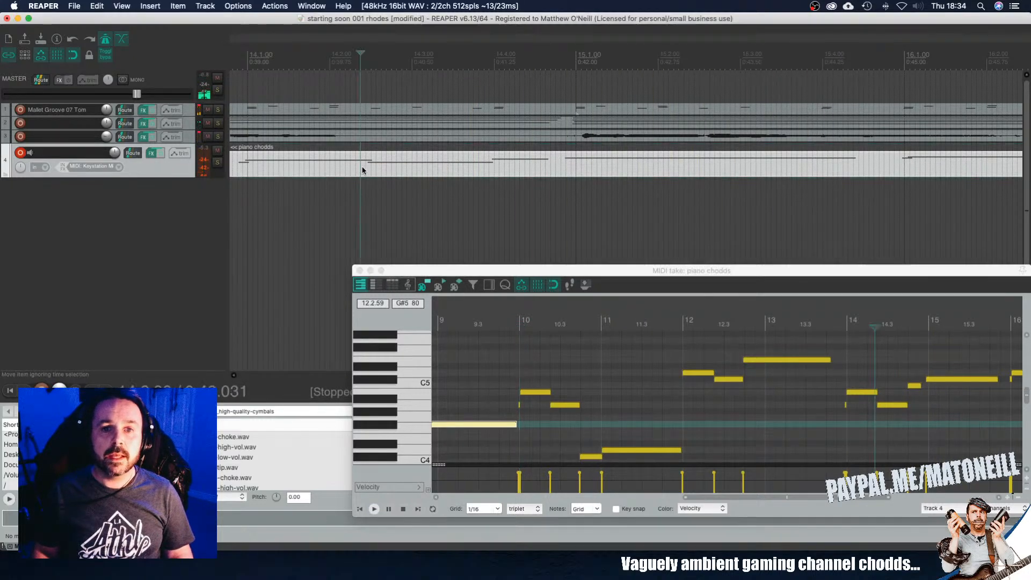
Step: Play the piano phrase from bar 14, set the edit cursor near beat 4 of bar 13, and replay the passage
key("space")
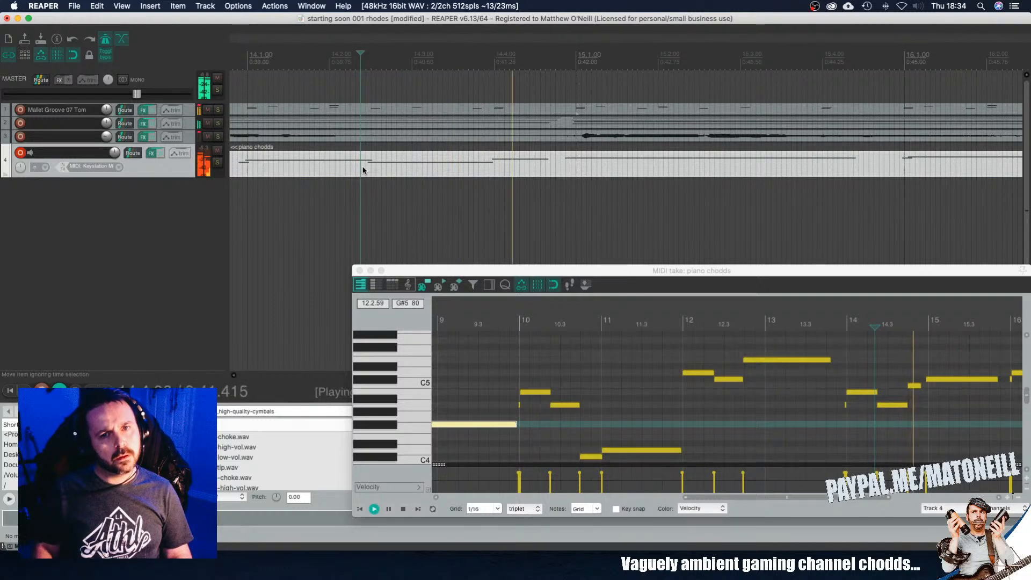
scroll(365, 166, "down", 2)
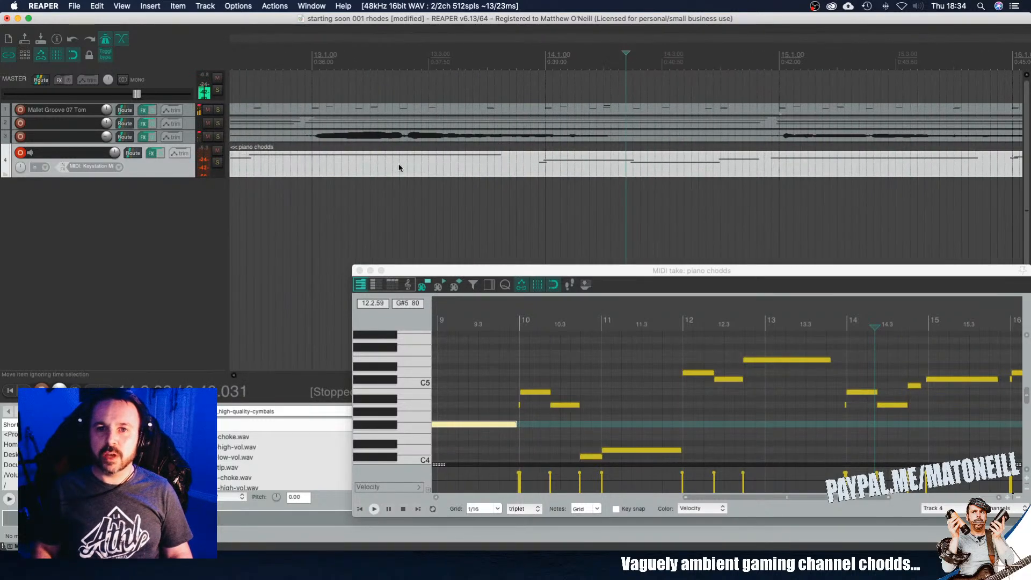
left_click(503, 59)
key("space")
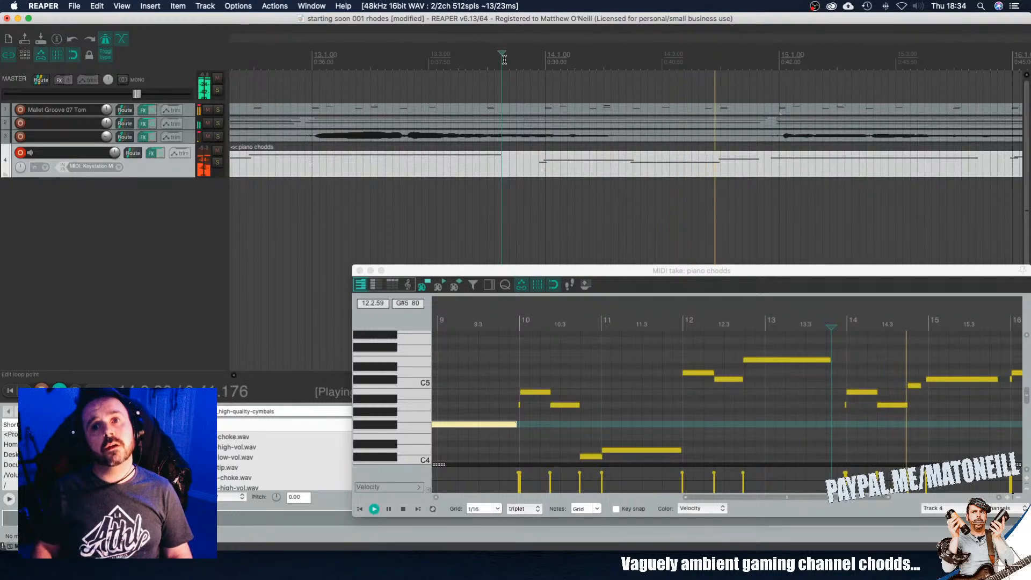
key("space")
Step: Play the whole piece from beat 4 of bar 2 and replay it from bar 12 to the end of bar 14
scroll(511, 73, "down", 3)
scroll(511, 74, "down", 5)
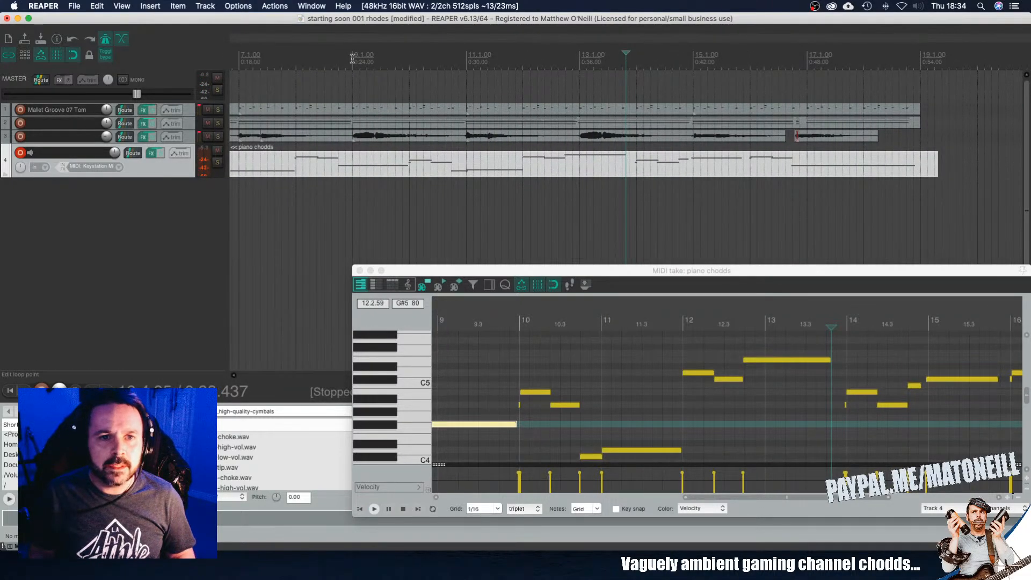
scroll(322, 67, "down", 5)
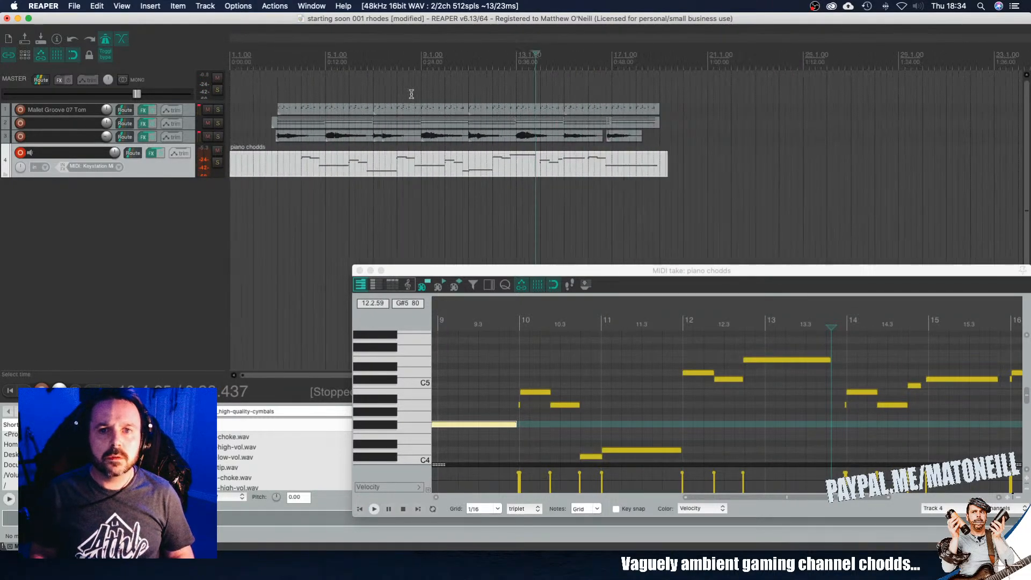
left_click(265, 57)
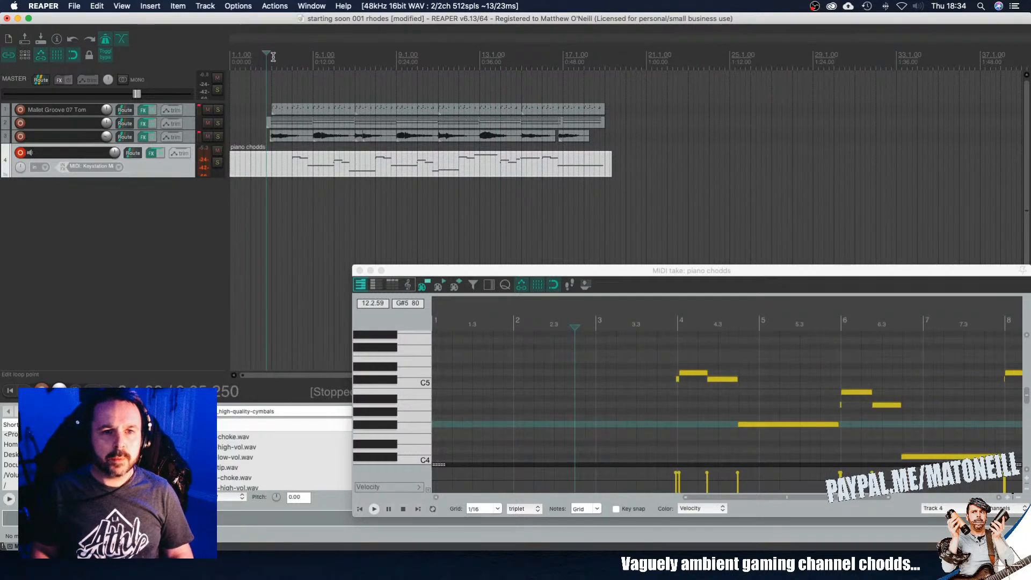
key("space")
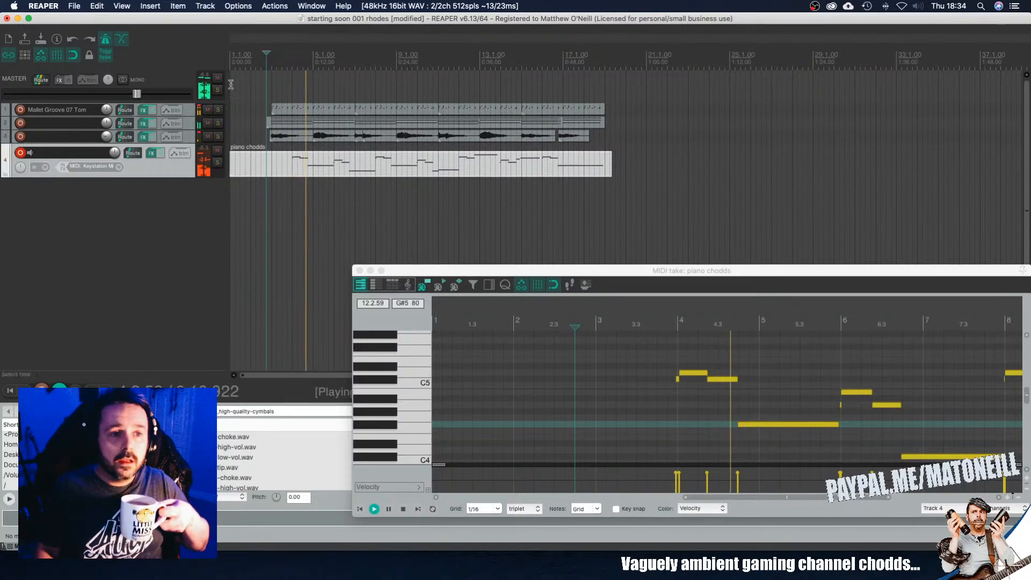
mouse_move(115, 154)
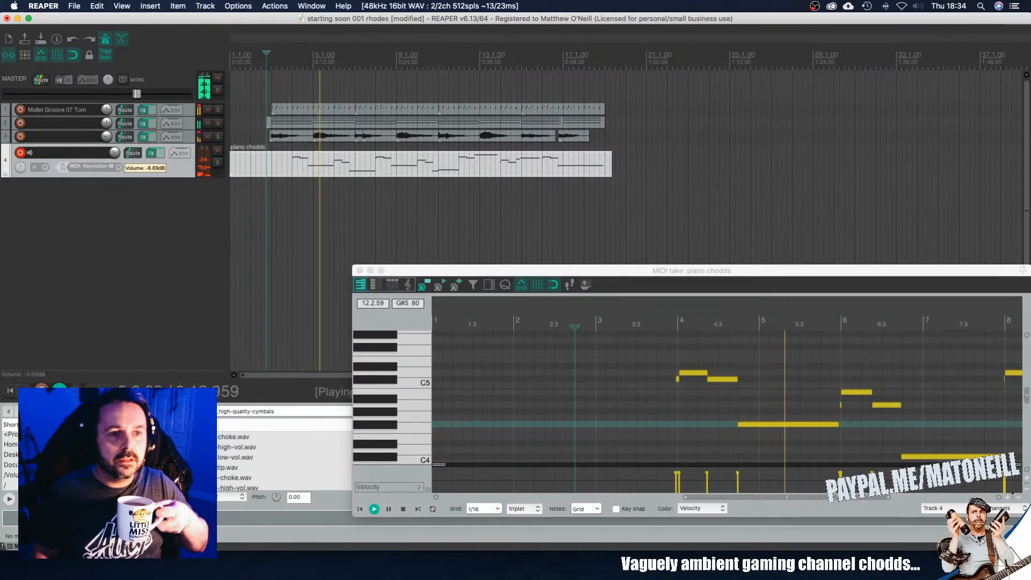
scroll(117, 153, "down", 2)
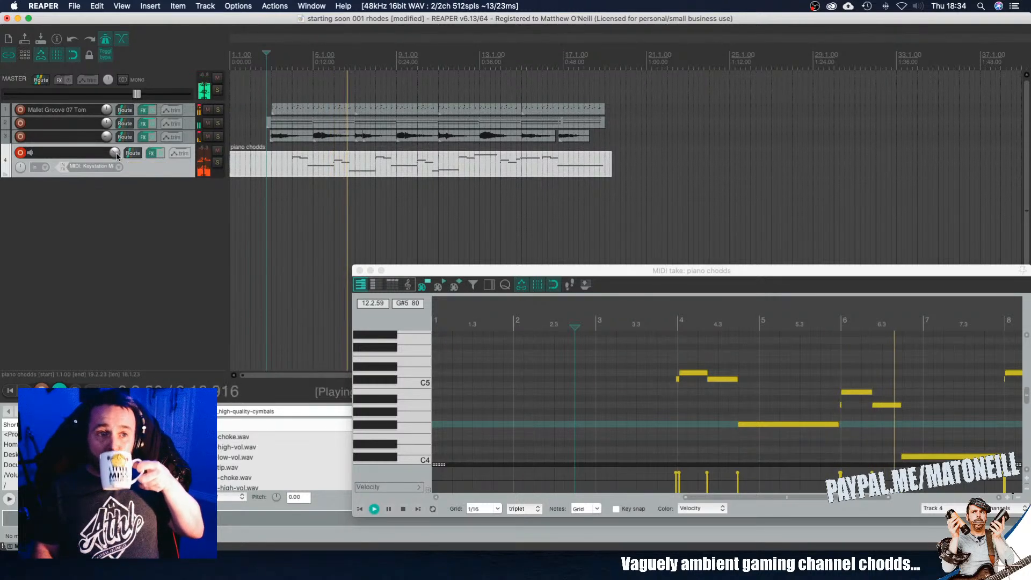
scroll(117, 155, "up", 4)
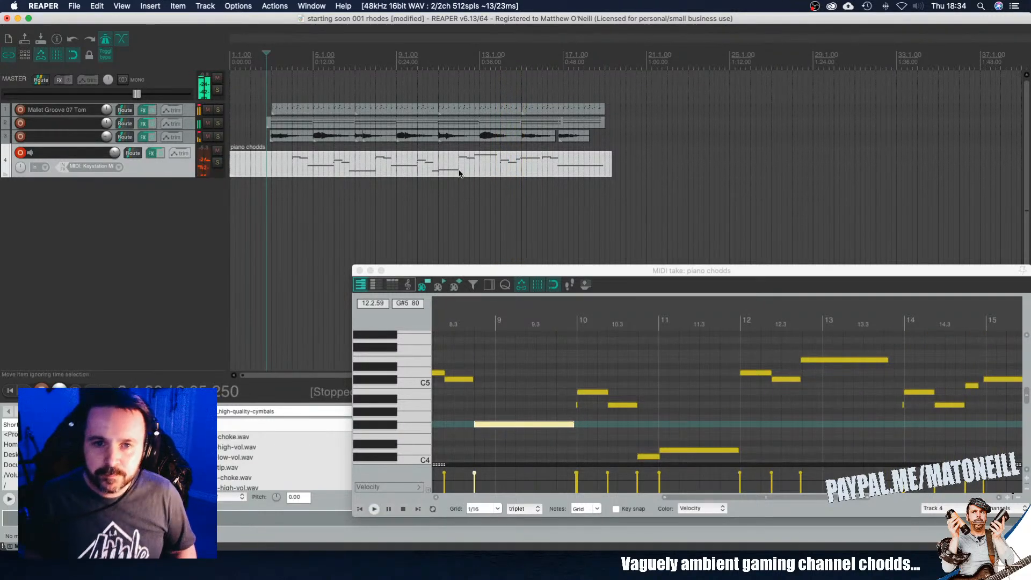
key("space")
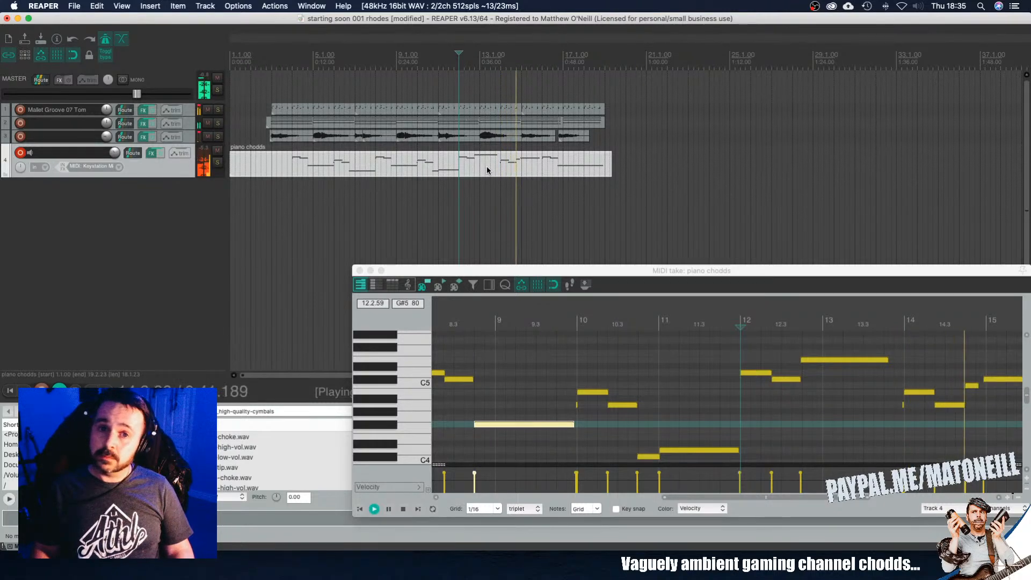
key("space")
Step: Open the piano item's notes around bar 14 and delete the short C5 note at beat 4 of that bar
left_click(515, 157)
scroll(515, 158, "up", 4)
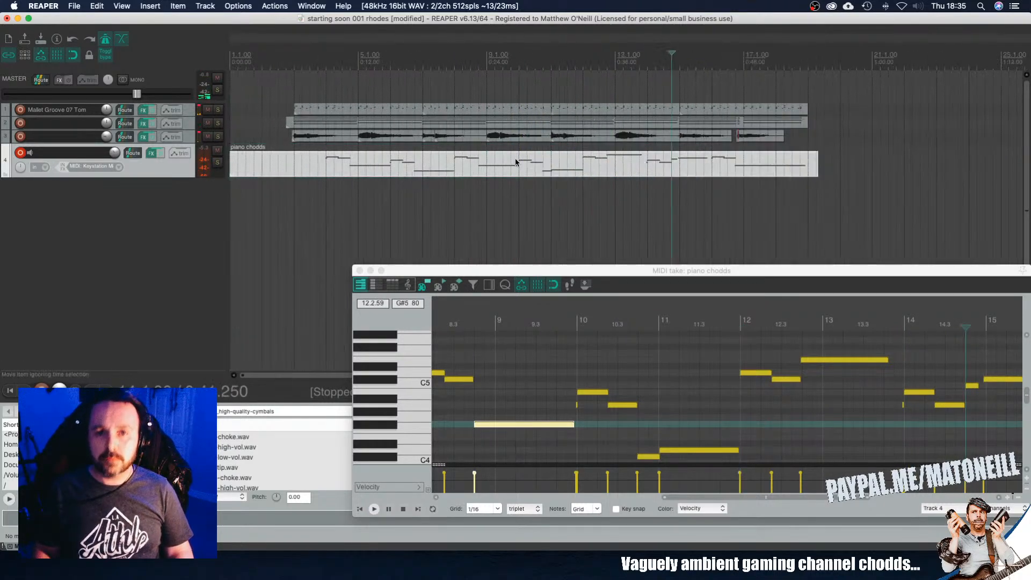
scroll(517, 164, "up", 3)
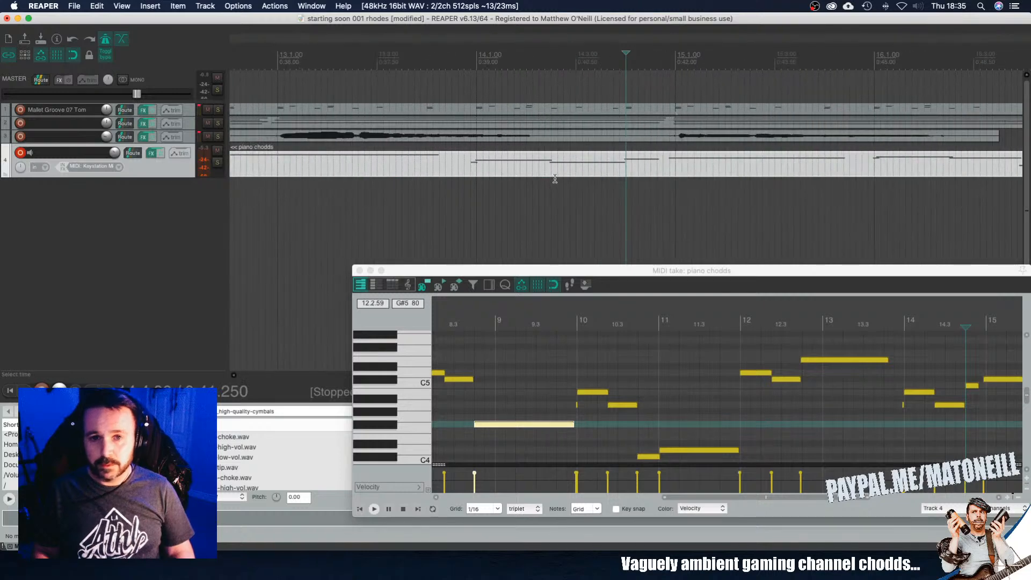
double_click(556, 172)
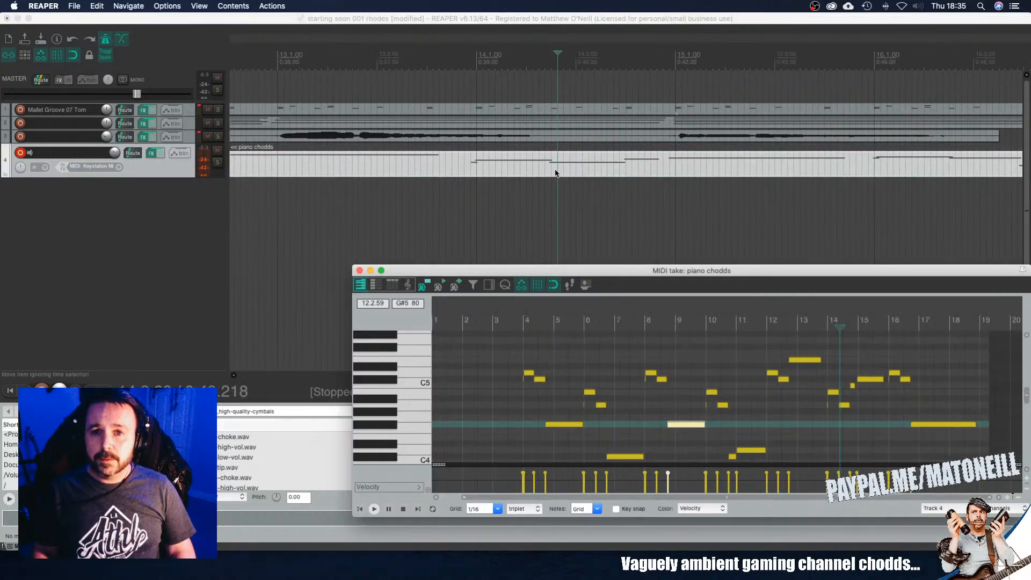
left_click(637, 162)
scroll(859, 387, "up", 6)
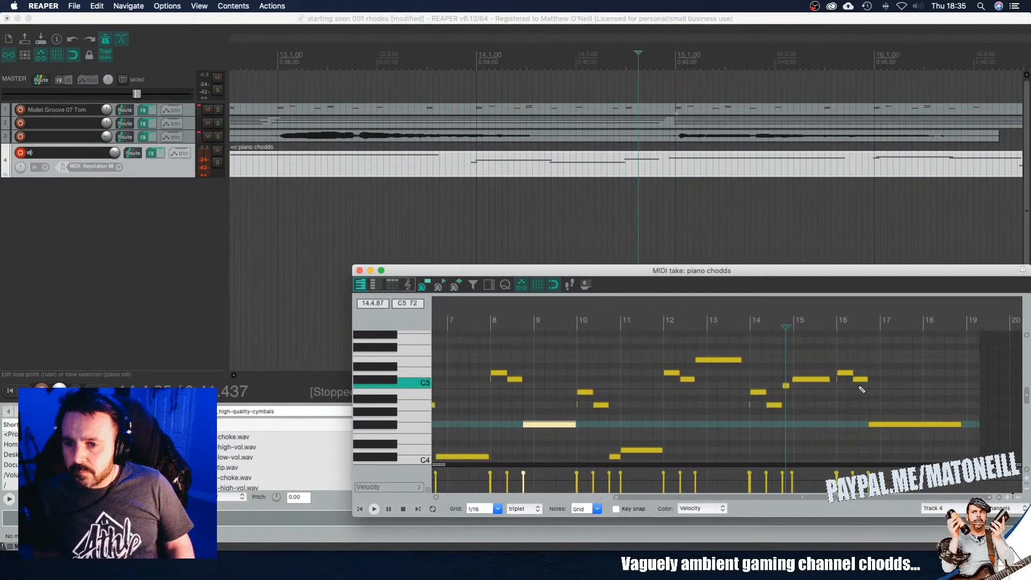
left_click(735, 385)
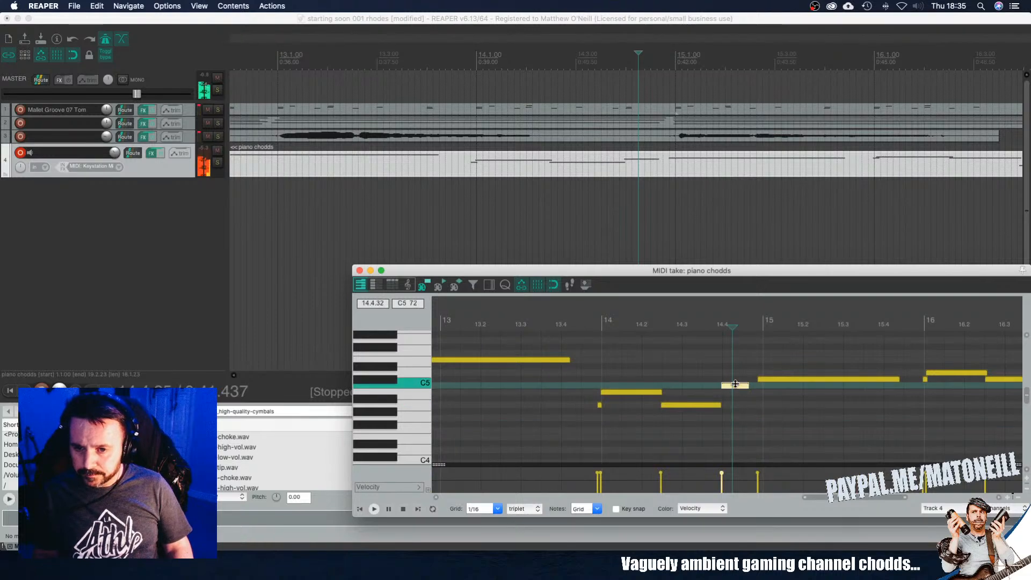
key("Delete")
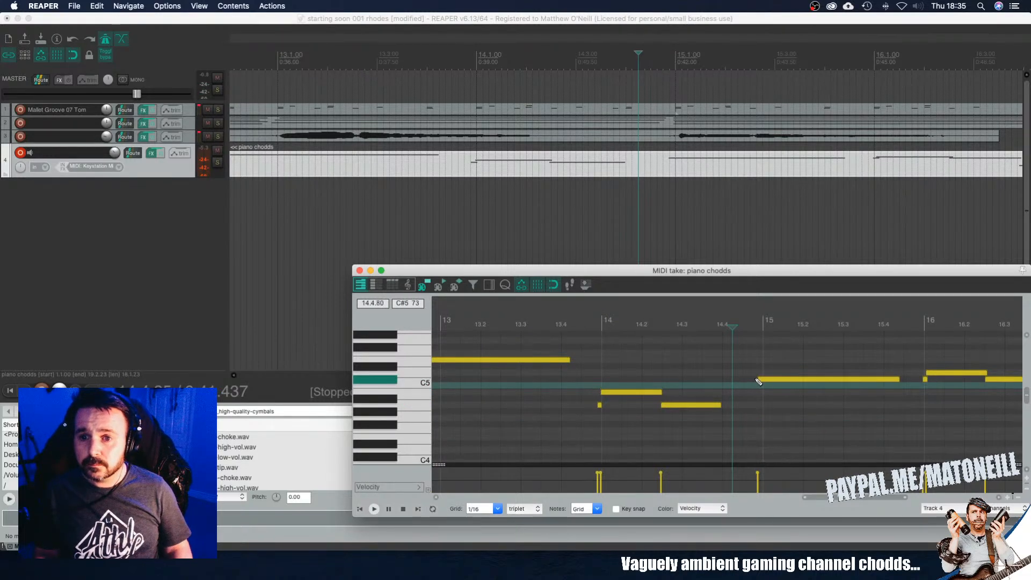
Step: Extend the start of the C#5 note near bar 15 back to beat 4 of bar 14 and play from just before bar 14
left_click_drag(759, 378, 757, 378)
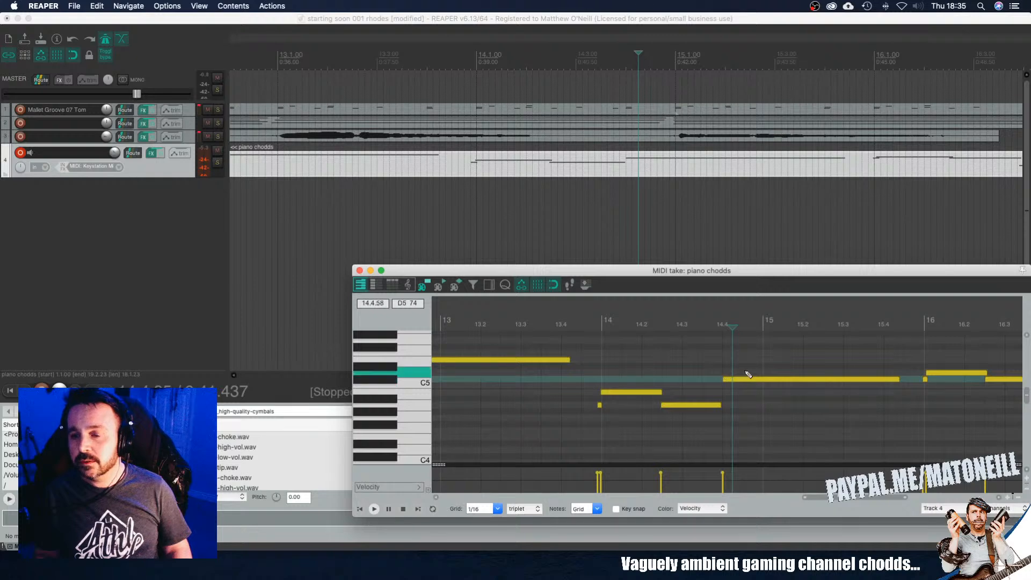
scroll(748, 374, "down", 5)
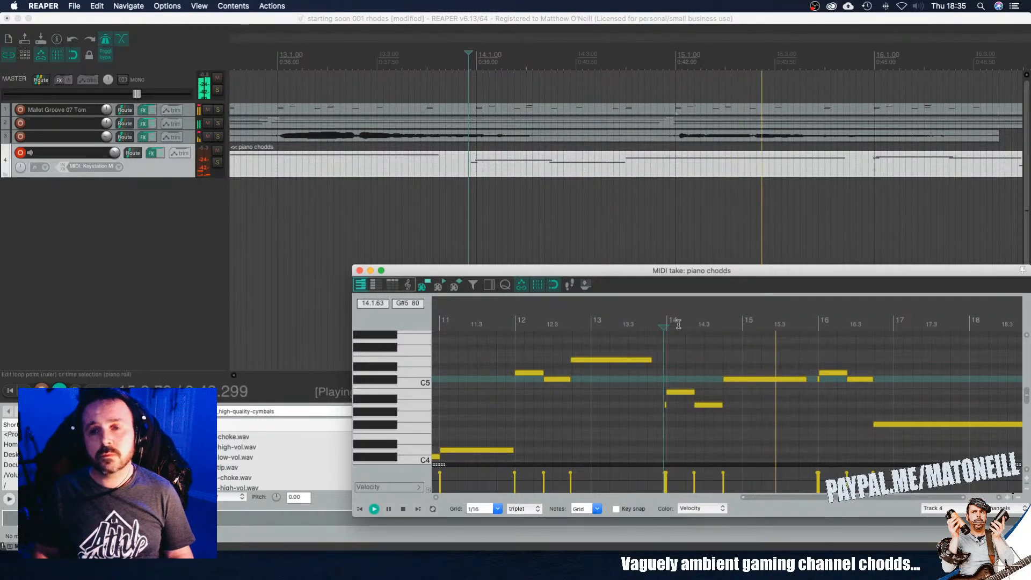
scroll(678, 324, "down", 8)
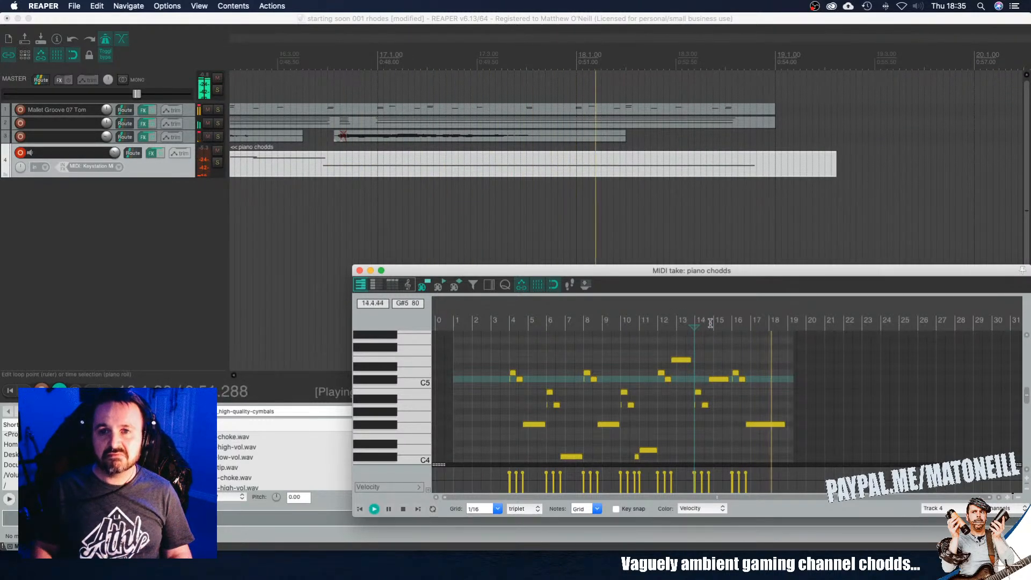
left_click(502, 161)
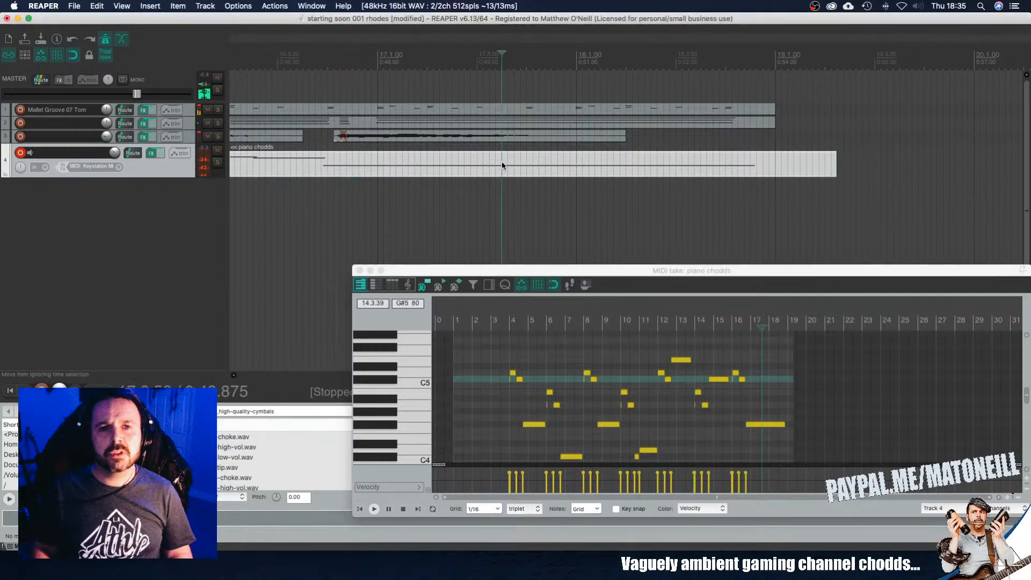
key("space")
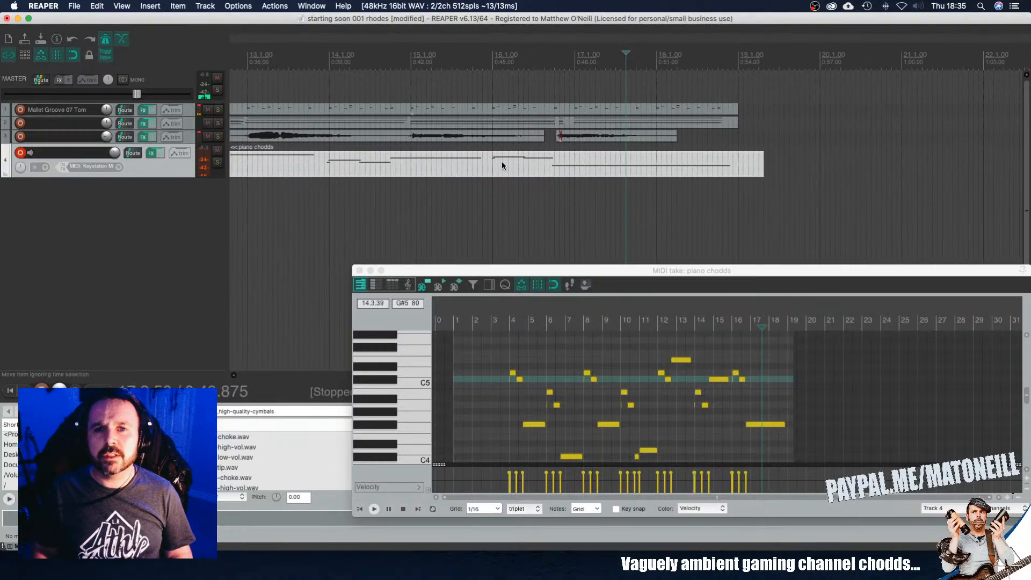
Step: Audition the start of the last audio item on the third track from beat 4 of bar 16
left_click(556, 136)
scroll(555, 136, "up", 5)
scroll(556, 137, "up", 2)
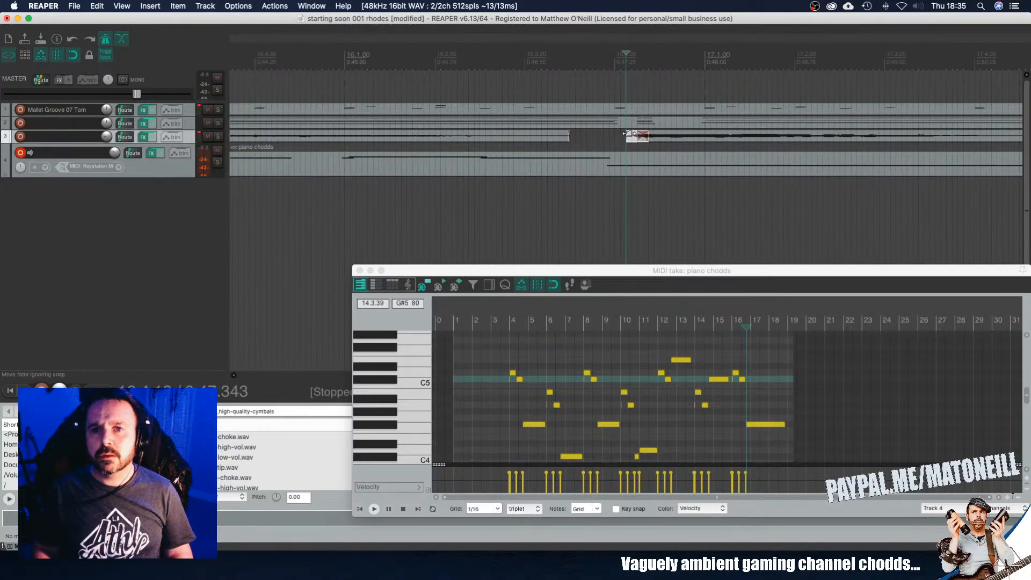
left_click(619, 136)
key("space")
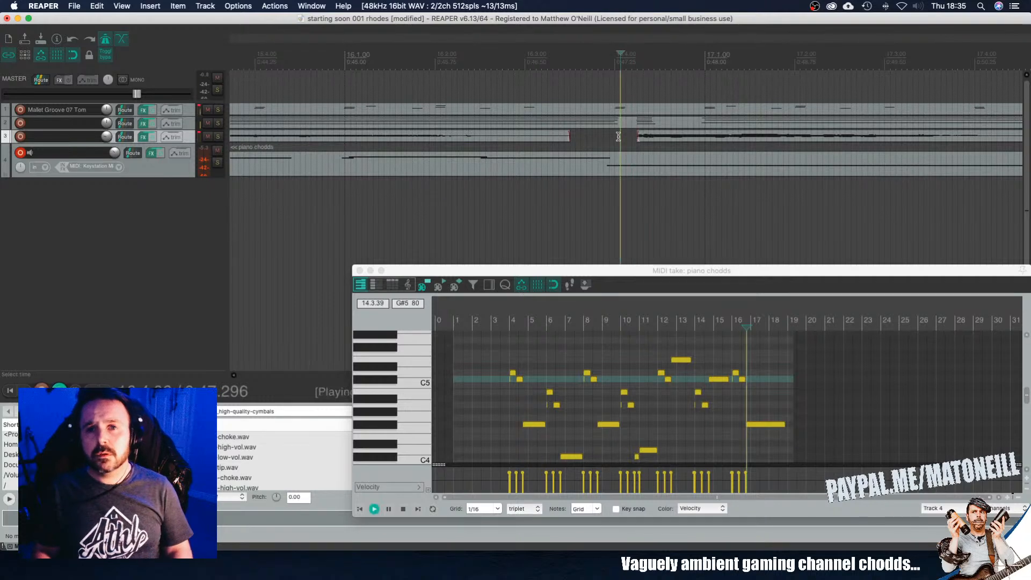
key("space")
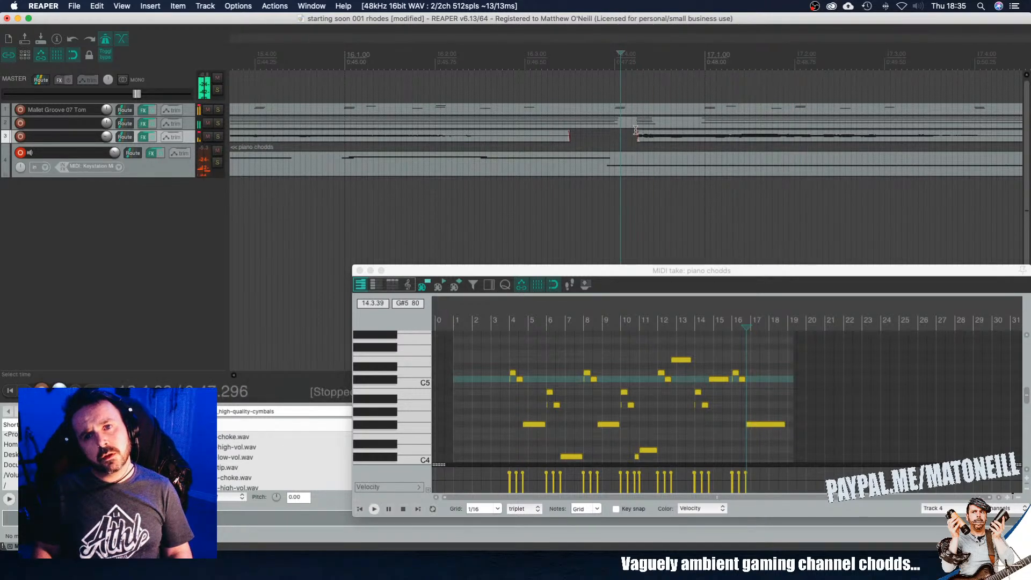
Step: Lengthen the fade-in of the third track's last audio item to just past bar 17 and play from the gap before it
left_click_drag(638, 131, 730, 131)
left_click(571, 137)
key("space")
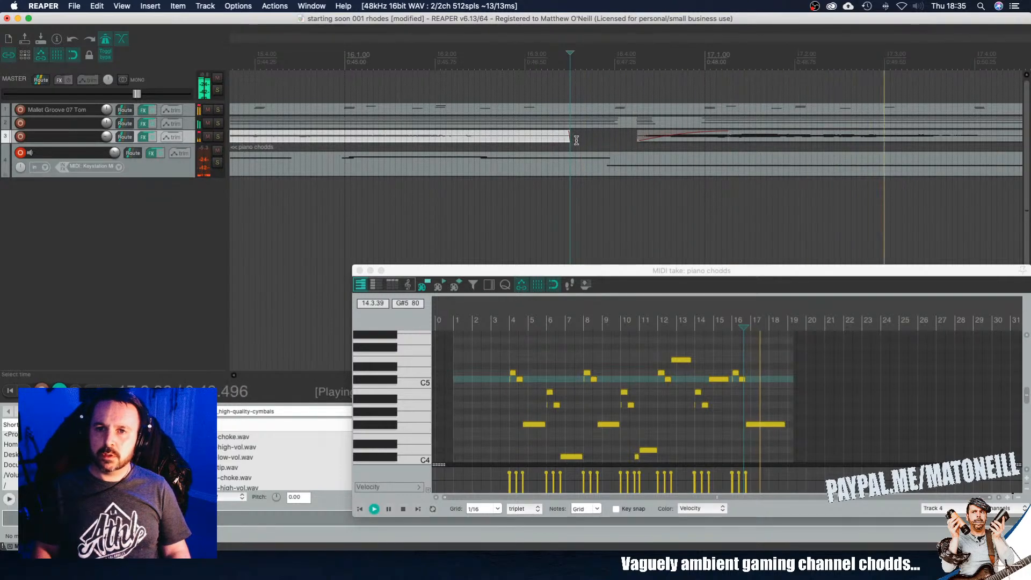
key("space")
Step: Change that fade-in to the third curve shape and play from just before beat 3 of bar 16 to the end
right_click(719, 131)
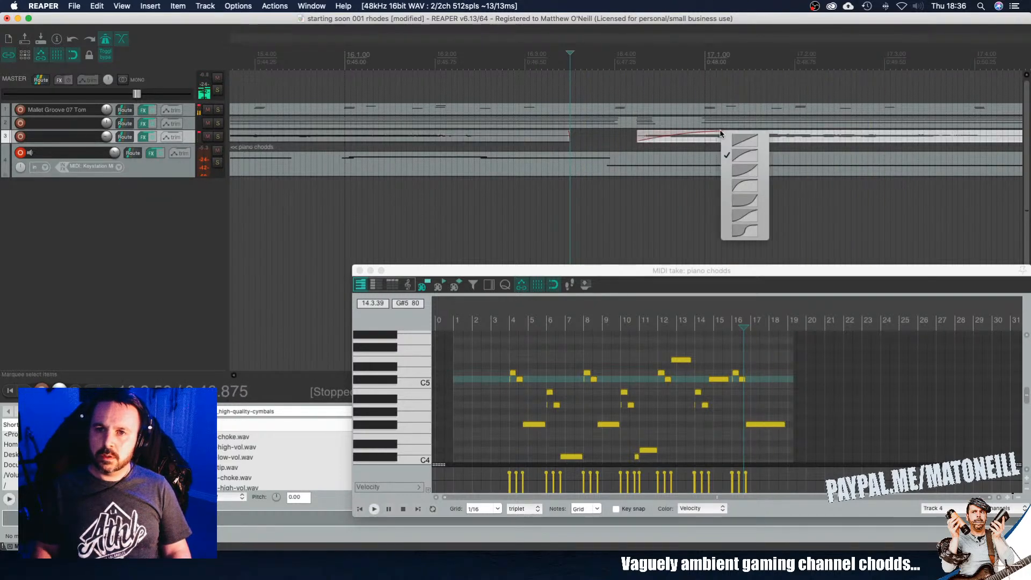
left_click(746, 171)
left_click(519, 138)
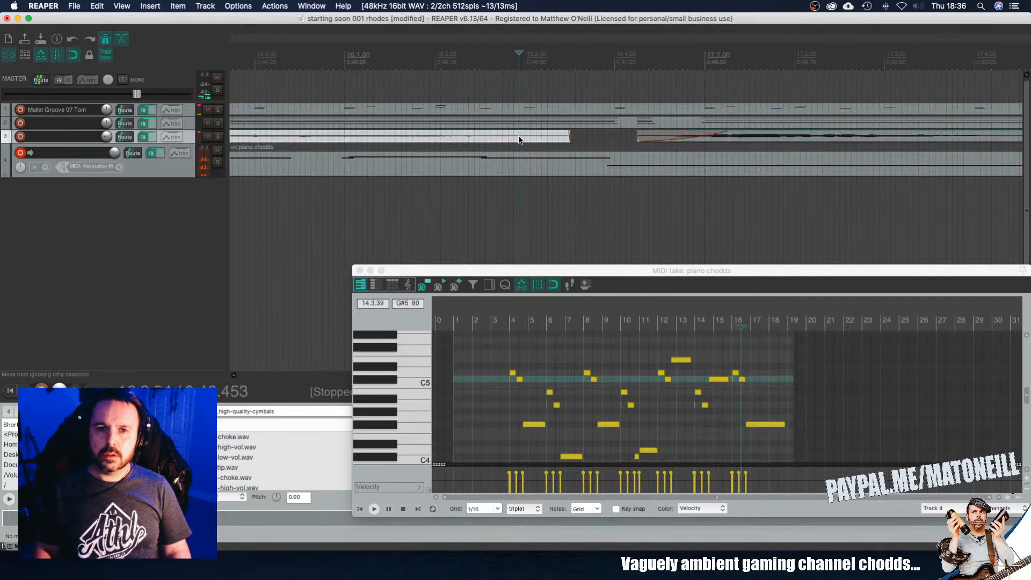
key("space")
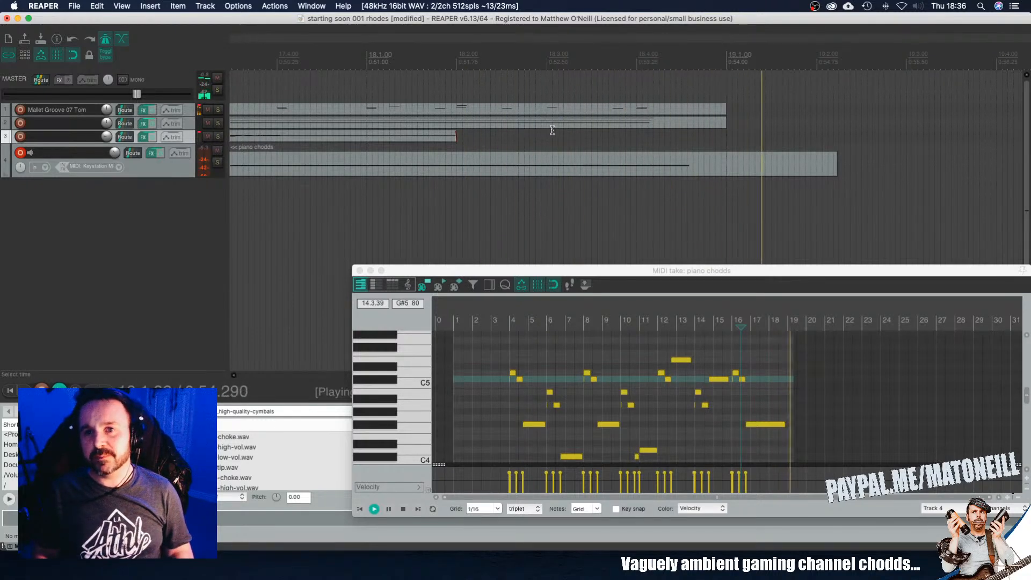
key("space")
Step: Audition the ending from beat 4 of bar 16 and trim the piano item's end to the start of bar 19
scroll(671, 137, "down", 5)
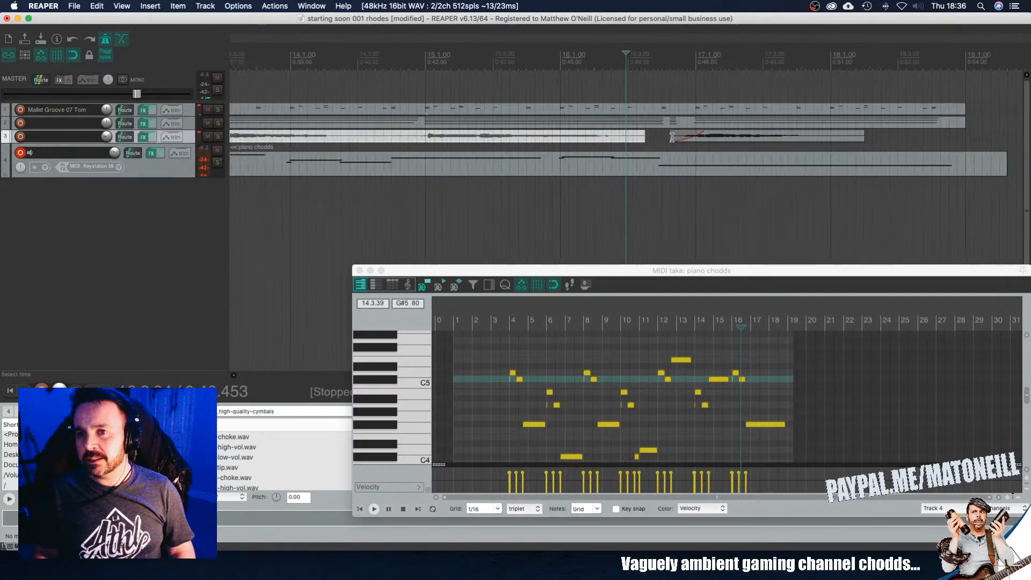
left_click(650, 145)
key("space")
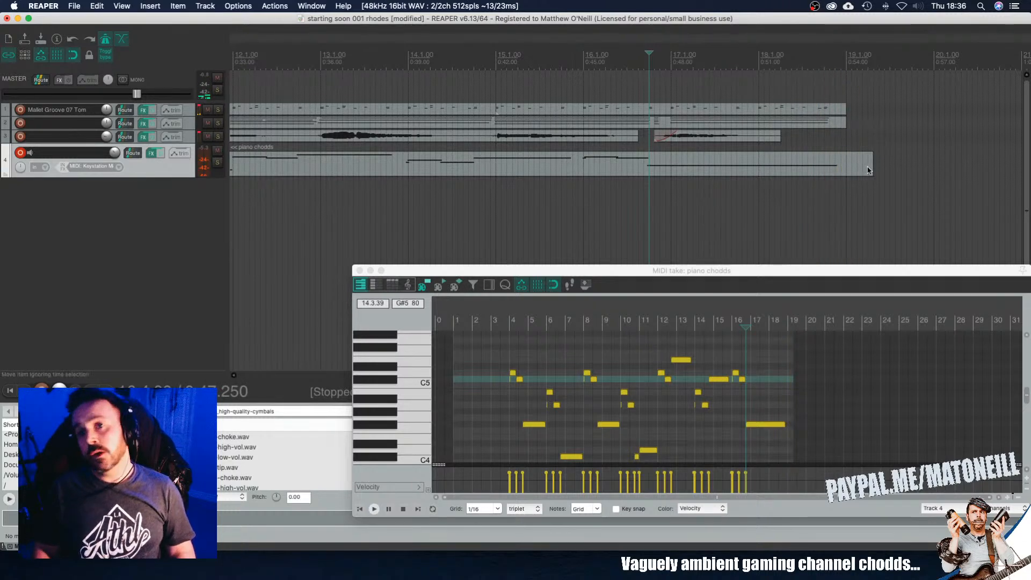
left_click_drag(868, 170, 846, 161)
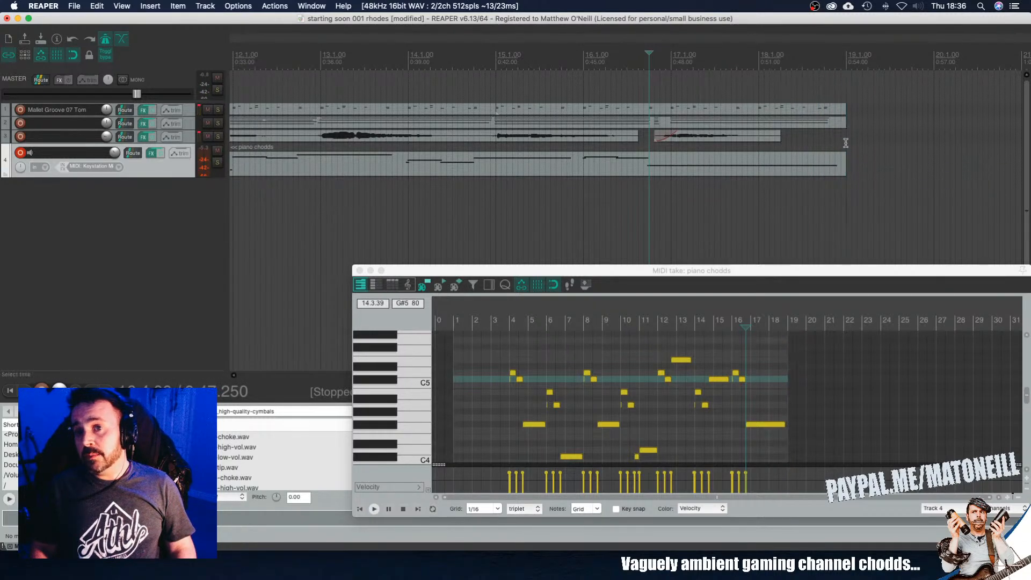
Step: Select the last item on the Mallet Groove track and play the piece from beat 4 of bar 2
left_click(845, 109)
scroll(844, 109, "down", 5)
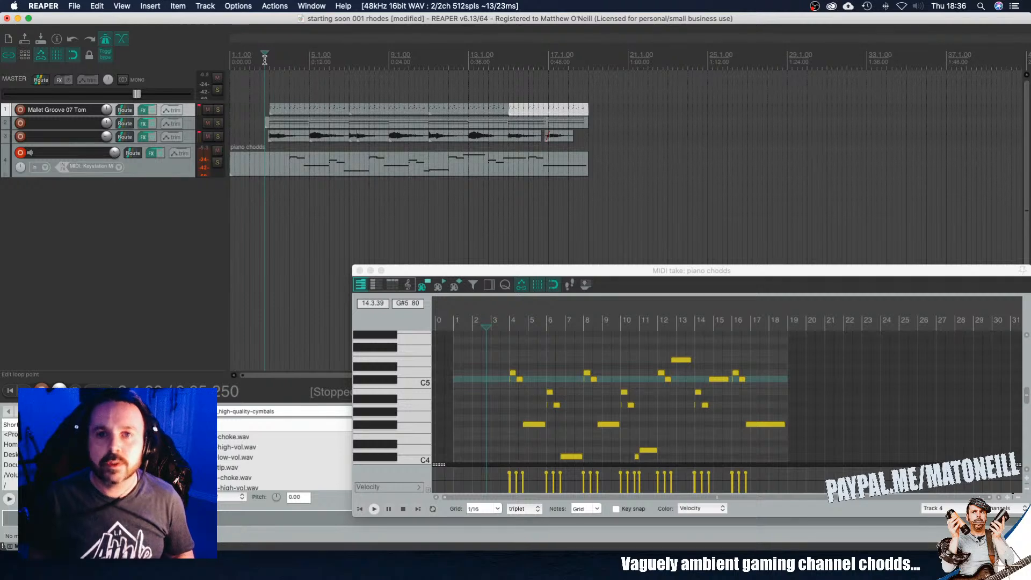
key("space")
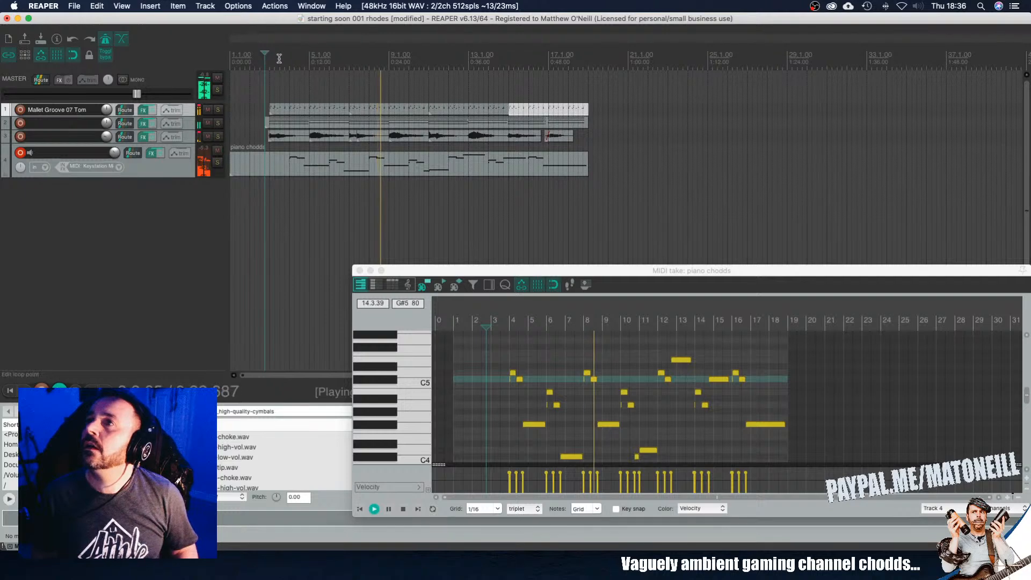
key("space")
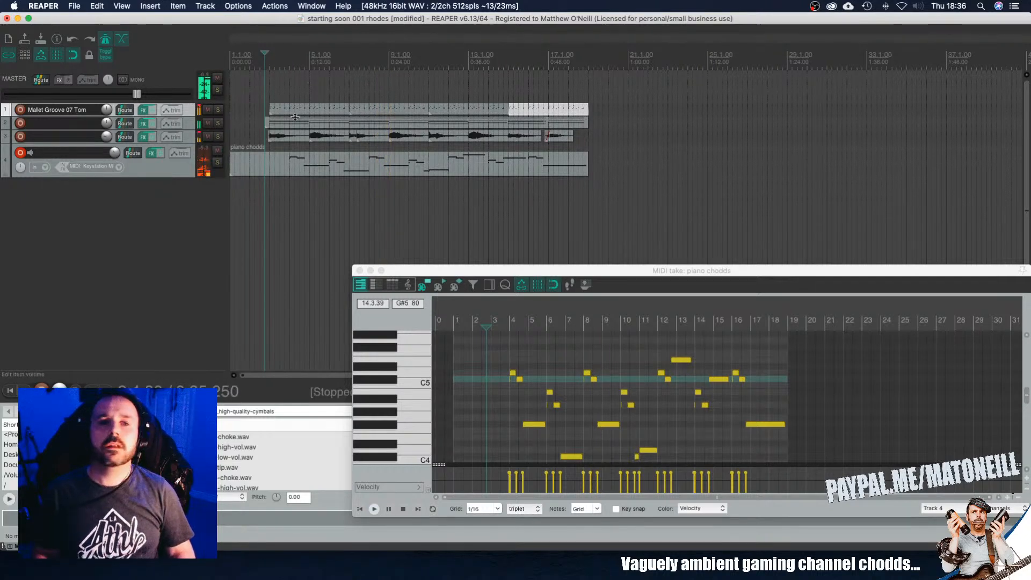
Step: Lower the velocities of the C#5 grace note, the second C#5 note and the long F#4 note in the piano item's bar 4
left_click(308, 157)
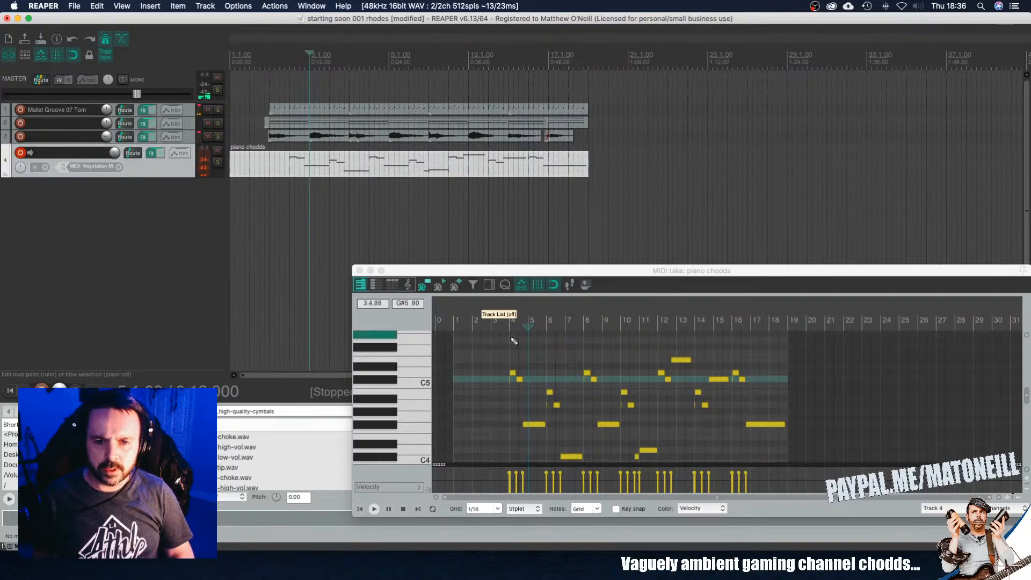
scroll(513, 341, "up", 8)
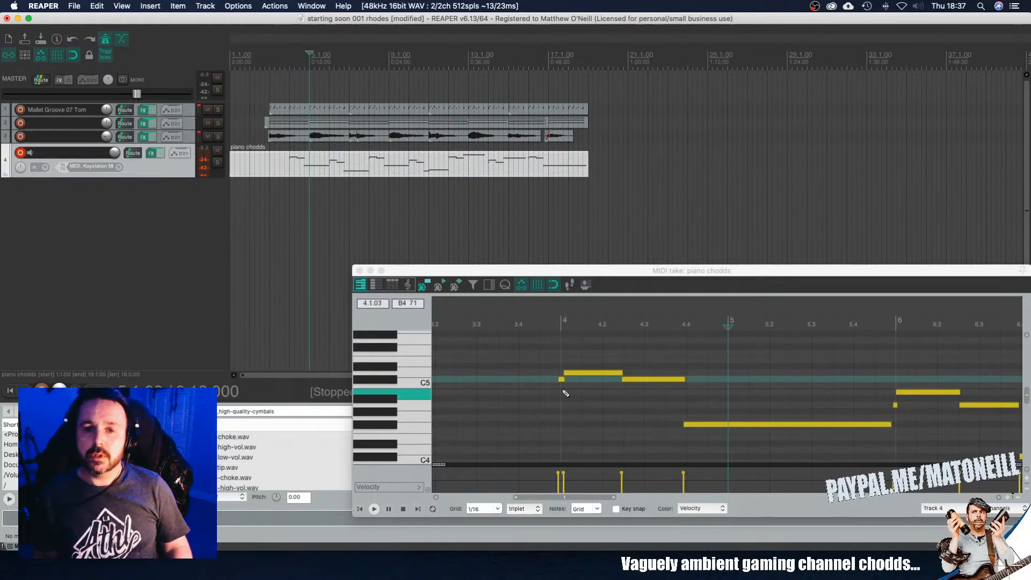
left_click(683, 472)
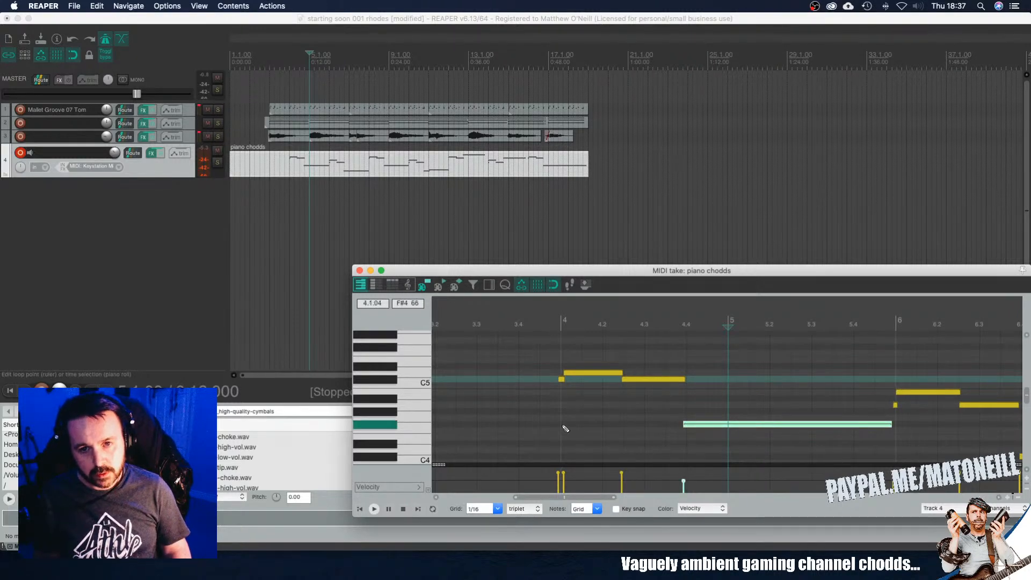
left_click_drag(558, 473, 557, 479)
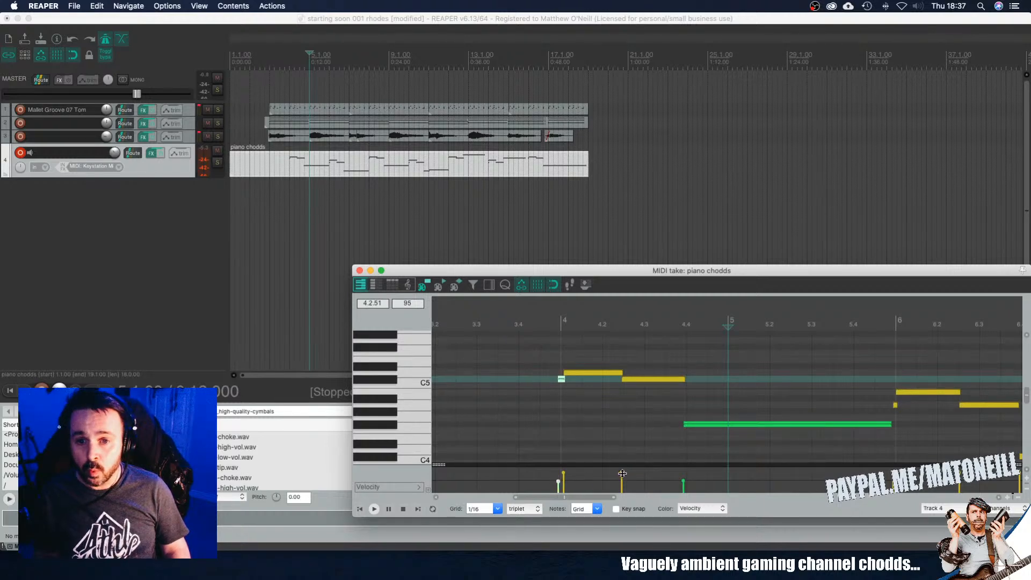
Step: Solo the piano track and play it from just before bar 4 into bar 7
left_click(533, 436)
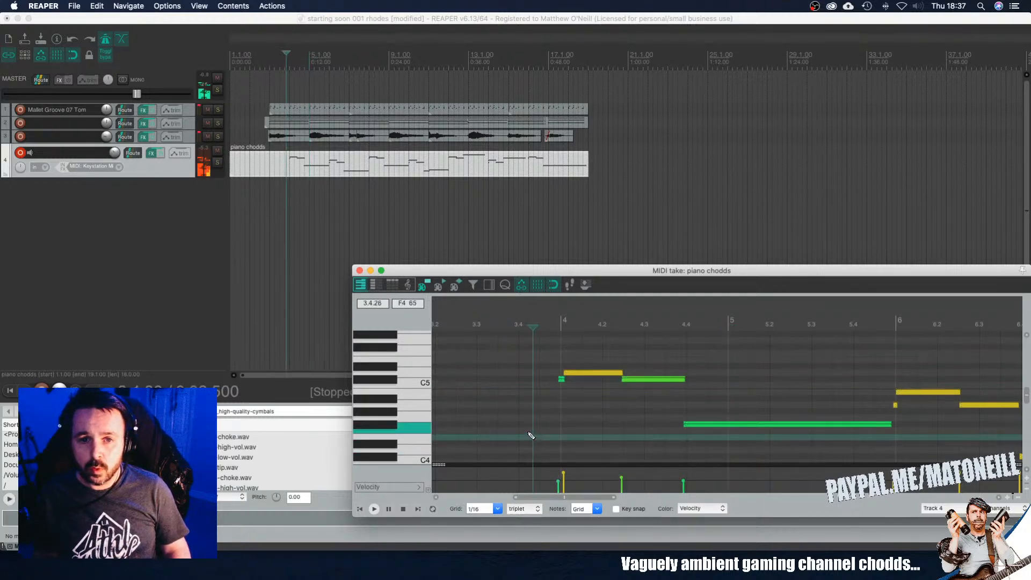
left_click(218, 163)
key("space")
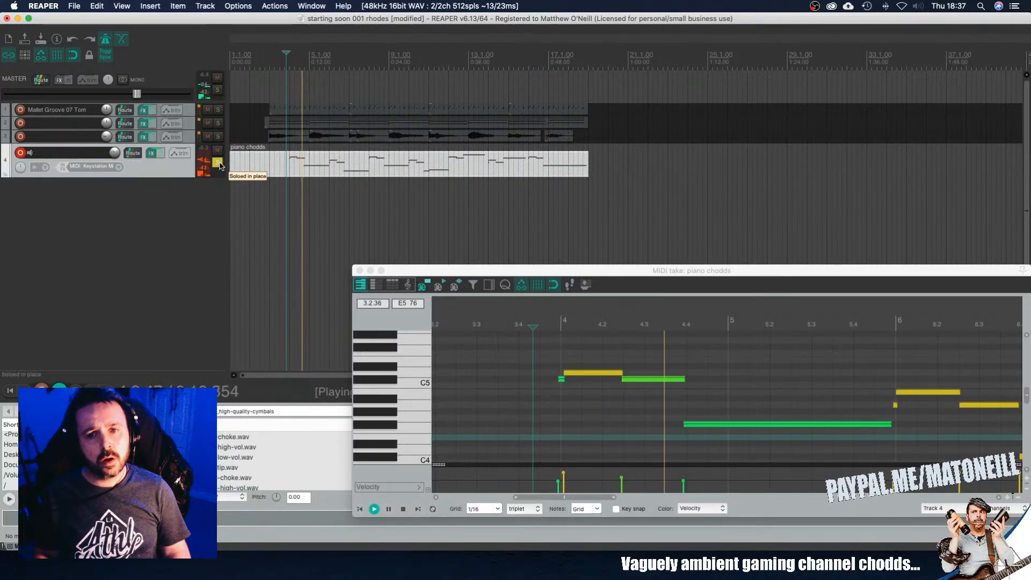
scroll(801, 420, "left", 5)
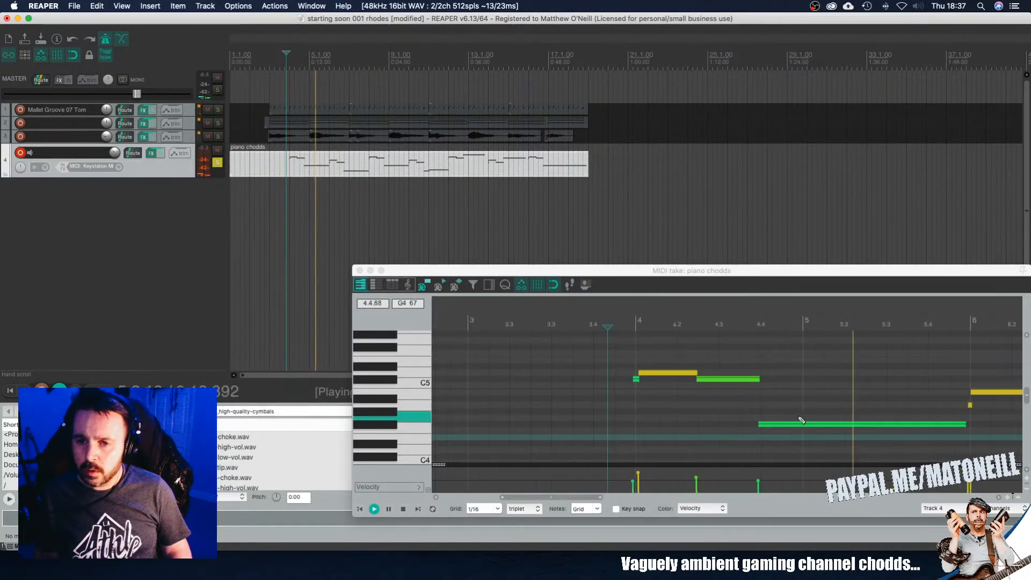
scroll(803, 420, "right", 6)
scroll(802, 420, "right", 5)
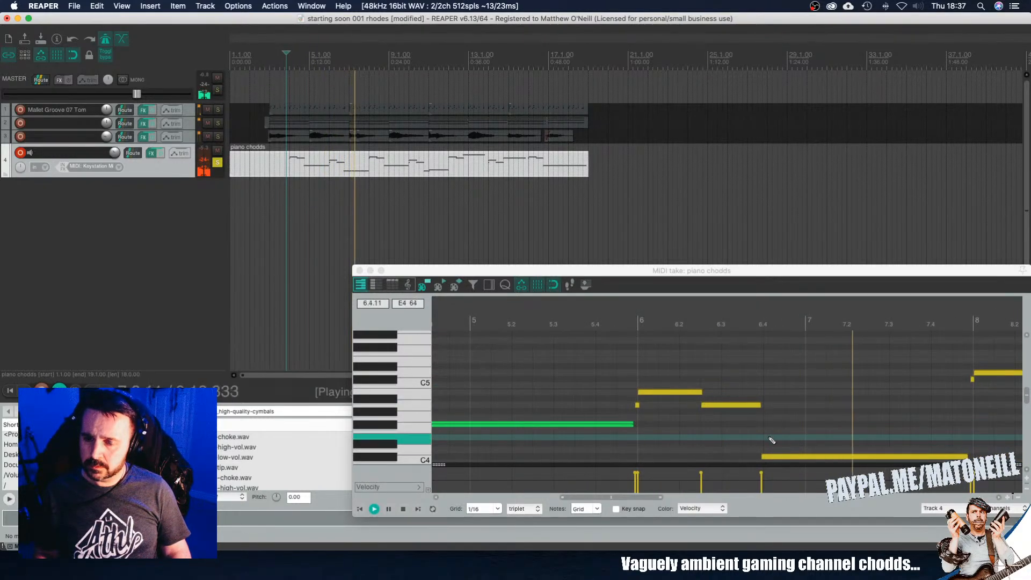
key("space")
Step: Lower the velocities of bar 6's long final note and the note before it, auditioning the passage from bar 6
left_click_drag(763, 473, 762, 480)
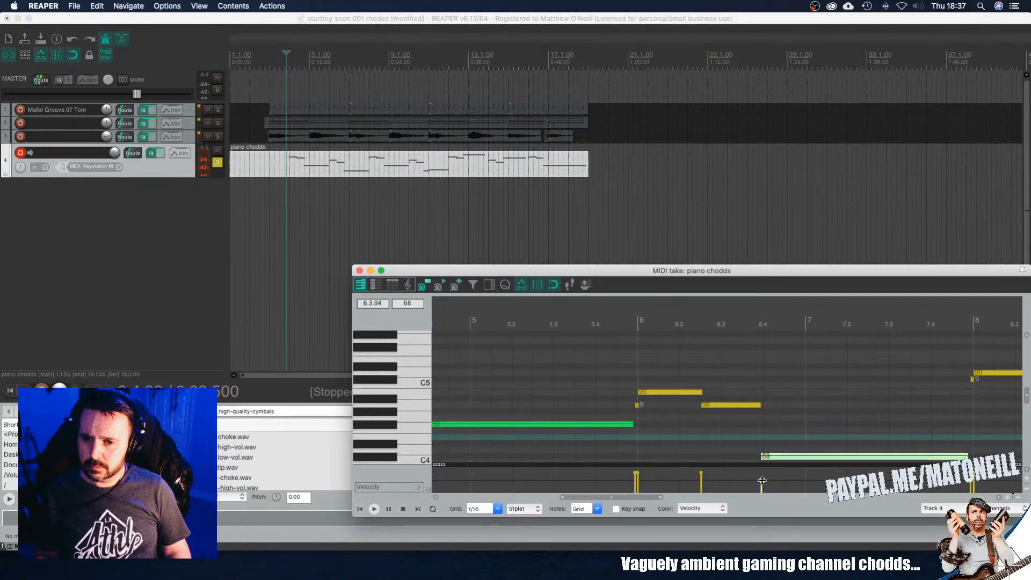
key("space")
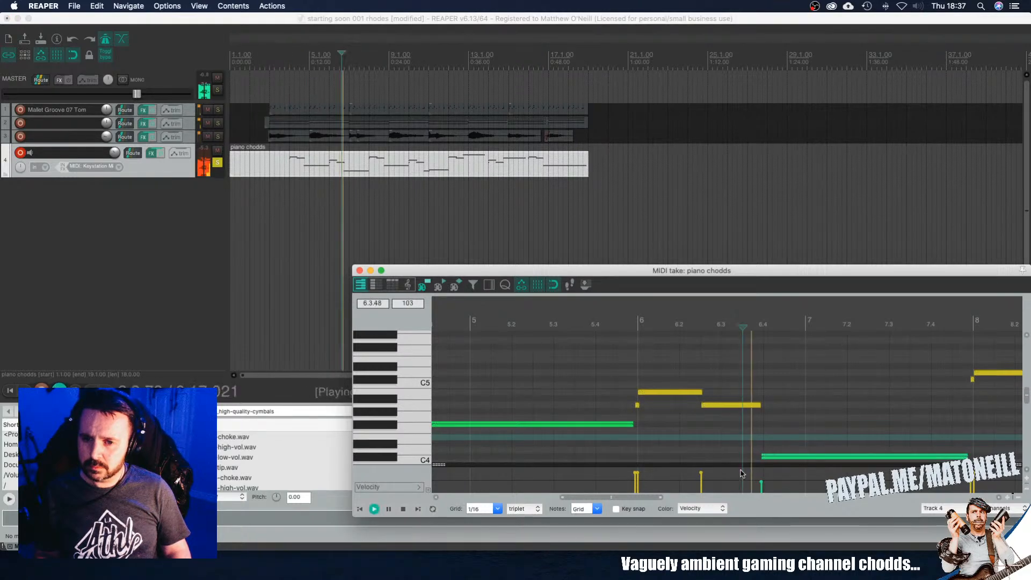
left_click(662, 457)
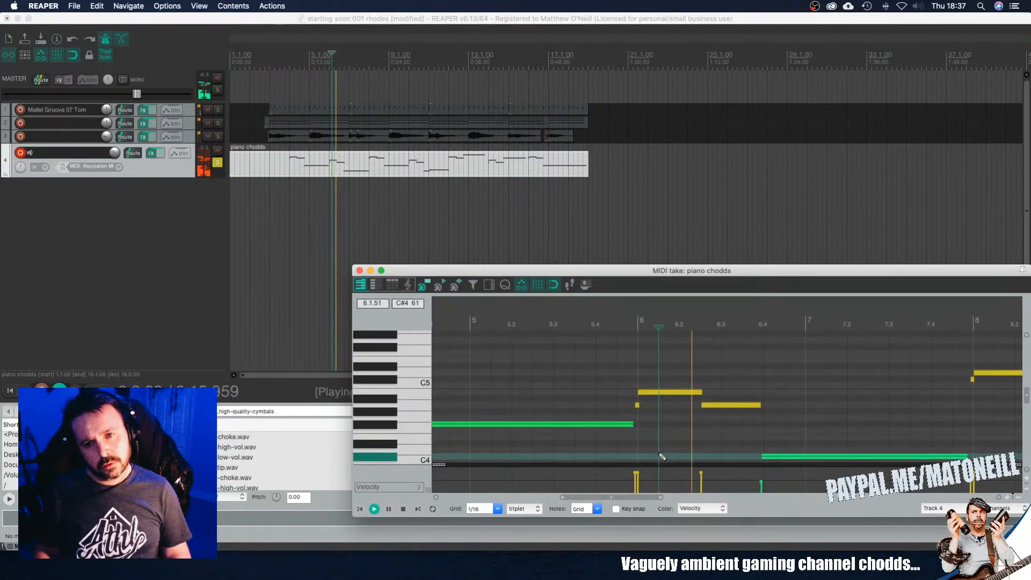
key("space")
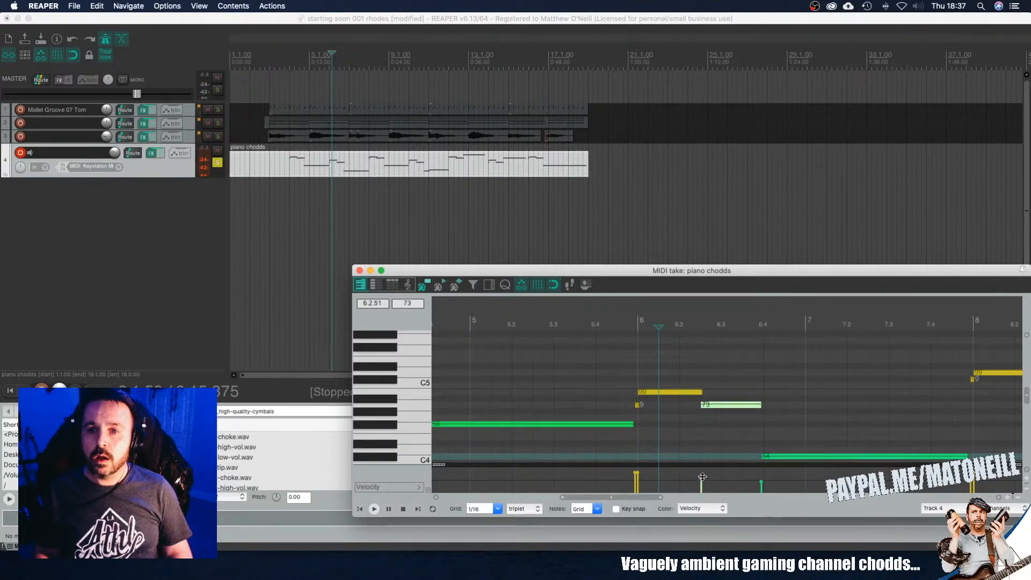
Step: Audition from beat 4 of bar 7 and lower the velocities of bar 8's second main note and long final note
key("space")
scroll(934, 321, "down", 5)
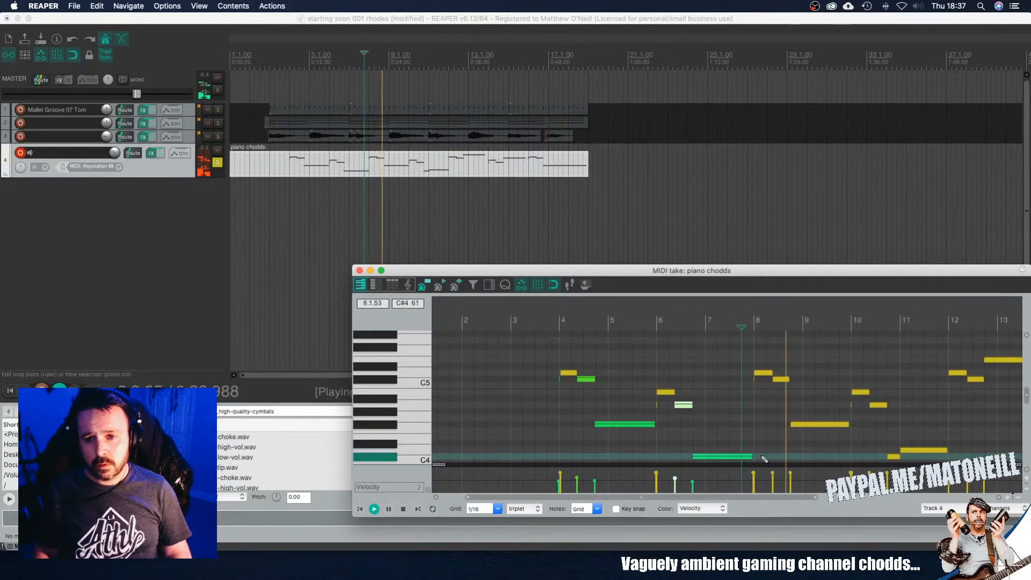
key("space")
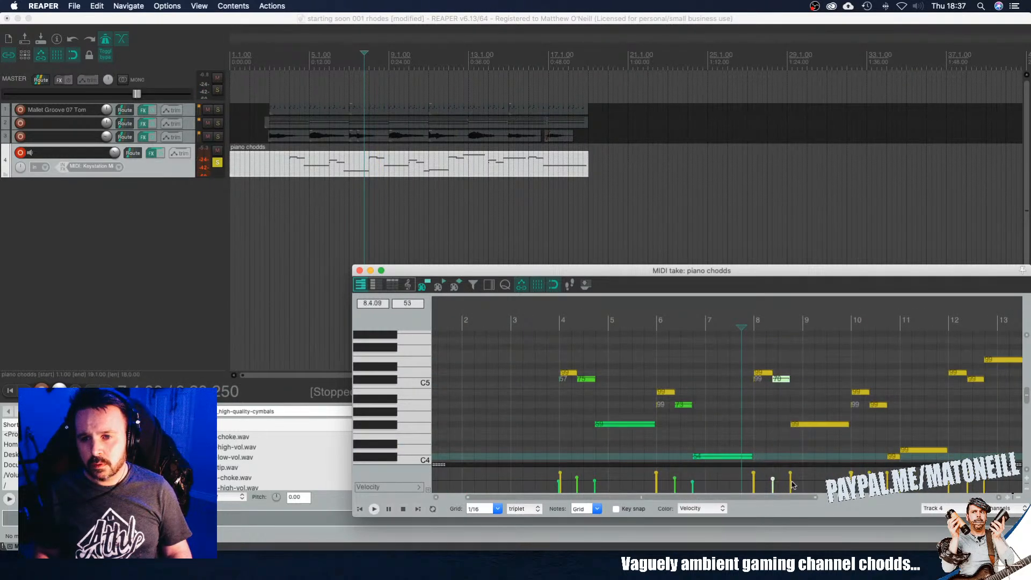
left_click_drag(792, 472, 791, 475)
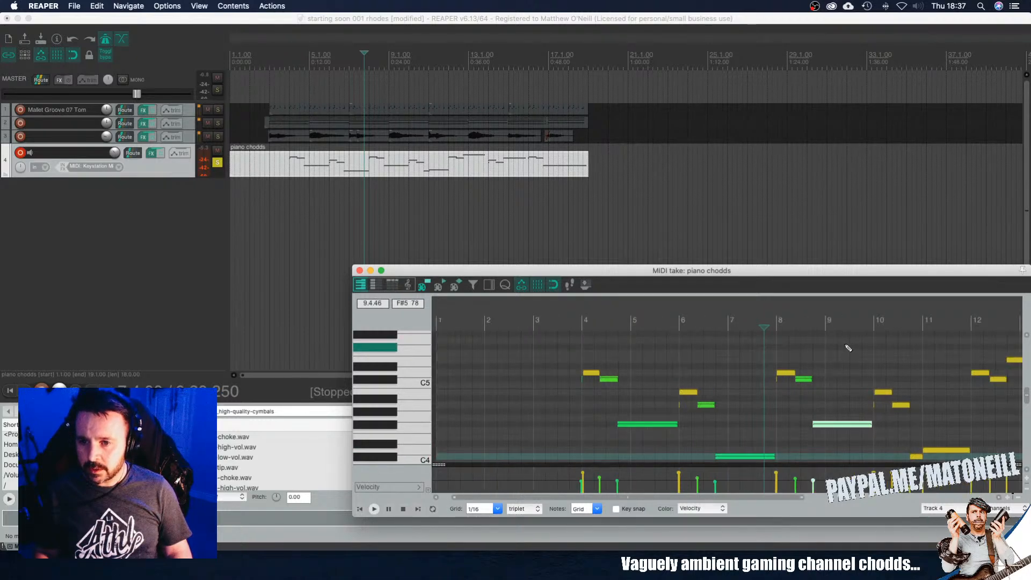
Step: Audition the piano part from just before bar 10, and again from just before bar 12
scroll(843, 348, "right", 6)
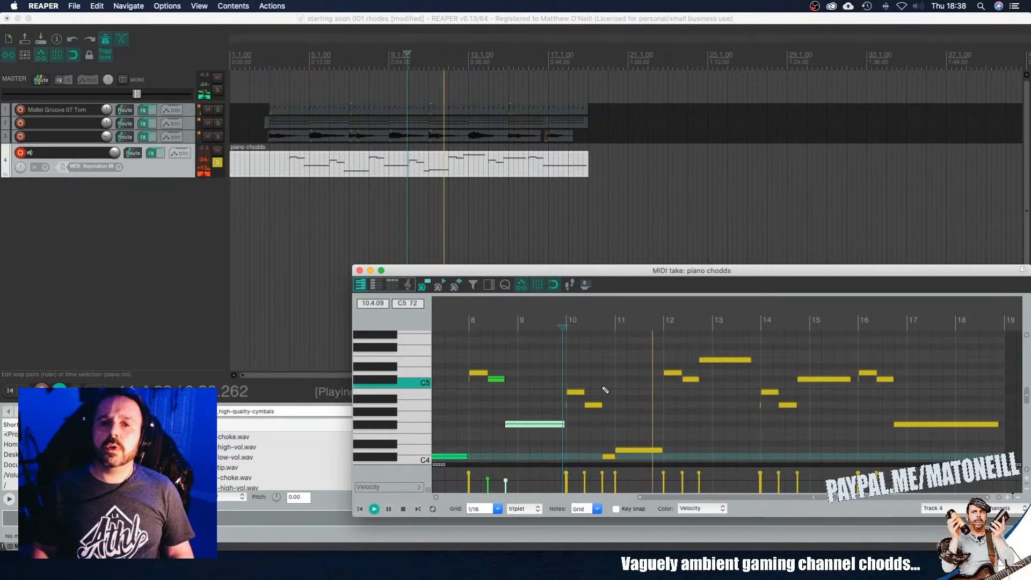
left_click(625, 451)
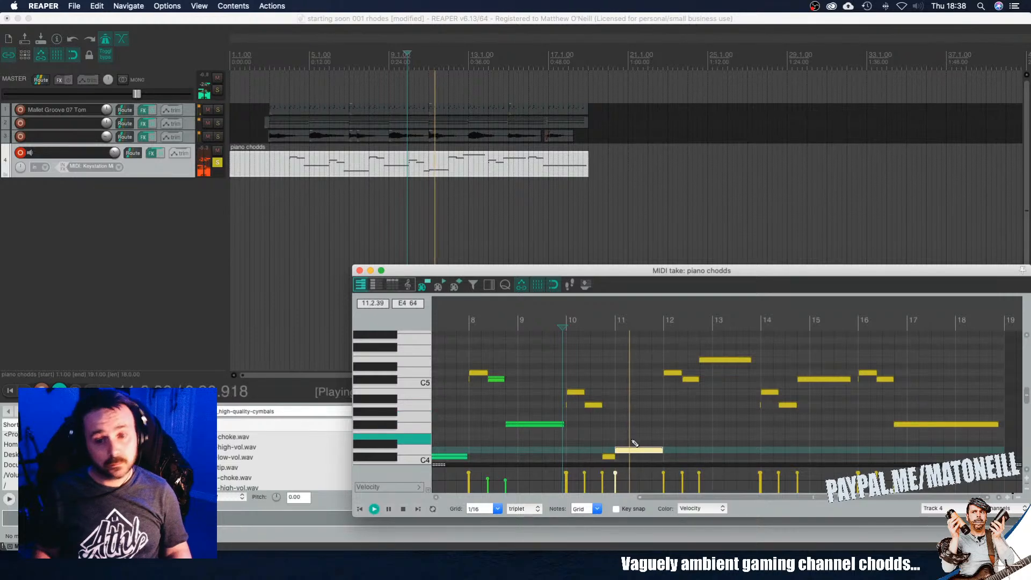
key("space")
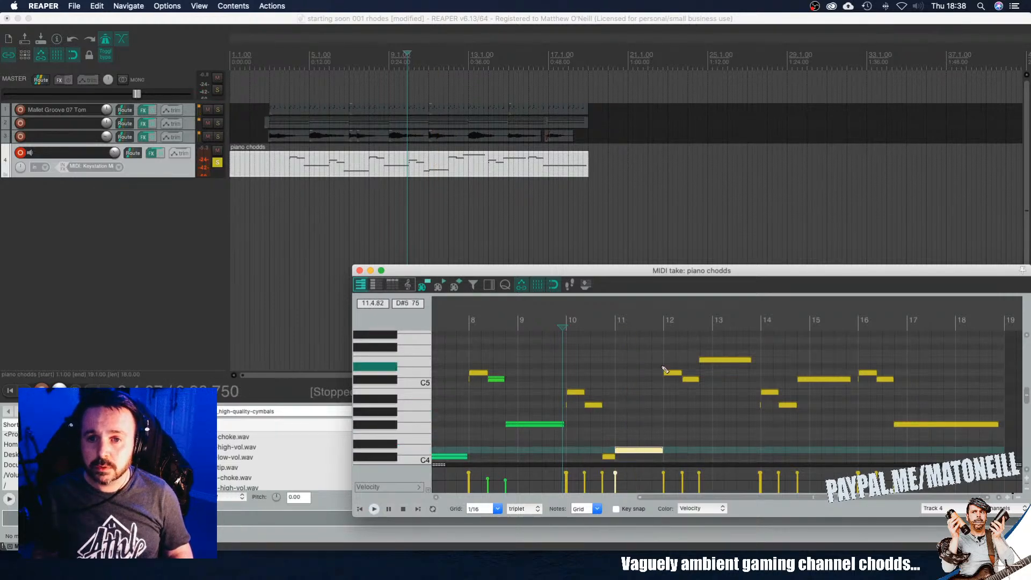
left_click(653, 321)
key("space")
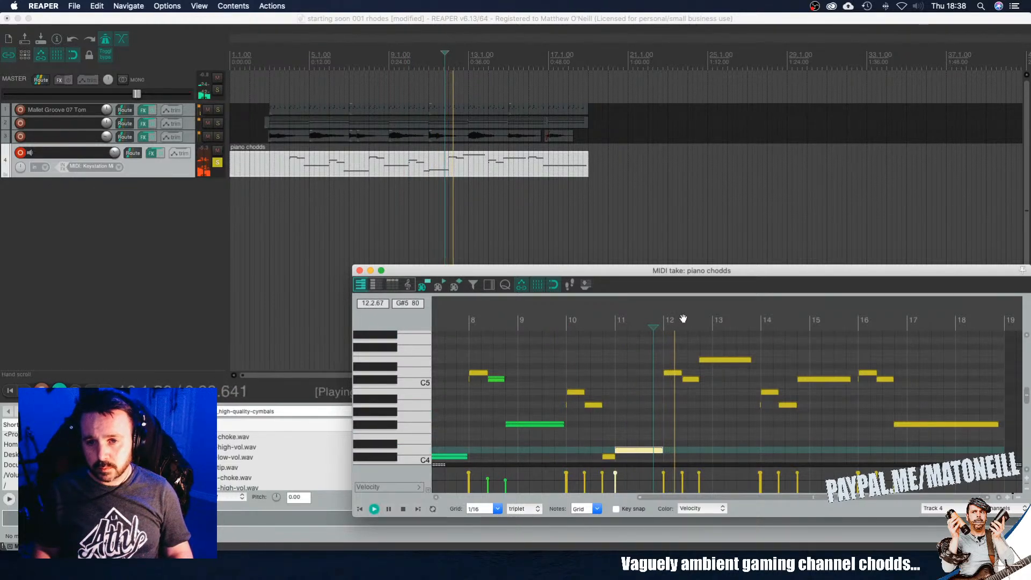
key("space")
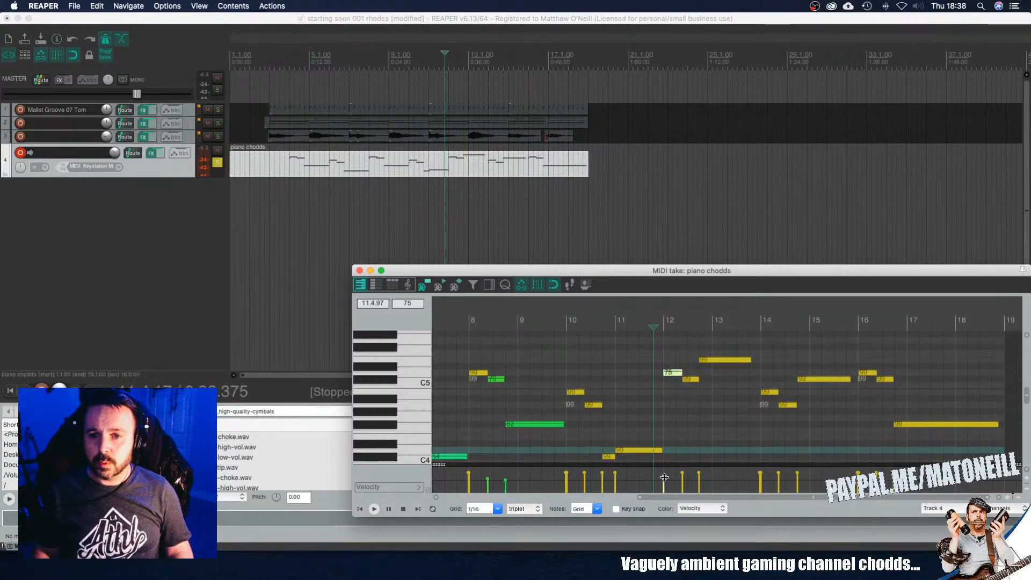
Step: Lower the velocities of bar 12's three notes and play from beat 4 of bar 13
left_click(700, 475)
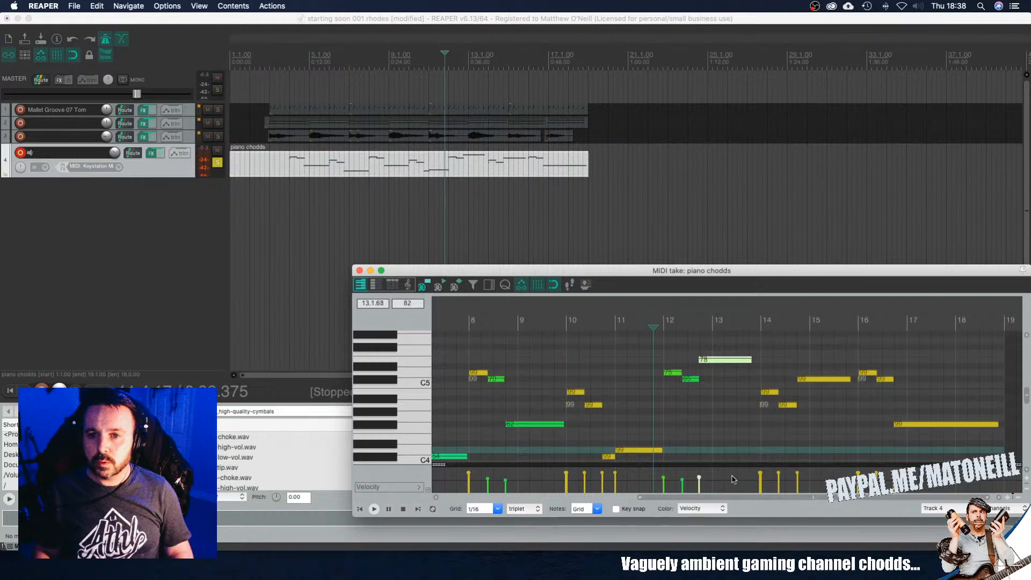
left_click(751, 430)
key("space")
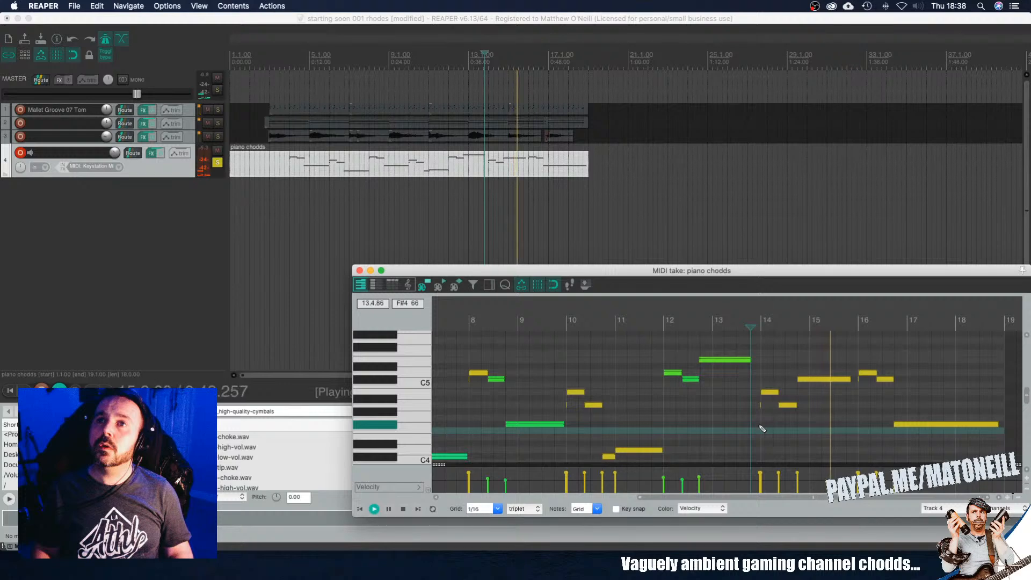
key("space")
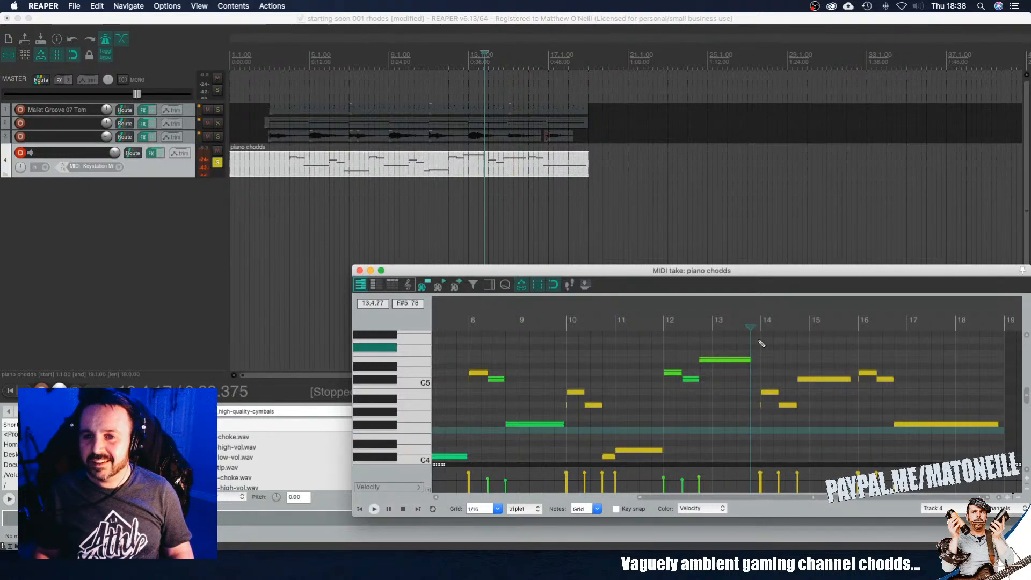
Step: Lower the velocity of the grace note leading into bar 14 and set that bar's opening main note to velocity 81
scroll(764, 343, "up", 4)
scroll(765, 347, "up", 5)
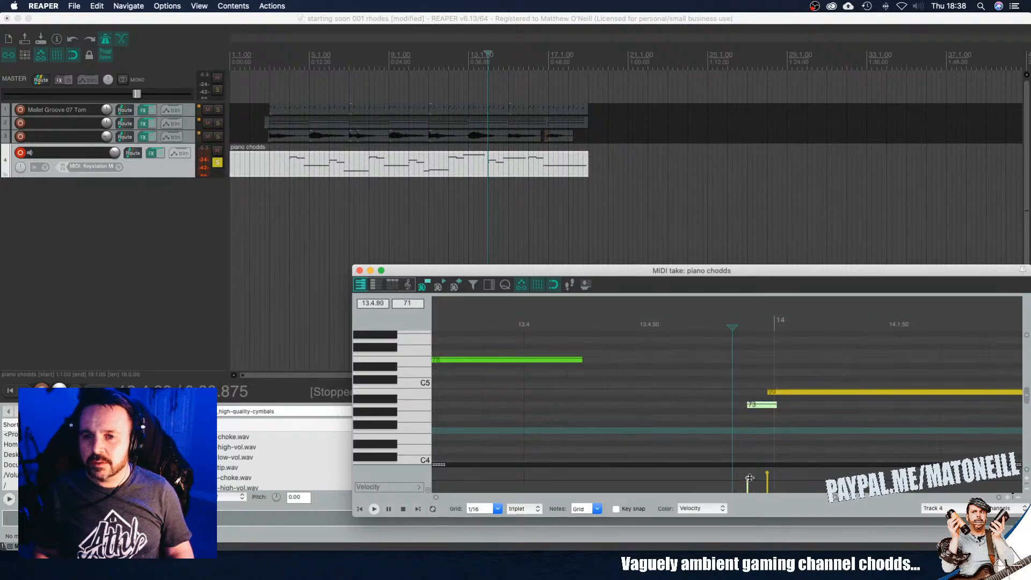
left_click(769, 472)
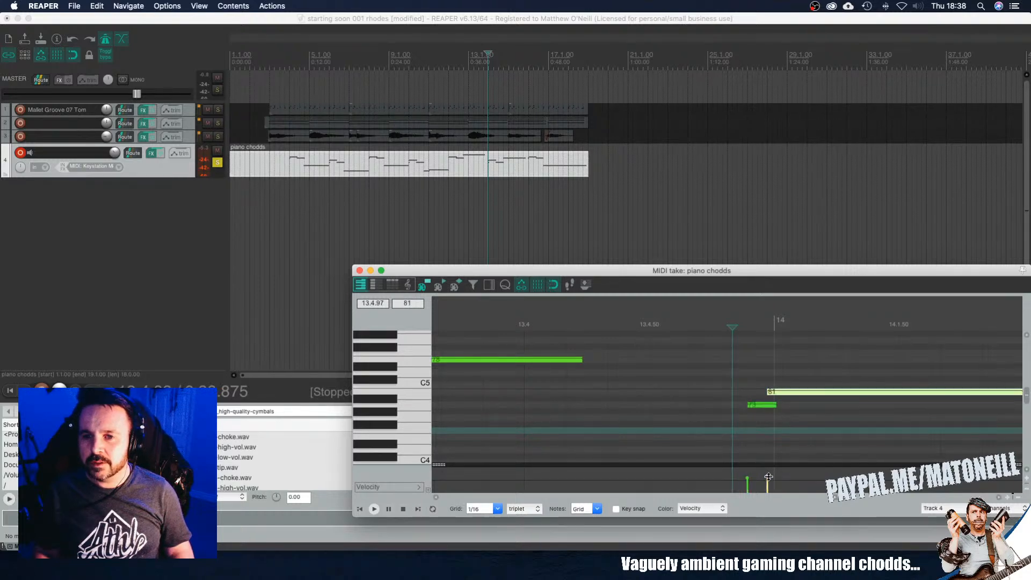
scroll(810, 463, "down", 5)
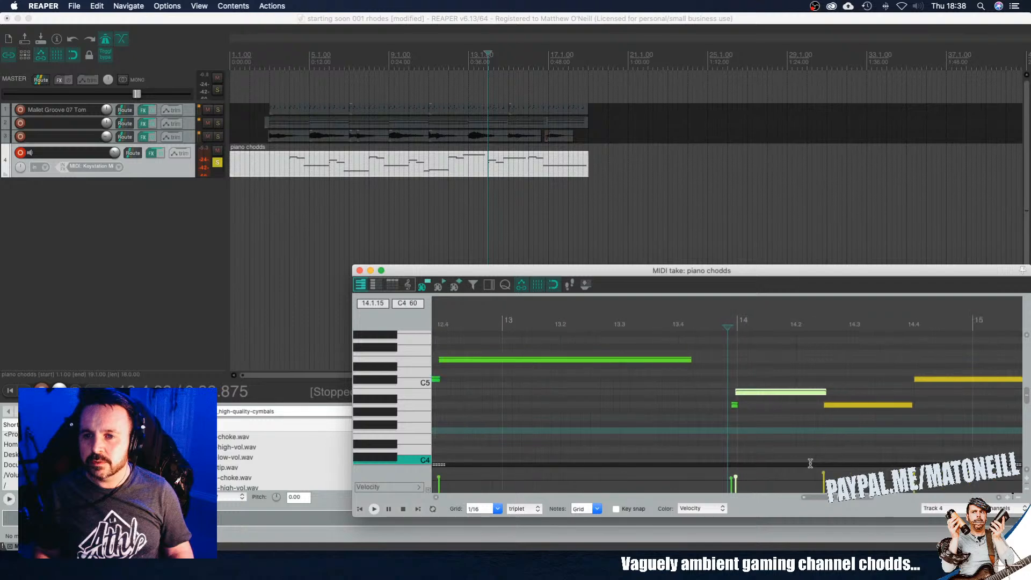
Step: Audition bar 14 from beat 2 and lower the velocities of its second main note and the long note starting on beat 4
left_click(817, 320)
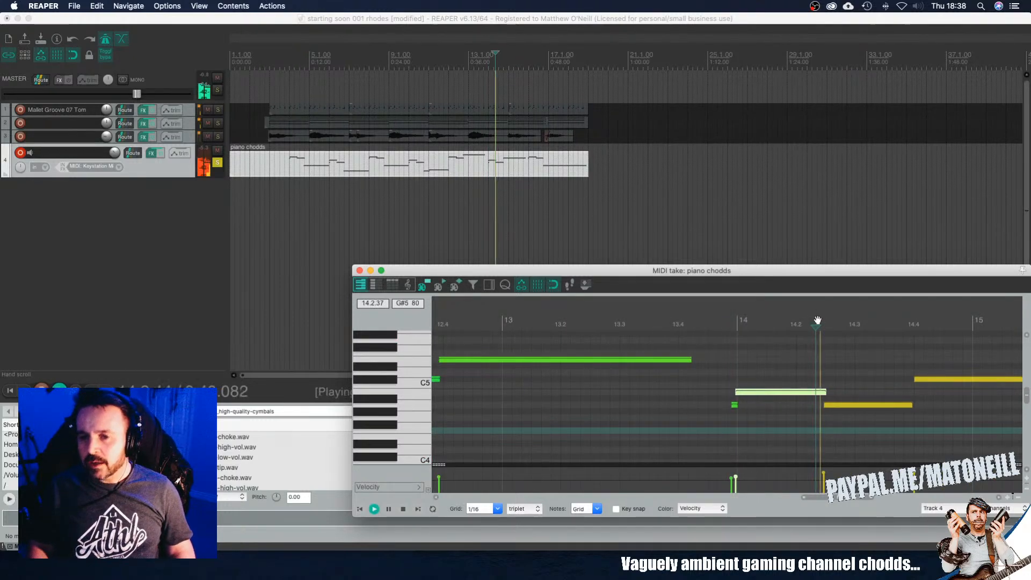
left_click(824, 472)
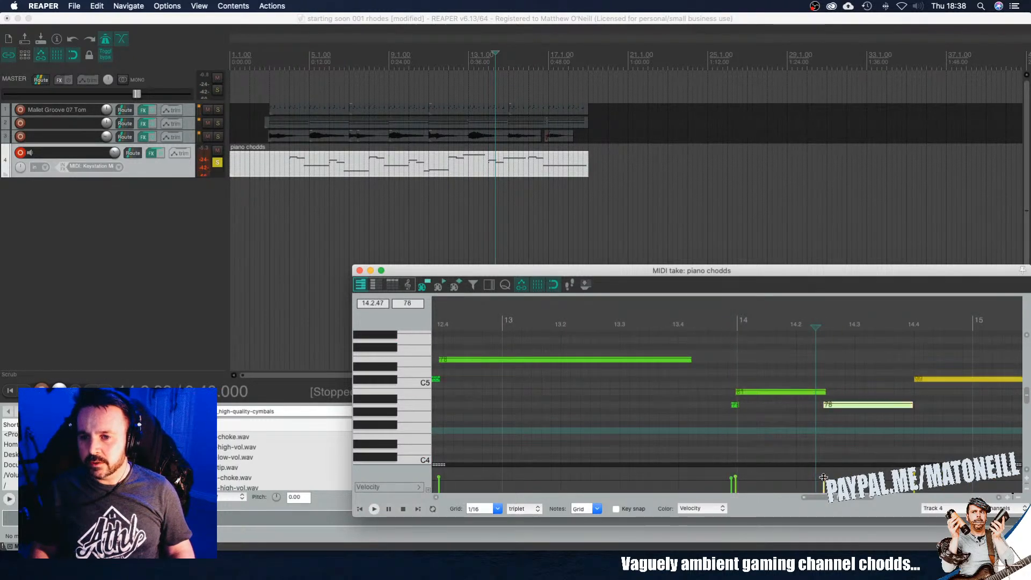
left_click_drag(921, 455, 697, 316)
left_click(651, 325)
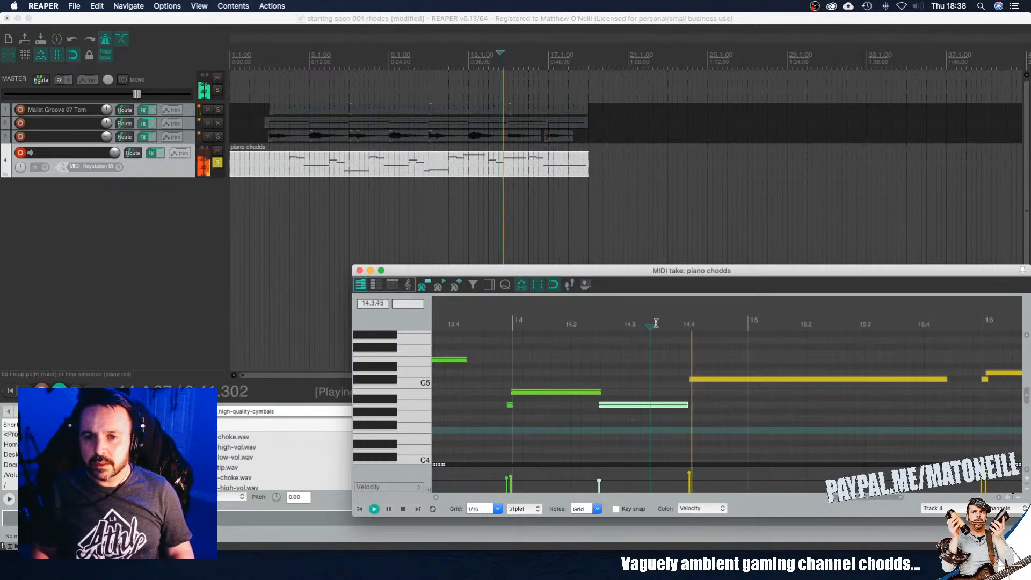
left_click(688, 473)
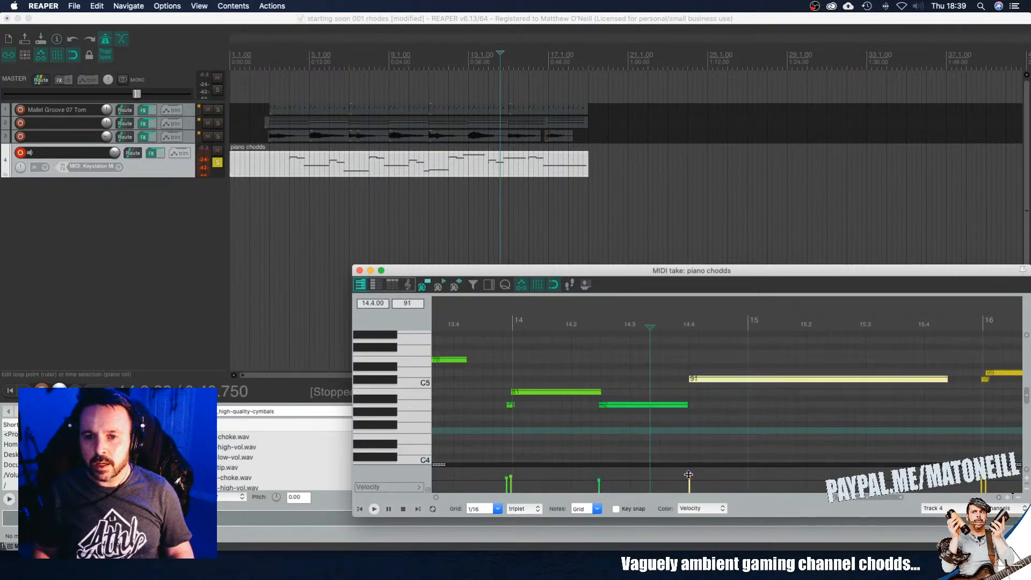
scroll(714, 460, "right", 5)
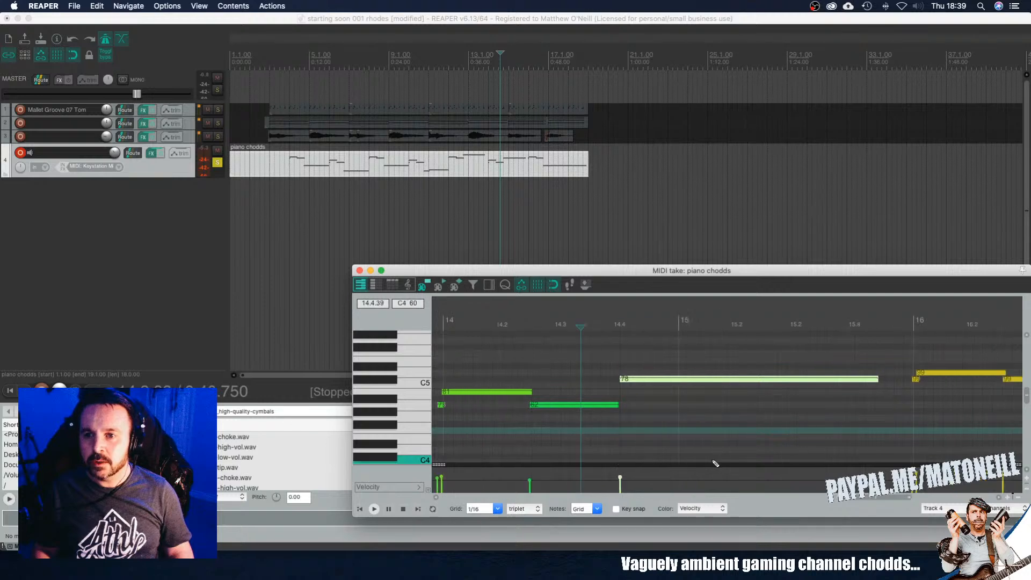
Step: Lower the velocities of the grace note and opening main note at bar 16, and play from just before the bar
left_click(594, 321)
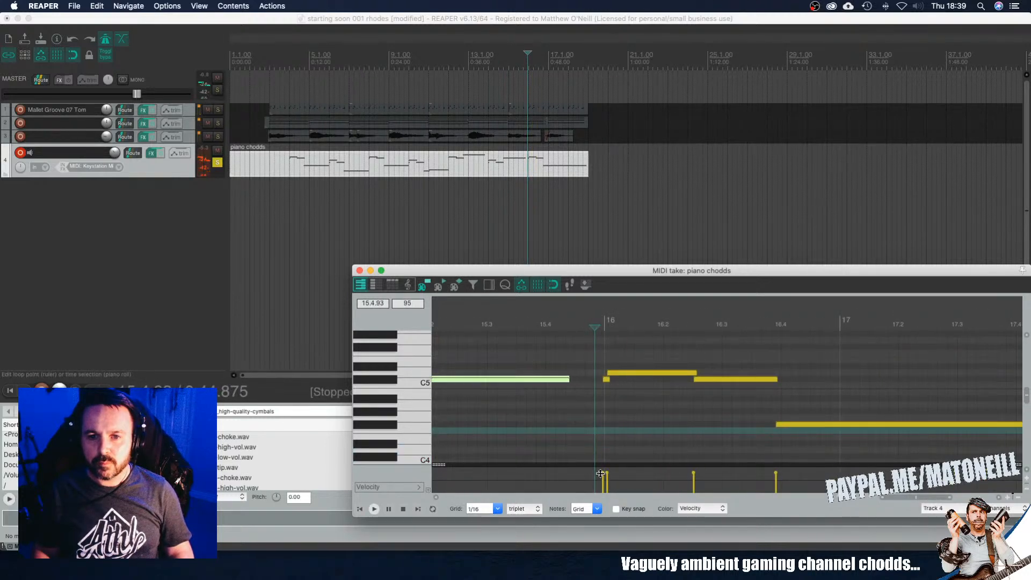
left_click_drag(600, 473, 601, 479)
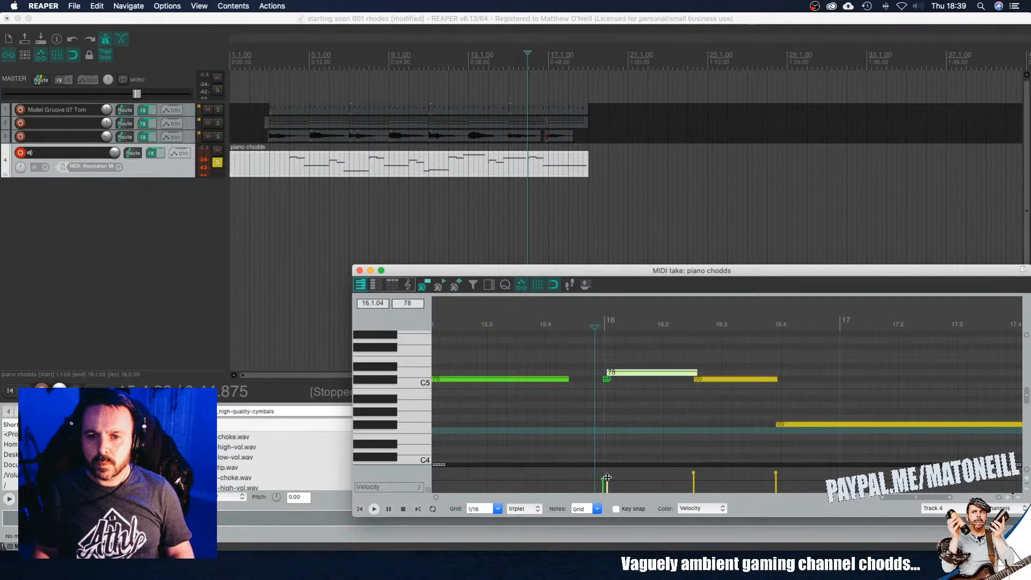
key("space")
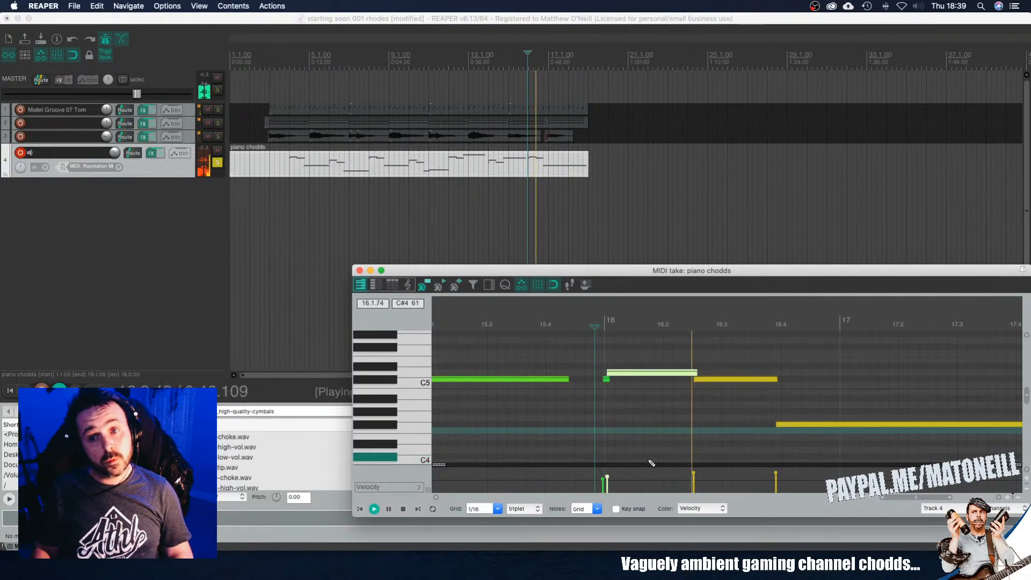
key("space")
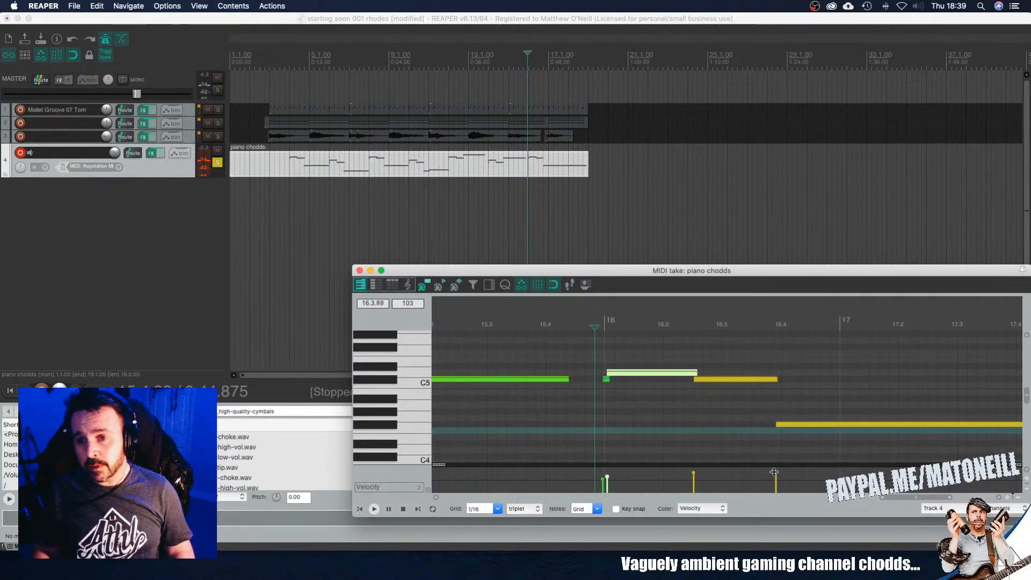
Step: Lower the velocity of the long final note starting near beat 4 of bar 16 and play the ending
left_click(775, 473)
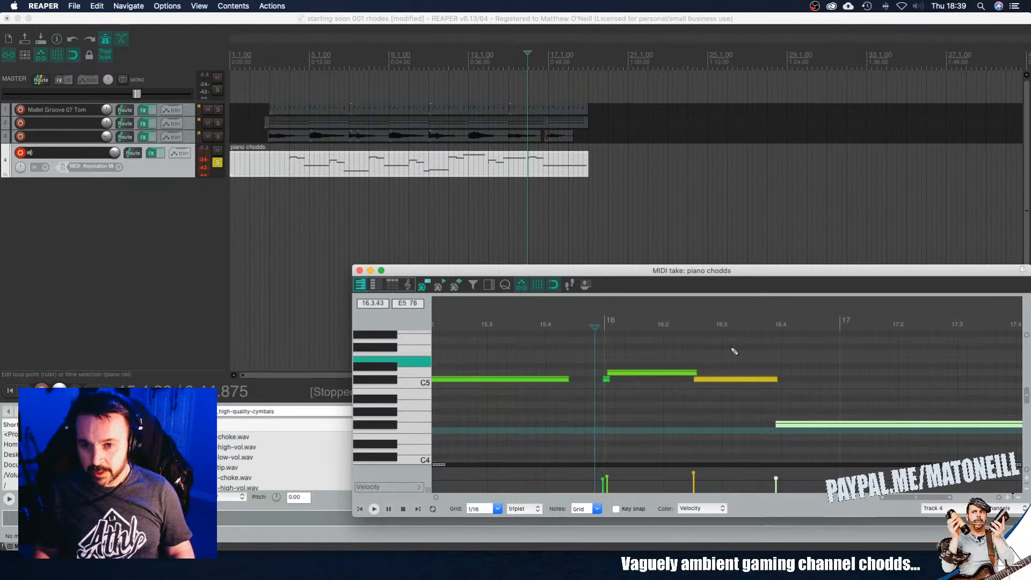
left_click(578, 322)
key("space")
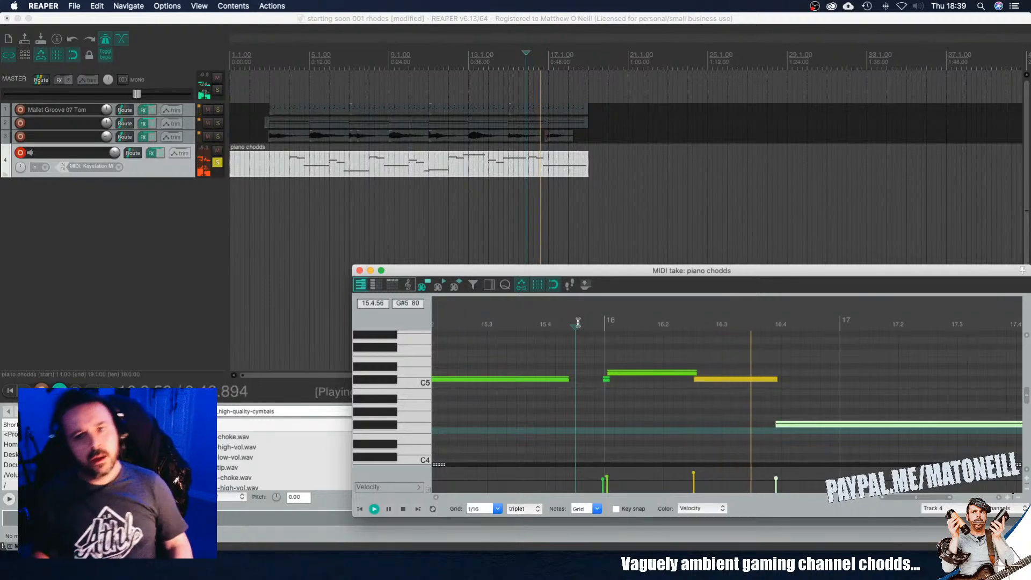
scroll(638, 365, "down", 8)
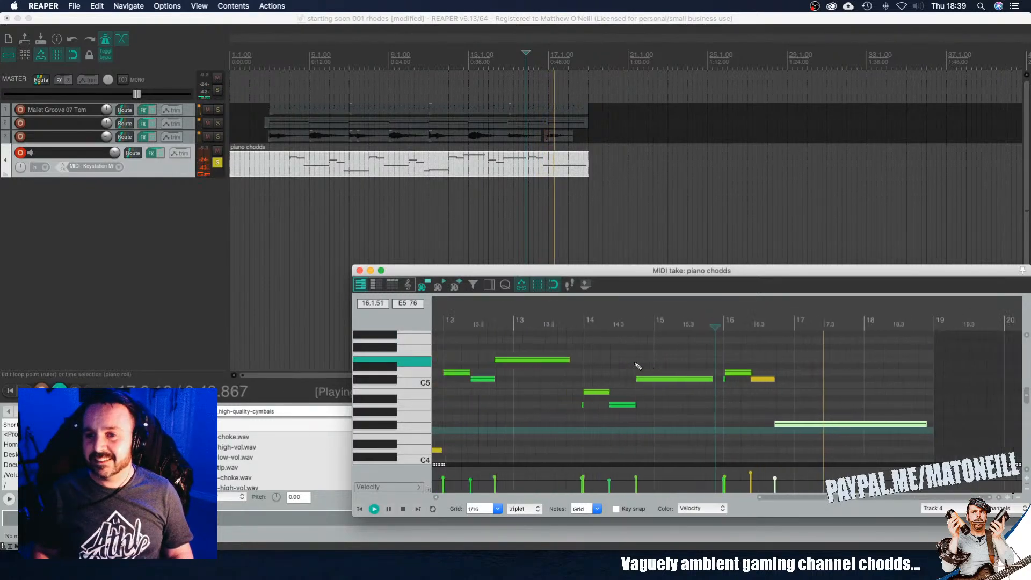
scroll(638, 366, "down", 6)
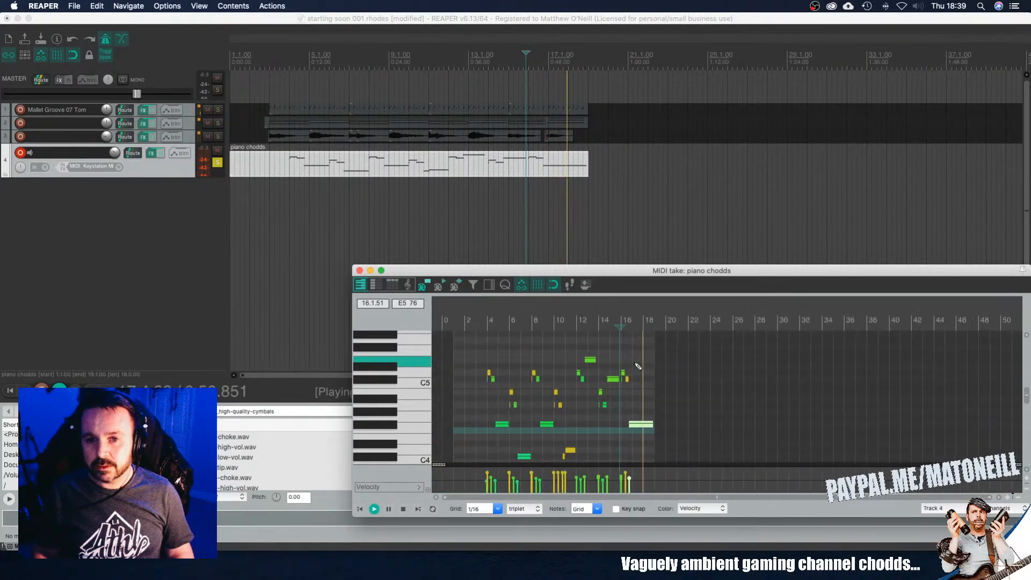
key("space")
Step: Close the MIDI editor, unsolo the piano track, and lower its volume to about -6 dB while playing the full mix
left_click(359, 271)
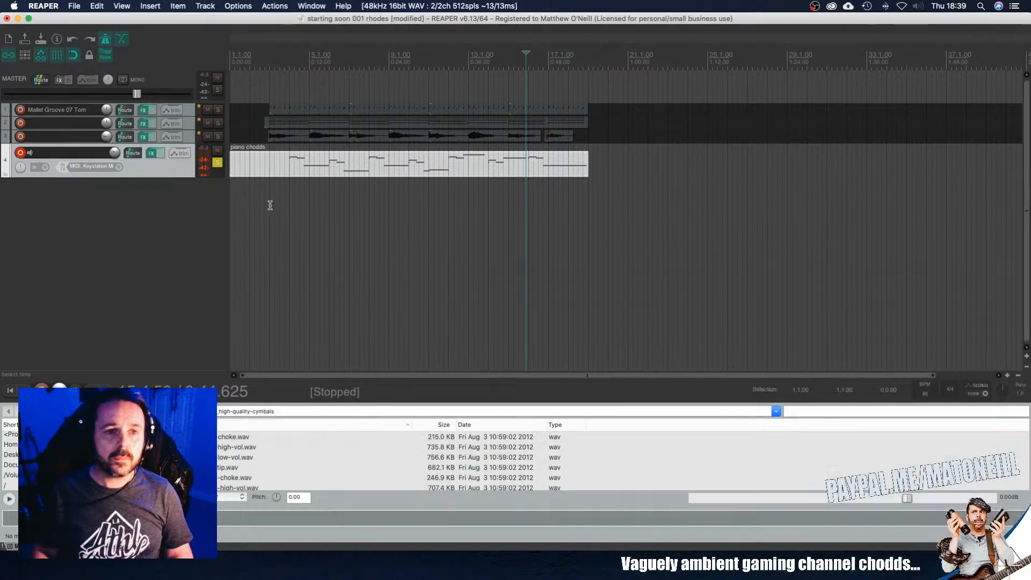
left_click(217, 162)
left_click(269, 206)
key("space")
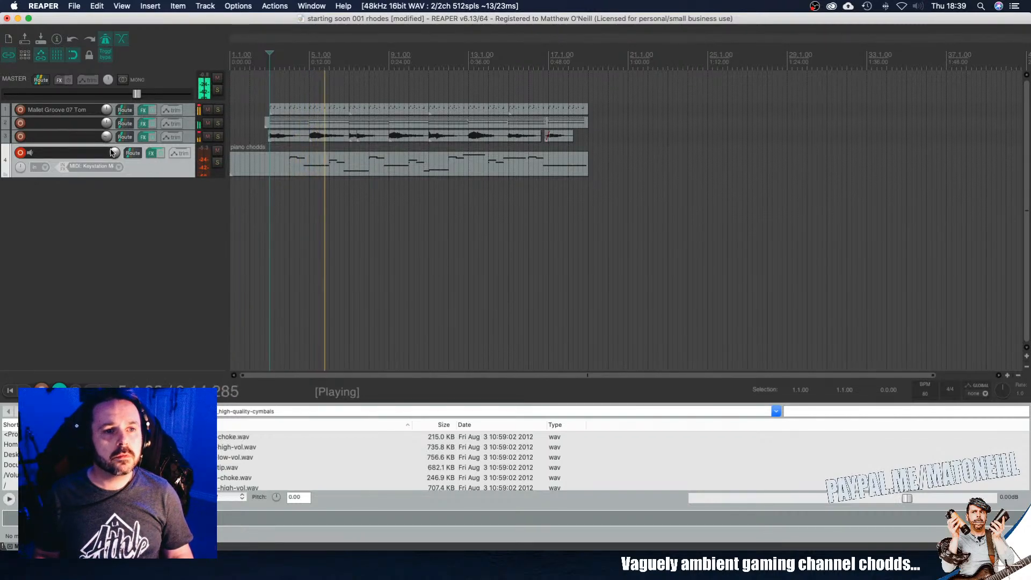
left_click_drag(114, 154, 113, 158)
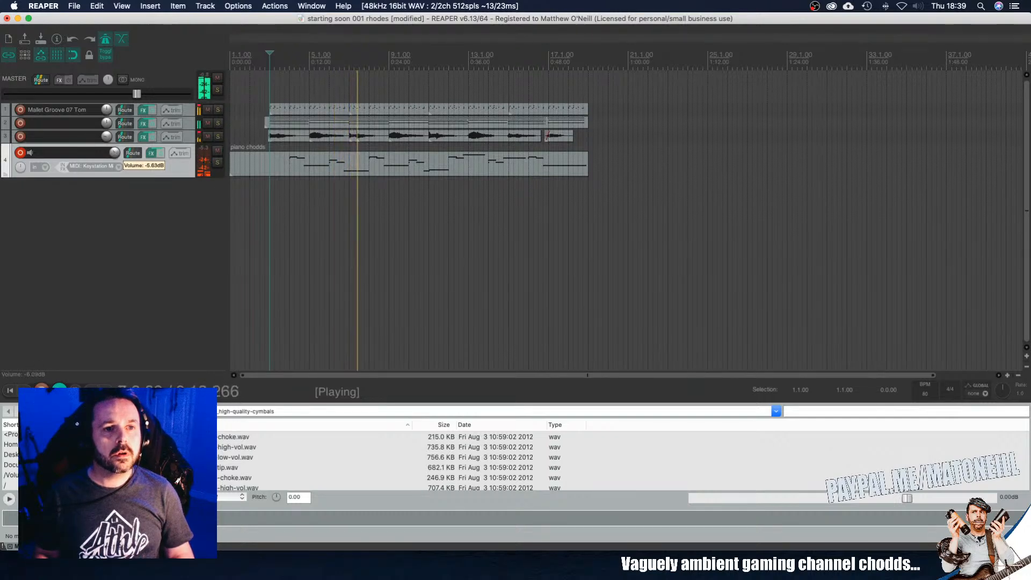
Step: Add the VST3 FabFilter Pro-Q 3 equaliser after Addictive Keys on the piano track
left_click(152, 152)
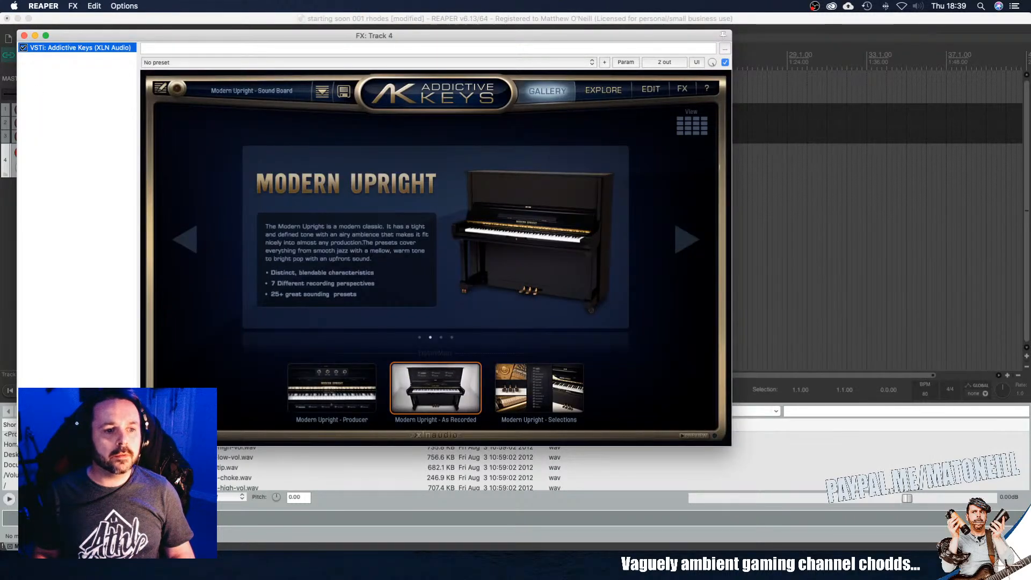
left_click(46, 428)
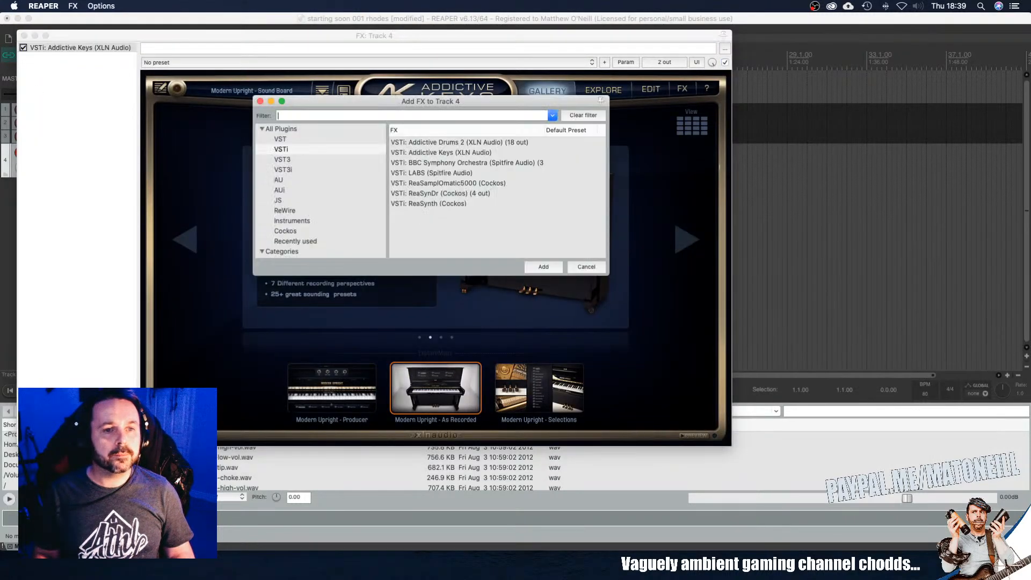
left_click(283, 140)
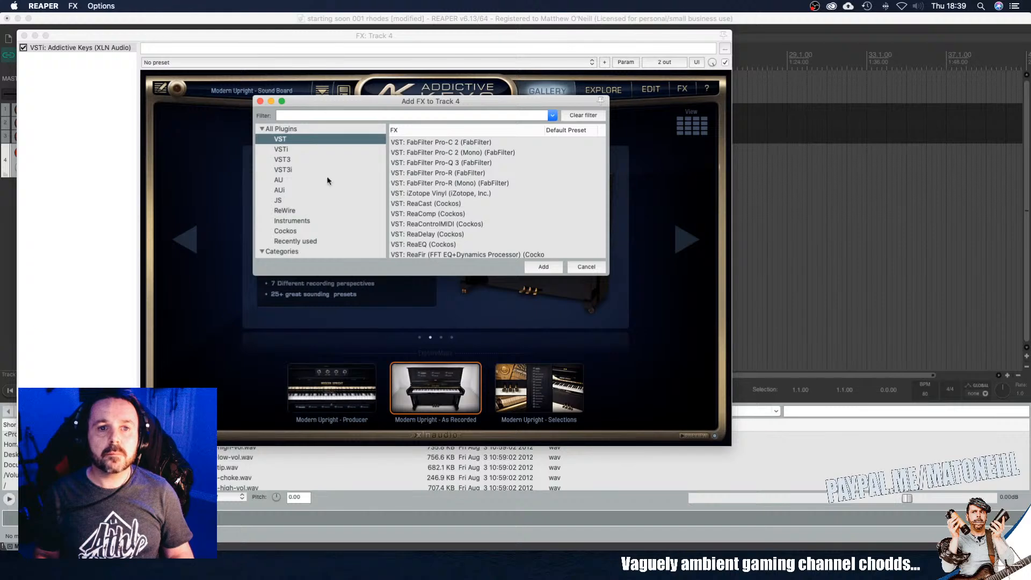
left_click(284, 150)
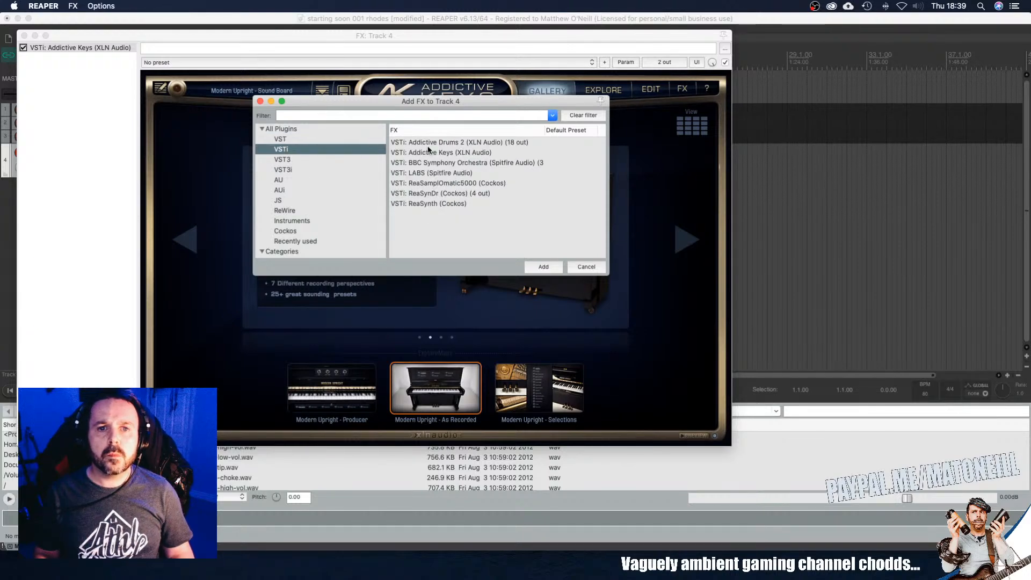
left_click(288, 160)
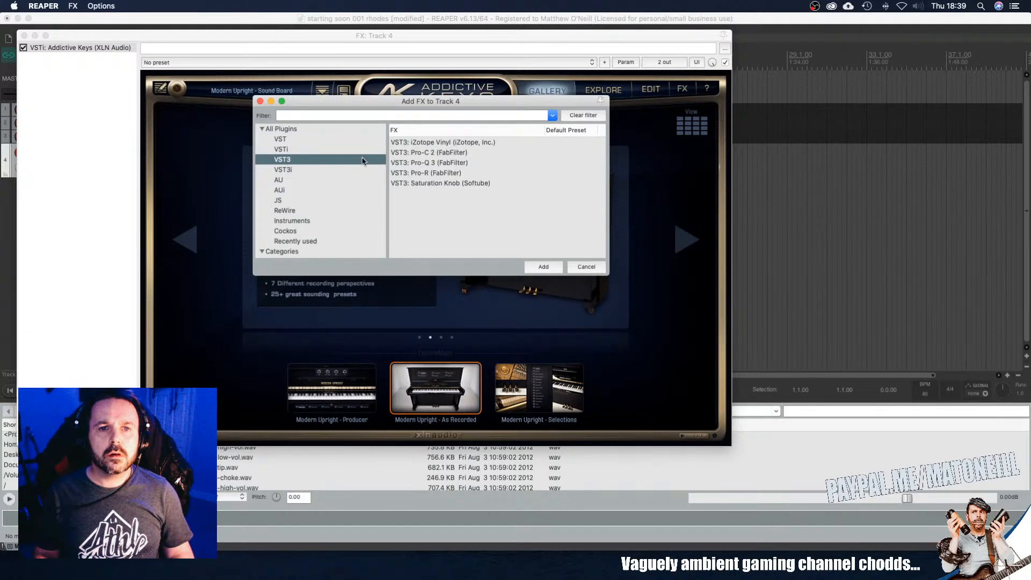
double_click(430, 162)
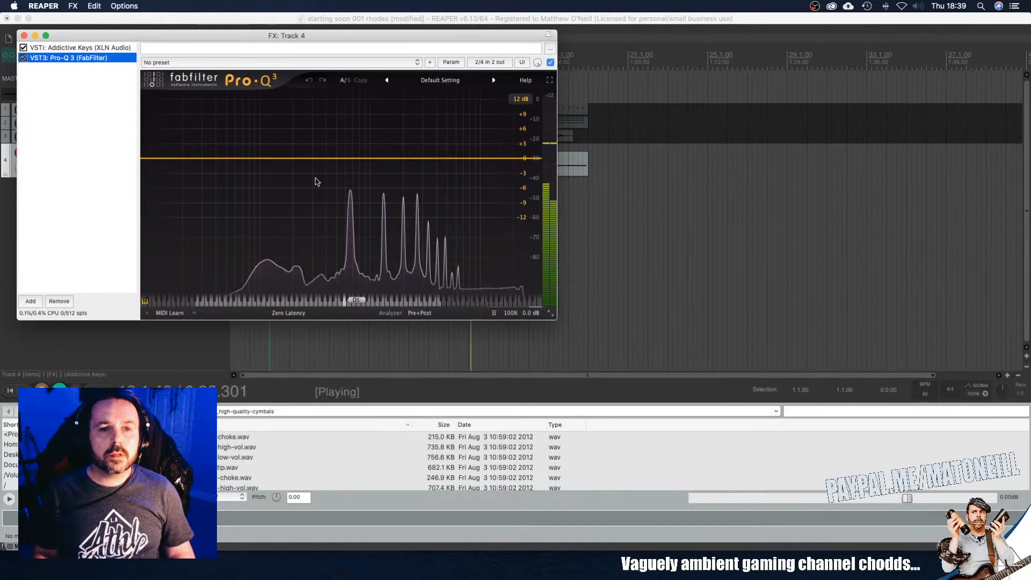
Step: Add a 12 dB/oct low-cut band in Pro-Q 3 and raise its frequency to about 988 Hz during playback
left_click(157, 159)
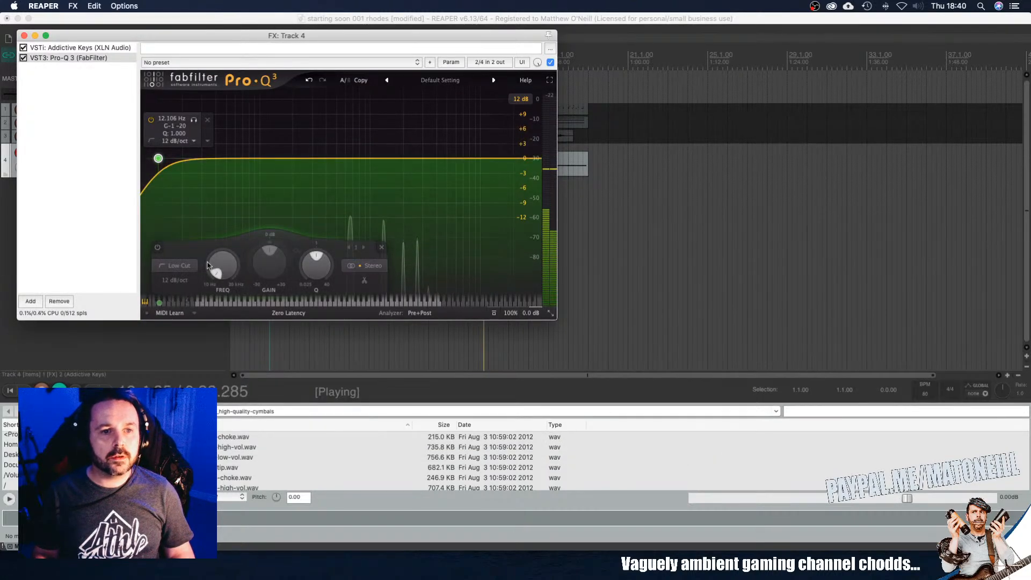
left_click_drag(208, 265, 225, 204)
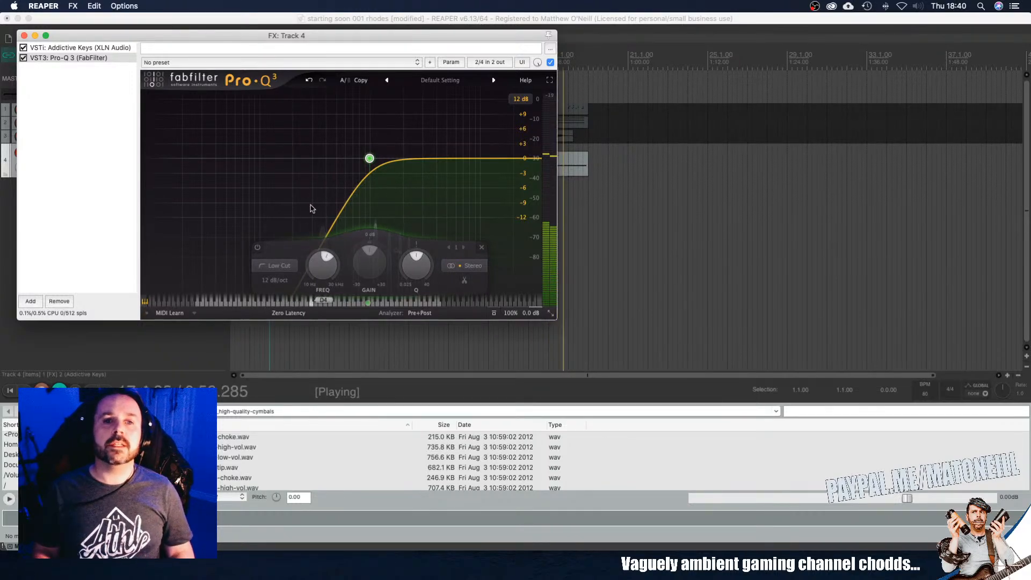
mouse_move(325, 189)
key("space")
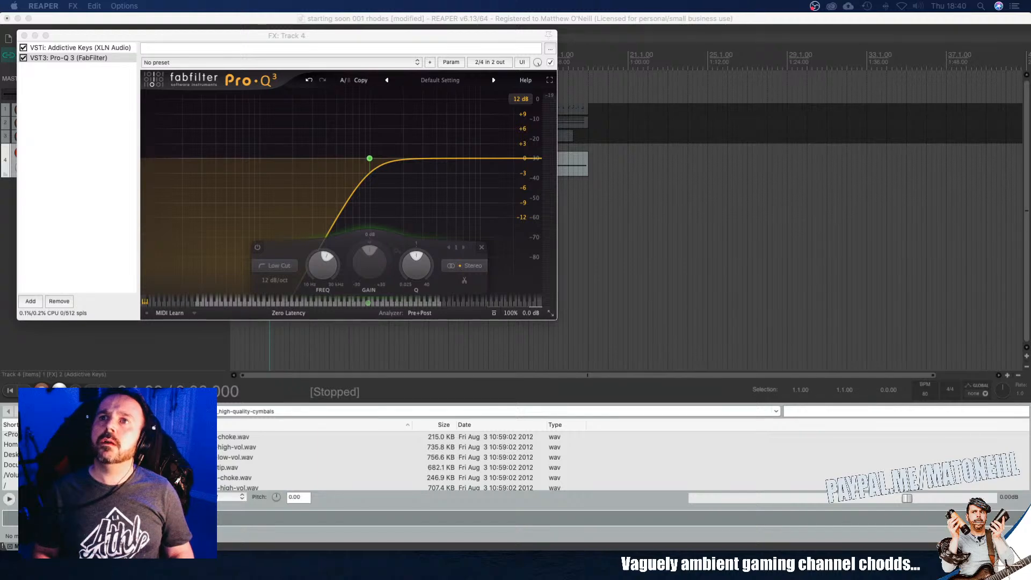
left_click(309, 35)
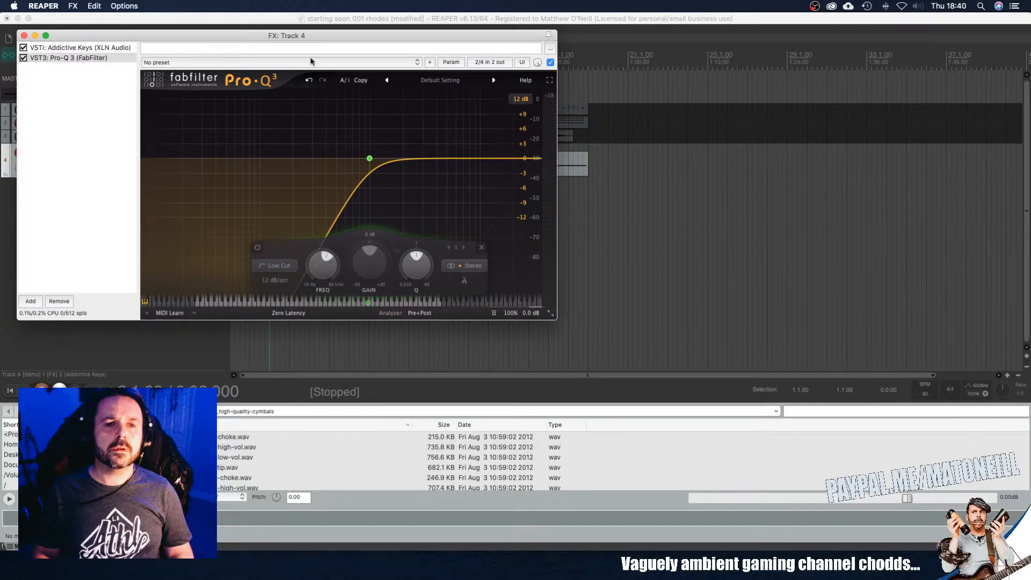
mouse_move(365, 152)
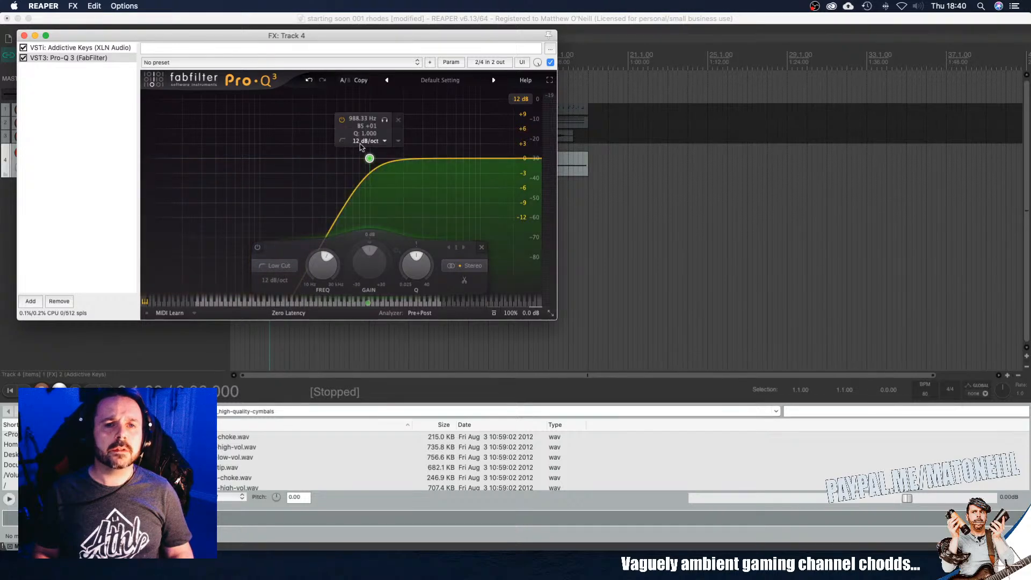
mouse_move(322, 275)
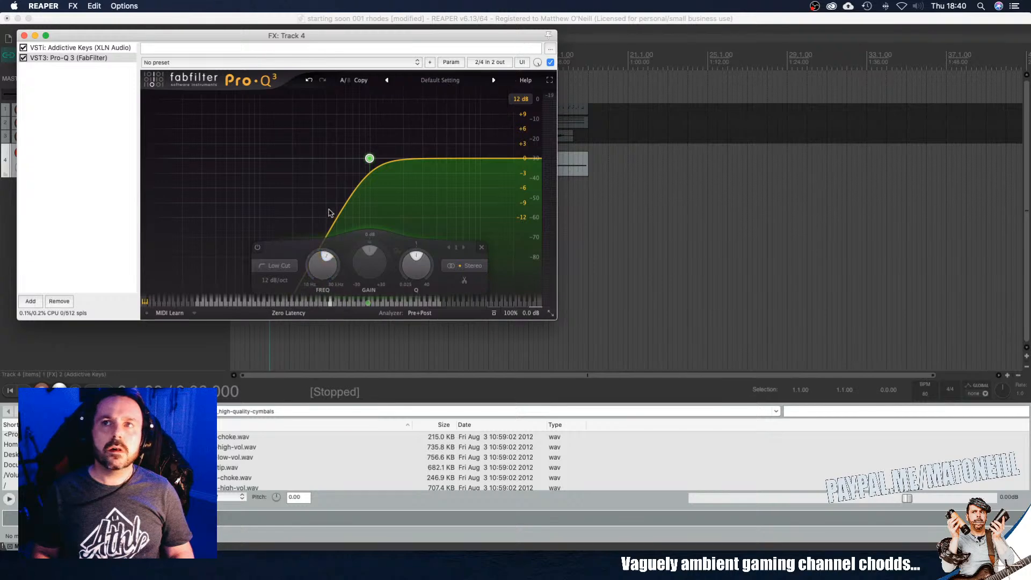
key("space")
key("space")
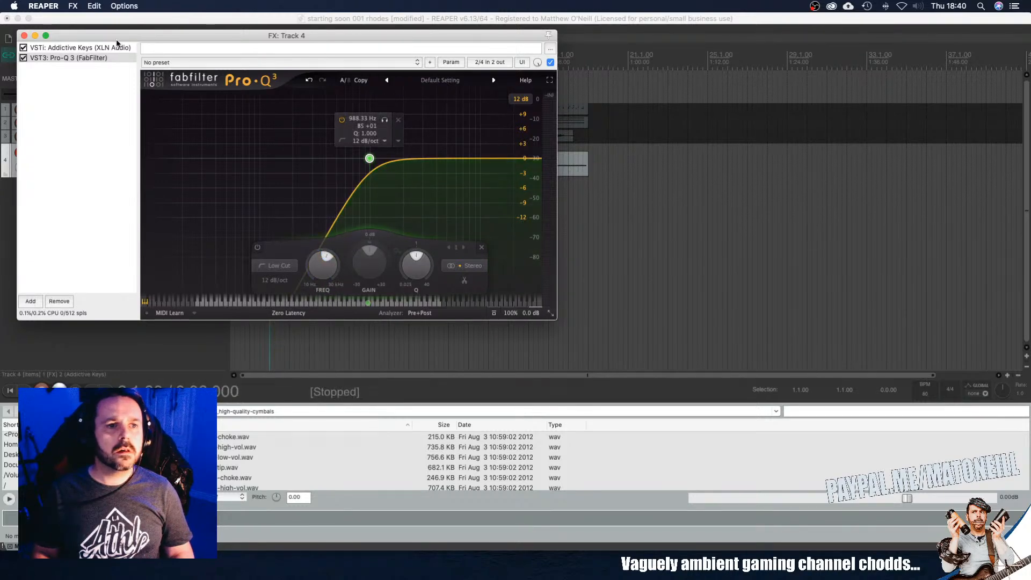
Step: Add VST3 Pro-R to the soloed piano track, load the Large preset Concert Hall Sydney, and lower its Mix during playback
left_click_drag(117, 35, 511, 145)
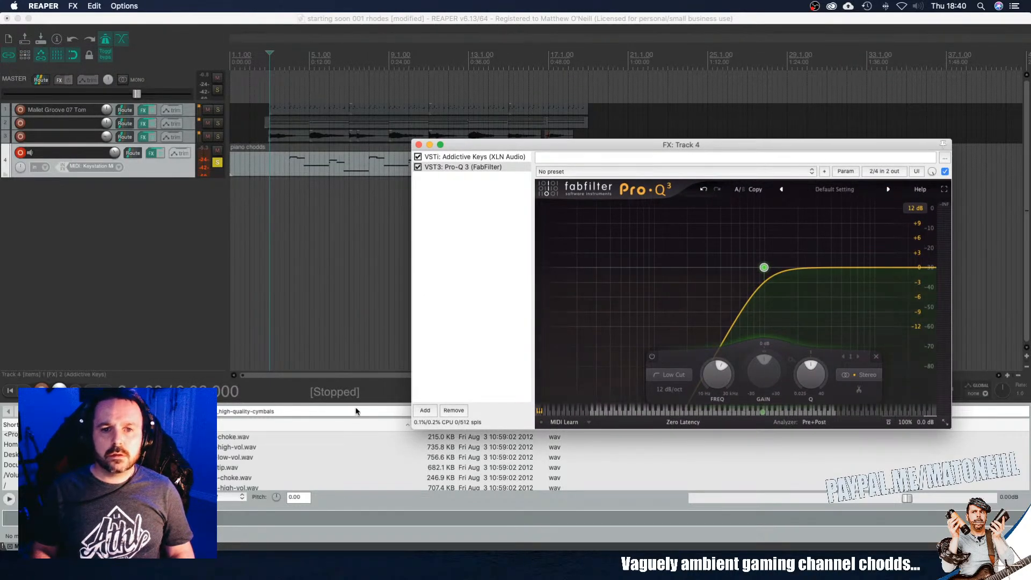
left_click(424, 410)
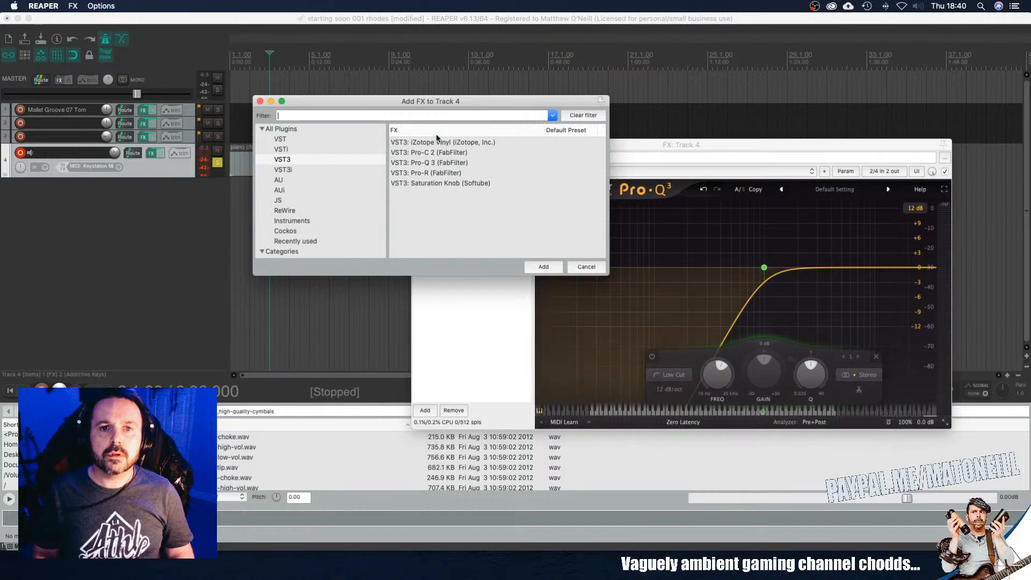
double_click(428, 173)
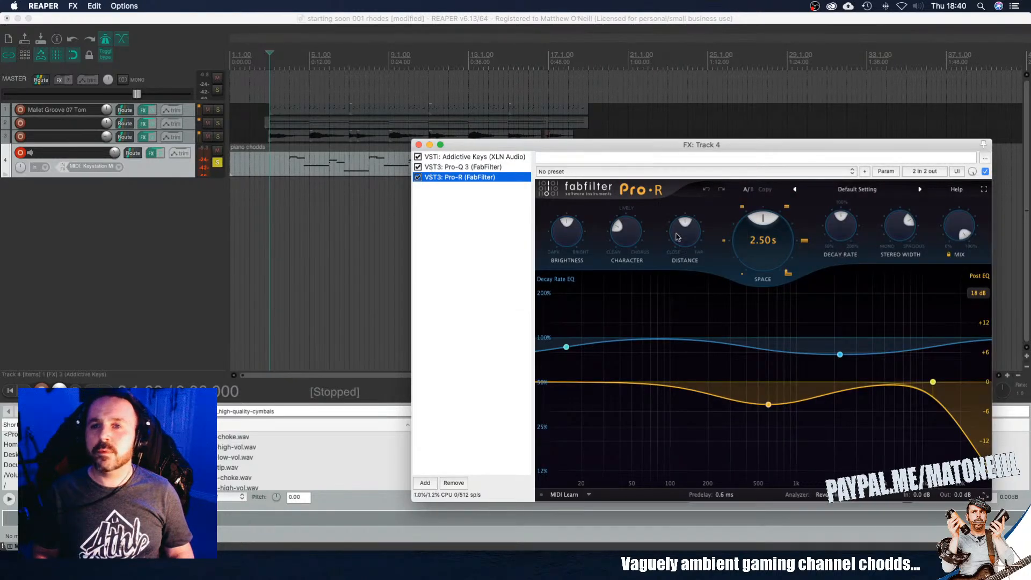
left_click(862, 189)
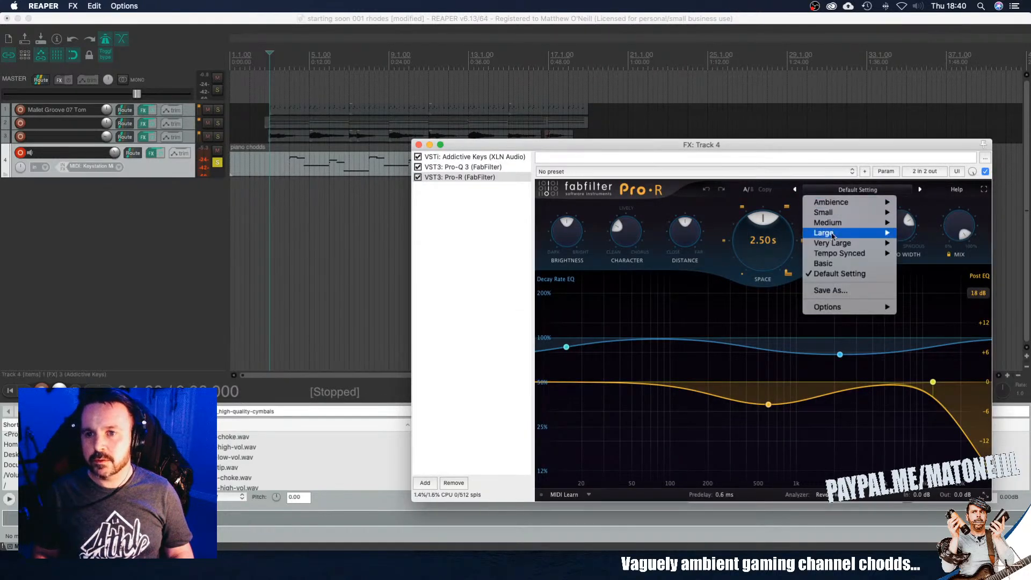
mouse_move(831, 236)
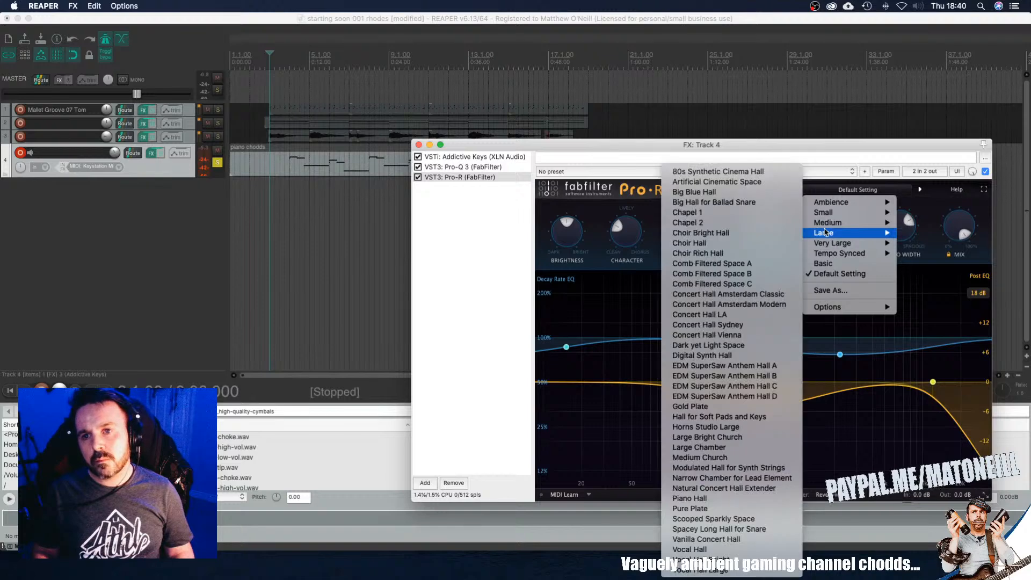
left_click(716, 325)
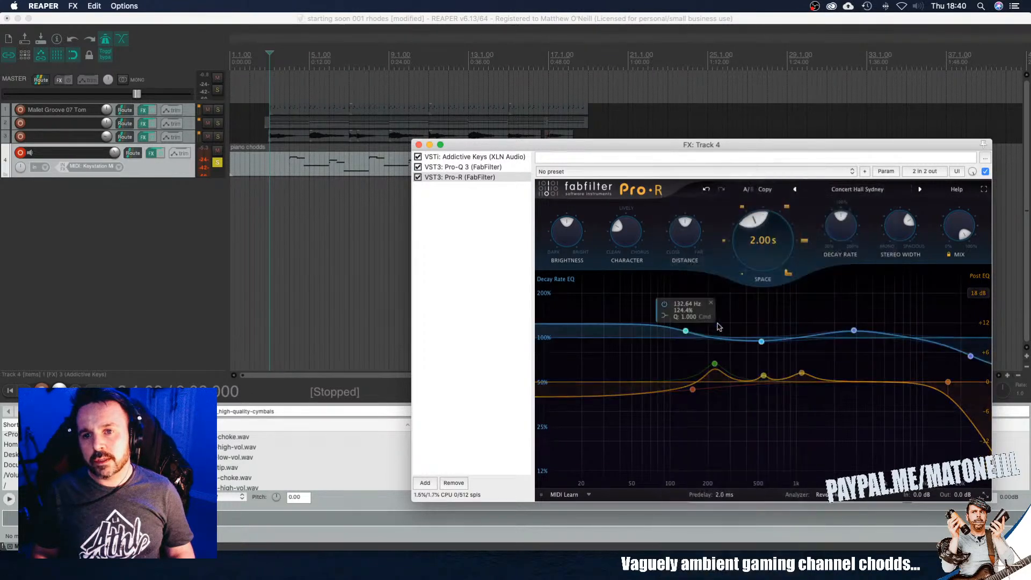
key("space")
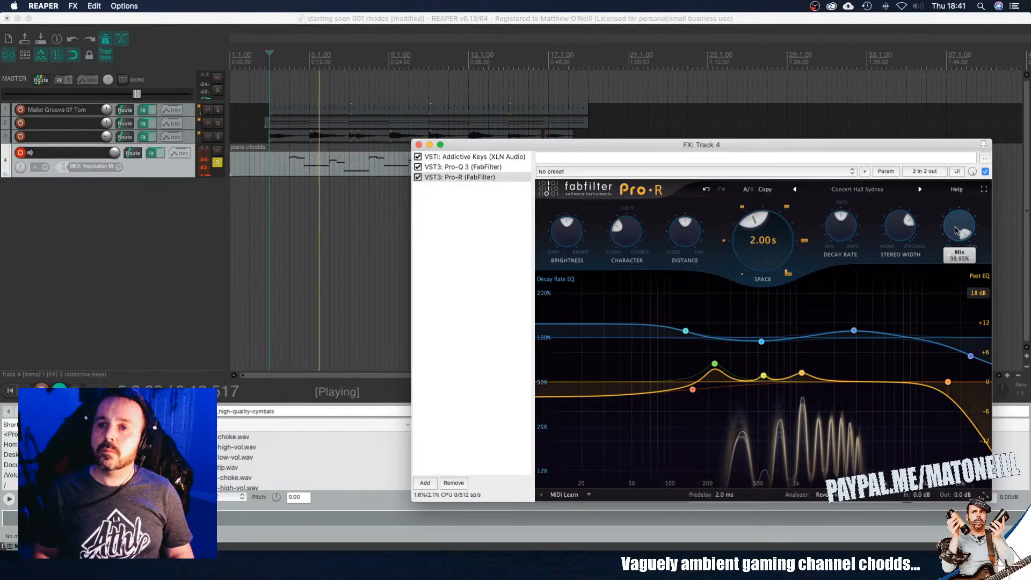
left_click_drag(959, 230, 958, 252)
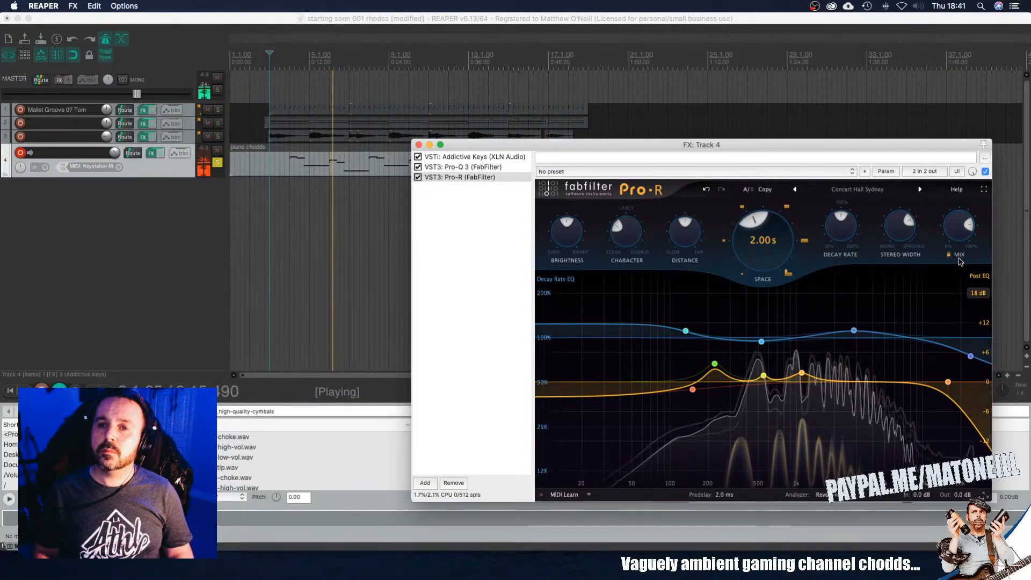
Step: Solo the harp track alongside the piano and increase the harp track's height
left_click(217, 139)
left_click(217, 139)
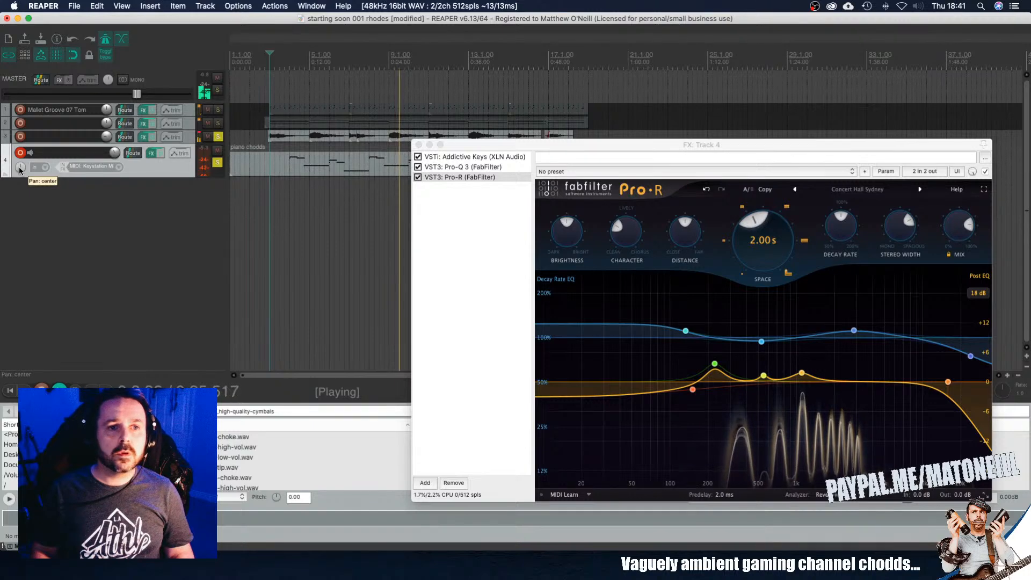
left_click_drag(91, 144, 92, 168)
left_click_drag(23, 197, 22, 194)
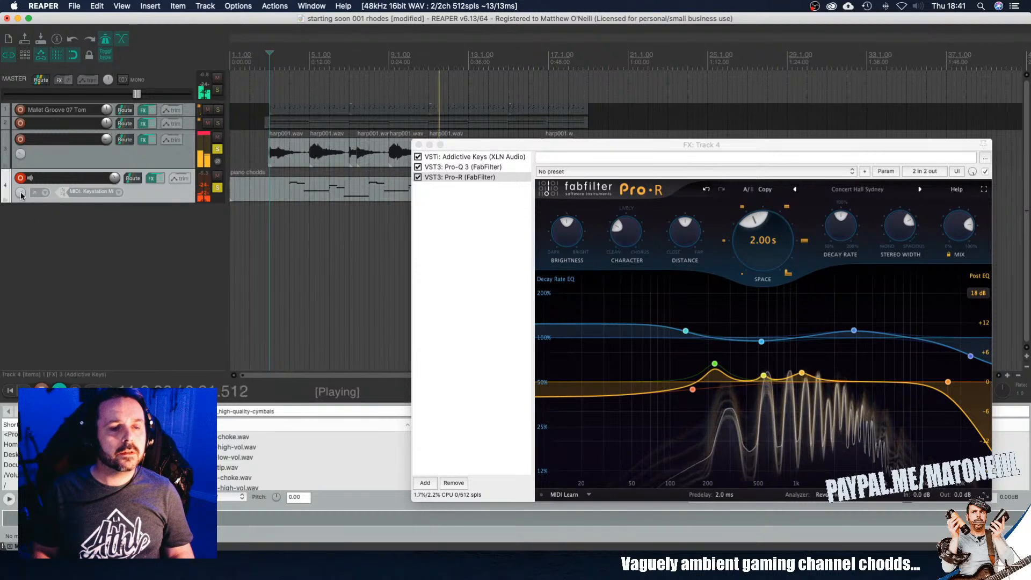
Step: Close the piano track's FX window and audition the soloed harp and piano from beat 4 of bar 10 into bar 11
scroll(23, 185, "right", 5)
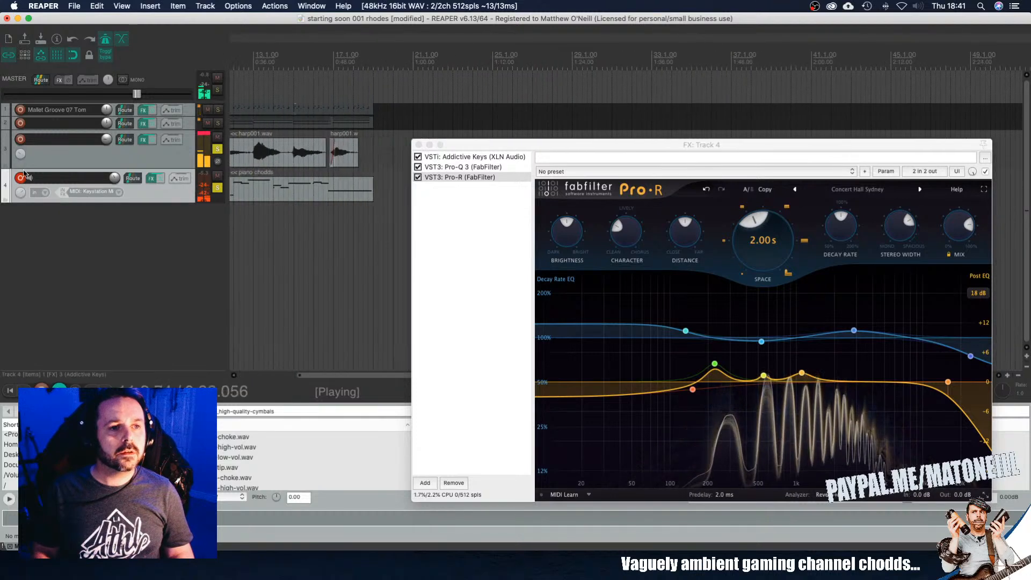
left_click(255, 157)
key("space")
scroll(255, 157, "up", 3)
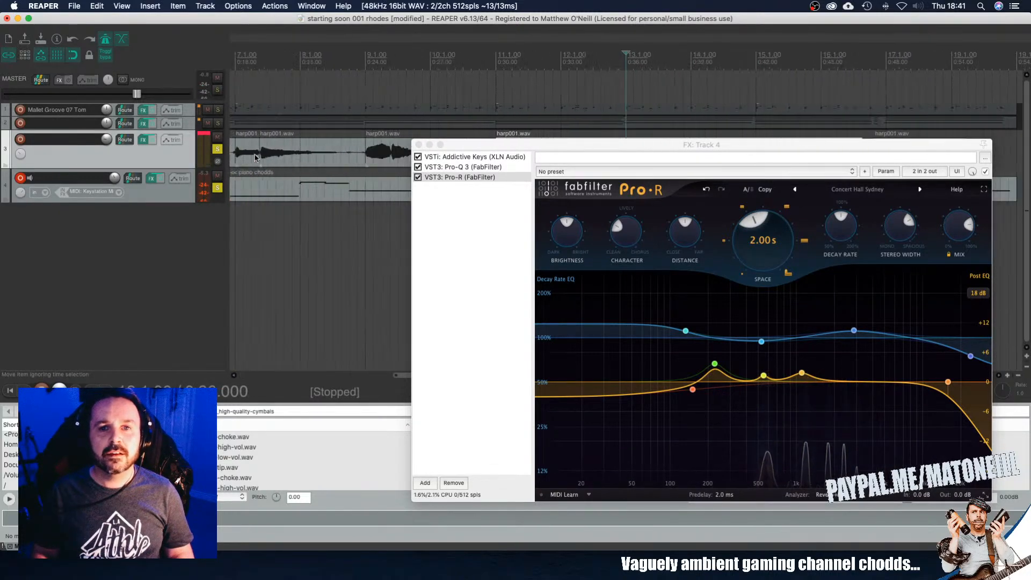
left_click(418, 145)
left_click(479, 155)
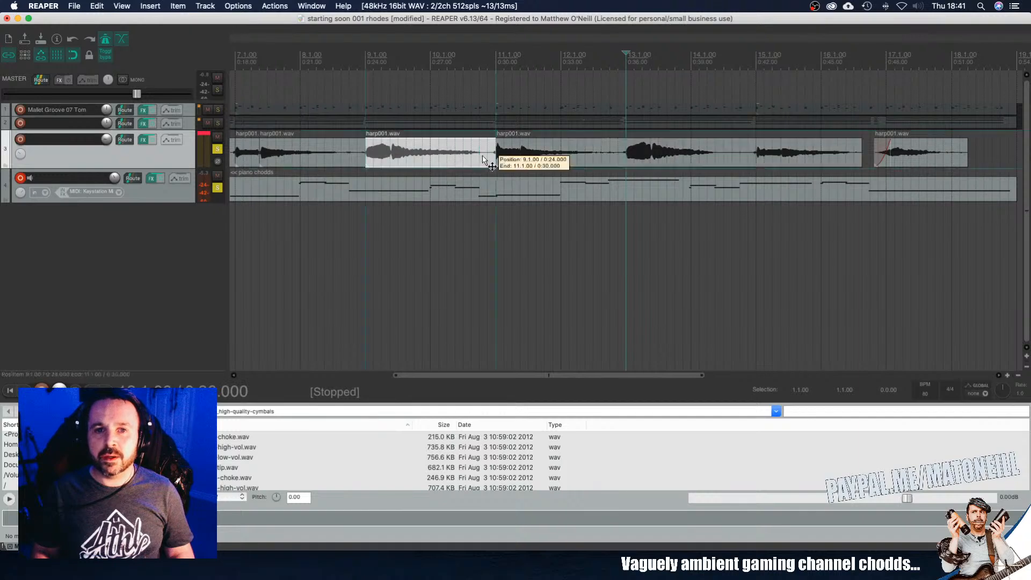
key("space")
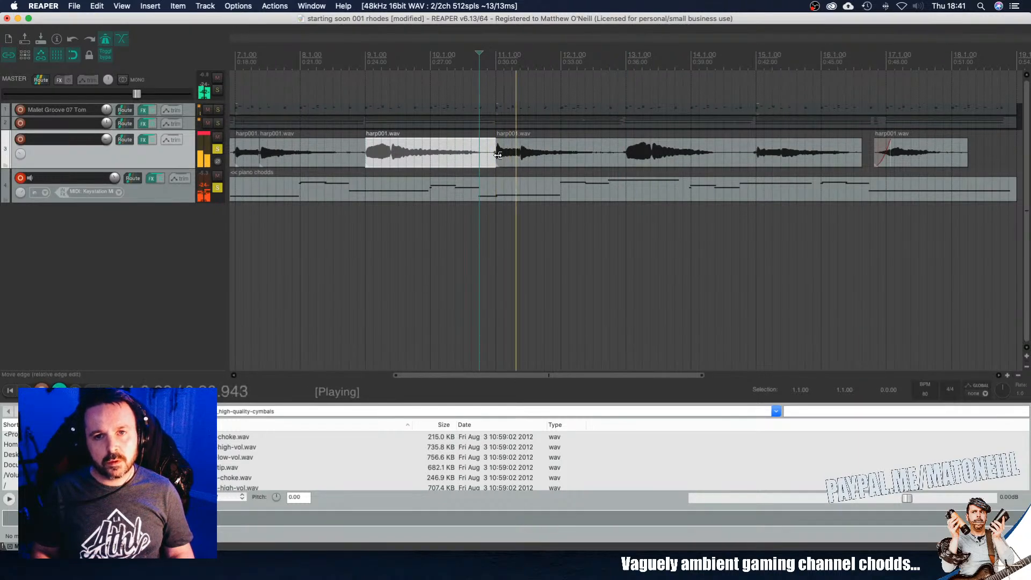
key("space")
left_click(521, 155)
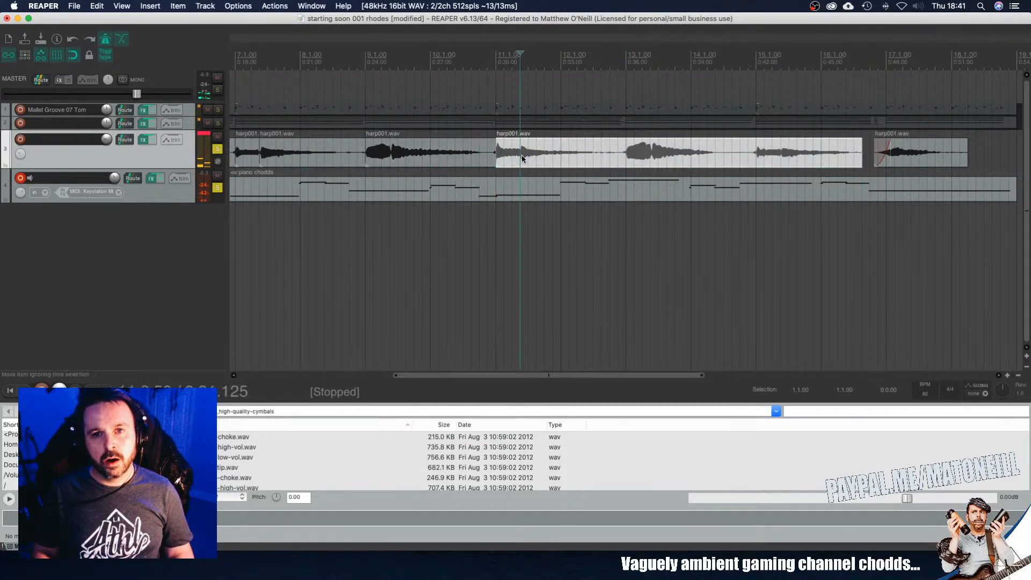
Step: Increase the harp track's height further and audition the harp soloed on its own from beat 2 of bar 11
scroll(521, 156, "up", 3)
scroll(521, 156, "up", 3)
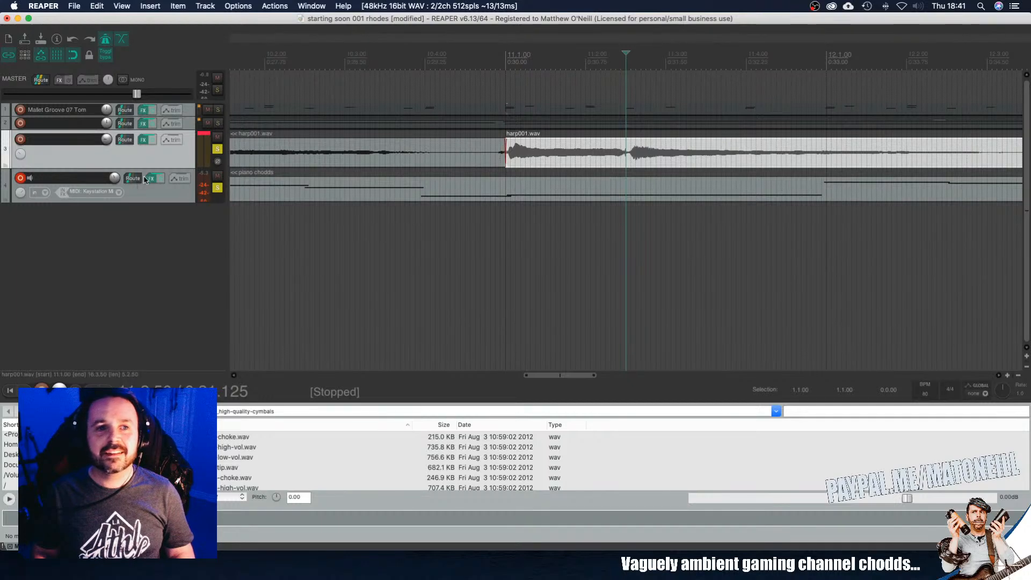
left_click_drag(150, 168, 150, 263)
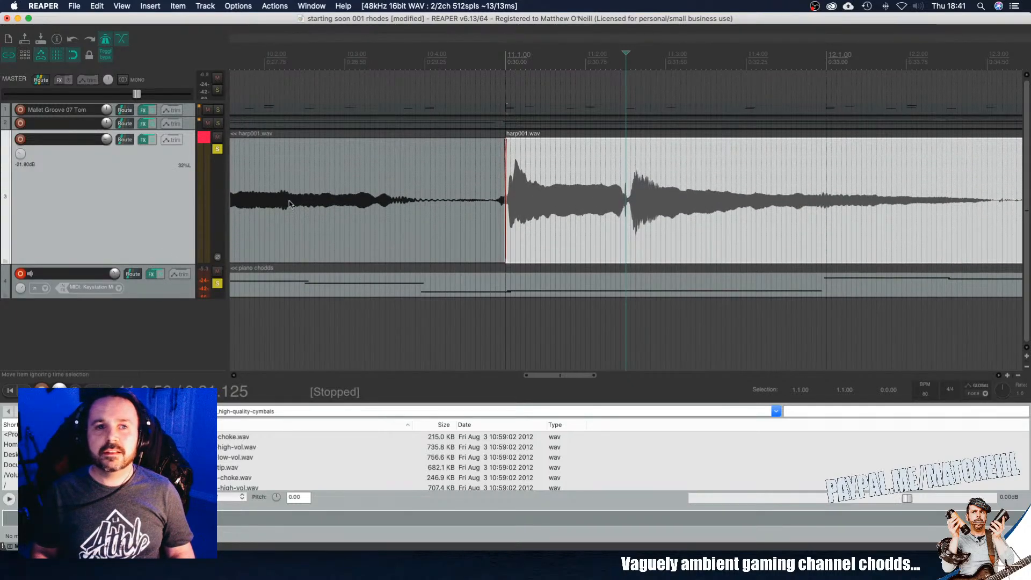
key("space")
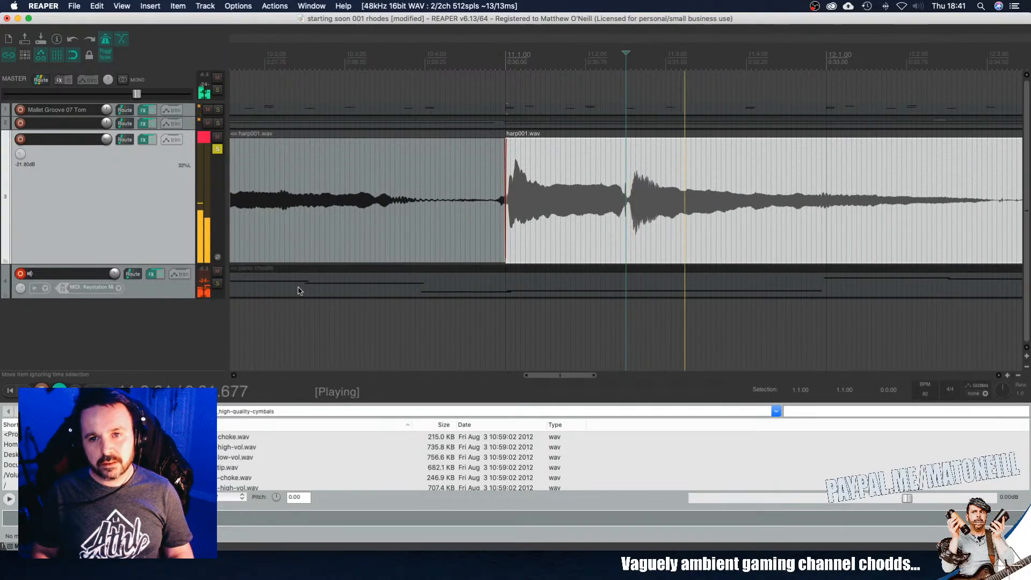
key("space")
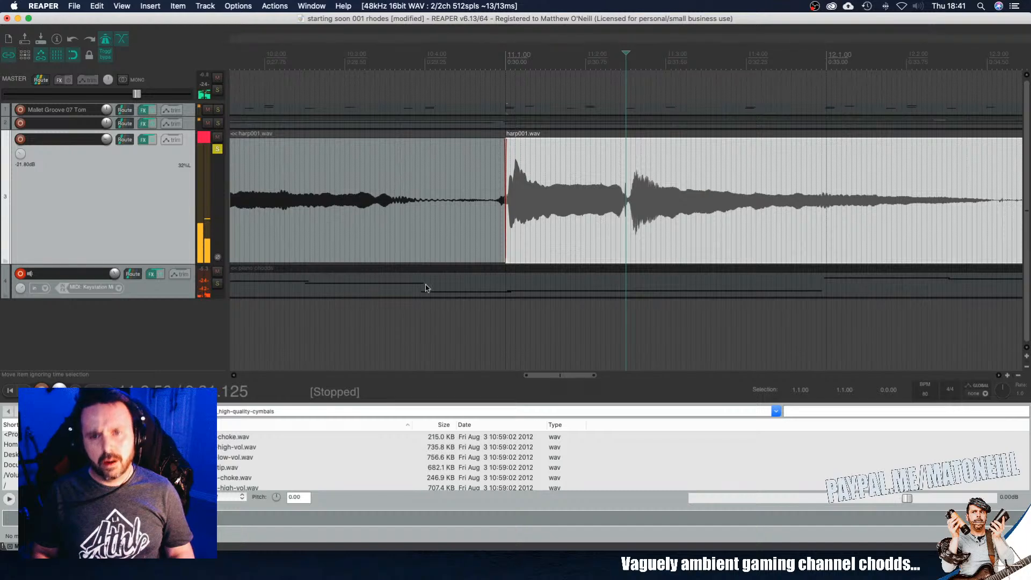
key("space")
key("space")
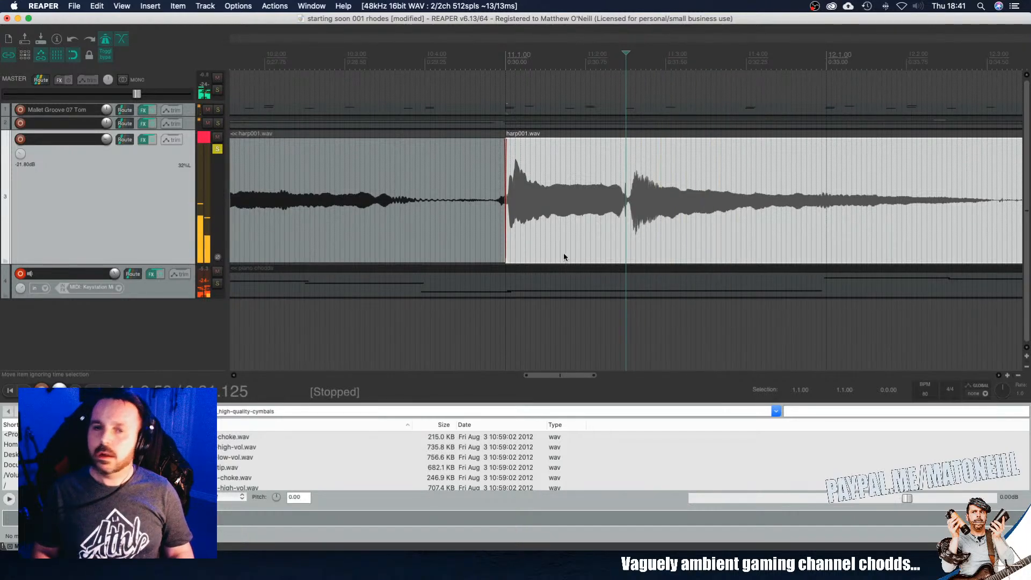
Step: Extend the start of the harp clip at bar 11 back into beat 4 of bar 10, crossfading it with the preceding clip
left_click_drag(506, 245, 484, 237)
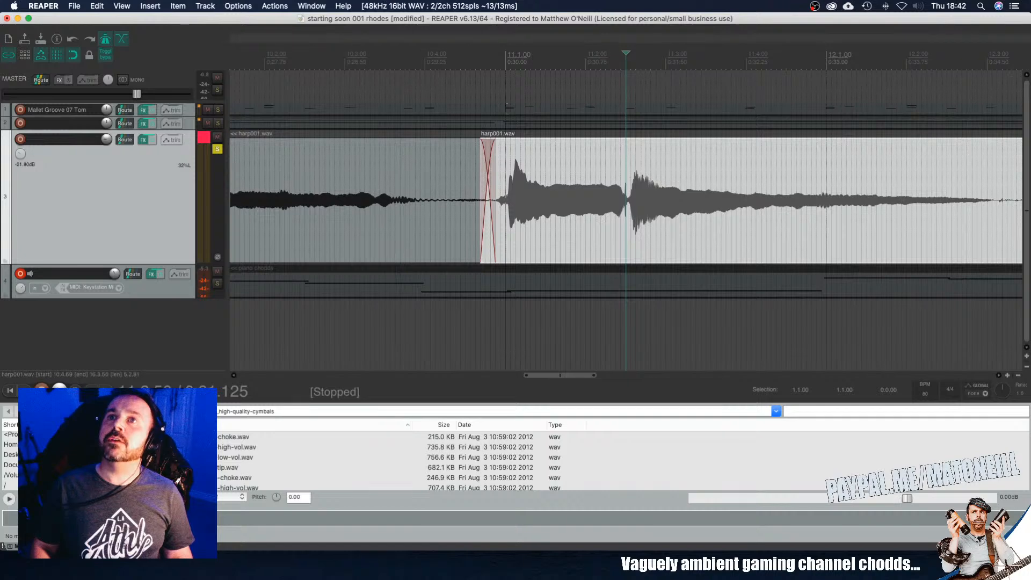
key("super+Tab")
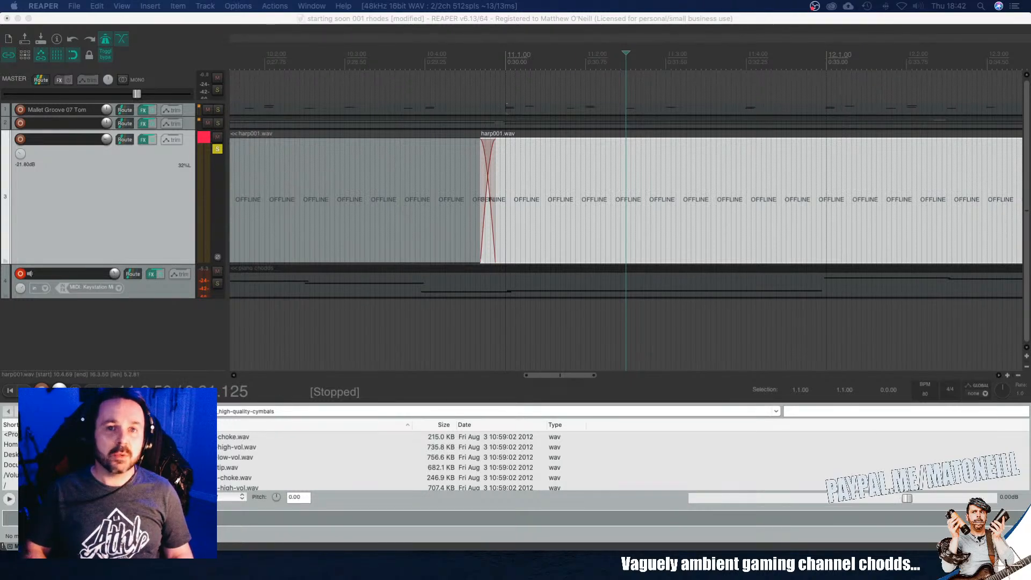
left_click(519, 220)
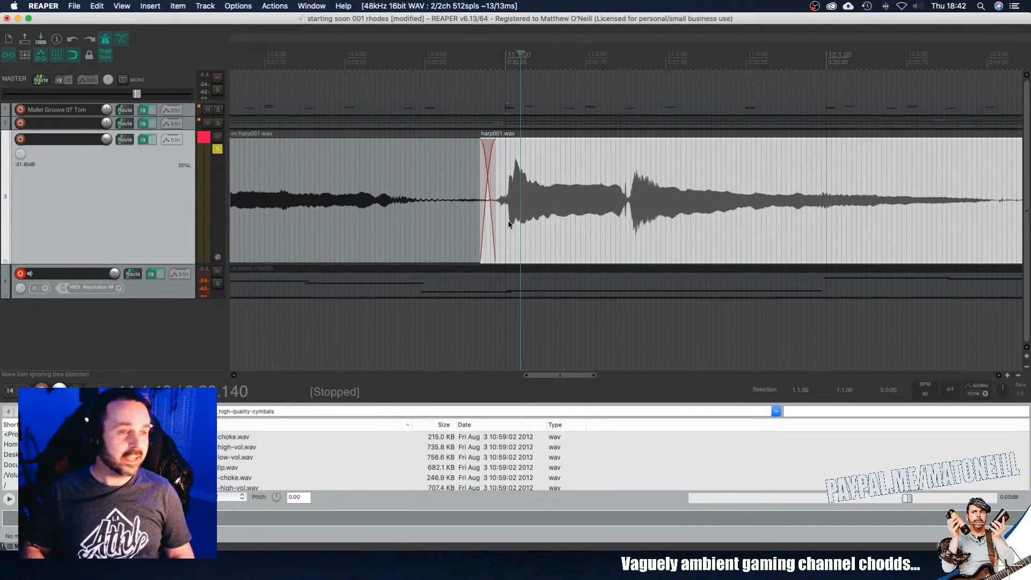
Step: Audition the soloed harp from the end of bar 9 across the crossfade into bar 11
left_click(354, 226)
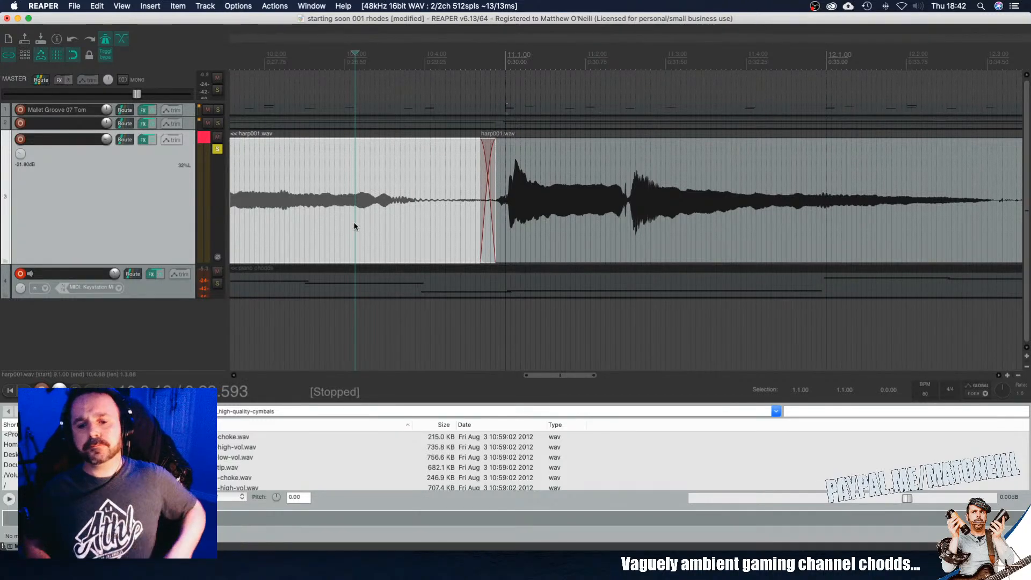
scroll(382, 234, "down", 4)
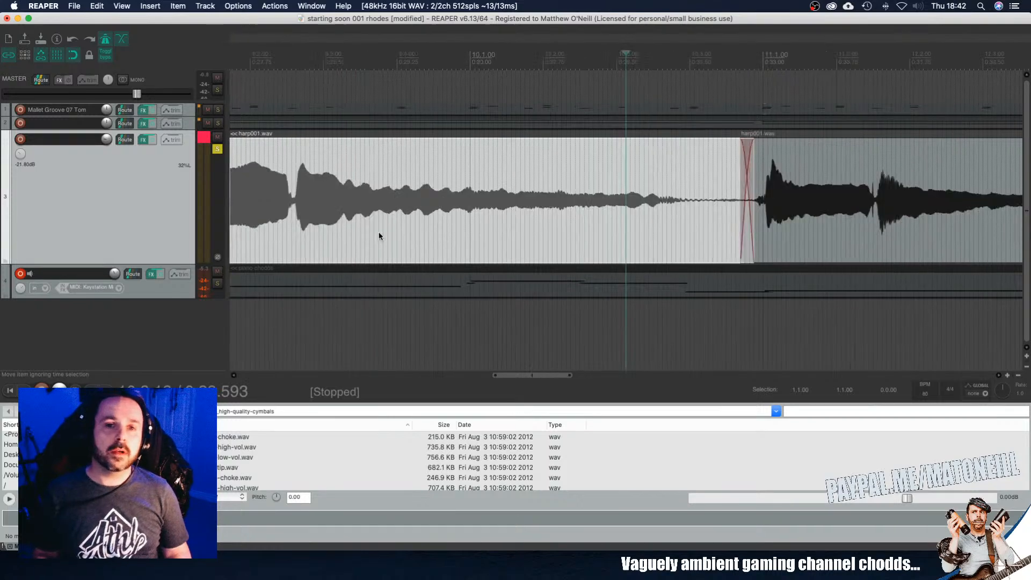
left_click(524, 218)
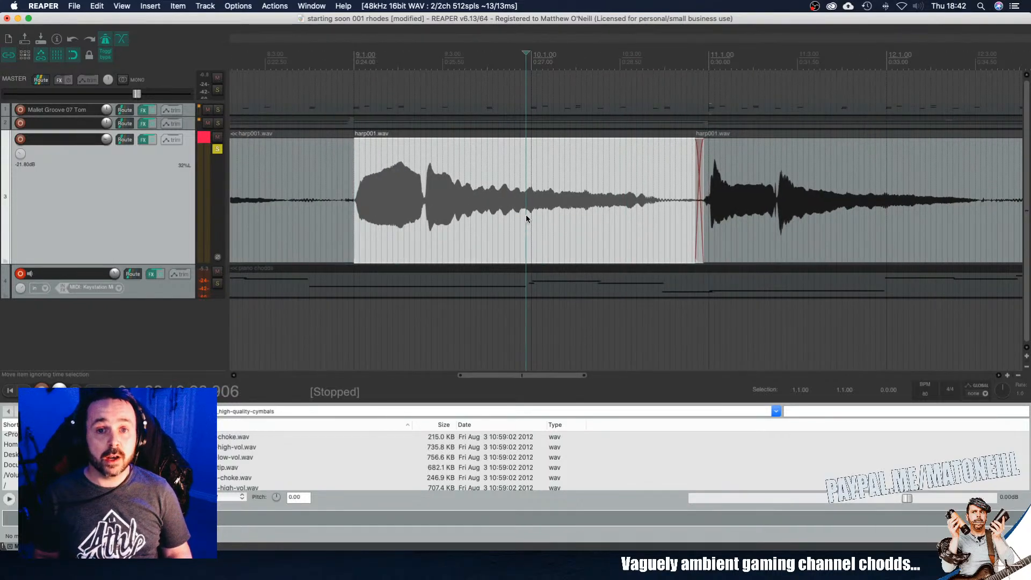
key("space")
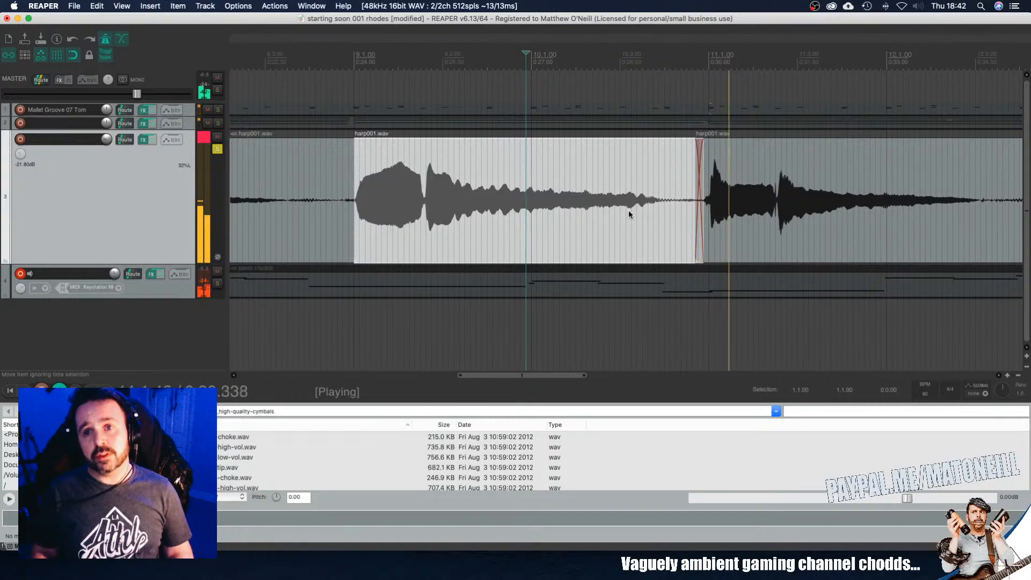
key("space")
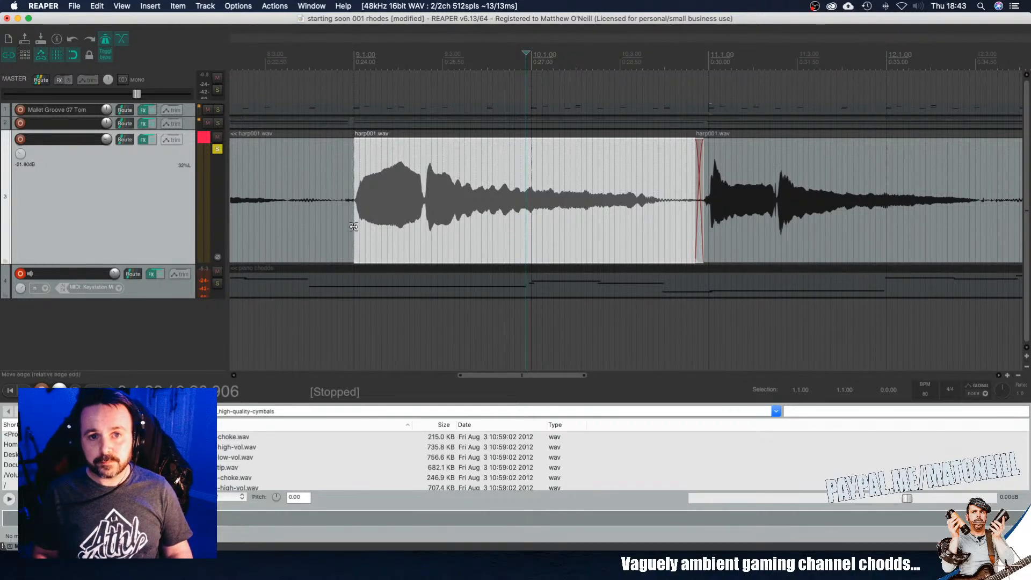
Step: Extend the start of the harp clip at bar 9 back into beat 4 of bar 8, crossfading it with the preceding clip
left_click_drag(354, 226, 343, 227)
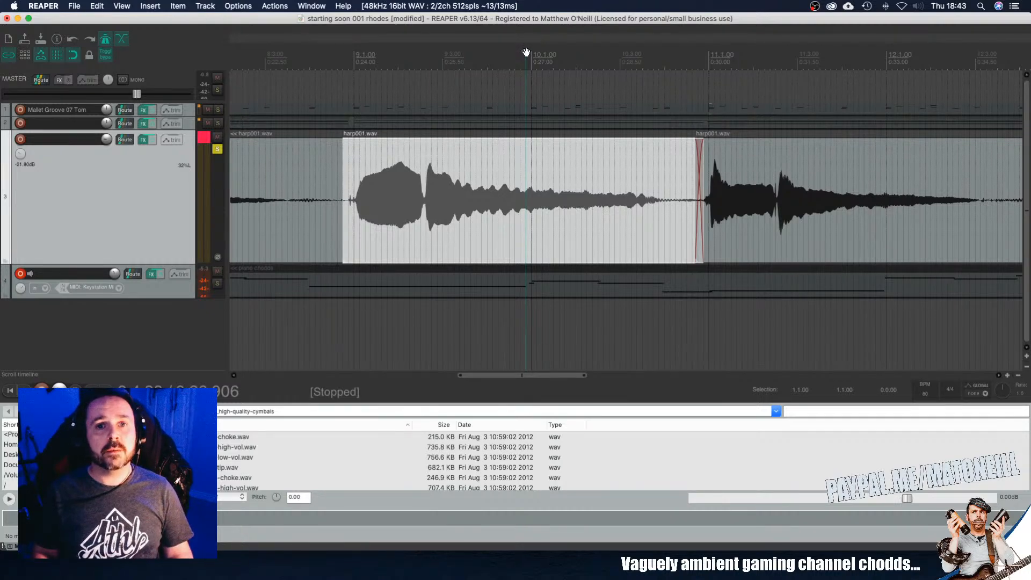
left_click(343, 200)
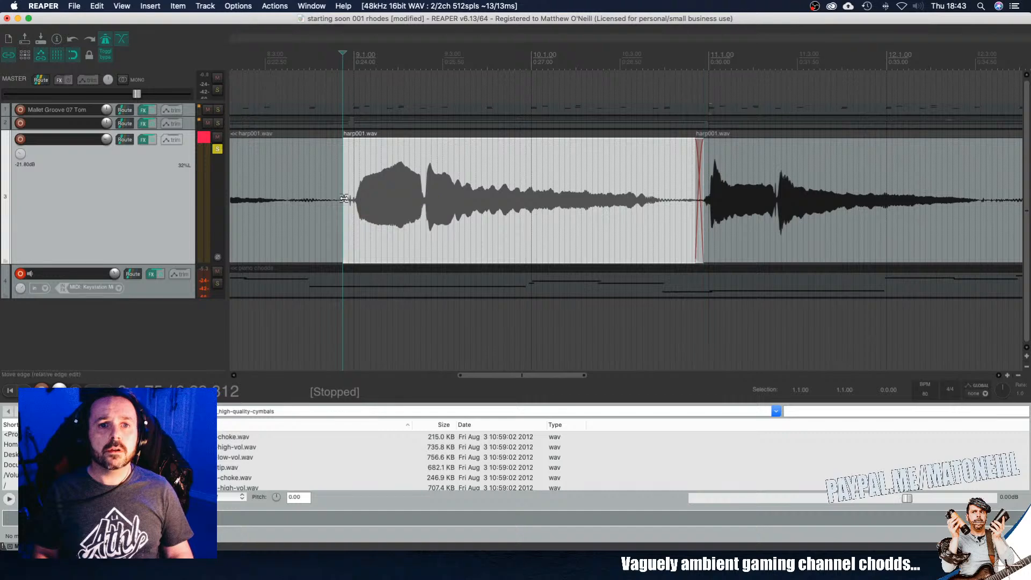
left_click_drag(344, 199, 338, 199)
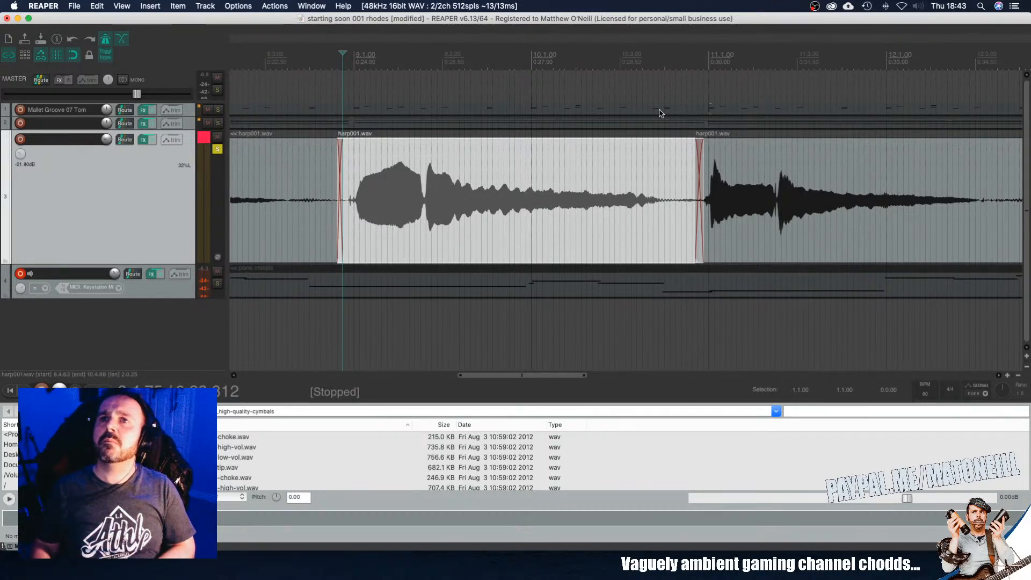
scroll(660, 114, "down", 2)
scroll(661, 113, "left", 5)
scroll(751, 103, "down", 1)
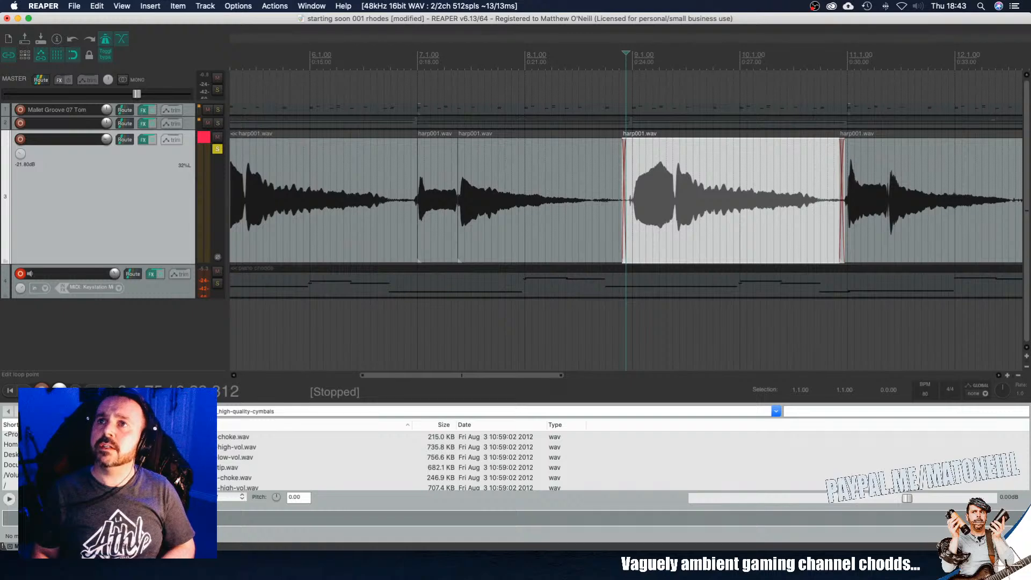
key("super+Tab")
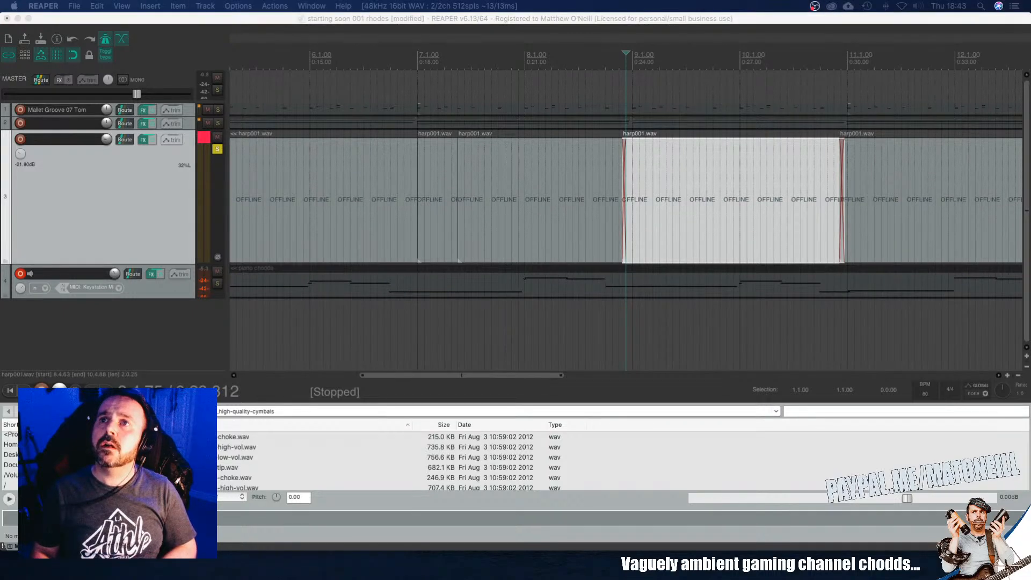
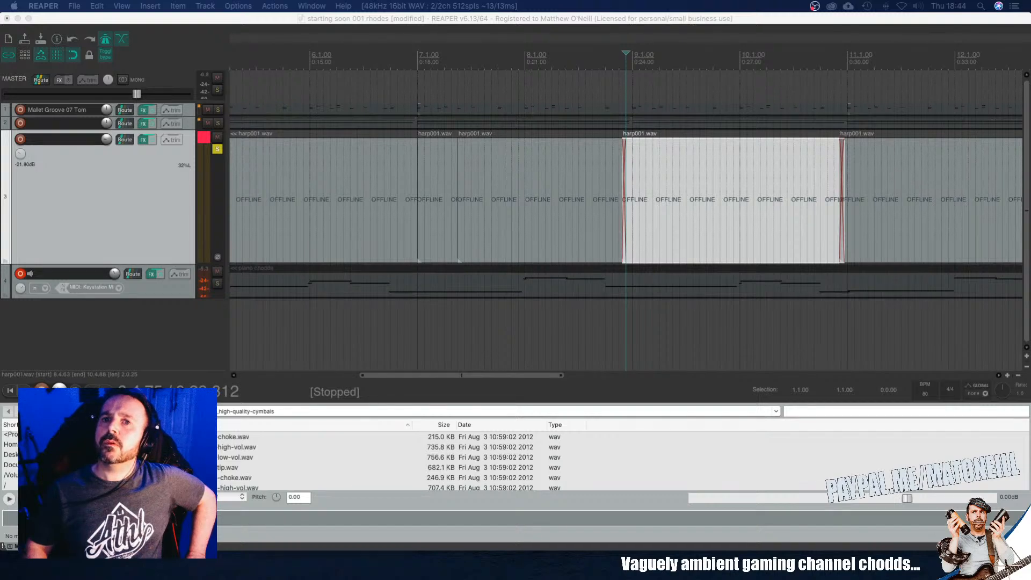
left_click(621, 20)
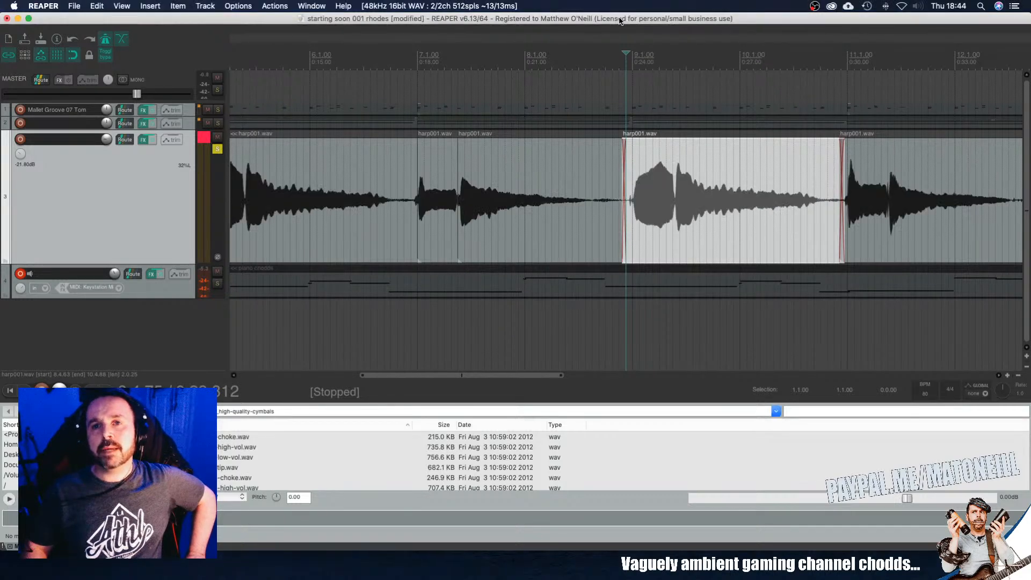
Step: Play the soloed harp from beat 4 of bar 2, and unsolo the track to audition the full mix from the same point
scroll(554, 80, "down", 5)
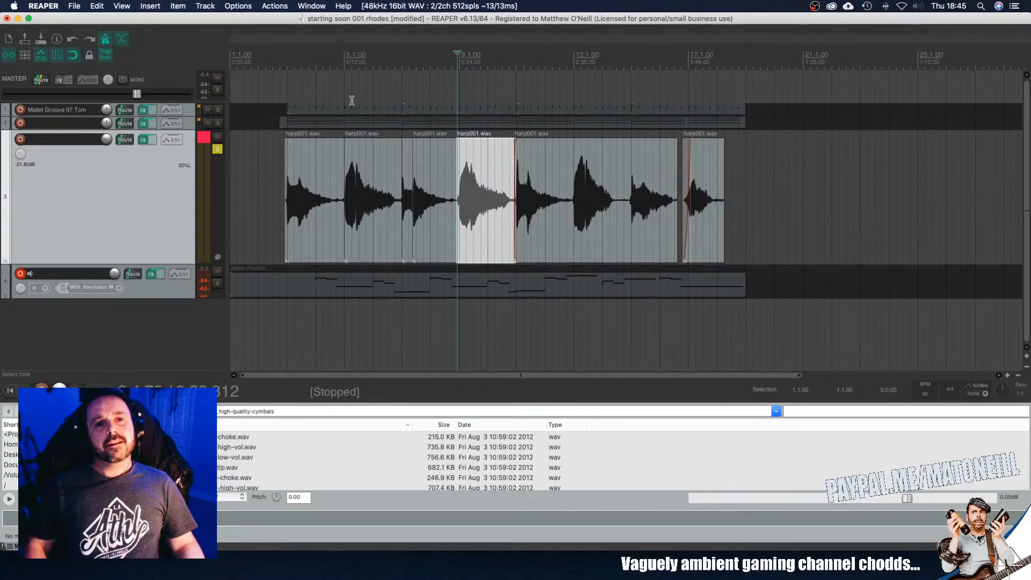
left_click(281, 62)
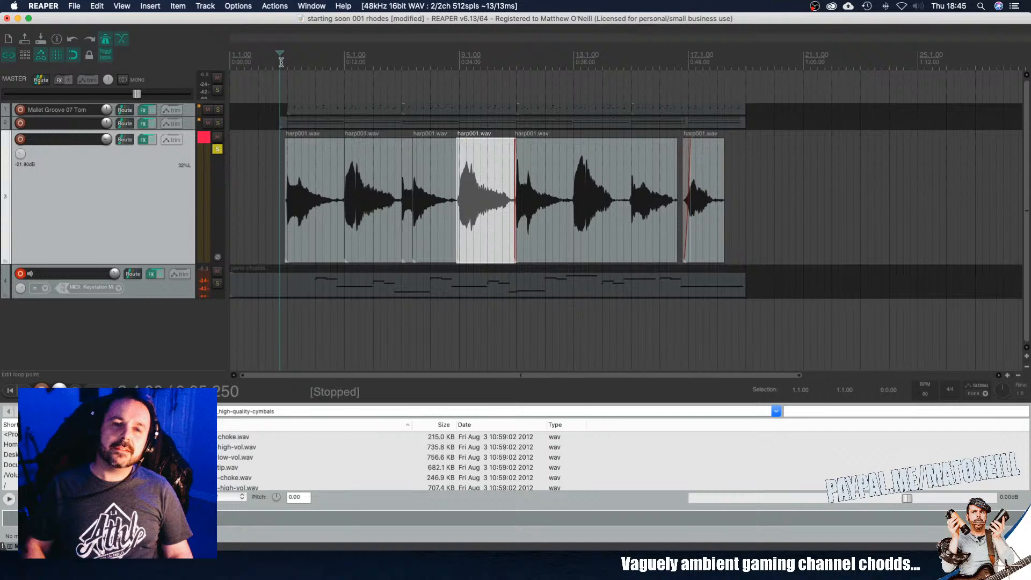
key("space")
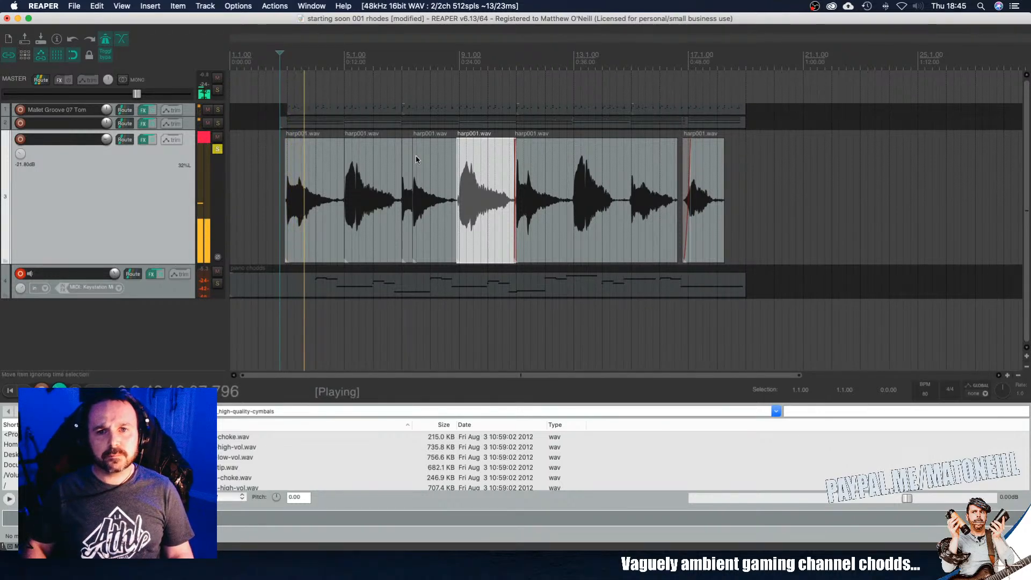
key("space")
left_click(217, 149)
key("space")
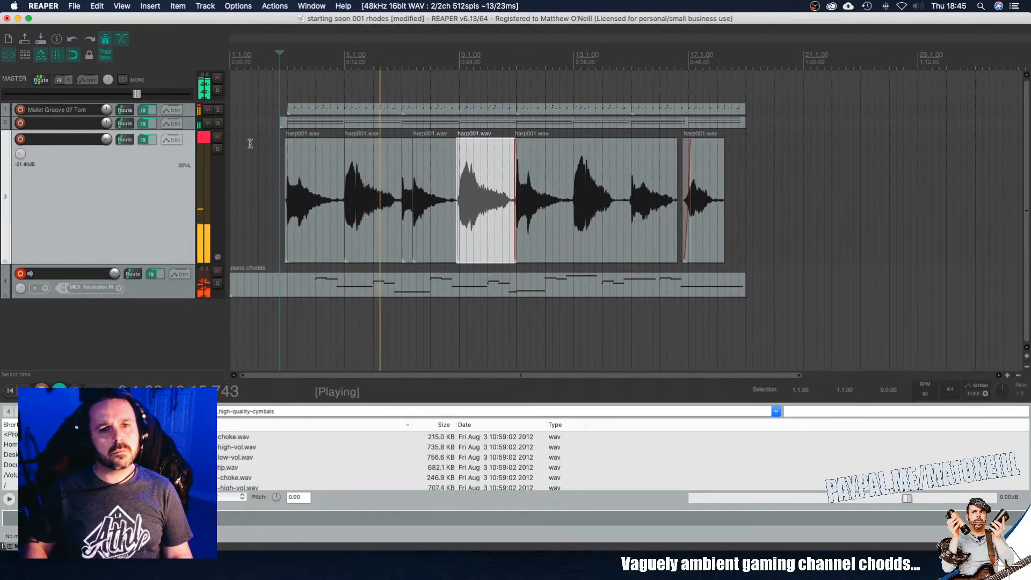
key("space")
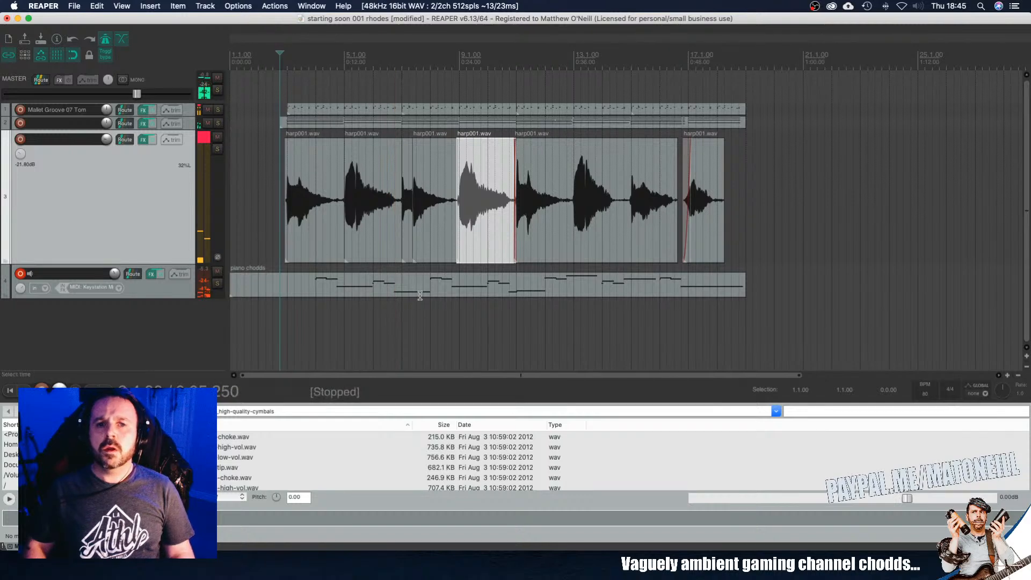
Step: Set the pitch adjustment of the "piano chodds" item to 12 semitones in its item properties
double_click(420, 288)
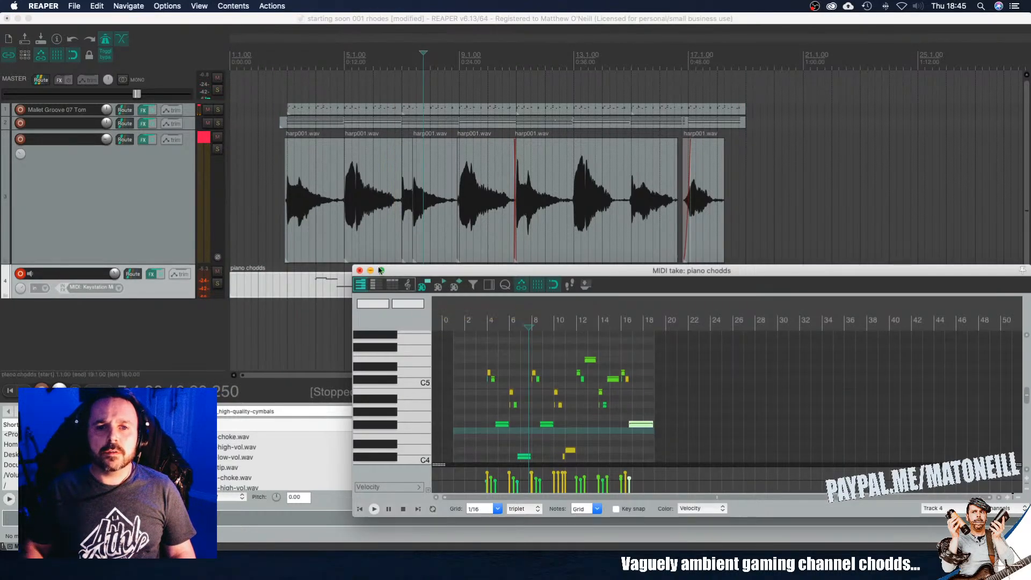
left_click(359, 270)
right_click(421, 281)
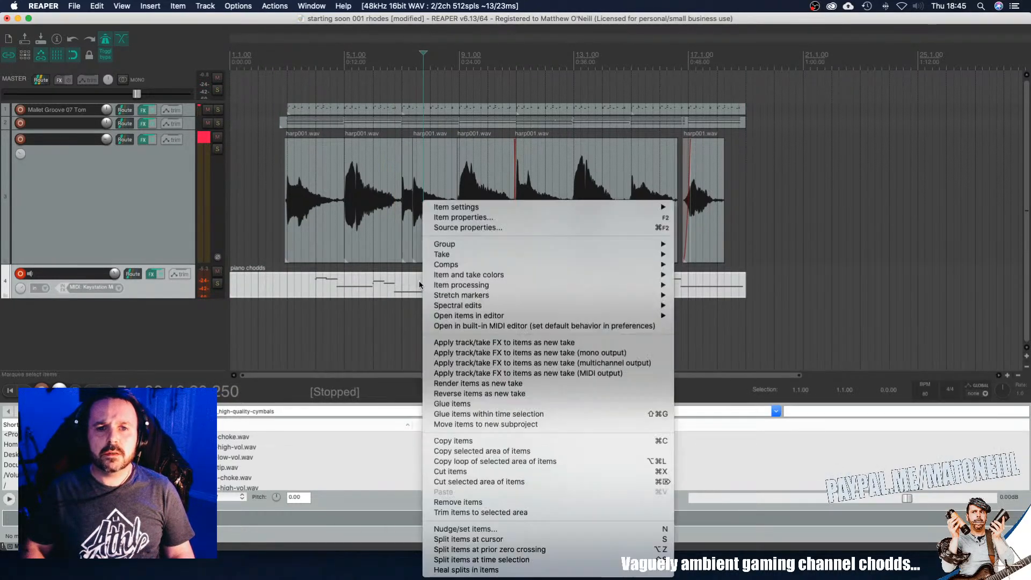
mouse_move(469, 205)
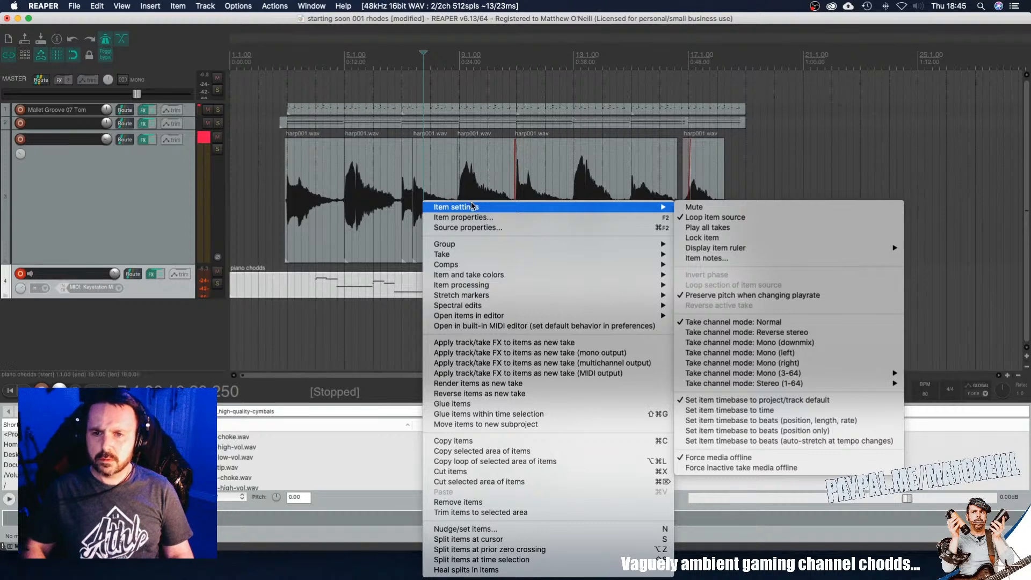
left_click(474, 218)
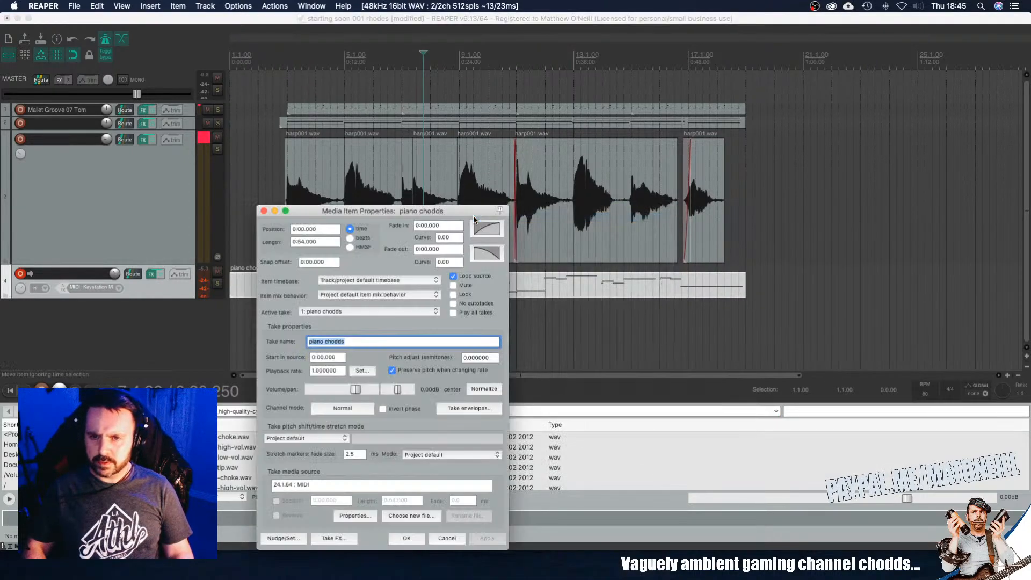
left_click(464, 358)
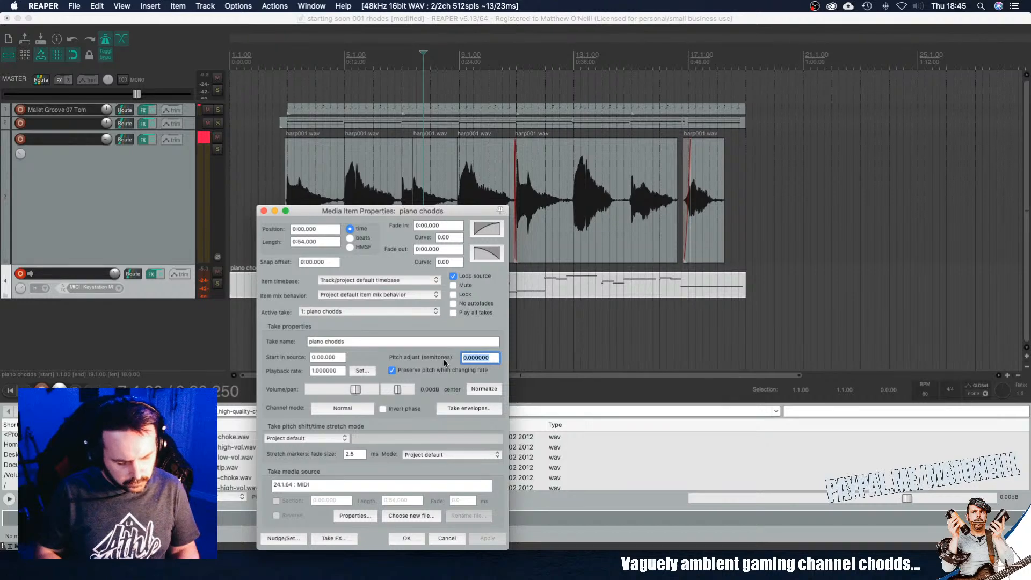
type("12")
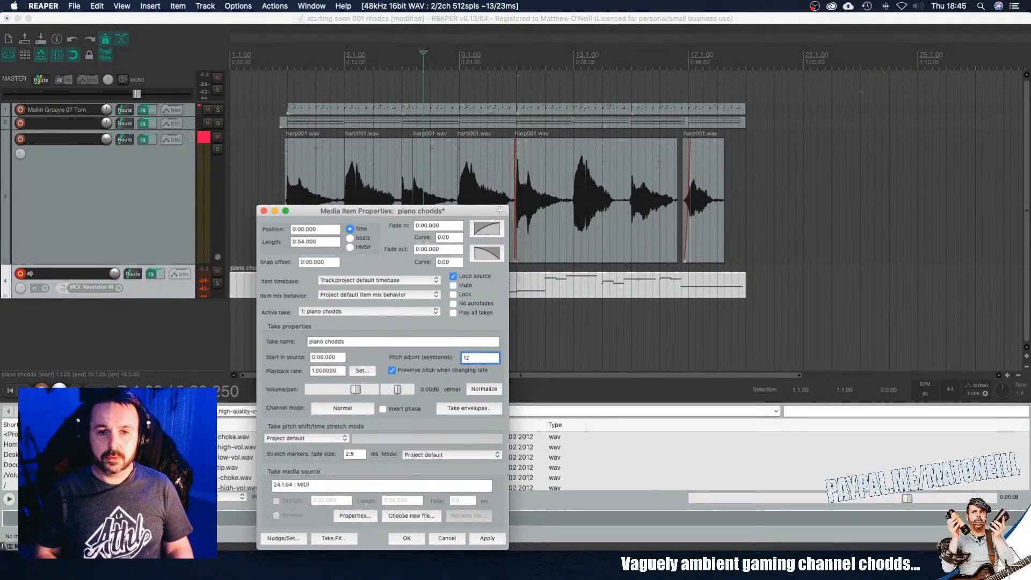
key("Return")
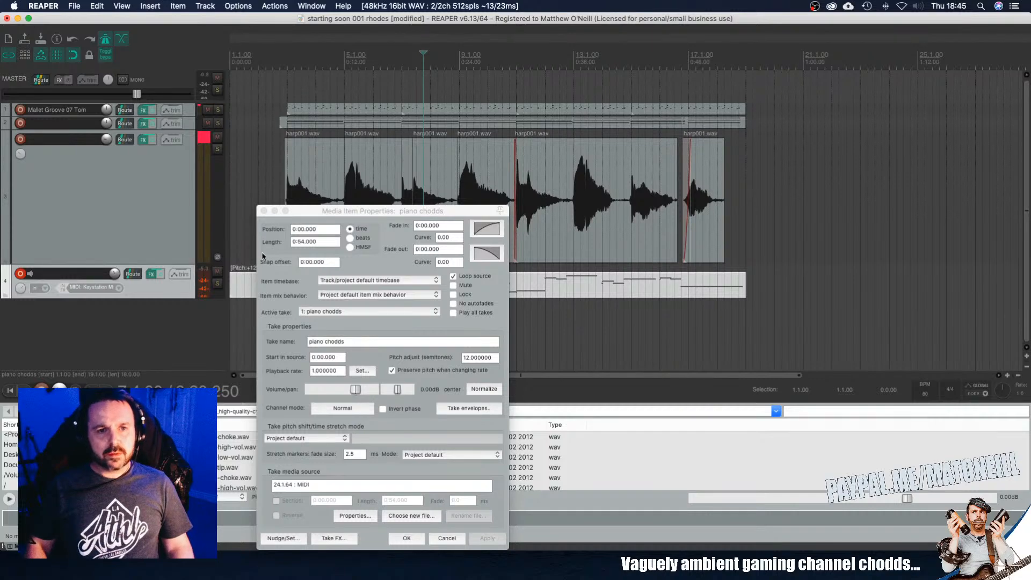
left_click(264, 212)
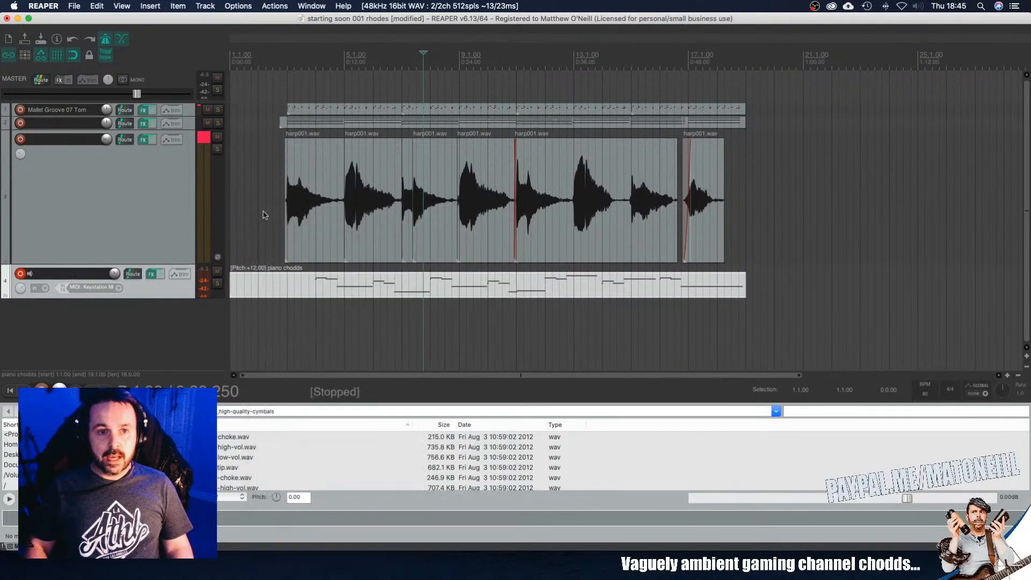
Step: Audition the full mix with the transposed piano from bar 3, and restart playback from the middle of bar 5
left_click(294, 280)
key("space")
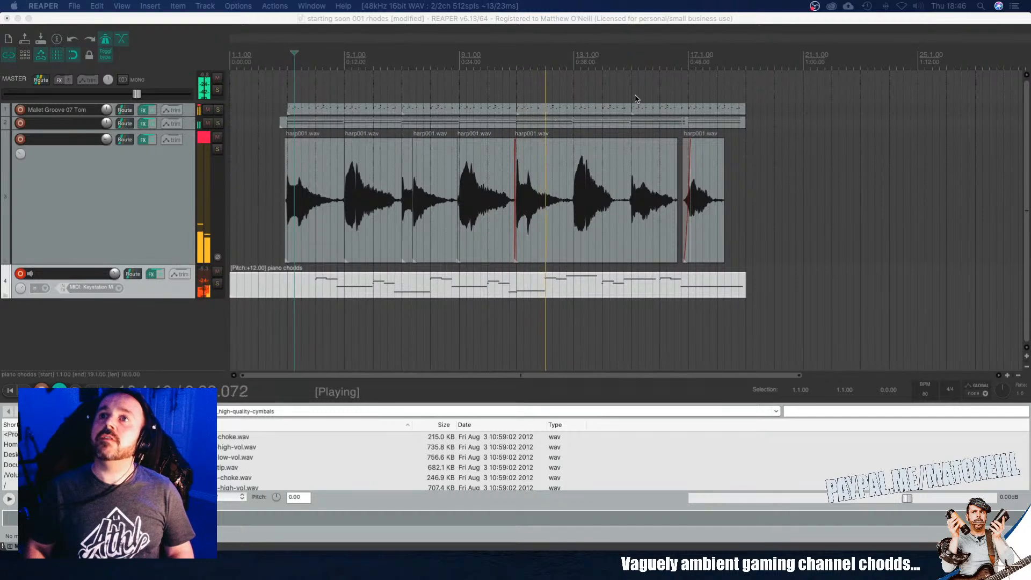
left_click(359, 59)
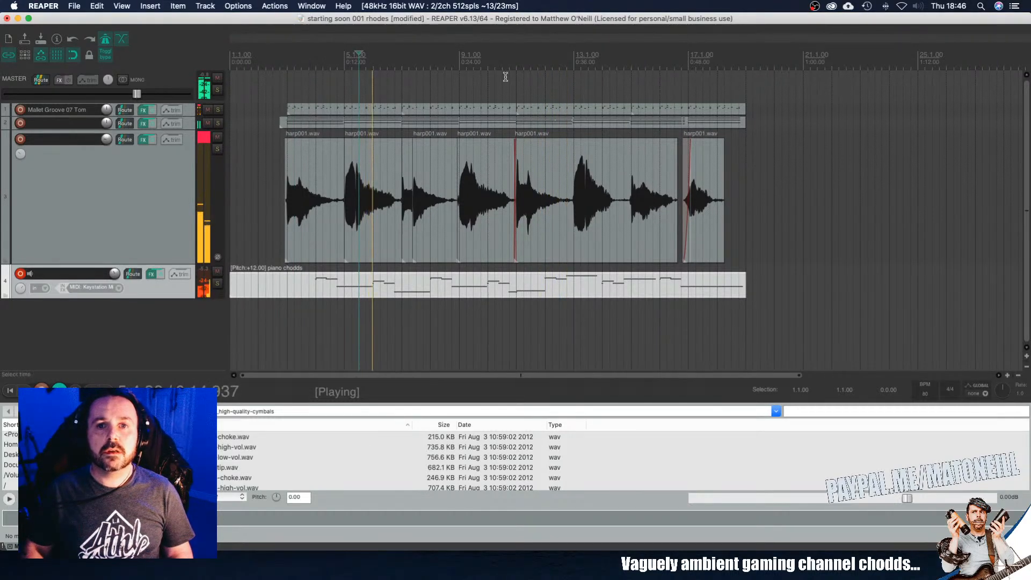
Step: Audition the full mix from beat 4 of bar 10 and again from beat 4 of bar 17, near the final harp clip's end
left_click(508, 55)
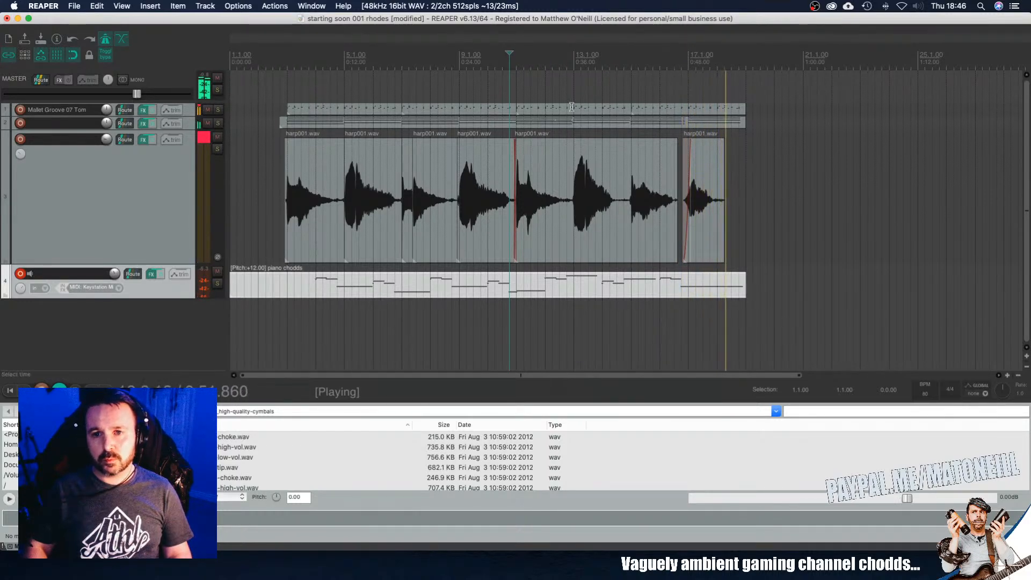
key("space")
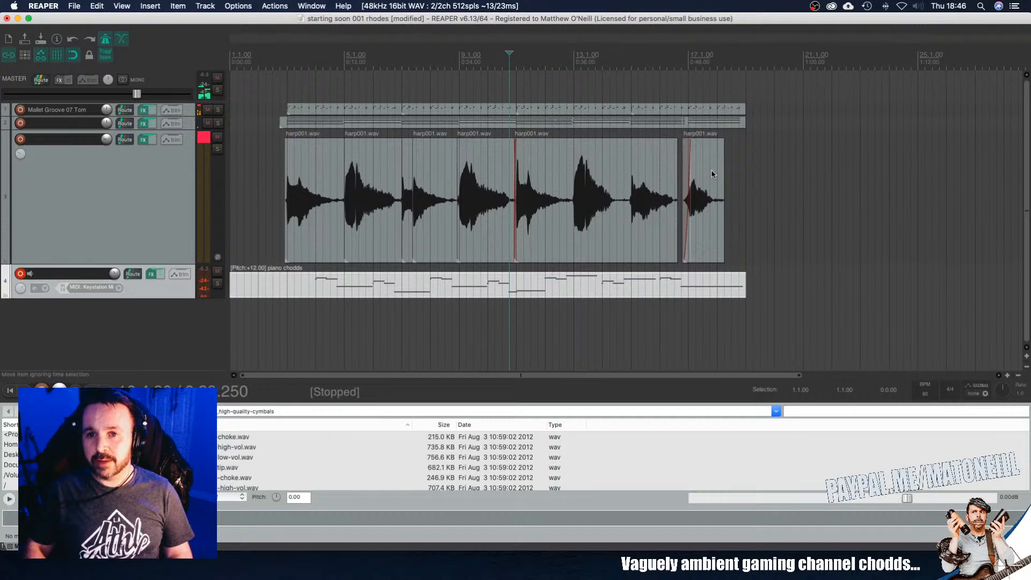
left_click(709, 174)
key("space")
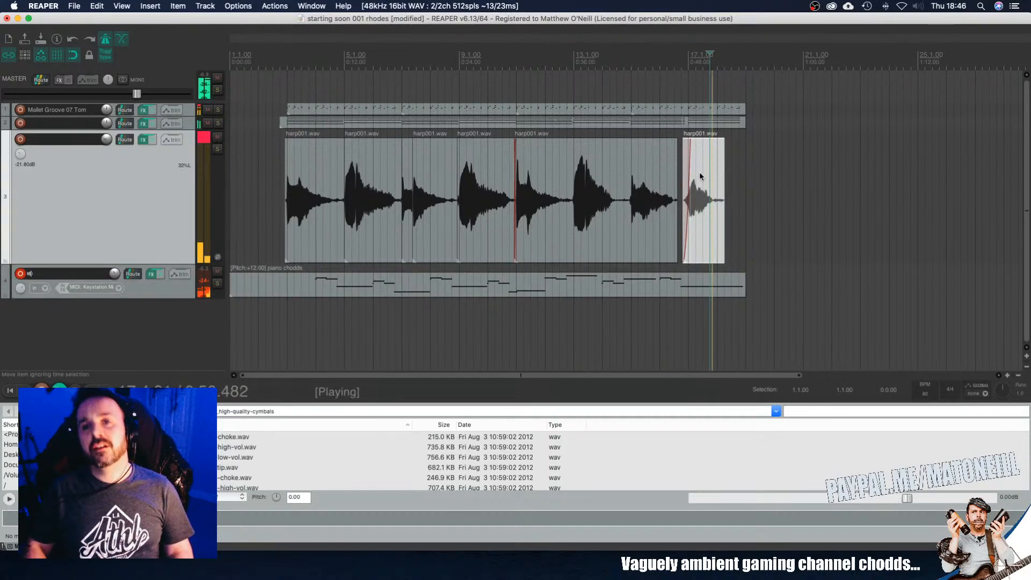
key("space")
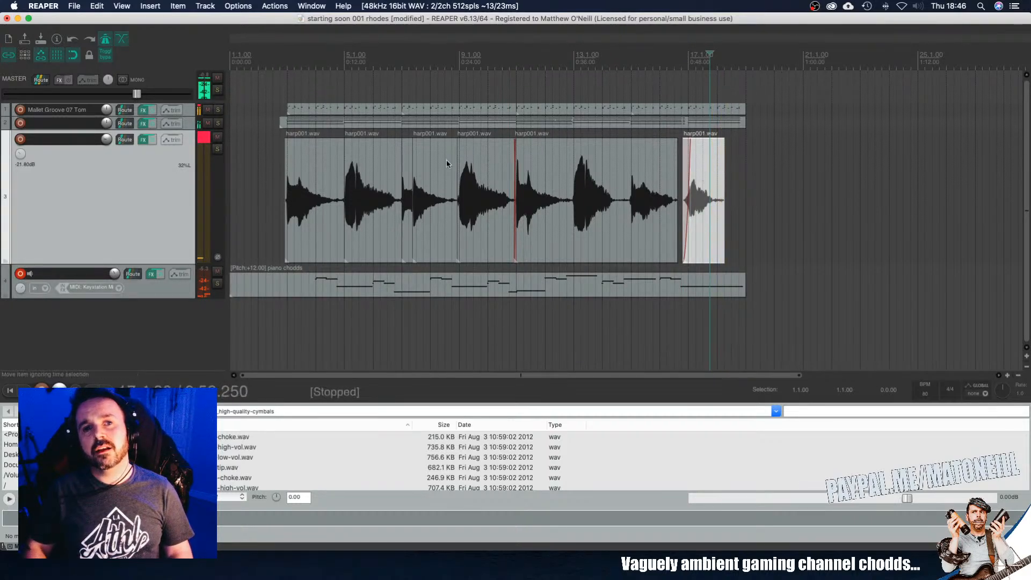
Step: Solo the harp track and listen to the tail of its final clip on its own
left_click(216, 149)
key("space")
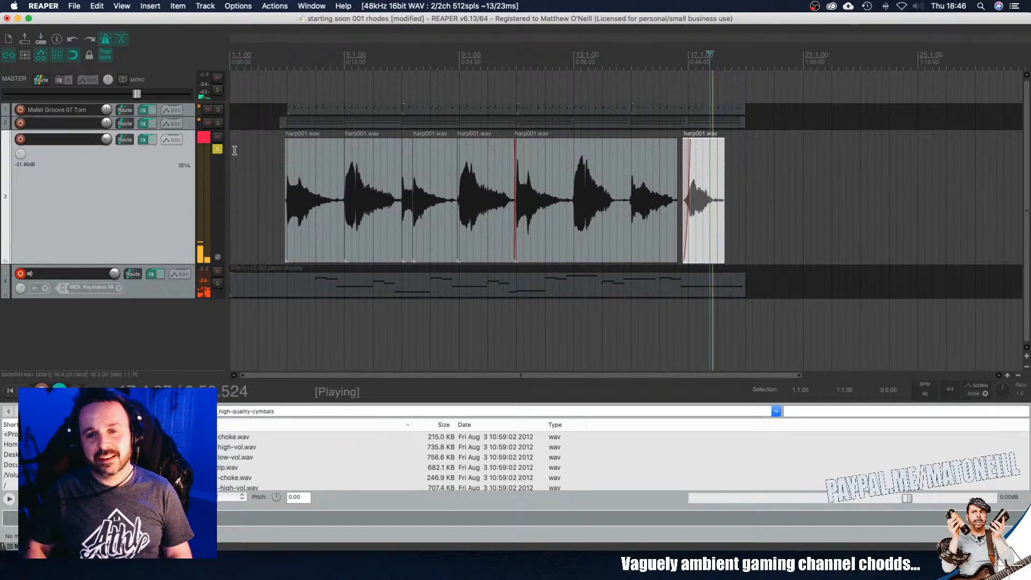
key("space")
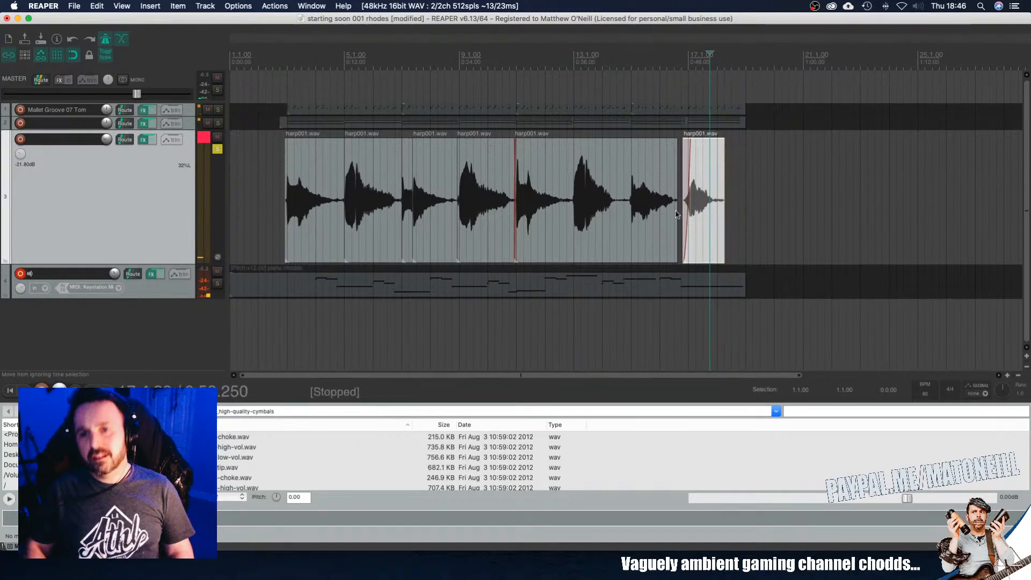
Step: Trim the end of the final harp clip back to bar 18 and give it a short fade-out
scroll(722, 211, "up", 2)
scroll(723, 211, "up", 4)
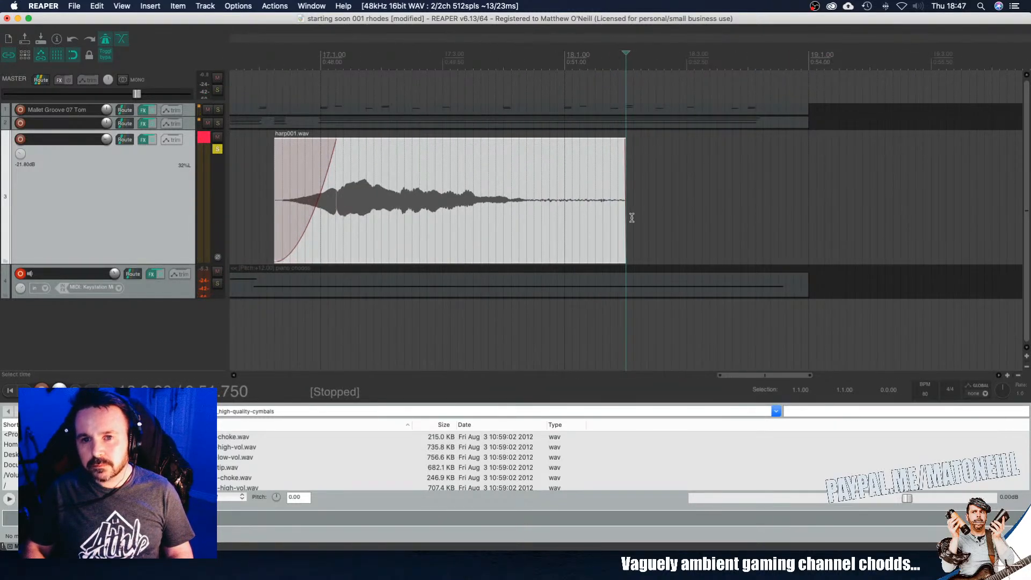
left_click_drag(626, 219, 564, 225)
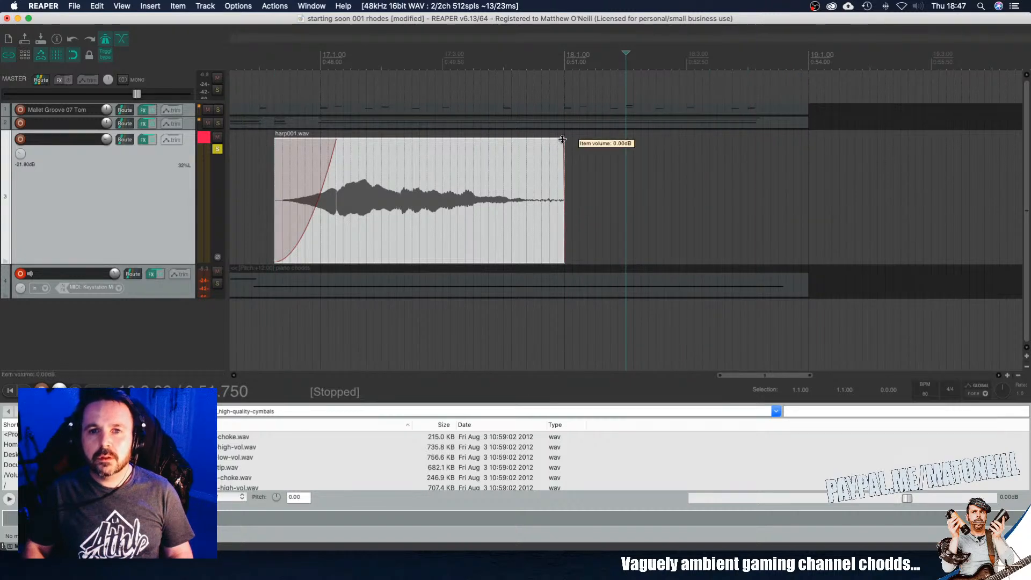
left_click_drag(561, 140, 517, 142)
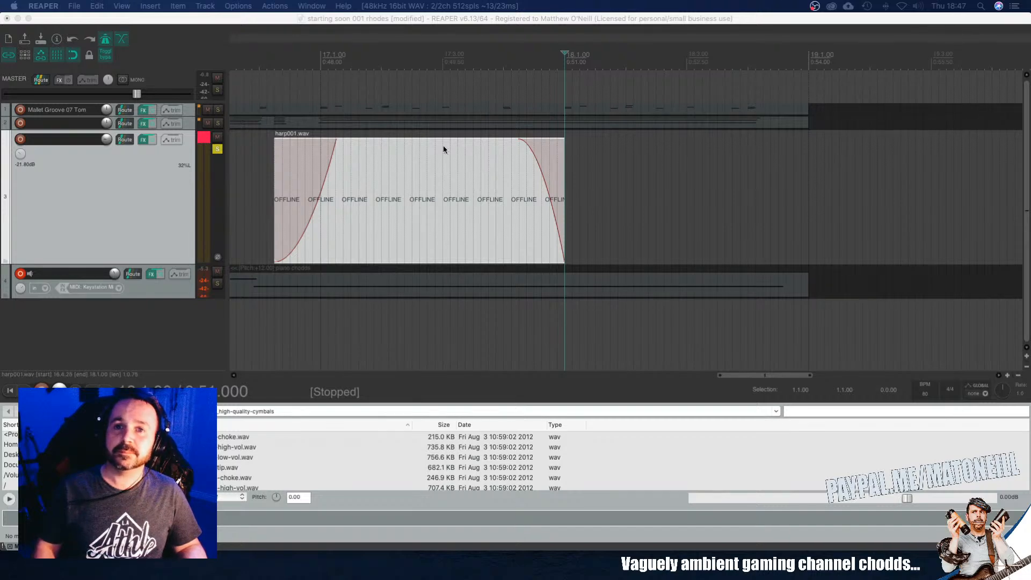
Step: Solo the piano track instead of the harp and play it from beat 3 of bar 16
left_click(275, 213)
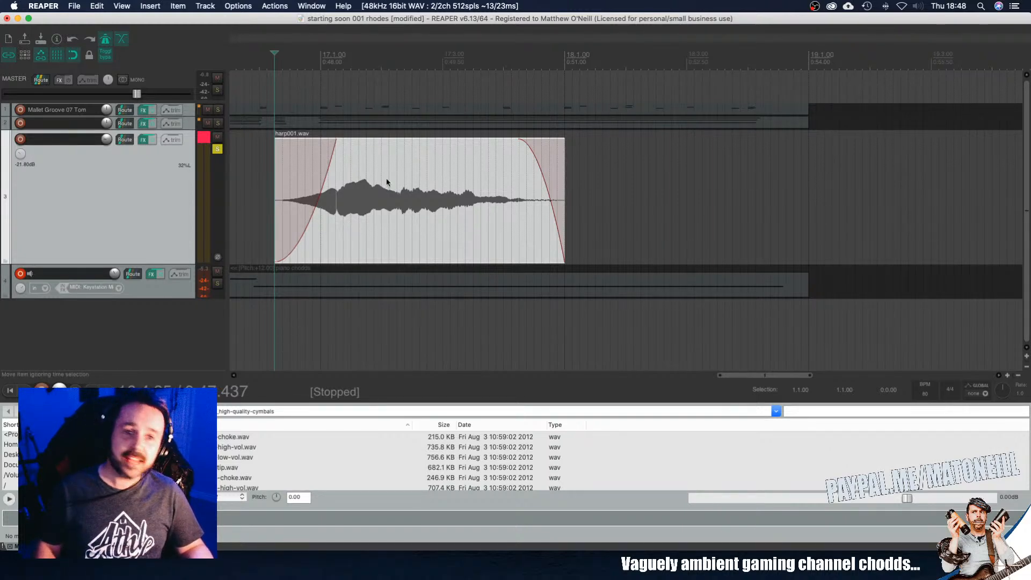
left_click(217, 283)
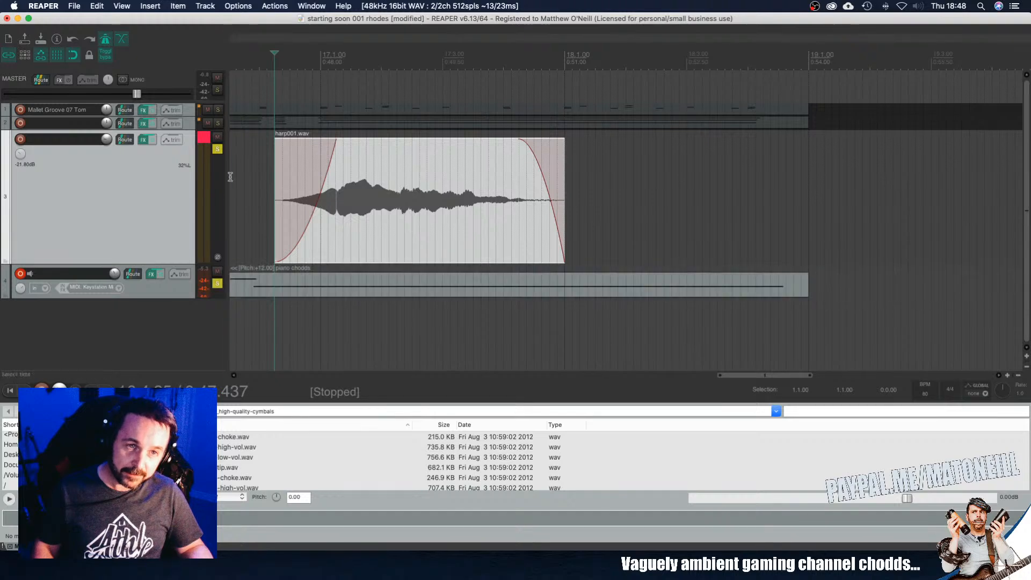
left_click(217, 149)
left_click(236, 306)
key("space")
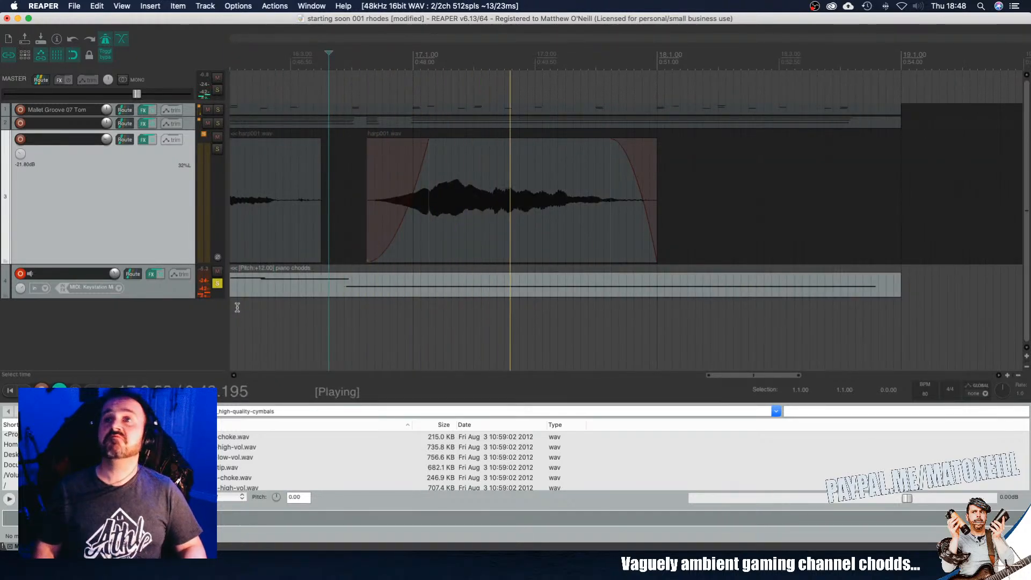
key("space")
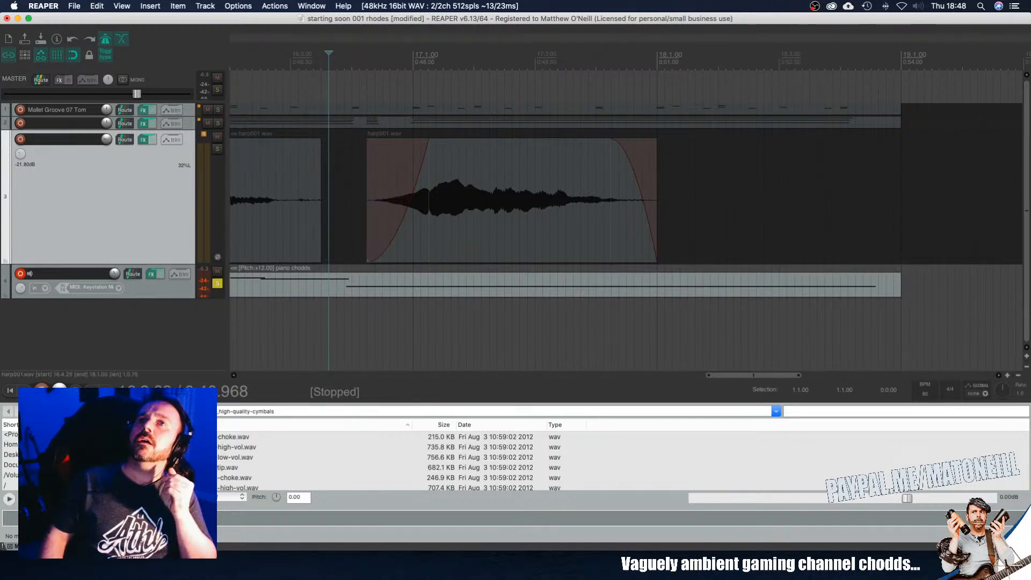
Step: Unsolo the piano track to restore the full mix
key("super+Tab")
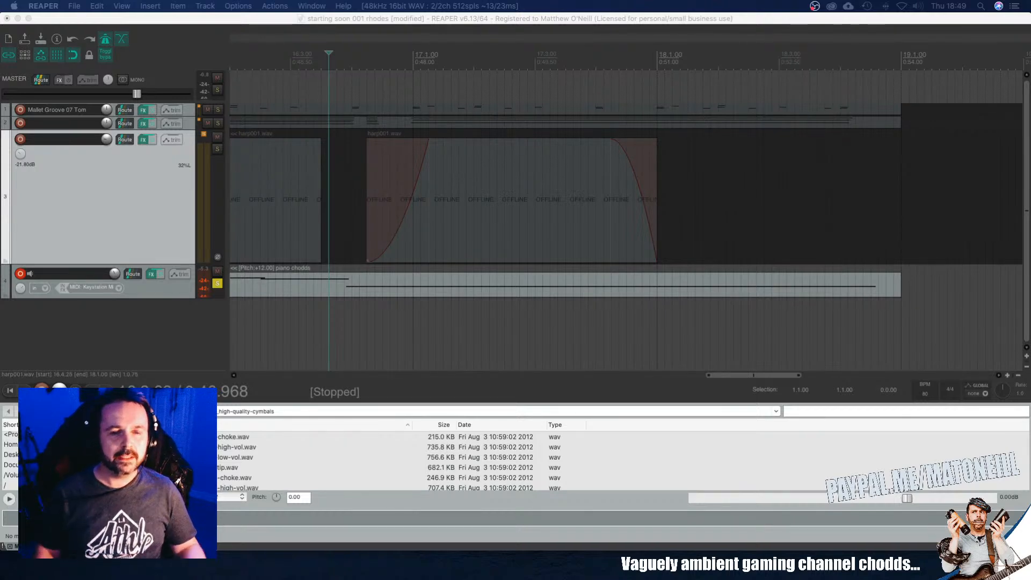
scroll(534, 237, "down", 5)
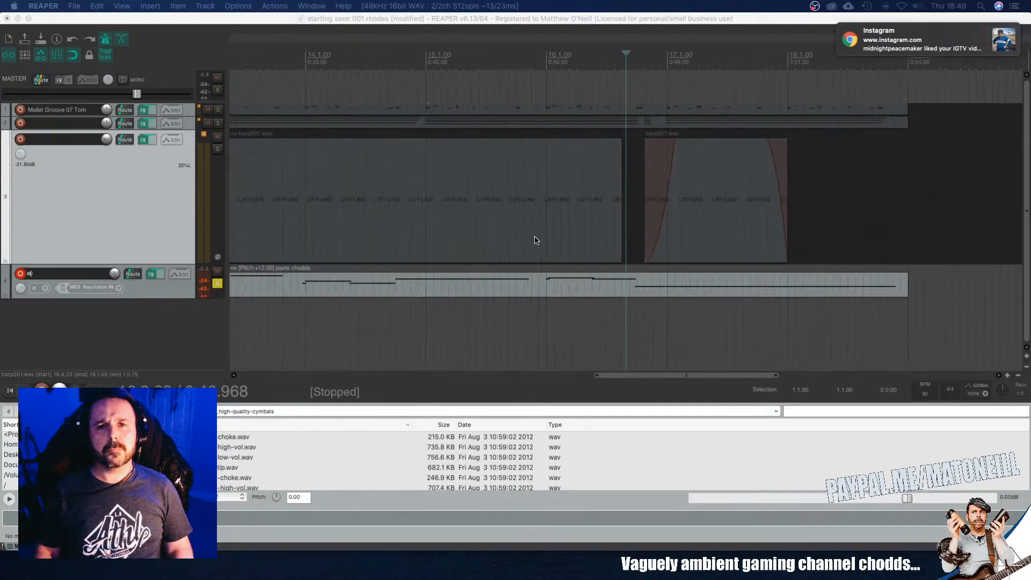
scroll(534, 240, "down", 3)
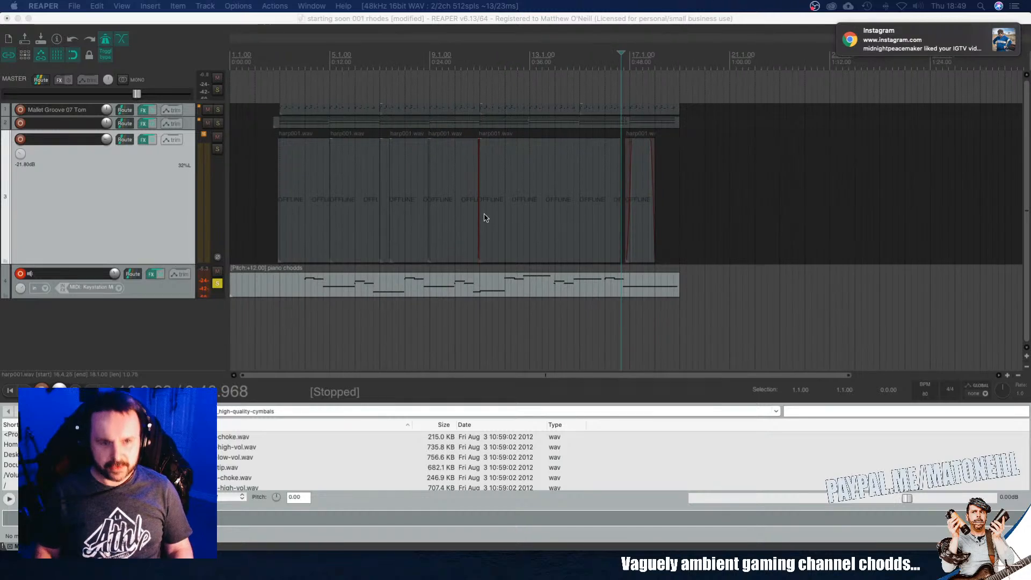
left_click(218, 285)
Step: Add a short fade-in to the start of the first harp clip, ending at bar 3
left_click(279, 204)
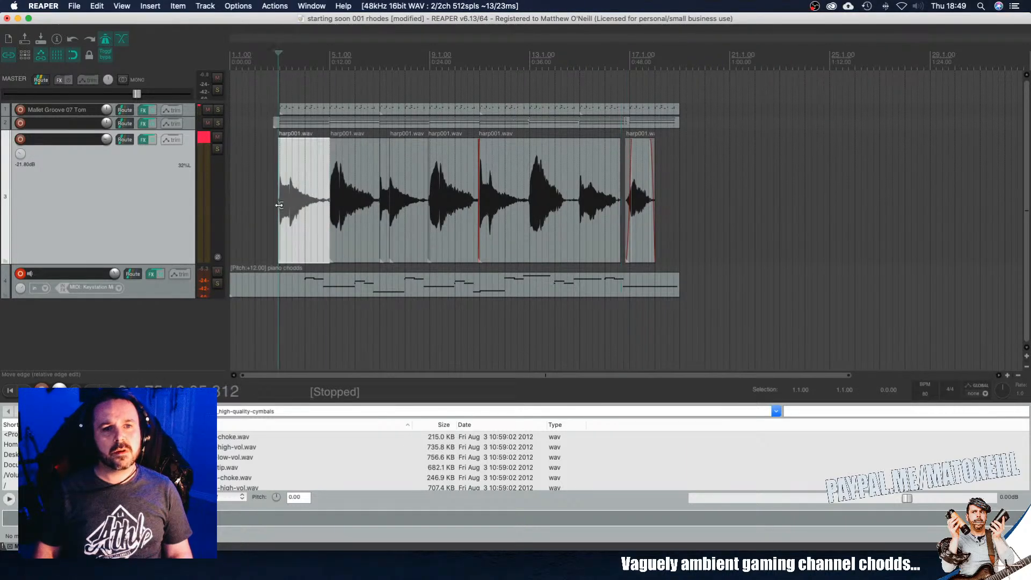
scroll(279, 205, "up", 10)
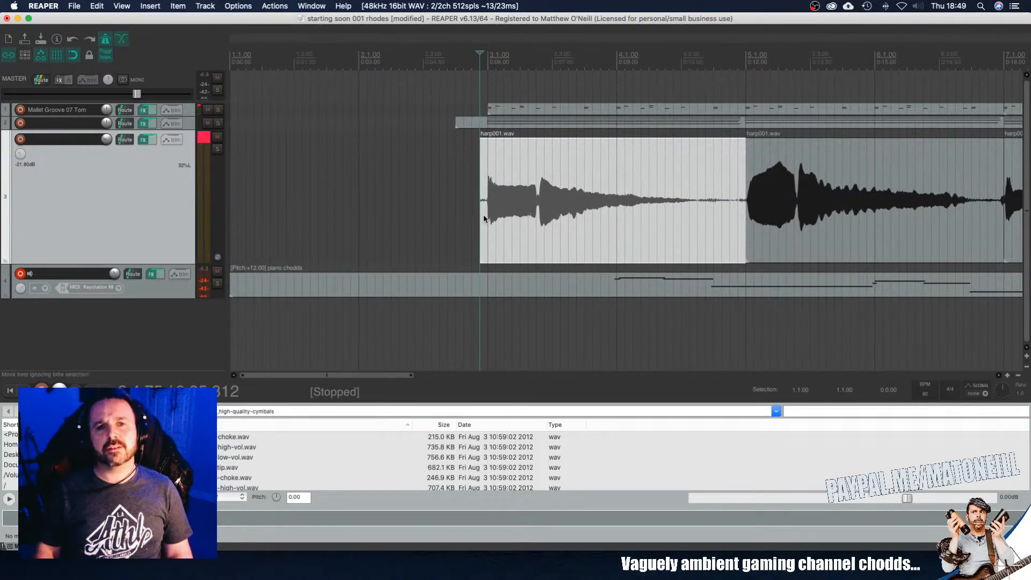
scroll(483, 218, "up", 5)
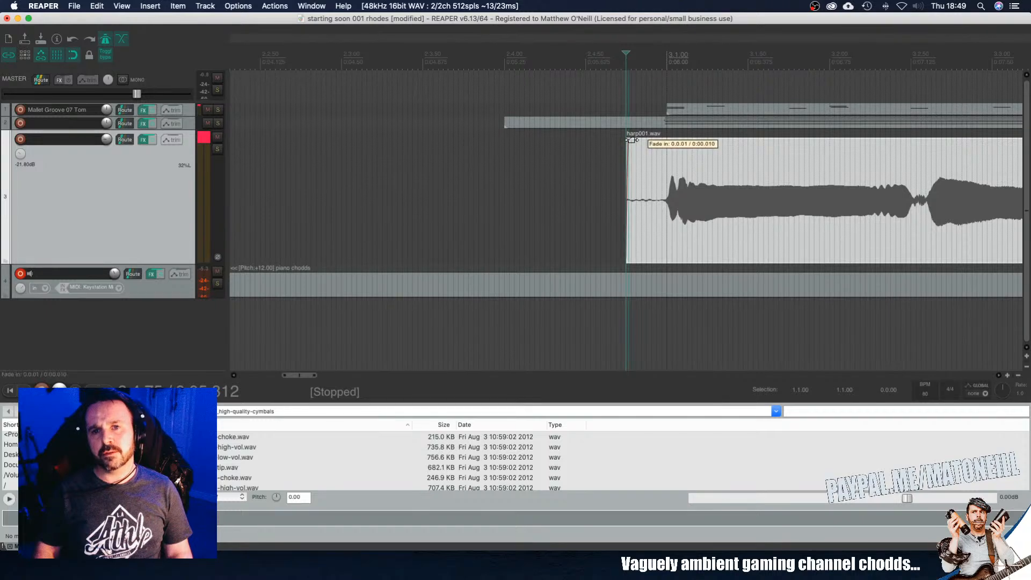
left_click_drag(631, 139, 671, 146)
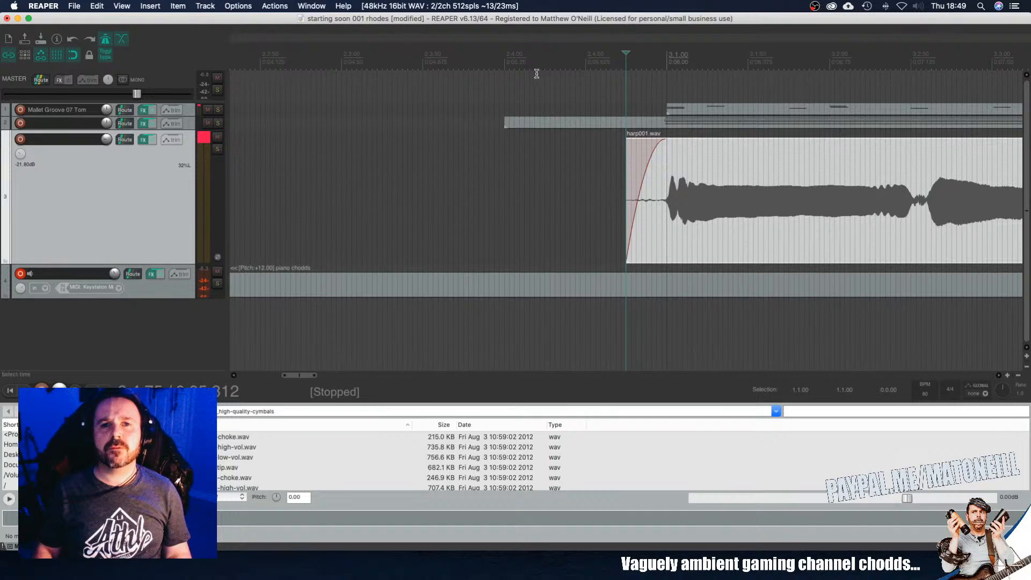
Step: Audition the full mix from beat 3 of bar 2, and restart playback from just before beat 4
left_click(428, 64)
key("space")
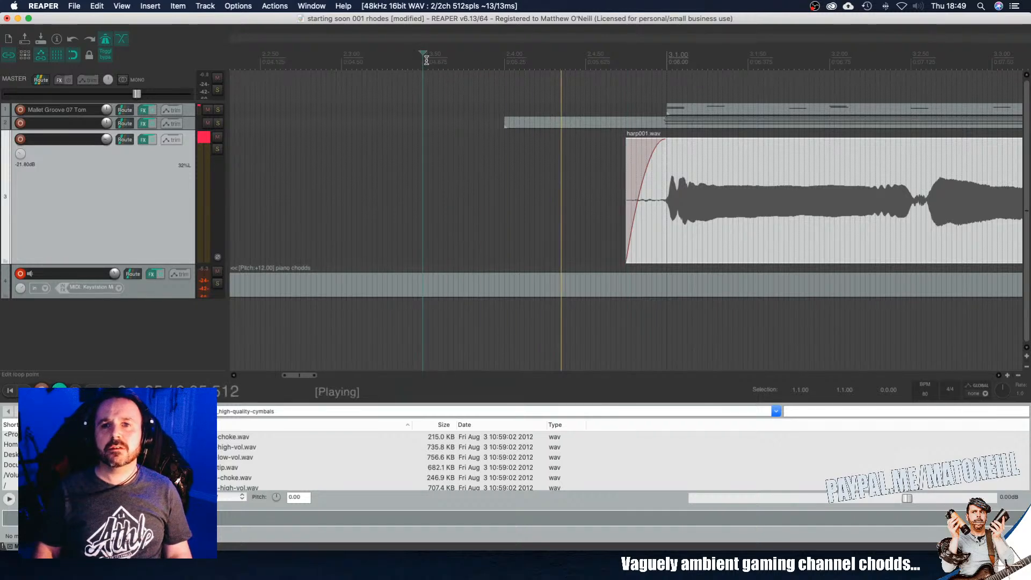
key("space")
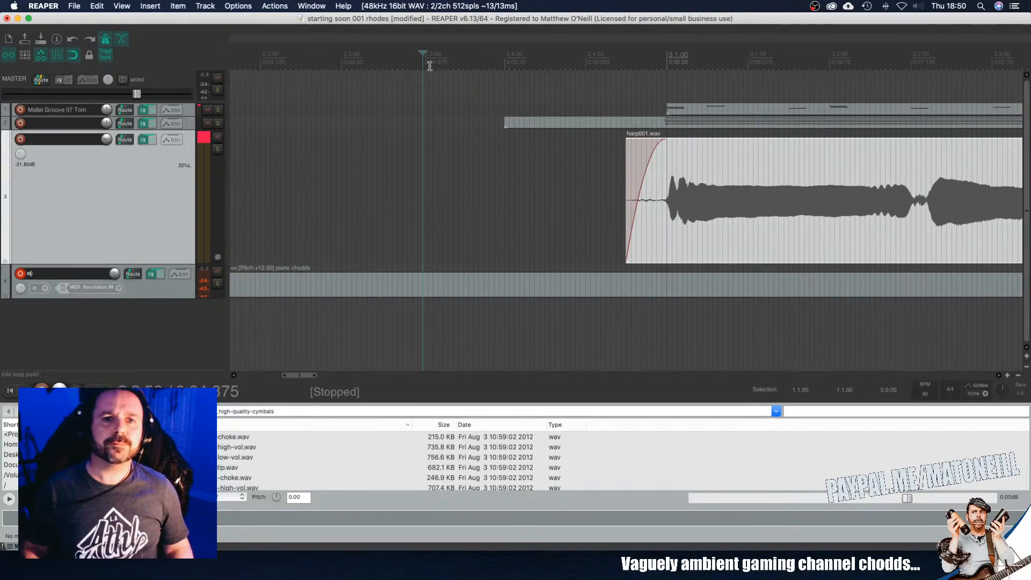
left_click(498, 60)
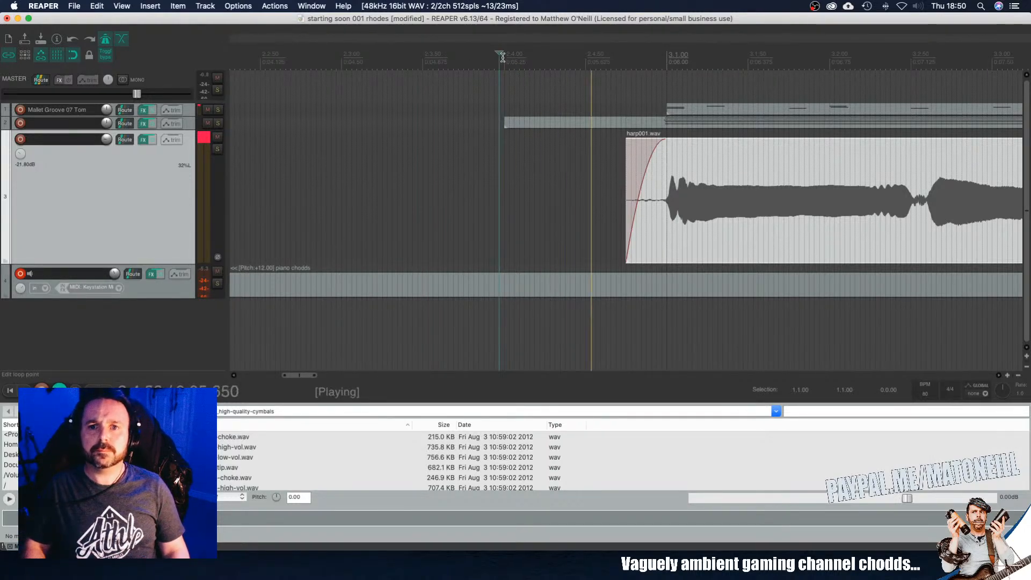
scroll(527, 247, "down", 5)
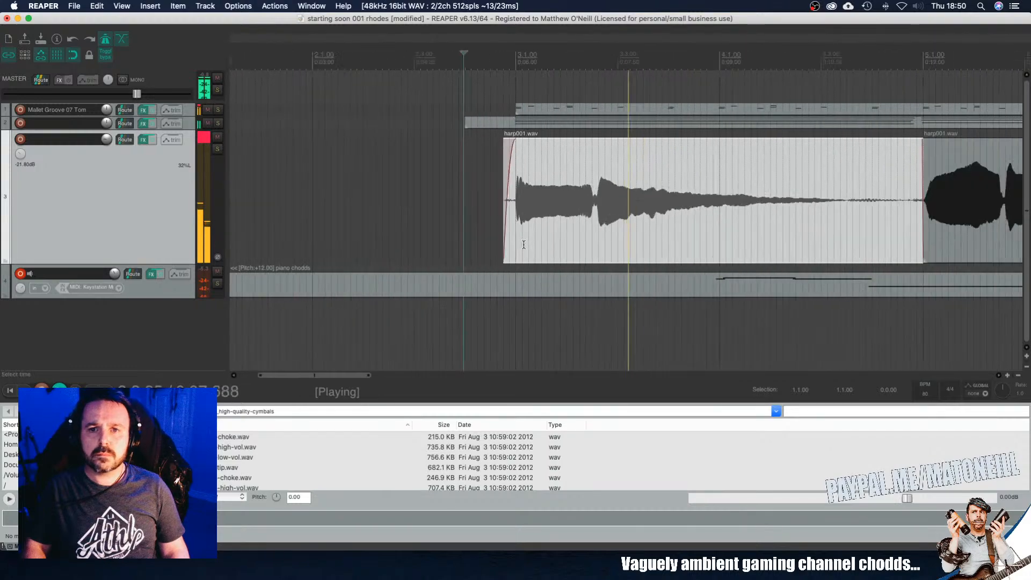
scroll(526, 247, "down", 1)
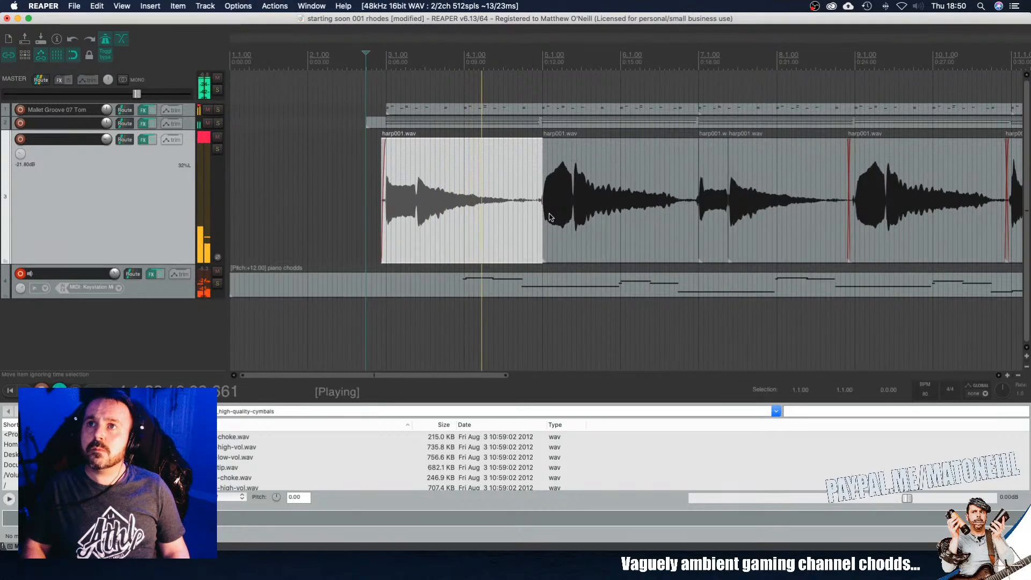
scroll(550, 216, "down", 1)
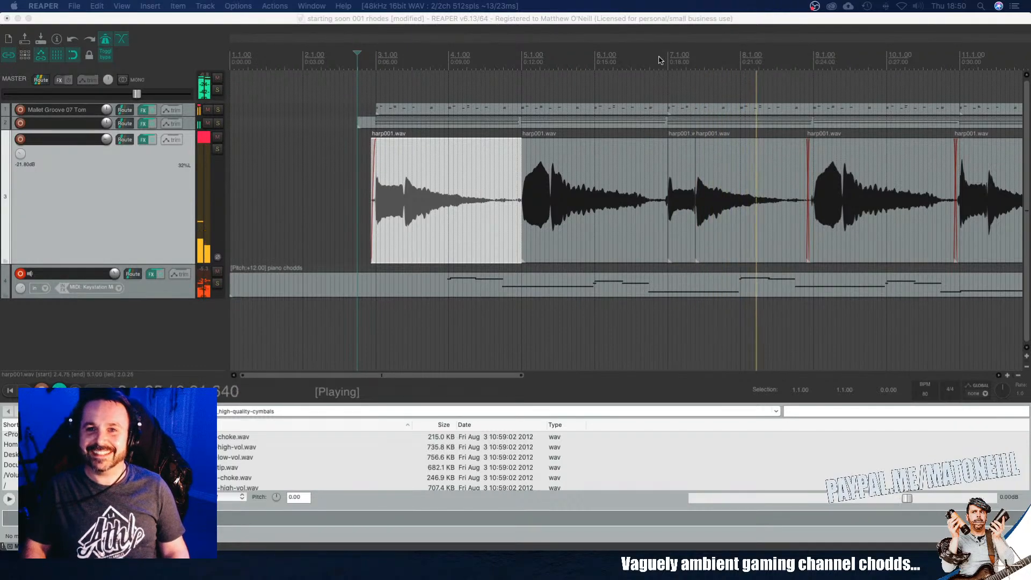
Step: Extend the start of the short harp clip at bar 7 slightly back into the end of bar 6, and stop playback
left_click(675, 158)
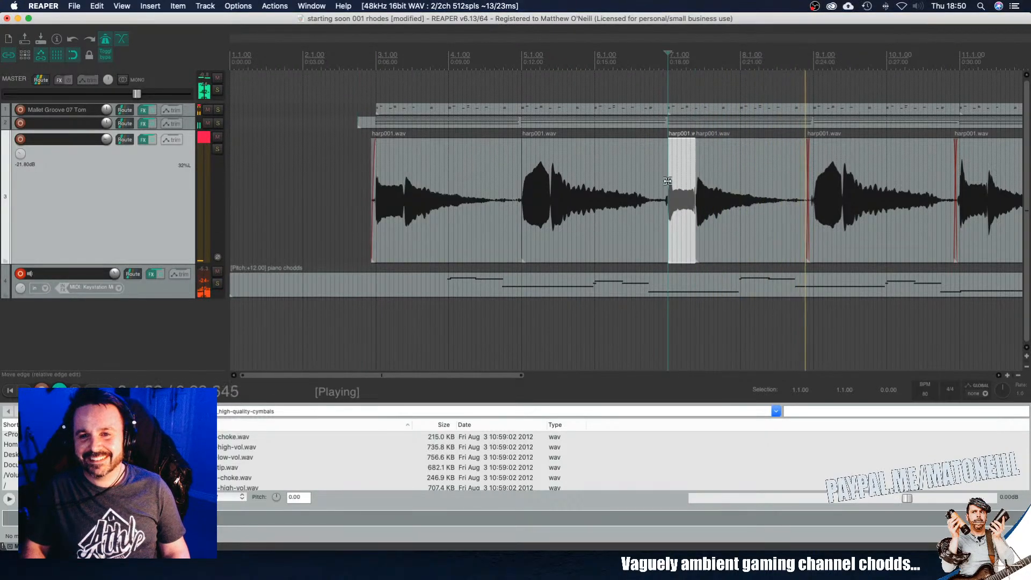
scroll(667, 185, "up", 4)
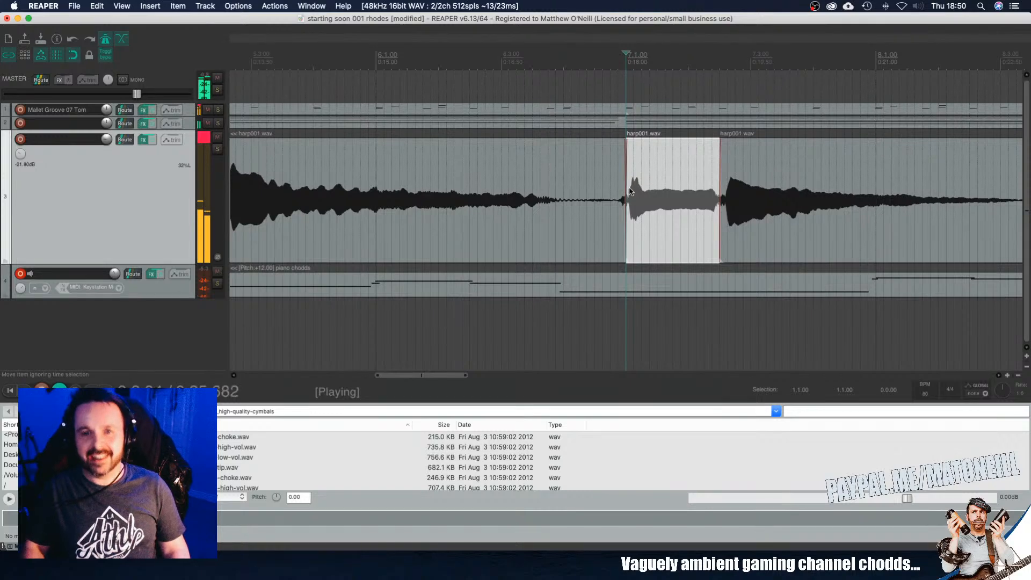
left_click_drag(627, 187, 617, 186)
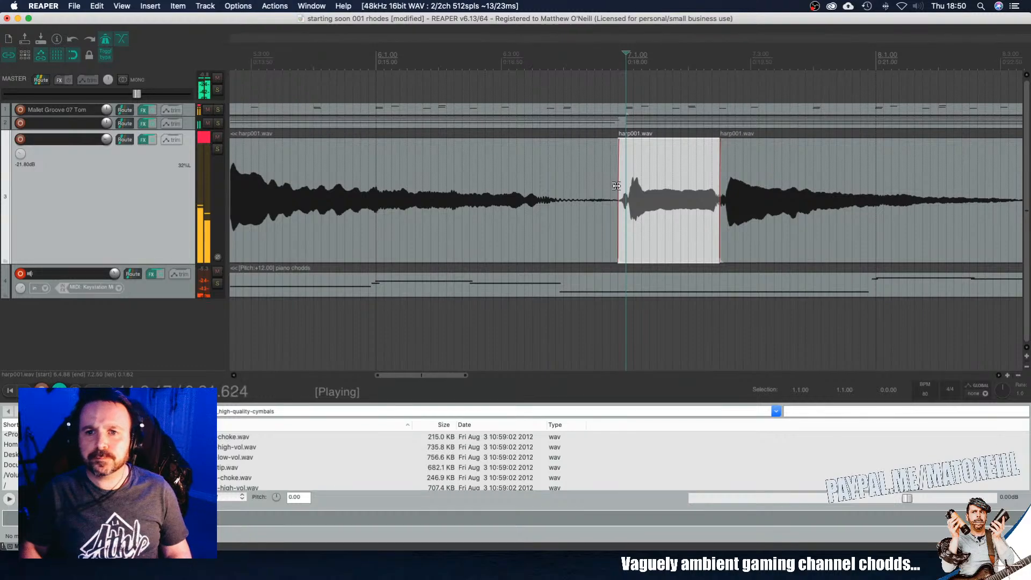
left_click(723, 200)
scroll(722, 199, "down", 10)
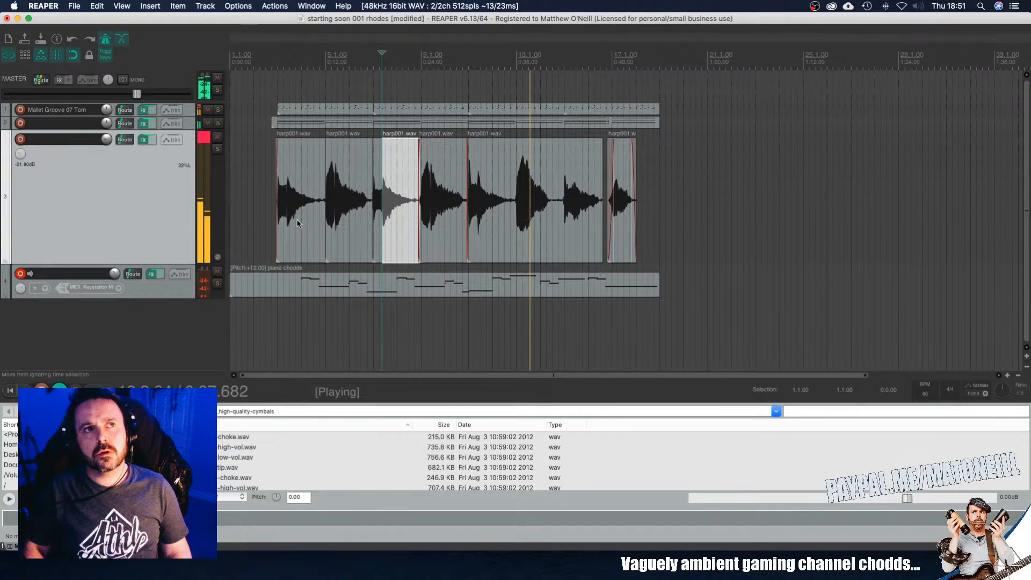
key("space")
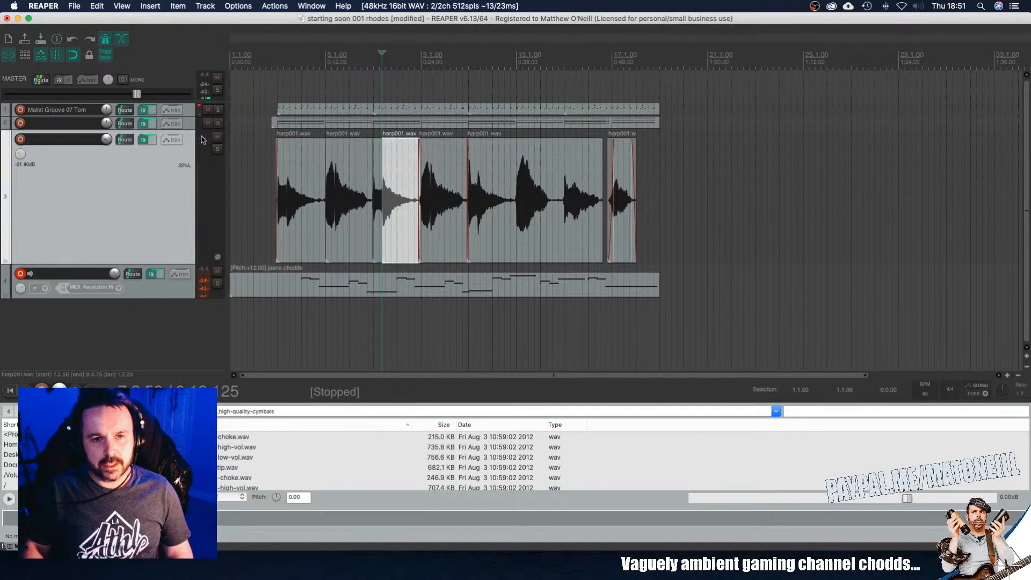
Step: Solo track 2 for a brief audition from beat 2 of bar 7, and open its Addictive Keys instrument
left_click(217, 124)
key("space")
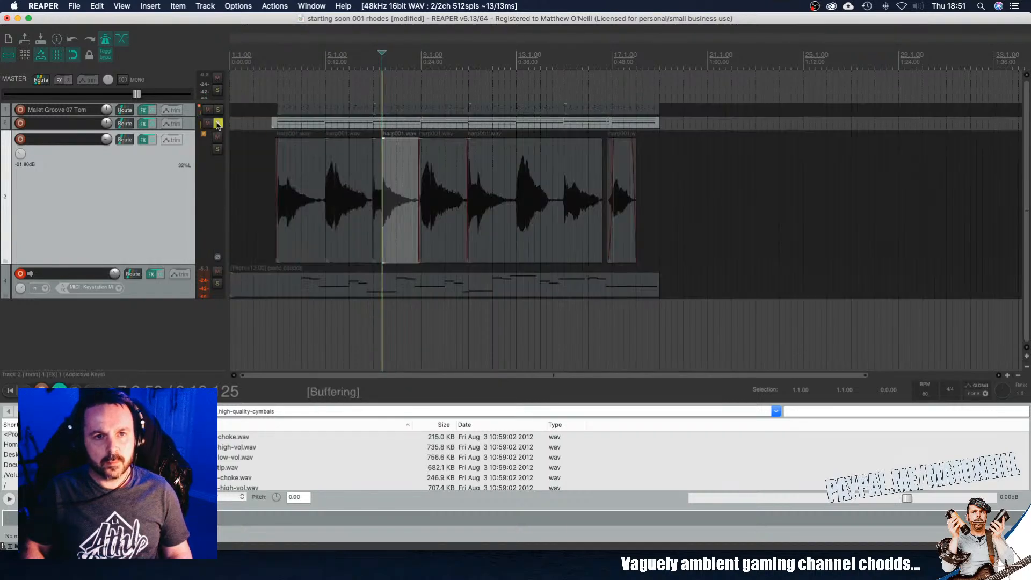
key("space")
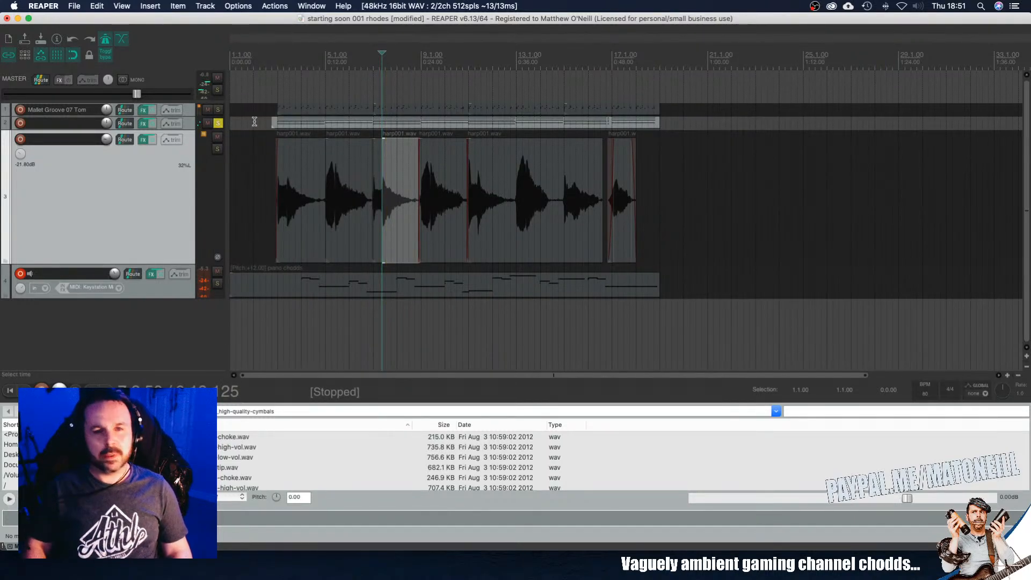
key("space")
key("space")
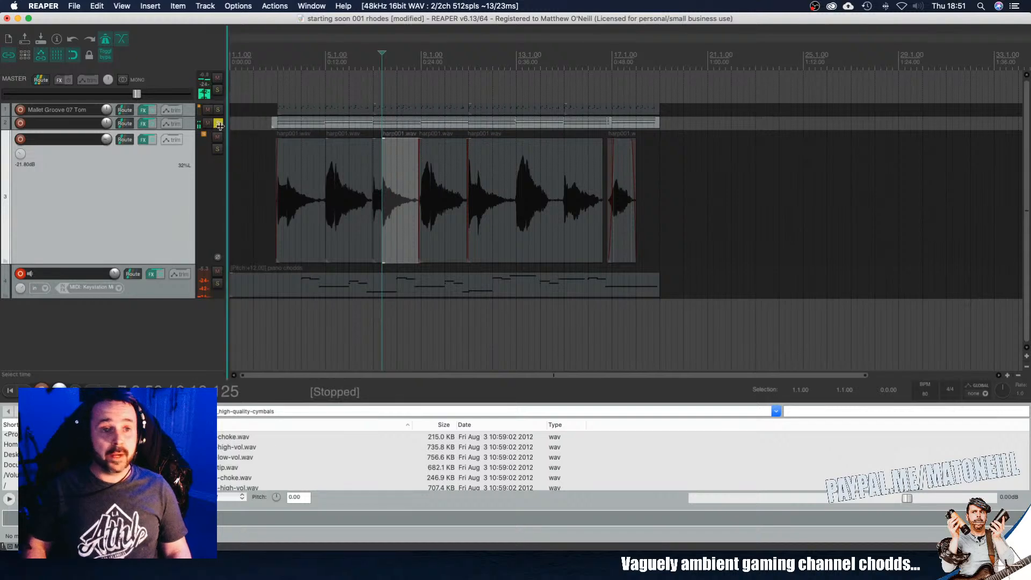
left_click(144, 124)
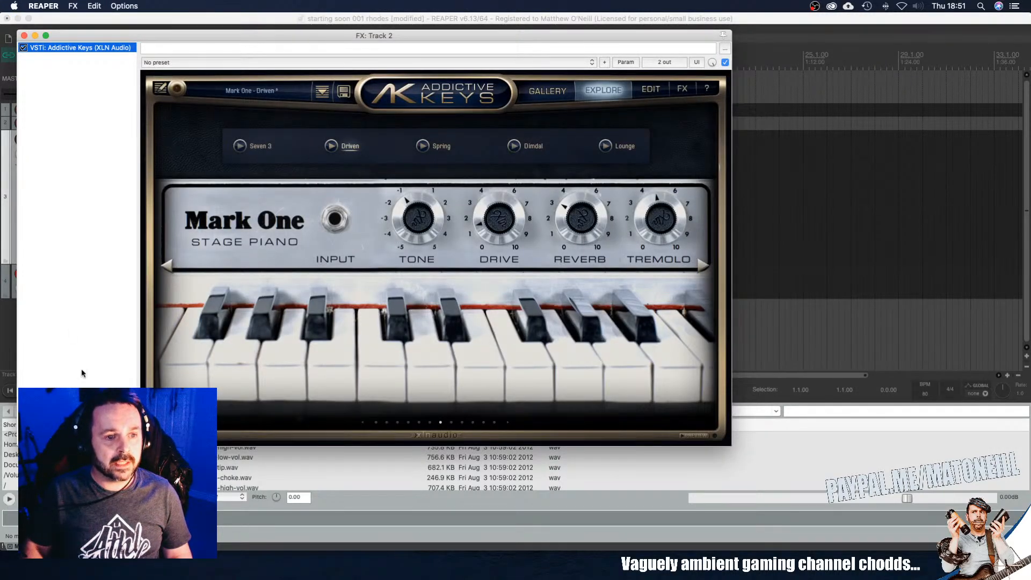
Step: Add FabFilter Pro-Q 3 after Addictive Keys on track 2 and play briefly to view the electric piano's spectrum
left_click(45, 428)
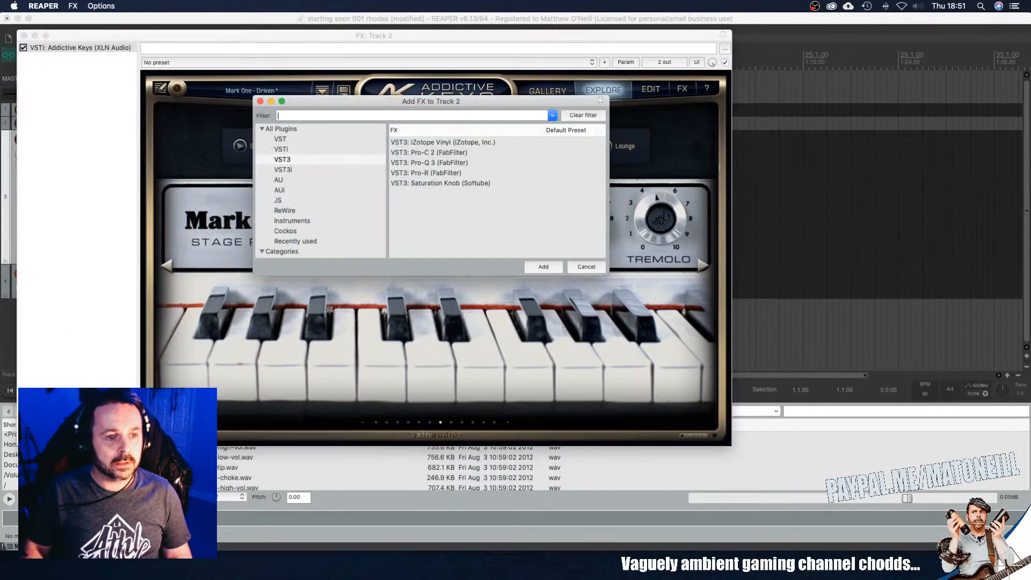
left_click(433, 163)
double_click(428, 163)
key("space")
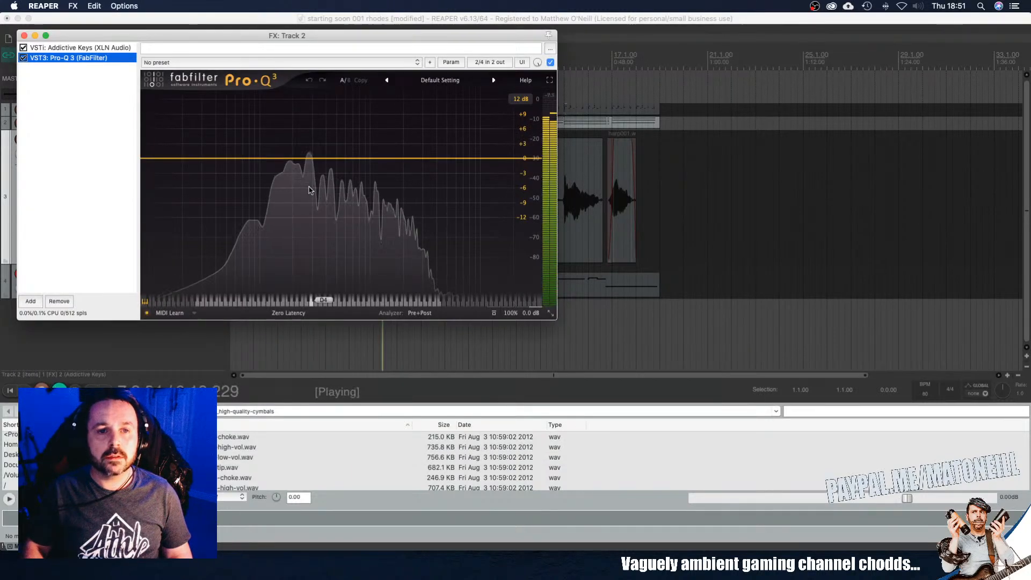
key("space")
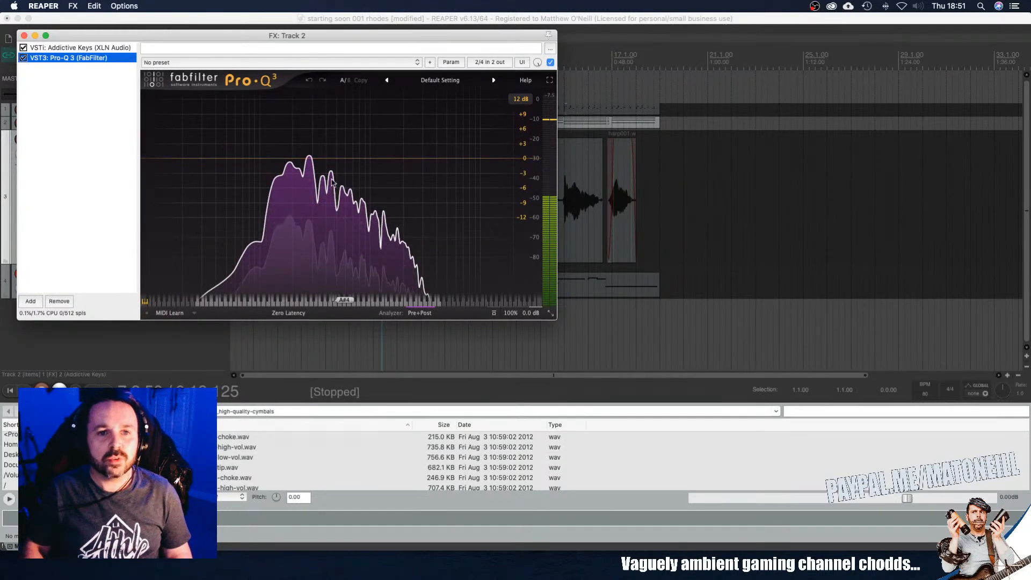
Step: Create a bell band in Pro-Q 3 that cuts about 4.6 dB at about 200 Hz, and play the result
left_click(334, 160)
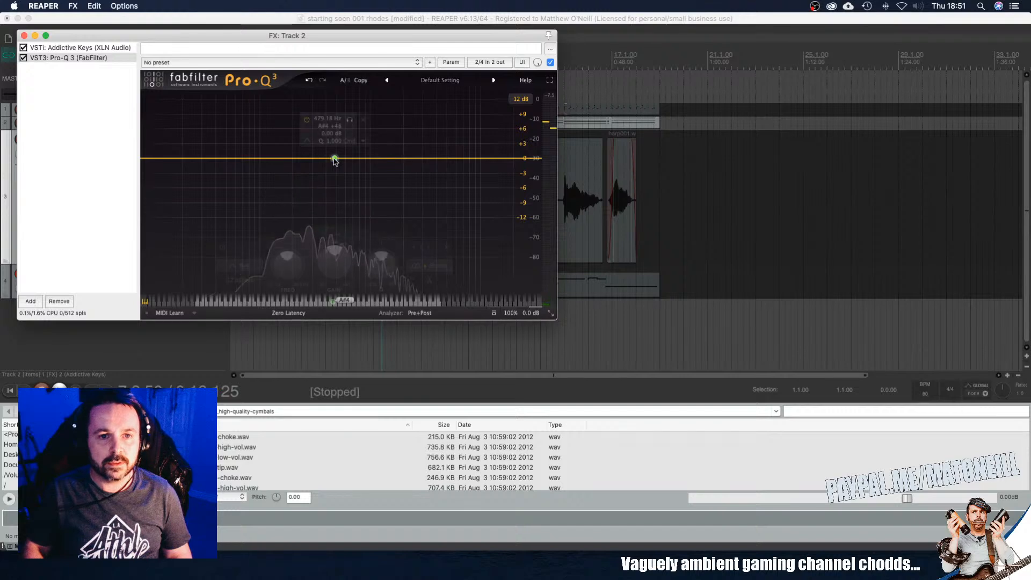
left_click_drag(334, 159, 293, 182)
key("space")
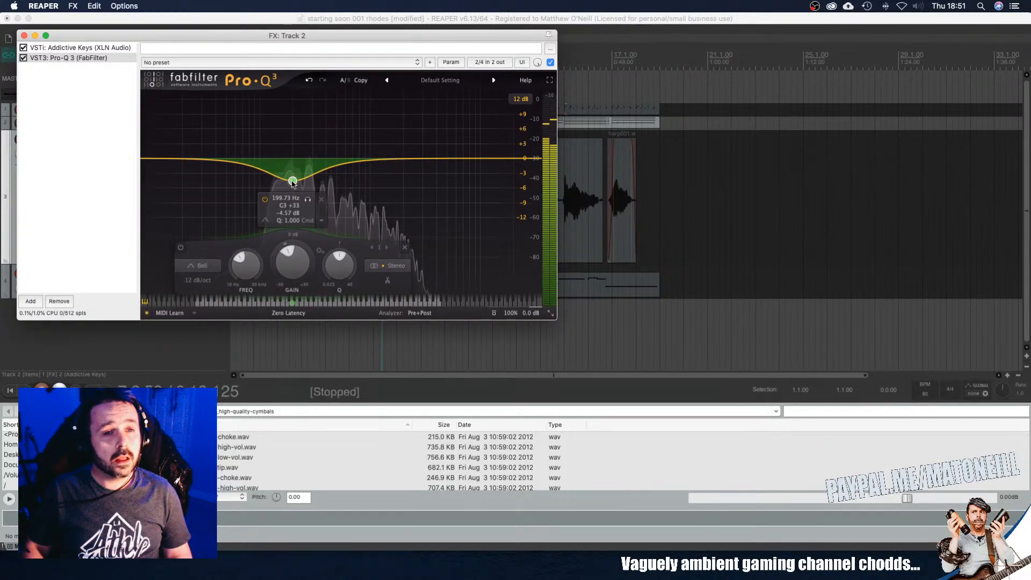
Step: Compare the electric piano with Pro-Q 3 bypassed and enabled, and close the track 2 effects window
left_click(23, 58)
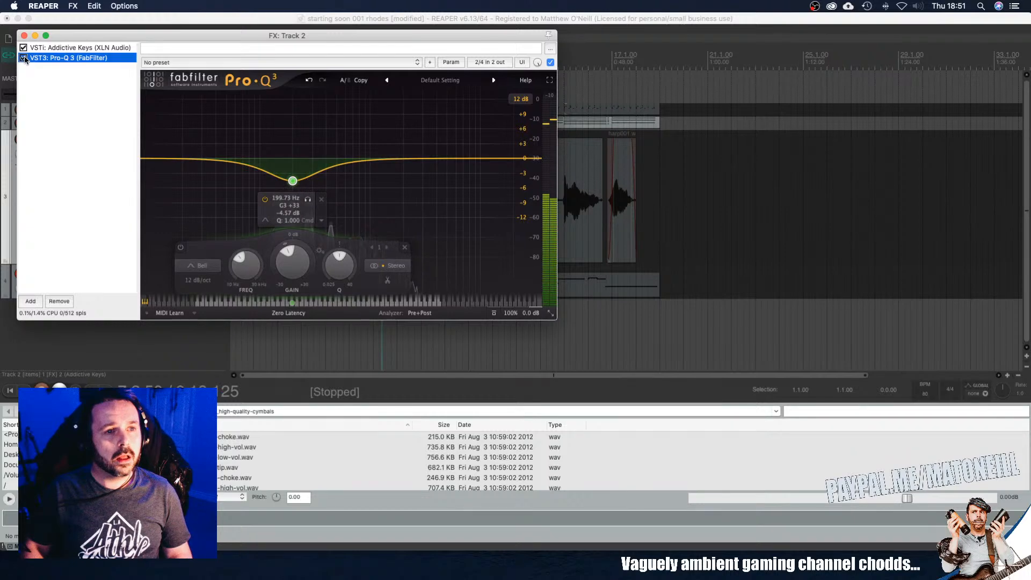
key("space")
left_click(24, 58)
key("space")
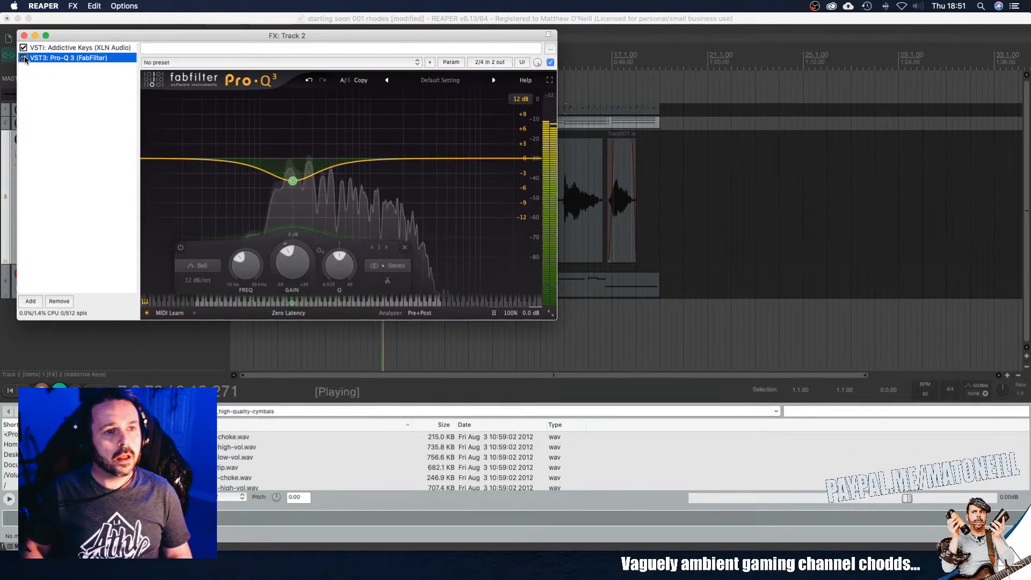
key("space")
left_click(24, 35)
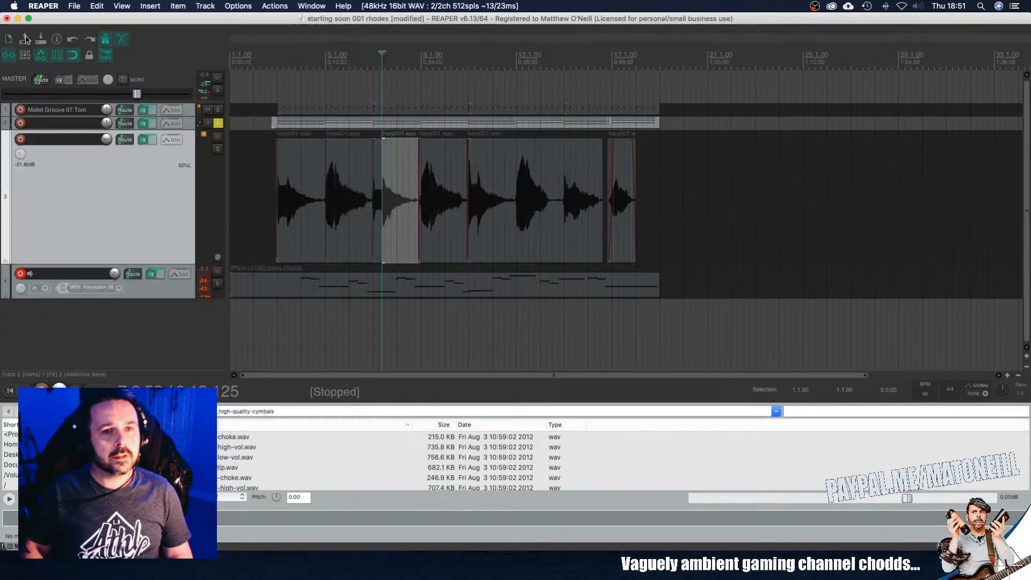
Step: Unsolo track 2 and audition the full mix from late in bar 2, skipping to beat 3 of bar 17
left_click(217, 123)
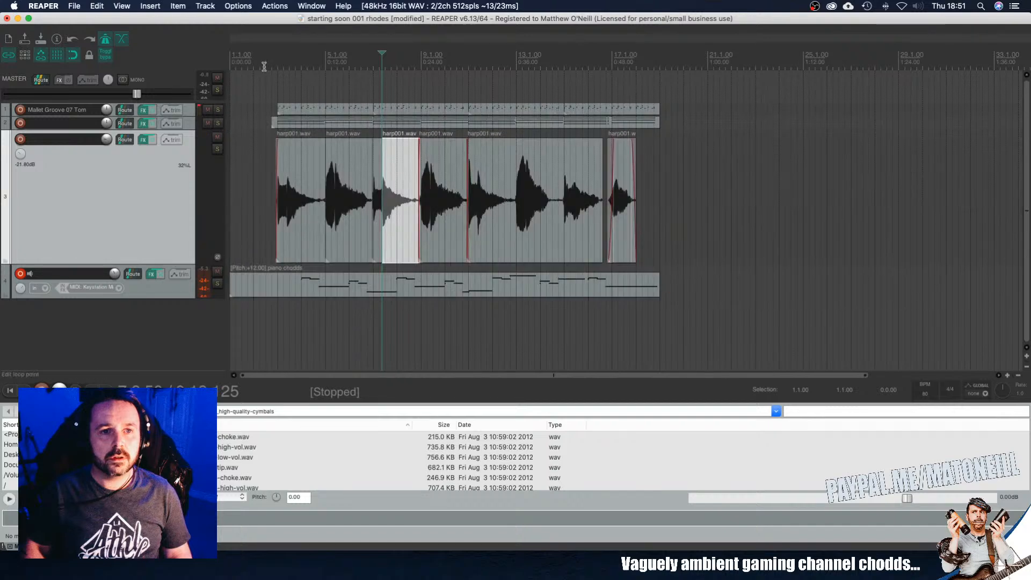
left_click(270, 59)
key("space")
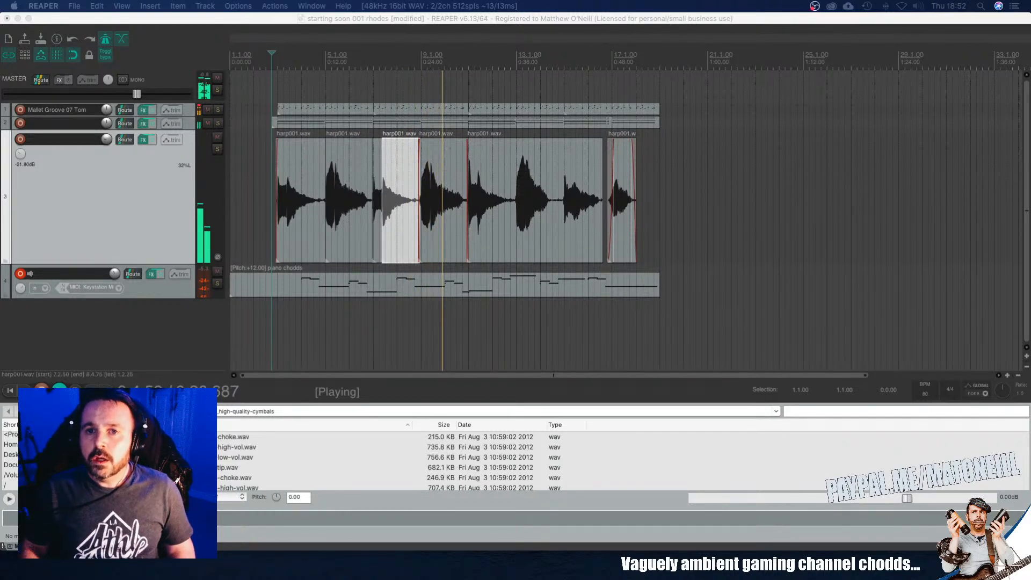
left_click(623, 63)
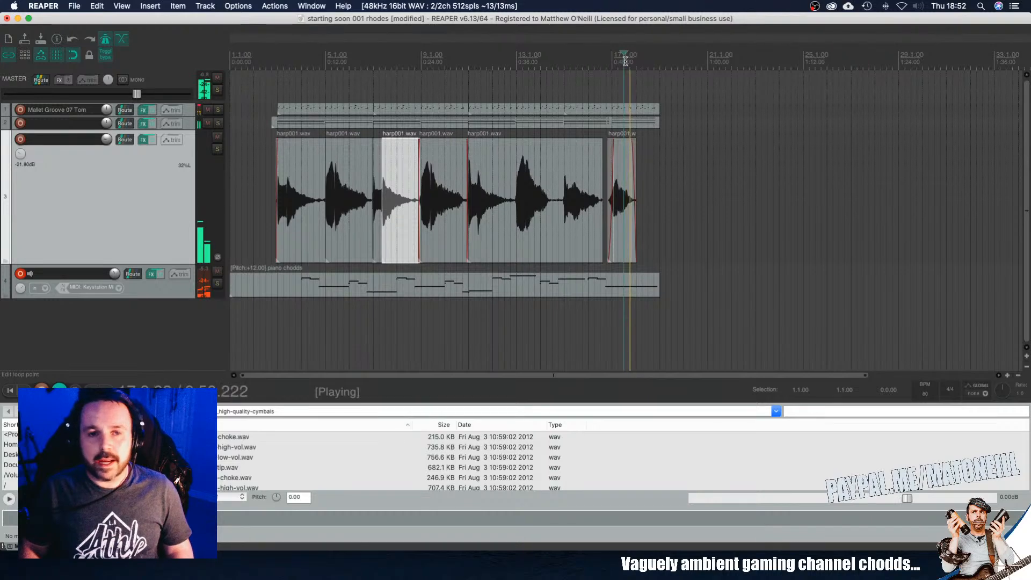
key("space")
Step: Trim the starts of the first harp clip and the first track 2 clip to bar 3
left_click(655, 111)
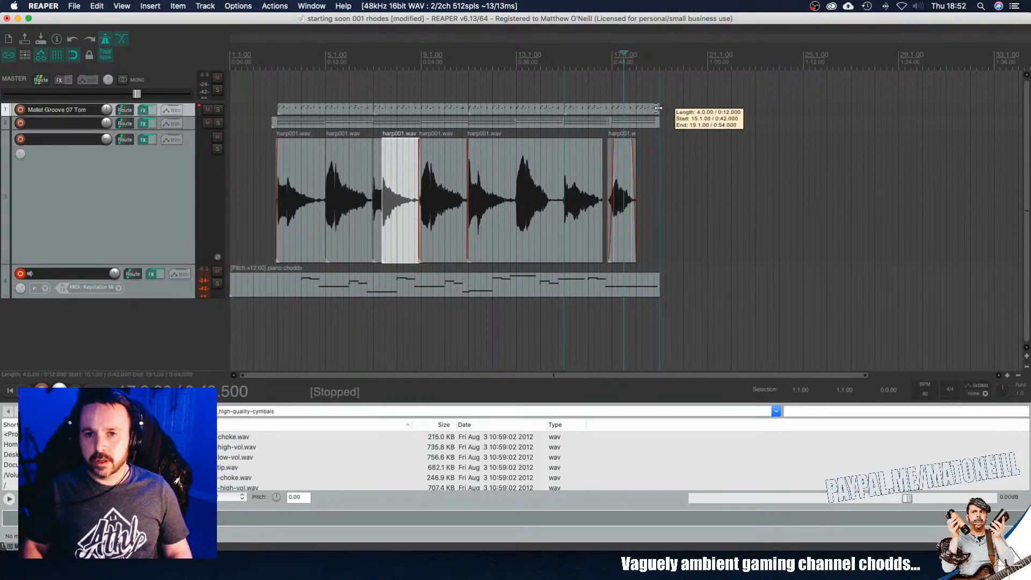
scroll(656, 110, "up", 6)
scroll(656, 109, "down", 7)
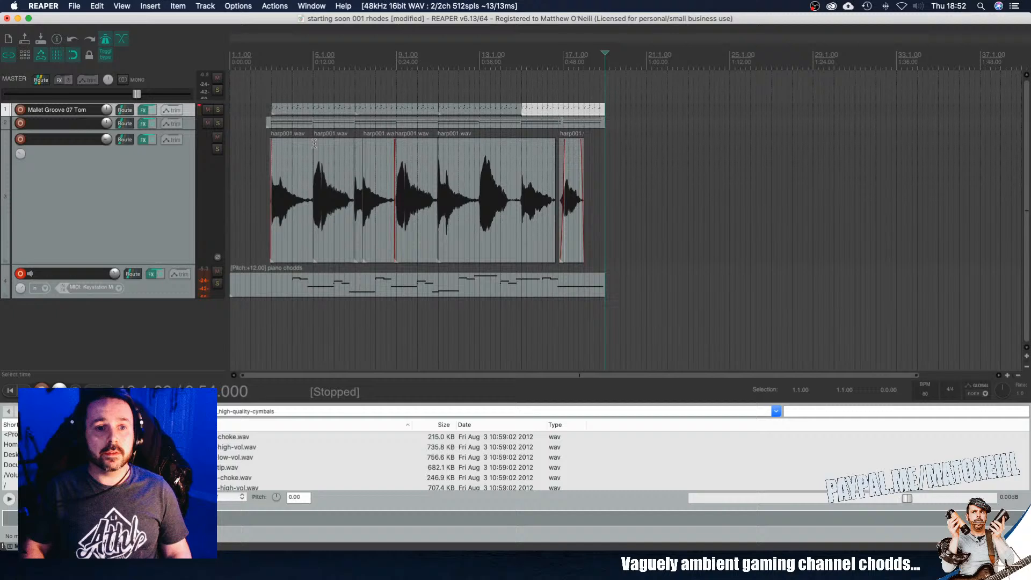
left_click(267, 171)
scroll(267, 169, "up", 5)
scroll(304, 176, "up", 3)
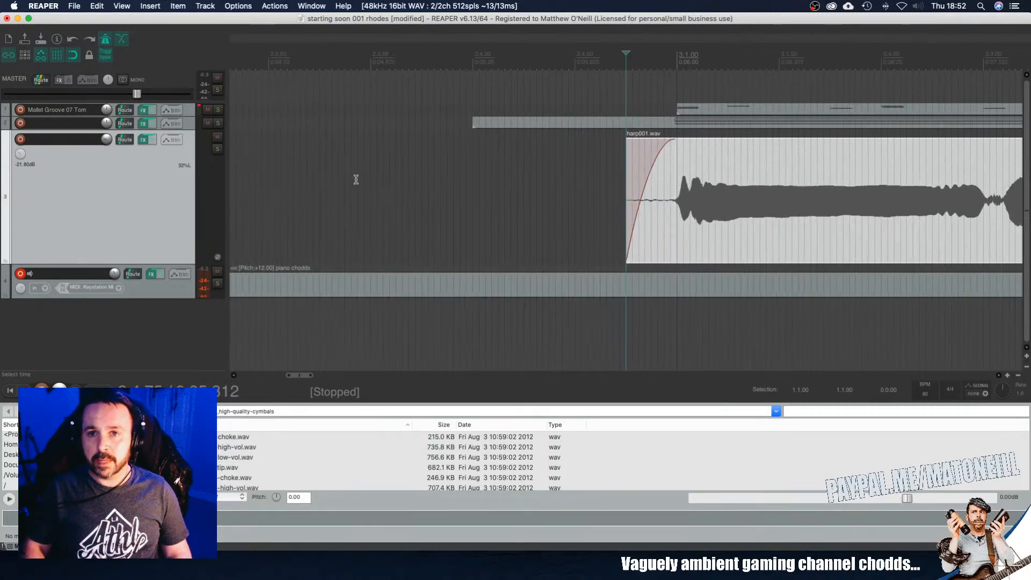
left_click_drag(626, 191, 675, 181)
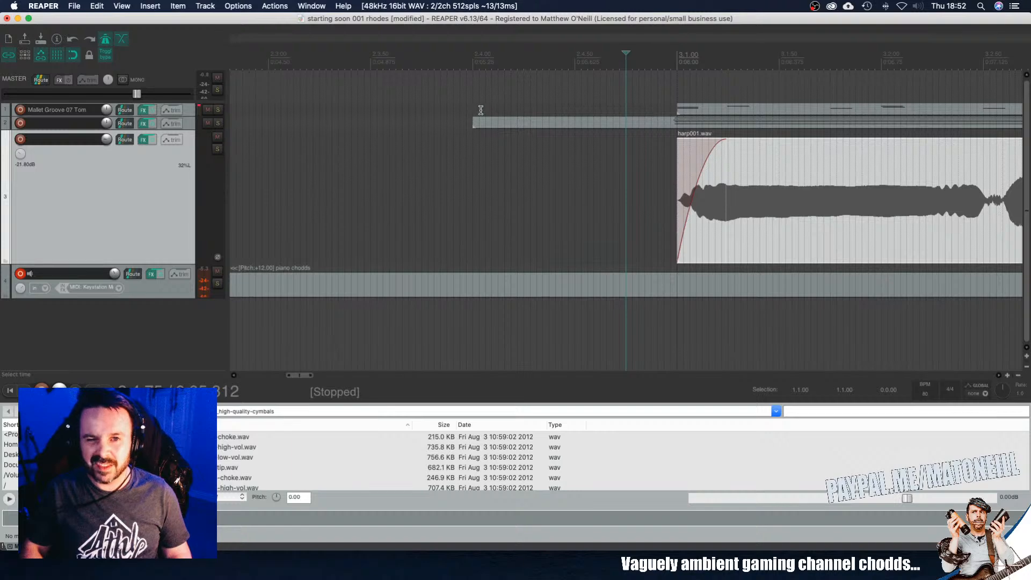
left_click_drag(472, 122, 677, 122)
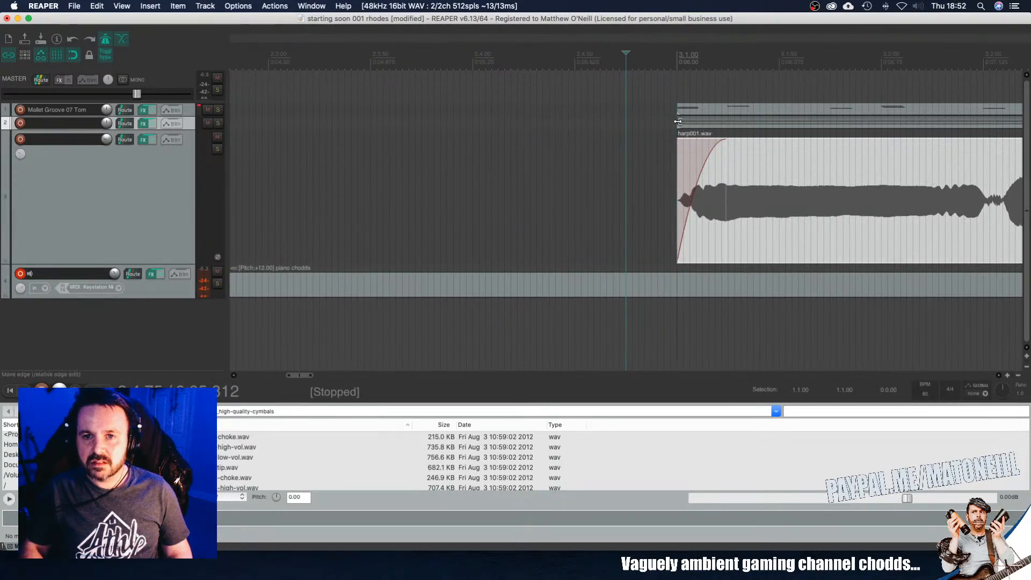
Step: Split the piano chodds clip on track 4 at bar 3 and delete the part before it
left_click(678, 287)
key("s")
left_click(533, 281)
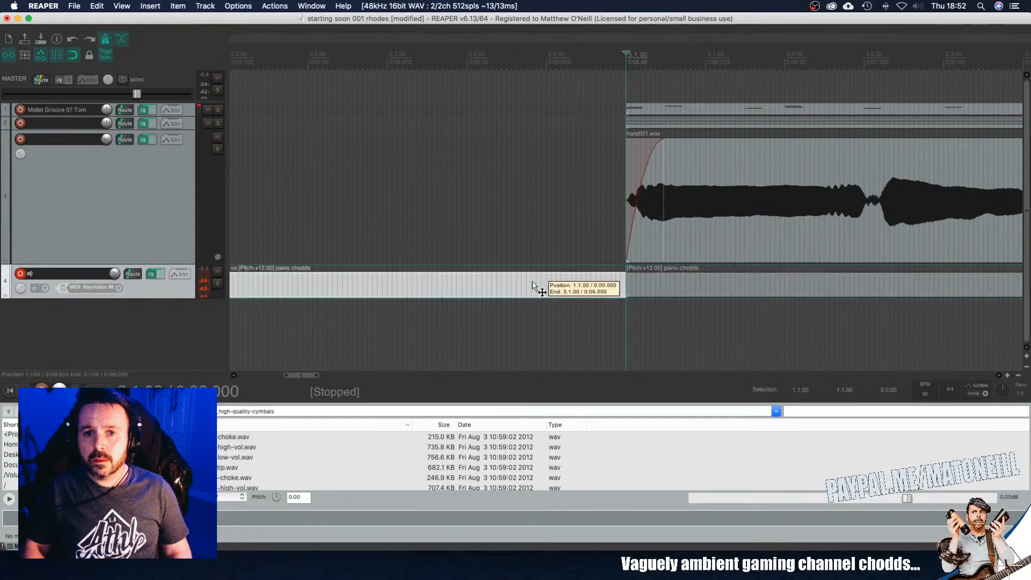
key("Delete")
Step: Select all clips on the four tracks and duplicate them directly after the originals, starting at bar 19
scroll(531, 280, "down", 8)
scroll(532, 281, "down", 3)
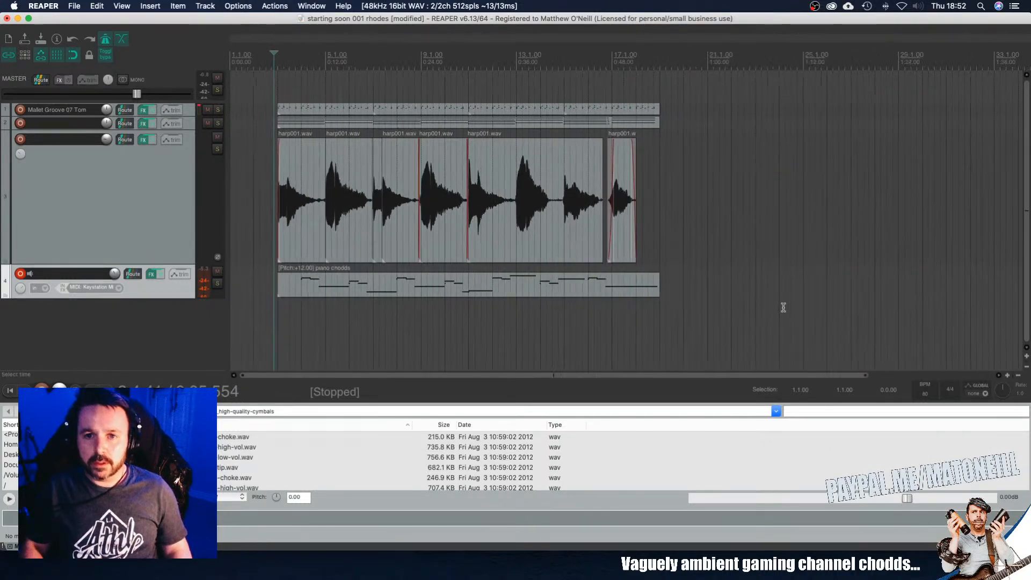
left_click_drag(727, 316, 247, 96)
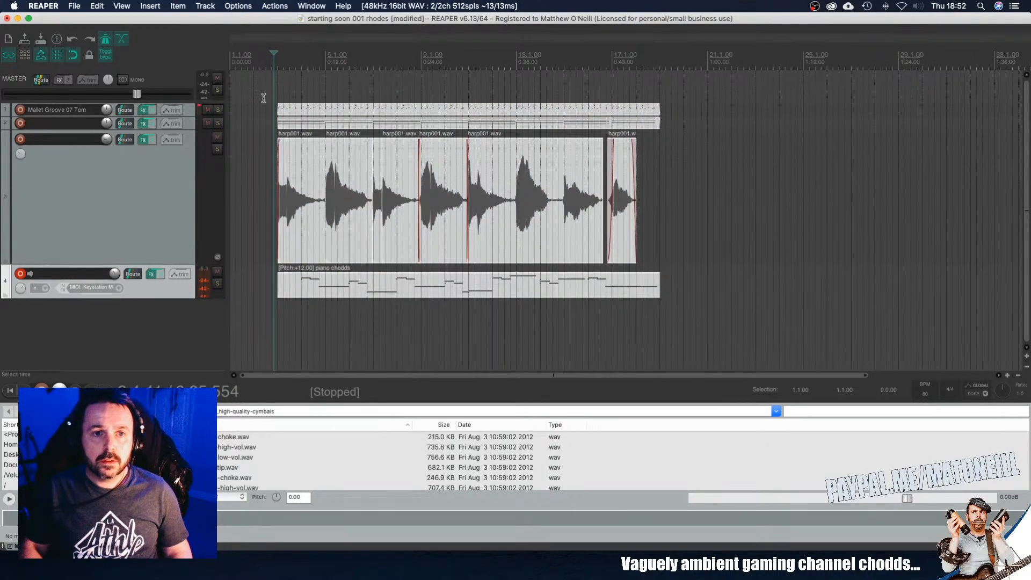
scroll(265, 99, "up", 10)
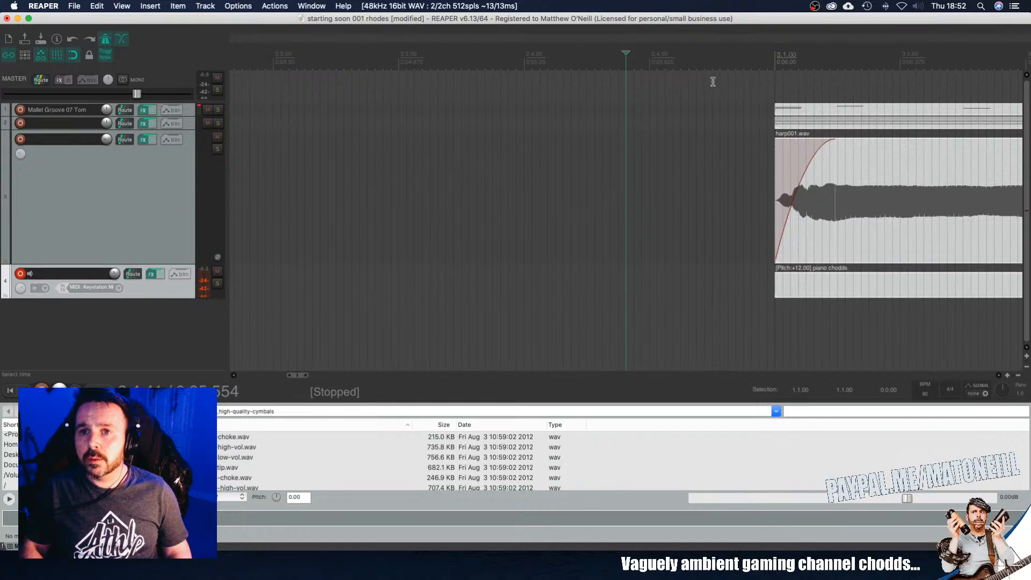
left_click(773, 65)
scroll(762, 70, "up", 1)
scroll(762, 70, "down", 10)
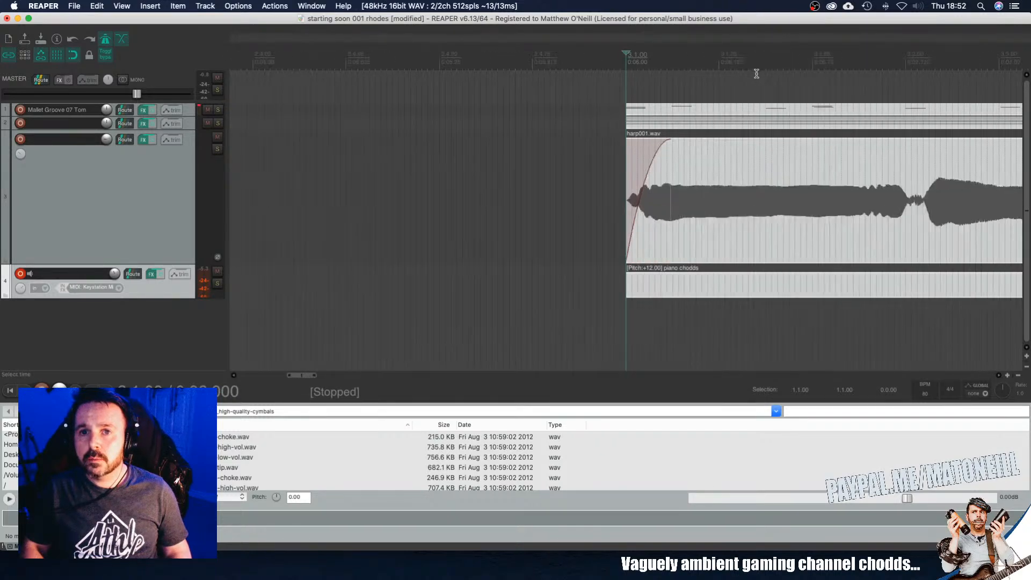
key("super+d")
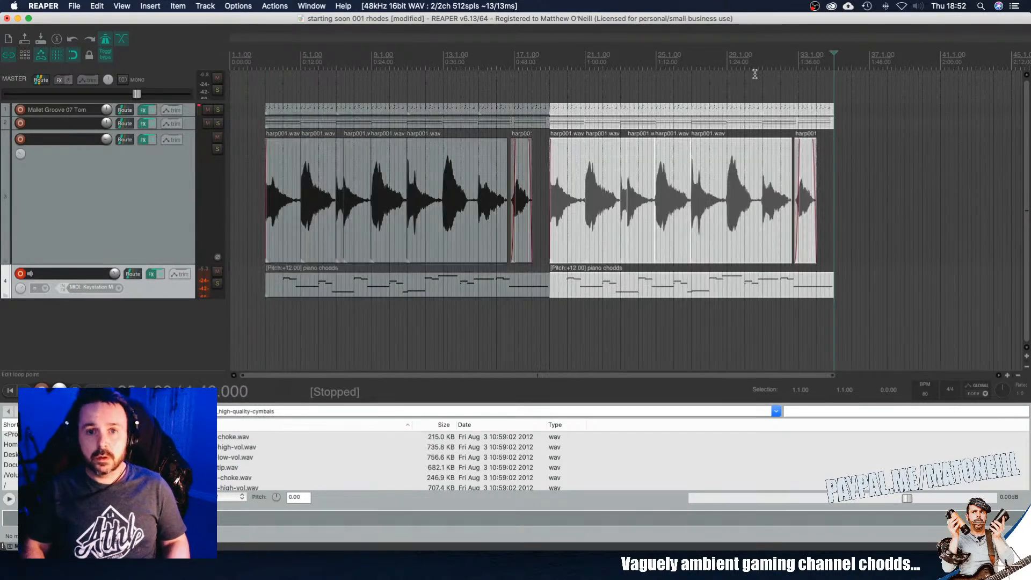
Step: Audition the transition into the duplicated section from beat 3 of bar 16
left_click(505, 58)
key("space")
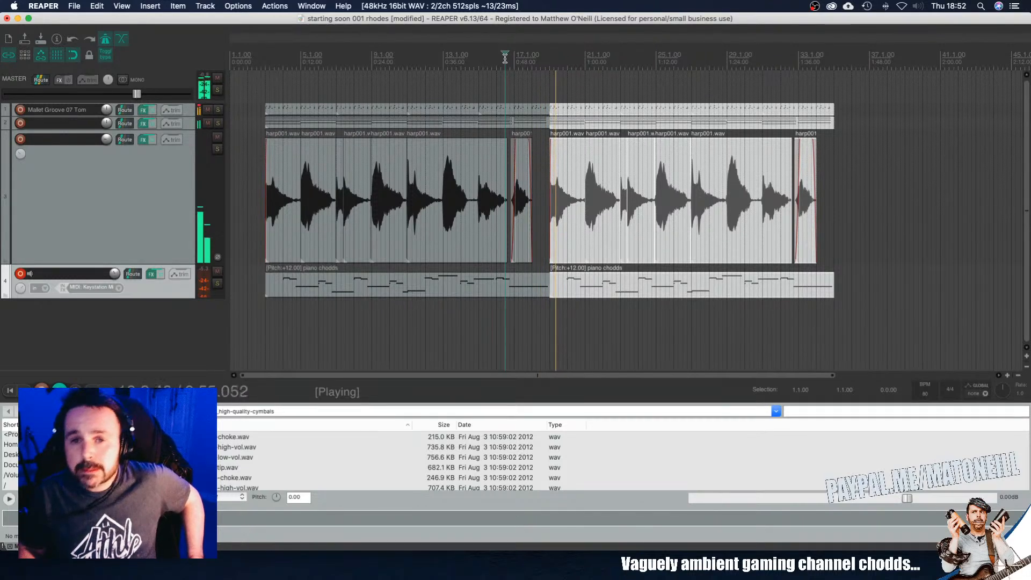
key("space")
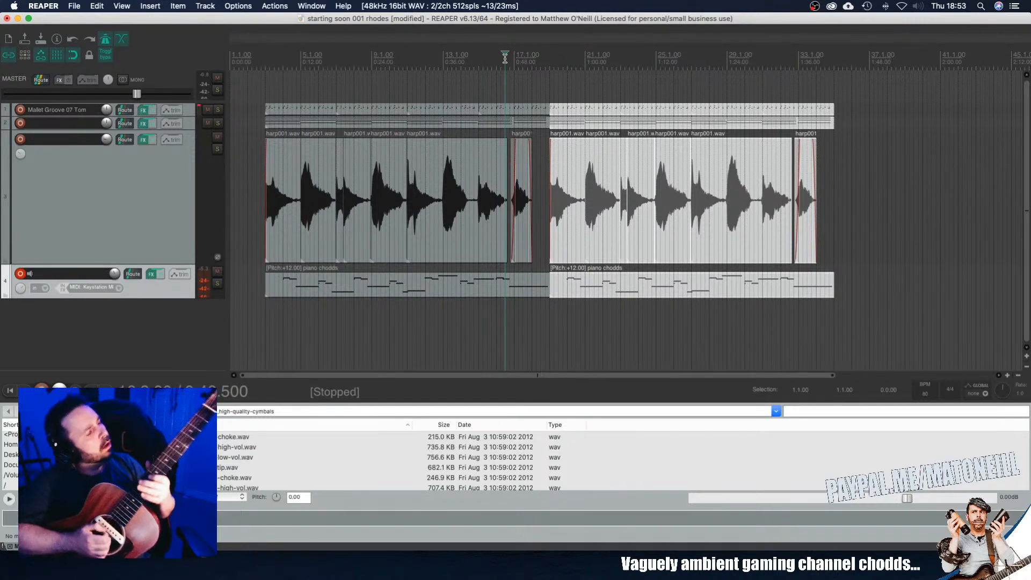
Step: Play the whole extended arrangement from beat 3 of bar 2
left_click(260, 56)
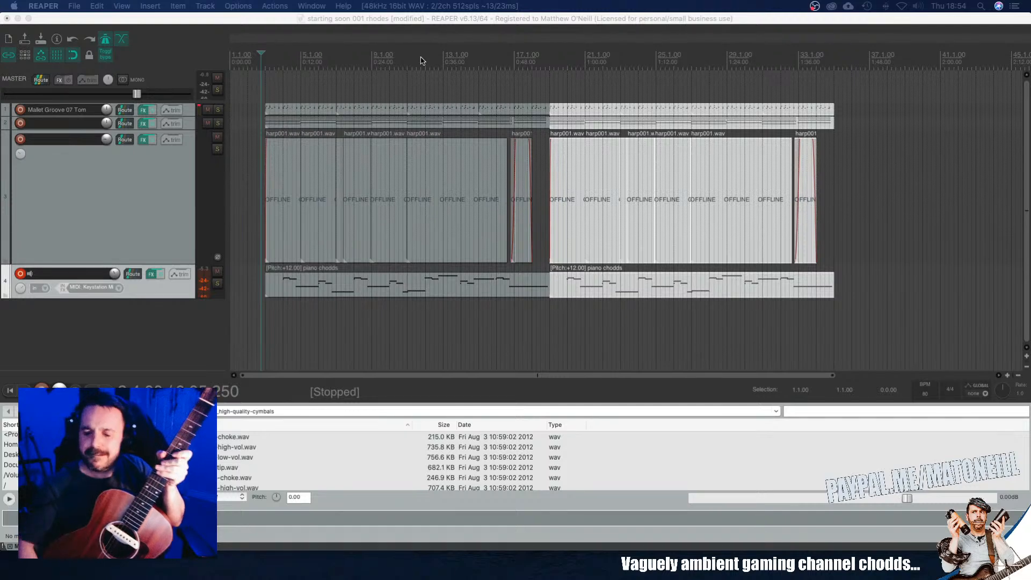
left_click(257, 57)
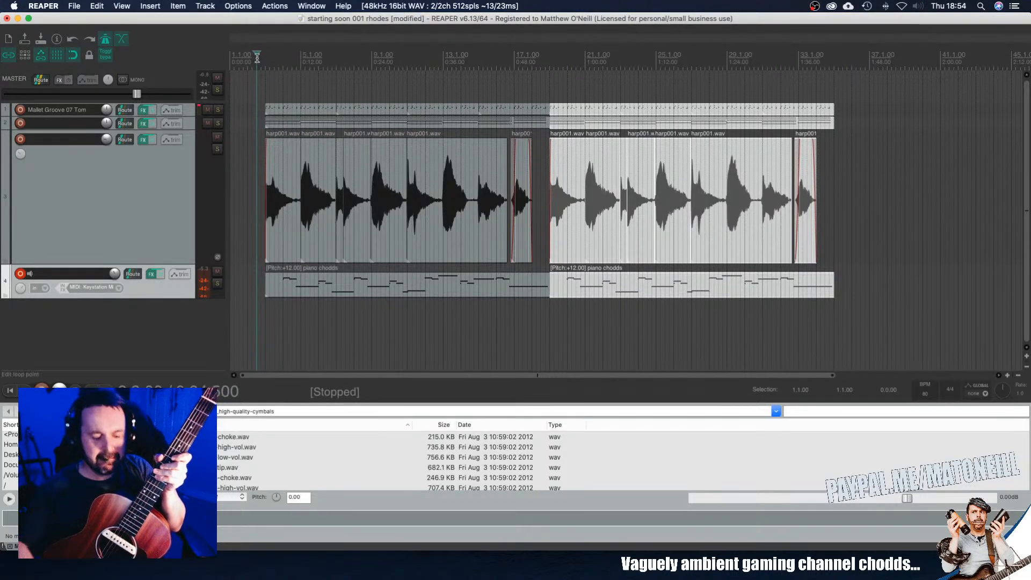
key("space")
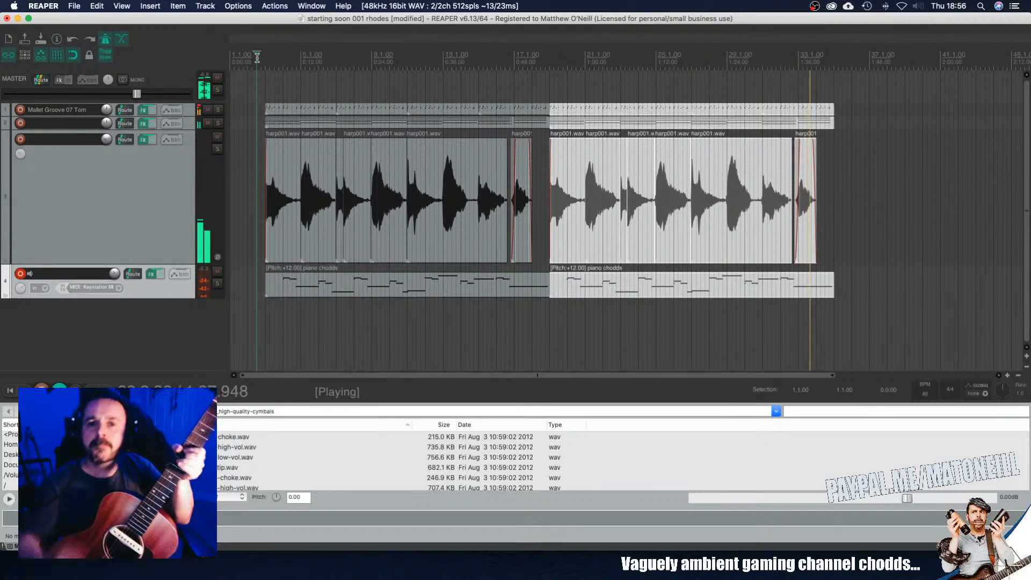
Step: Replay the passages around bars 17 and 18 and from beat 4 of bar 15, and stop playback
left_click(531, 56)
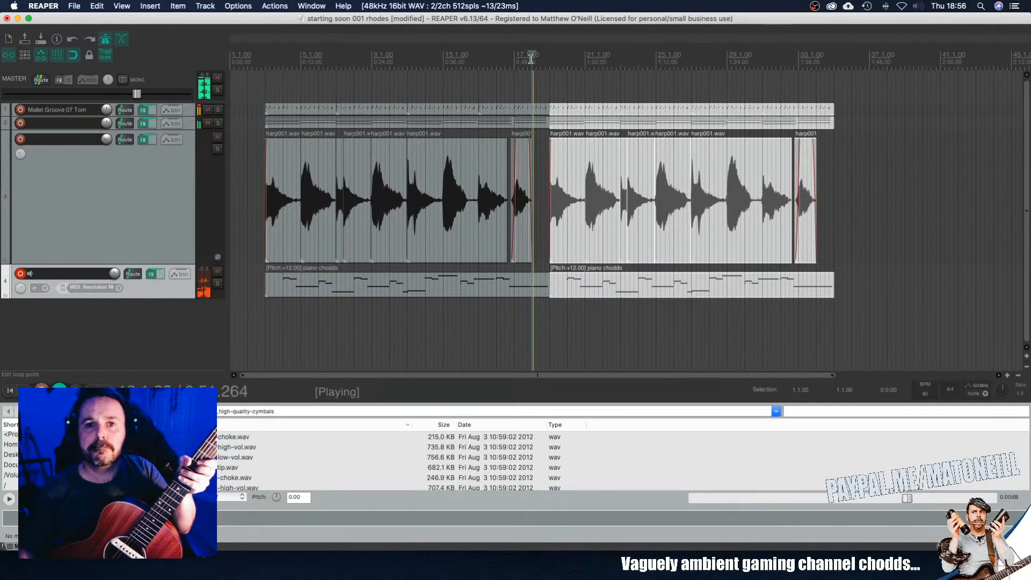
left_click(524, 56)
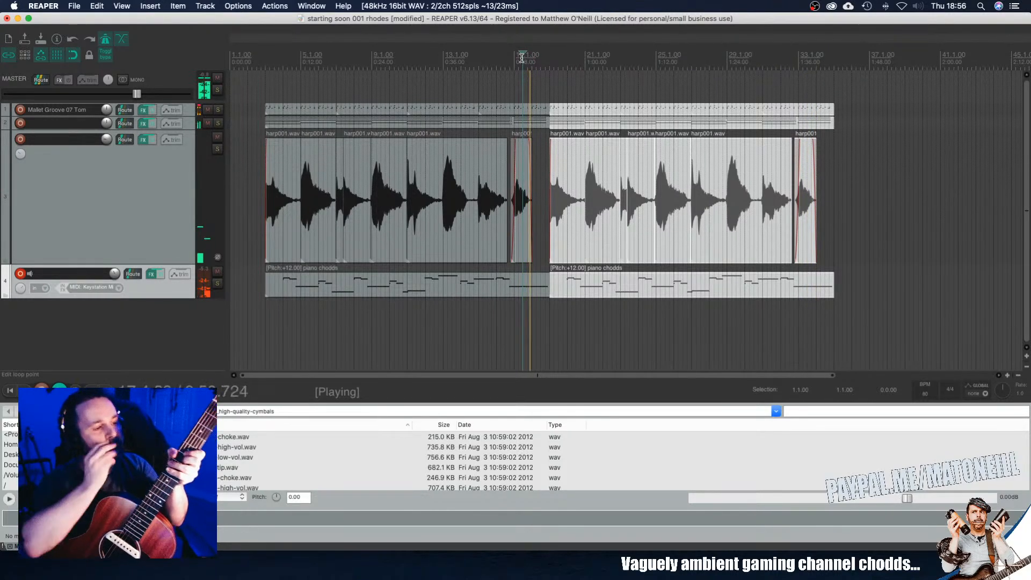
left_click(491, 56)
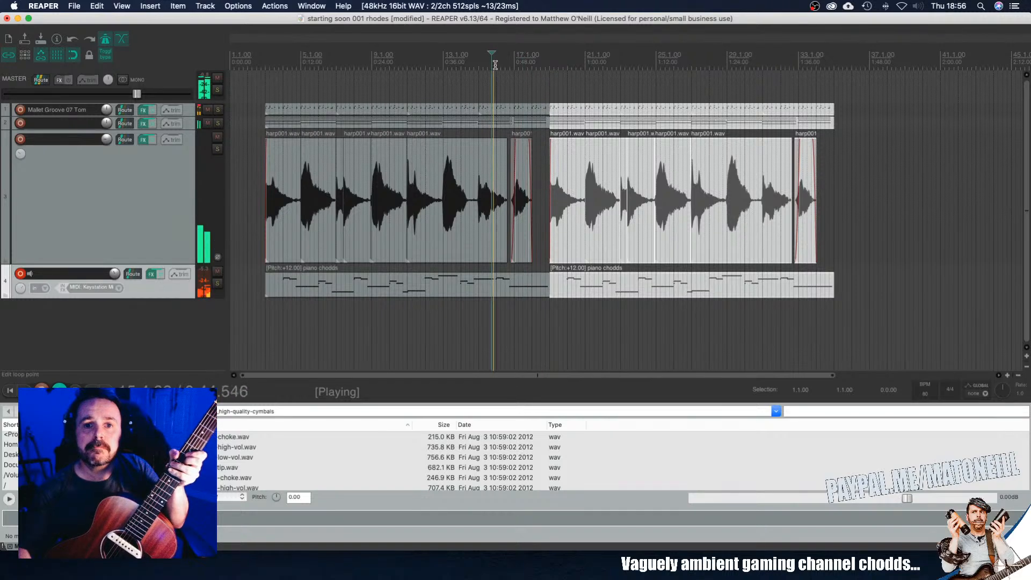
key("space")
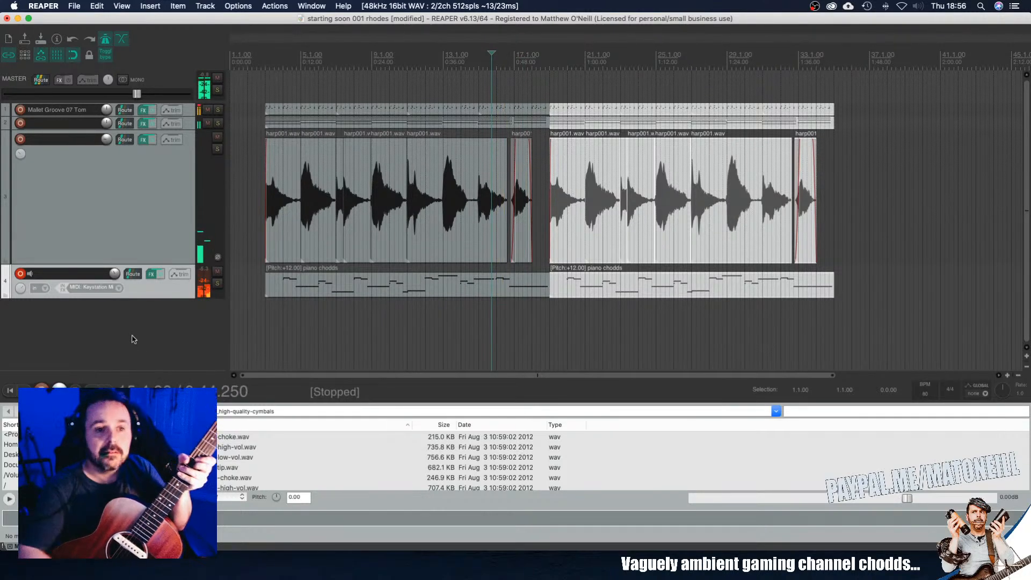
Step: Disarm track 4, add a new empty track below it, and arm the new track for recording
left_click(20, 273)
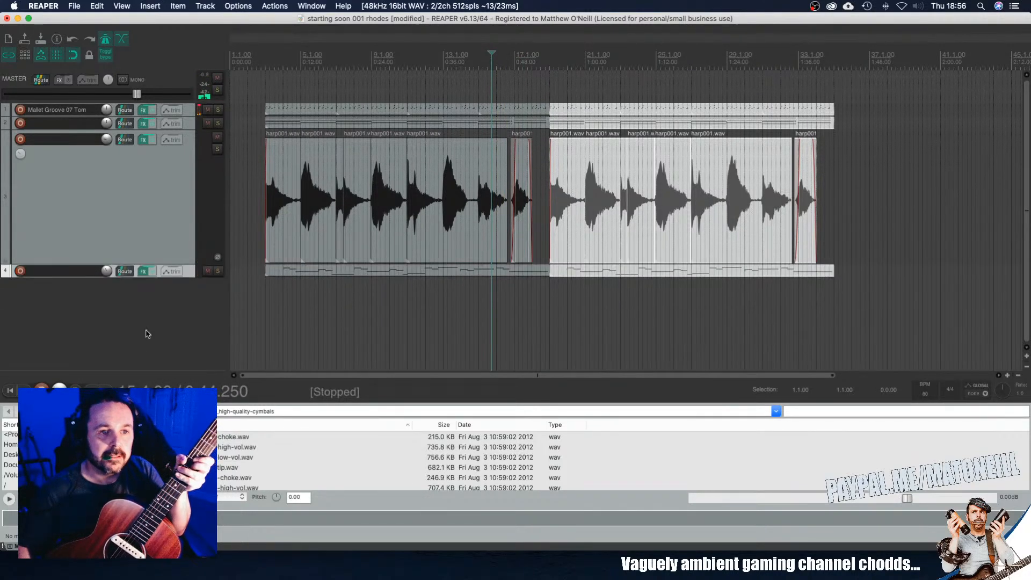
double_click(139, 321)
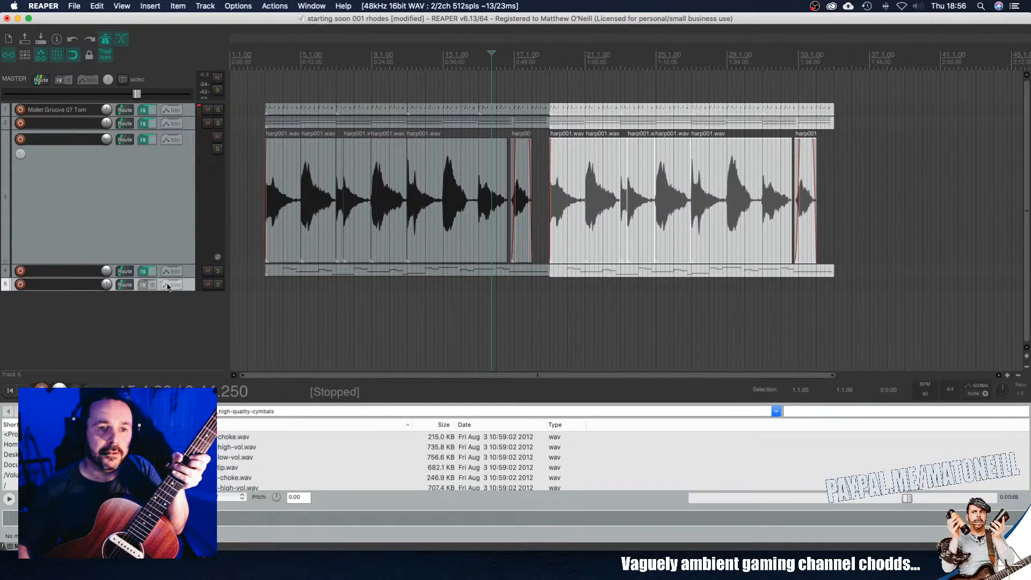
left_click(20, 284)
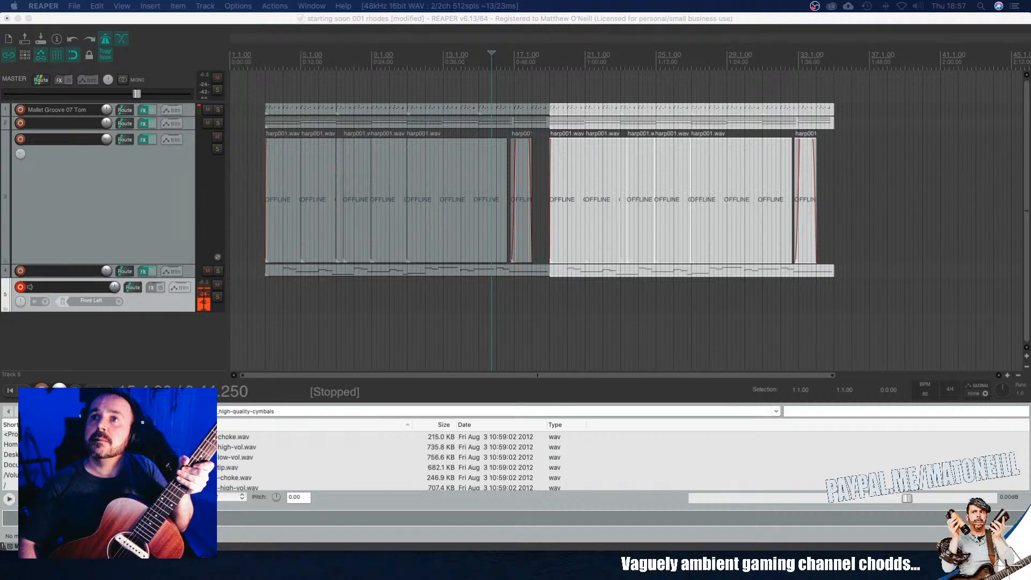
left_click(503, 19)
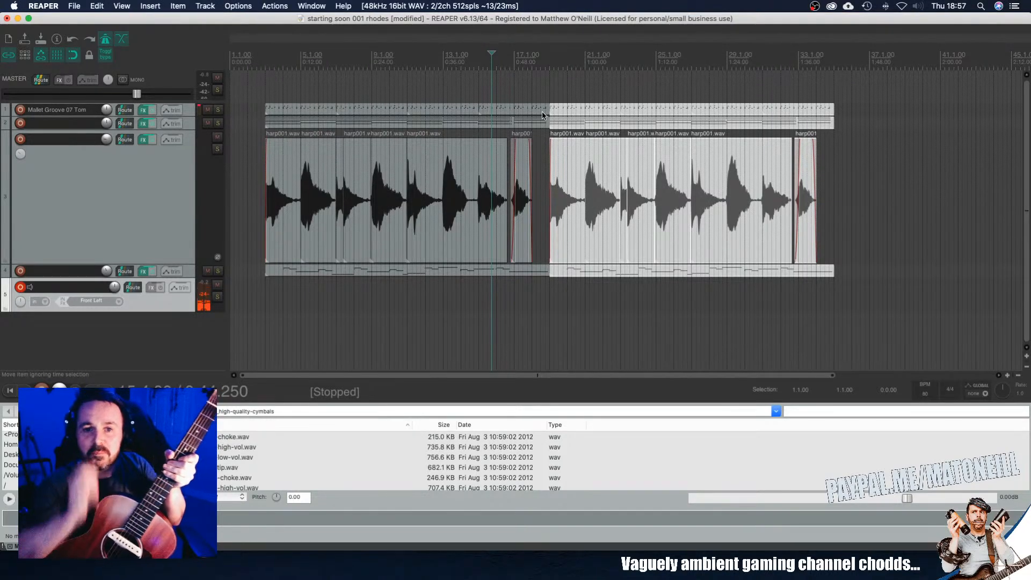
Step: Set the edit cursor at beat 4 of bar 16 and audition the passage from there, disarming track 5 during playback
left_click(510, 56)
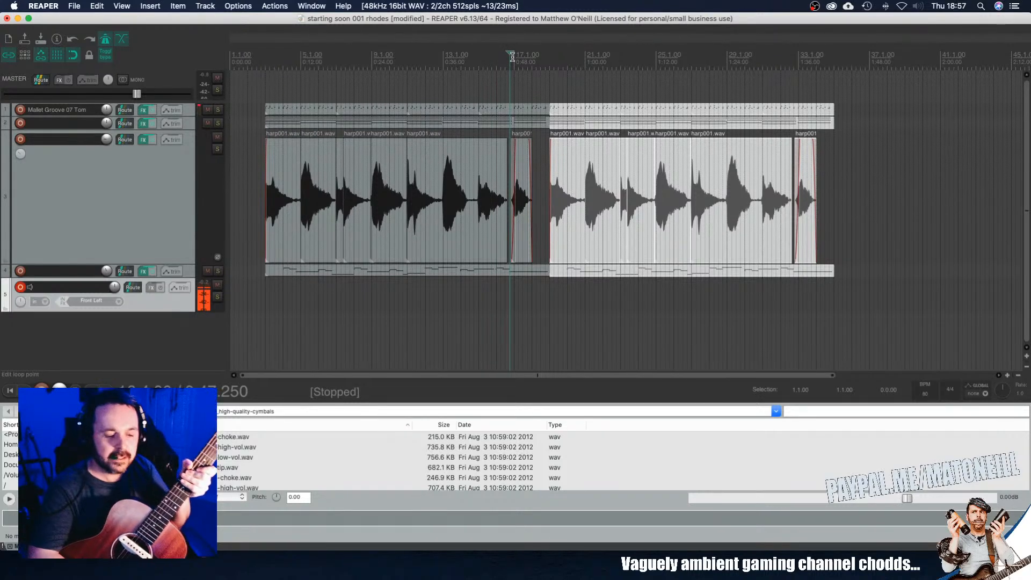
key("space")
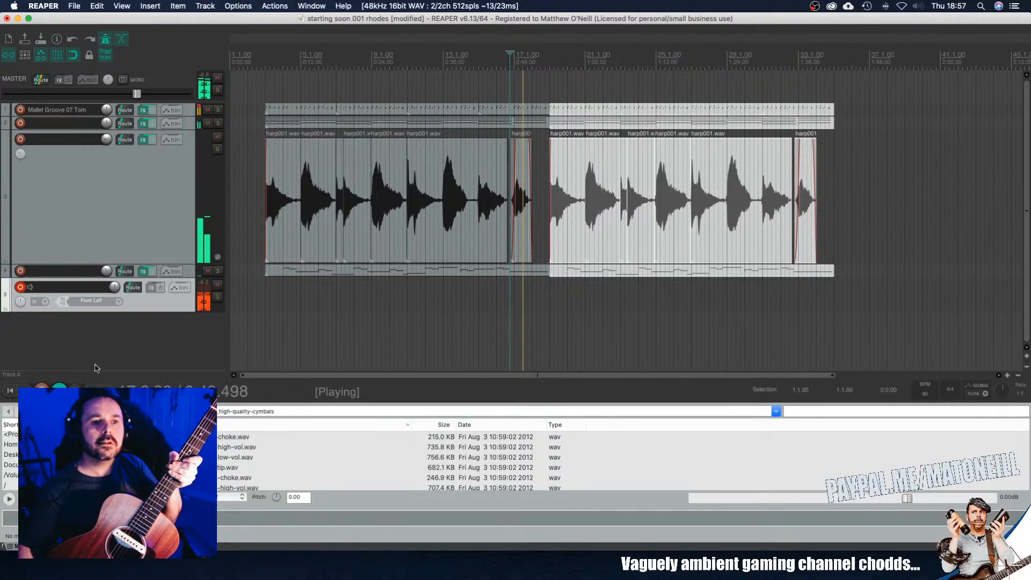
left_click(21, 287)
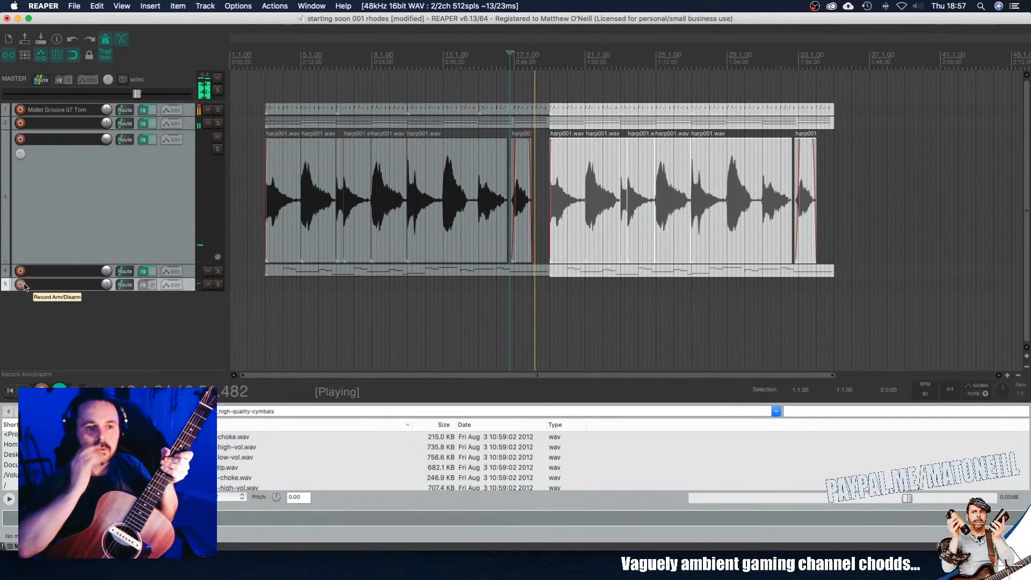
key("space")
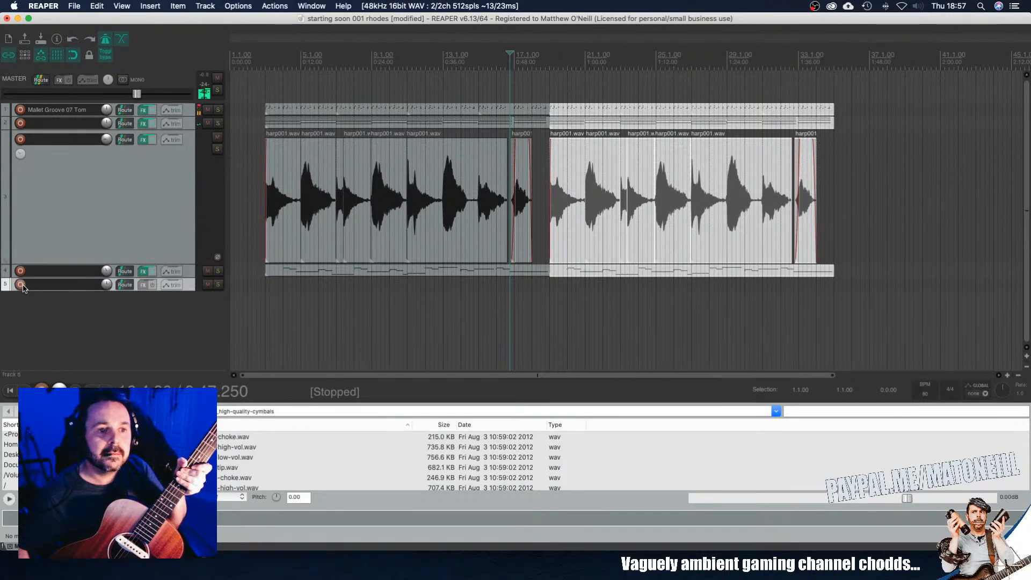
Step: Rearm track 5 and record an acoustic guitar take from beat 4 of bar 16 to the end of the duplicated section
left_click(22, 285)
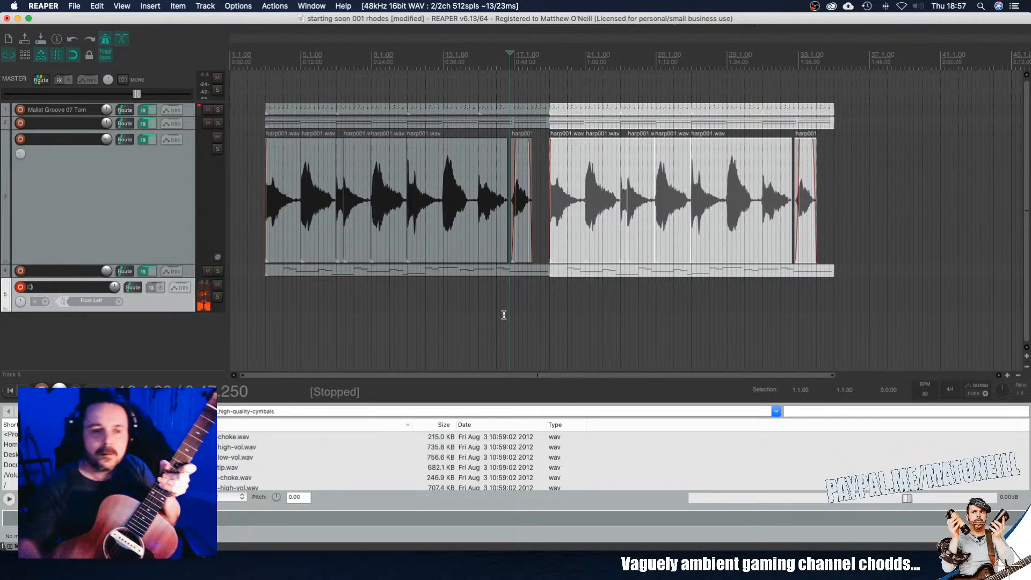
key("super+r")
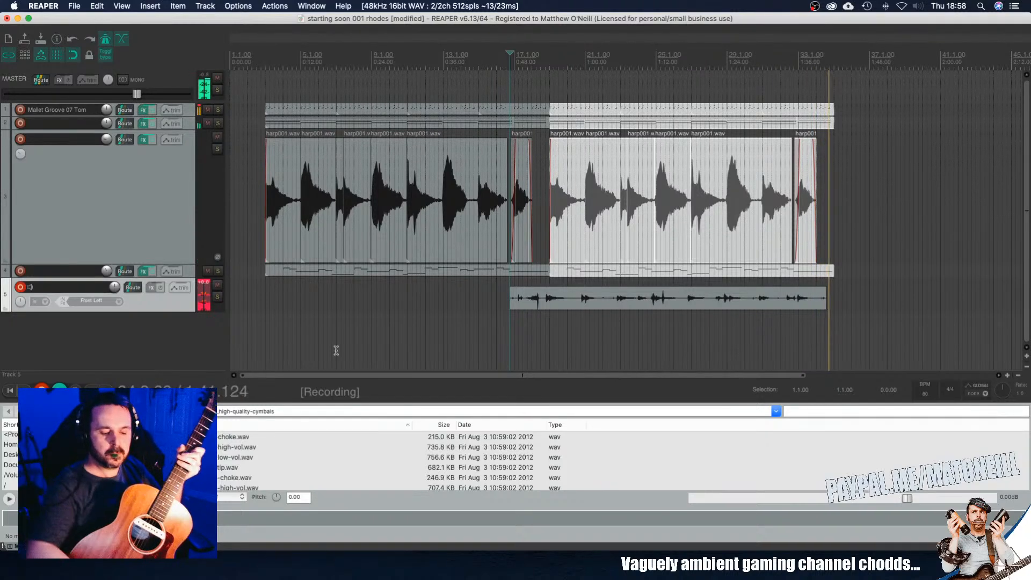
key("space")
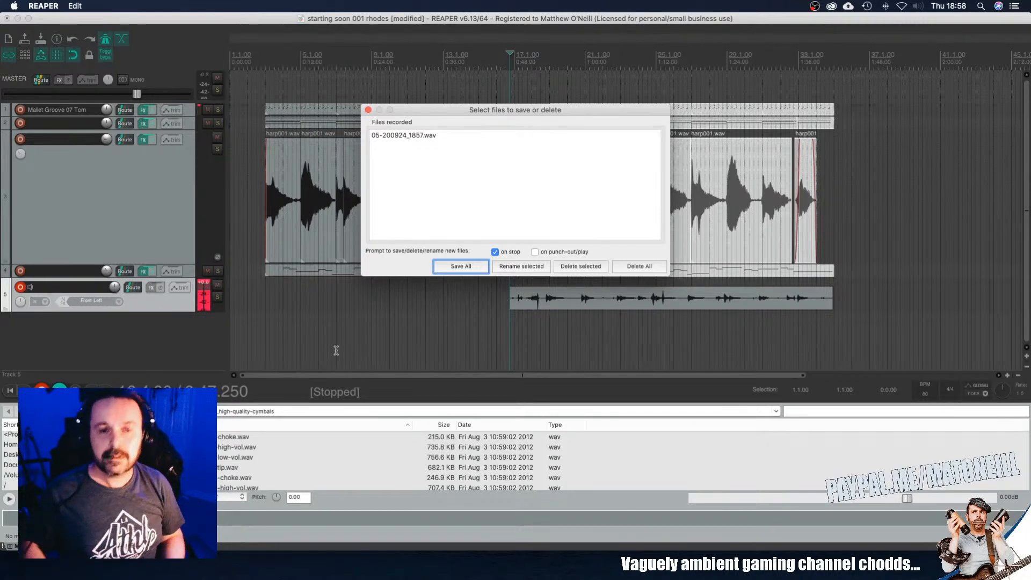
Step: Rename the recorded guitar file as acoustic001.wav in the STREAM MUSIC folder and save the take
left_click(408, 139)
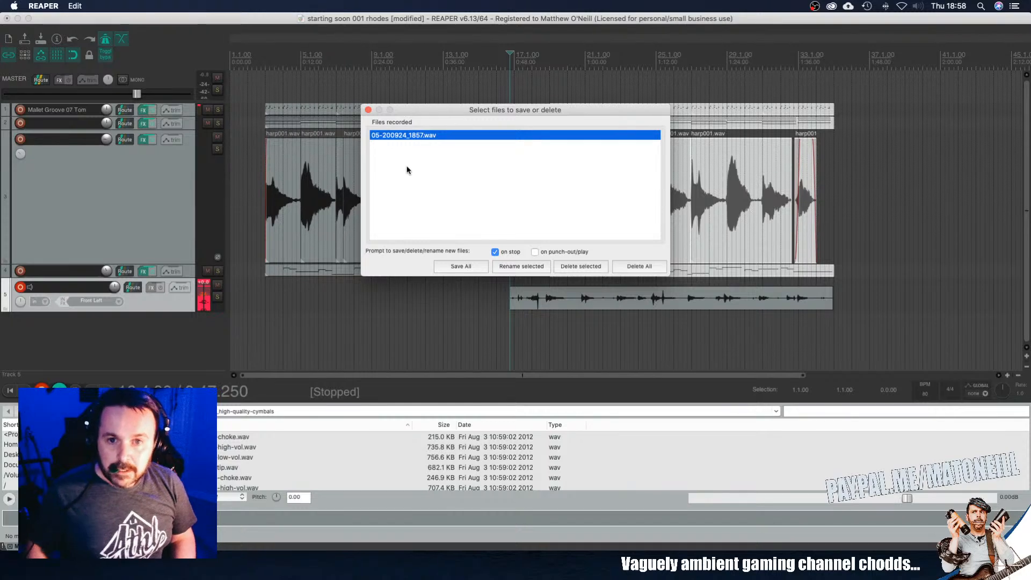
left_click(514, 266)
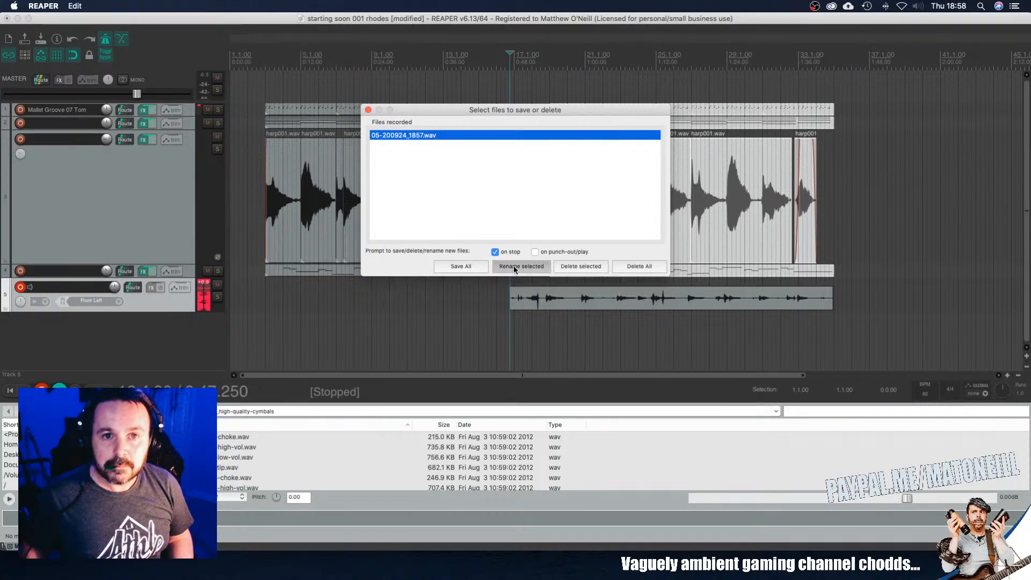
type("acoustic001.wav")
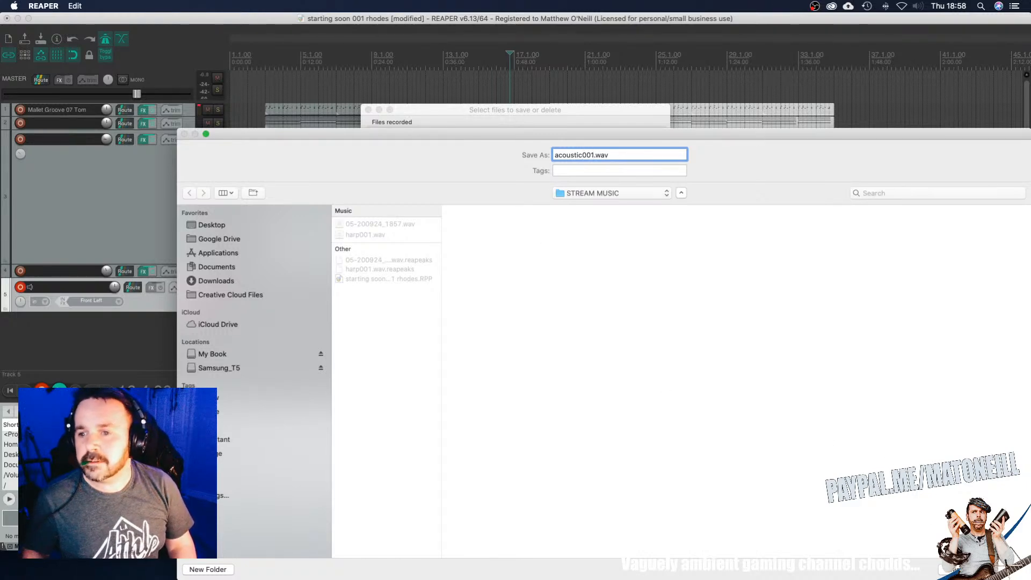
key("Return")
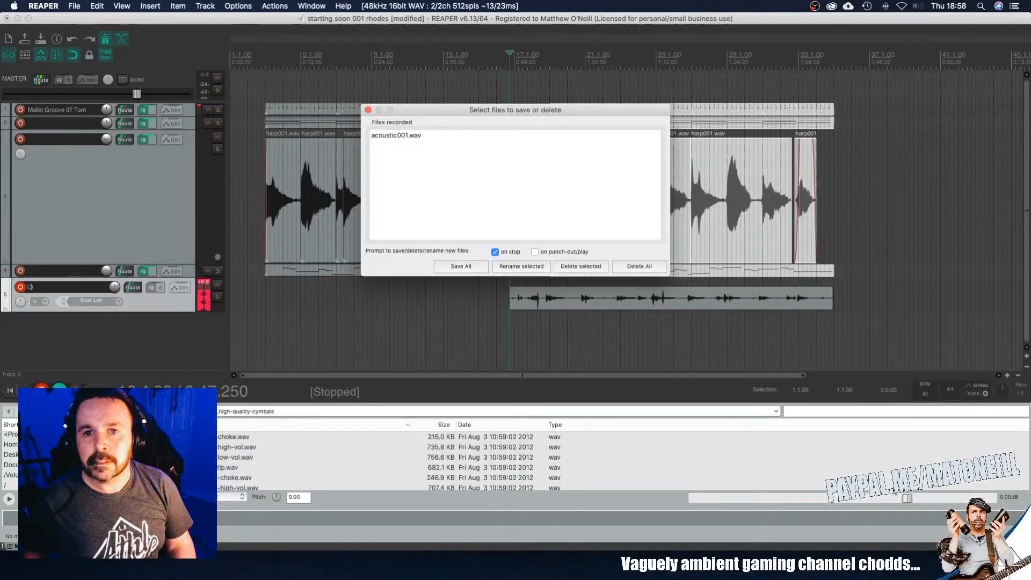
left_click(462, 267)
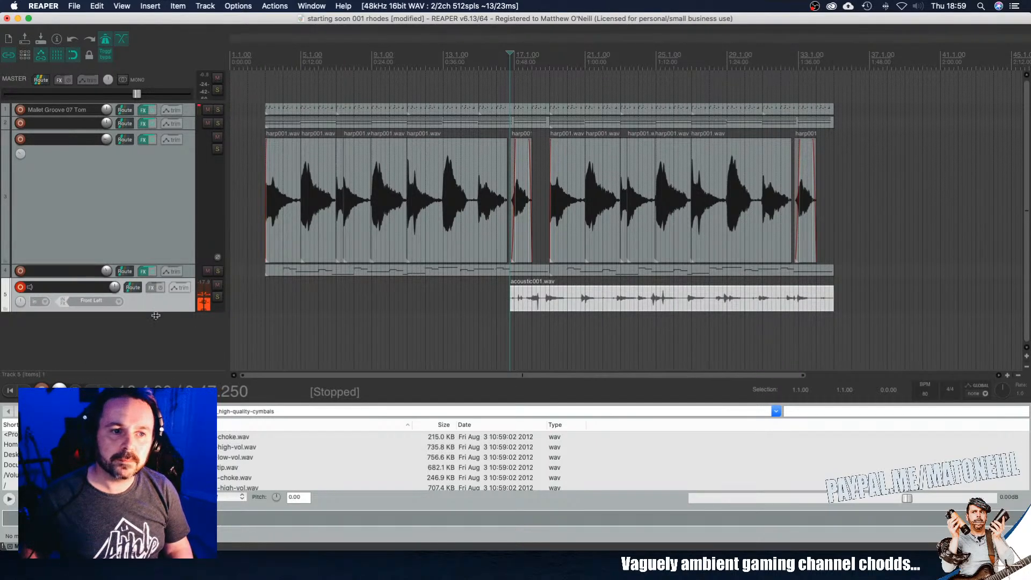
Step: Disarm track 5 and increase its height to enlarge the guitar waveform
left_click(19, 287)
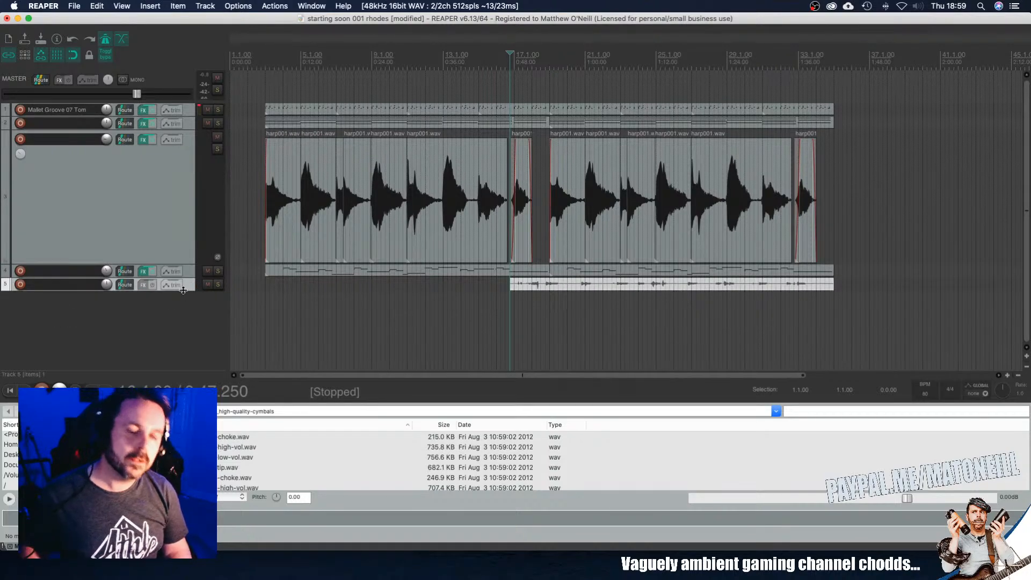
left_click_drag(183, 290, 205, 350)
left_click(549, 330)
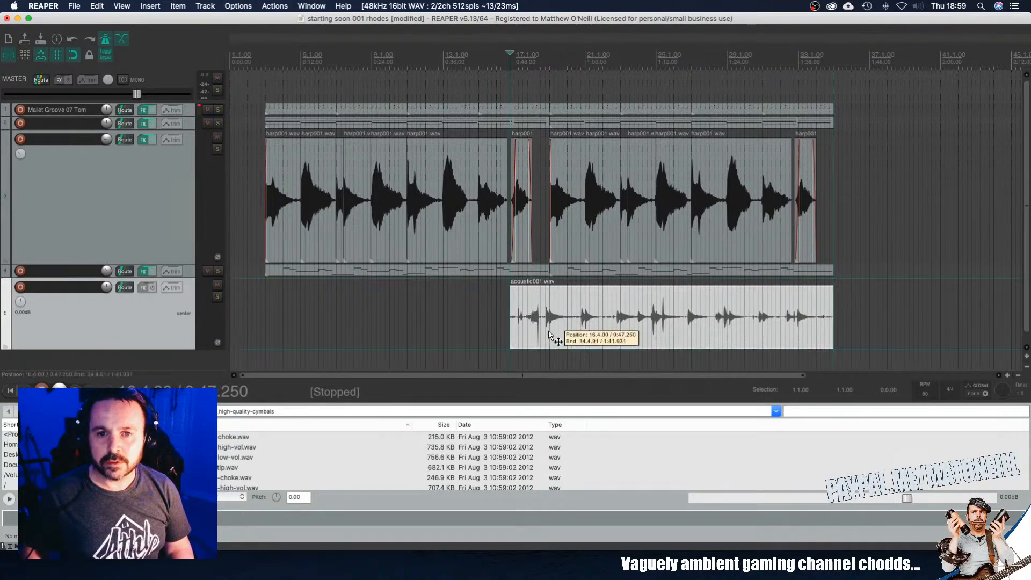
Step: Play back the acoustic guitar take from its start at beat 4 of bar 16 and examine its waveform against the harp track
scroll(548, 330, "up", 5)
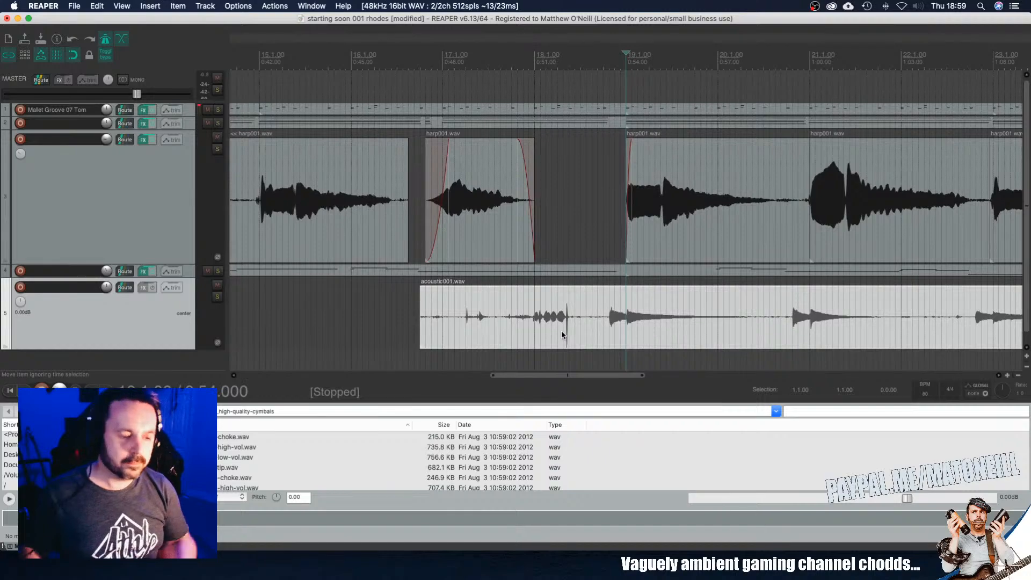
left_click(420, 329)
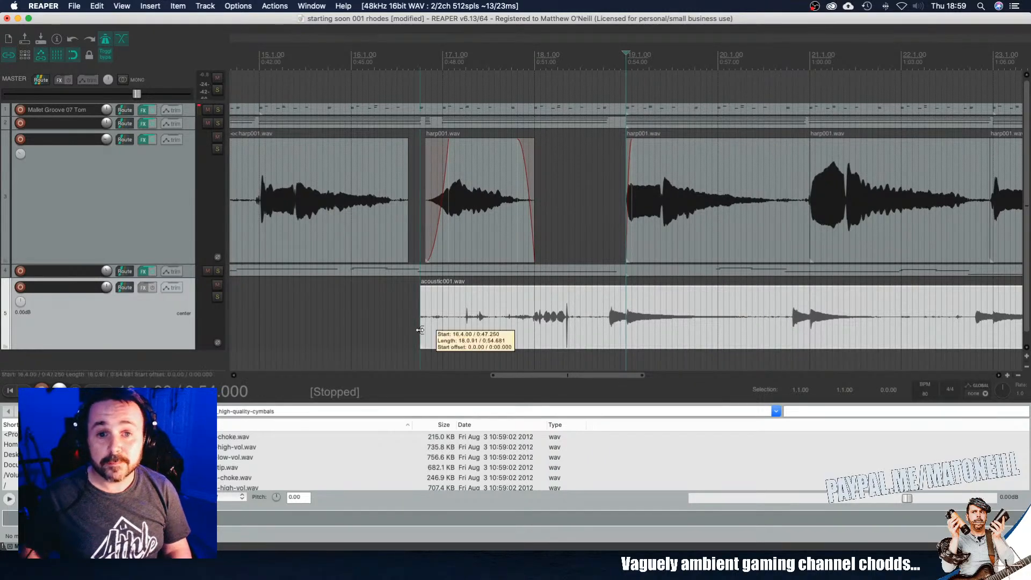
scroll(420, 330, "up", 5)
scroll(420, 330, "down", 5)
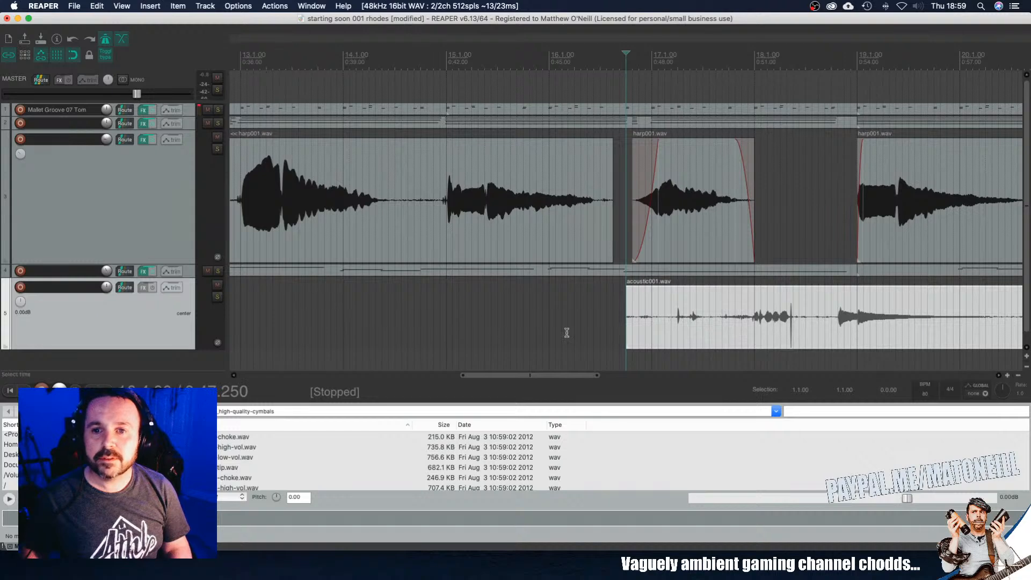
key("space")
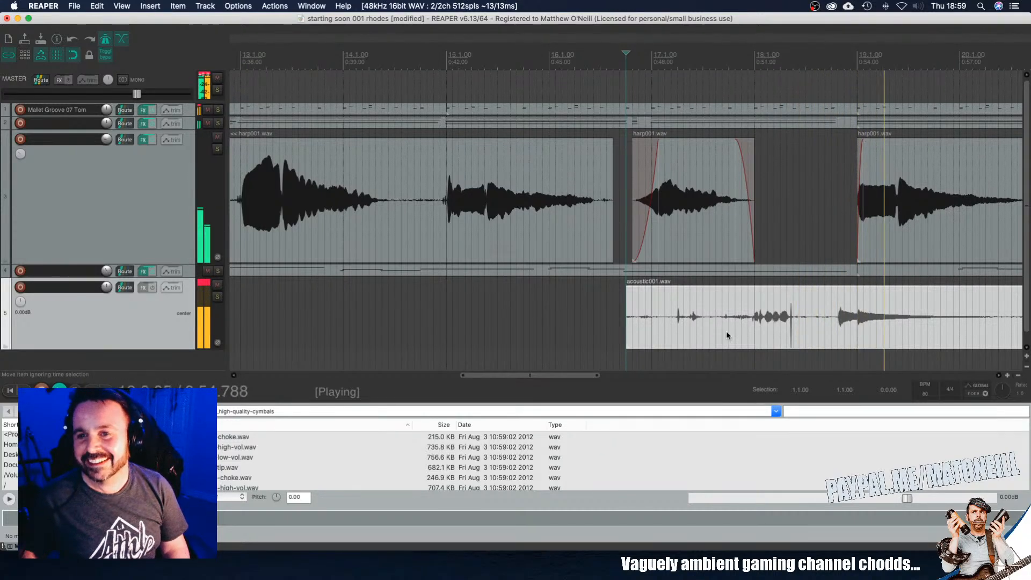
scroll(847, 293, "right", 10)
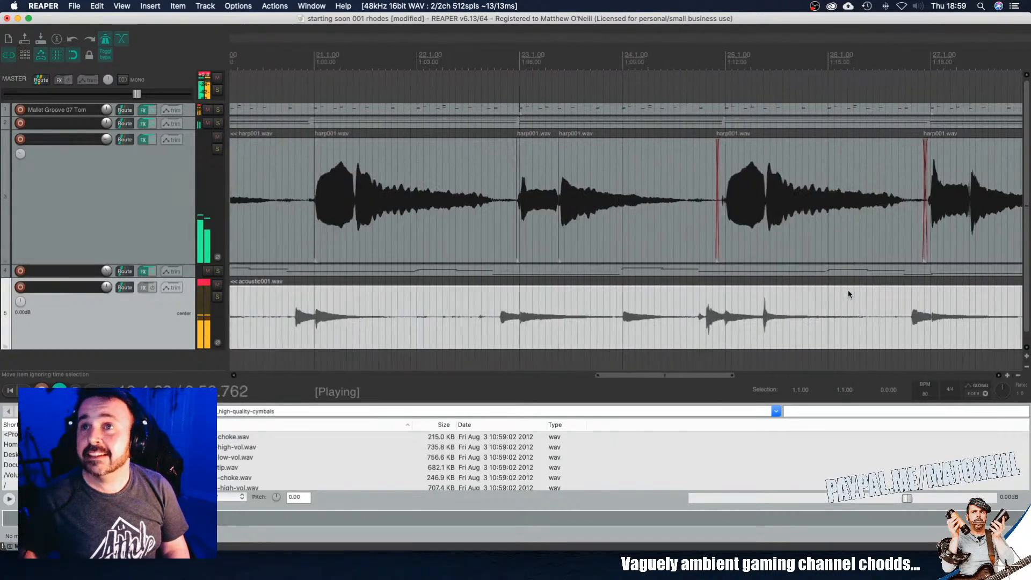
scroll(848, 294, "right", 4)
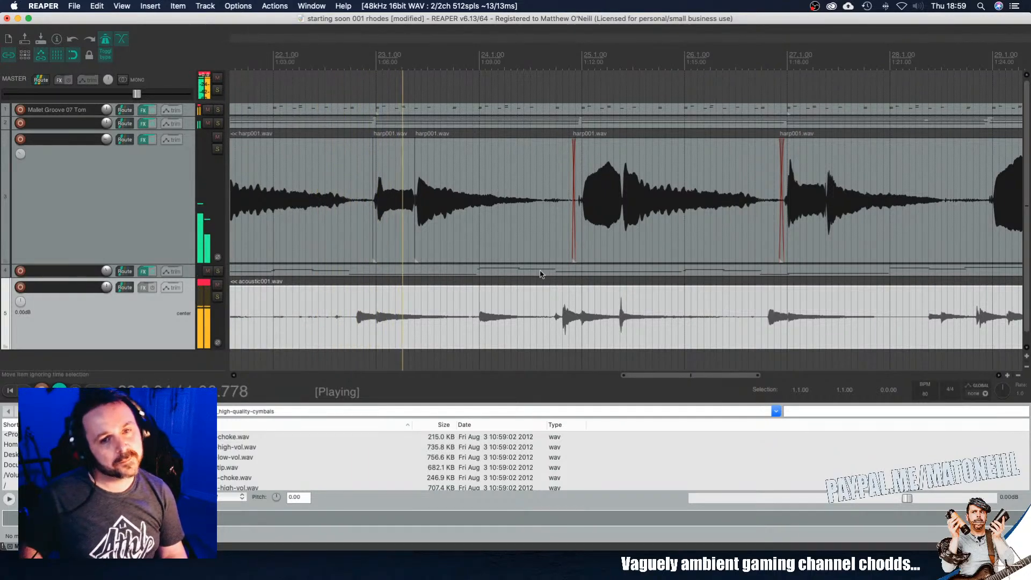
scroll(531, 273, "down", 3)
scroll(524, 273, "down", 1)
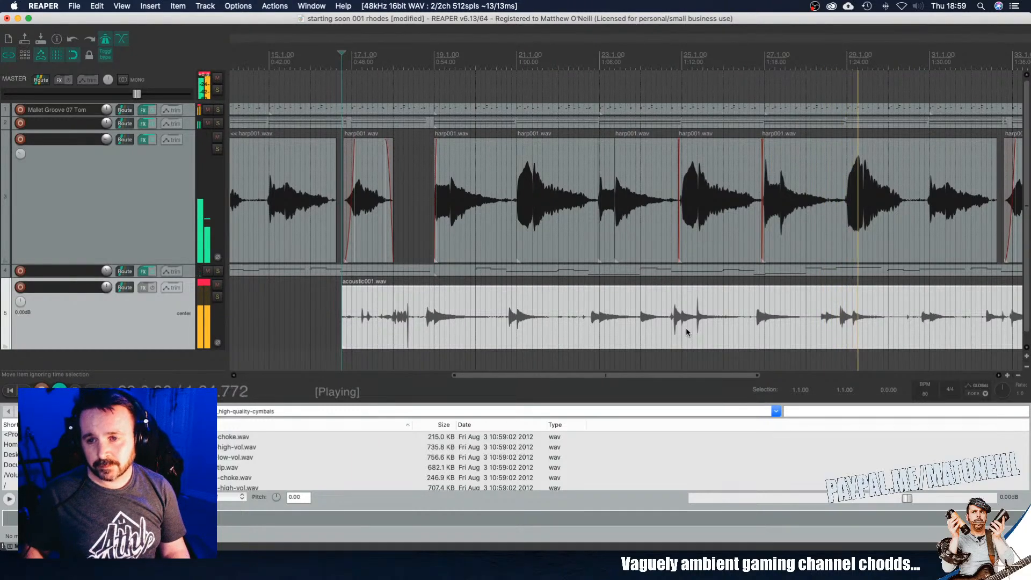
Step: Split the acoustic001.wav item at bar 29 and trim the new item's start to just before its first note
key("space")
left_click(817, 332)
key("space")
scroll(817, 331, "up", 5)
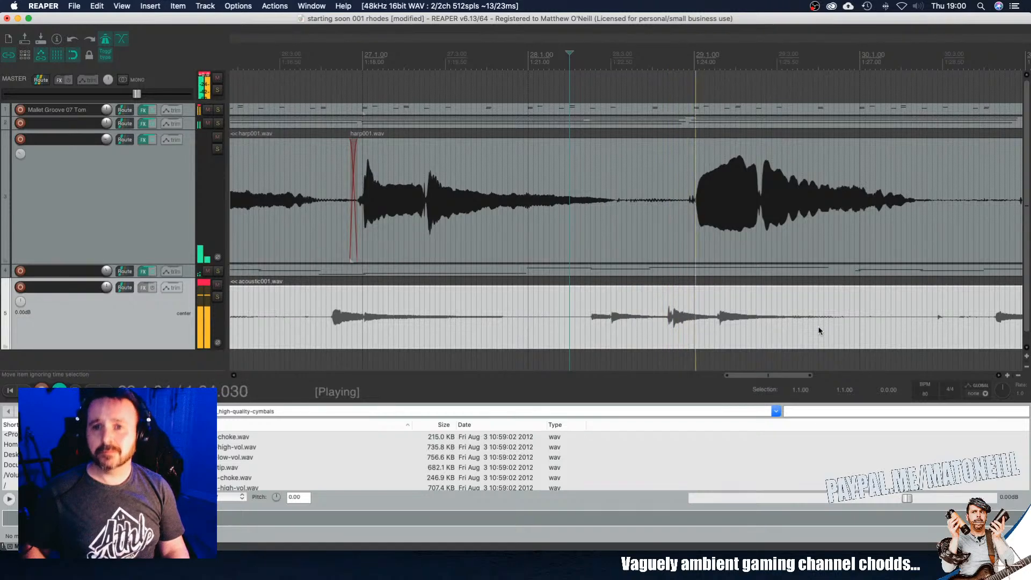
key("space")
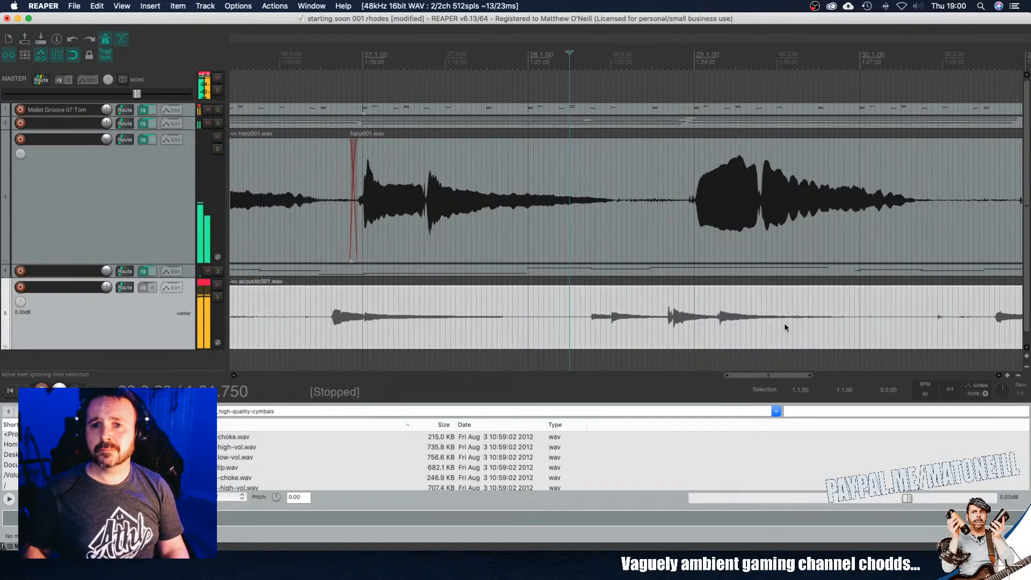
left_click(694, 320)
key("s")
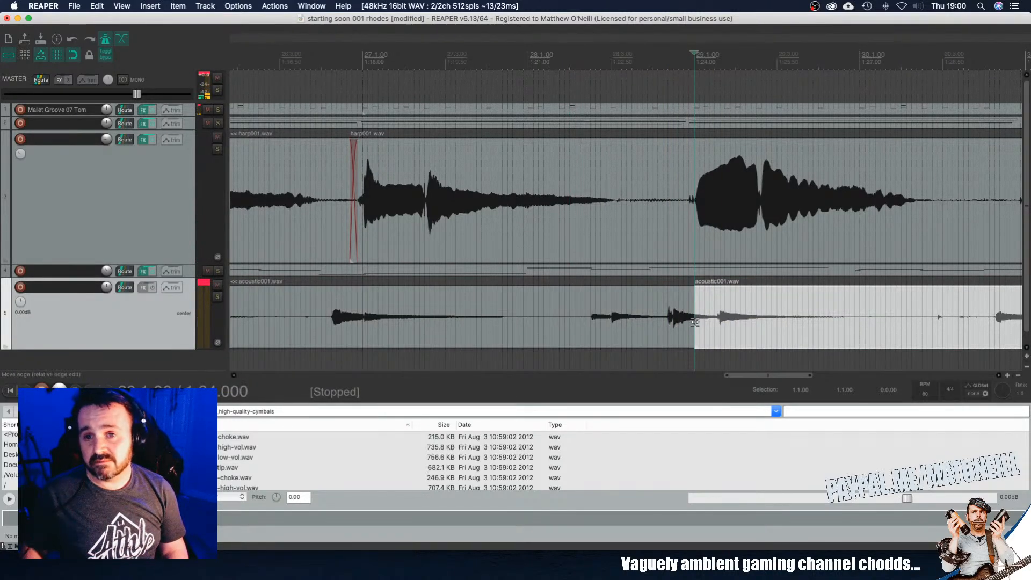
left_click_drag(698, 321, 729, 325)
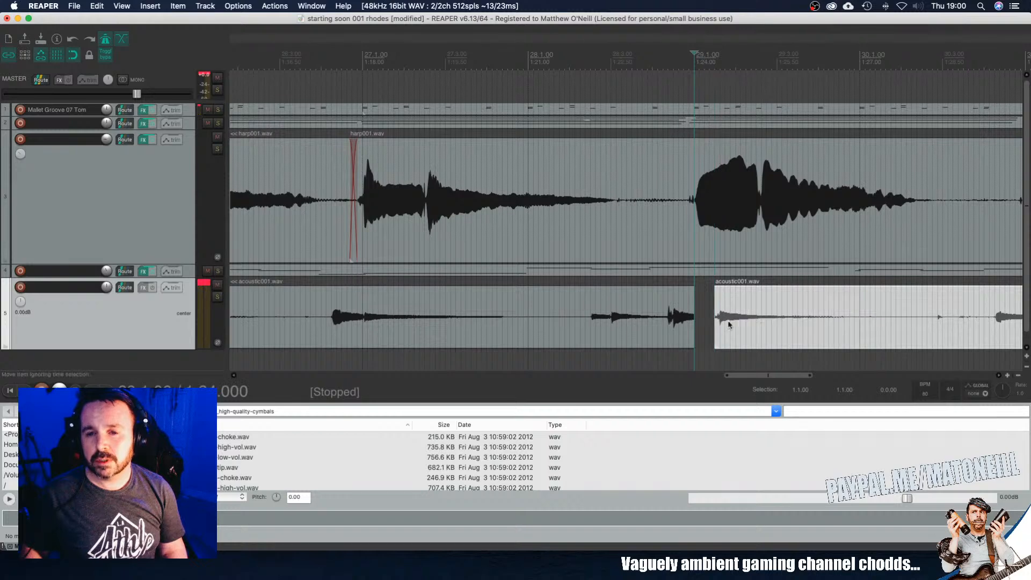
Step: Split the acoustic guitar again at 30.2.75 and move the middle segment earlier so its note falls on bar 29
left_click(931, 328)
key("s")
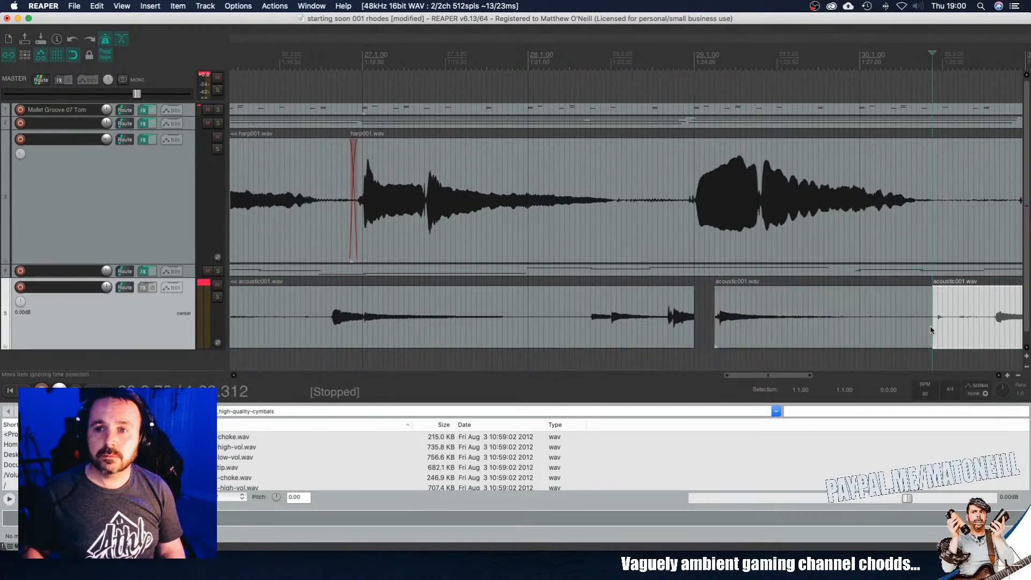
left_click_drag(772, 327, 740, 334)
Step: Listen to the join at bar 29 and nudge the acoustic segment slightly later to shorten its crossfade
left_click(584, 320)
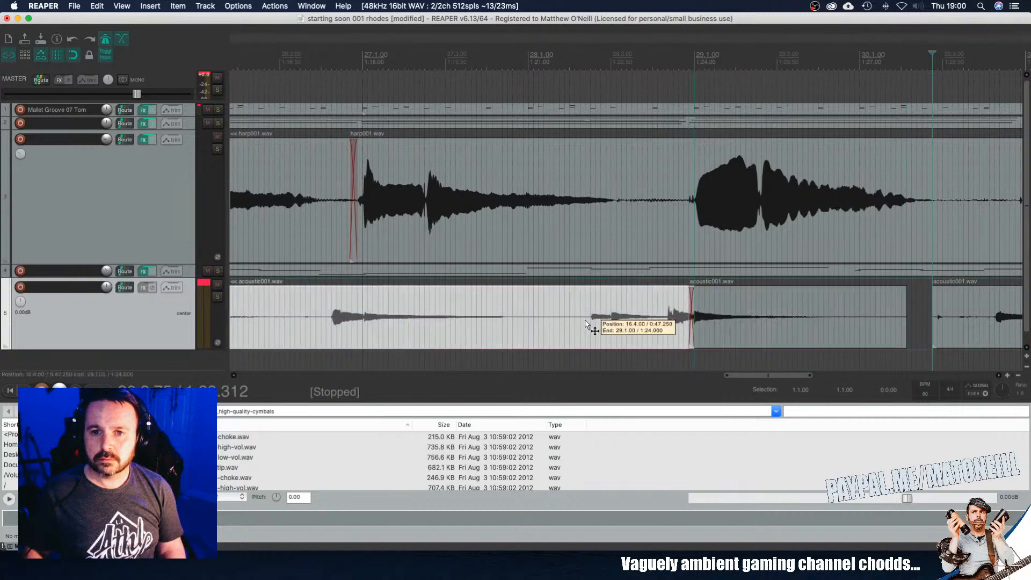
key("space")
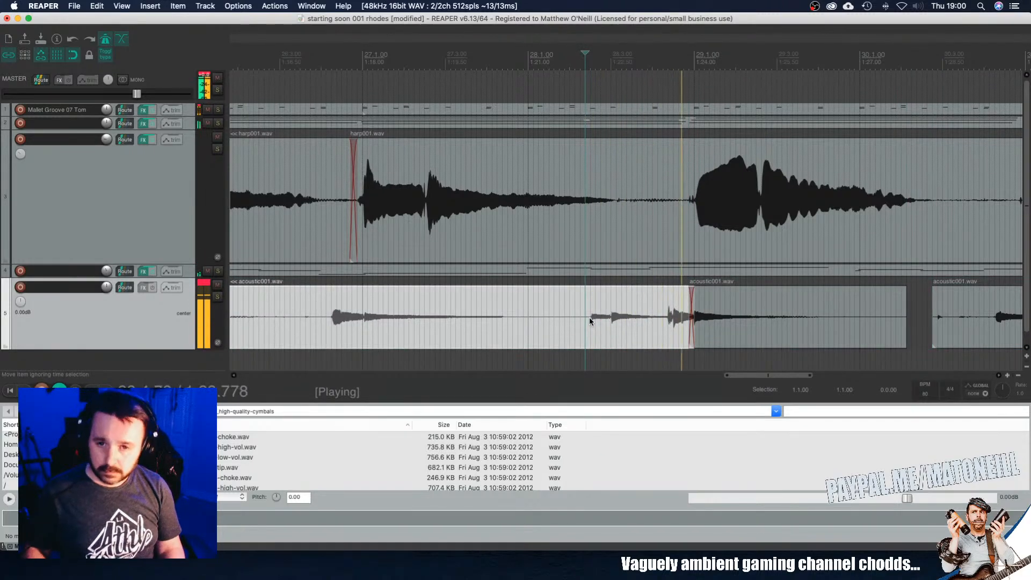
key("space")
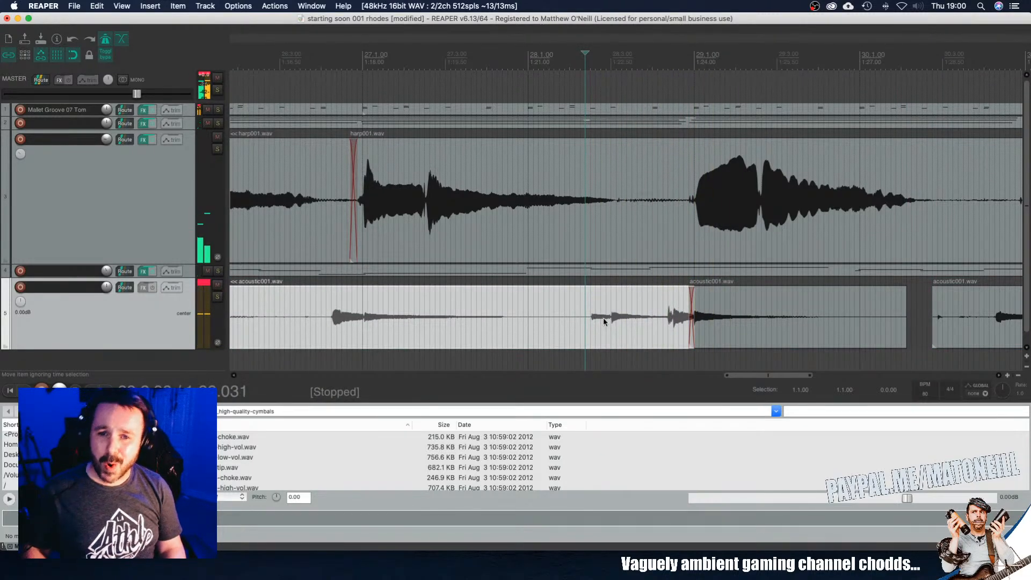
key("space")
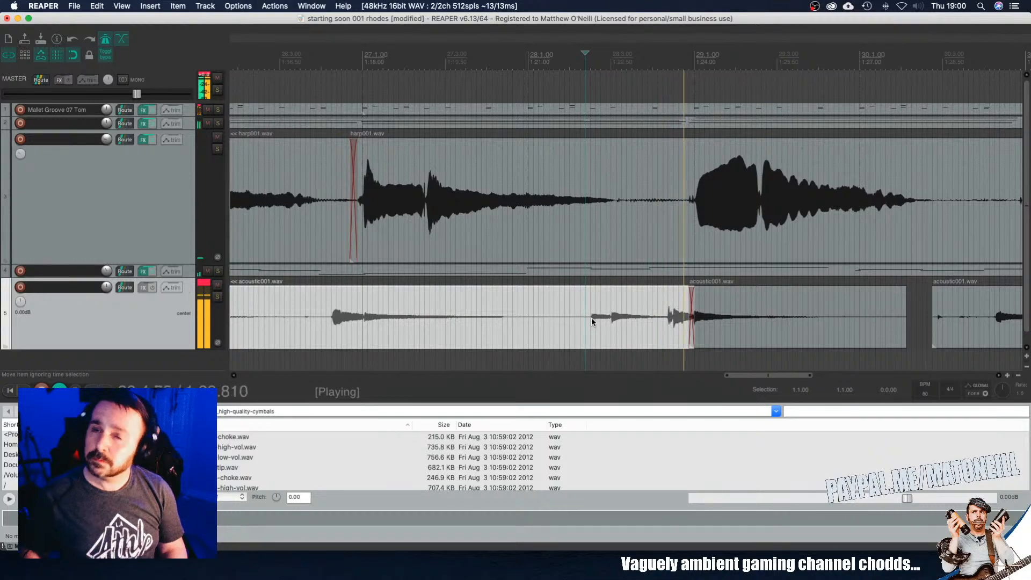
key("space")
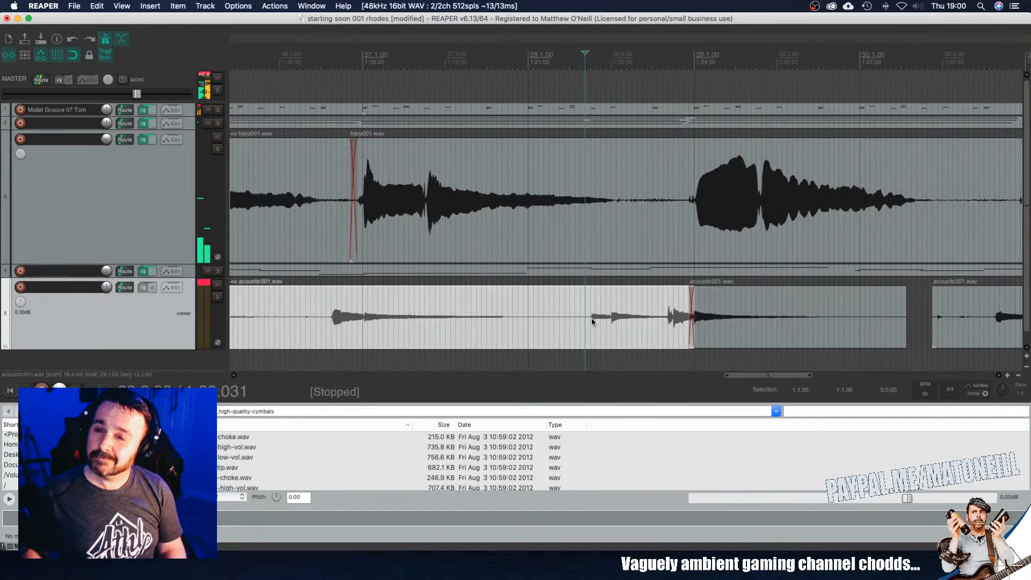
left_click(696, 328)
scroll(698, 328, "up", 6)
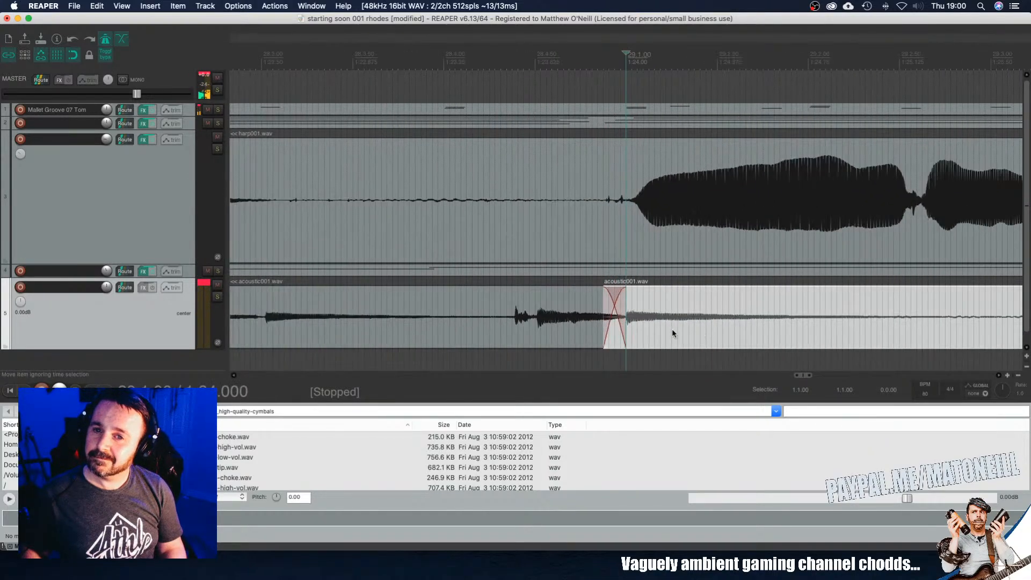
left_click_drag(673, 329, 697, 332)
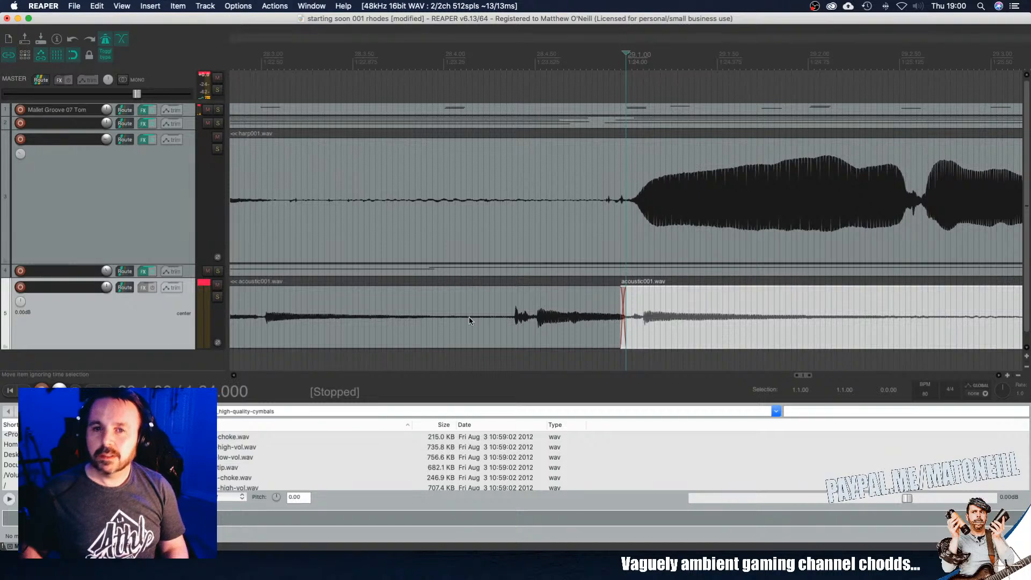
Step: Play through the bar 29 join, split the acoustic guitar at bar 33, and trim the preceding segment's end back about one beat
scroll(483, 314, "down", 5)
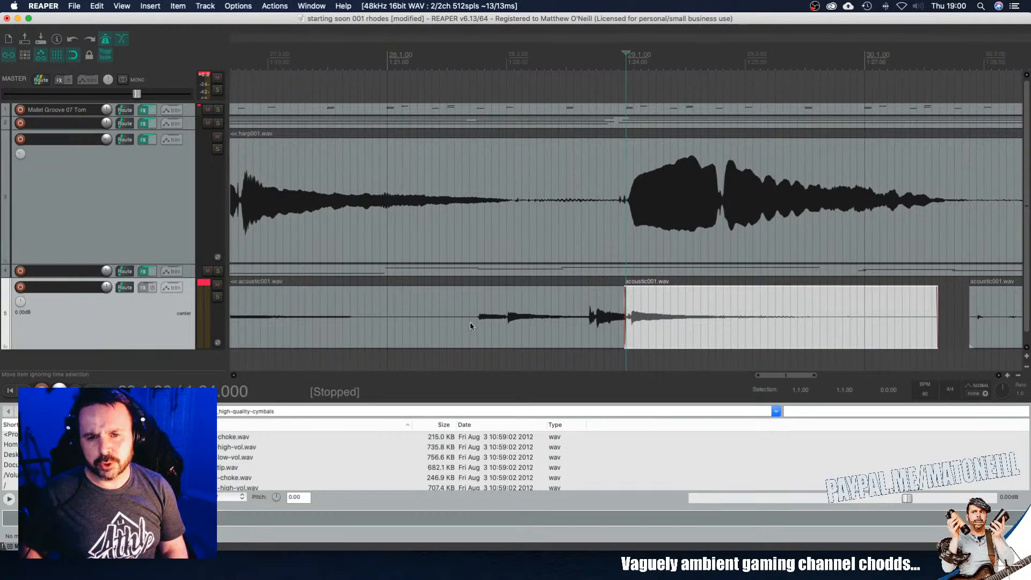
left_click(470, 322)
key("space")
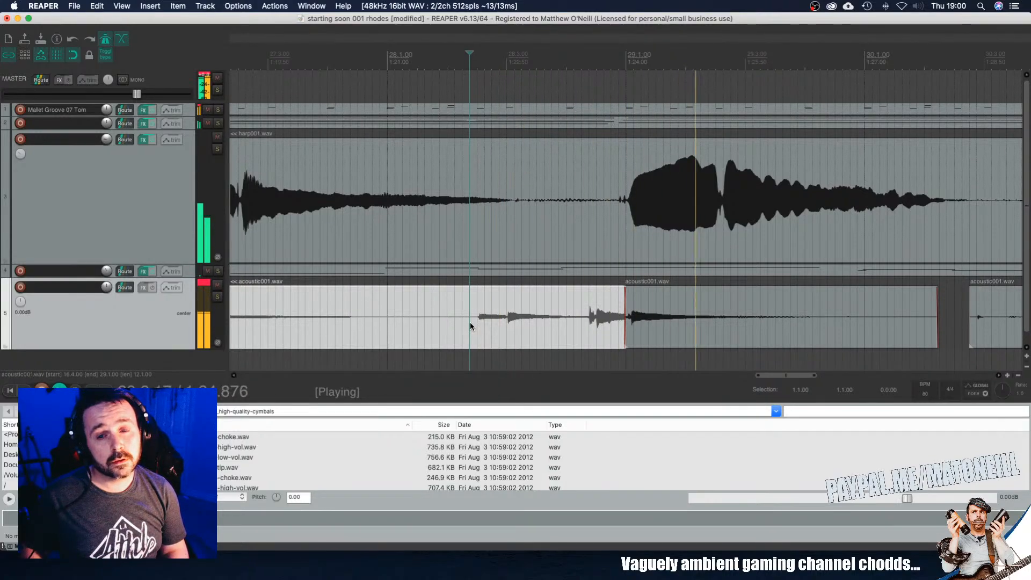
scroll(478, 326, "down", 4)
scroll(488, 321, "down", 1)
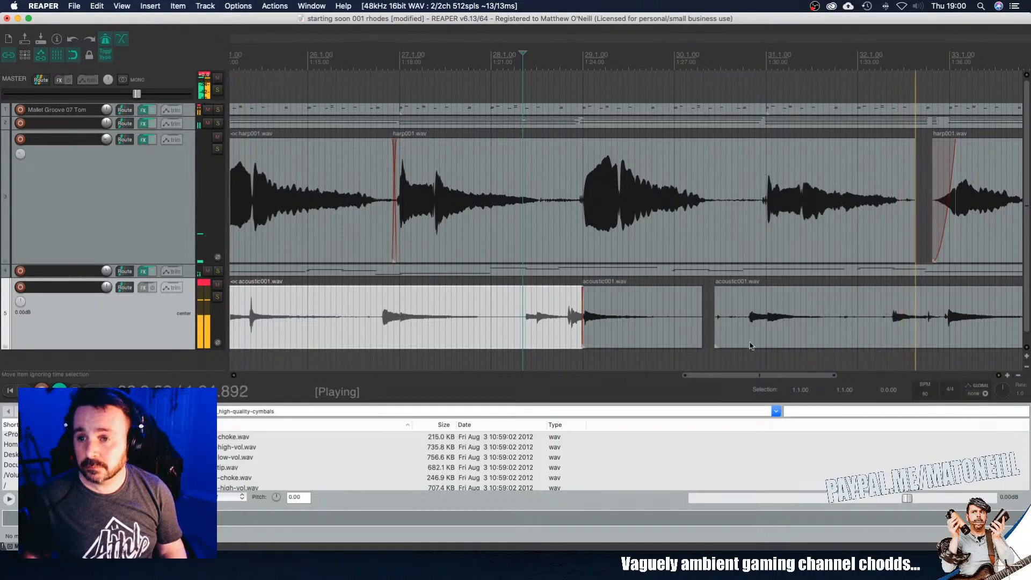
key("space")
left_click(948, 324)
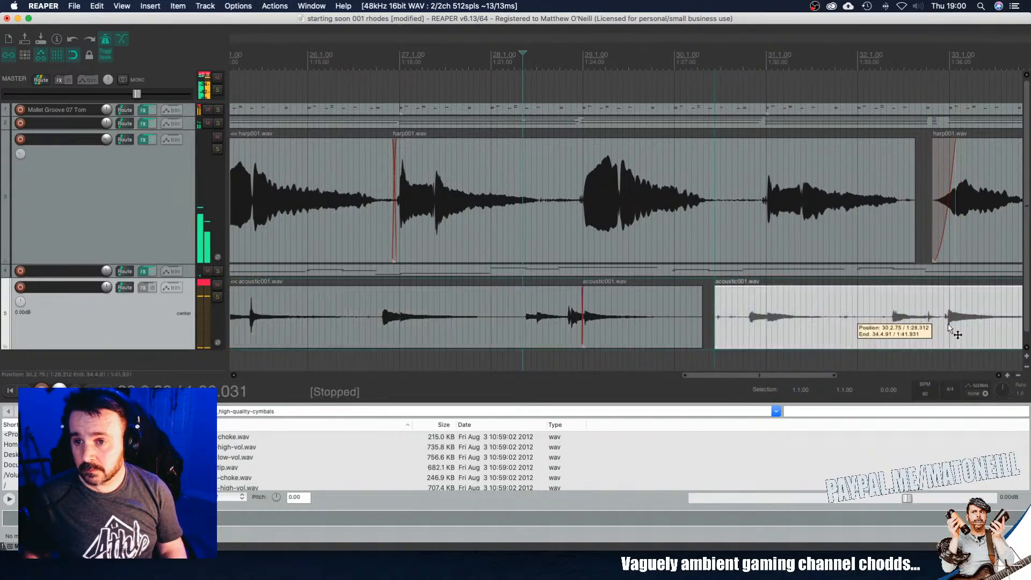
scroll(946, 322, "up", 3)
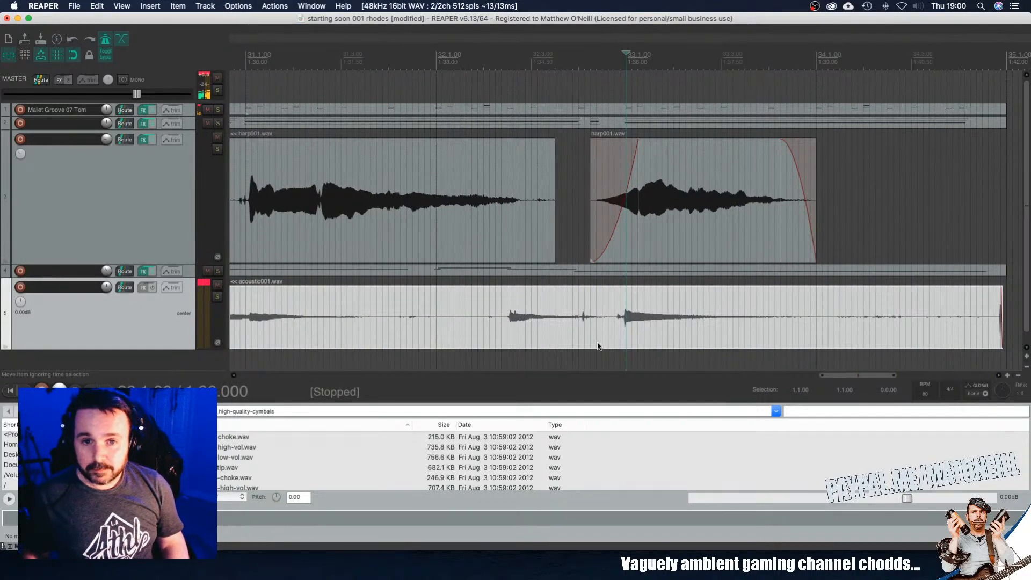
key("s")
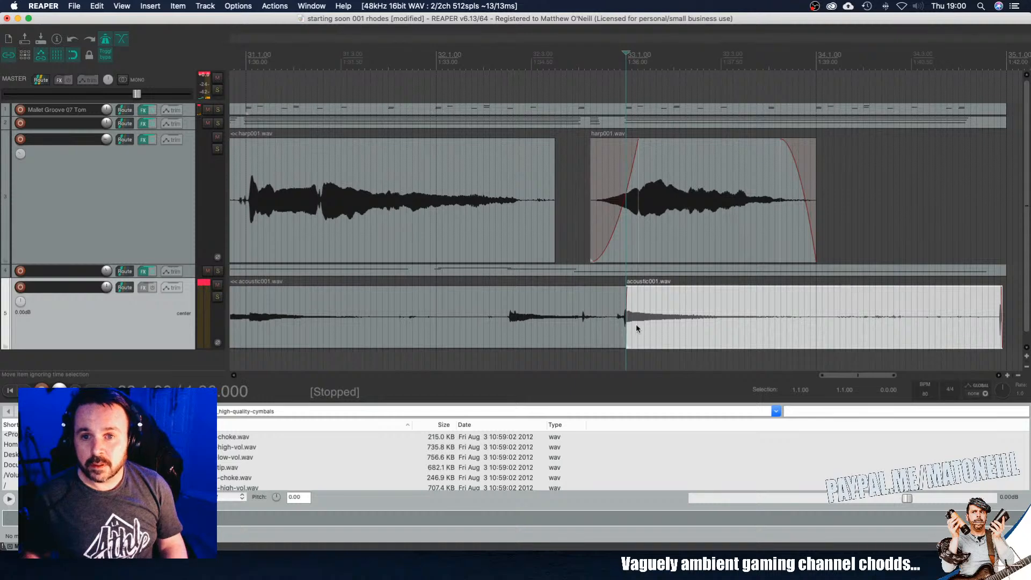
left_click_drag(622, 328, 576, 330)
Step: Copy the short acoustic strum just before bar 29 into the gap before bar 33, leaving the original item unsplit
scroll(575, 330, "down", 3)
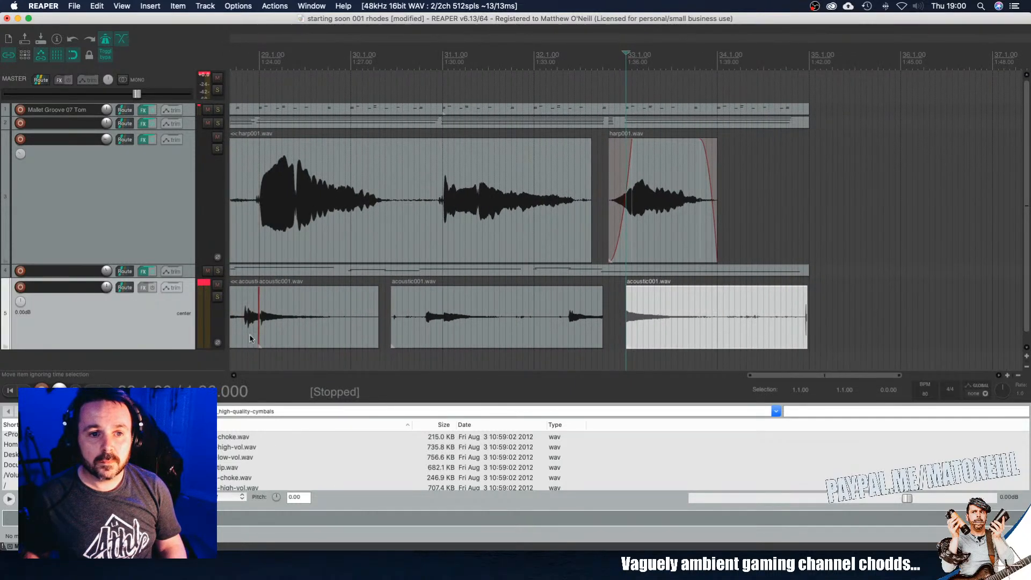
scroll(257, 332, "left", 2)
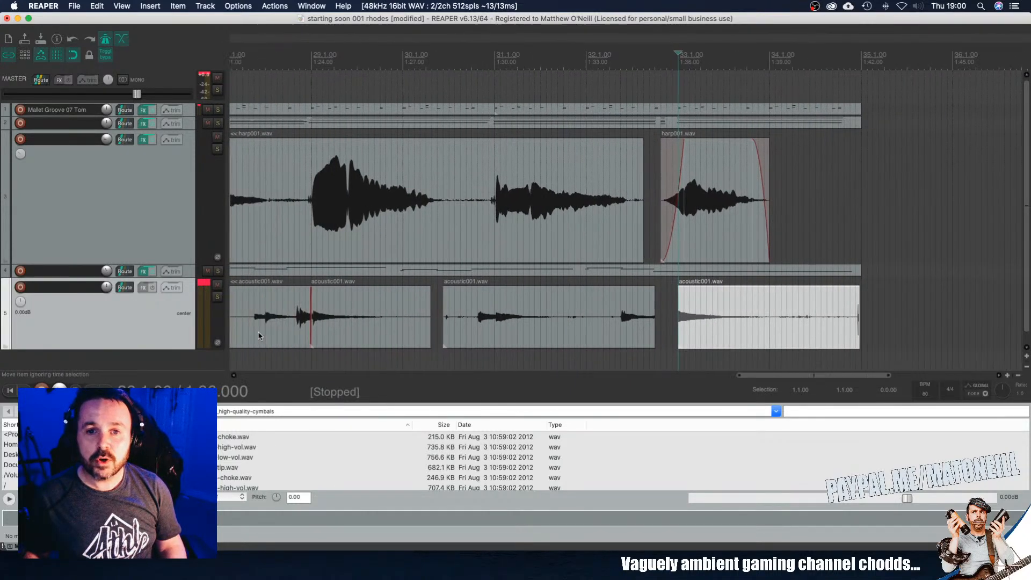
left_click(295, 337)
key("space")
key("space")
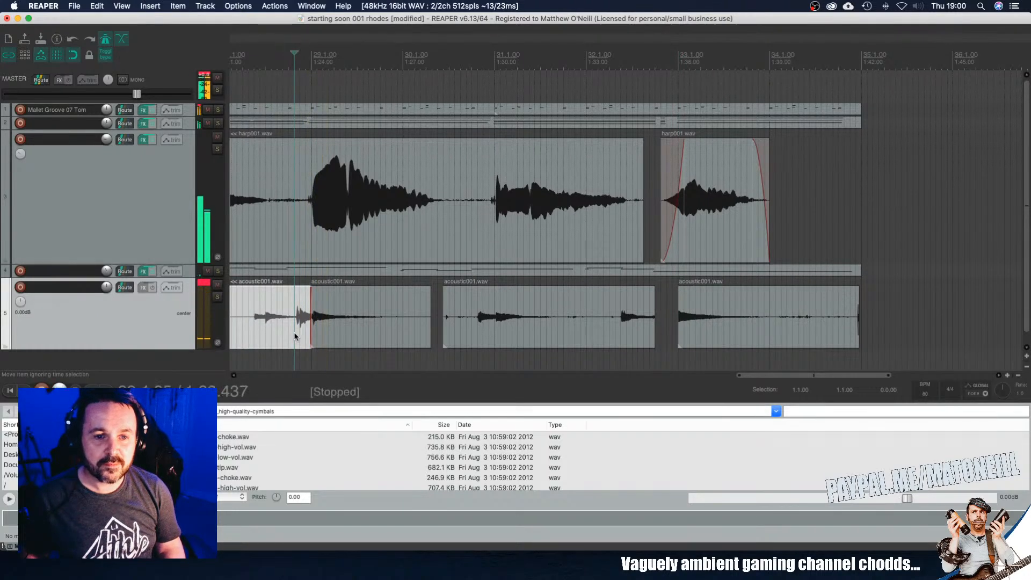
key("s")
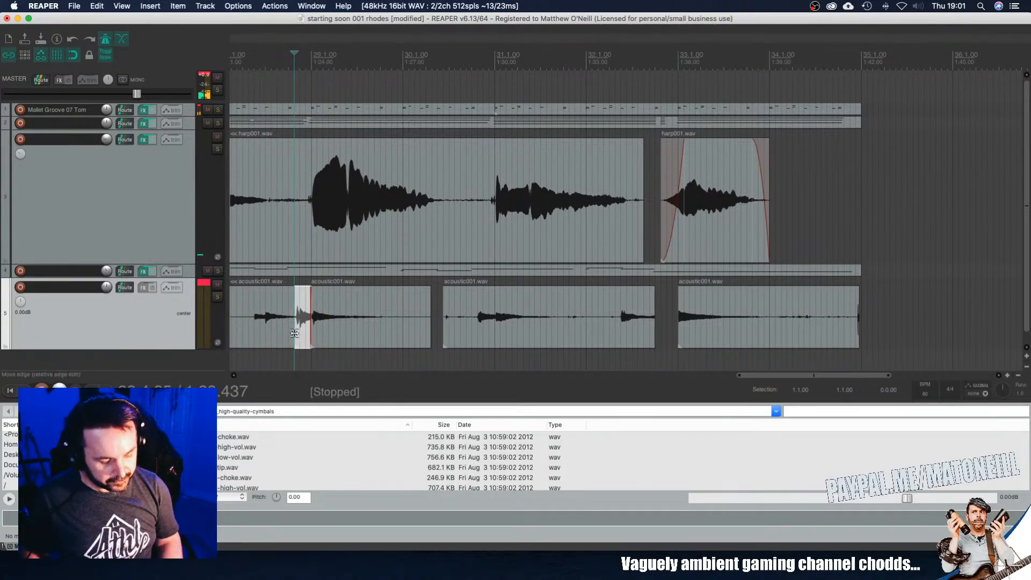
key("super+z")
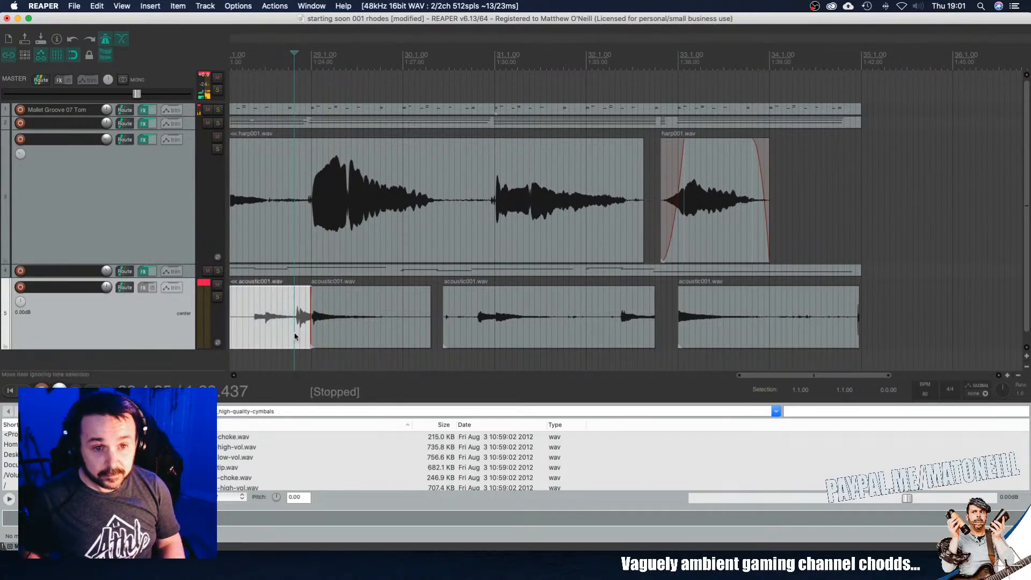
left_click(663, 324)
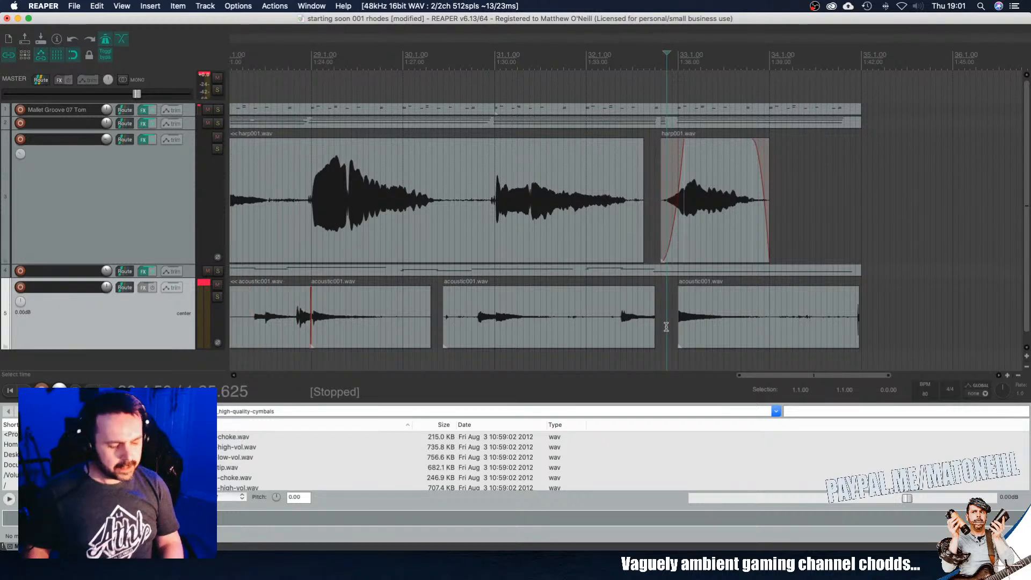
left_click_drag(678, 325, 582, 330)
scroll(665, 326, "up", 5)
Step: Listen to the copied strum, move it slightly later, and extend its end nearly to bar 33
left_click(602, 328)
key("space")
key("space")
left_click(426, 317)
key("space")
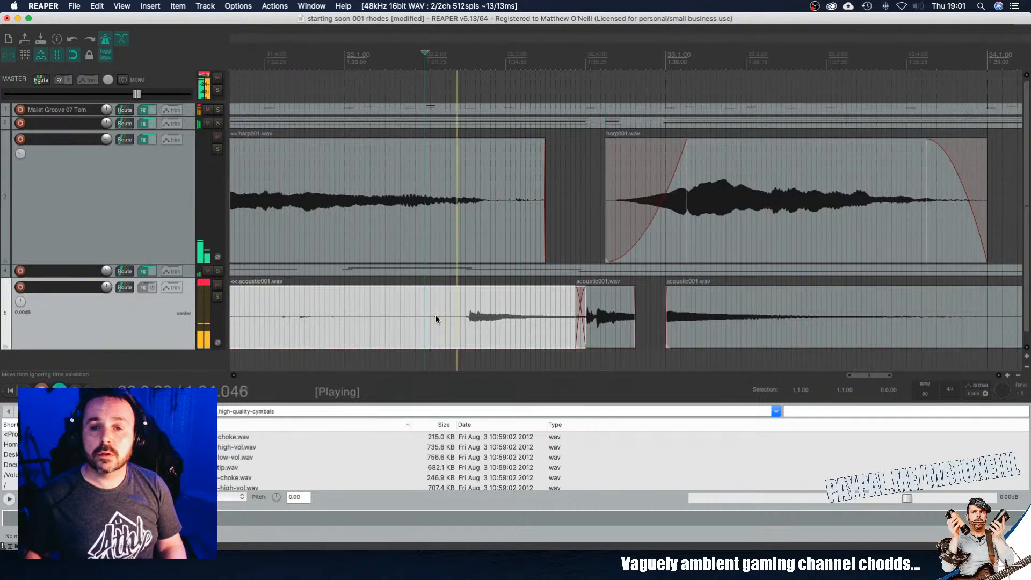
key("space")
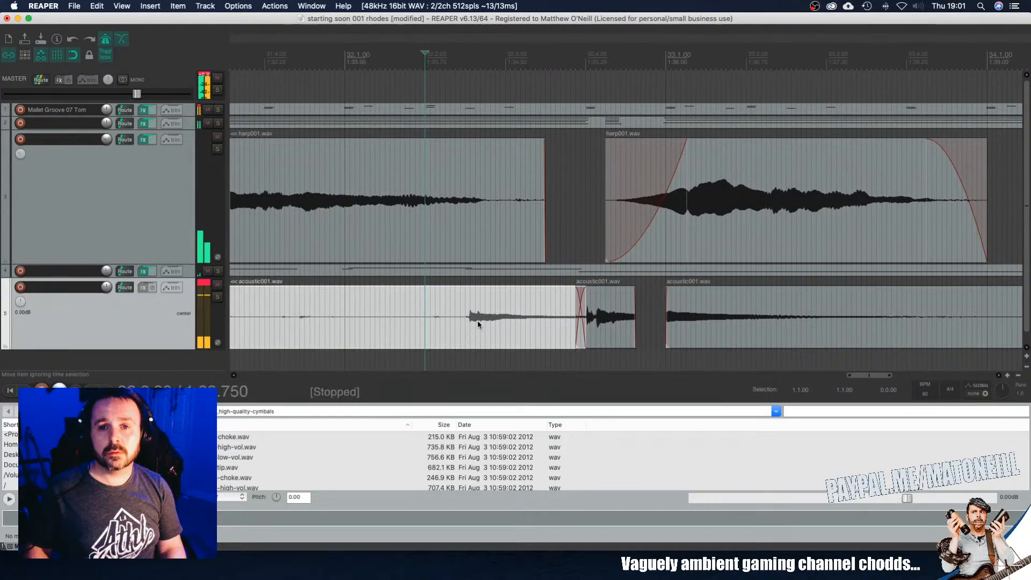
left_click_drag(611, 323, 661, 320)
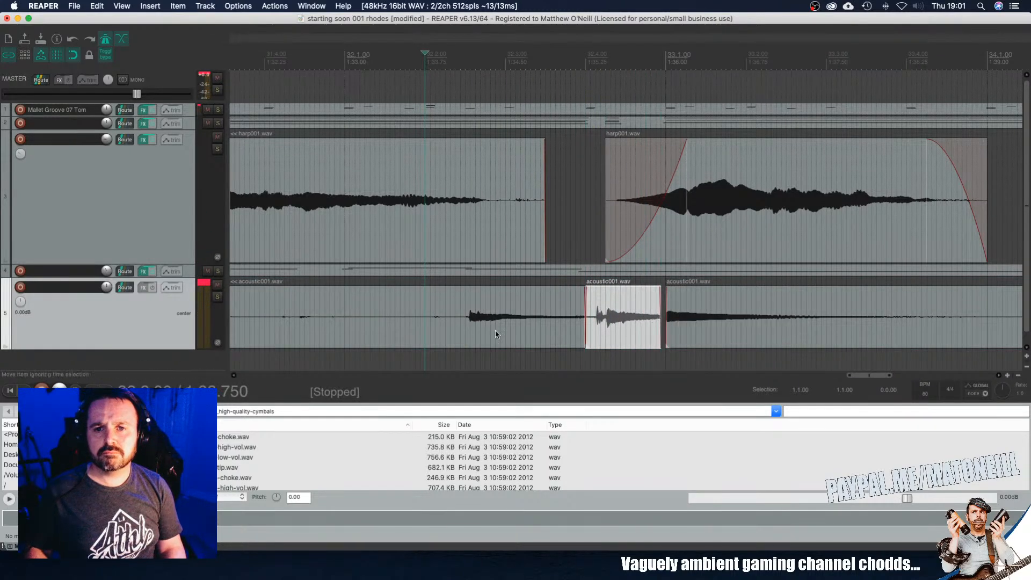
Step: Play the passage into bar 33 and extend the final acoustic segment's start slightly earlier to meet the copied strum
left_click(375, 339)
key("space")
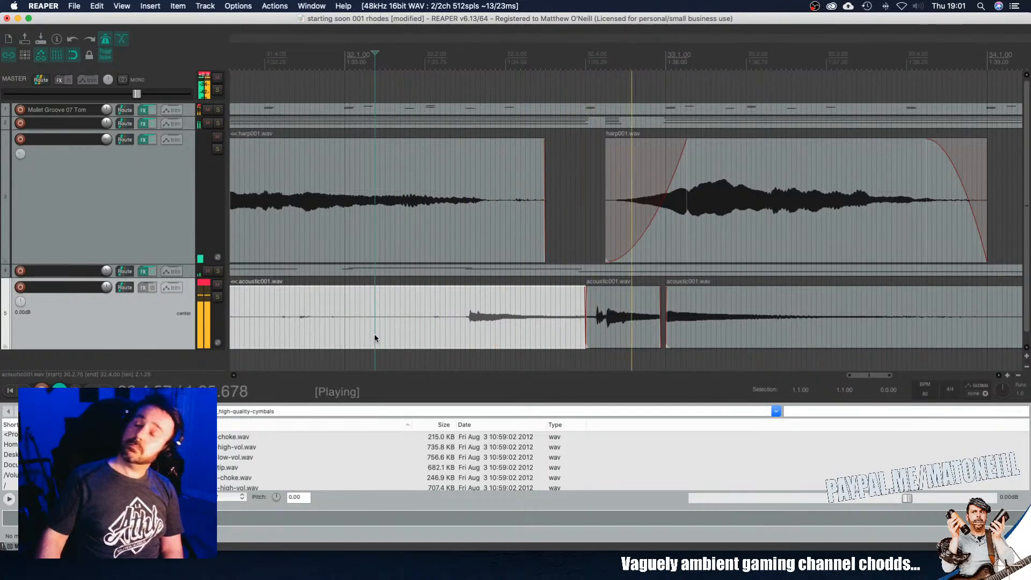
key("space")
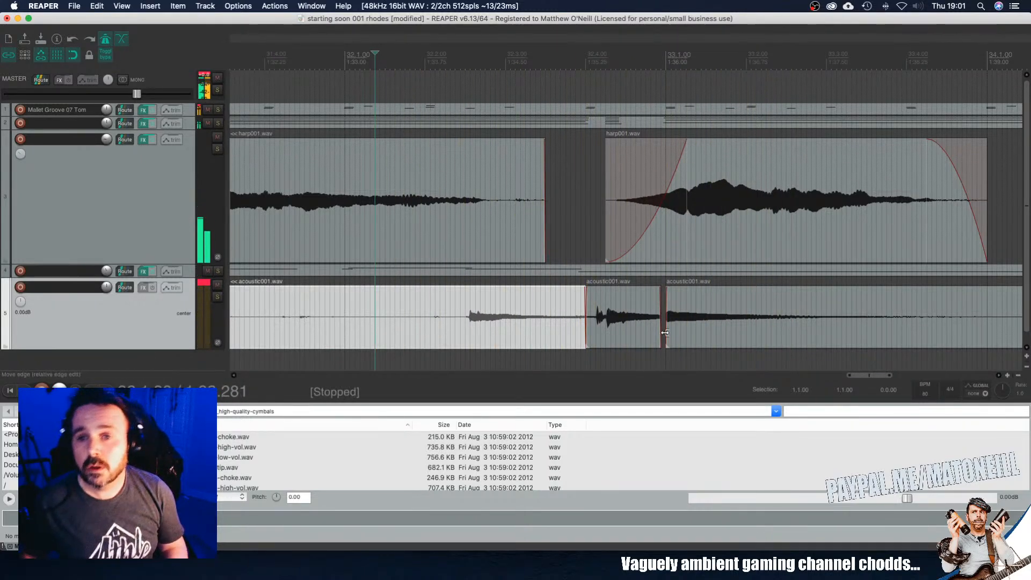
left_click_drag(665, 332, 656, 334)
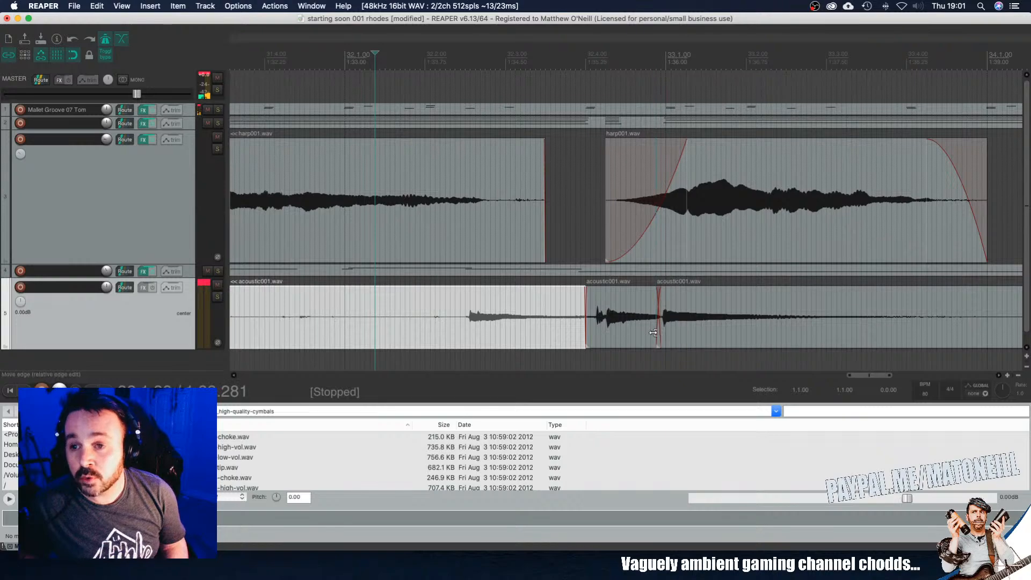
Step: Trim the end of the last acoustic segment to just past bar 34 and give it a long fade-out
scroll(657, 334, "down", 4)
scroll(817, 336, "down", 2)
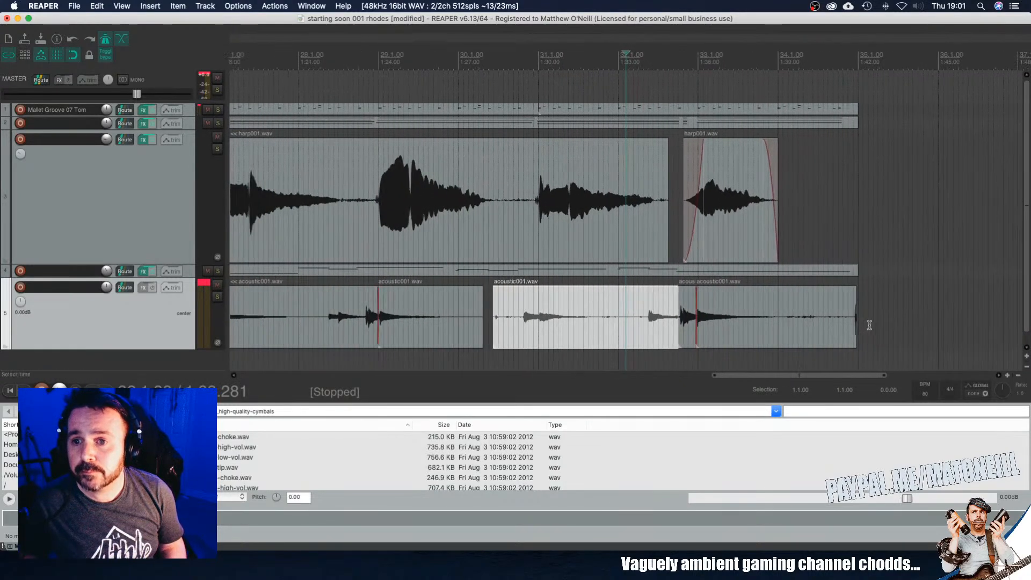
left_click_drag(856, 325, 719, 292)
Step: Trim the start of the acoustic segment before bar 31 to its note at 30.4.25 and play from before bar 29 to check
left_click_drag(491, 321, 521, 319)
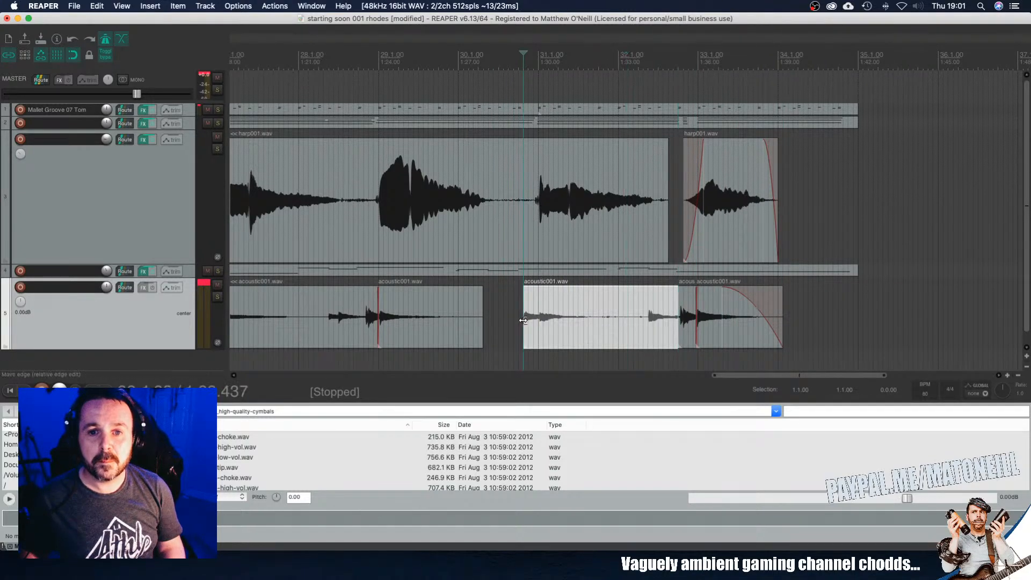
scroll(521, 320, "up", 8)
scroll(521, 320, "down", 6)
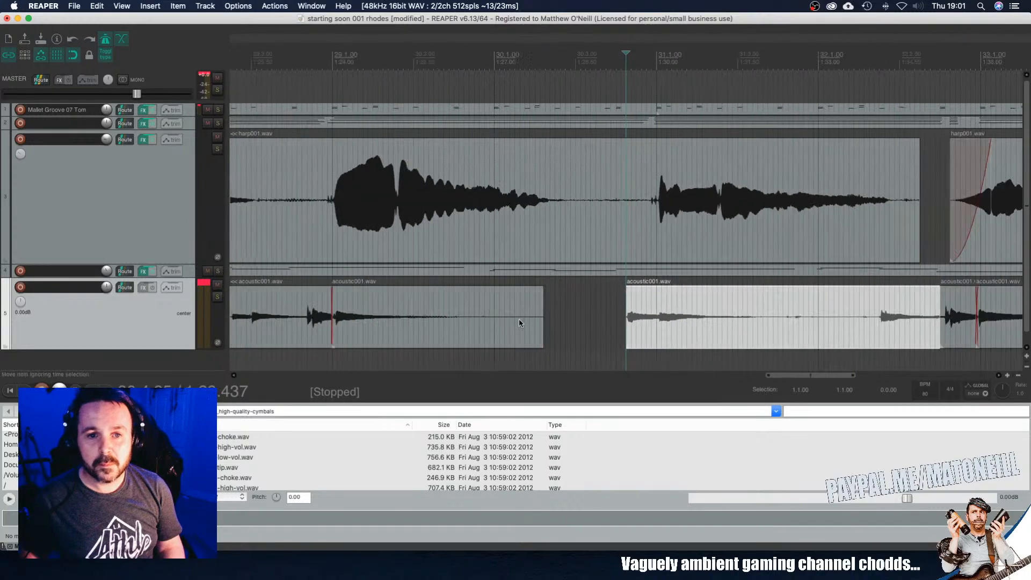
left_click(304, 322)
key("space")
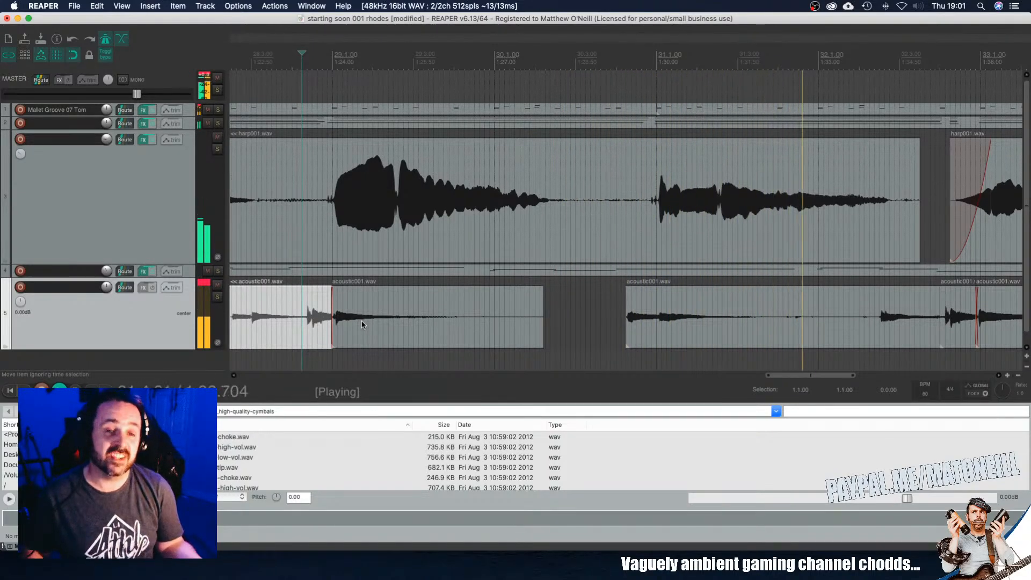
key("space")
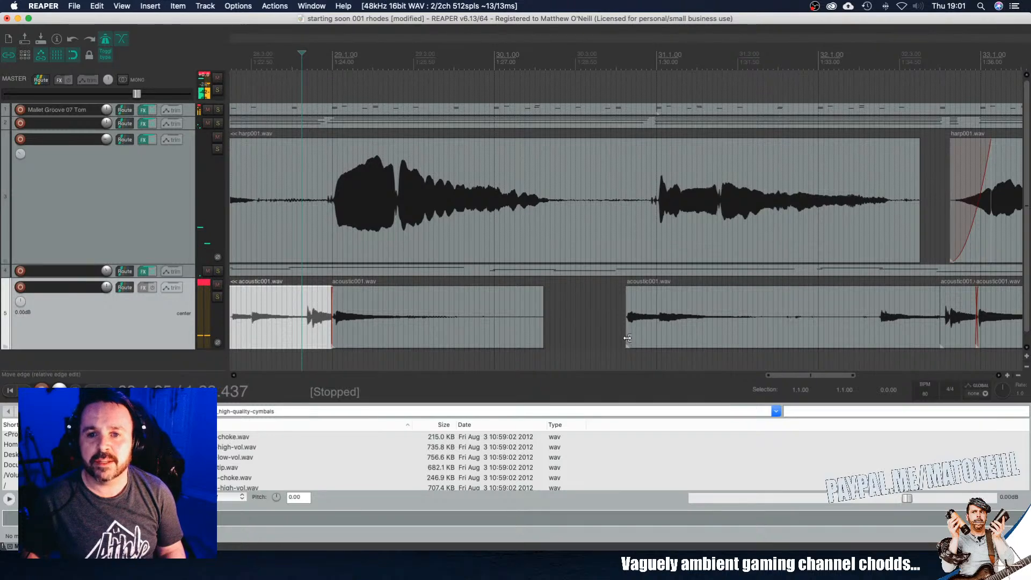
Step: Split the acoustic segment before bar 31 at its note at 32.2.50 and shorten the earlier part to about 31.4 with a long fade-out
left_click(627, 338)
key("space")
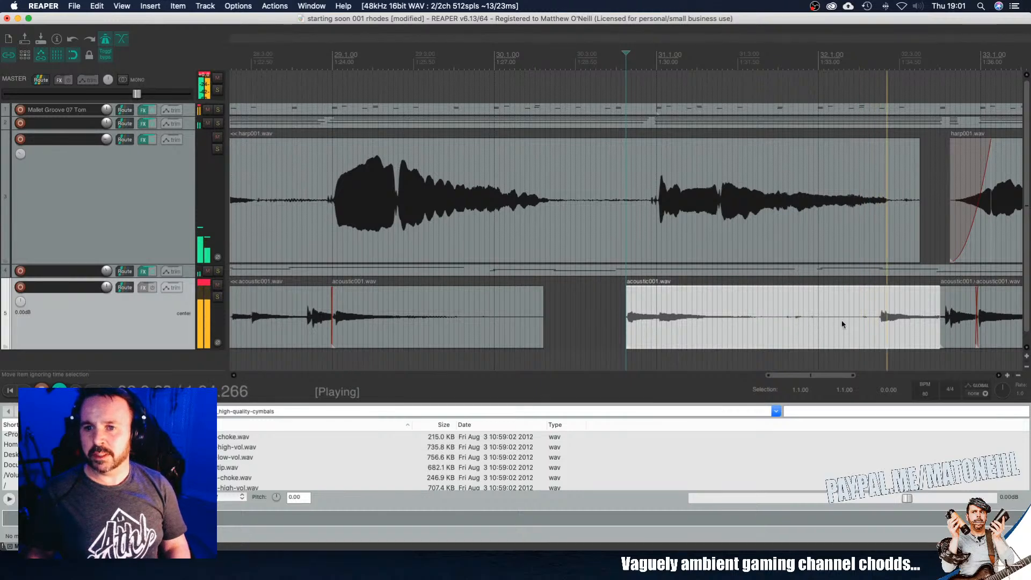
key("space")
left_click(879, 320)
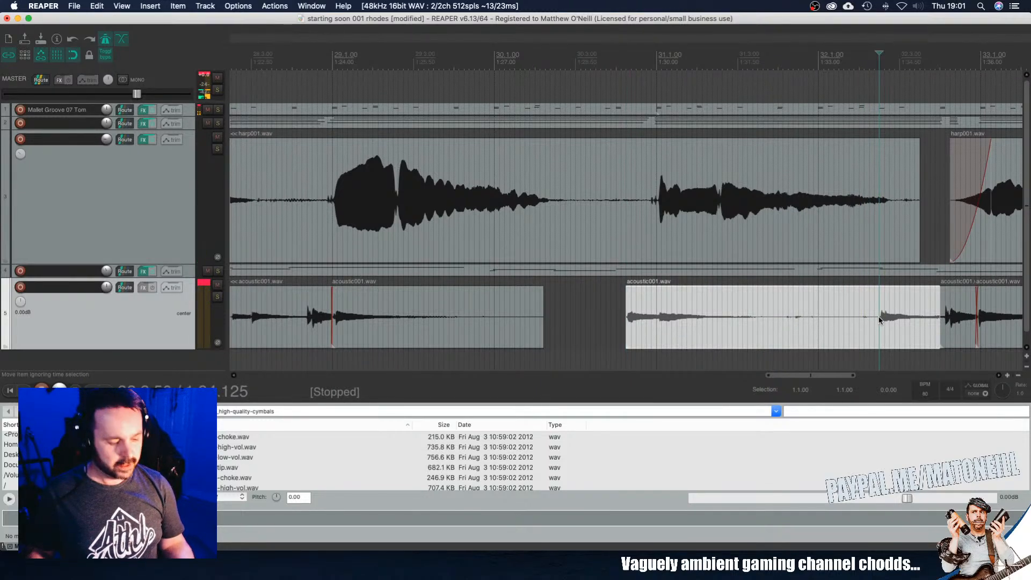
key("s")
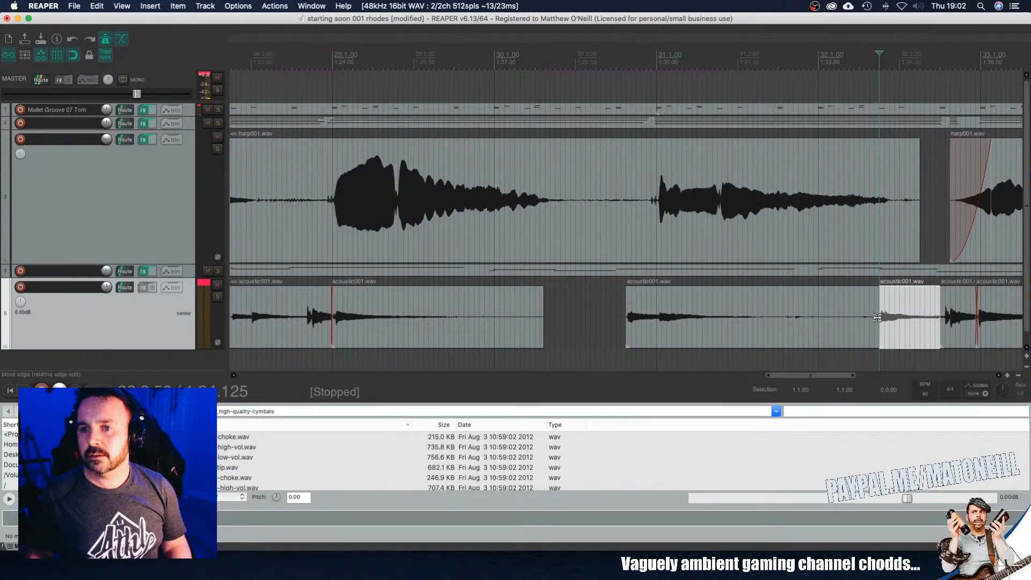
left_click_drag(876, 318, 783, 328)
left_click_drag(782, 288, 674, 289)
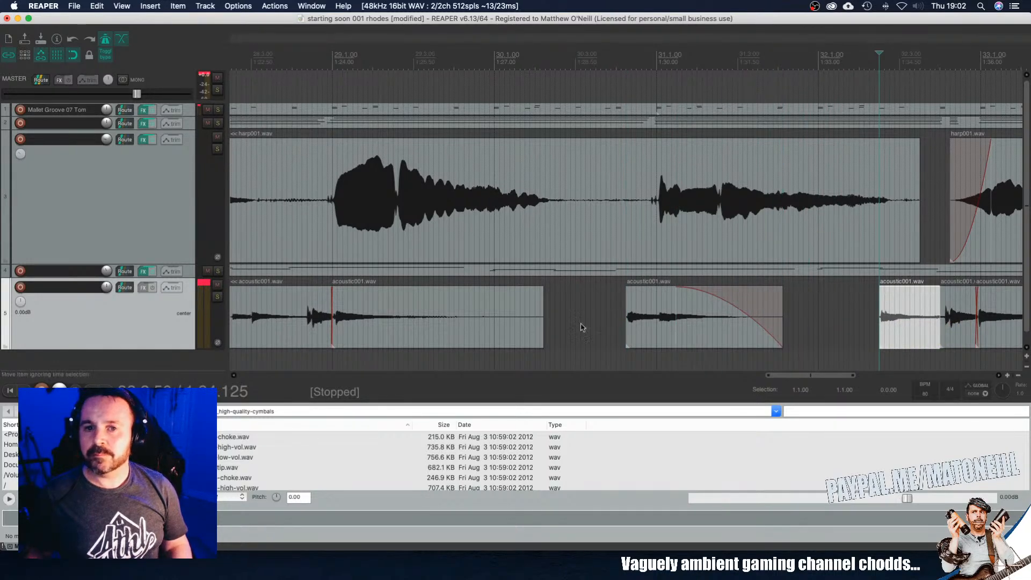
Step: Play from mid bar 28, give the acoustic segment at bar 29 a long fade-out, and check its join with the preceding segment
left_click(250, 321)
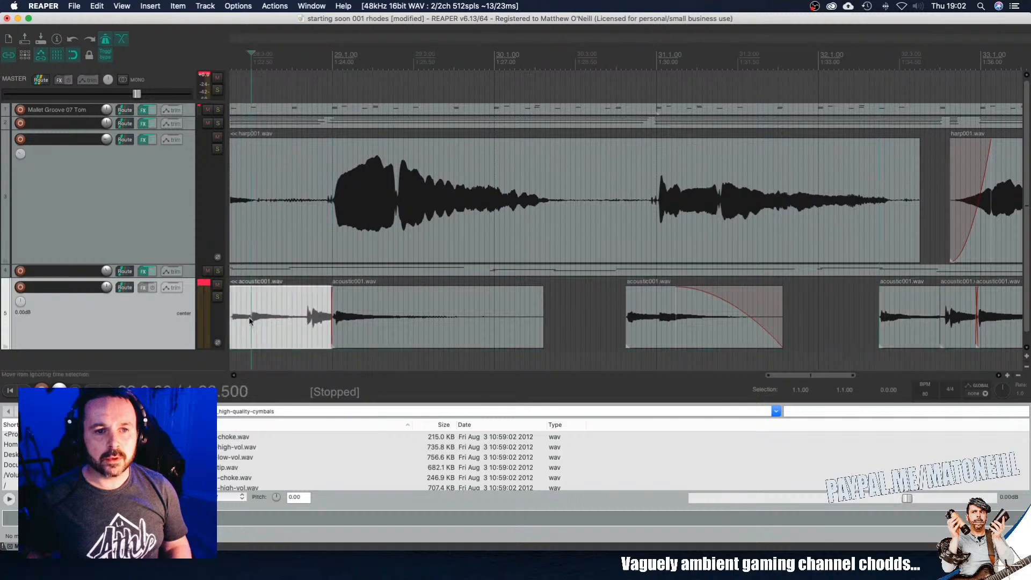
key("space")
key("space")
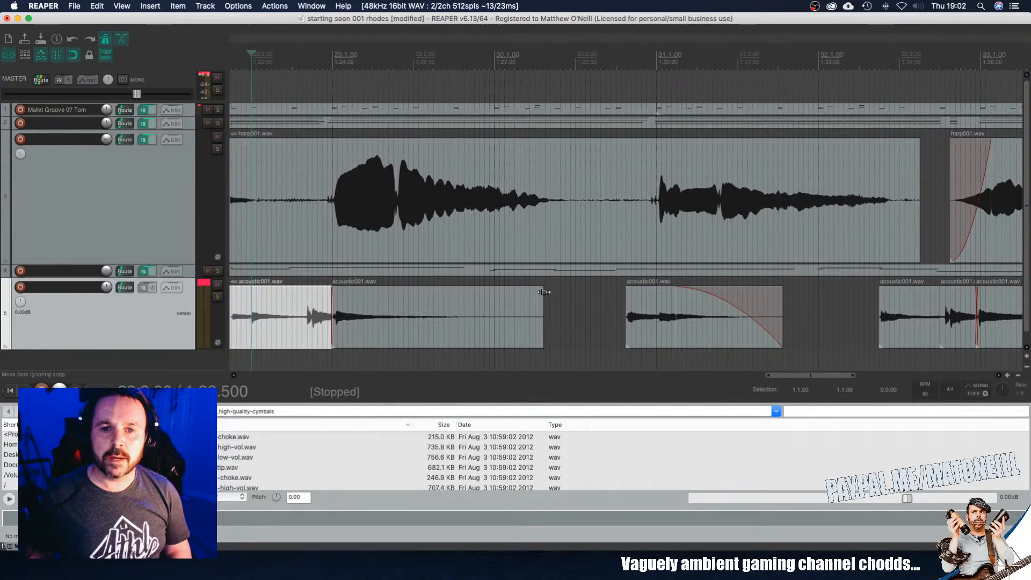
left_click_drag(543, 288, 412, 290)
scroll(456, 303, "down", 4)
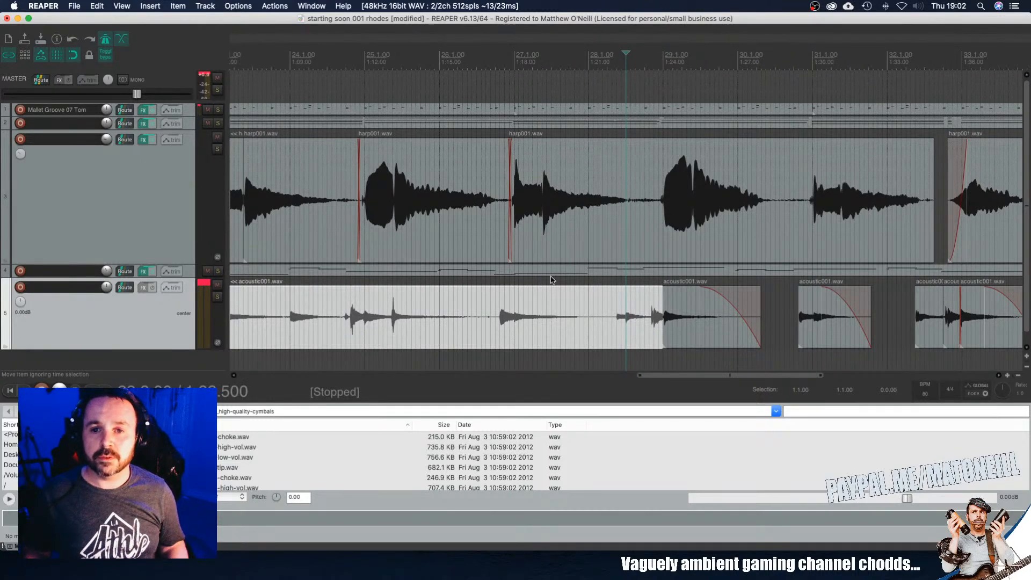
left_click(664, 332)
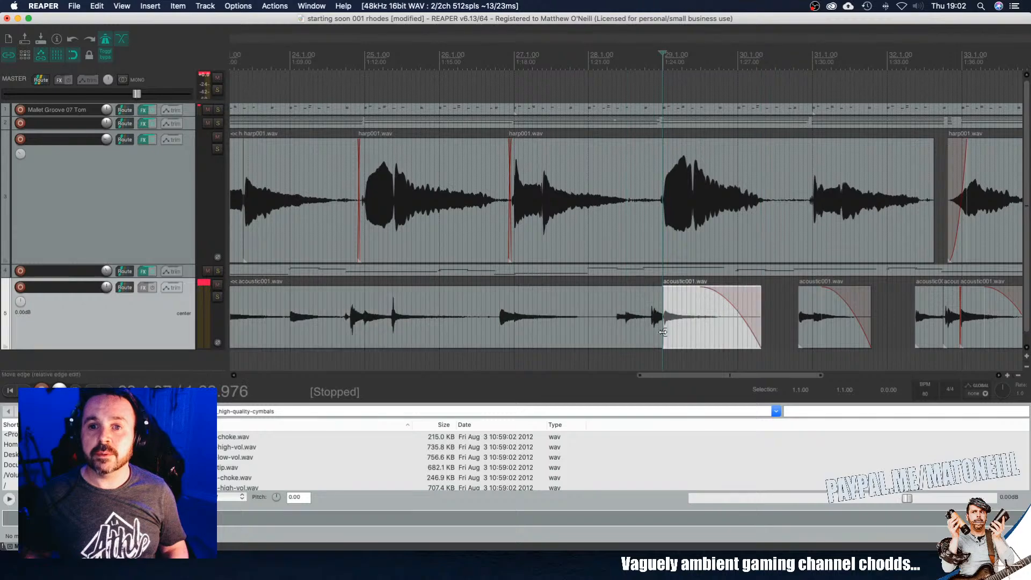
scroll(664, 332, "up", 6)
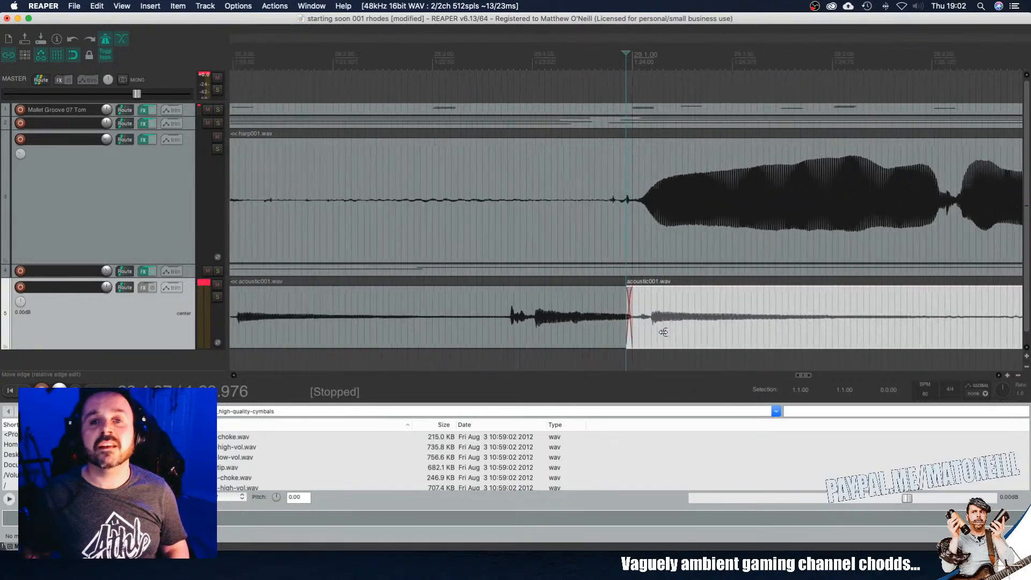
scroll(664, 331, "down", 10)
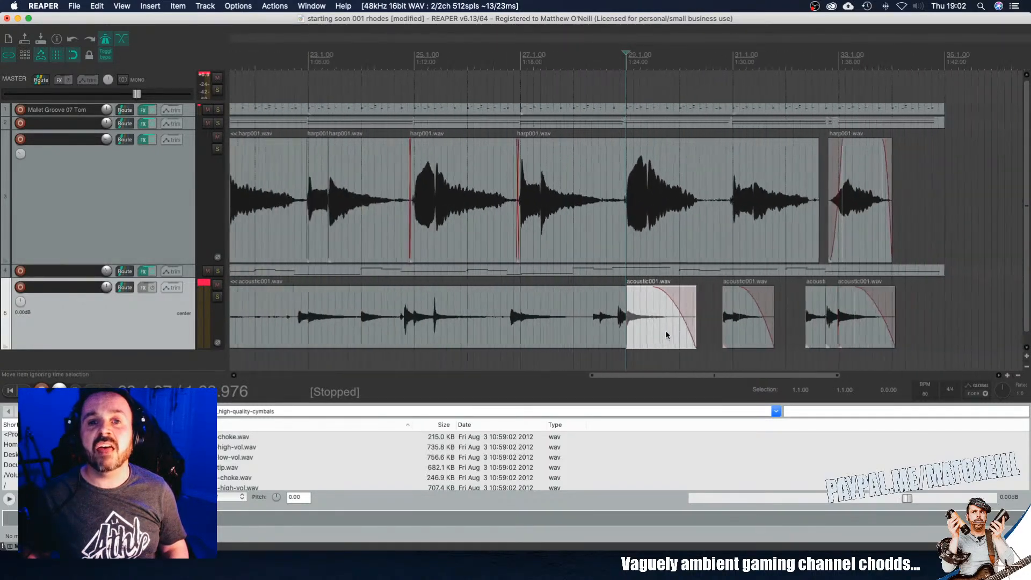
Step: Play the first acoustic segment from its start near bar 17 and trim its start to just before bar 18
scroll(348, 335, "down", 2)
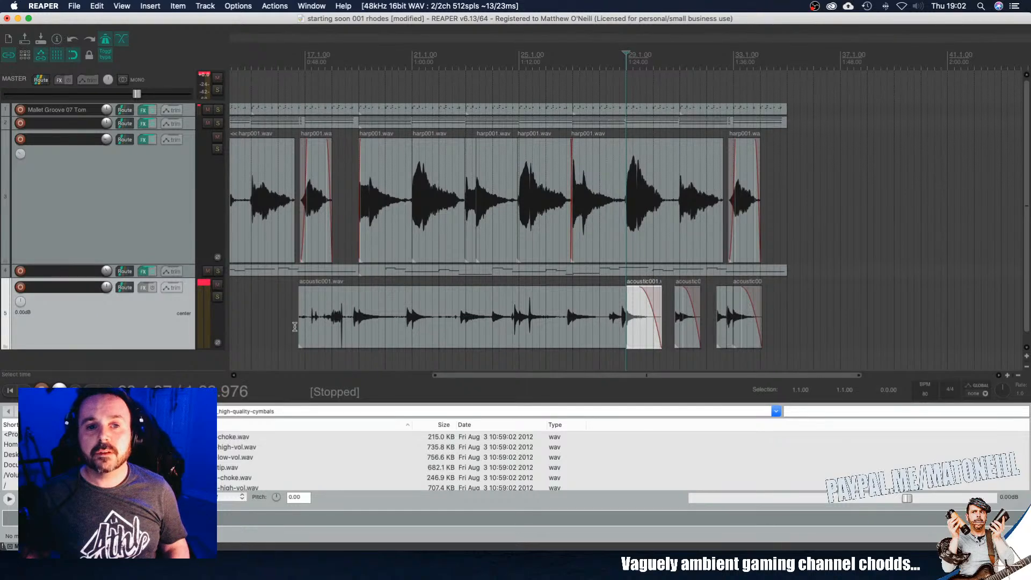
left_click(296, 326)
key("space")
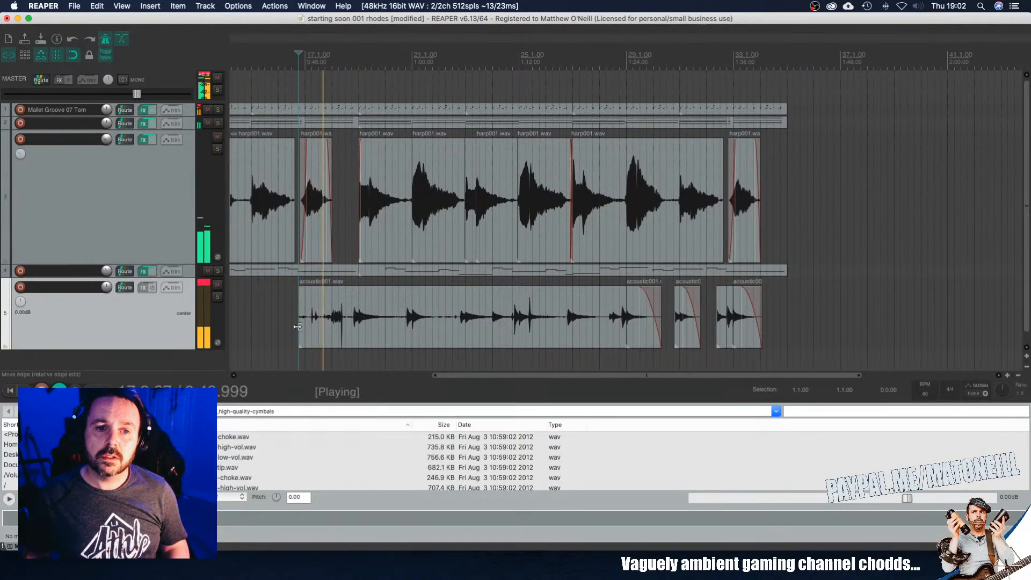
left_click_drag(298, 326, 335, 321)
left_click(333, 321)
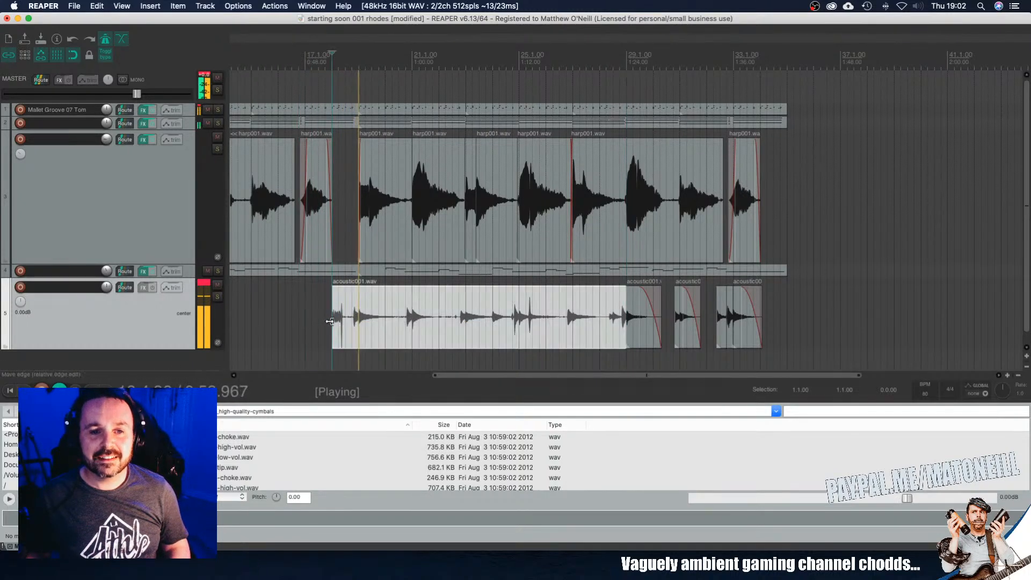
key("space")
scroll(329, 321, "up", 6)
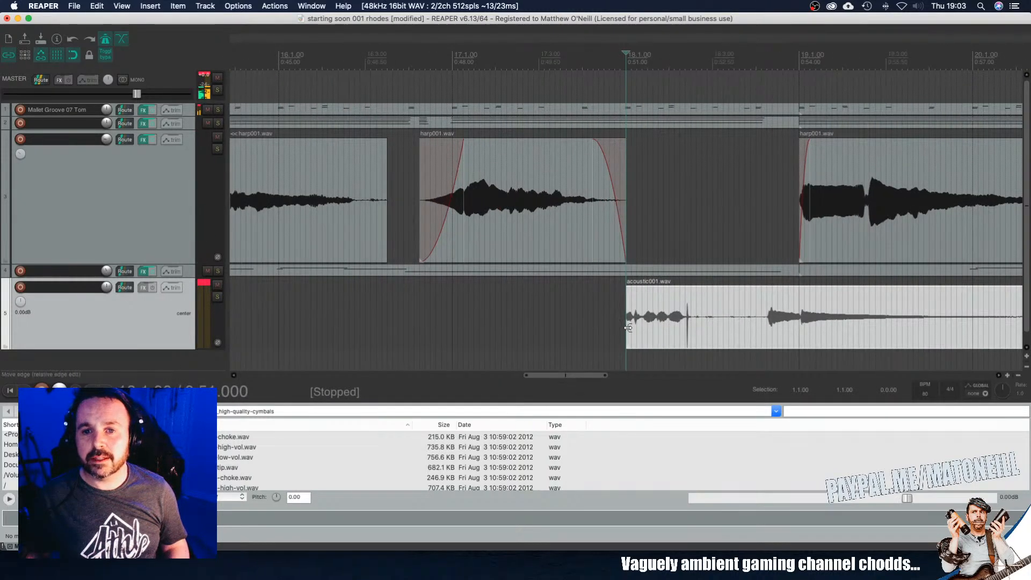
mouse_move(627, 327)
left_mouse_down()
mouse_move(602, 327)
mouse_move(620, 327)
left_mouse_up()
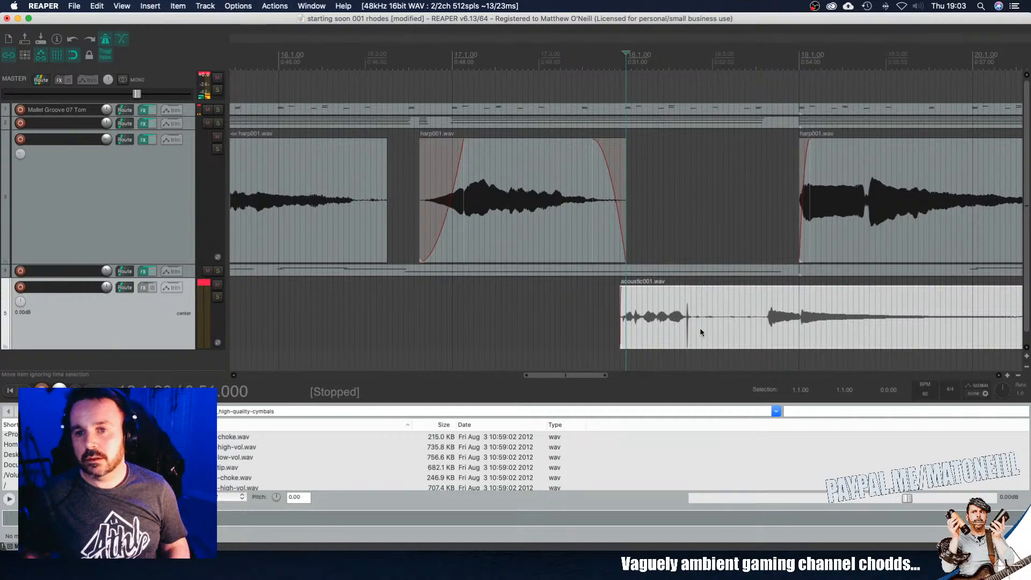
Step: Split the first acoustic segment at the spike before 18.2.50 and move the short opening piece beyond the end of the other tracks
scroll(687, 327, "up", 8)
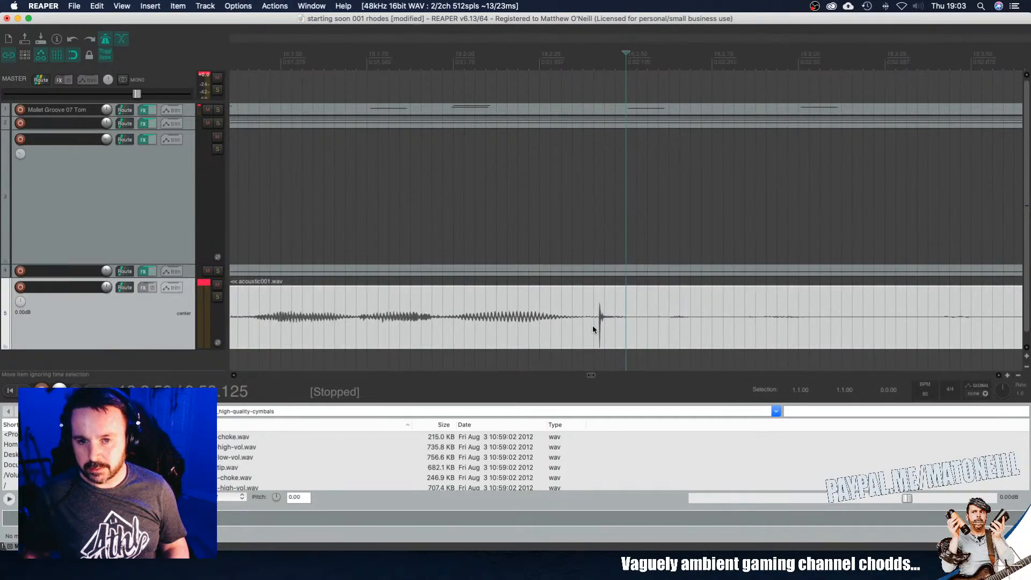
key("s")
scroll(592, 324, "down", 8)
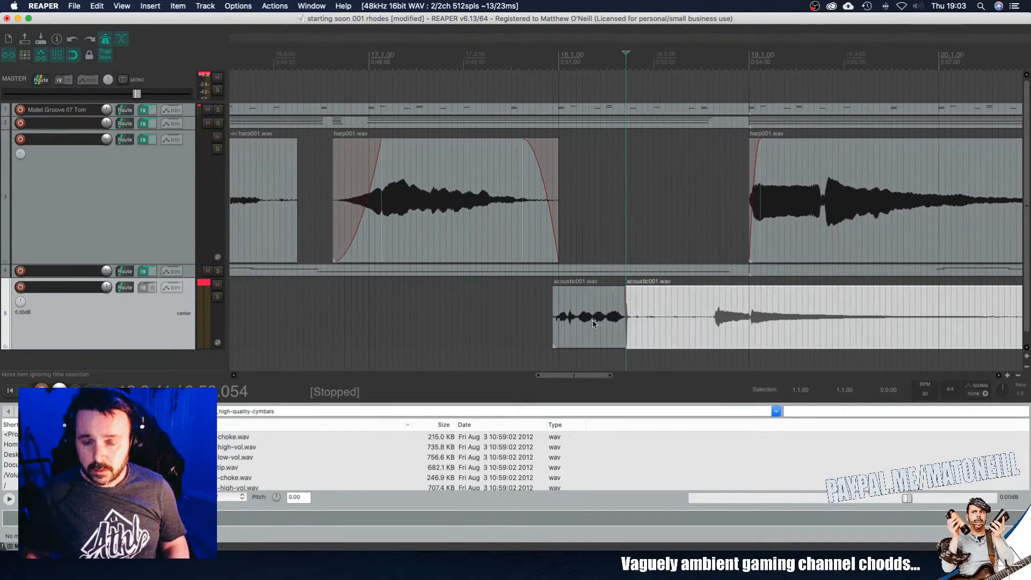
scroll(592, 322, "down", 8)
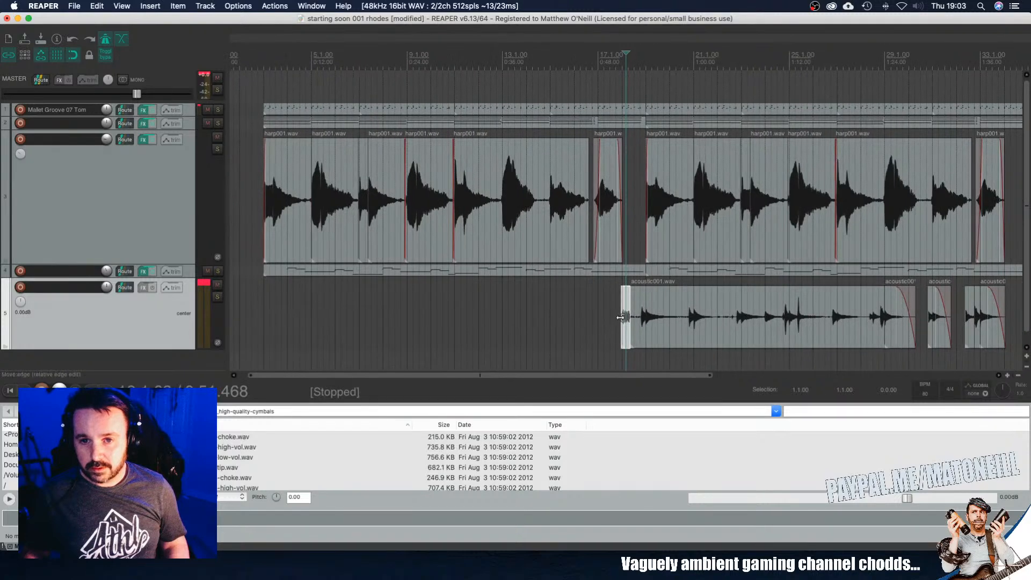
left_click_drag(621, 317, 775, 304)
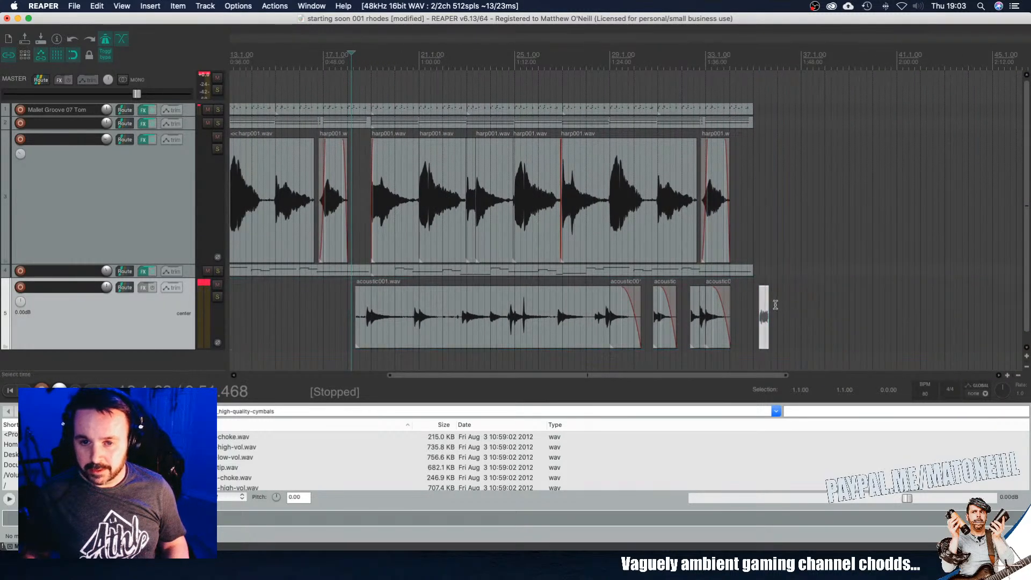
Step: Trim the start of the long acoustic segment to 18.4.00 and play from before bar 17 to check its entry
left_click(356, 324)
scroll(355, 324, "up", 5)
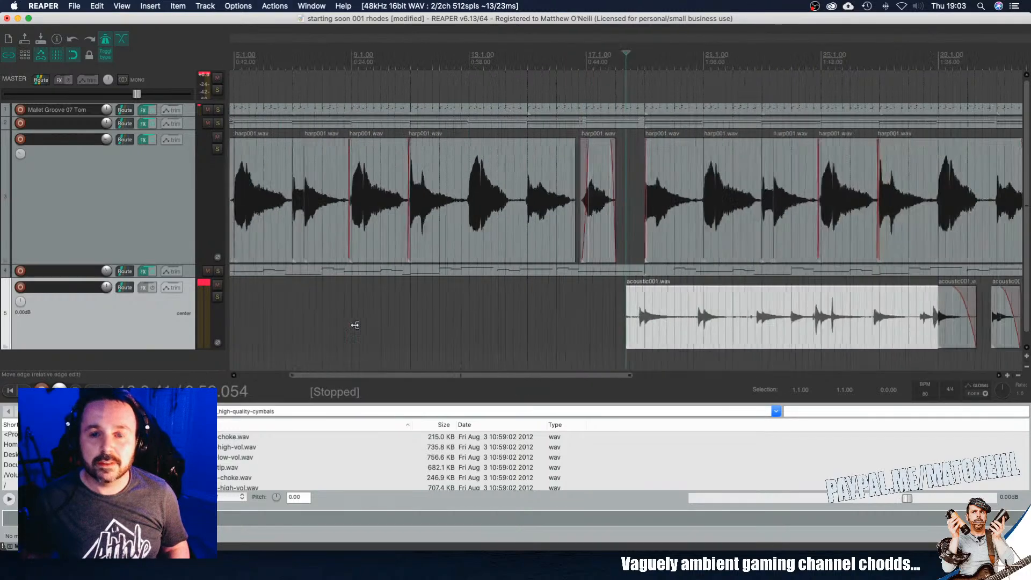
left_click_drag(626, 316, 667, 317)
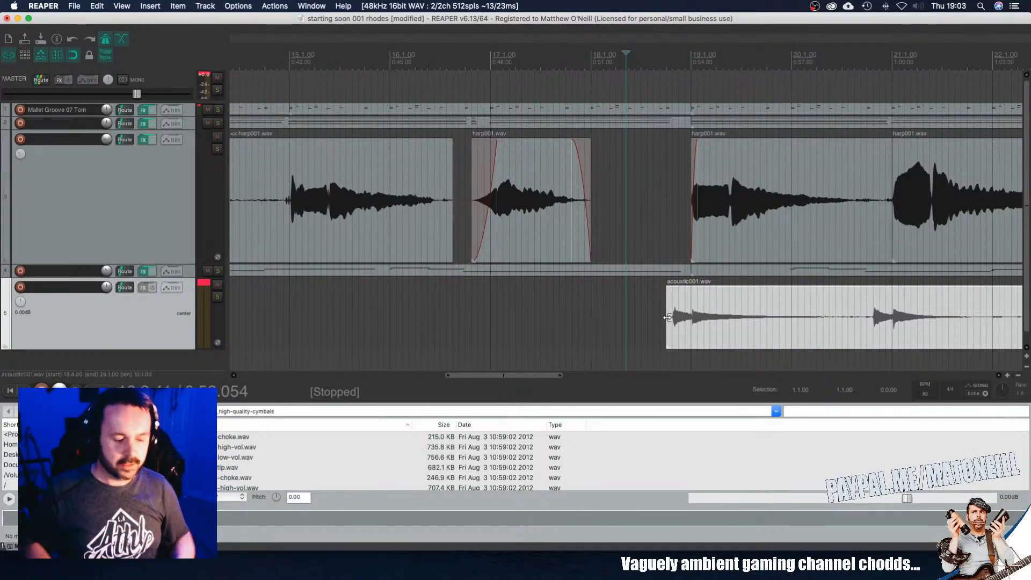
left_click(453, 308)
key("space")
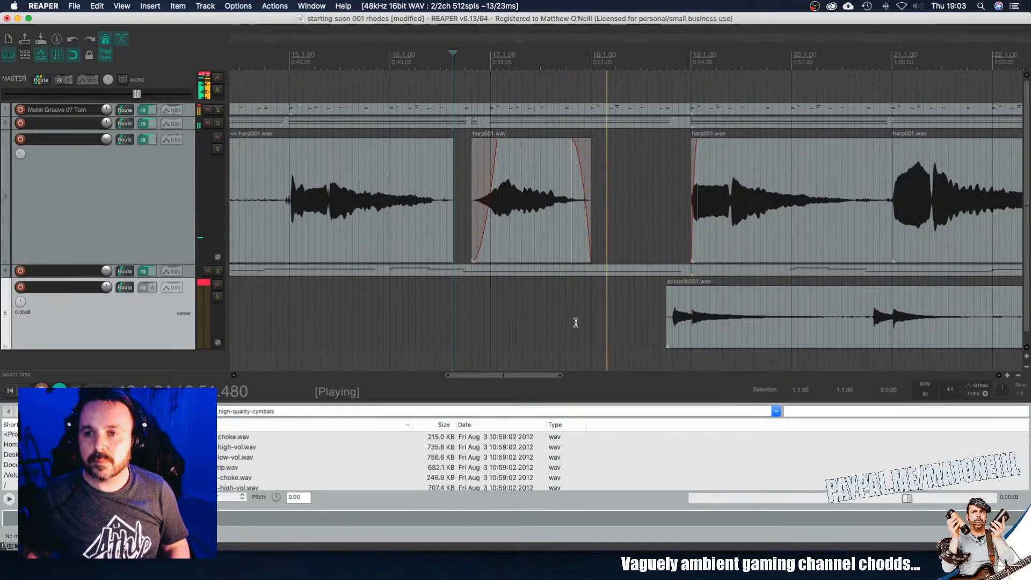
scroll(575, 322, "down", 5)
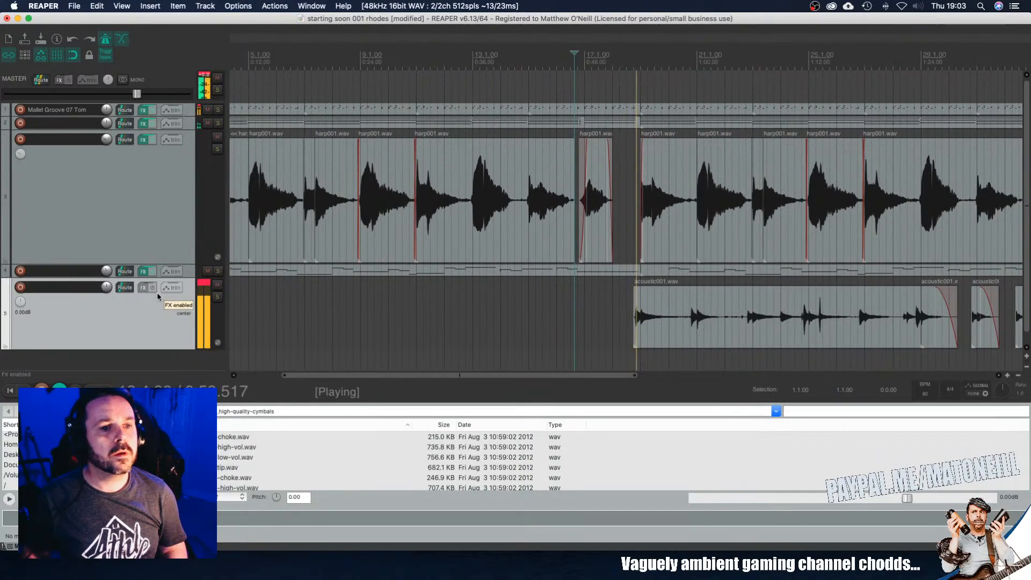
Step: Add the Pro-Q 3 equaliser to the acoustic track and load its "Ac Guitar - Control and Excitement" dynamic instrument preset
left_click(143, 287)
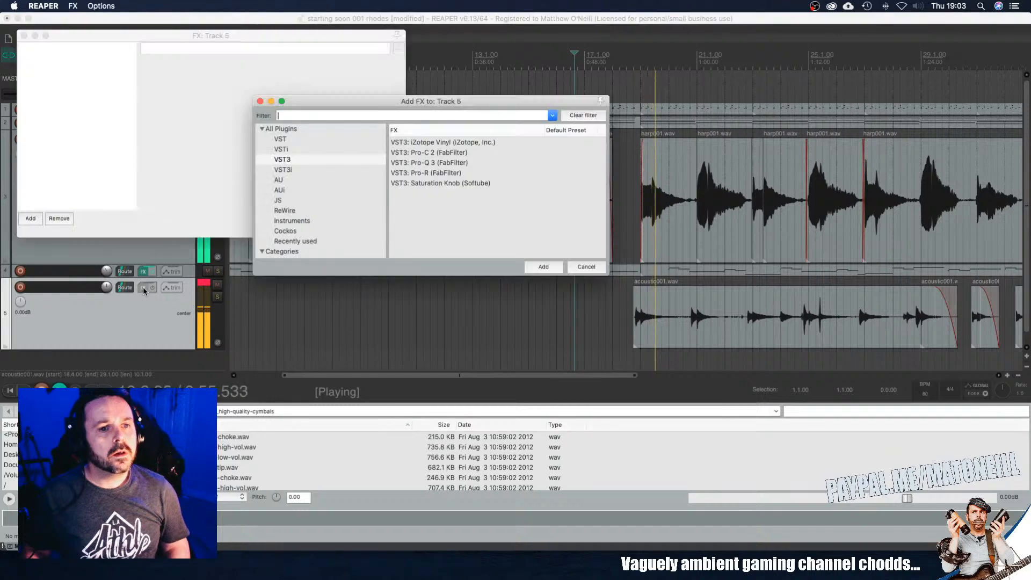
double_click(422, 164)
left_click(440, 80)
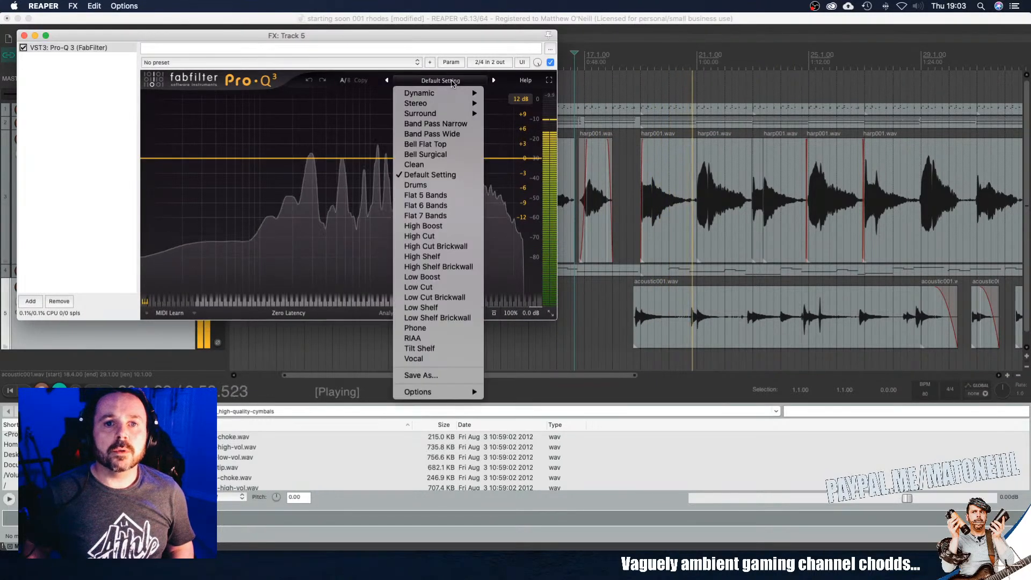
mouse_move(443, 96)
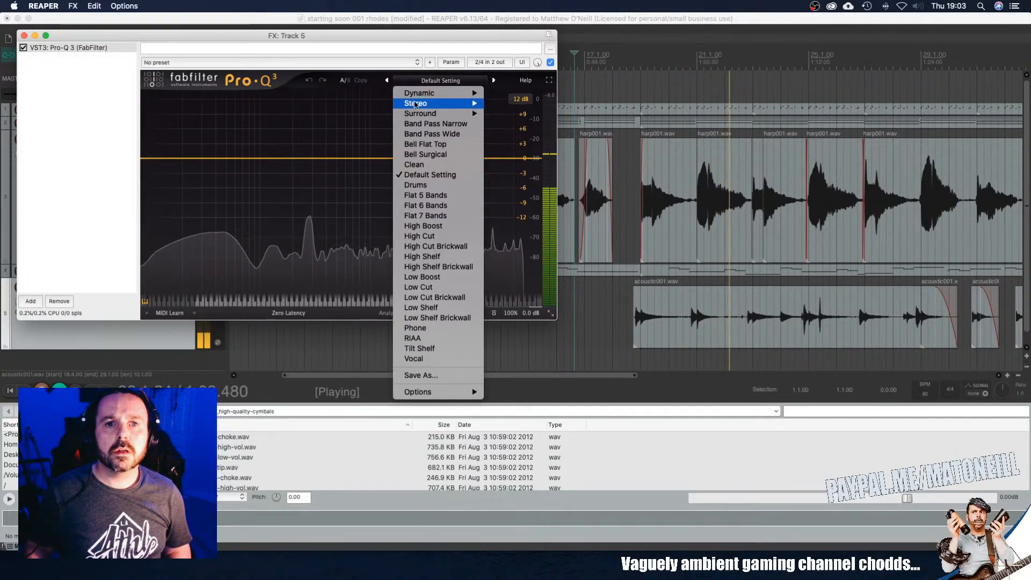
mouse_move(504, 115)
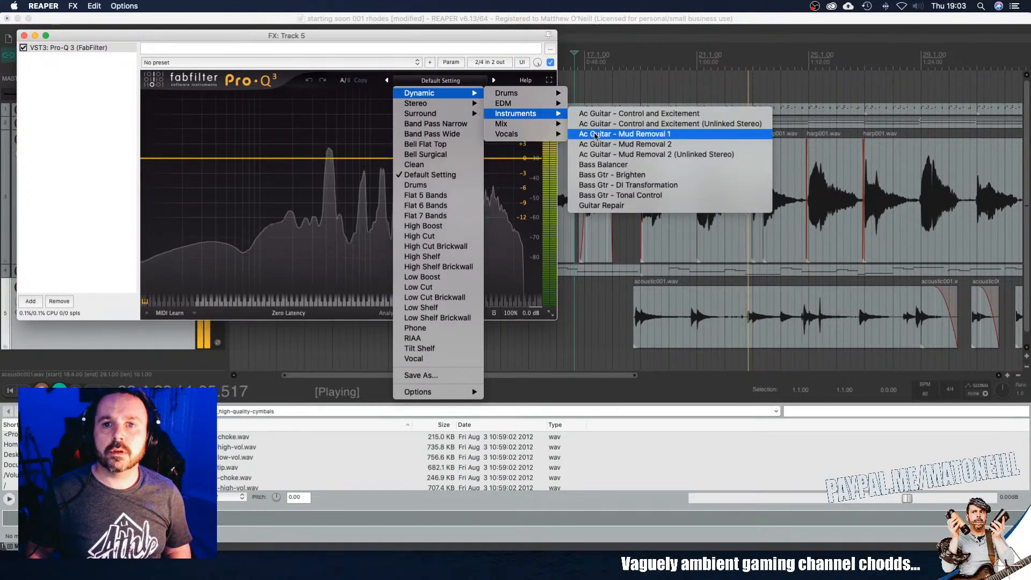
left_click(599, 115)
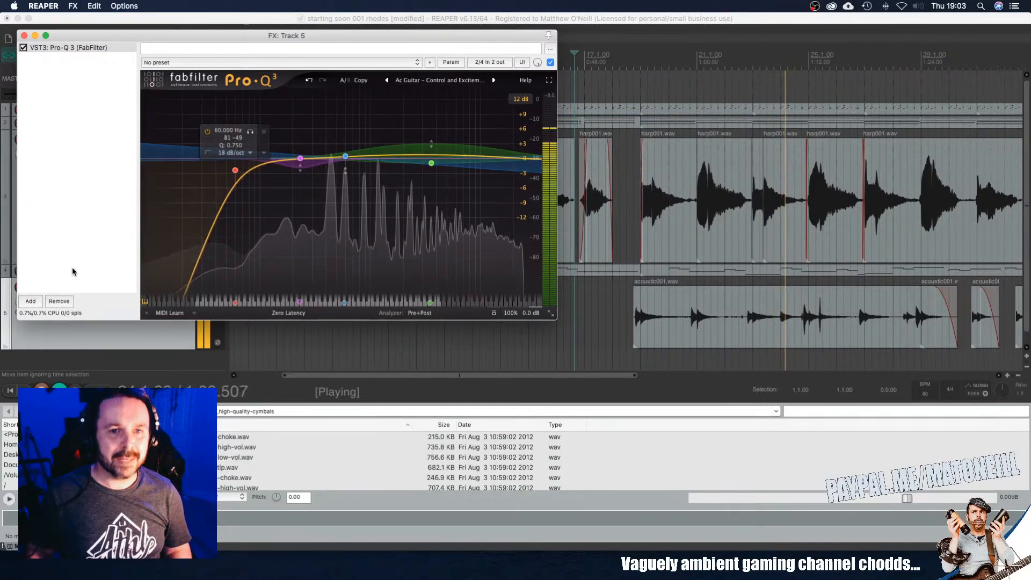
Step: Add the Pro-C 2 compressor after the equaliser on the acoustic track and close the effects chain
left_click(31, 302)
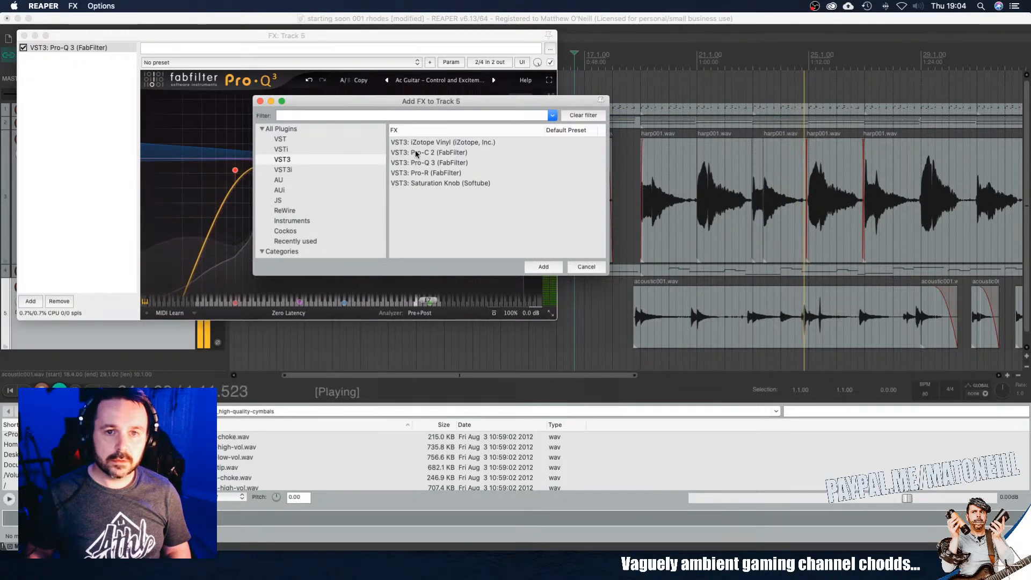
left_click(426, 151)
double_click(427, 151)
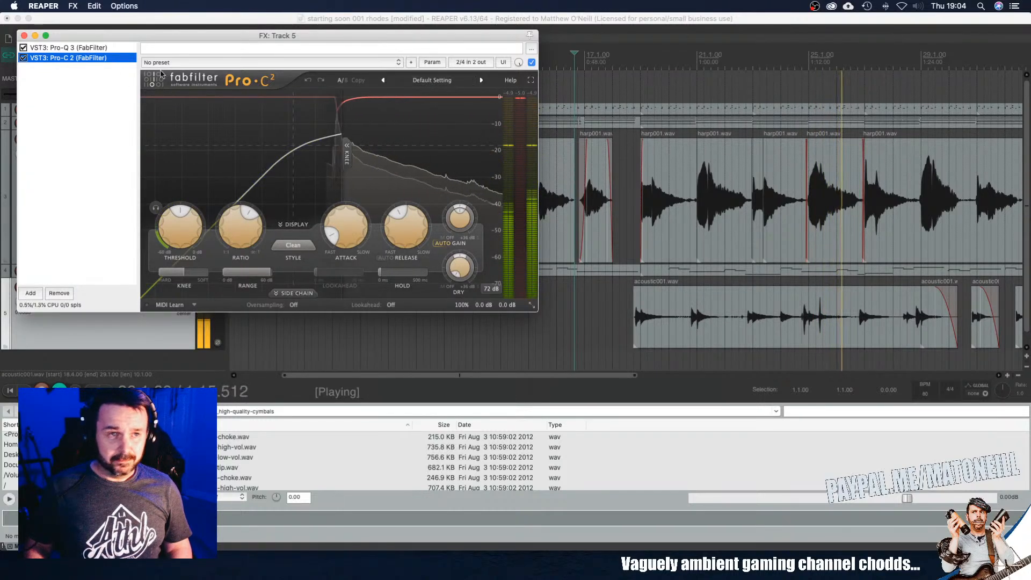
left_click(24, 36)
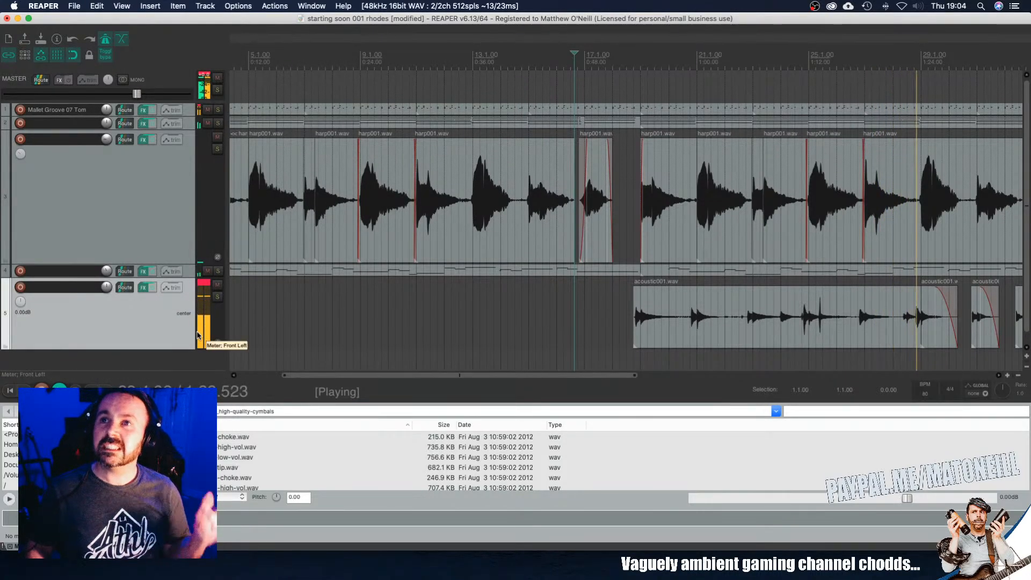
Step: Add the Pro-R reverb to the end of the acoustic track's effects chain and lower its mix to about the midpoint
left_click(143, 288)
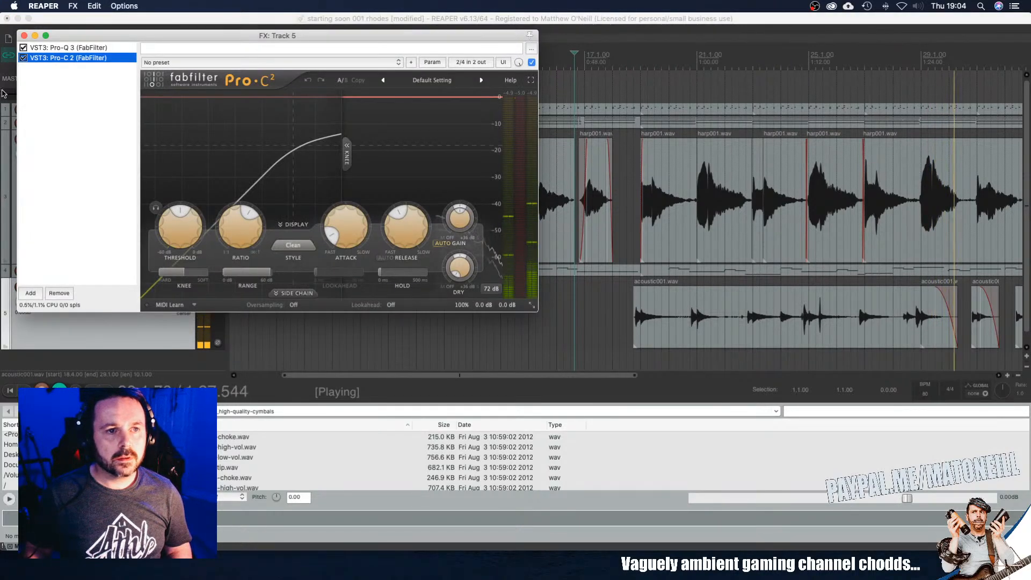
left_click(29, 293)
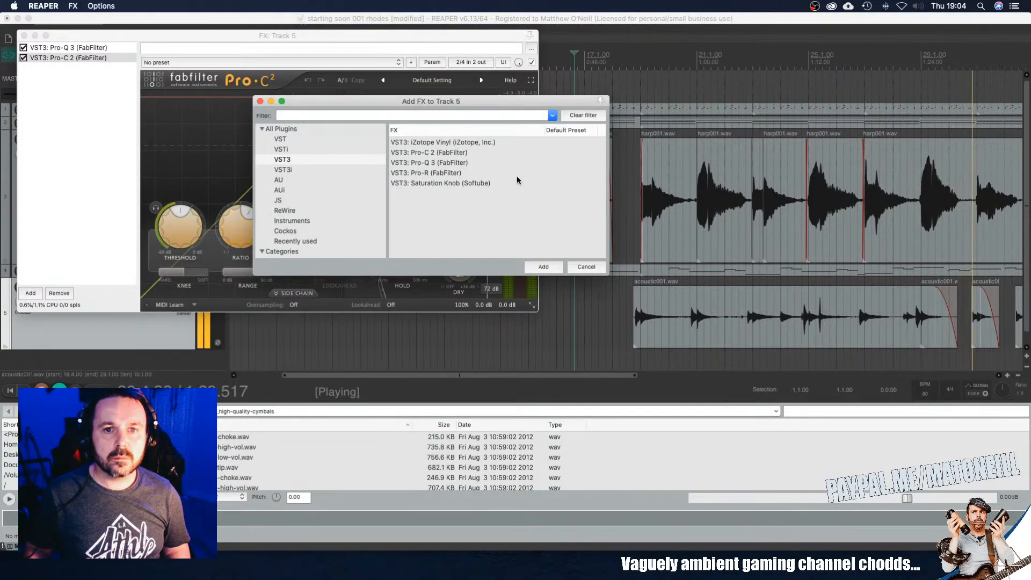
double_click(433, 172)
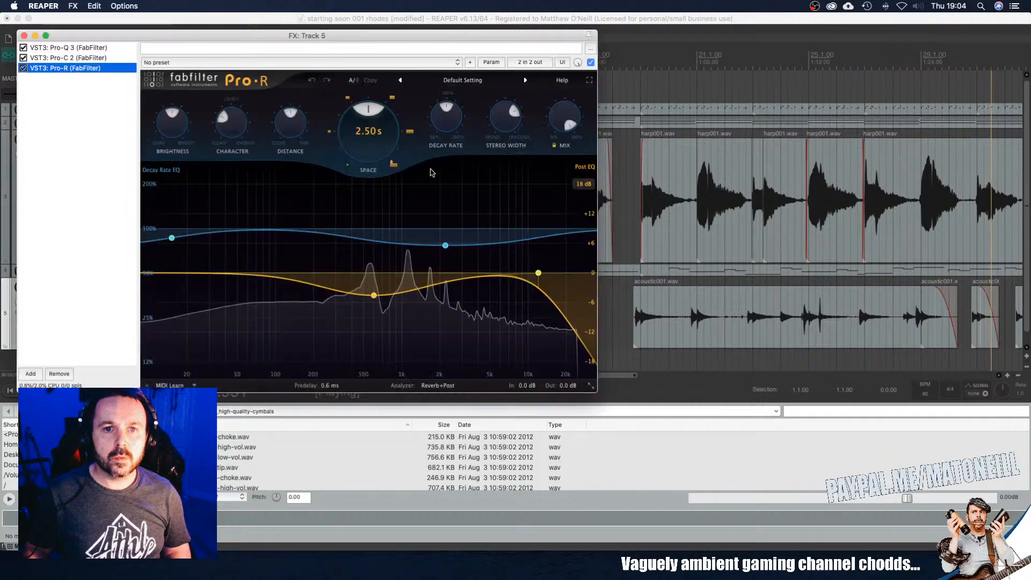
left_click_drag(563, 115, 565, 173)
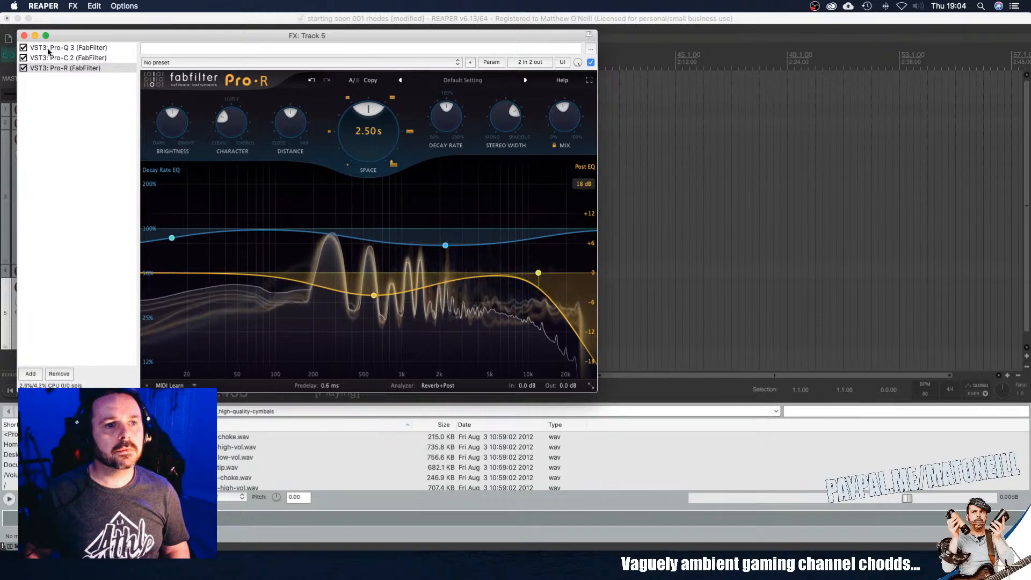
Step: Close the acoustic track's effects chain and stop playback
left_click_drag(75, 39, 400, 61)
left_click(93, 311)
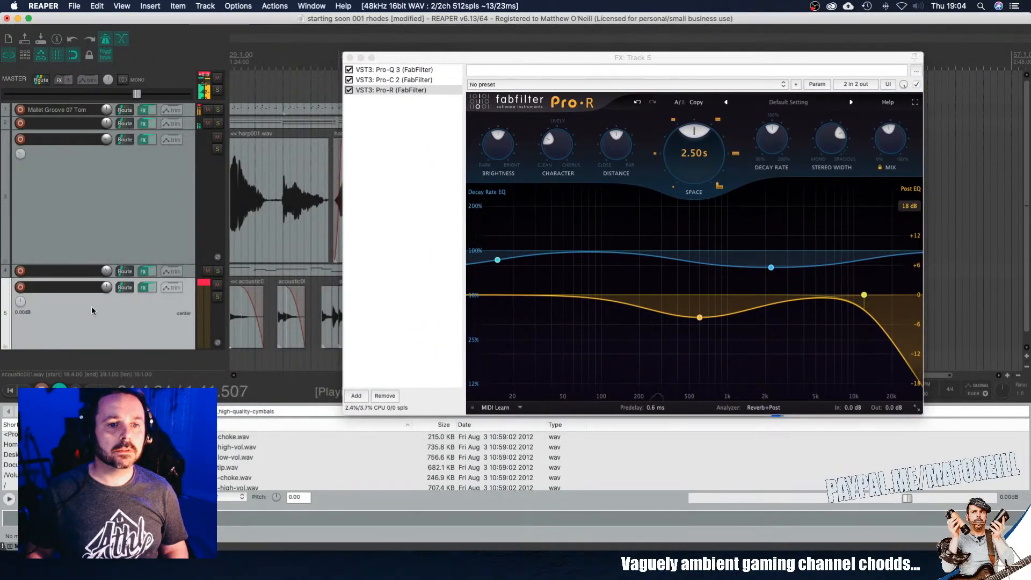
left_click(350, 57)
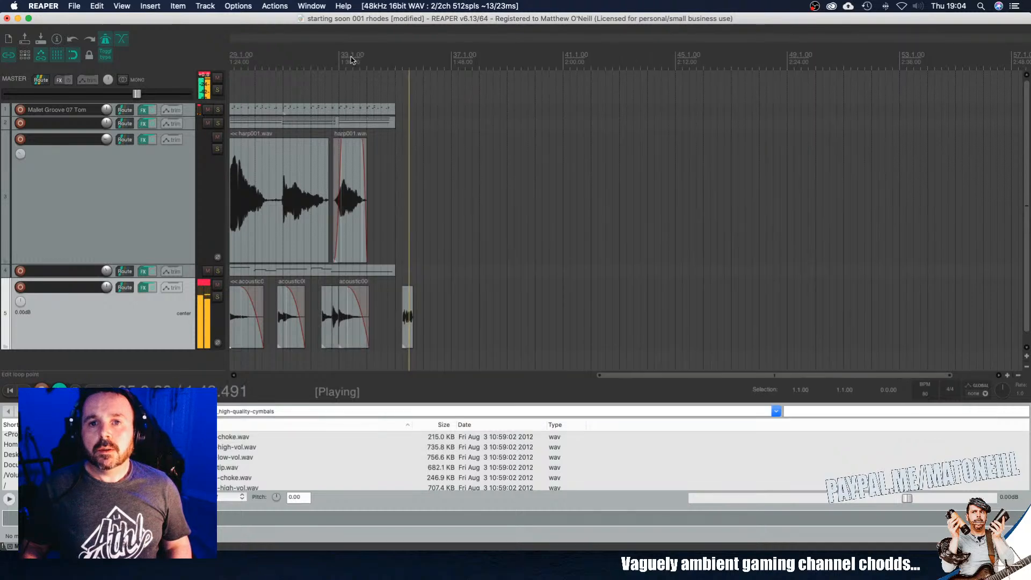
key("space")
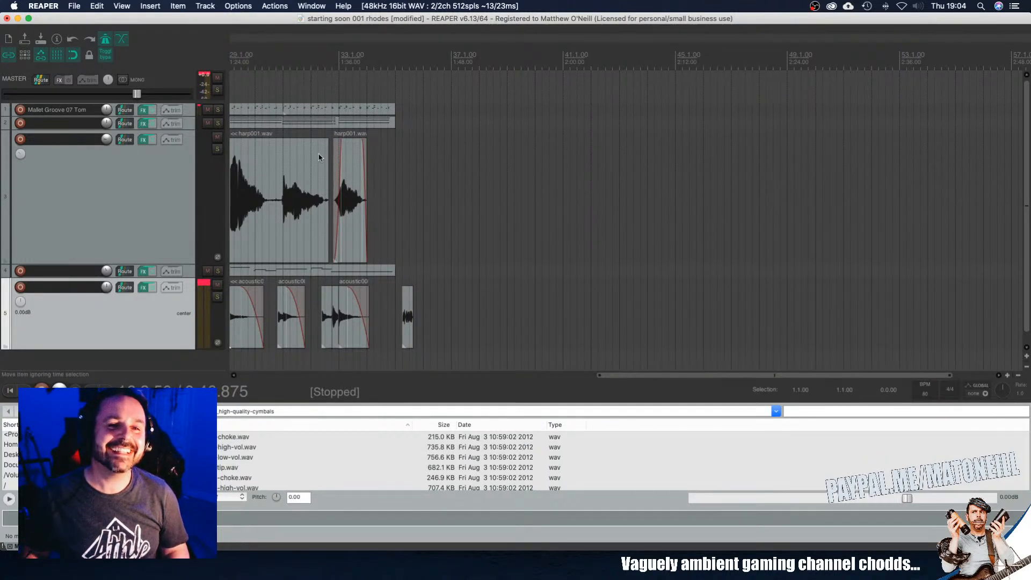
key("space")
key("space")
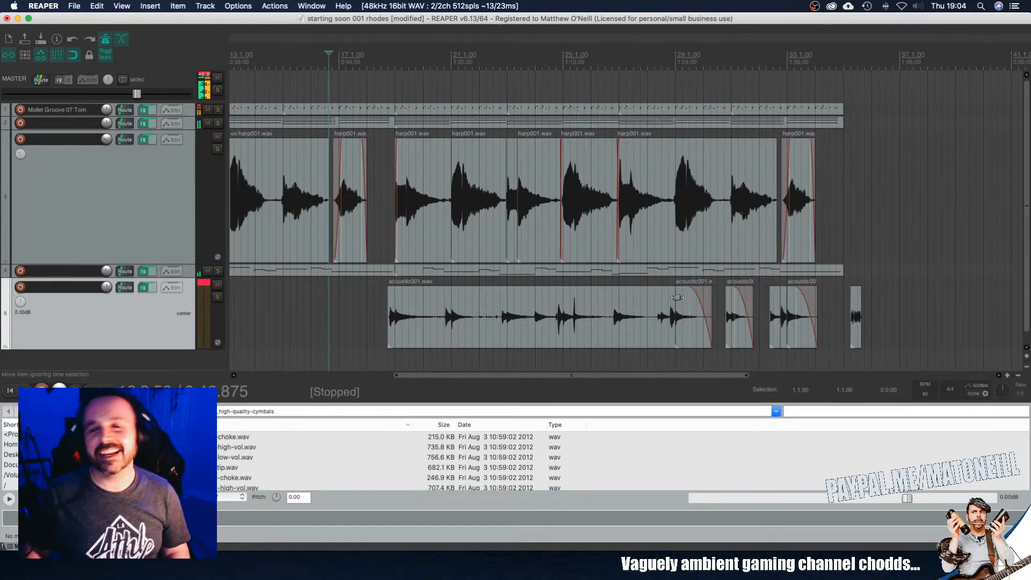
Step: Move the short final acoustic item to start at 34.3.00 and reset the acoustic track's clip indicator
left_click(852, 308)
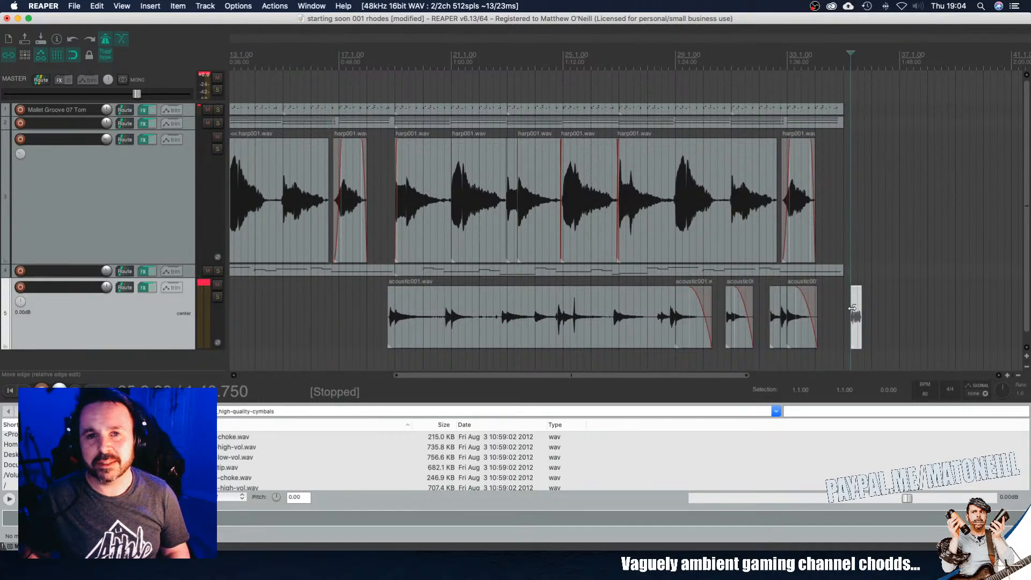
left_click_drag(853, 310, 834, 316)
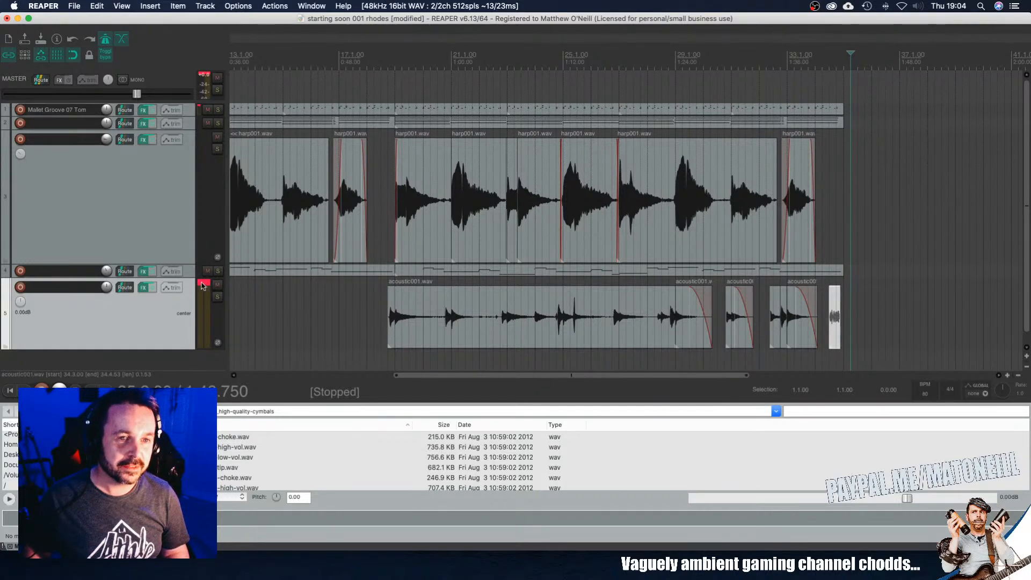
left_click(203, 284)
Step: Name the unnamed tracks: track 5 acoustic, track 4 piano, track 3 harp and track 2 rhodes
double_click(69, 288)
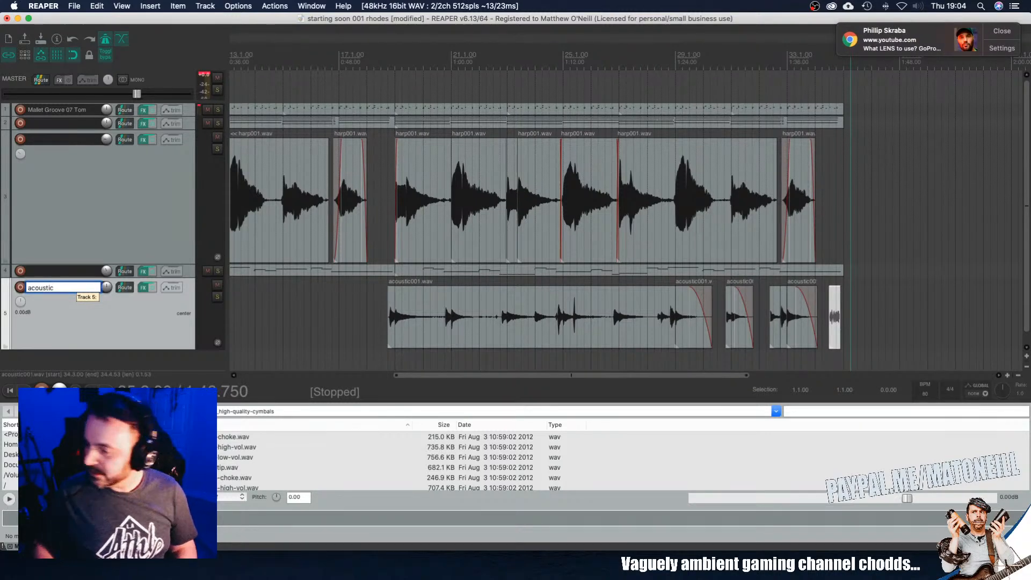
double_click(62, 271)
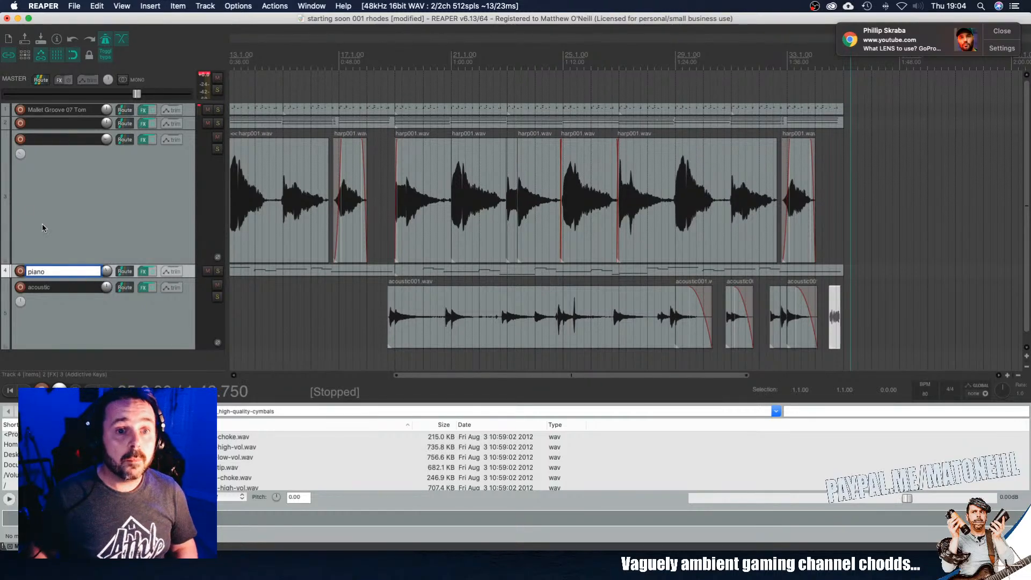
double_click(55, 141)
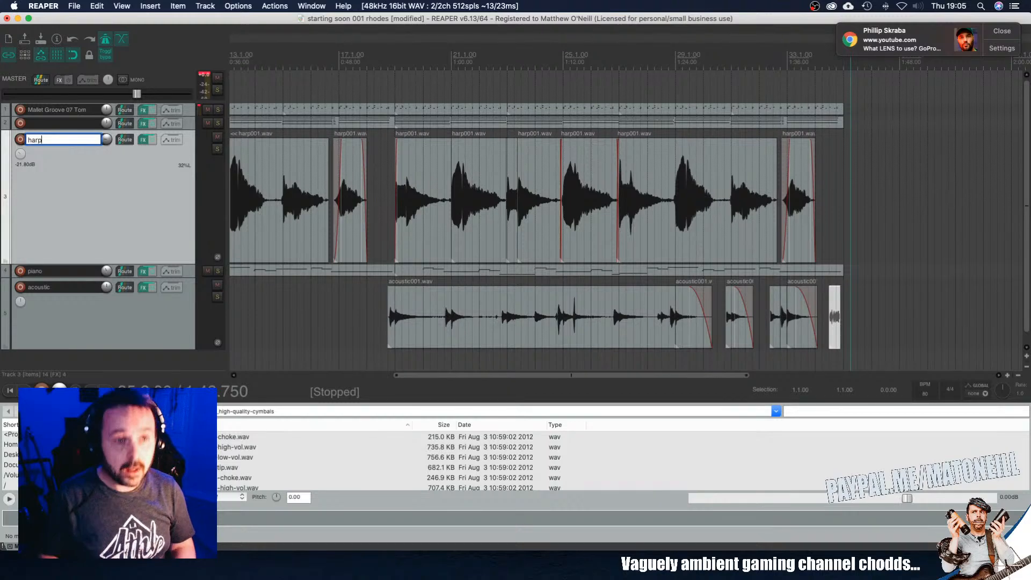
double_click(56, 123)
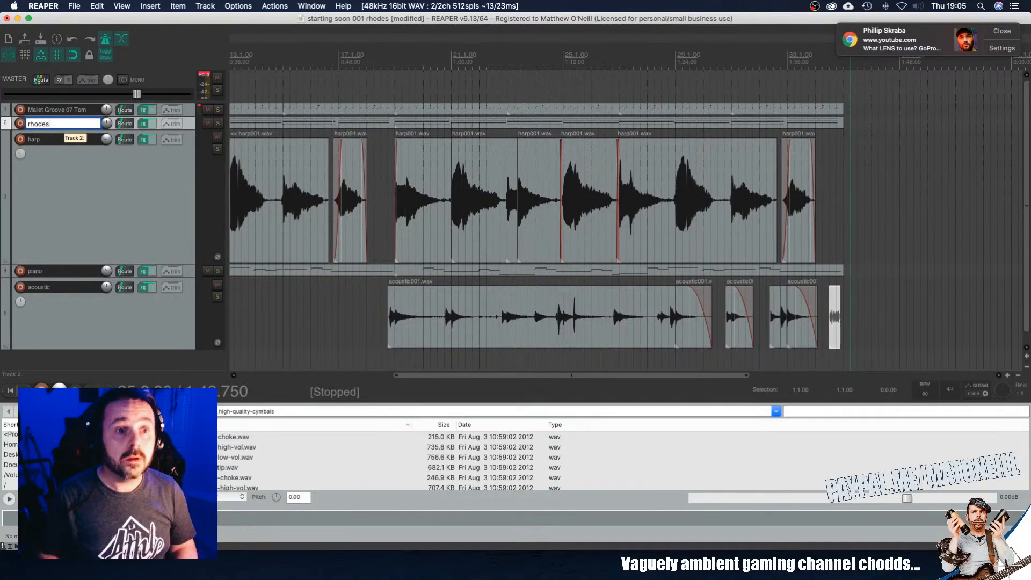
type("rhodes")
left_click(86, 316)
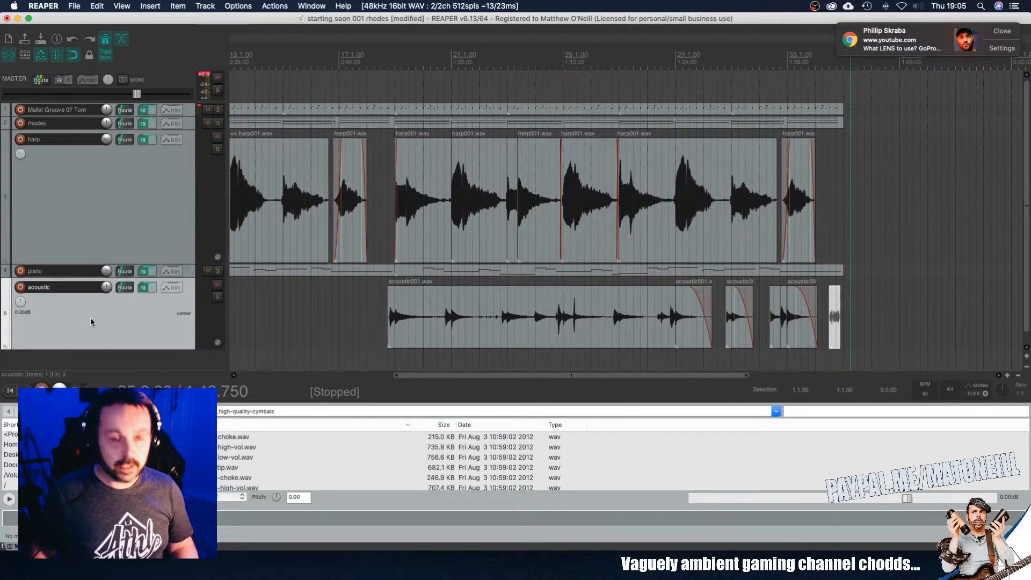
Step: Shrink all tracks to minimum height and play the arrangement from just before bar 3
scroll(91, 323, "left", 5)
scroll(144, 242, "down", 1)
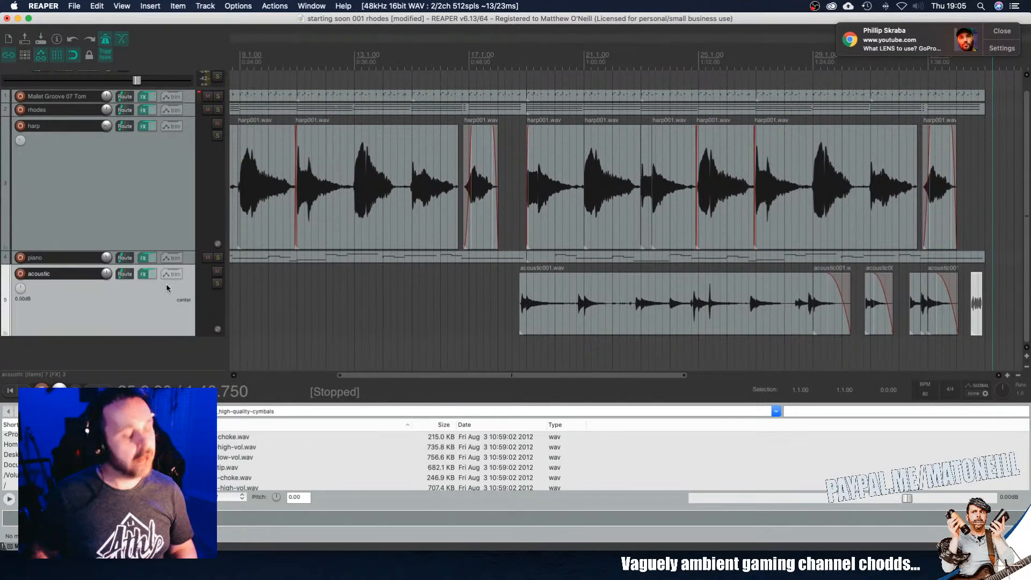
scroll(166, 290, "left", 3)
scroll(165, 293, "down", 8)
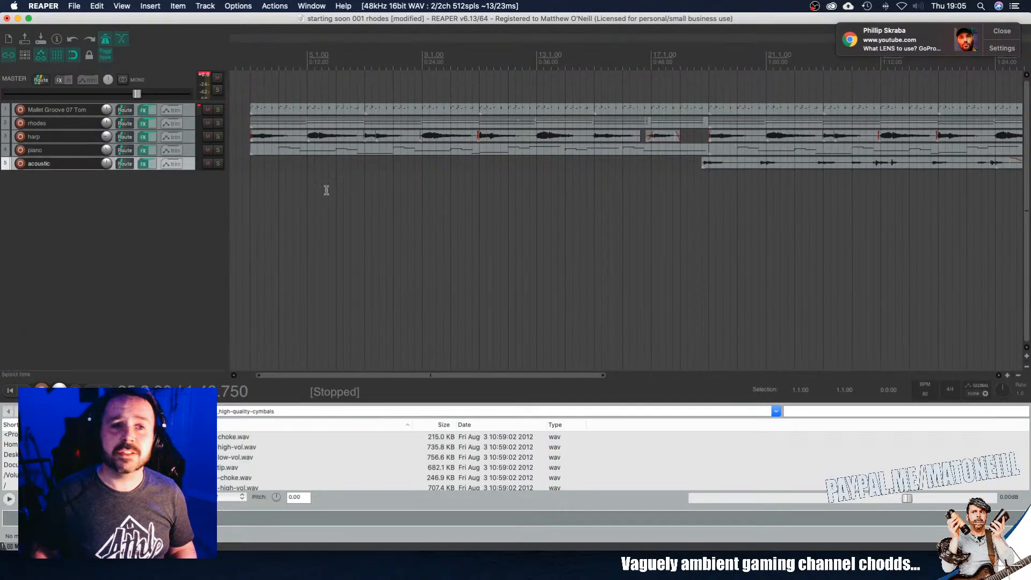
scroll(500, 213, "down", 5)
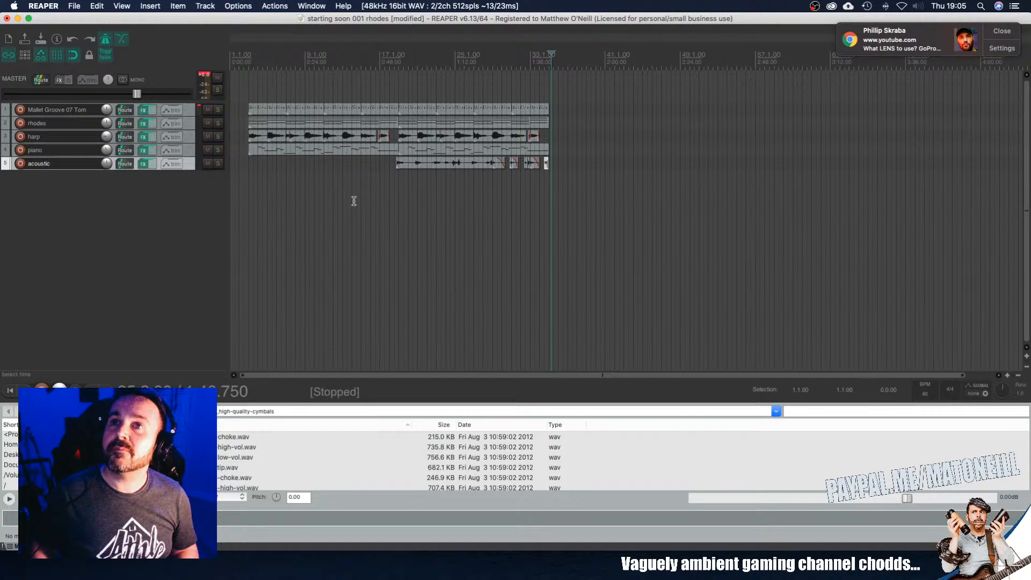
left_click(249, 137)
scroll(248, 137, "up", 5)
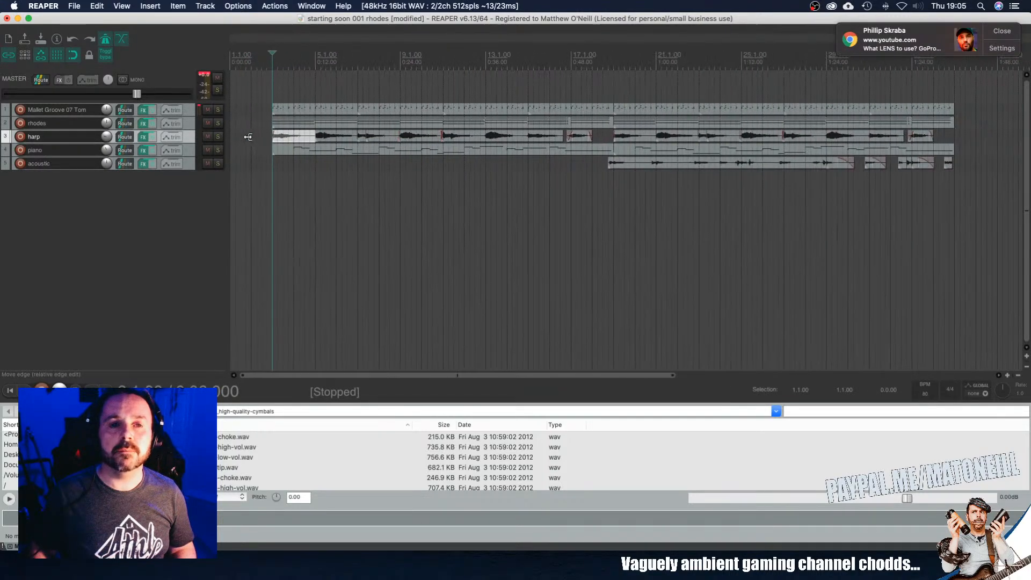
scroll(249, 136, "up", 6)
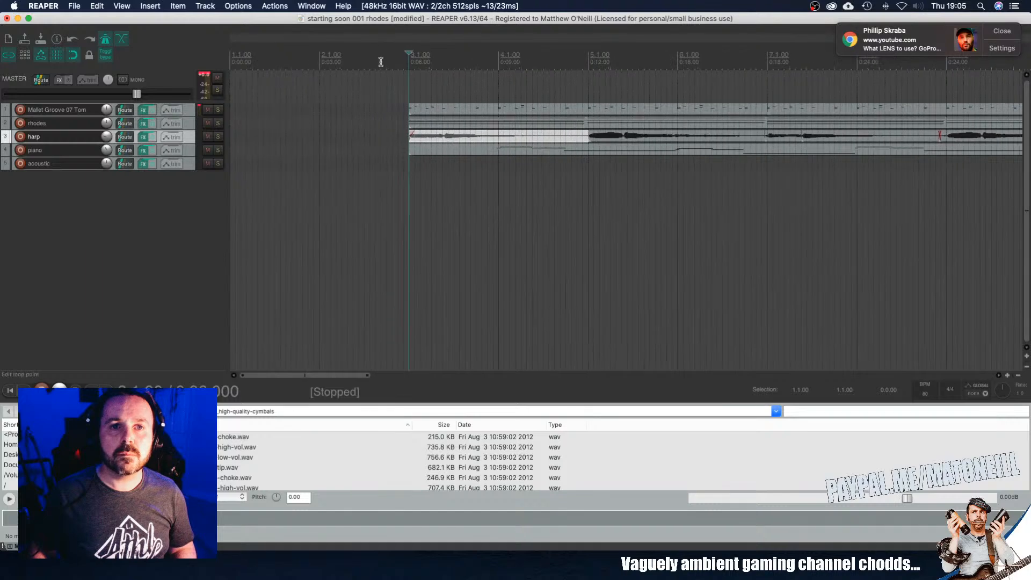
left_click(395, 60)
key("space")
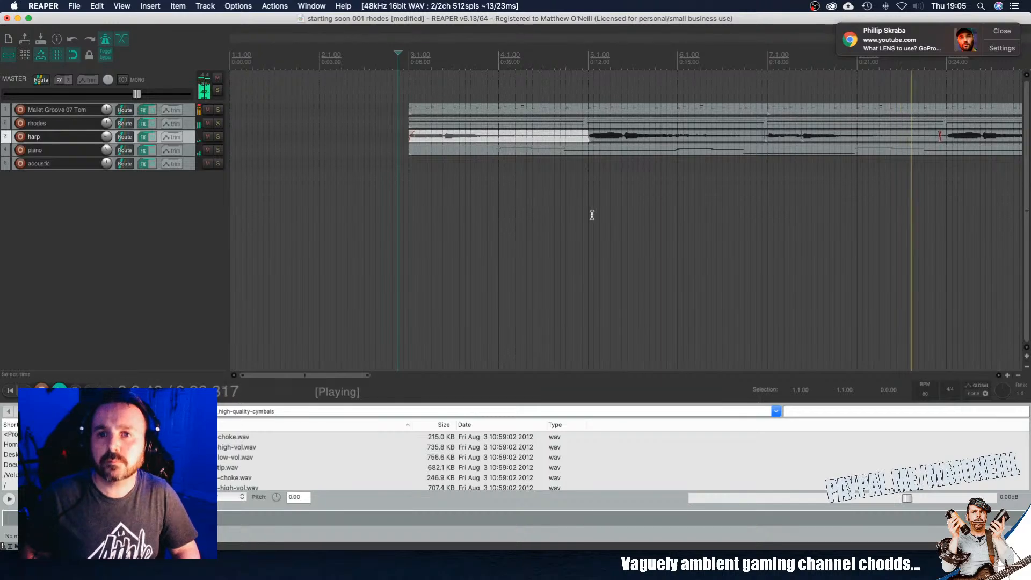
Step: Play from just before the acoustic entry near bar 19 and lower the acoustic track's volume to -13.45 dB
scroll(592, 215, "down", 8)
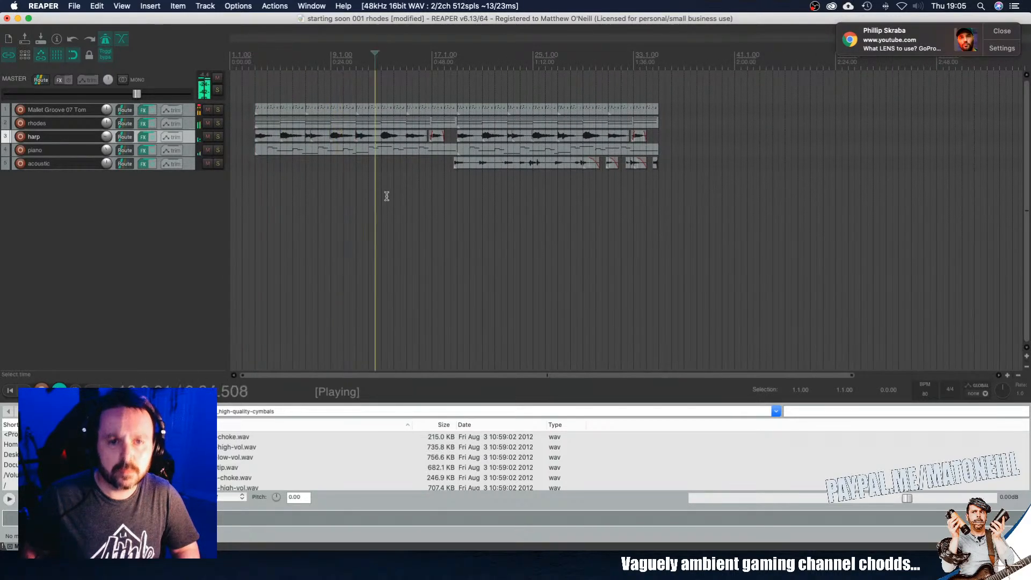
scroll(434, 201, "up", 1)
scroll(434, 202, "up", 6)
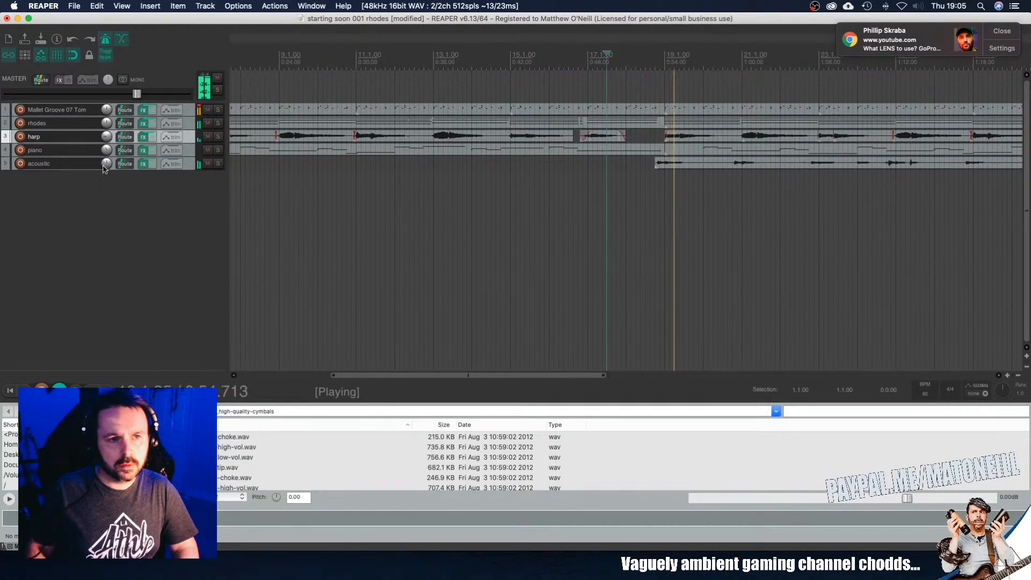
left_click(645, 204)
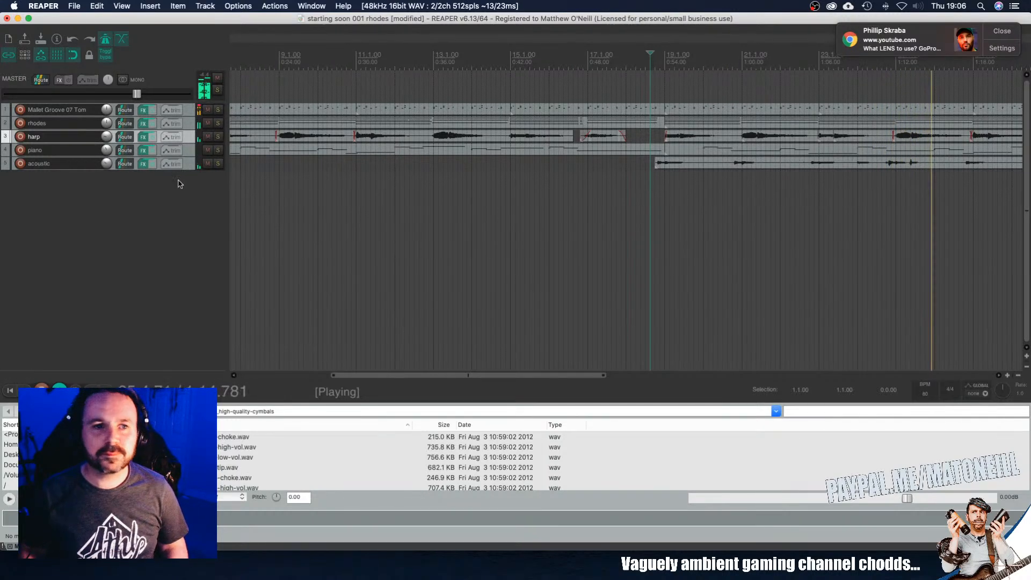
Step: Enlarge the acoustic track's height to show its waveforms and stop playback after the final item
left_click_drag(180, 169, 179, 300)
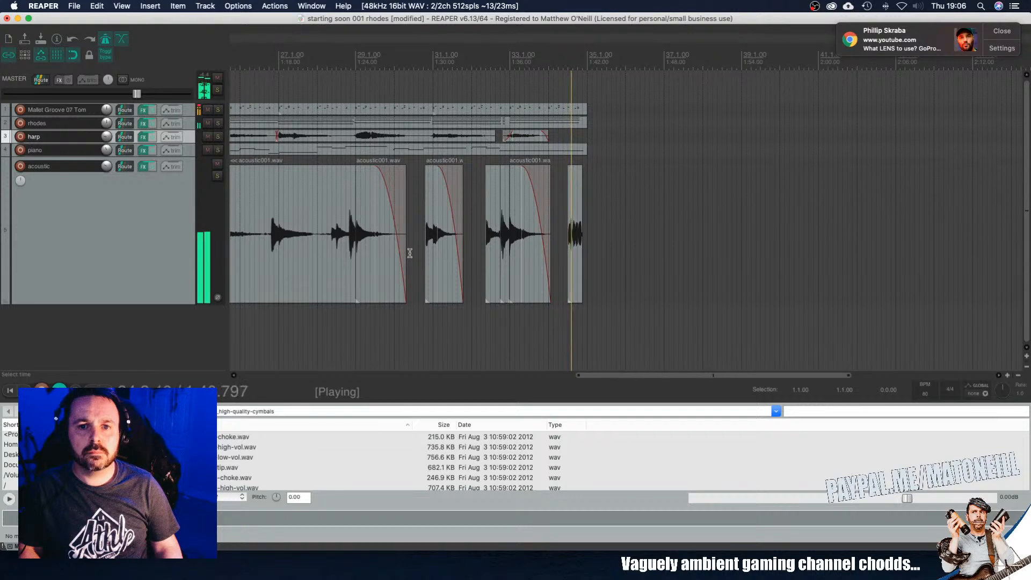
key("space")
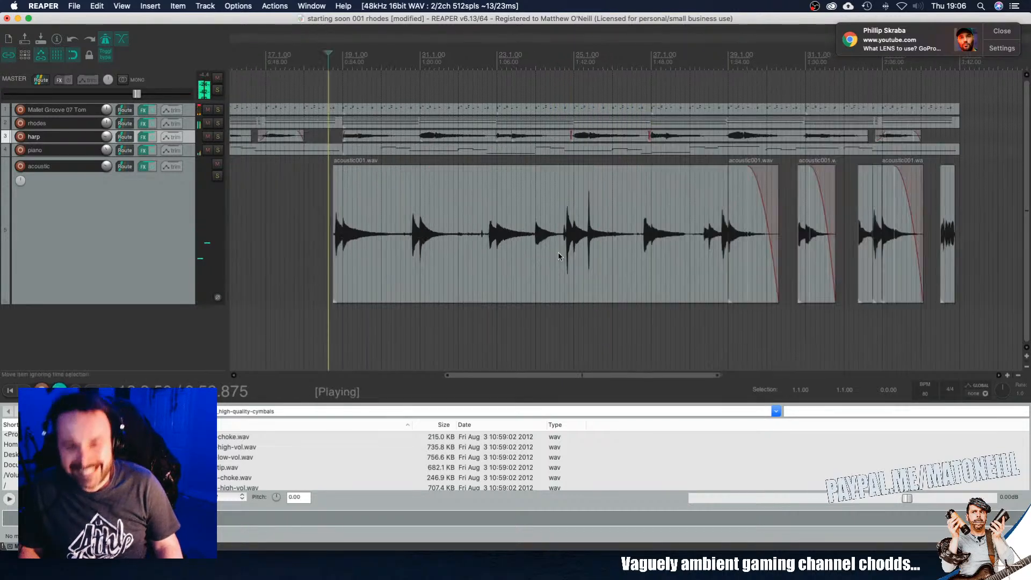
key("space")
Step: Extend the end of the final acoustic item to 34.4.72 and give it a short fade-out
left_click(943, 266)
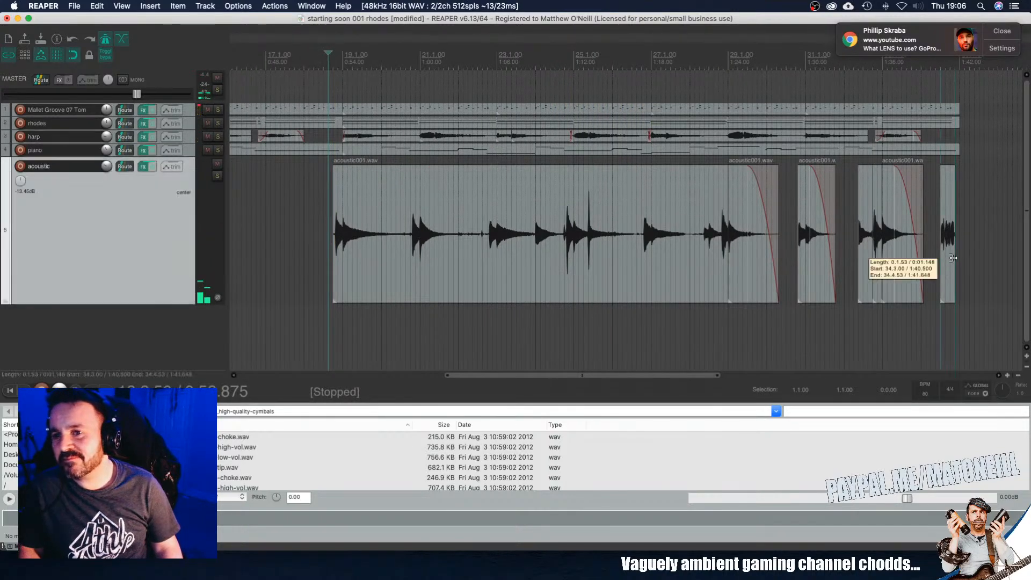
scroll(948, 253, "up", 8)
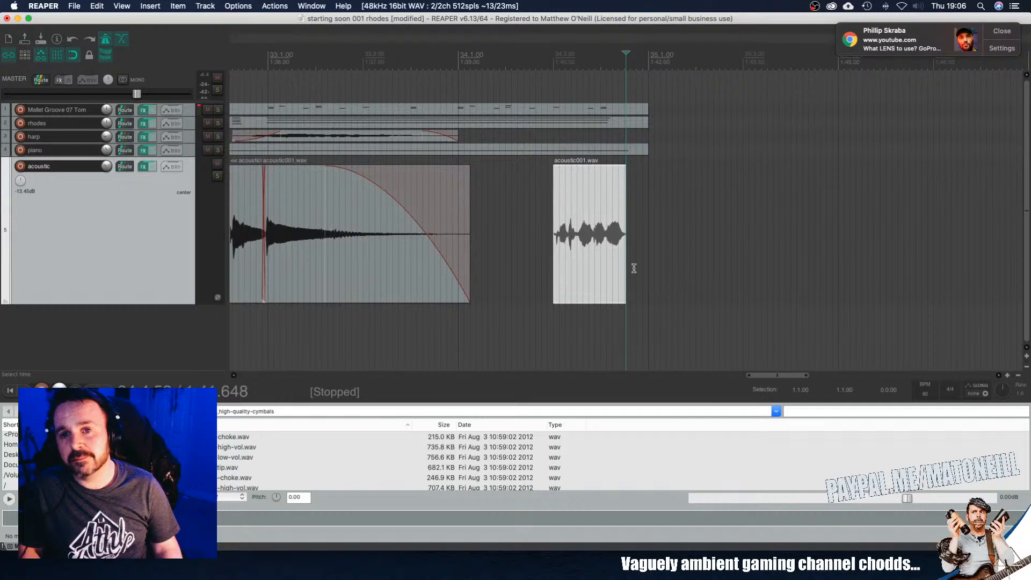
mouse_move(626, 262)
left_mouse_down()
mouse_move(726, 262)
mouse_move(629, 259)
mouse_move(713, 251)
mouse_move(617, 250)
left_mouse_up()
scroll(536, 252, "up", 5)
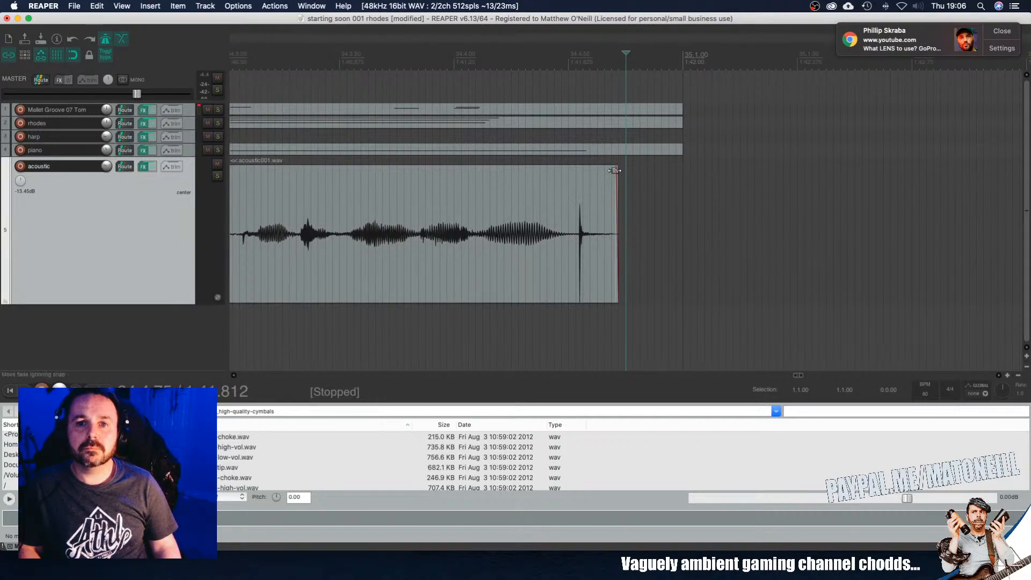
left_click_drag(615, 168, 604, 173)
scroll(583, 217, "up", 6)
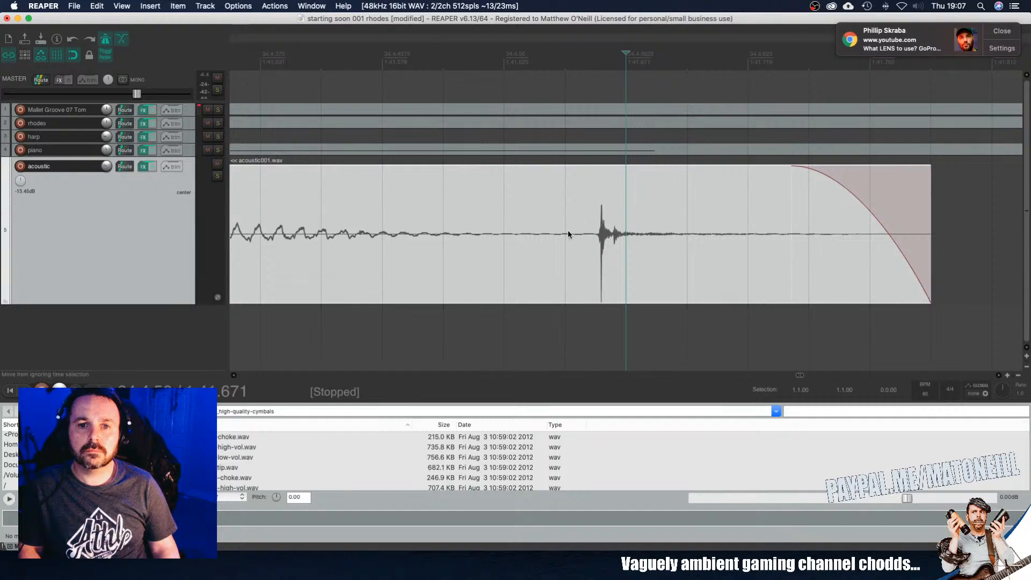
Step: Place the edit cursor at 34.4.53, just before the sharp click, and audition the end of the final acoustic item
left_click(569, 230)
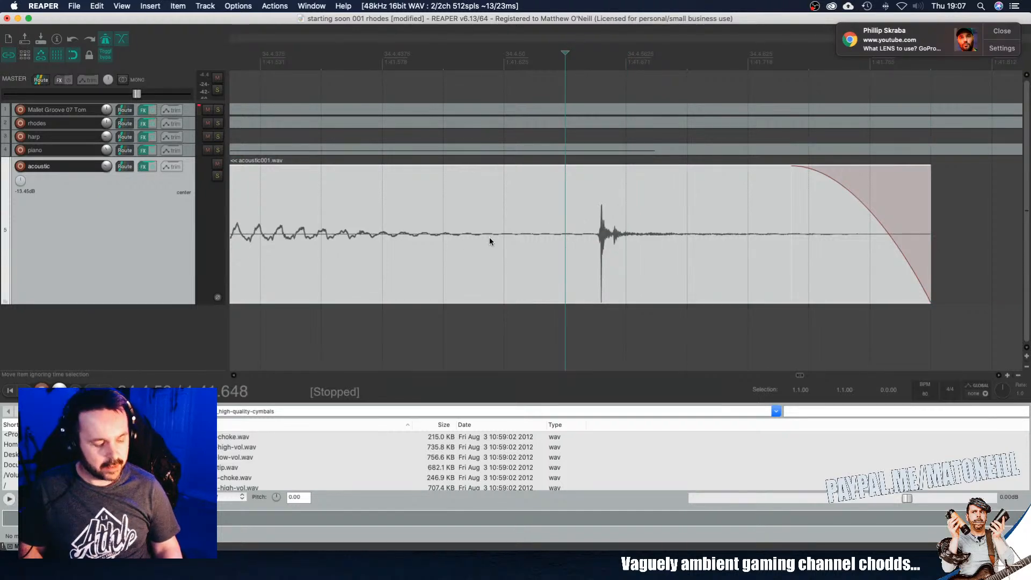
key("space")
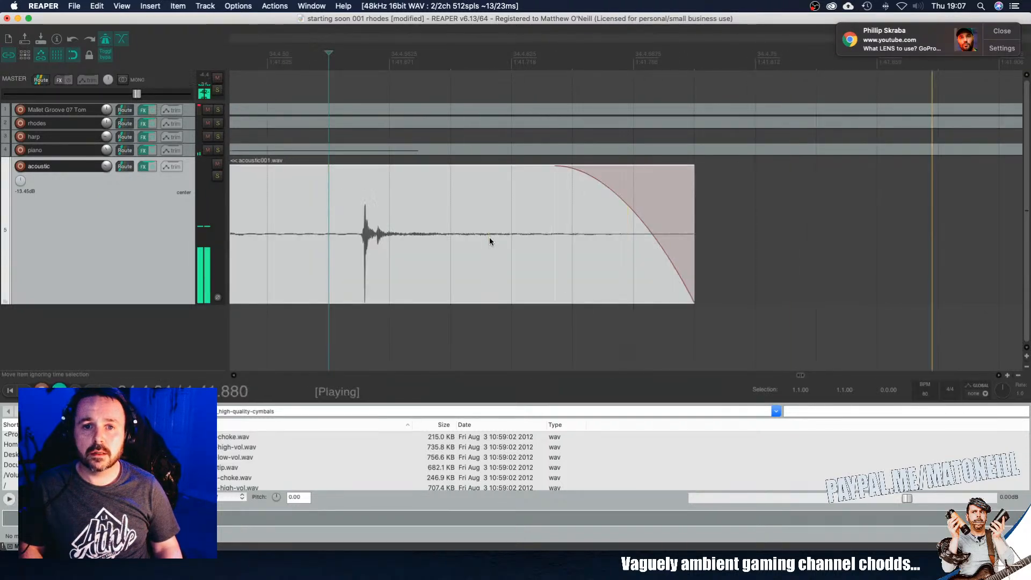
key("space")
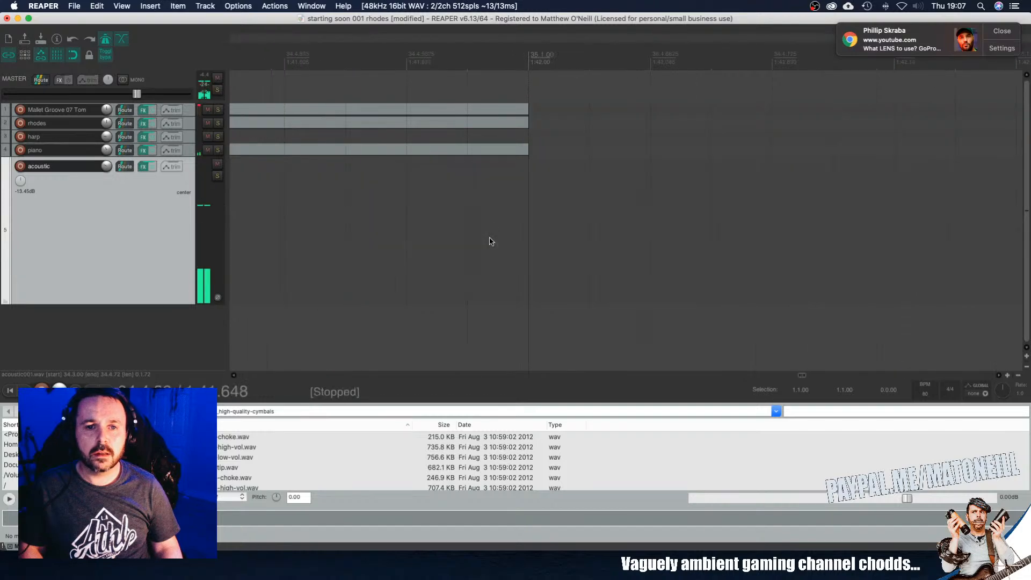
key("space")
key("space")
key("space")
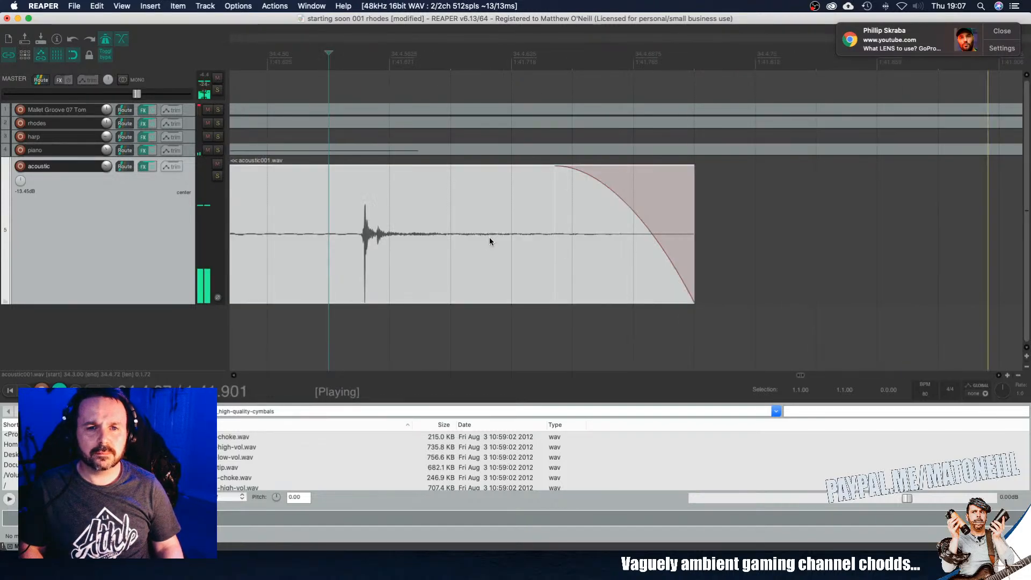
key("space")
Step: Split the final acoustic item at 34.4.53, just before the click, and lower the tail piece's volume to about -6.44 dB
scroll(489, 238, "down", 8)
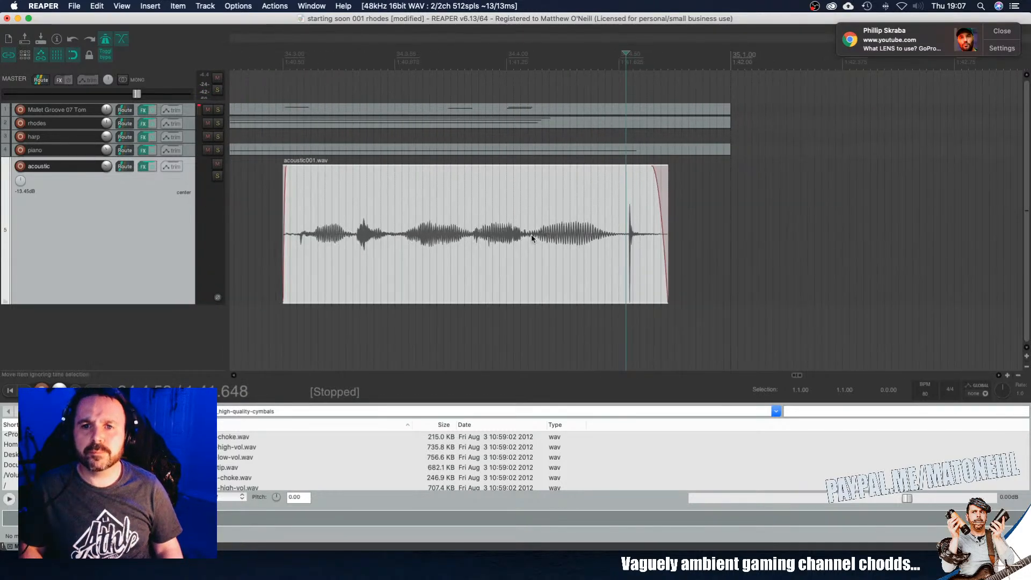
scroll(567, 238, "up", 8)
scroll(566, 237, "up", 2)
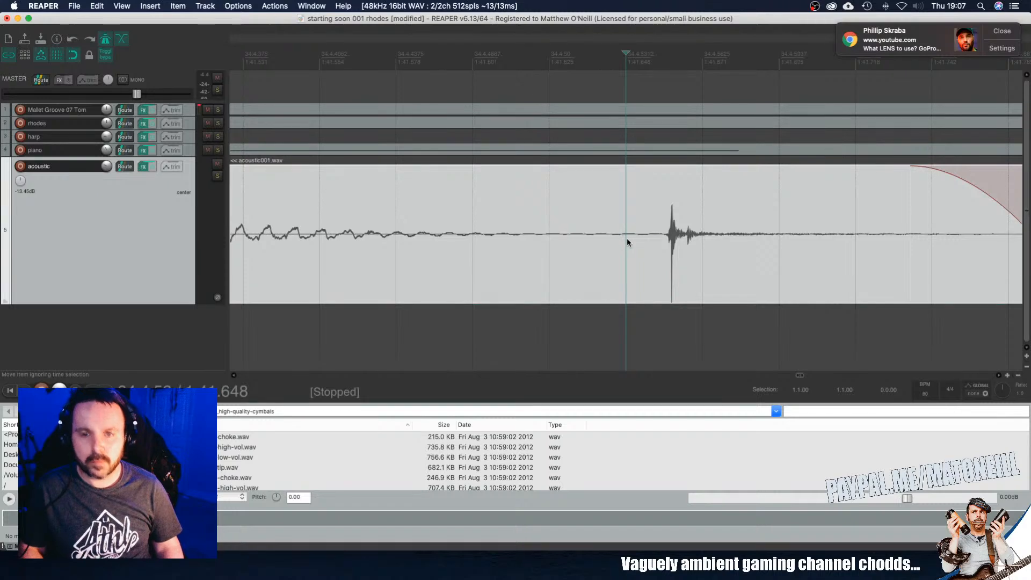
key("s")
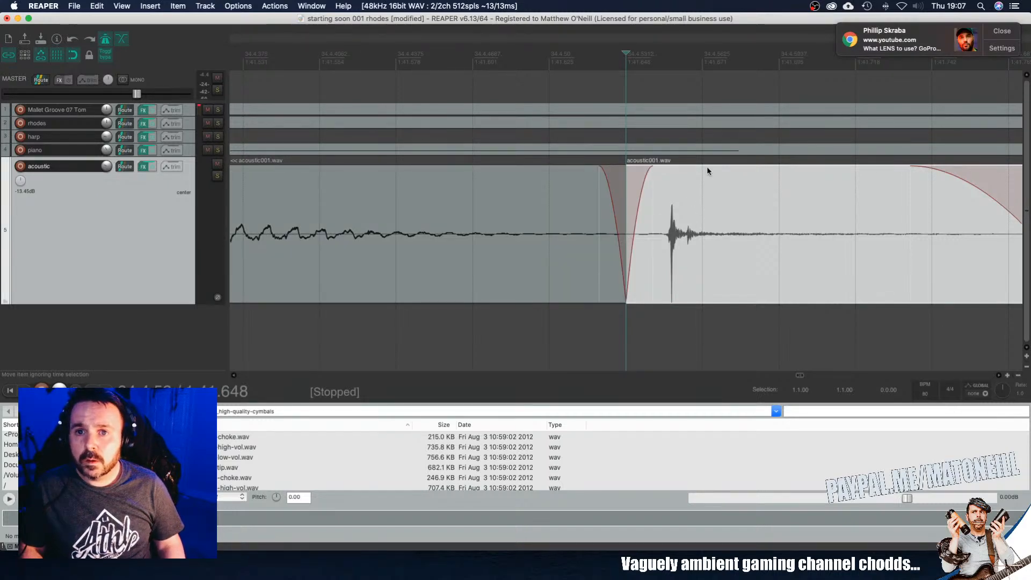
left_click_drag(707, 165, 707, 237)
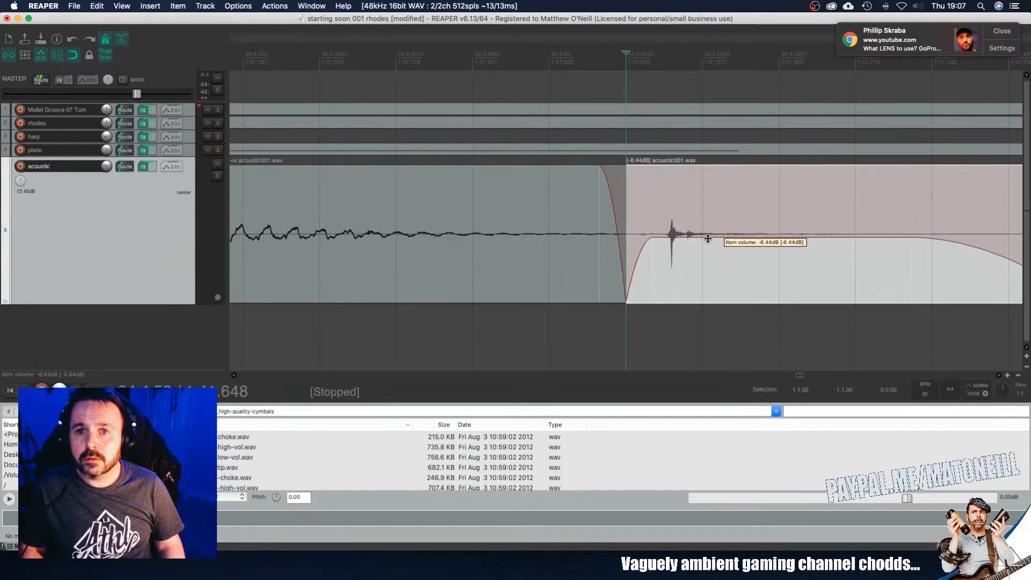
scroll(707, 240, "down", 6)
scroll(707, 240, "down", 4)
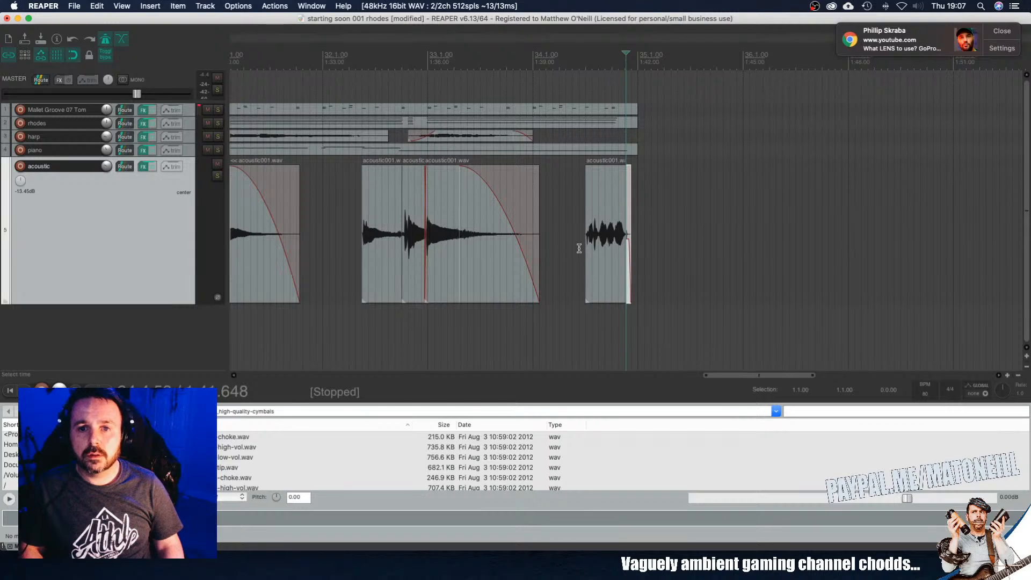
Step: Audition the final acoustic item from its start through the quieter tail piece
left_click(585, 246)
key("space")
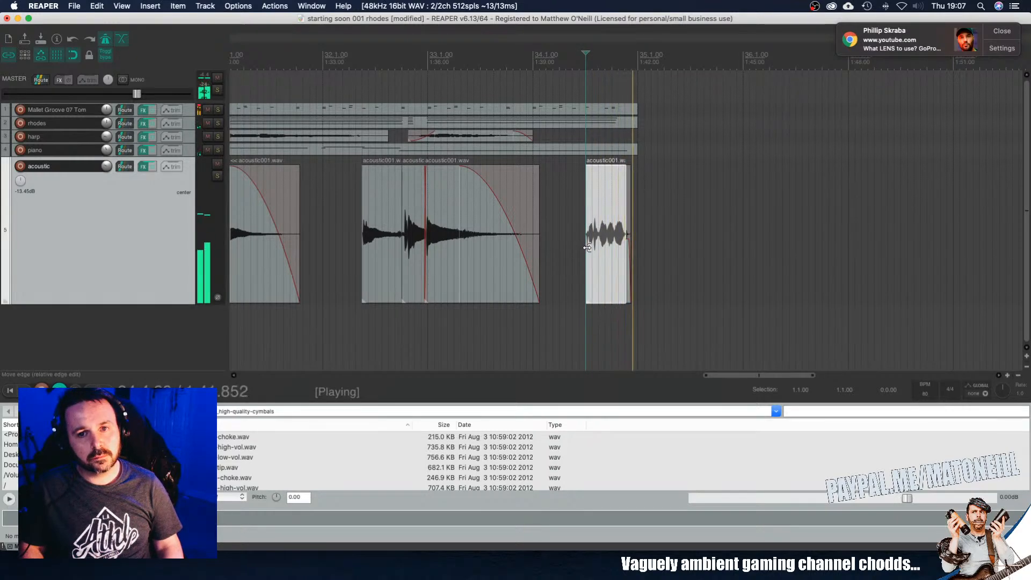
left_click(631, 238)
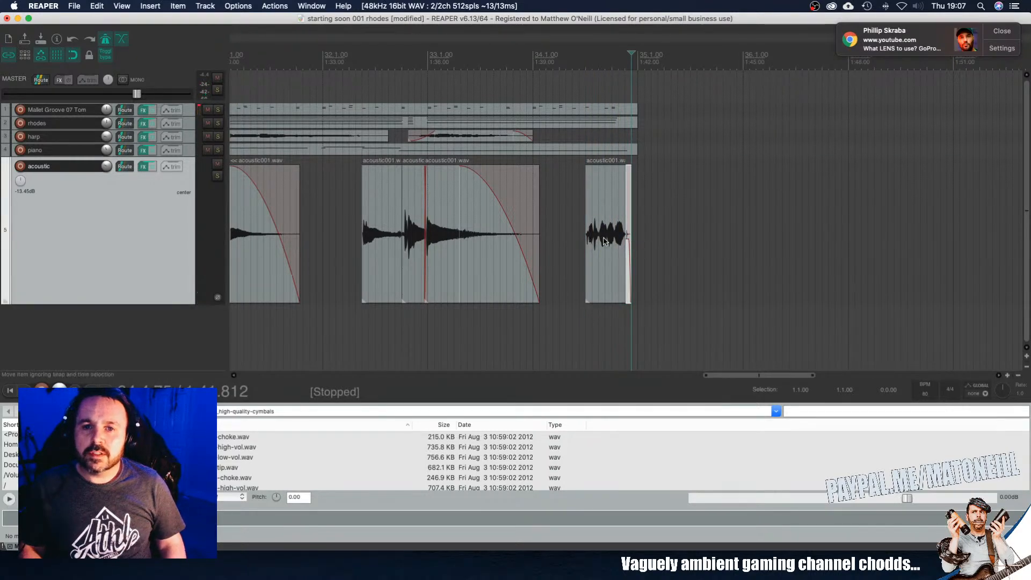
Step: Give the final acoustic item a short fade-in and lower it to -5.95 dB together with its tail piece at about -12.6 dB
left_click(603, 241)
scroll(603, 240, "up", 5)
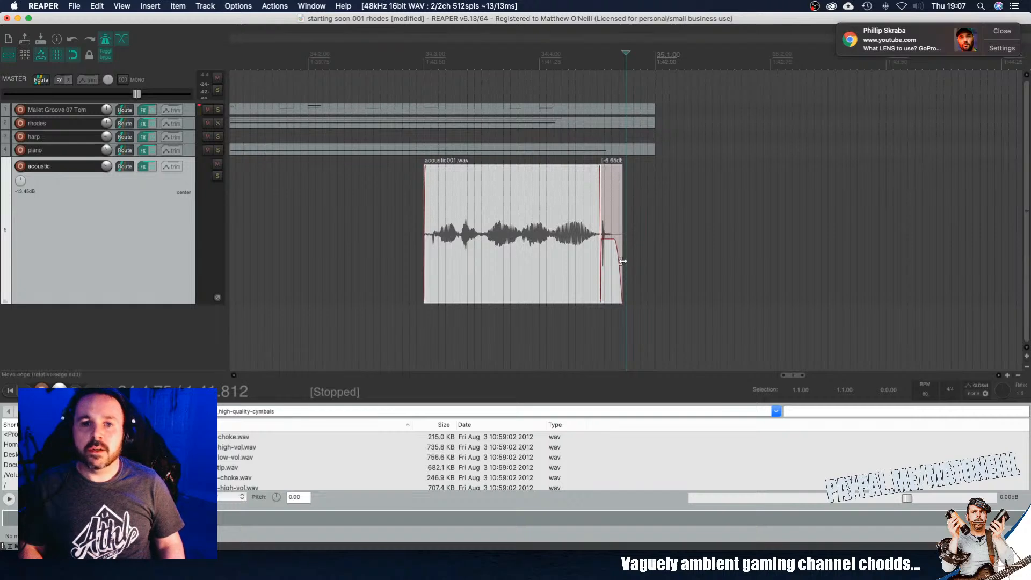
left_click(427, 165)
left_click_drag(425, 166, 437, 169)
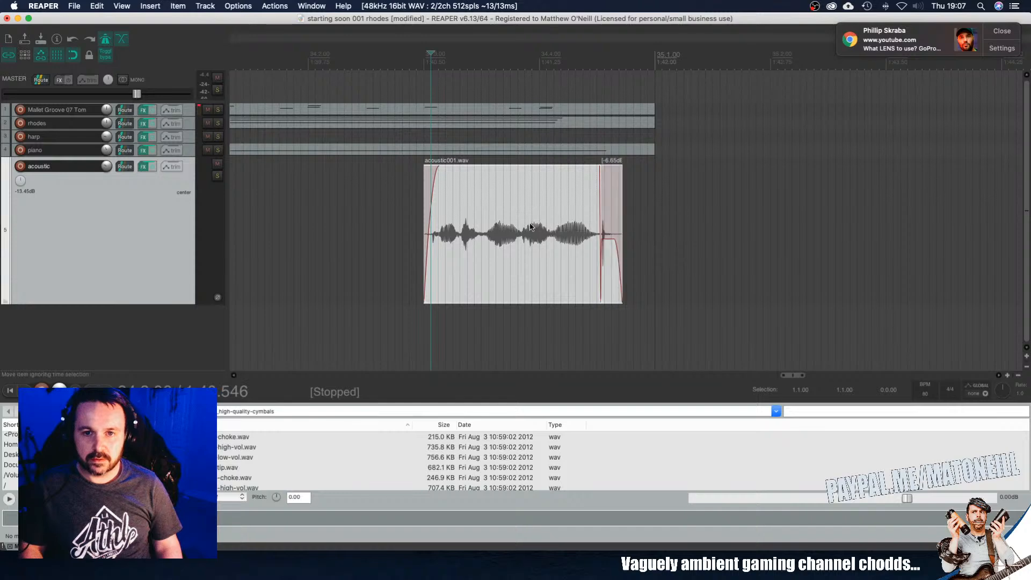
left_click_drag(535, 165, 546, 233)
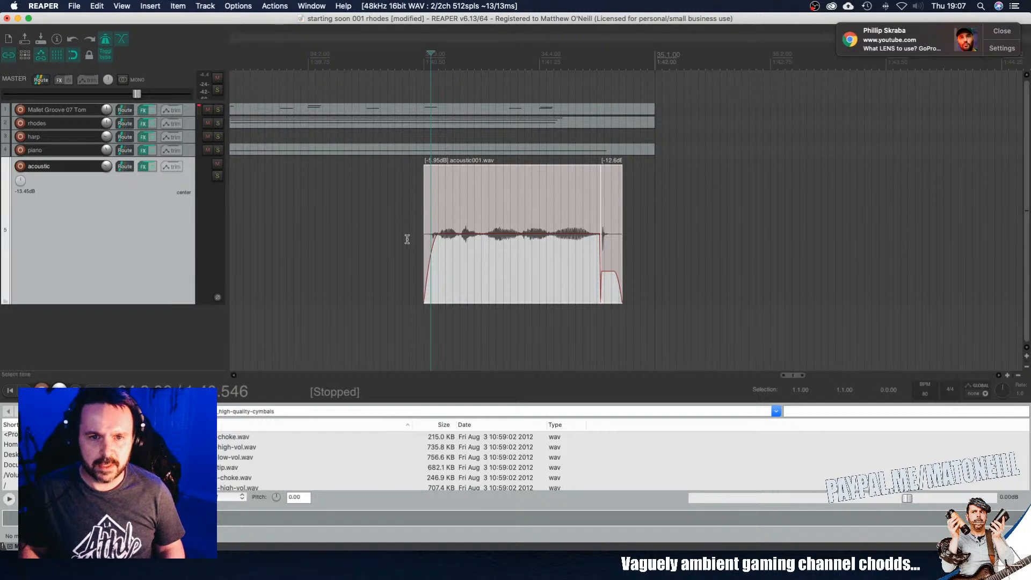
Step: Audition the lowered final acoustic item from its start at 34.3.00
left_click(422, 225)
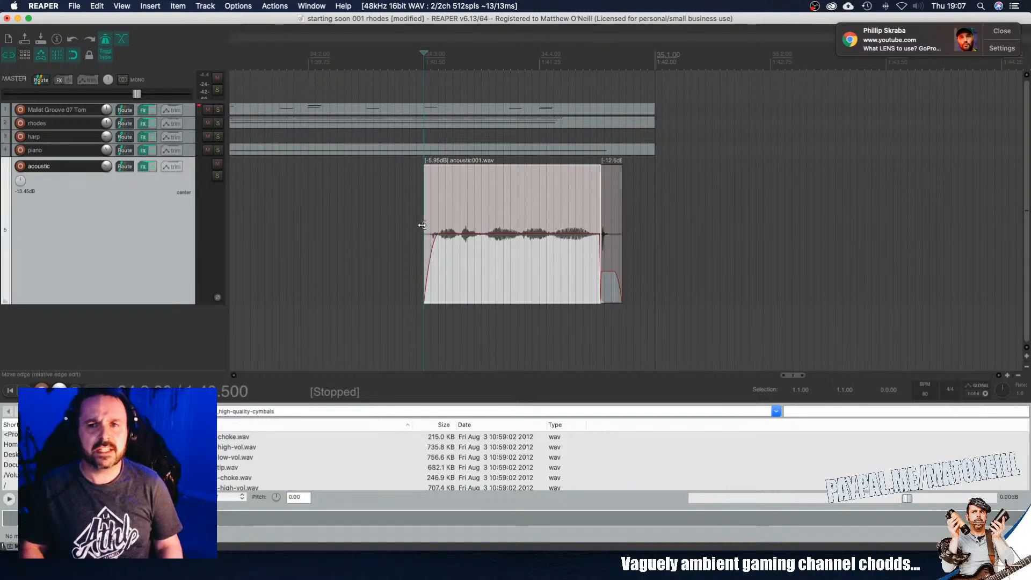
key("space")
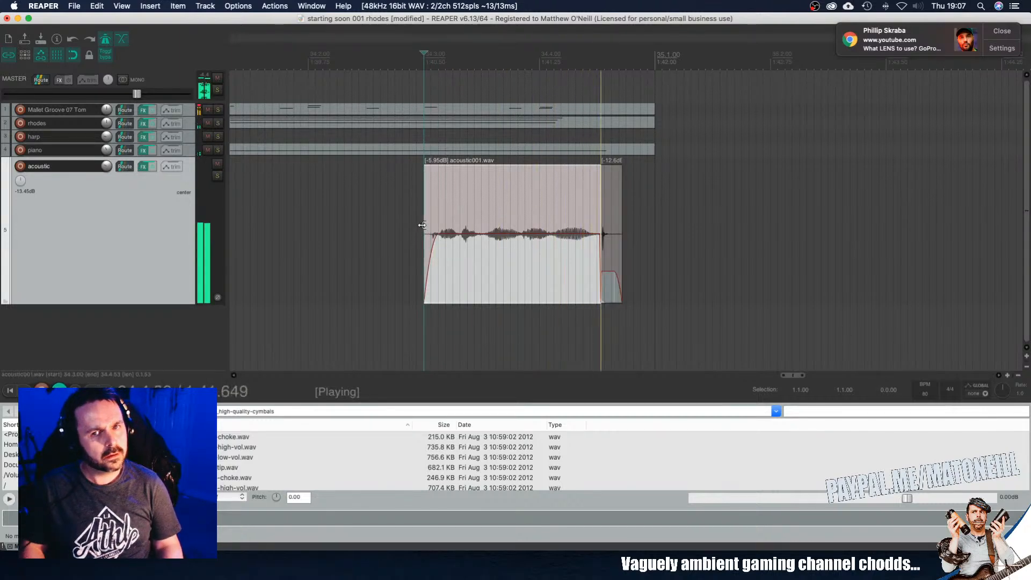
key("space")
key("space")
key("space")
Step: Audition the ending from the short acoustic item just before bar 33
scroll(598, 285, "down", 5)
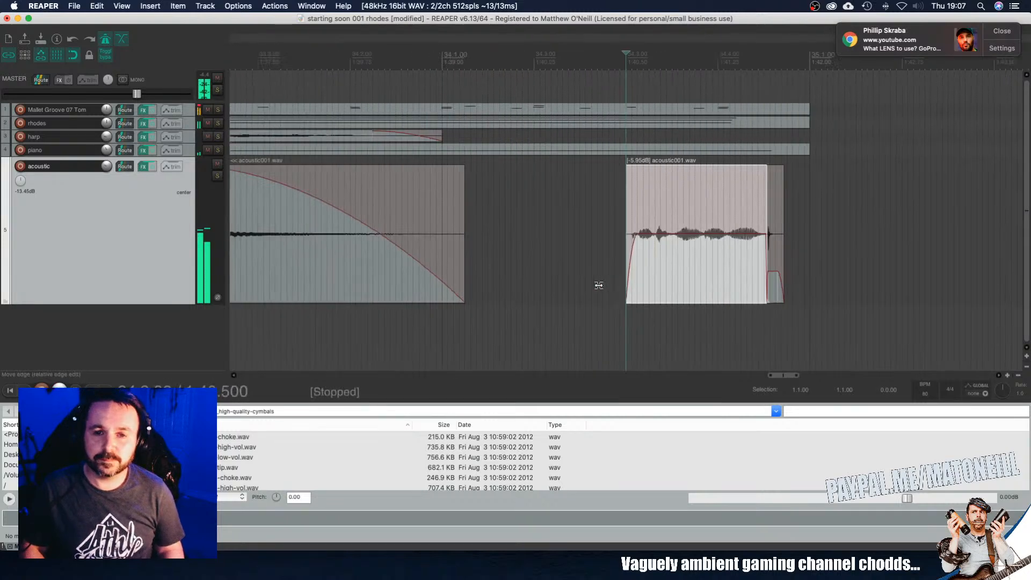
scroll(599, 290, "down", 2)
left_click(354, 248)
key("space")
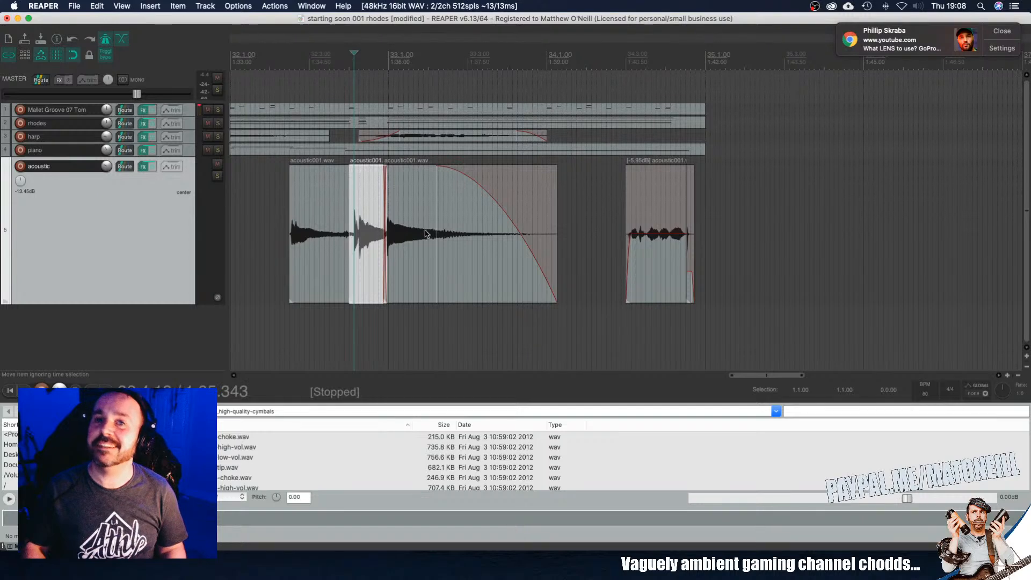
key("space")
key("space")
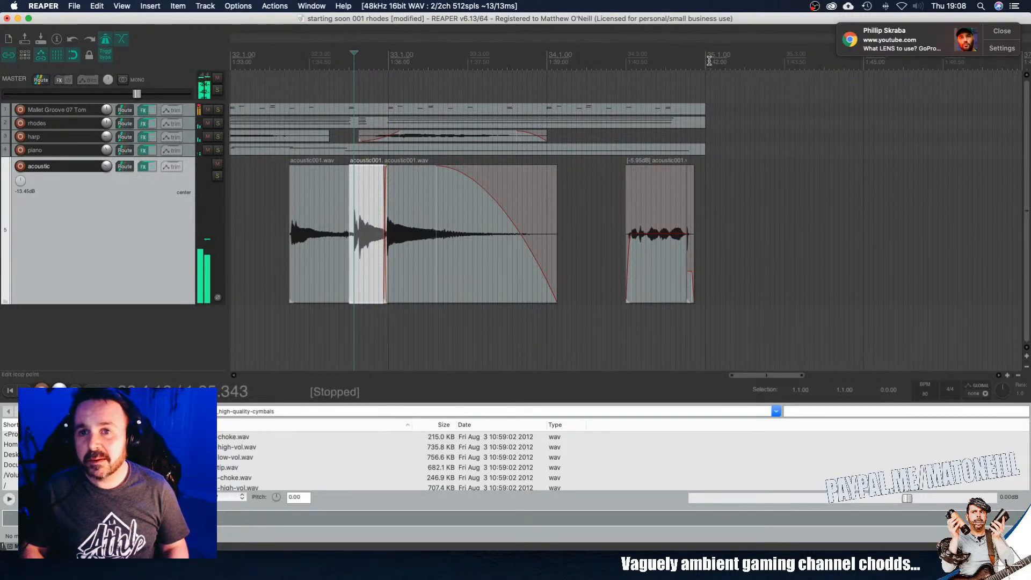
Step: Set a time selection over the whole arrangement, from 3.1.00 to 35.1.00
left_click(707, 60)
scroll(703, 75, "up", 10)
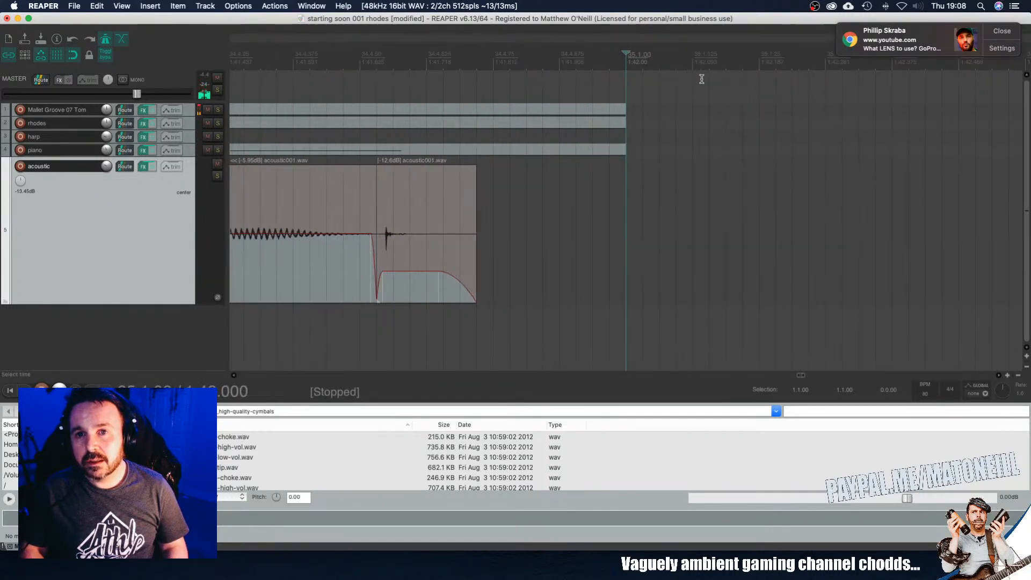
scroll(702, 79, "down", 5)
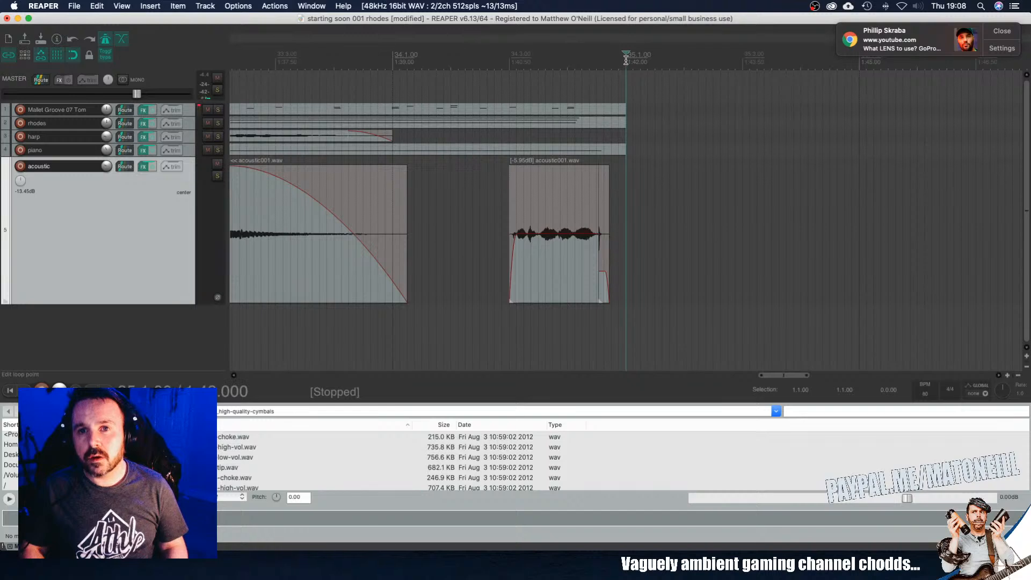
left_click_drag(626, 59, 696, 60)
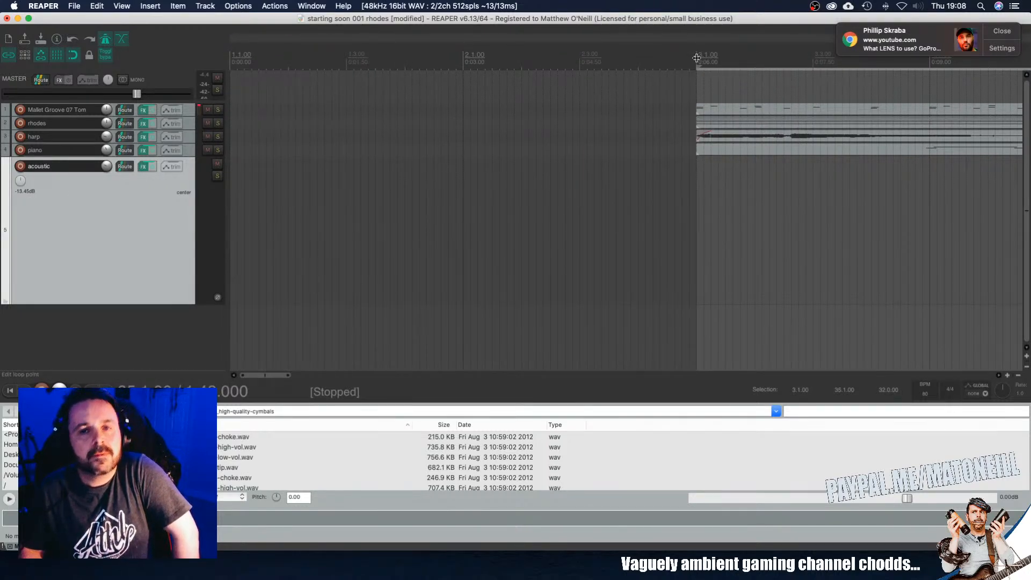
Step: Audition the last bars of the arrangement briefly from 31.1.00
scroll(696, 57, "down", 10)
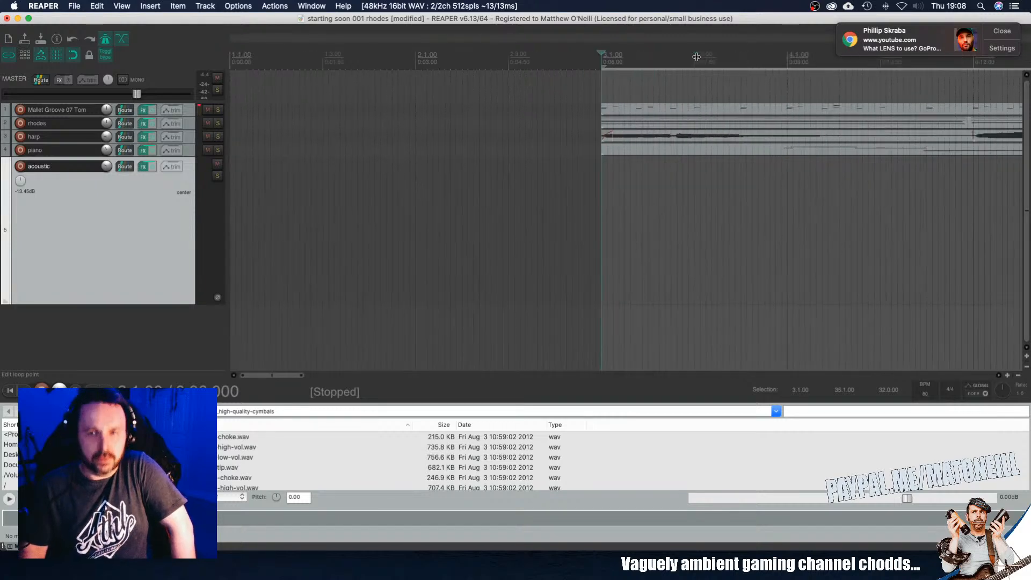
scroll(571, 58, "down", 5)
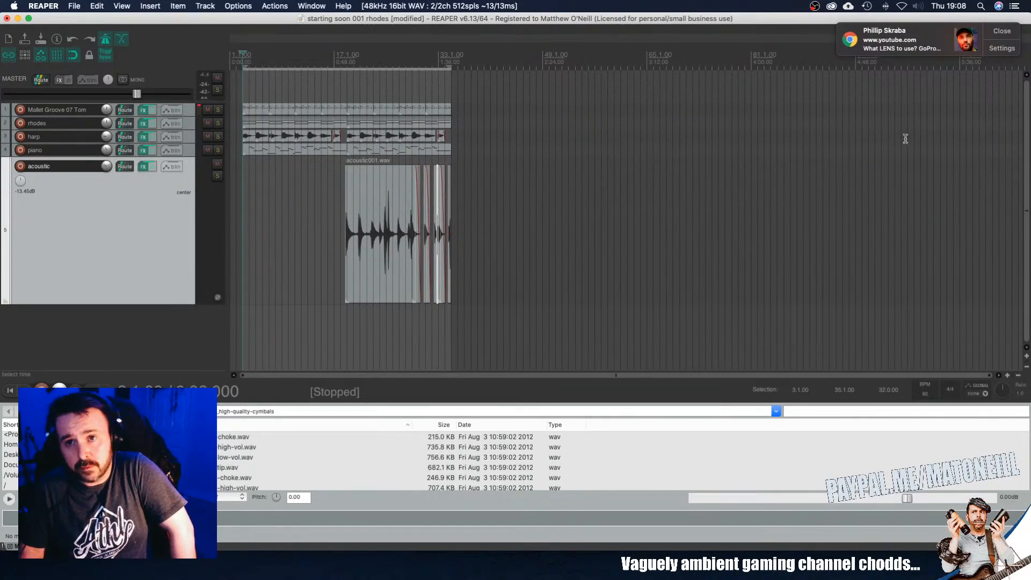
scroll(905, 139, "down", 4)
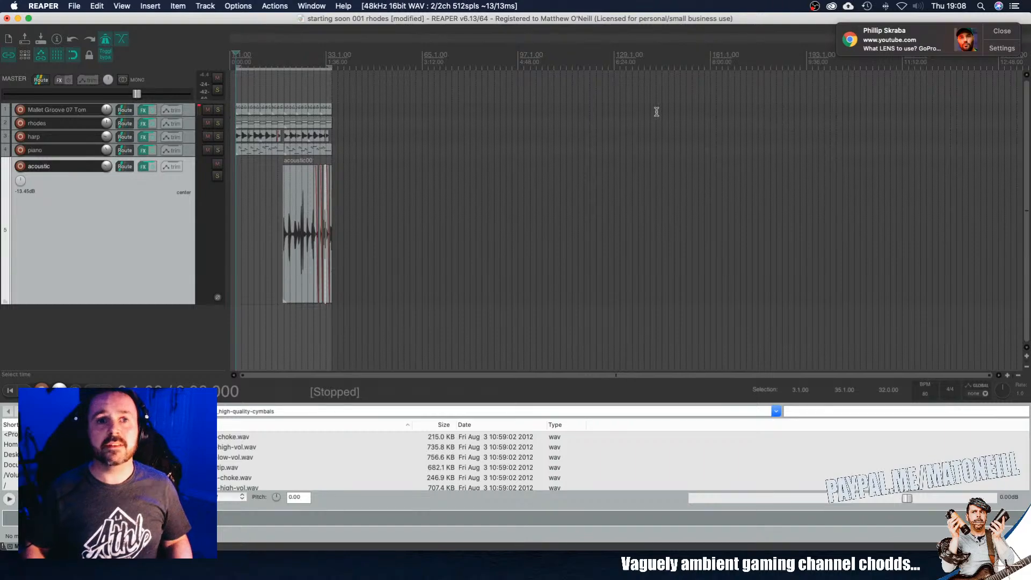
left_click(321, 61)
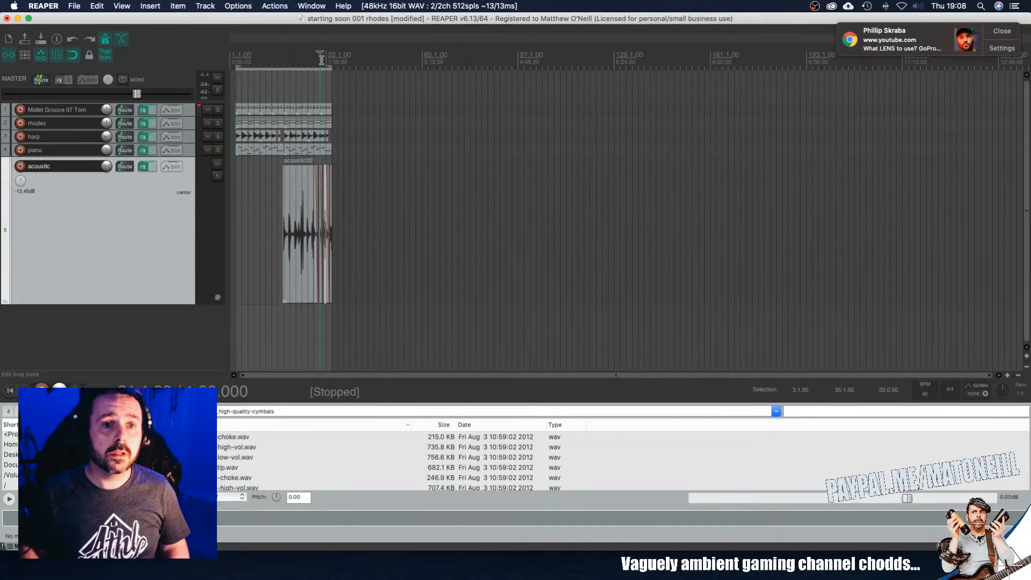
key("space")
key("space")
scroll(333, 60, "up", 5)
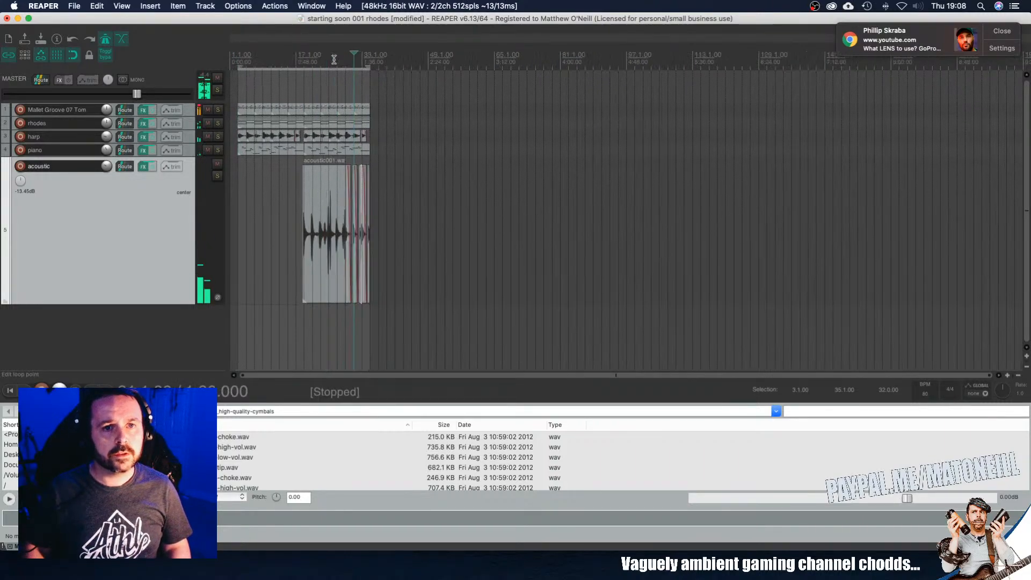
Step: Select all items on the five tracks and duplicate them directly after the original section, starting at 35.1.00
left_click(698, 60)
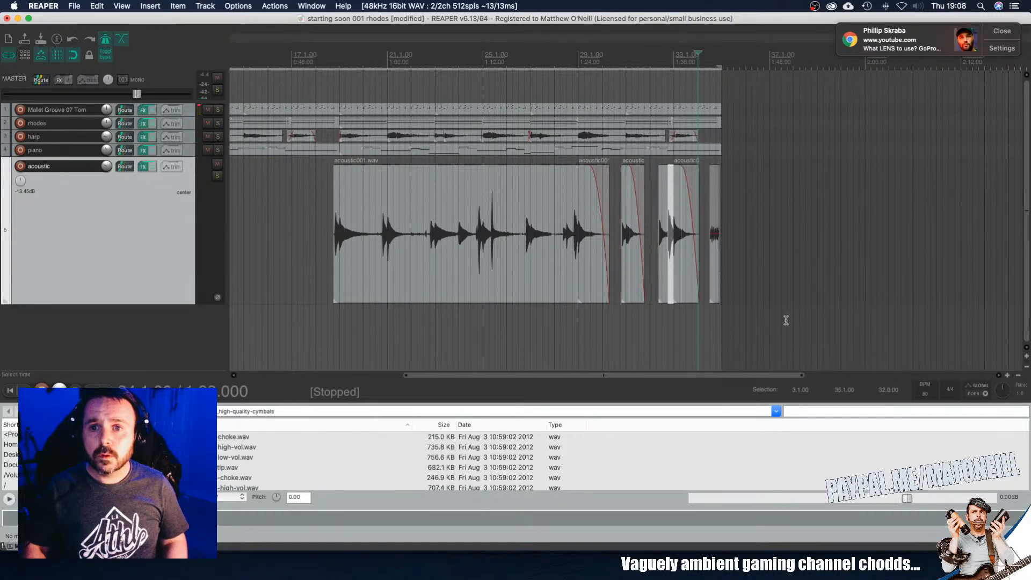
left_click_drag(787, 322, 256, 94)
scroll(265, 96, "right", 4)
scroll(518, 119, "right", 10)
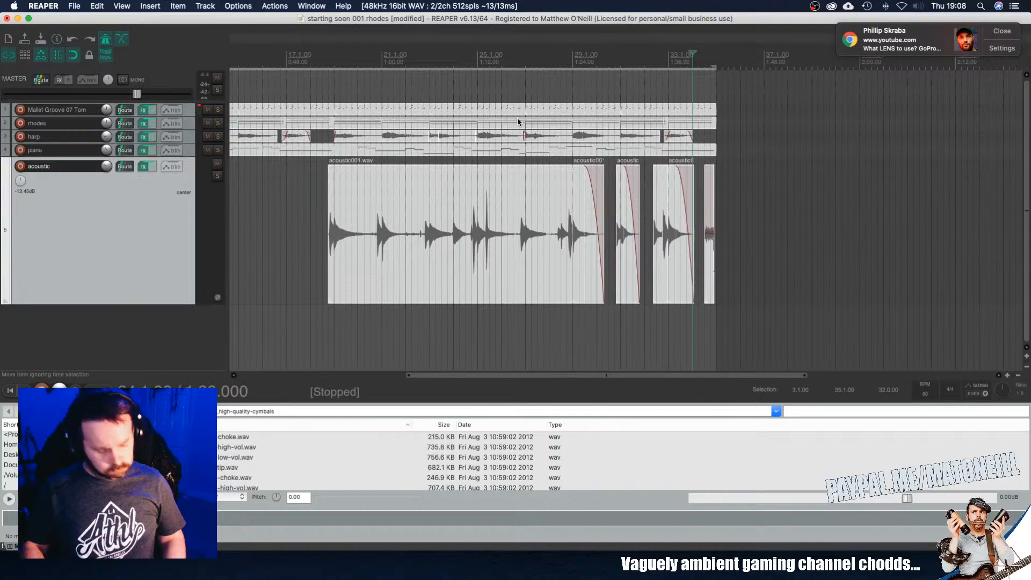
scroll(518, 124, "down", 8)
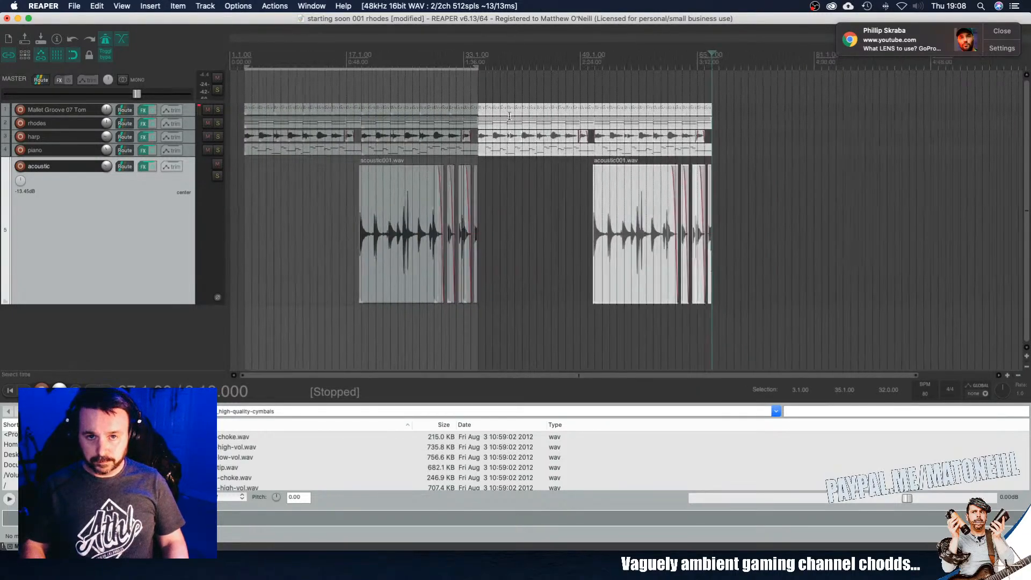
Step: Audition the transition from the original section into its duplicate at 35.1.00
left_click(440, 54)
key("space")
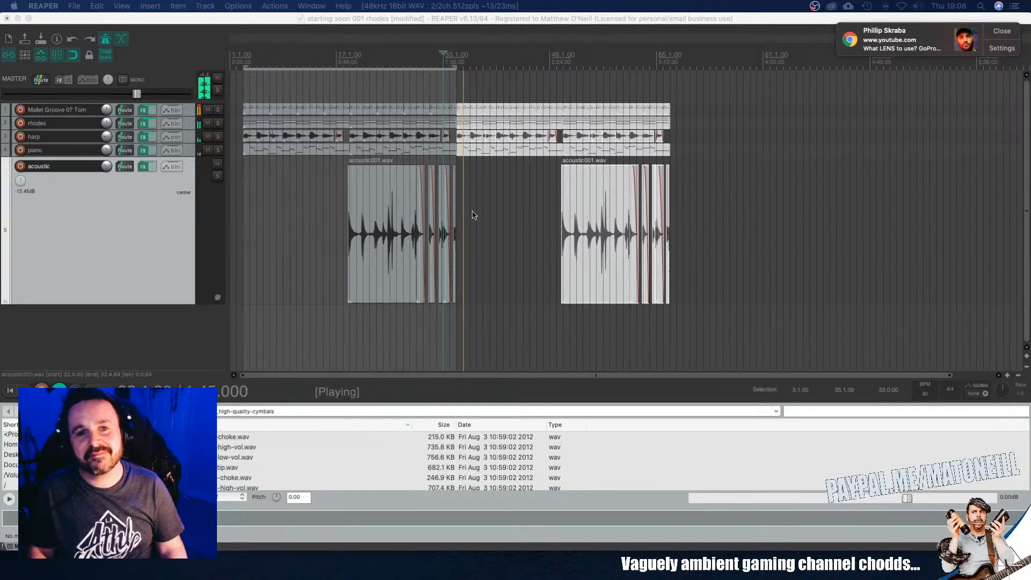
left_click(454, 250)
scroll(453, 248, "up", 10)
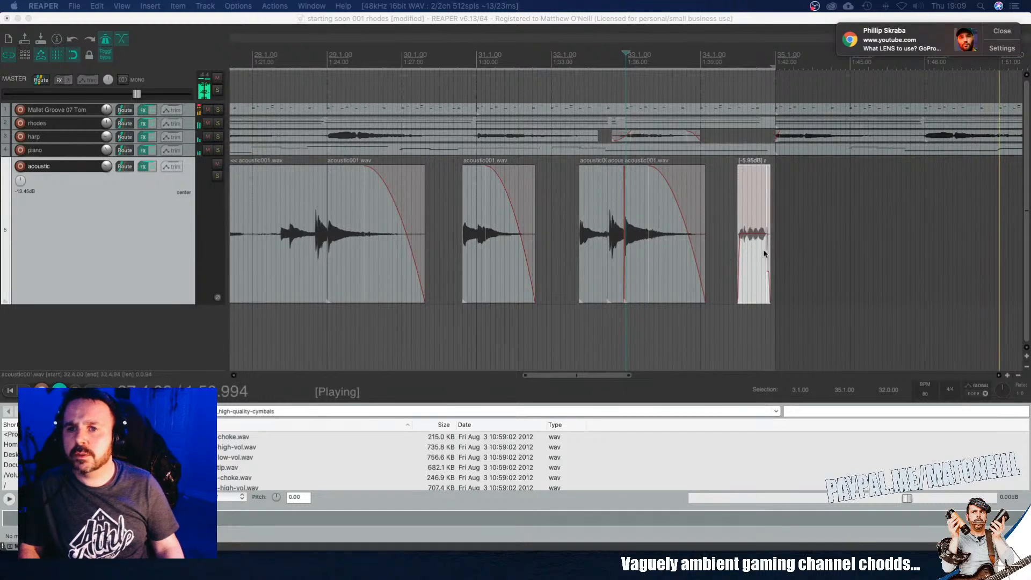
Step: Move the final acoustic item and its tail piece onto a new track below and copy the acoustic track's effects chain to it
left_click(759, 250)
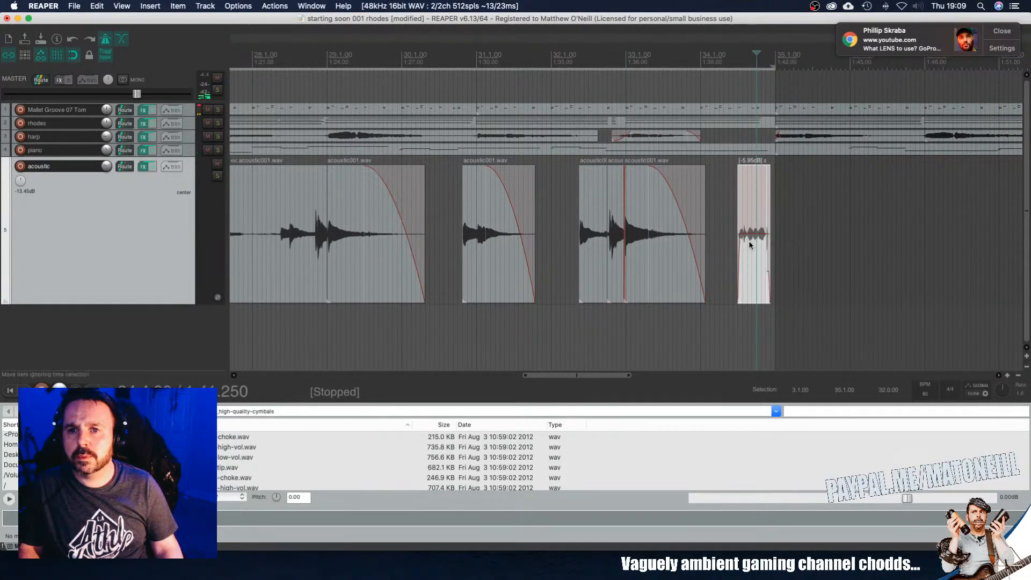
left_click_drag(749, 242, 753, 312)
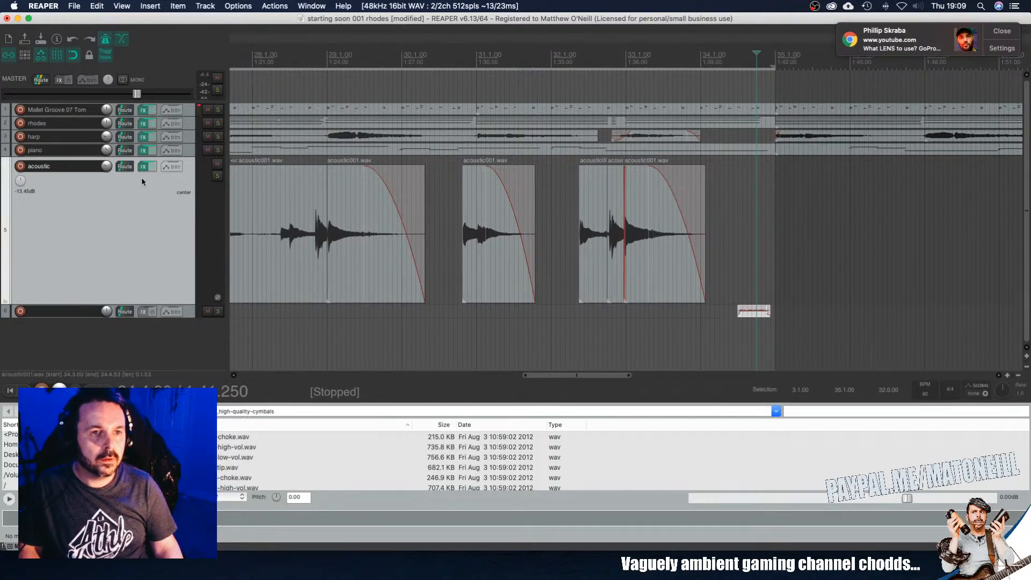
left_click_drag(142, 313, 142, 312)
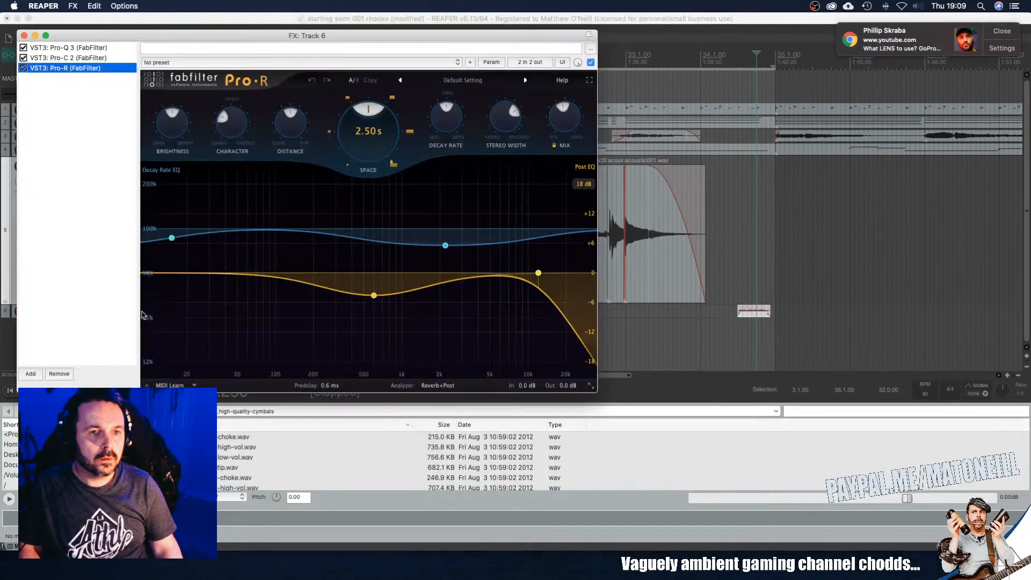
Step: Load the Resonator preset from the Very Large category in the new track's Pro-R reverb
left_click(460, 80)
left_click(452, 135)
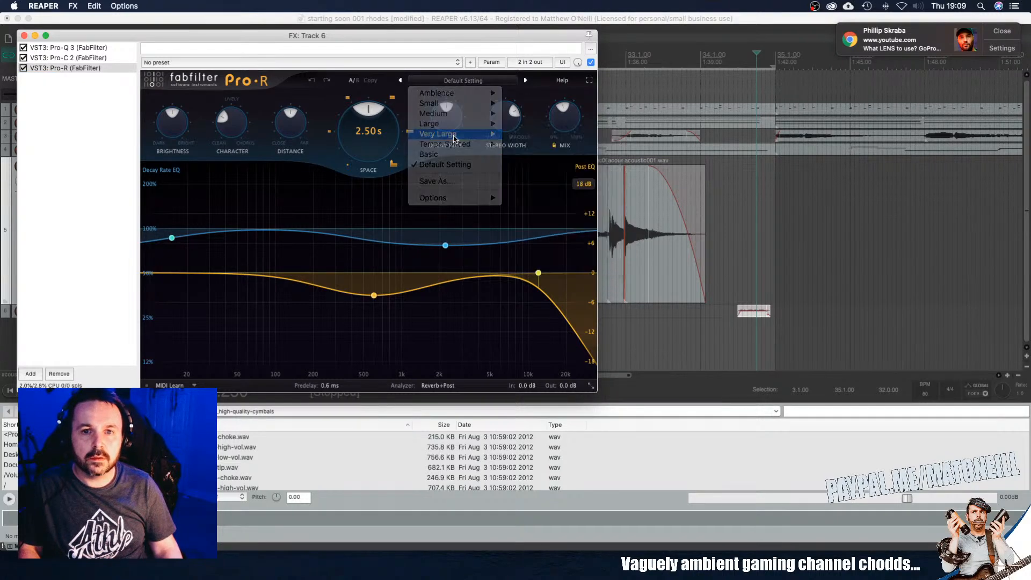
left_click(473, 82)
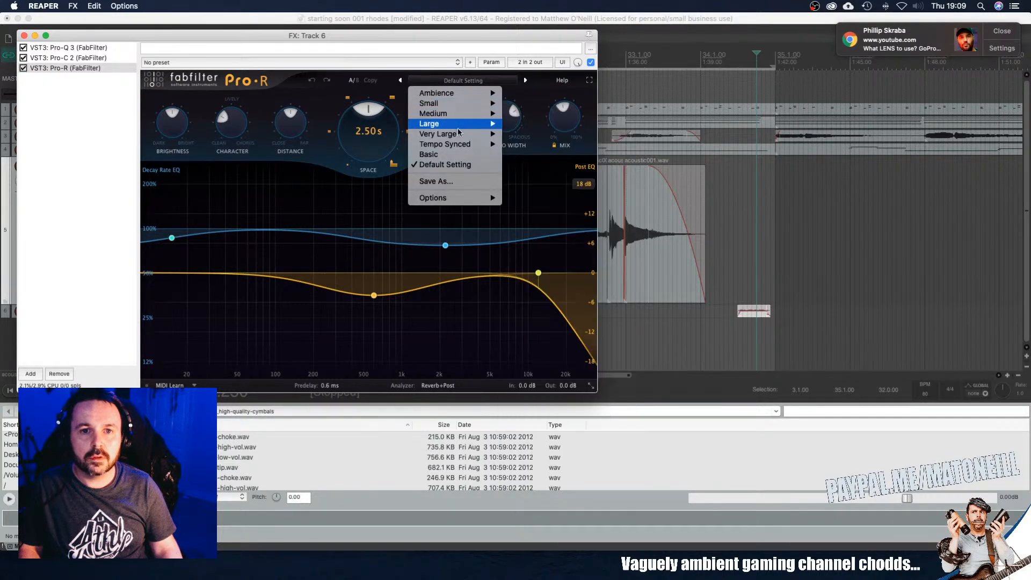
mouse_move(459, 134)
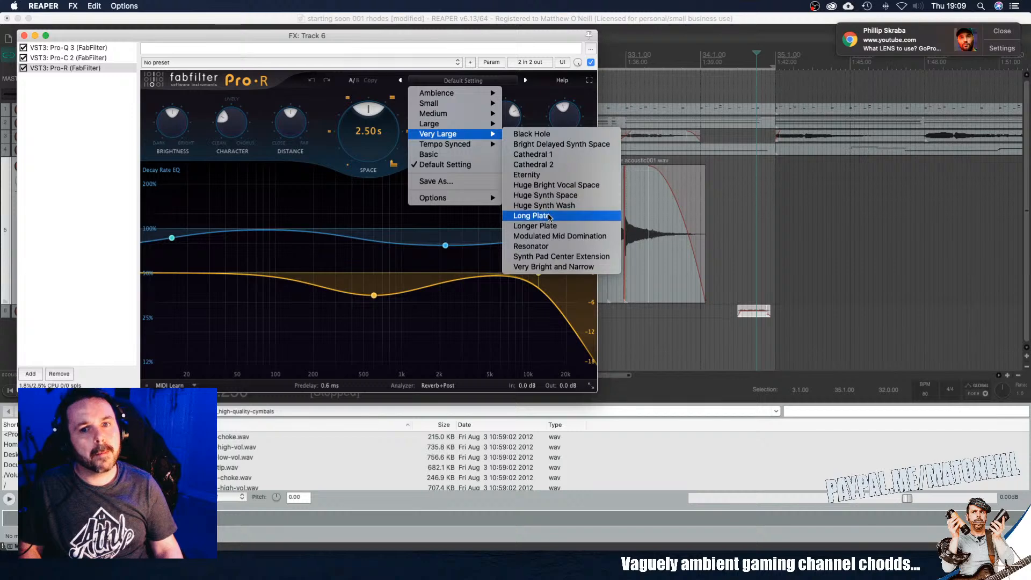
left_click(550, 248)
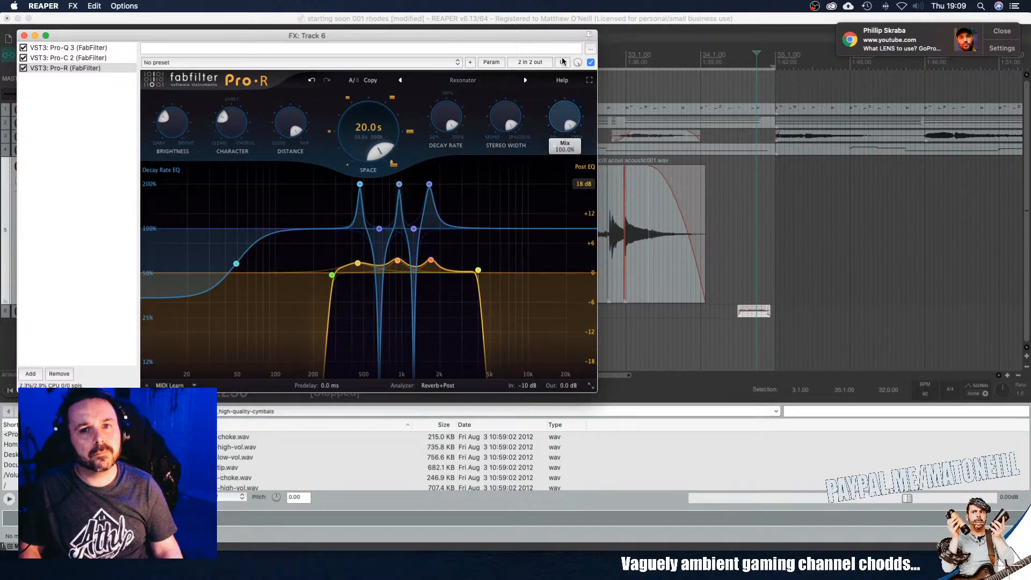
Step: Audition the moved acoustic item with the Resonator reverb, starting just before it
left_click(726, 313)
key("space")
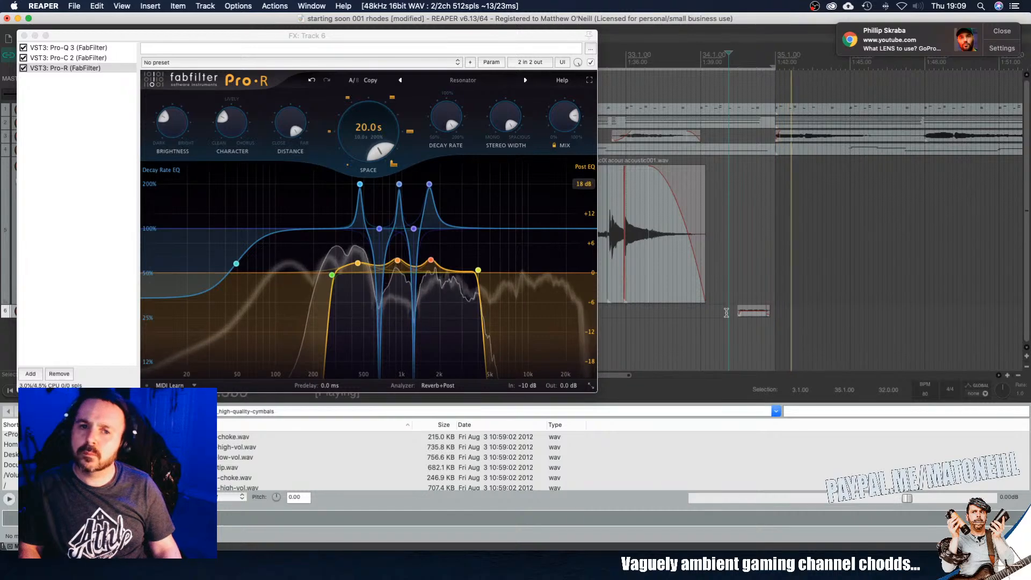
key("space")
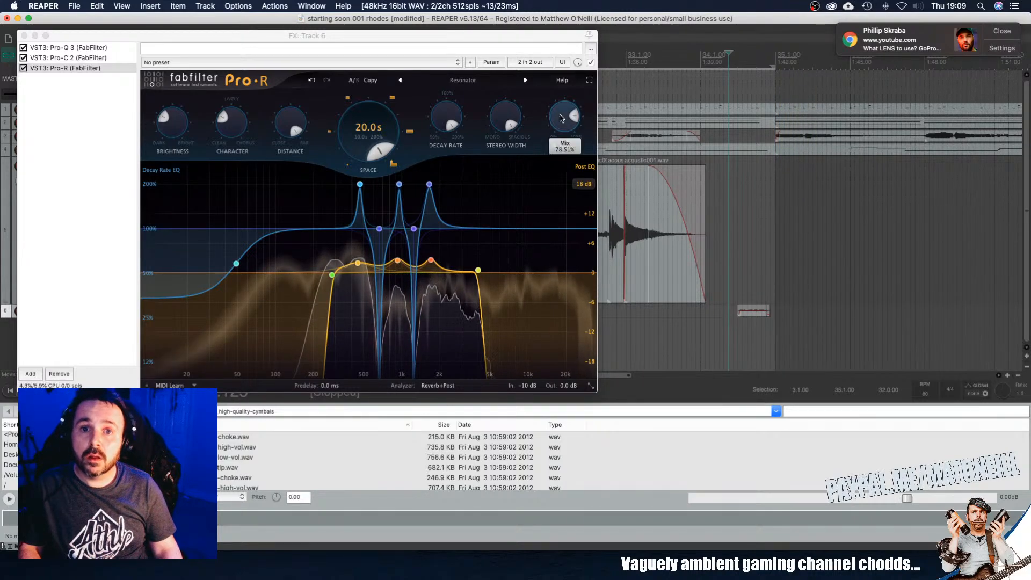
Step: Raise the Pro-R reverb's mix to 100% and audition the moved acoustic item again
left_click_drag(562, 118, 555, 34)
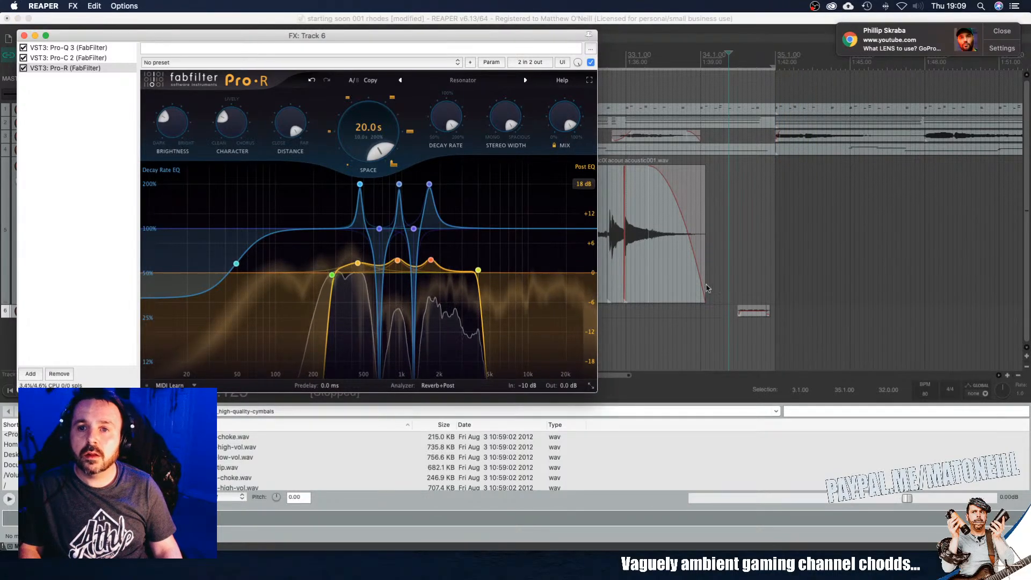
left_click(733, 312)
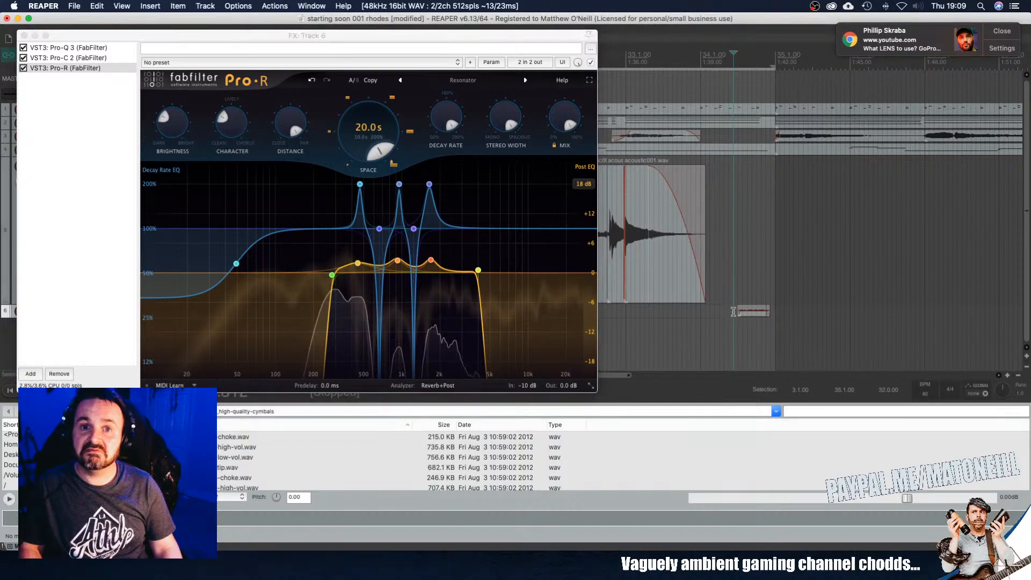
key("space")
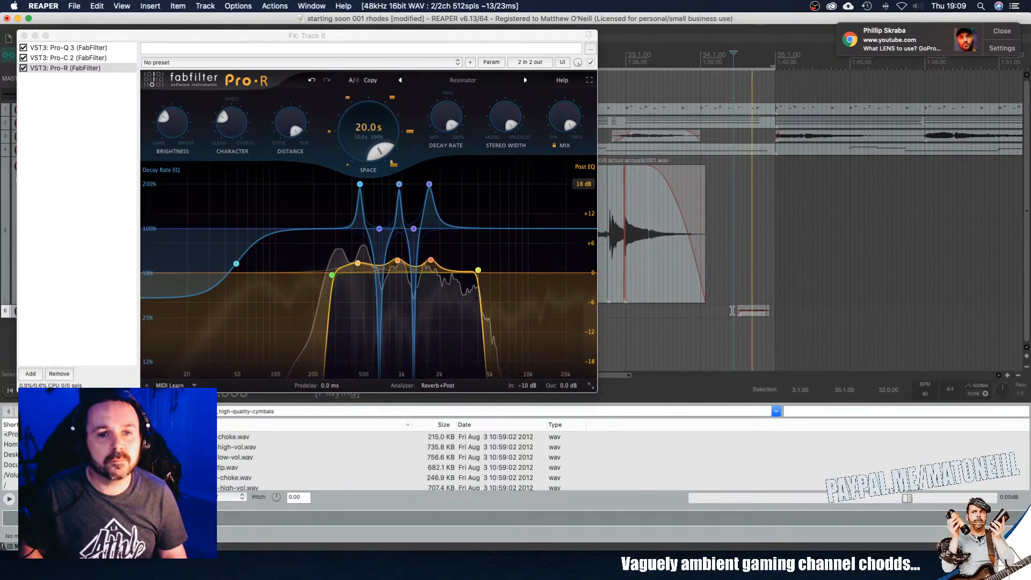
Step: Solo the new track, audition its acoustic item through the Resonator reverb, and close the effects window
key("space")
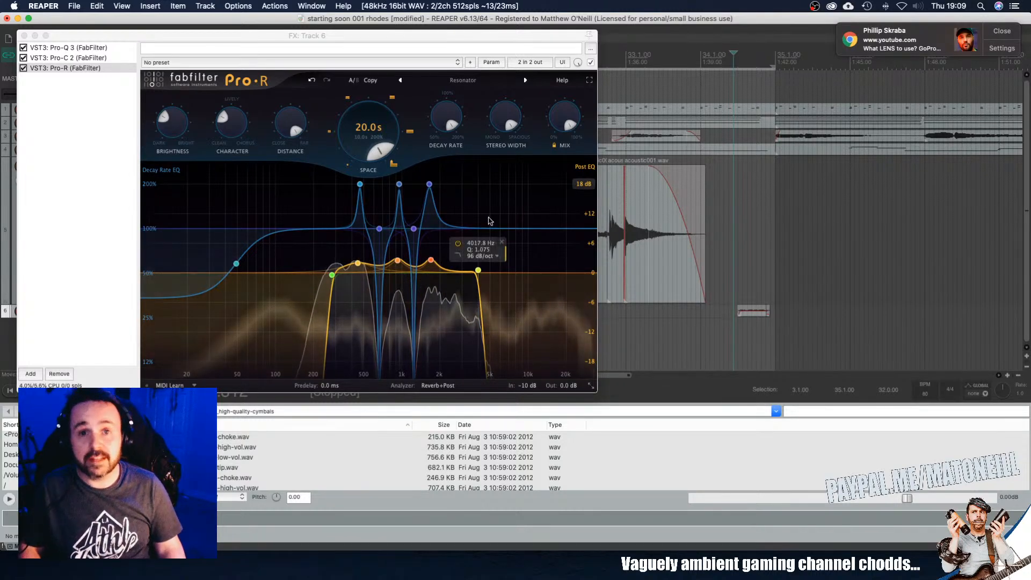
left_click_drag(238, 33, 482, 43)
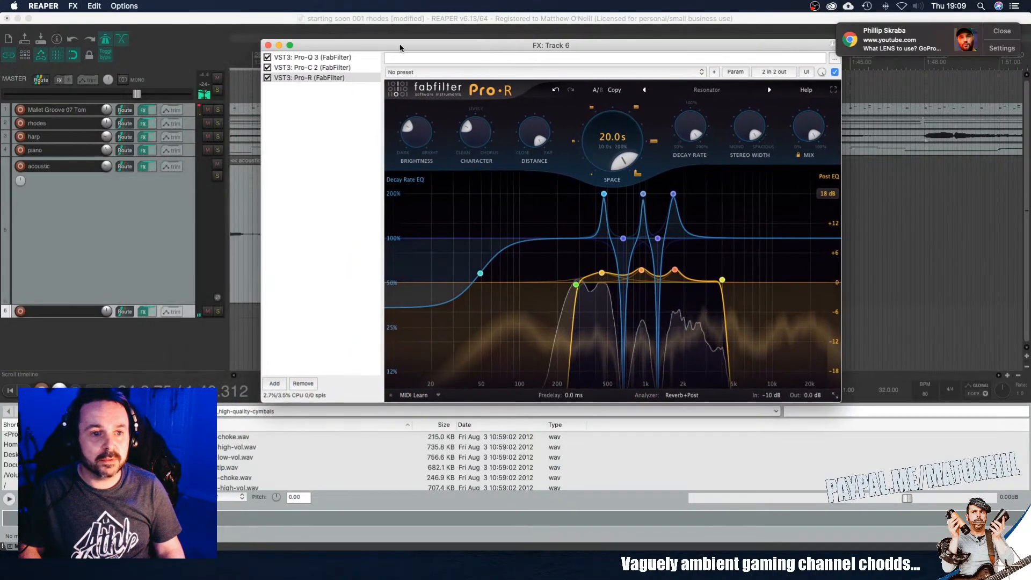
left_click(217, 312)
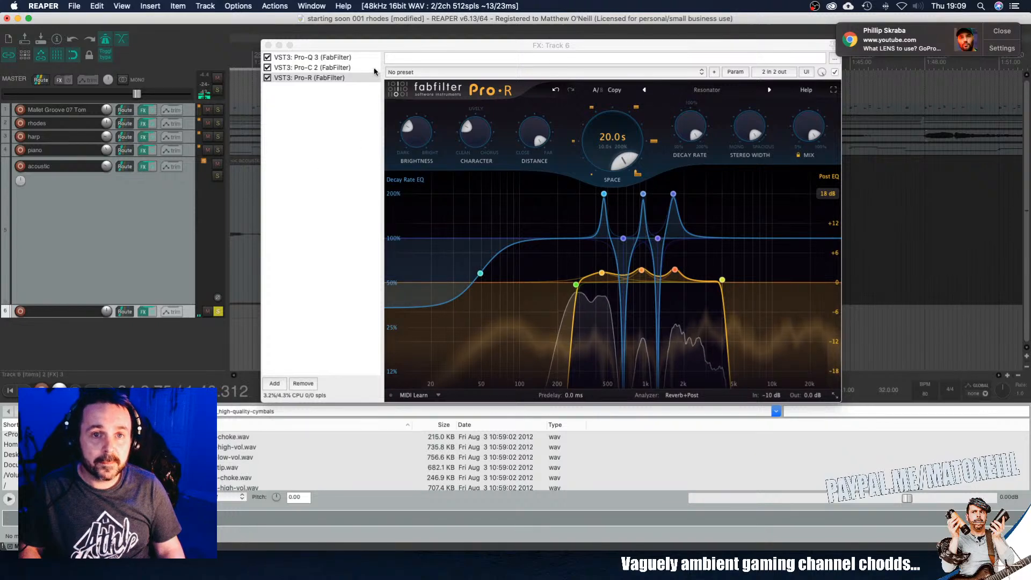
left_click_drag(377, 45, 211, 44)
key("space")
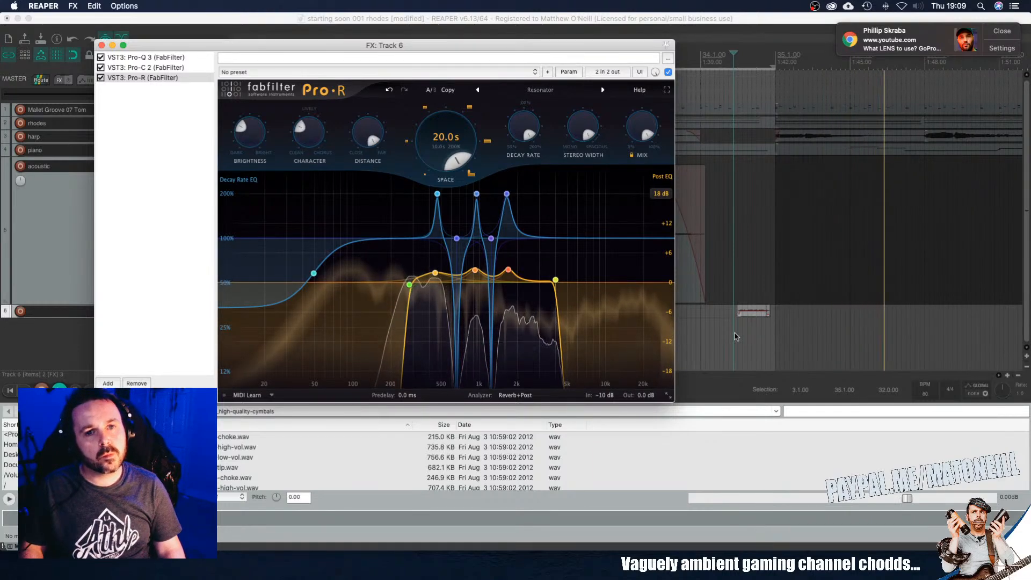
mouse_move(641, 124)
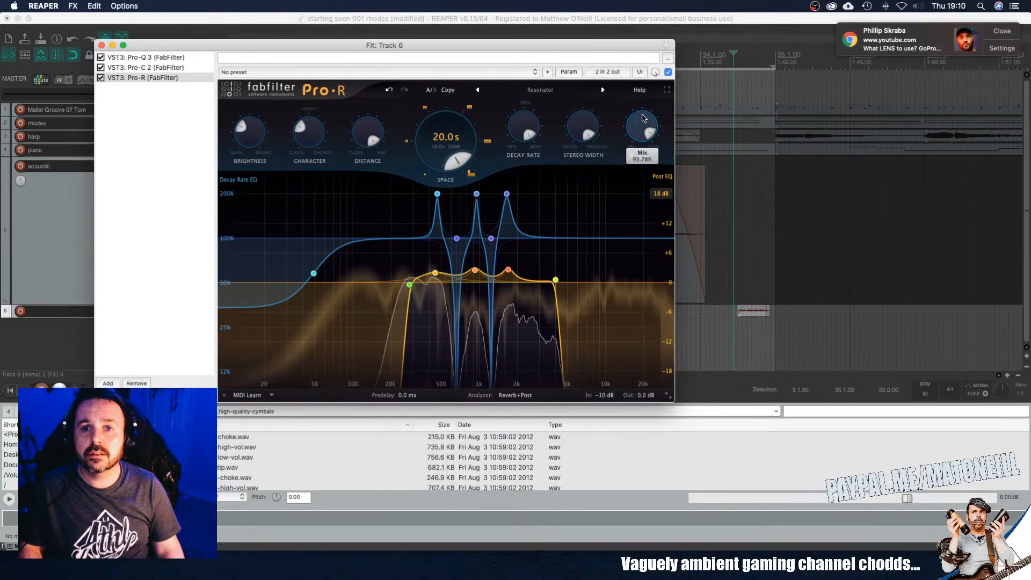
left_click(720, 312)
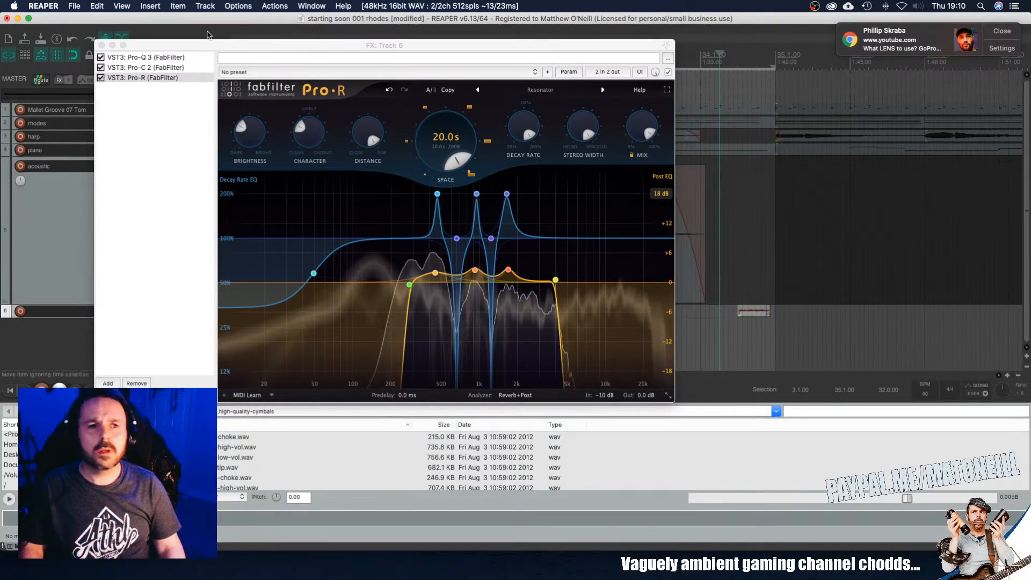
mouse_move(438, 211)
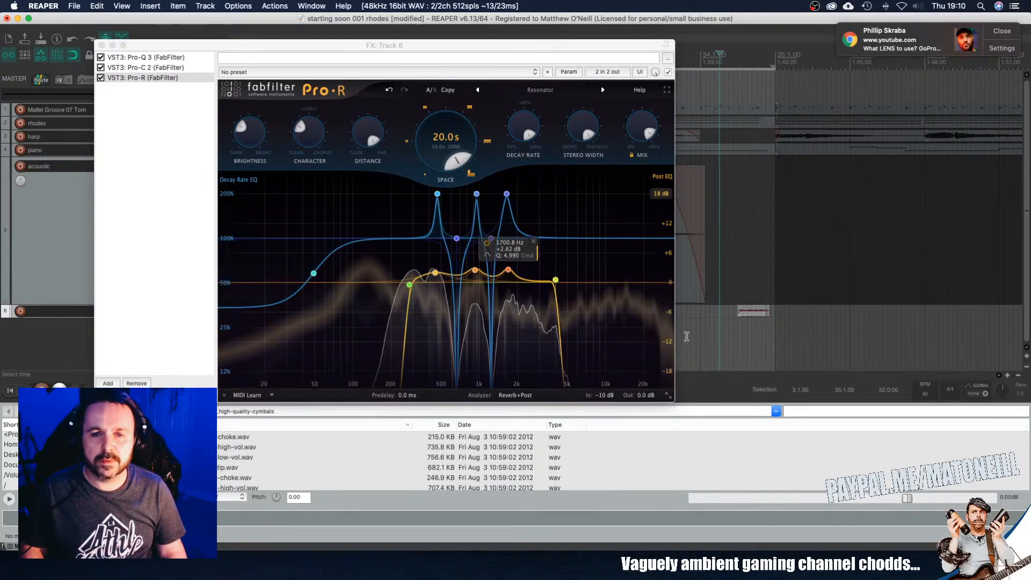
left_click(102, 46)
Step: Unsolo the new track and duplicate all items on every track directly after the existing arrangement, extending it to bar 131
scroll(494, 141, "down", 10)
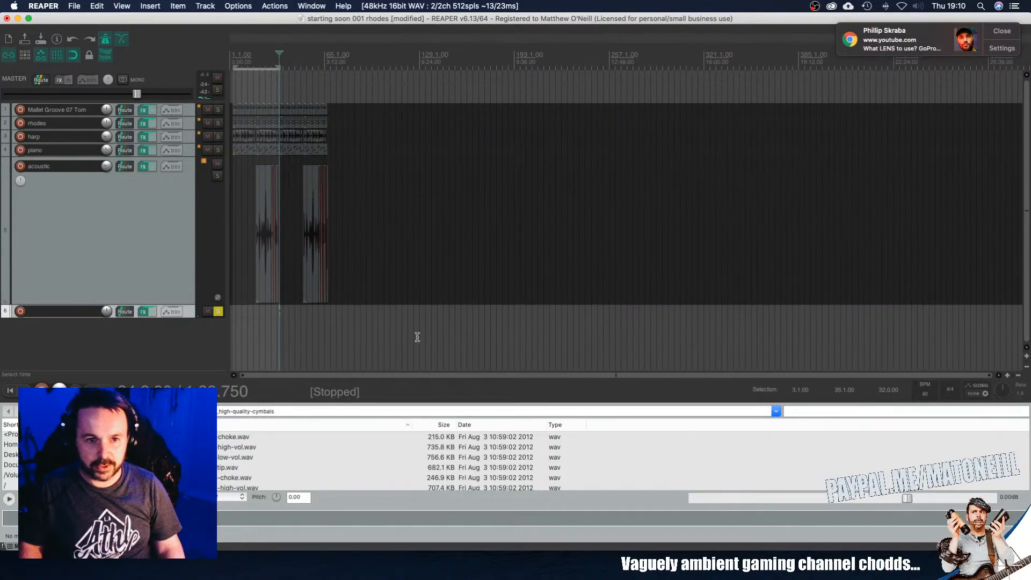
left_click_drag(417, 338, 148, 73)
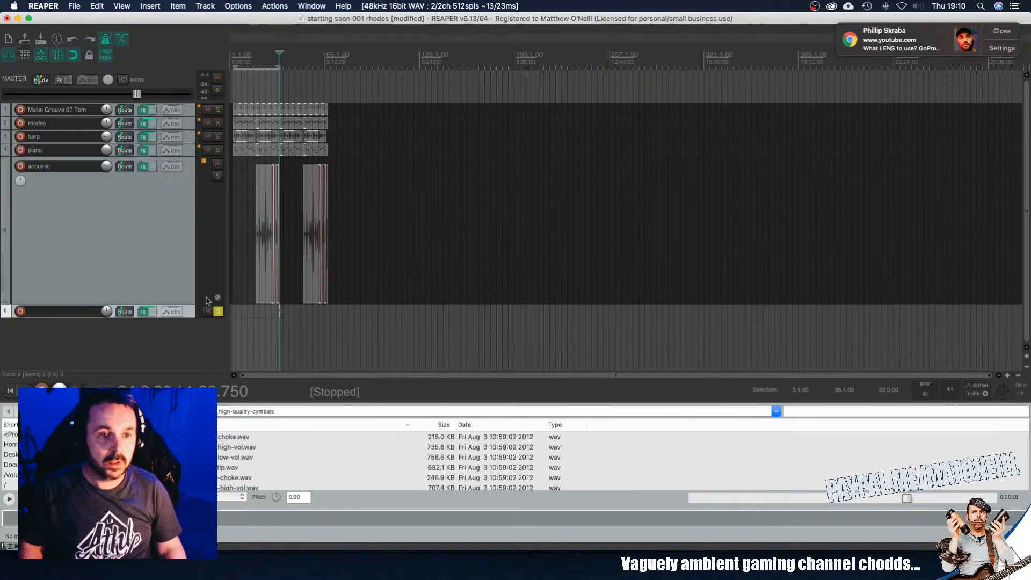
scroll(305, 307, "up", 5)
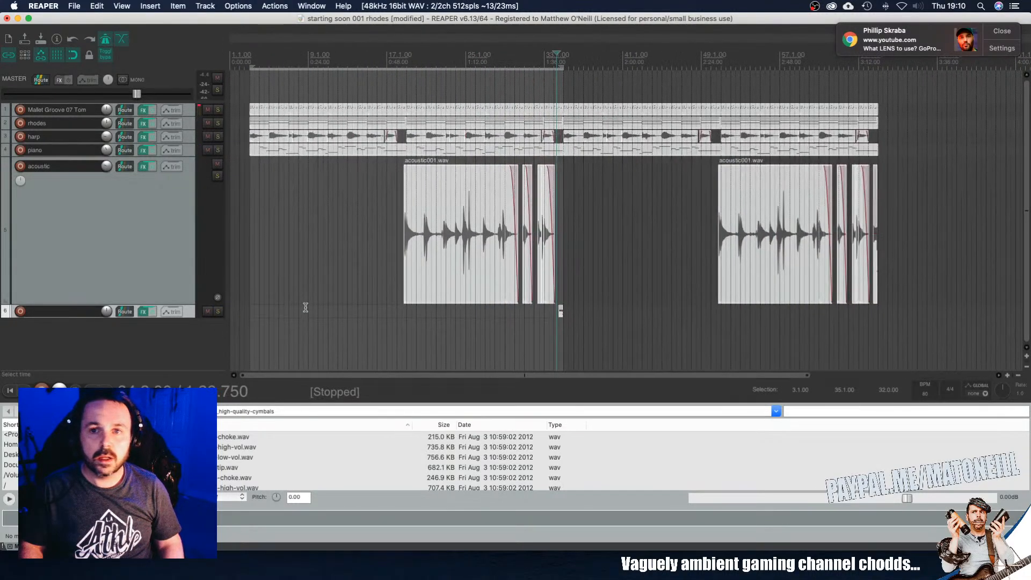
key("End")
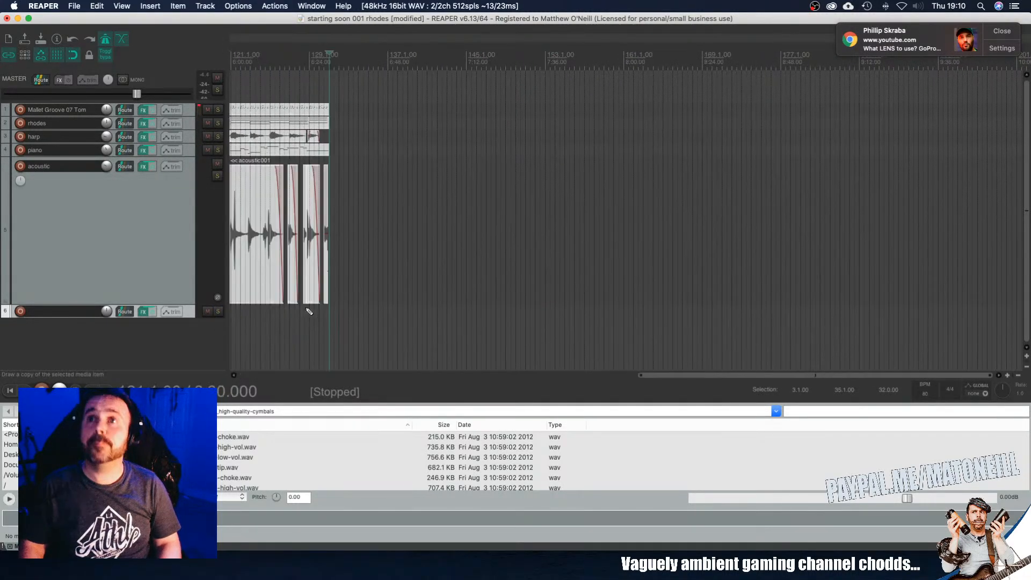
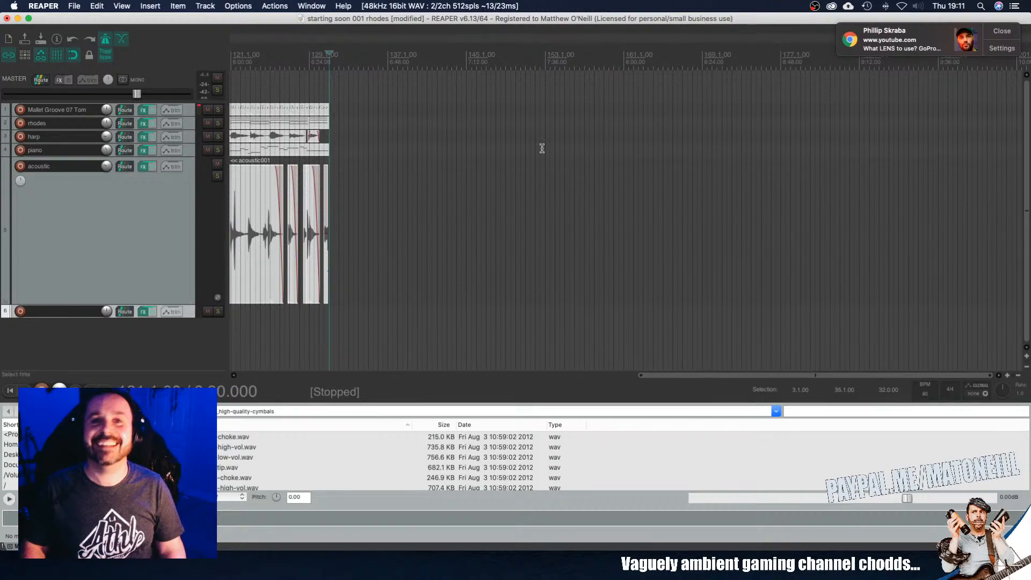
Step: Audition the last acoustic phrase at the end of the duplicated arrangement, starting just before it
left_click(329, 246)
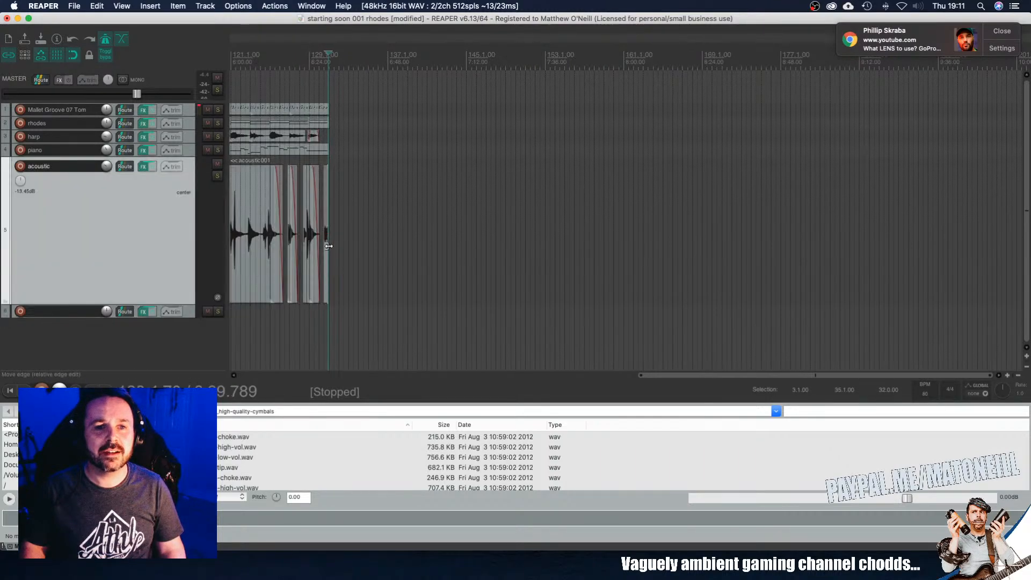
scroll(329, 246, "up", 8)
left_click(554, 313)
key("space")
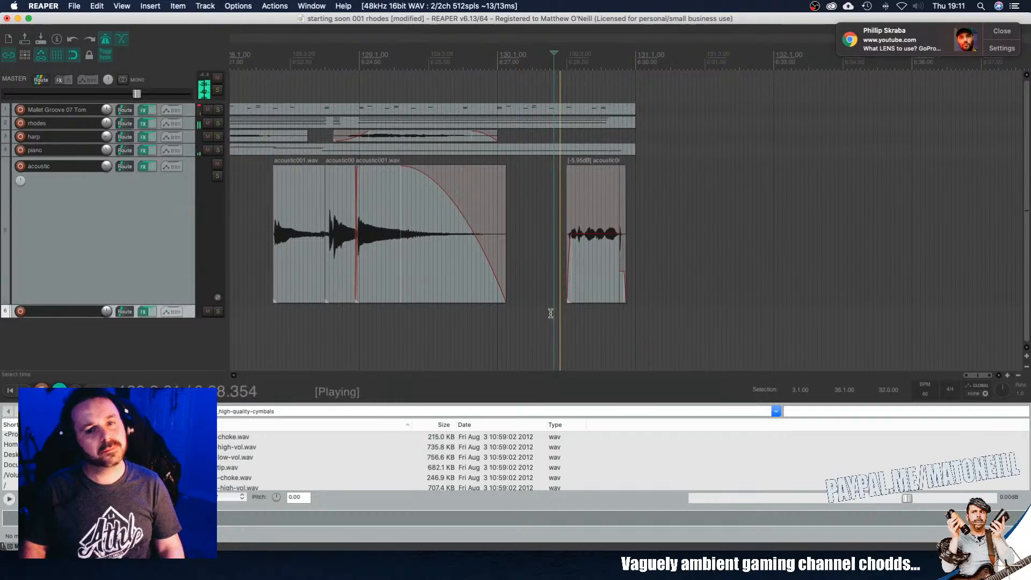
key("space")
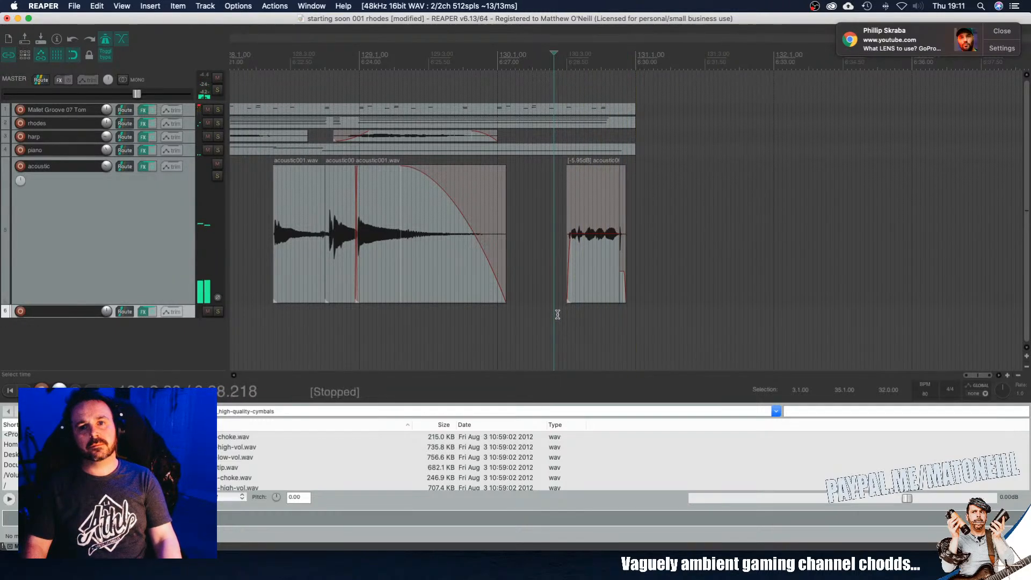
key("space")
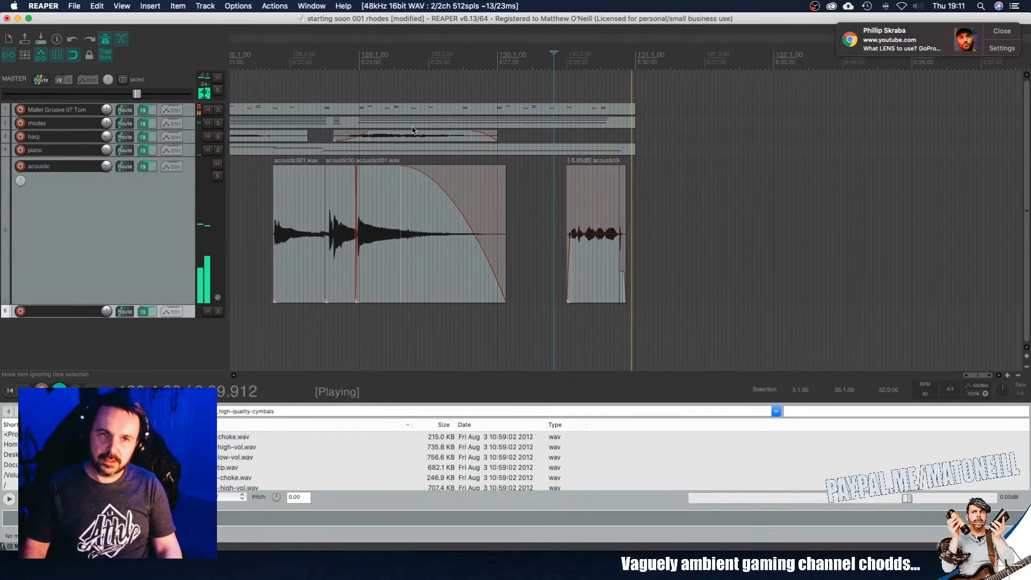
key("space")
key("space")
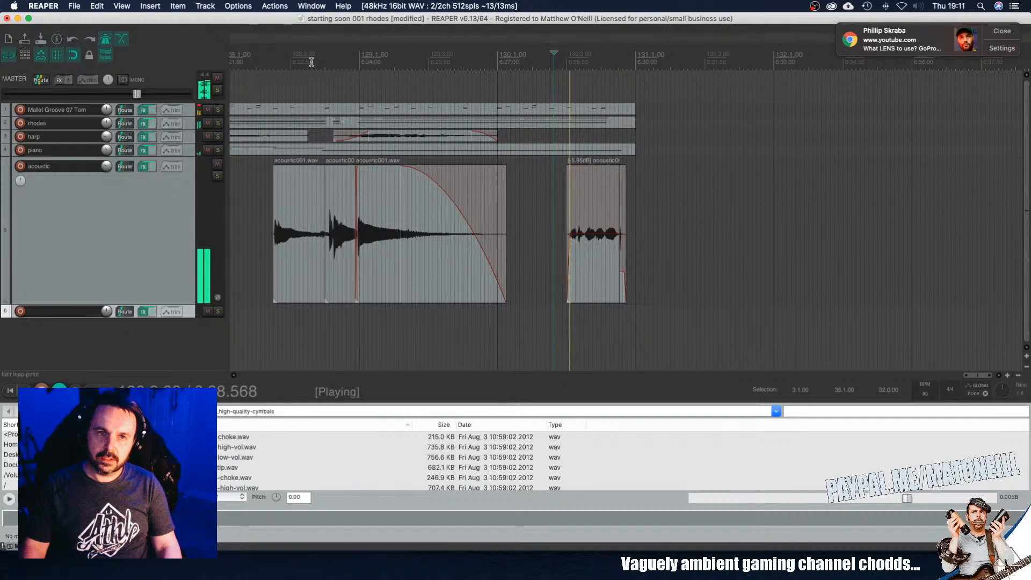
Step: Play the closing section from around bar 128.3 through to the end of the arrangement
left_click(309, 57)
key("space")
key("space")
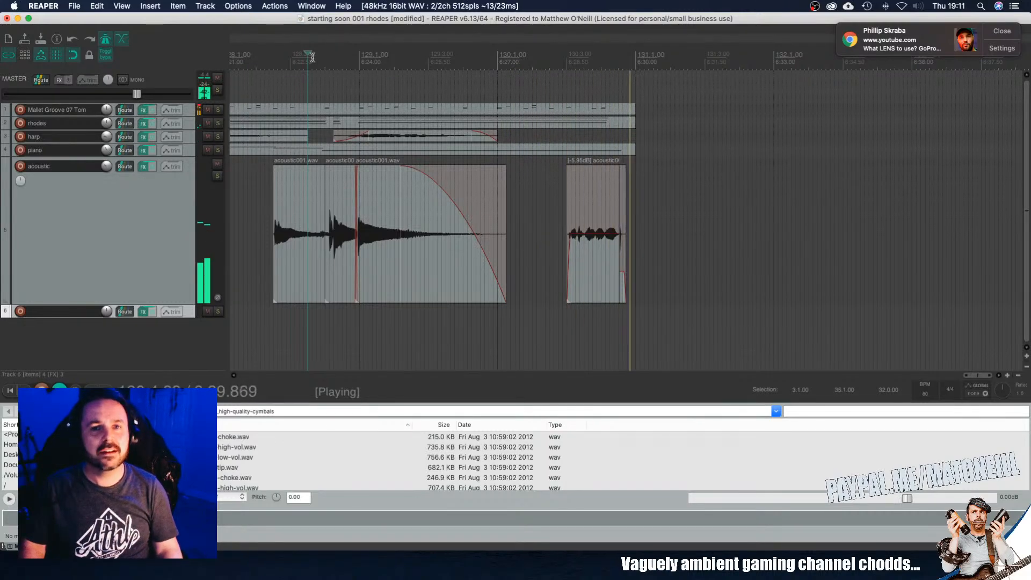
key("space")
Step: Audition the final acoustic phrase again, playing from the start of its item
scroll(508, 92, "down", 1)
scroll(508, 92, "up", 4)
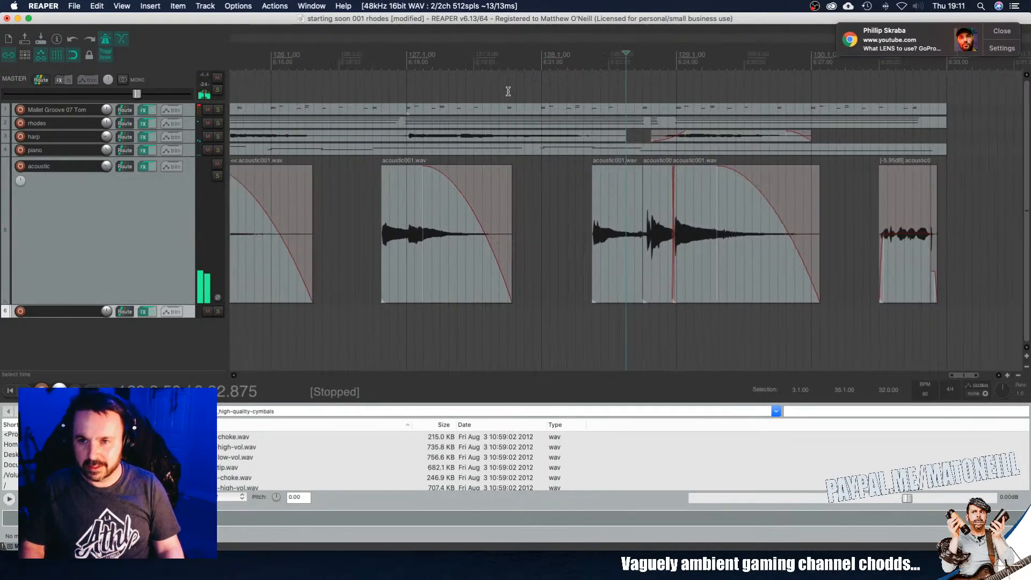
scroll(542, 90, "down", 3)
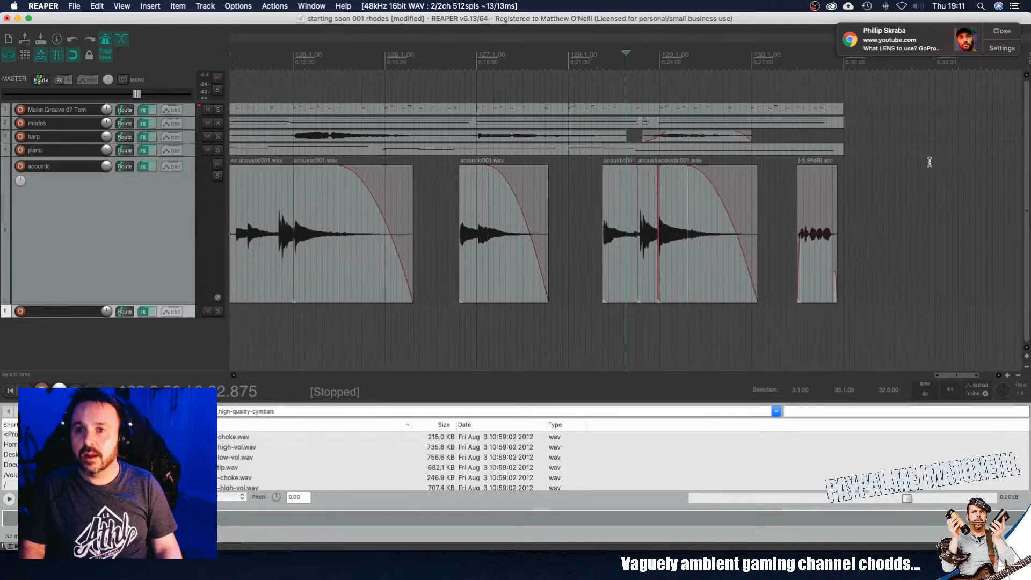
left_click(798, 204)
key("space")
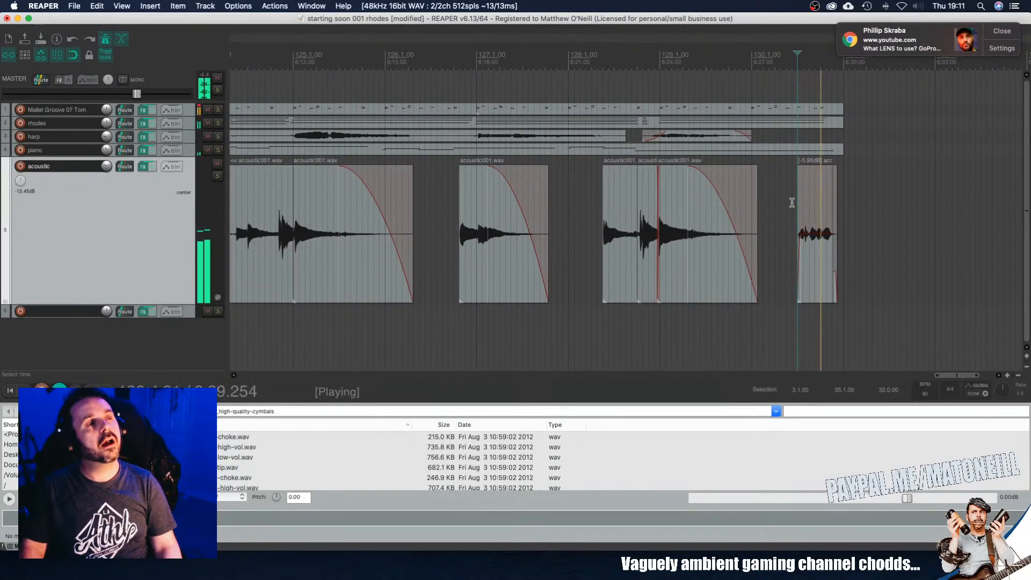
key("space")
key("space")
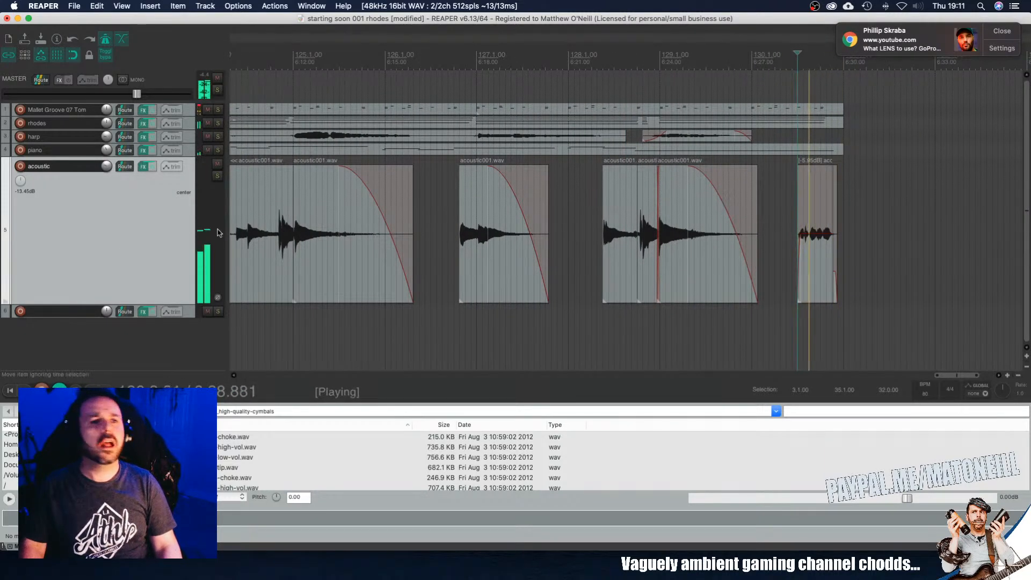
key("space")
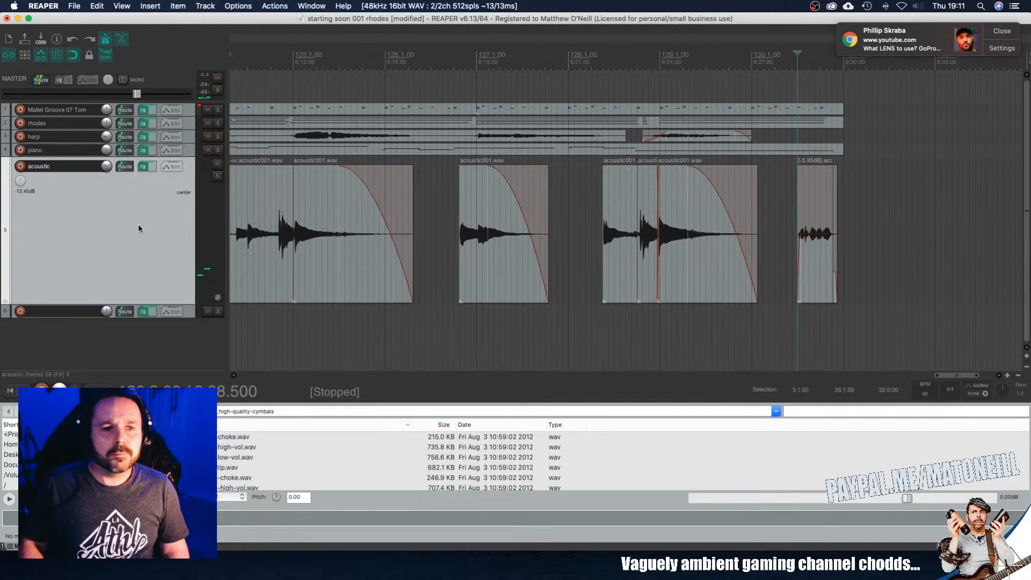
Step: Move the arrangement's last acoustic item and its tail piece near bar 130 onto the reverb-heavy track below
scroll(471, 282, "down", 10)
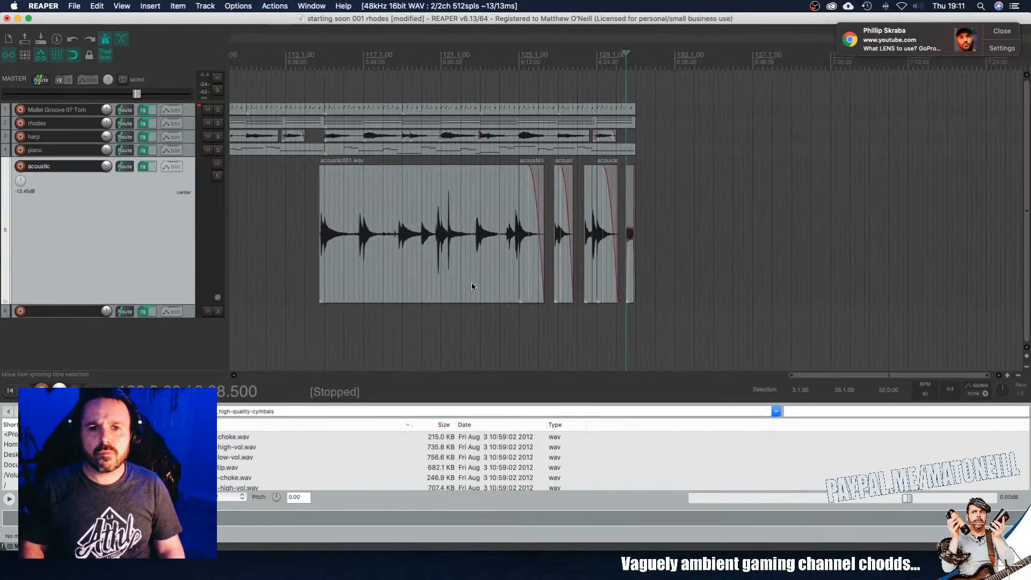
scroll(471, 282, "down", 5)
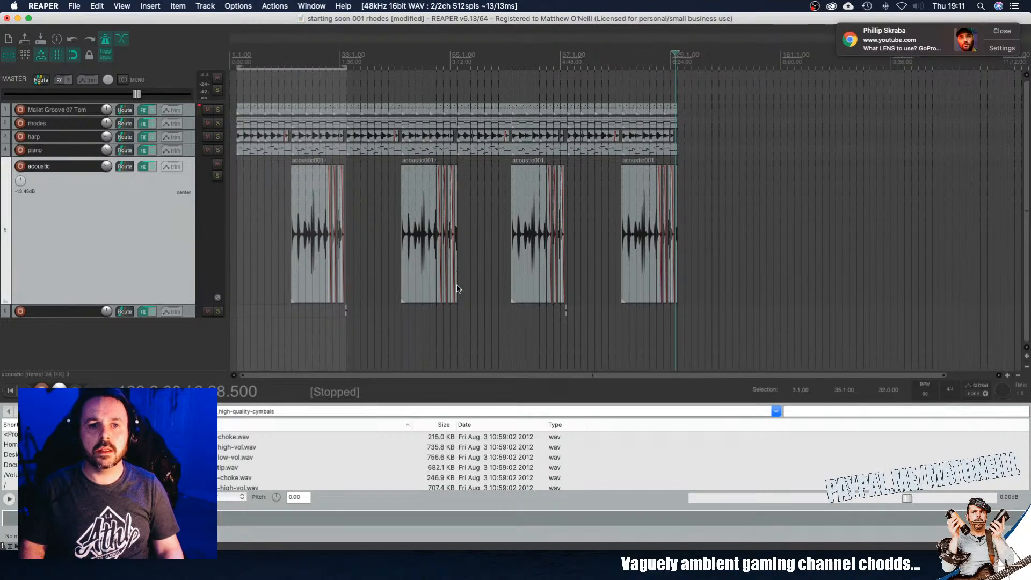
scroll(457, 289, "up", 5)
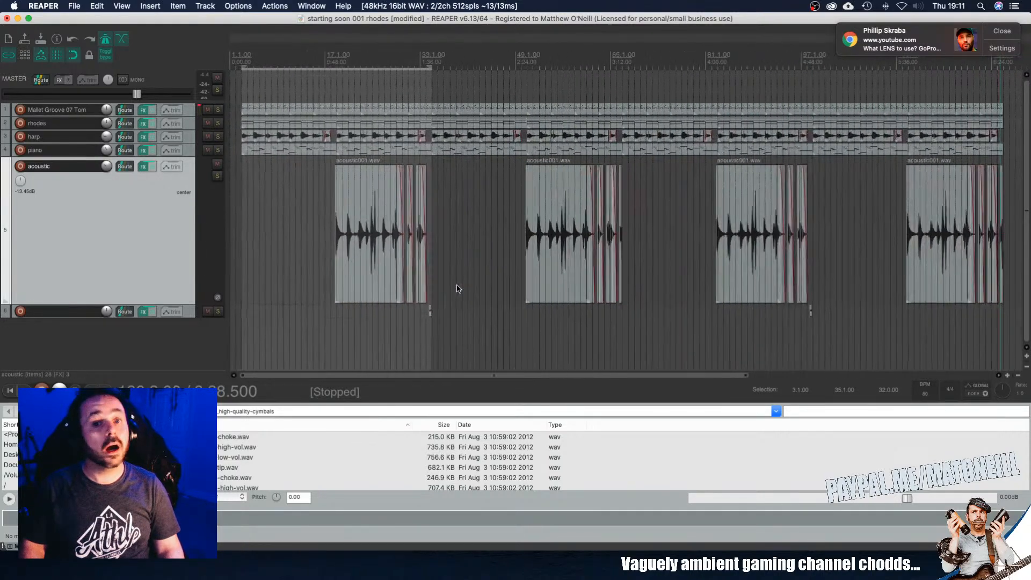
scroll(584, 288, "up", 10)
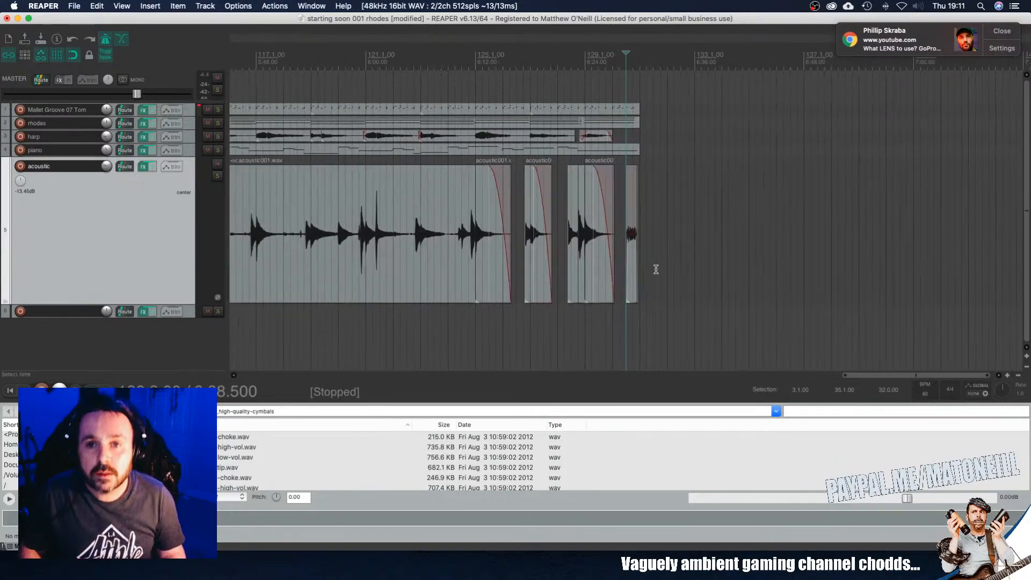
left_click_drag(599, 247, 774, 282)
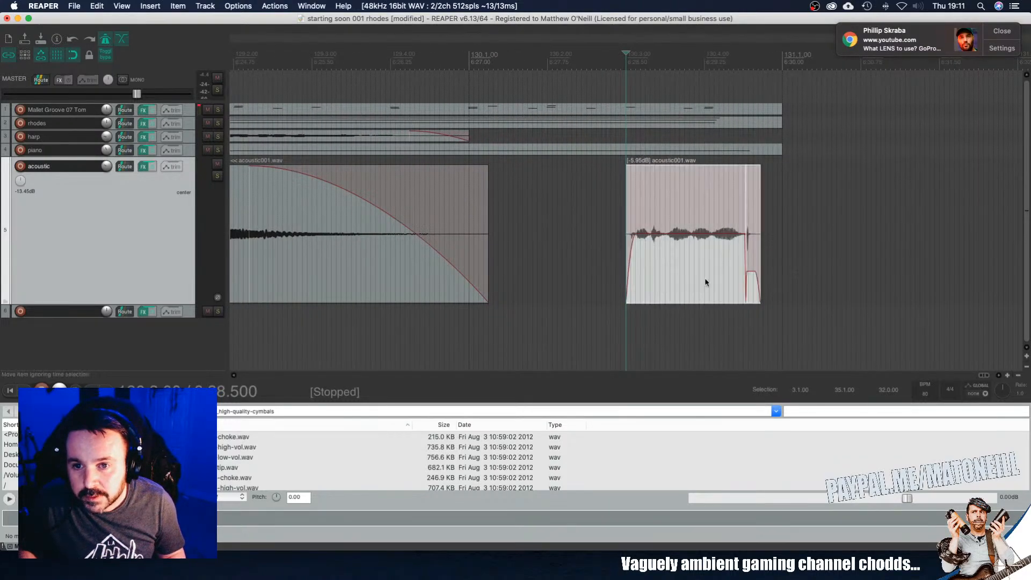
left_click_drag(695, 279, 685, 312)
Step: Move the last acoustic item and tail piece of the phrase near bar 66 onto the reverb-heavy track below
scroll(686, 311, "down", 7)
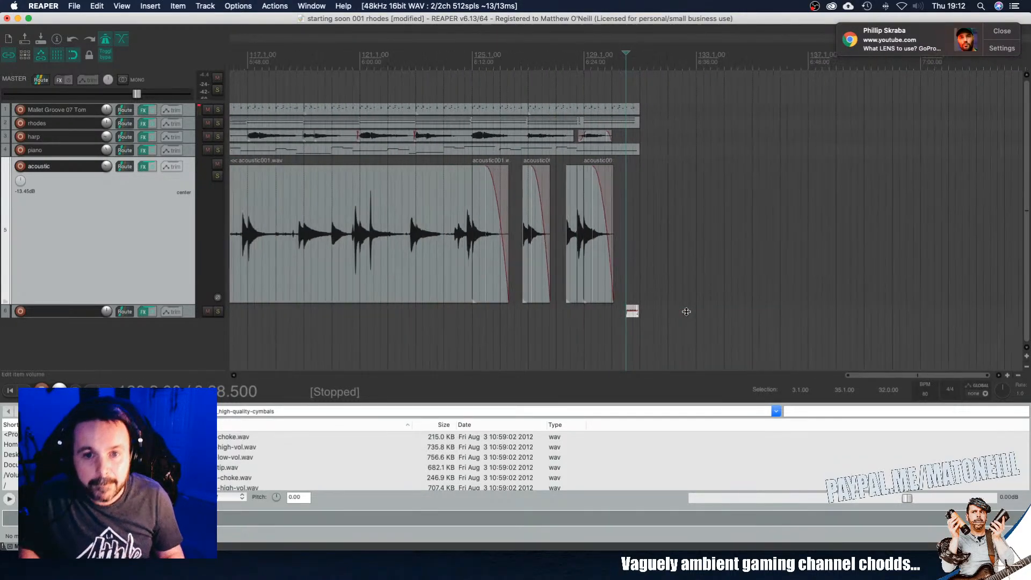
scroll(684, 310, "left", 10)
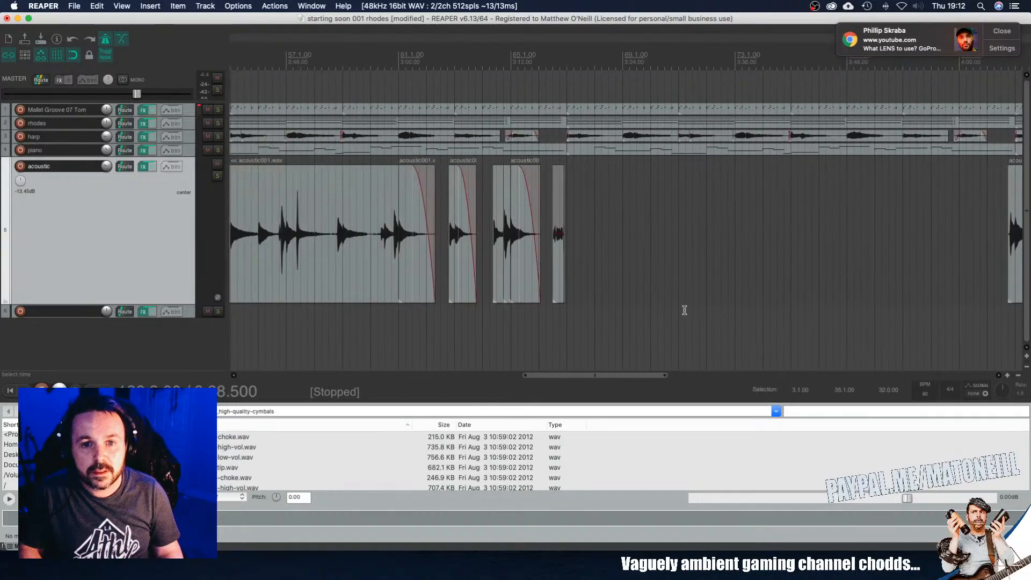
left_click_drag(555, 229, 554, 231)
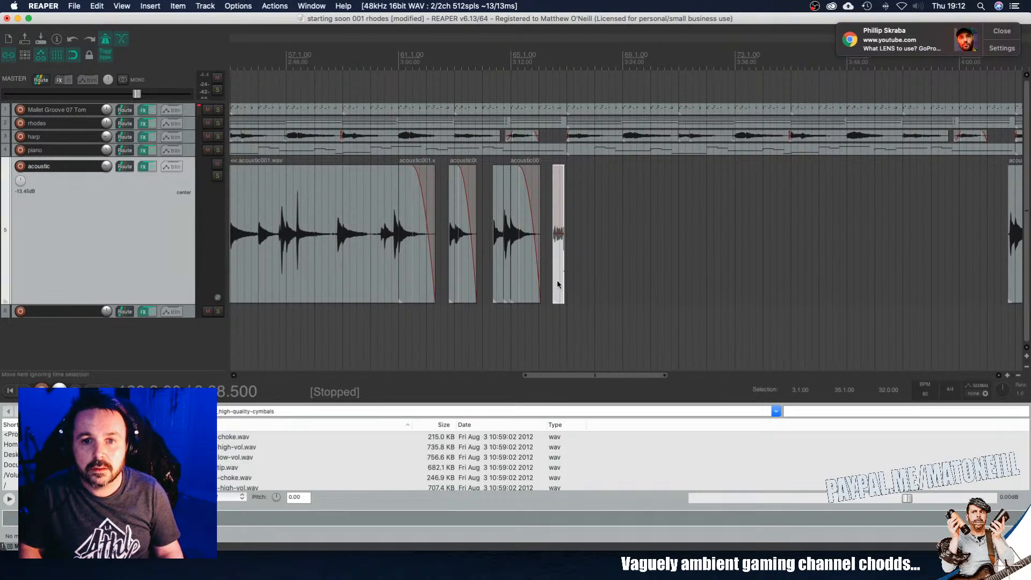
left_click_drag(557, 285, 561, 310)
Step: Audition the first transition into the repeat around bar 33, with the reverb-heavy phrase on its own track
scroll(562, 309, "down", 10)
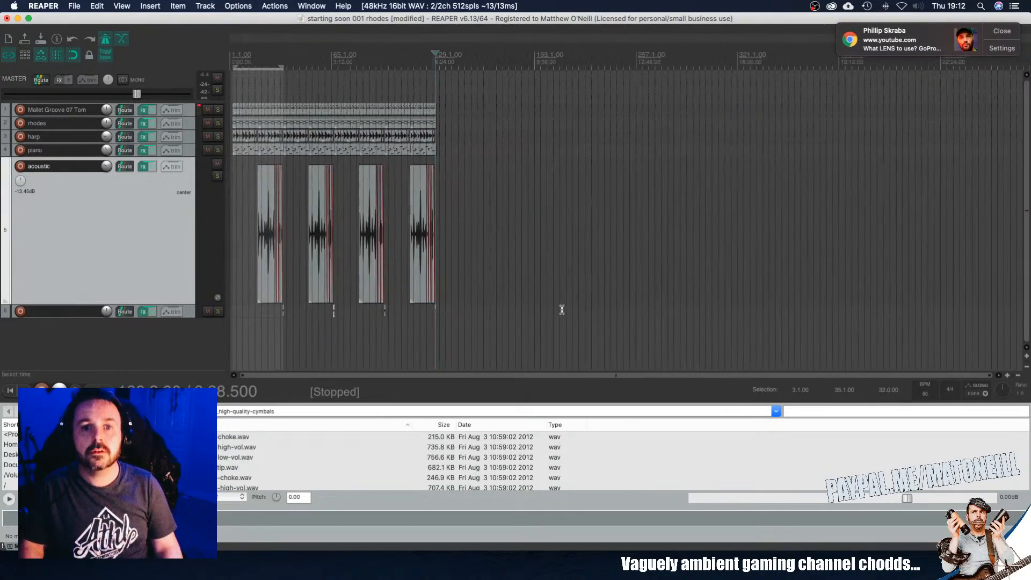
scroll(562, 310, "down", 2)
left_click(267, 327)
key("space")
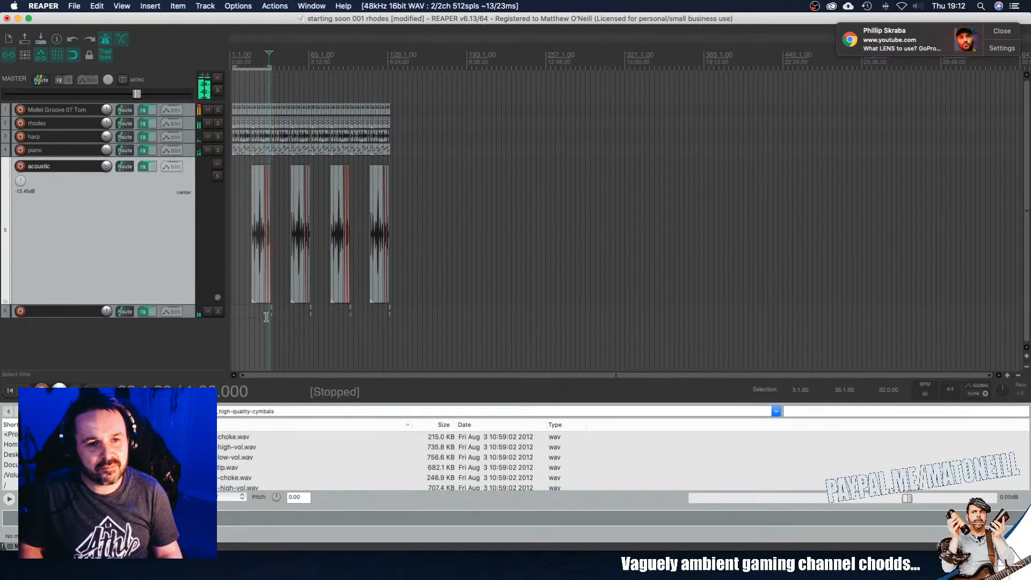
Step: Select every closing phrase on the reverb-heavy track and shift them together about one beat earlier
scroll(275, 315, "up", 8)
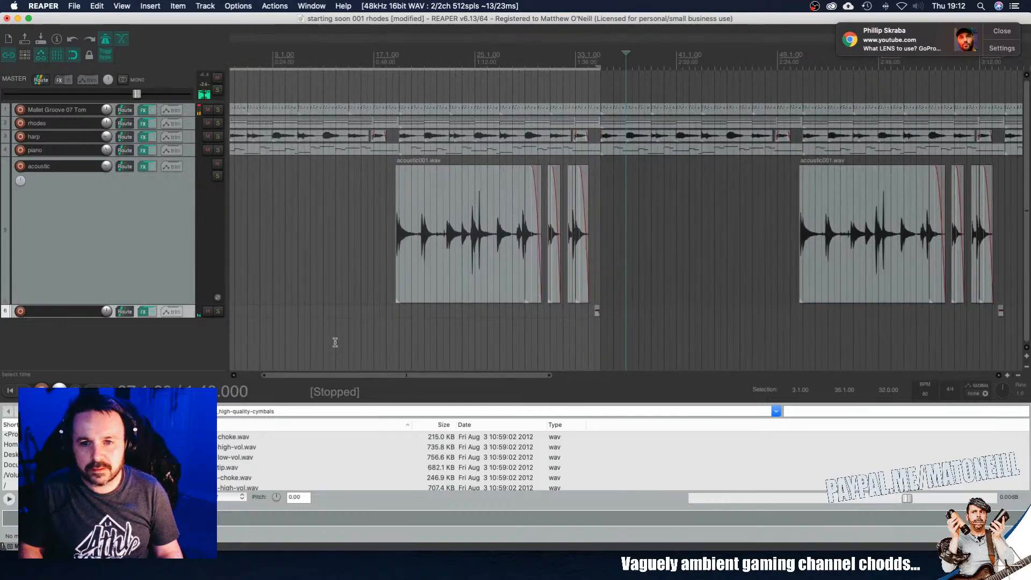
scroll(335, 342, "down", 4)
left_click_drag(502, 301, 835, 310)
scroll(835, 310, "up", 12)
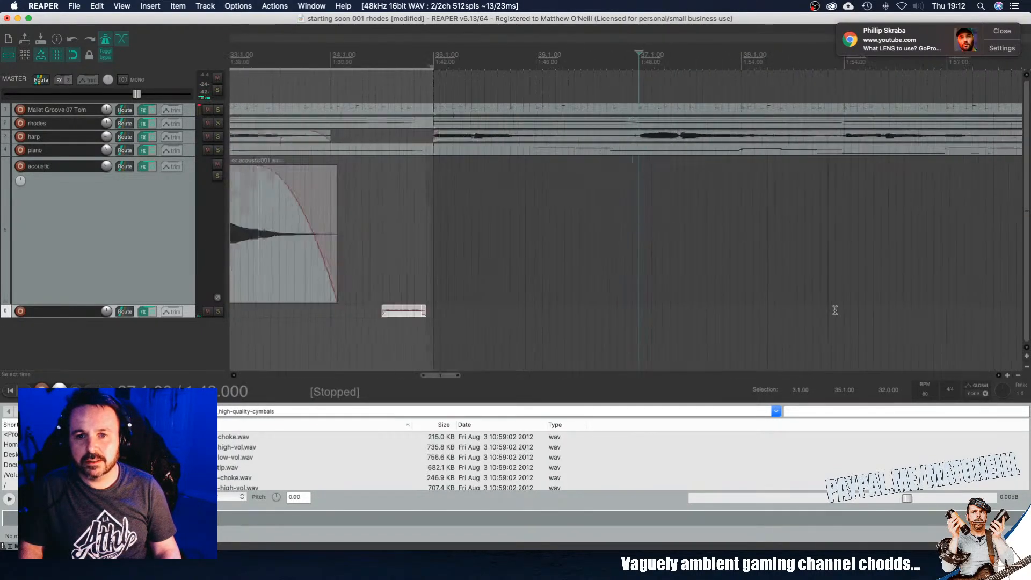
scroll(550, 307, "right", 8)
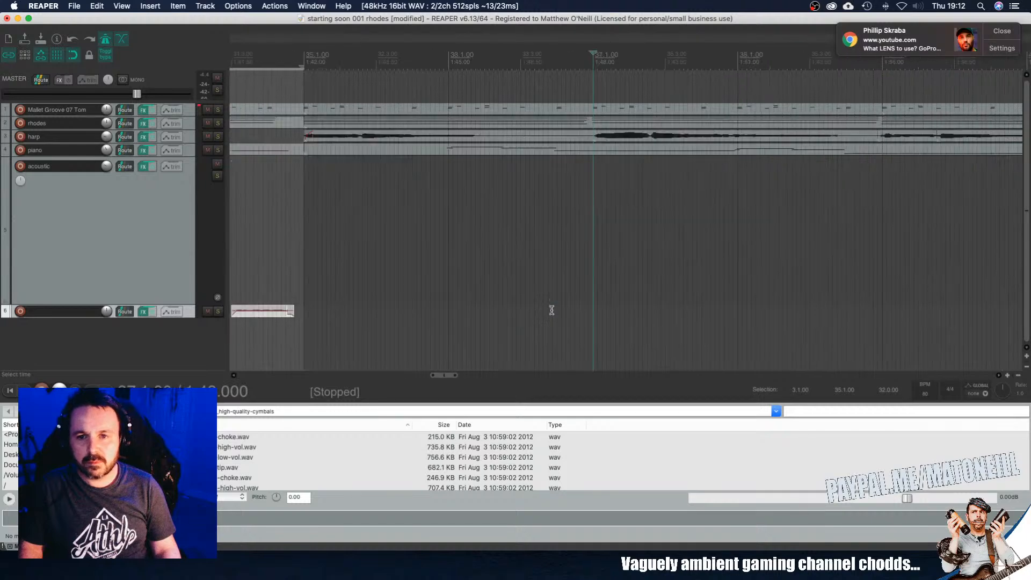
scroll(400, 220, "left", 3)
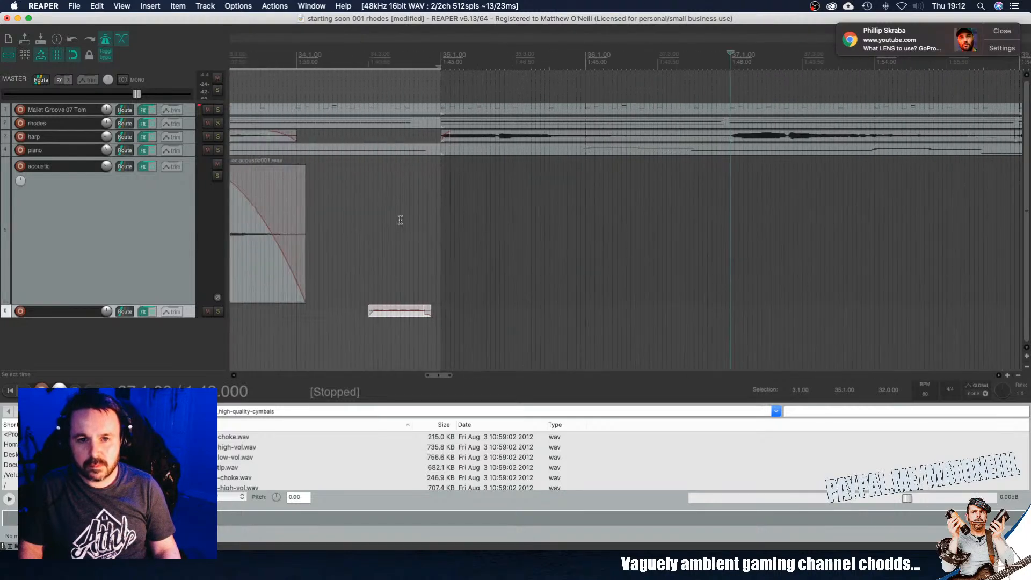
left_click(371, 59)
scroll(372, 59, "up", 4)
left_click_drag(648, 317, 562, 316)
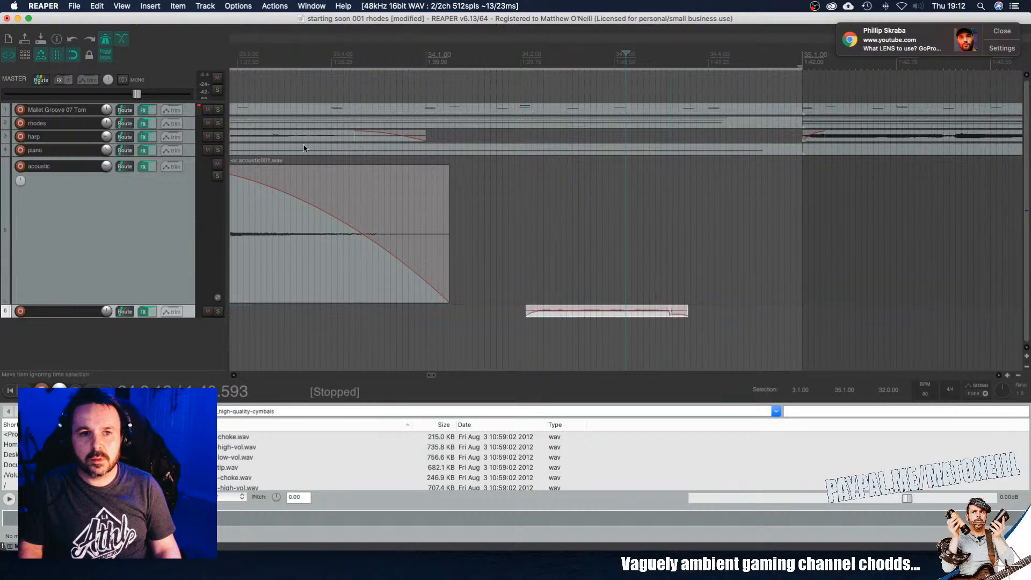
Step: Audition the shifted phrase from bar 32, set the reverb-heavy track's volume to about -6 dB and replay it from bar 33
scroll(427, 245, "down", 3)
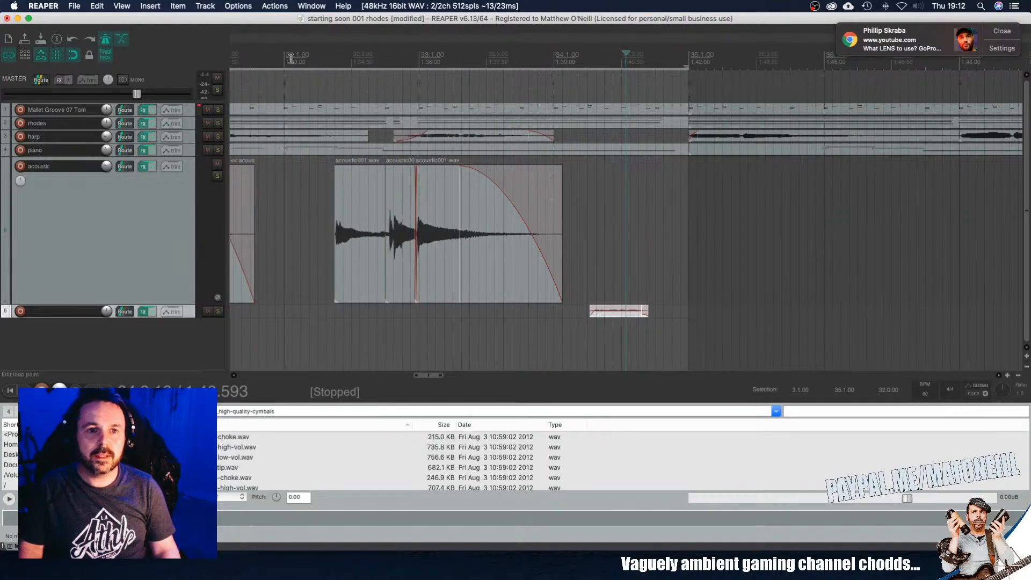
left_click(291, 58)
key("space")
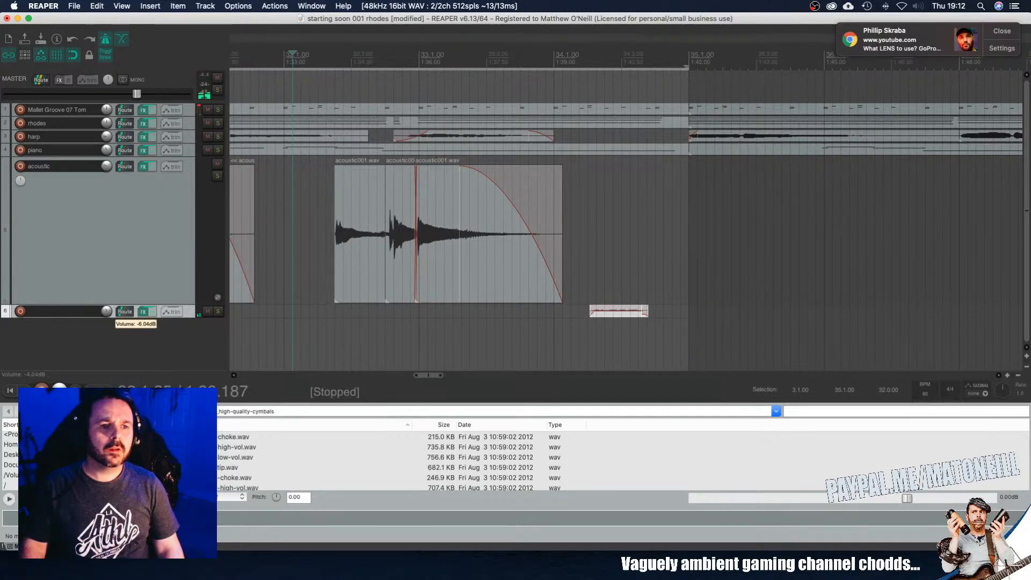
left_click(463, 58)
key("space")
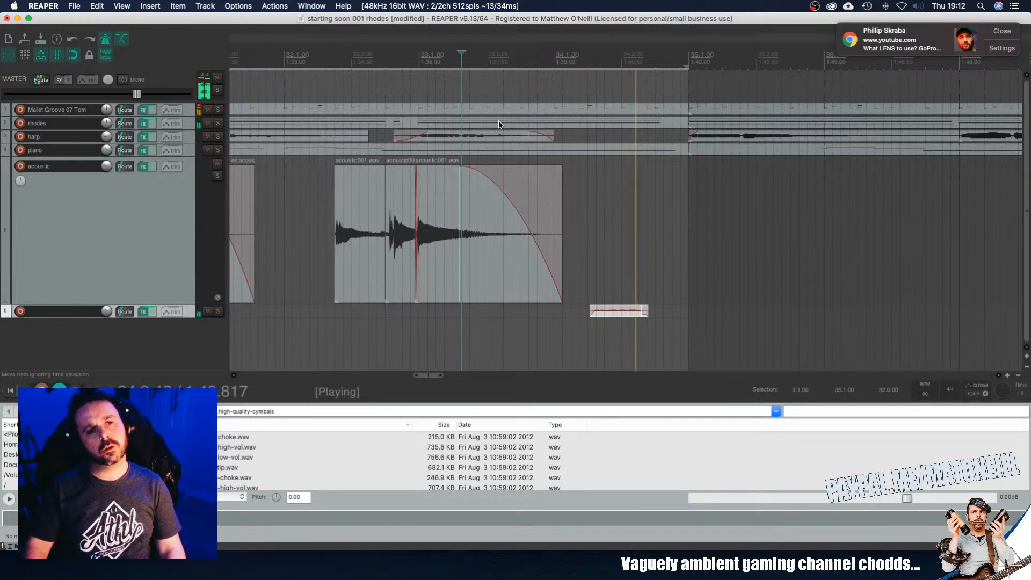
key("space")
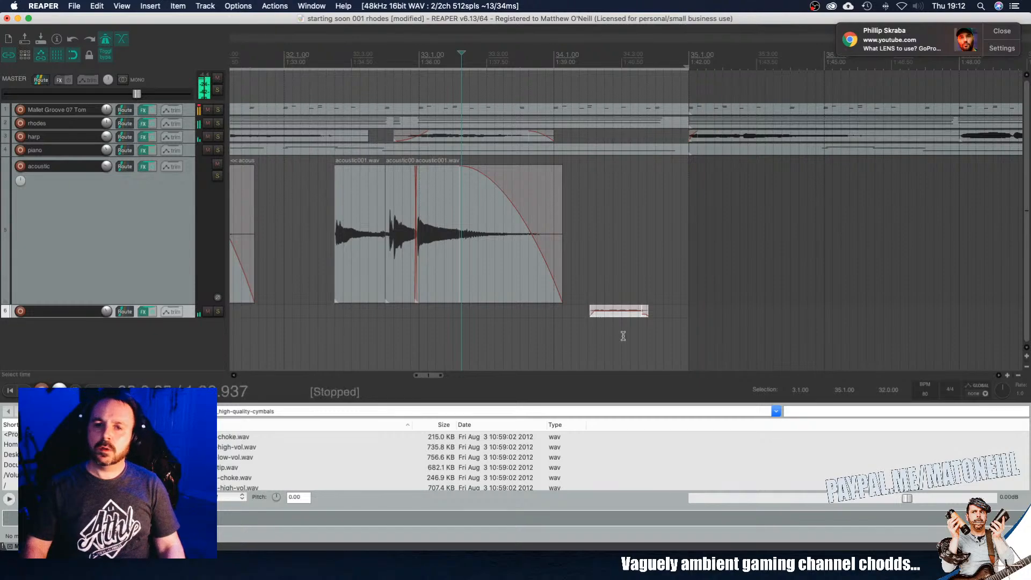
Step: Shift all selected closing phrases on the reverb-heavy track further earlier, with the first one starting just before bar 34
scroll(622, 333, "down", 10)
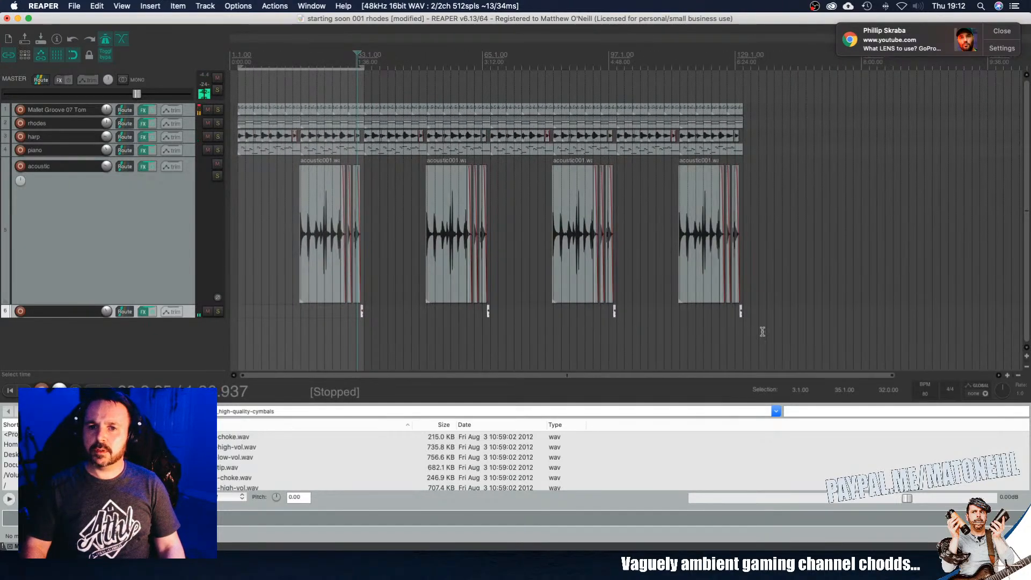
scroll(534, 353, "up", 12)
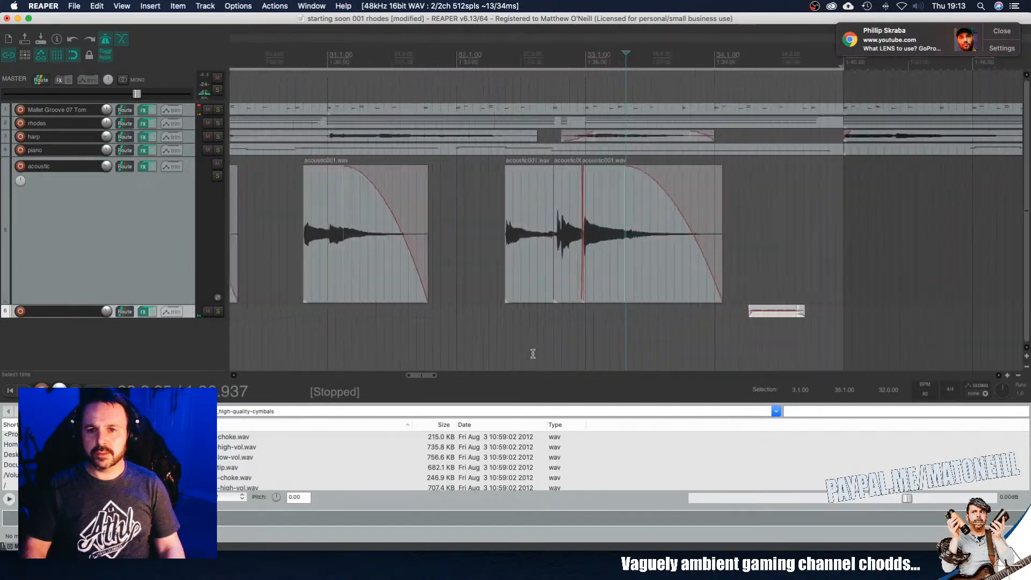
left_click_drag(836, 317, 750, 319)
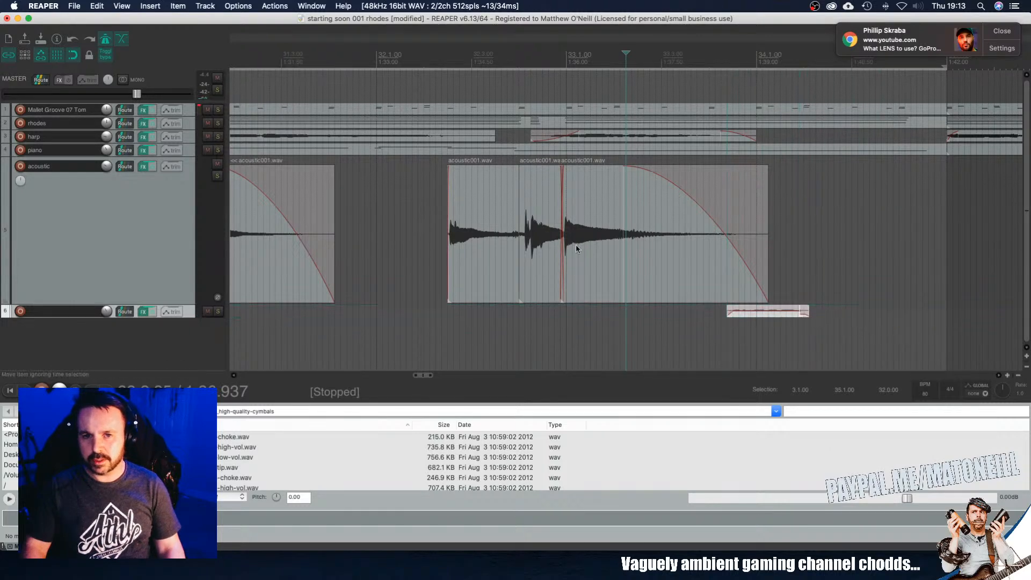
Step: Audition the transition into the repeat from bar 32 with the closing phrase in its earlier position
left_click(399, 60)
key("space")
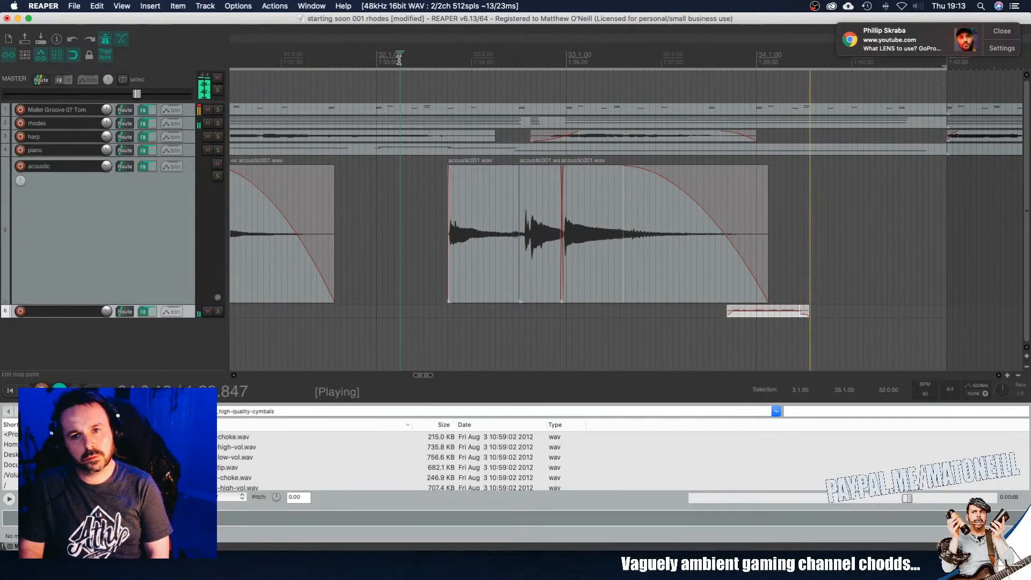
scroll(433, 139, "down", 5)
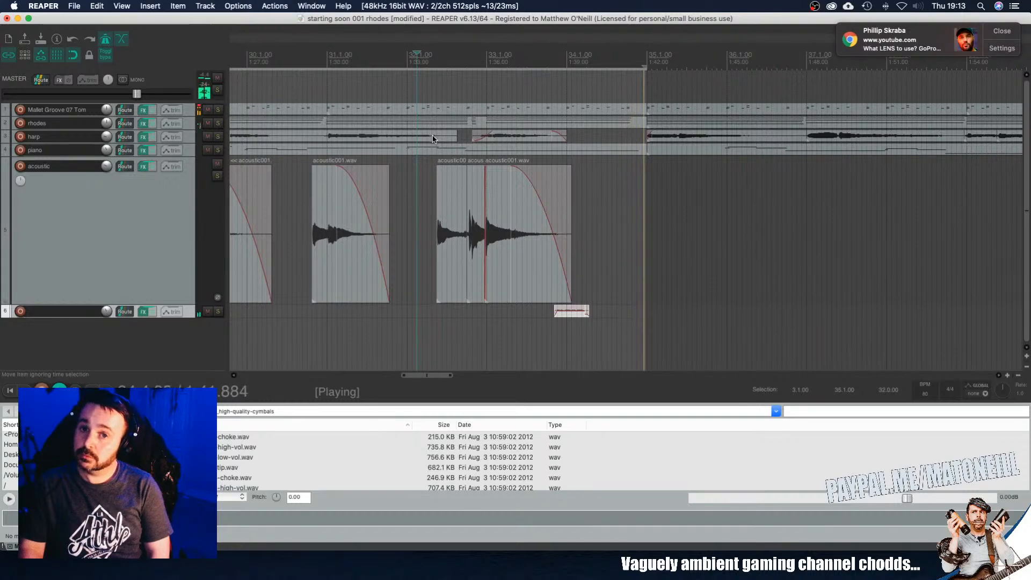
scroll(434, 139, "down", 4)
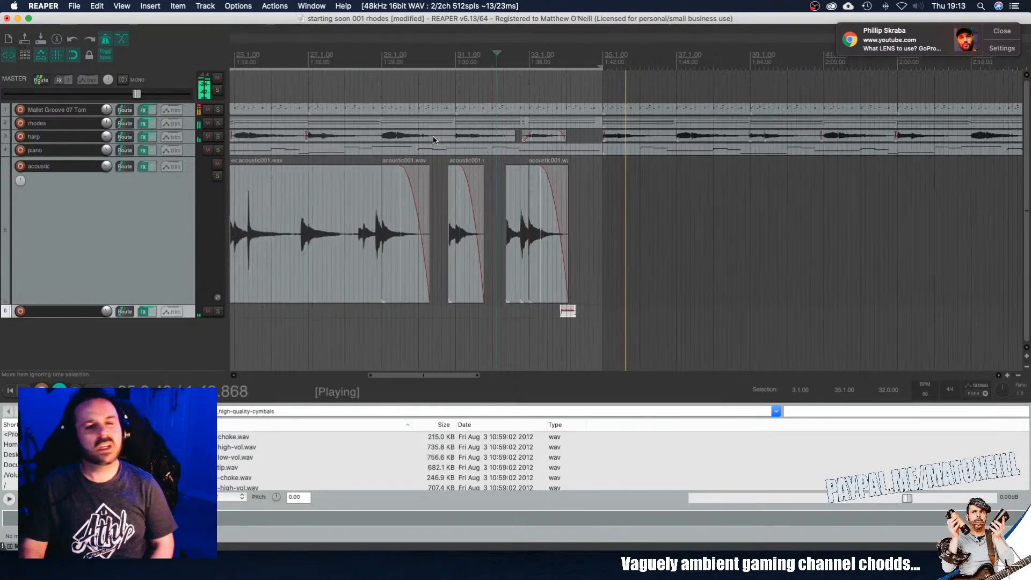
scroll(433, 139, "down", 10)
key("space")
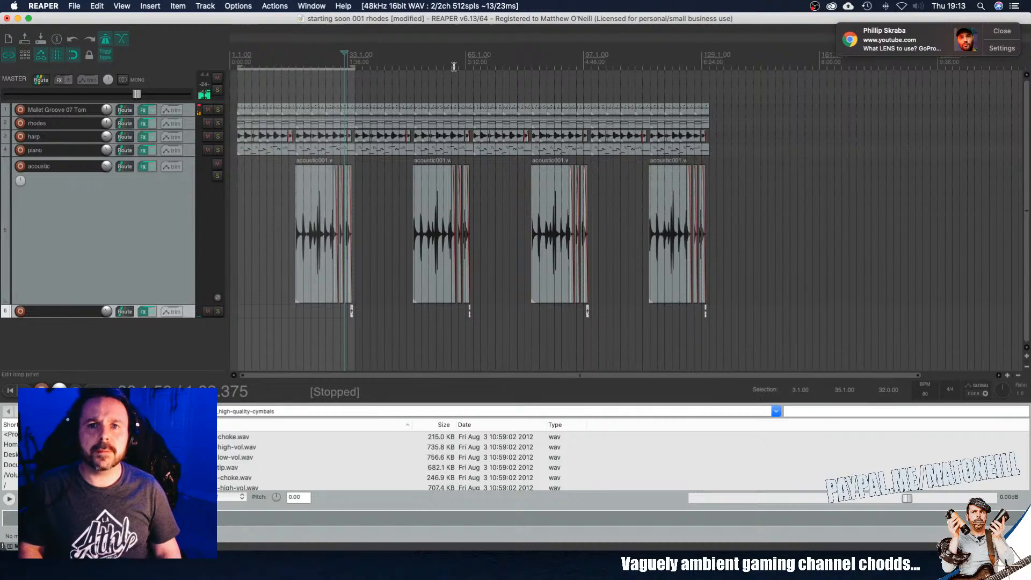
Step: Duplicate the whole arrangement by copying every item on all tracks and pasting the copy directly at its end
left_click(708, 63)
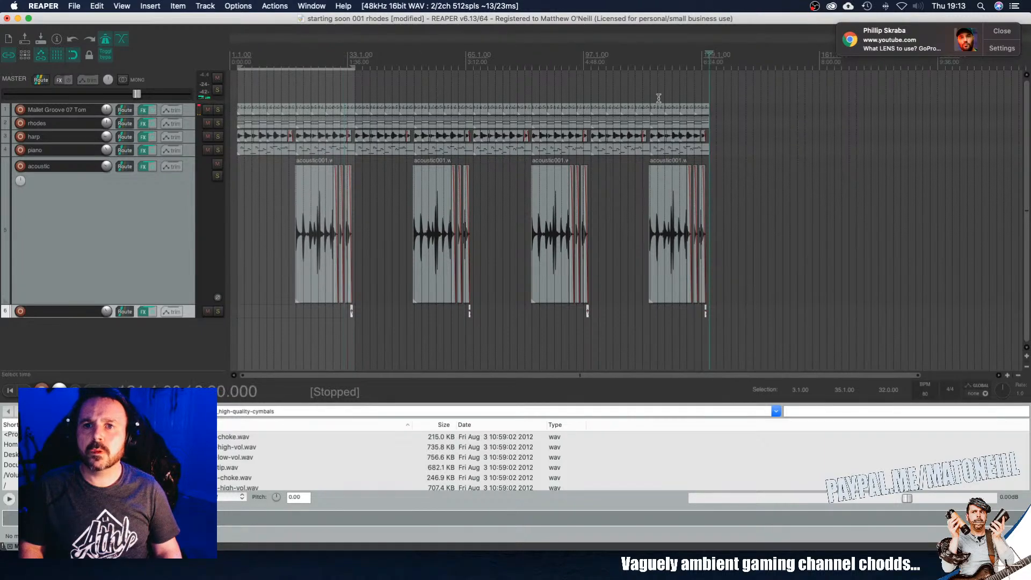
scroll(735, 126, "up", 4)
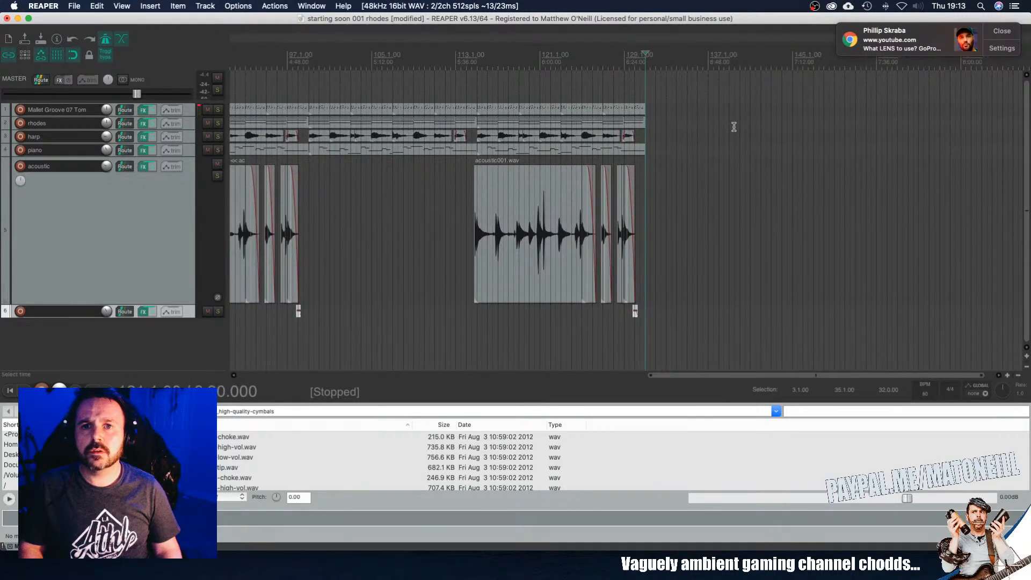
scroll(734, 127, "up", 3)
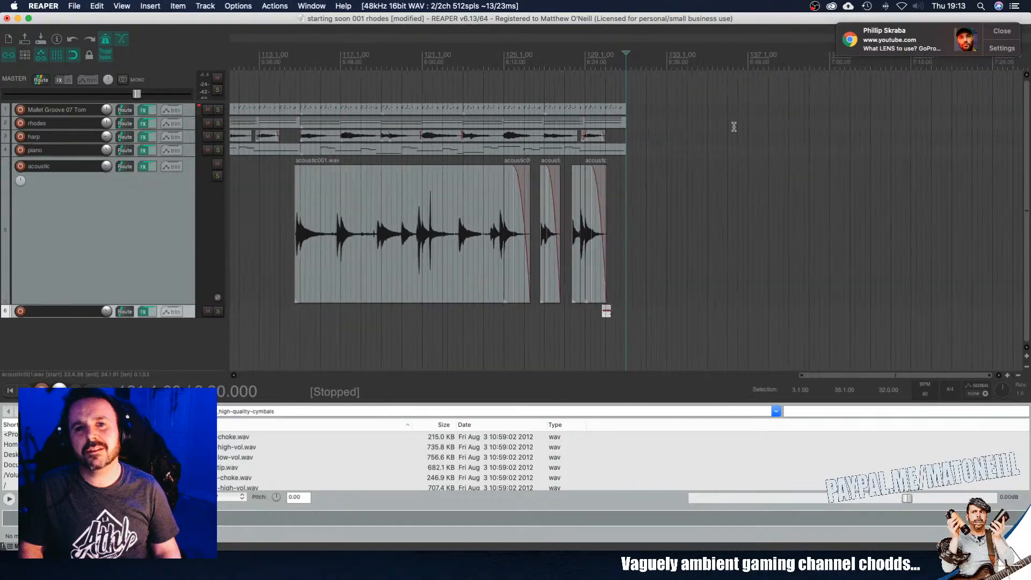
scroll(734, 127, "down", 8)
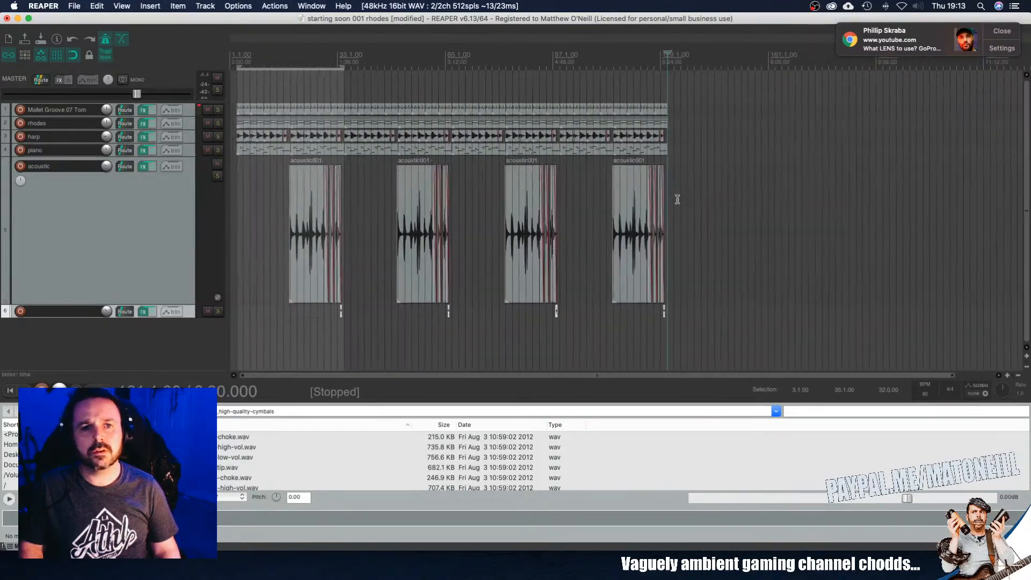
scroll(571, 310, "down", 2)
left_click_drag(523, 310, 294, 154)
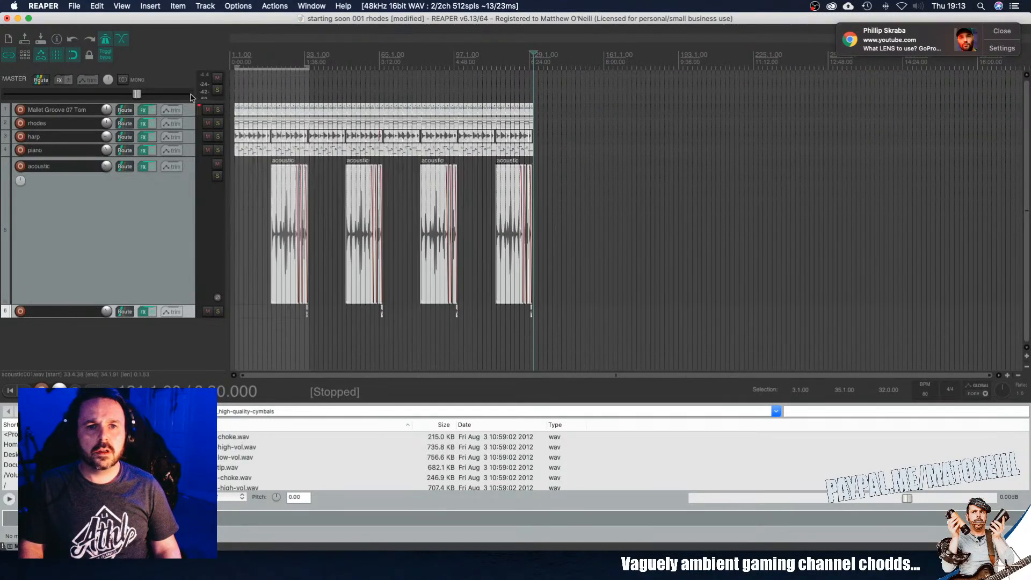
scroll(493, 176, "up", 15)
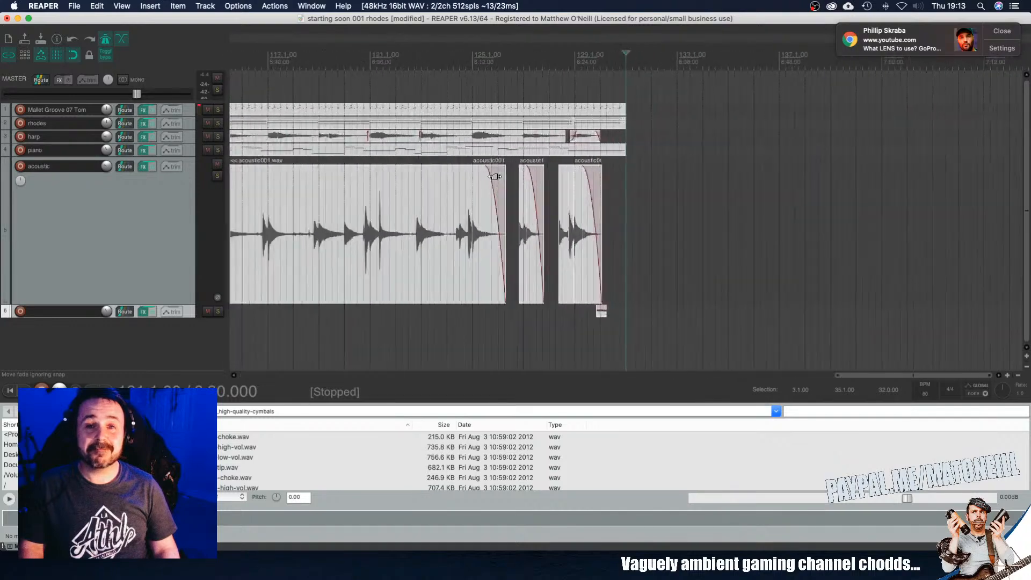
scroll(494, 176, "down", 12)
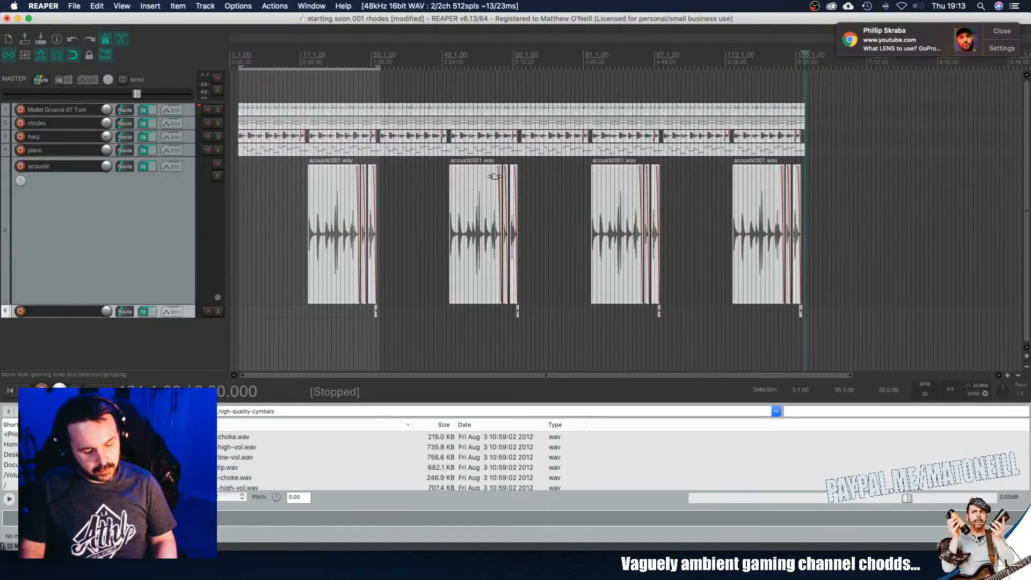
scroll(493, 176, "up", 10)
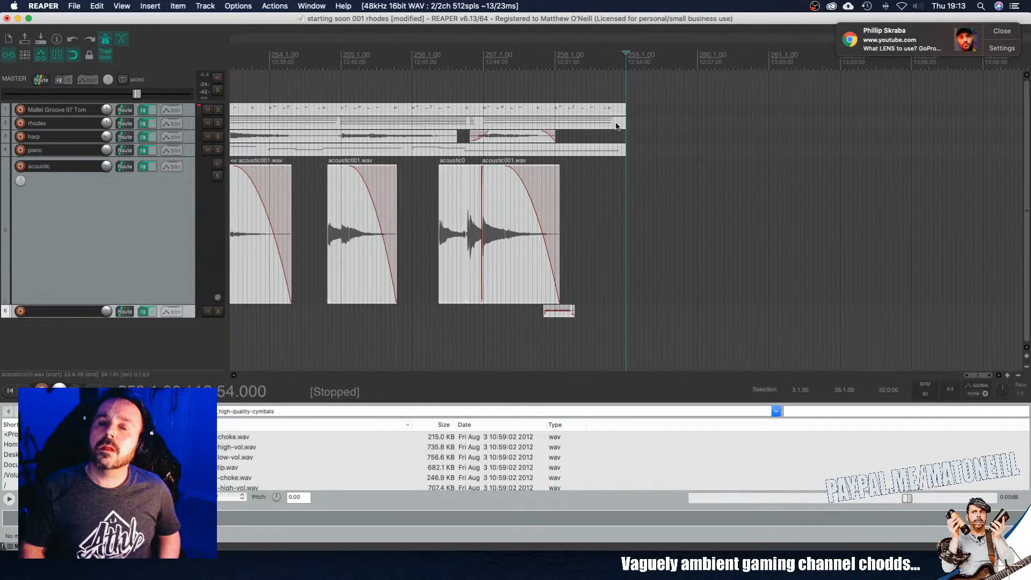
Step: Audition the end of the extended arrangement, playing from just before bar 258
left_click(546, 116)
key("space")
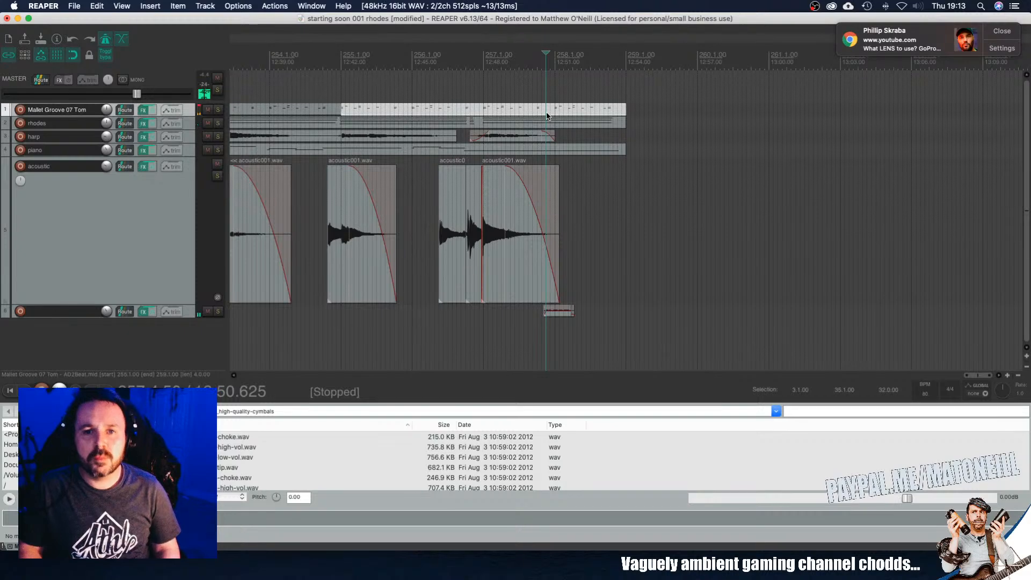
key("space")
key("space")
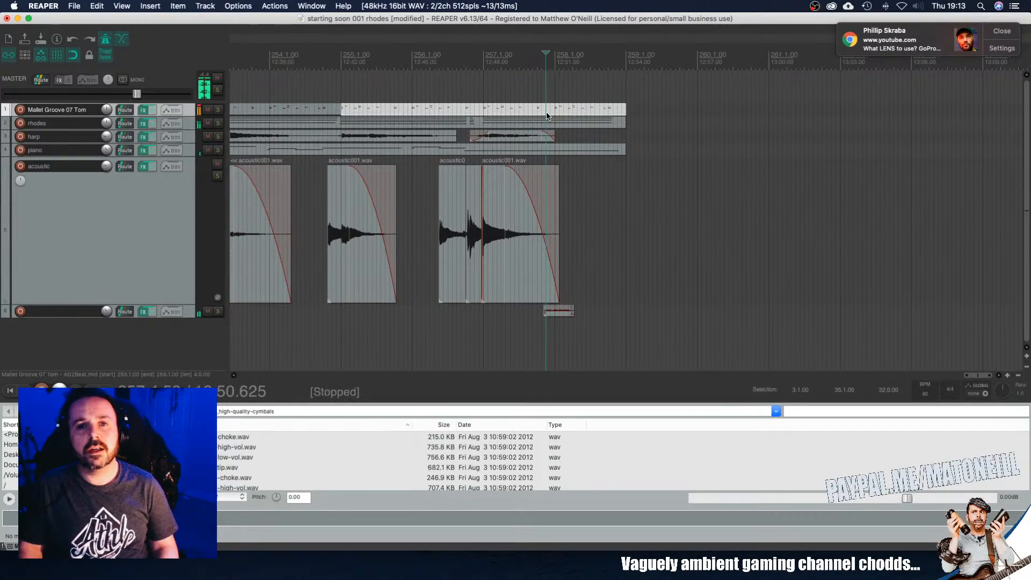
Step: Lower the reverb-heavy track's volume to about -9.7 dB and audition the ending from bar 257
scroll(547, 116, "down", 2)
scroll(547, 116, "down", 1)
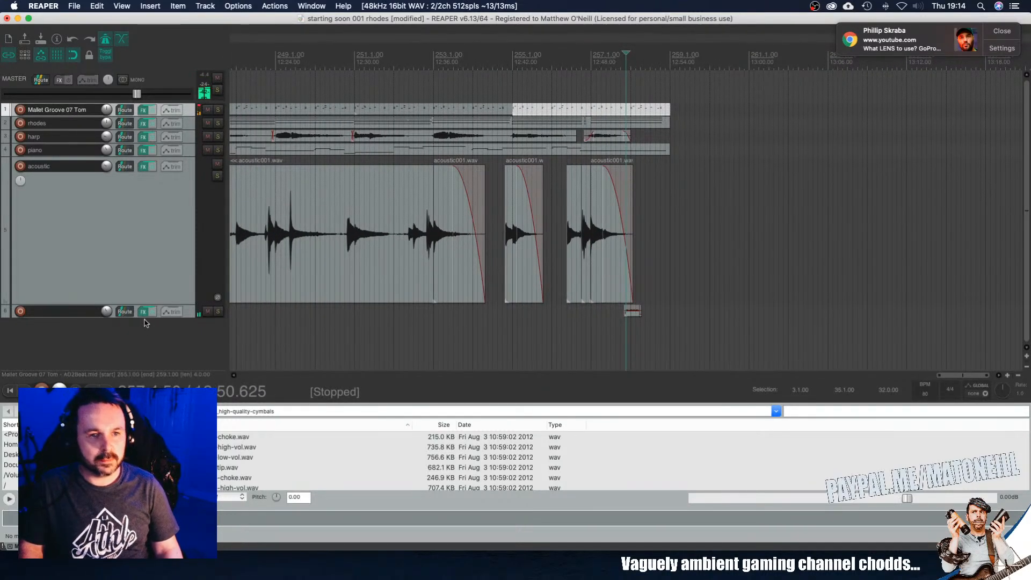
left_click(186, 314)
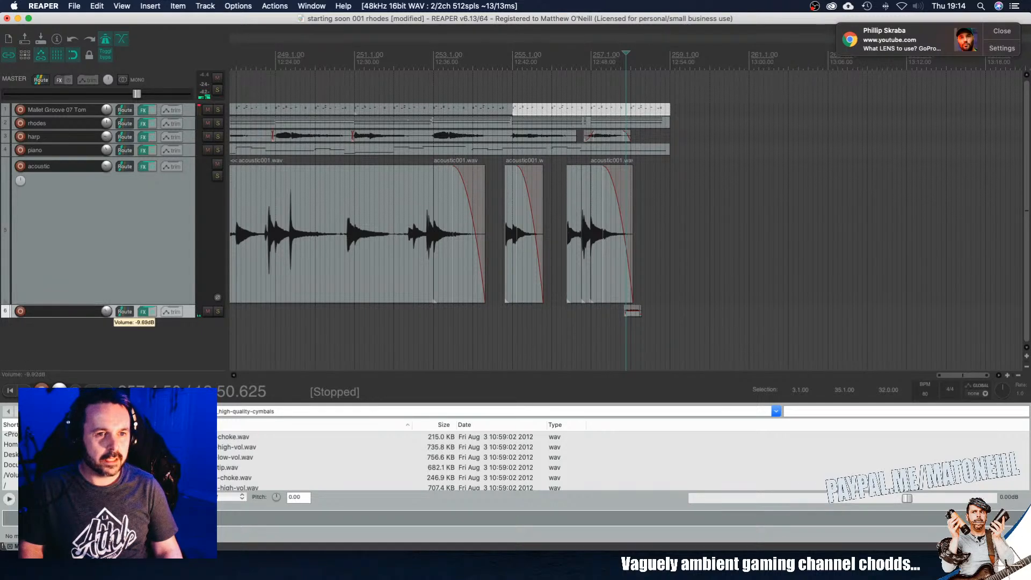
left_click(593, 322)
key("space")
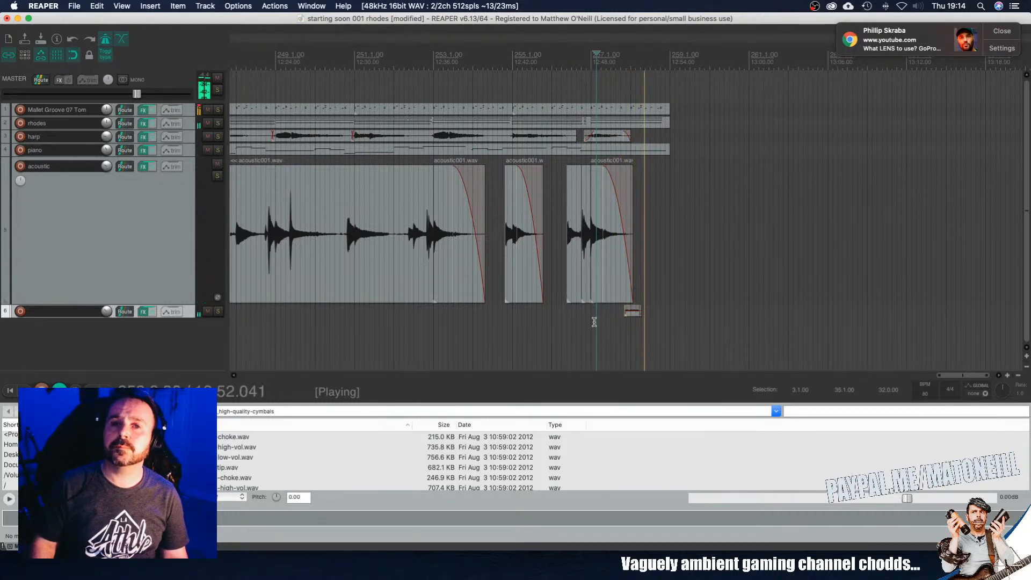
key("space")
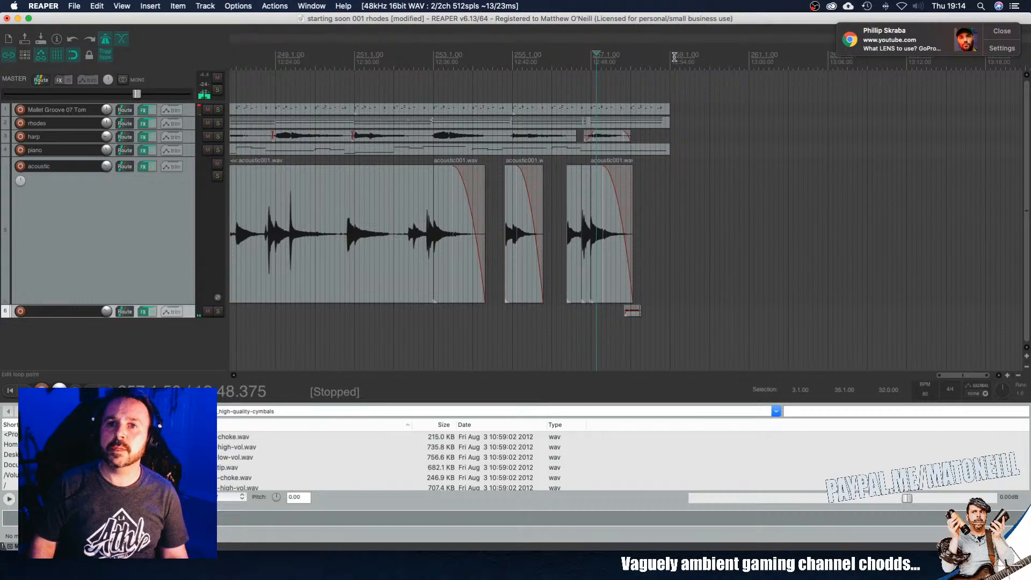
key("space")
Step: Play the extended arrangement from about bar 13 through the first acoustic section
scroll(698, 139, "down", 10)
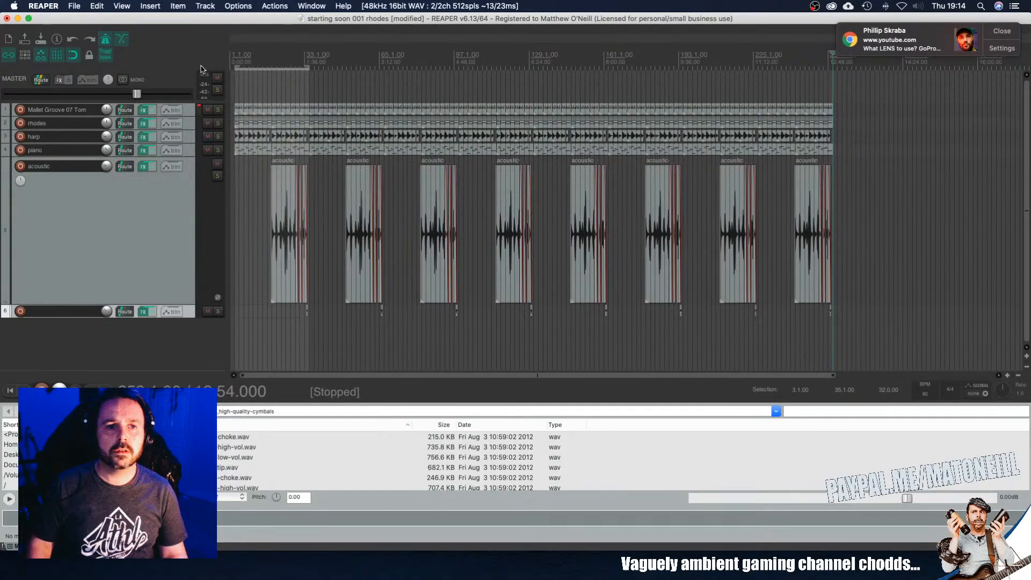
left_click(260, 56)
key("space")
scroll(259, 57, "up", 4)
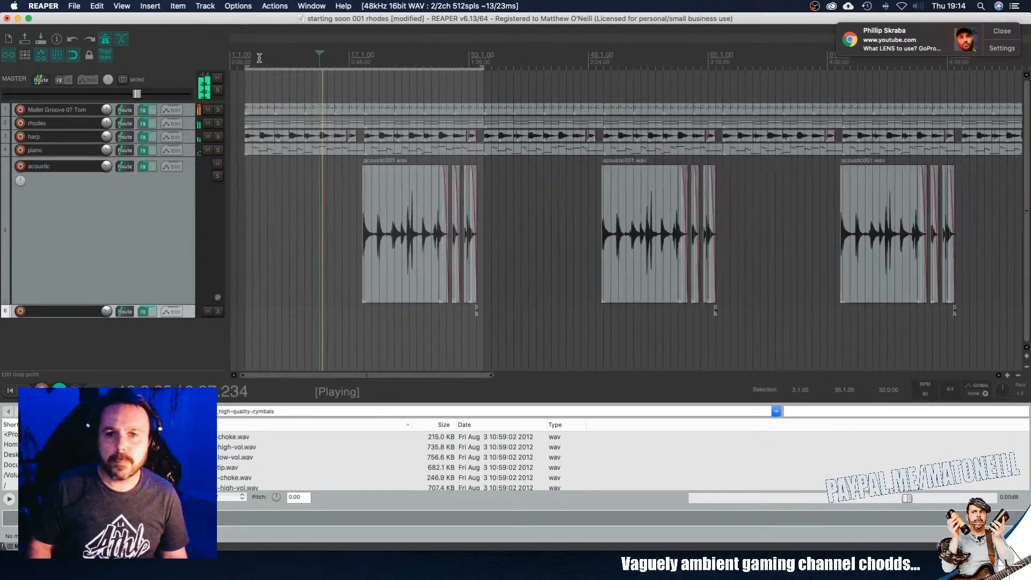
scroll(260, 58, "down", 3)
scroll(260, 56, "down", 1)
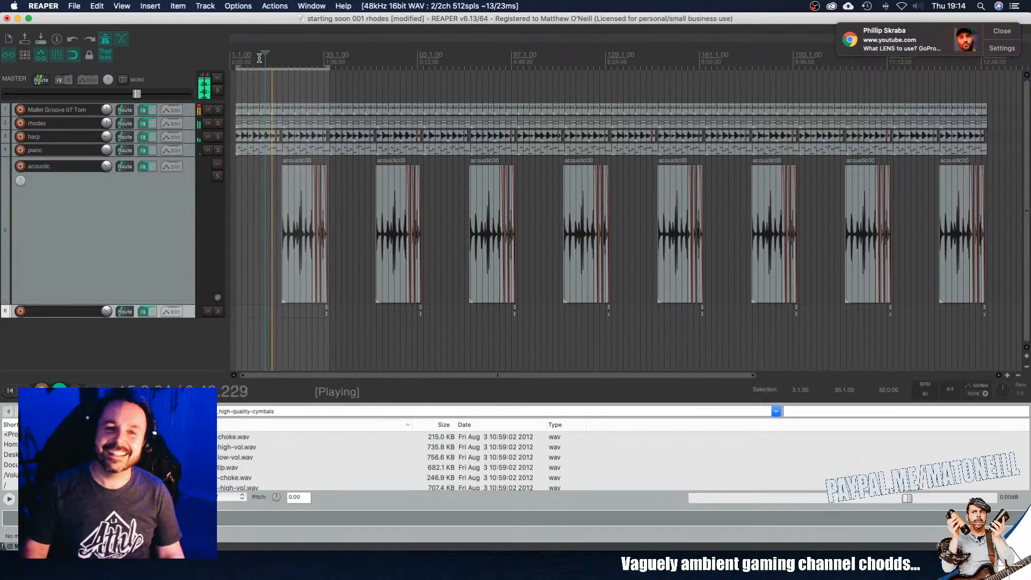
scroll(260, 57, "up", 8)
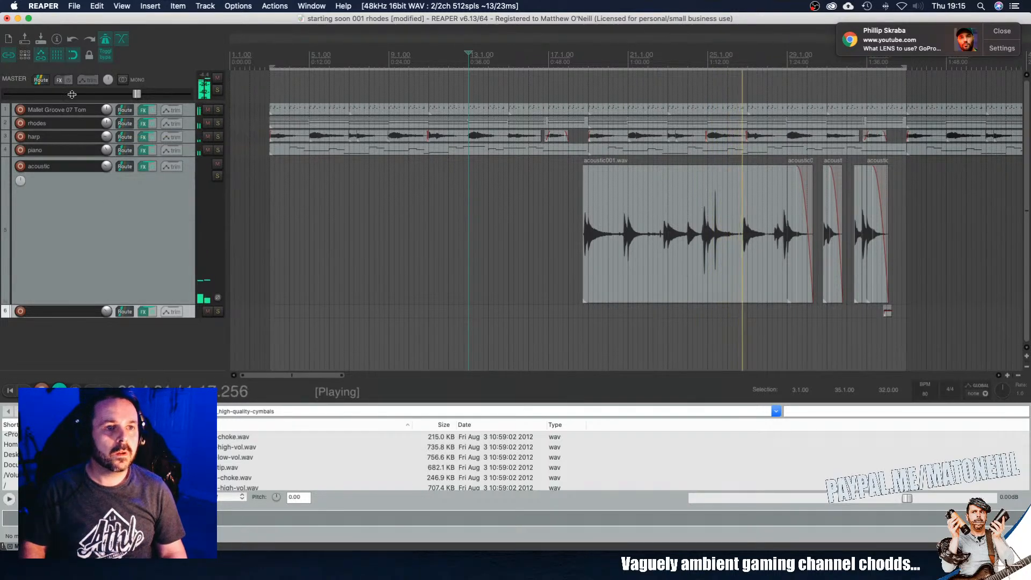
Step: Add FabFilter Pro-Q 3 to the master track and load its dynamic mix preset Subgroup Sorcery
left_click(58, 80)
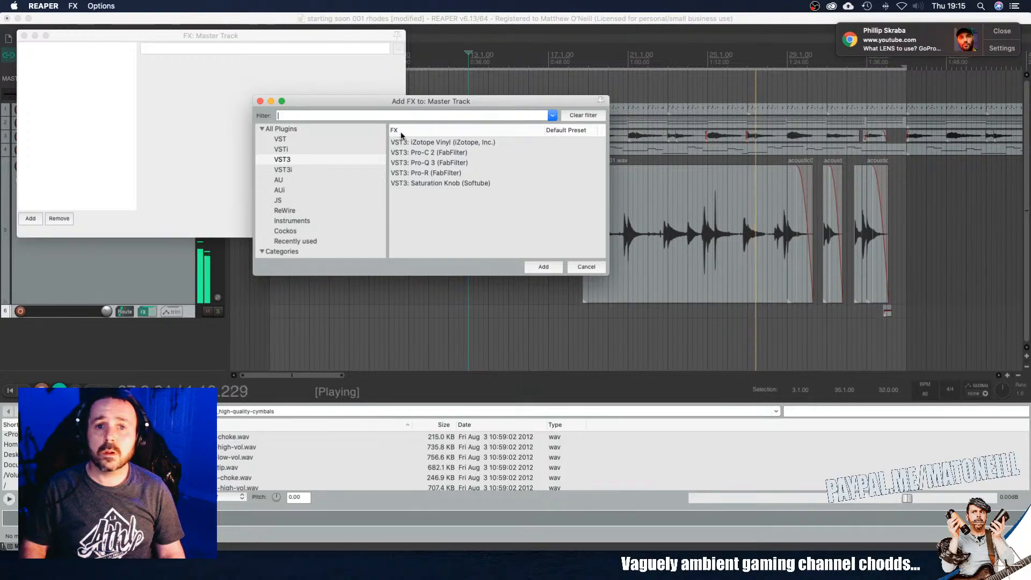
left_click(428, 163)
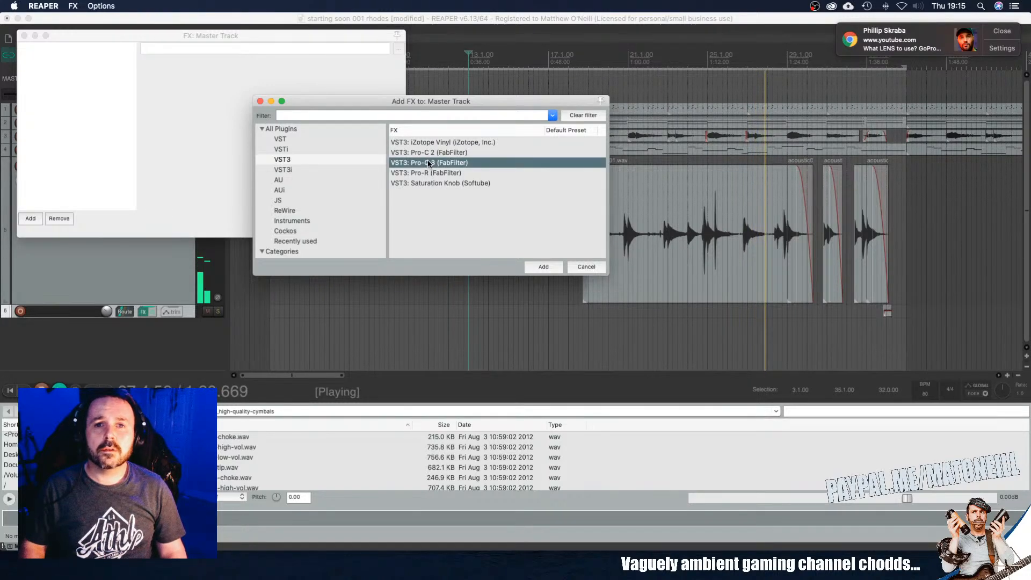
double_click(429, 163)
left_click(441, 82)
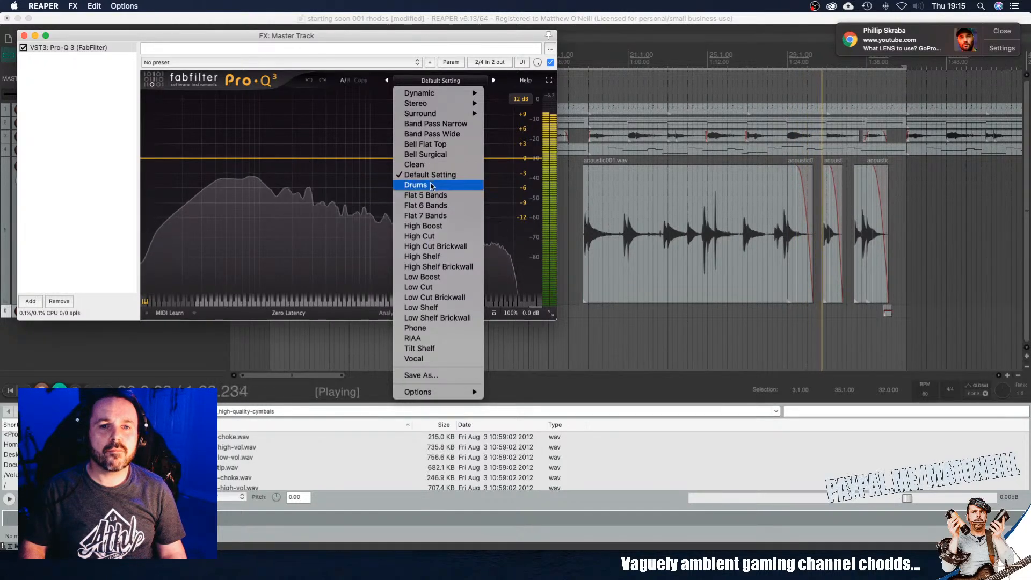
mouse_move(430, 97)
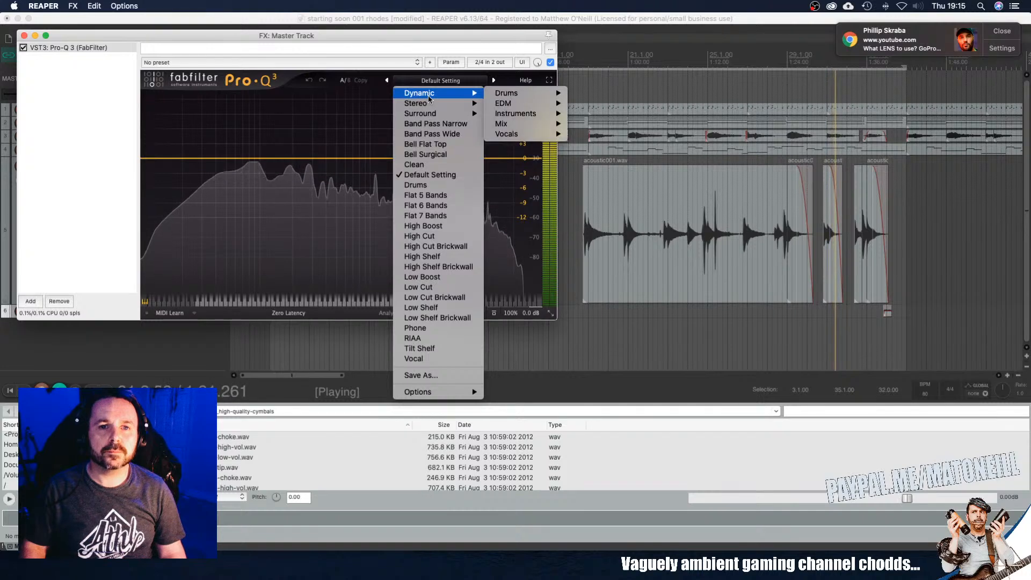
mouse_move(514, 124)
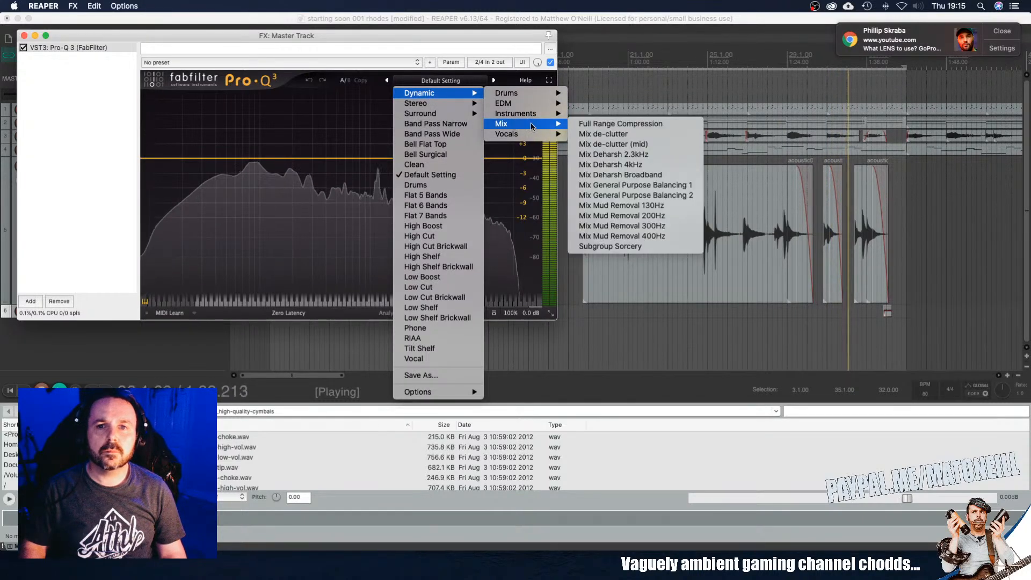
left_click(610, 246)
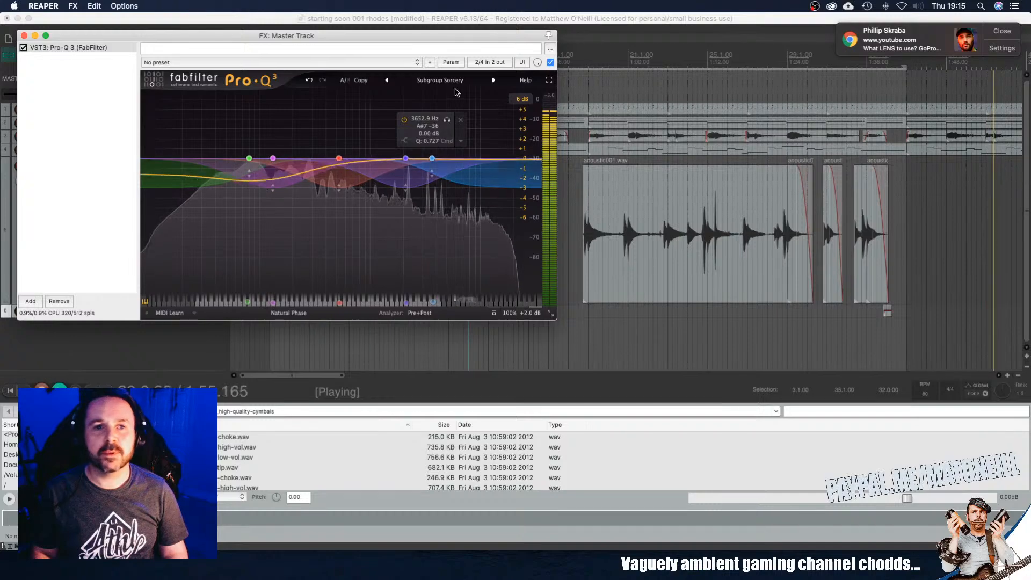
left_click(24, 36)
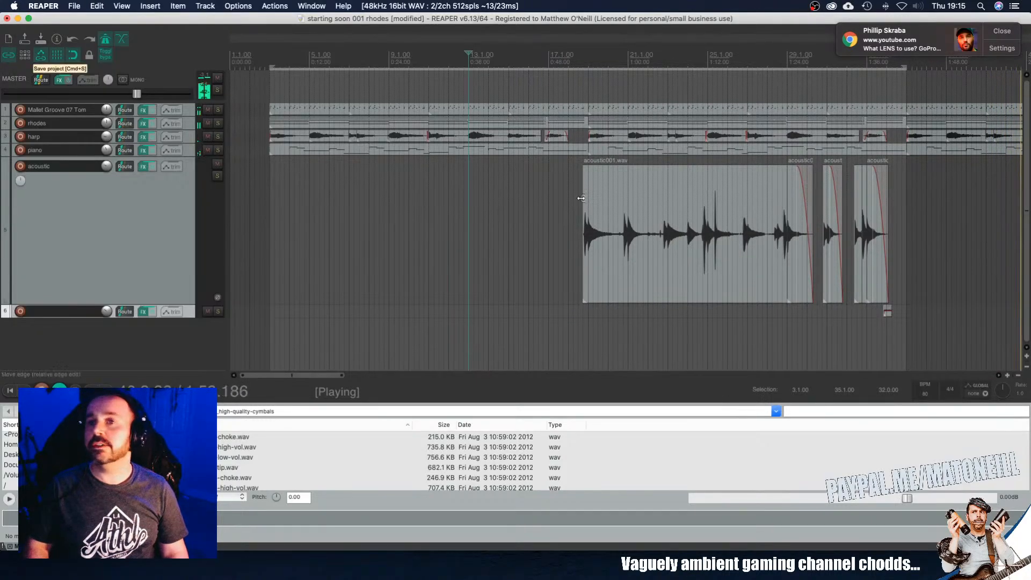
Step: Stop playback, extend the time selection to the arrangement's end at bar 259, and inspect the final items there
scroll(810, 202, "down", 5)
scroll(810, 202, "down", 6)
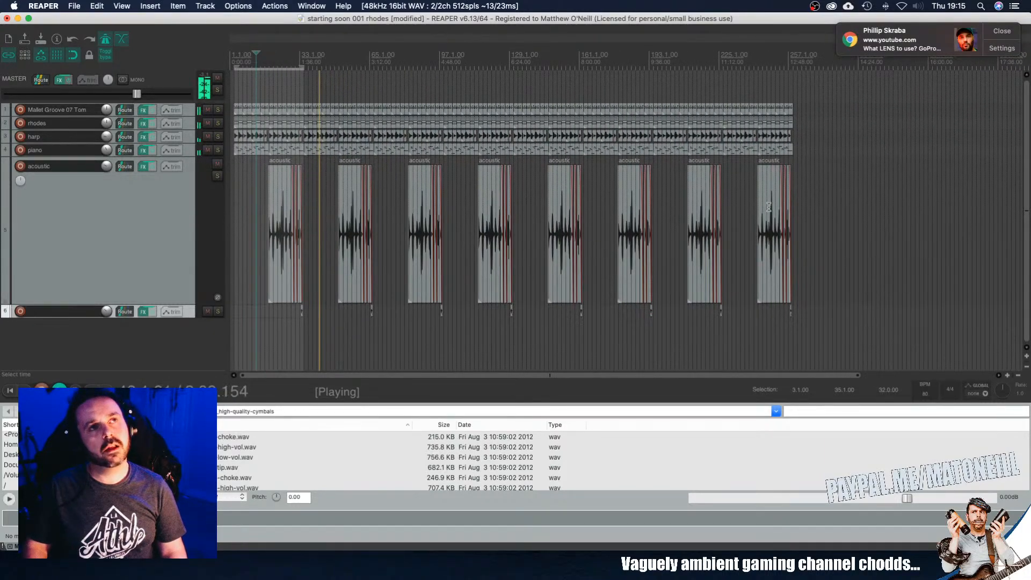
scroll(768, 207, "up", 1)
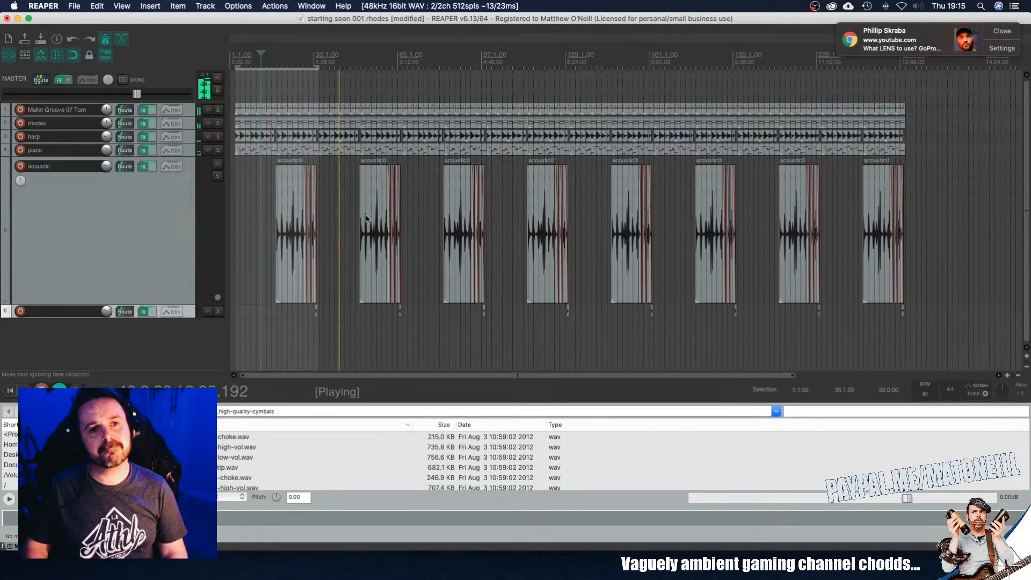
key("space")
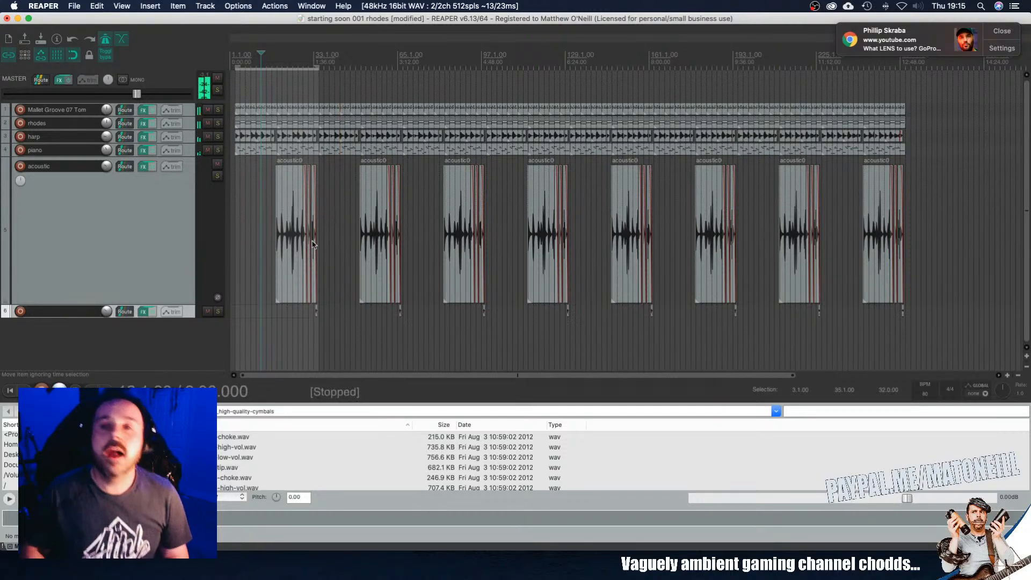
left_click_drag(317, 66, 907, 63)
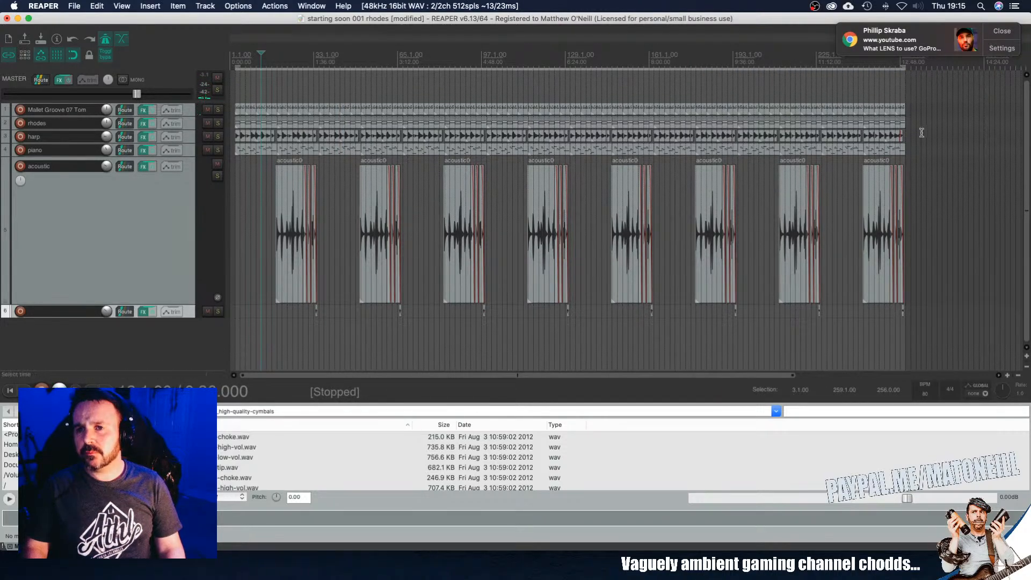
left_click(906, 110)
scroll(902, 111, "up", 5)
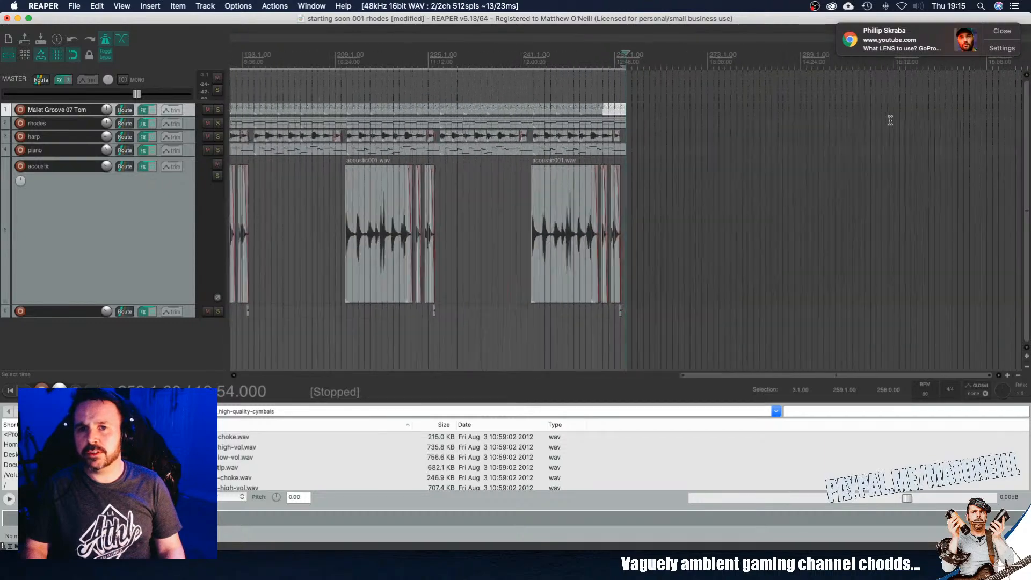
scroll(806, 167, "up", 10)
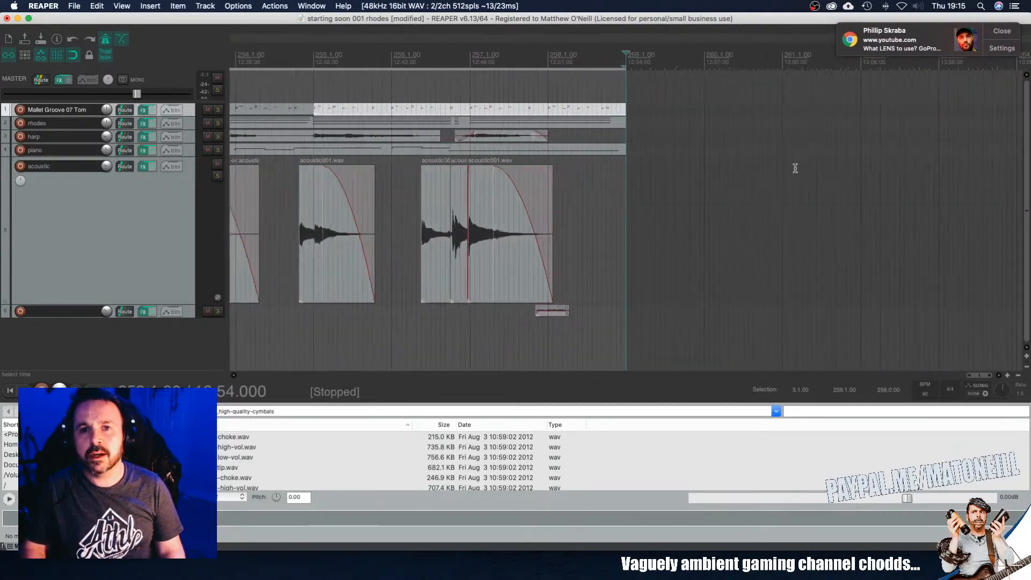
scroll(795, 168, "down", 15)
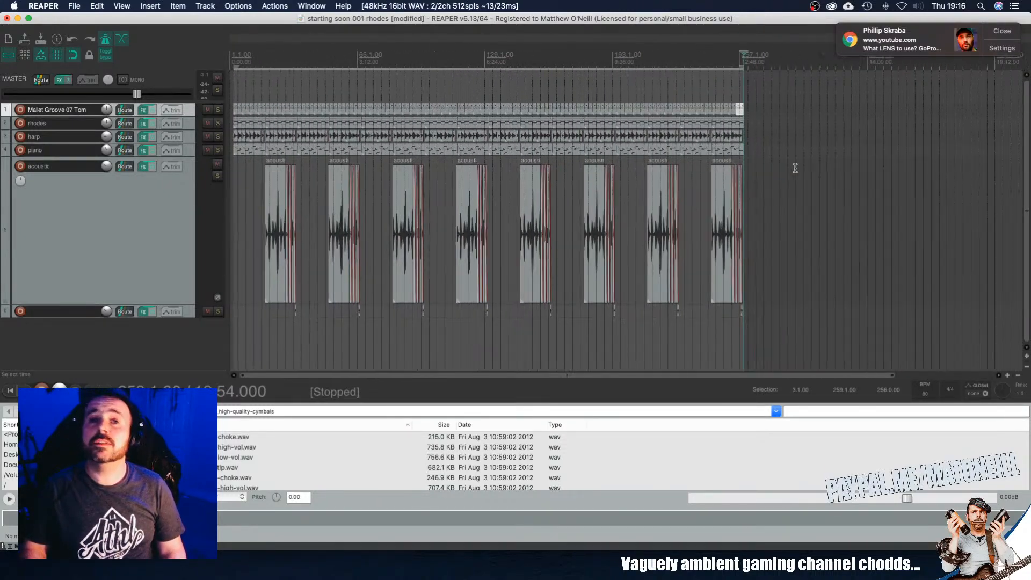
scroll(795, 168, "up", 2)
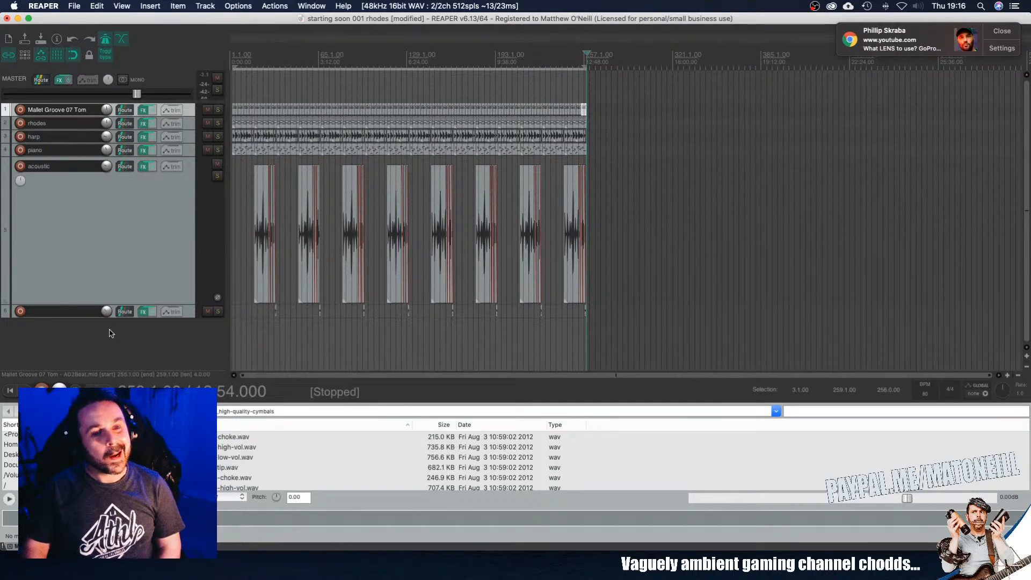
Step: Create a new track below the reverb-heavy track and add the Addictive Keys (XLN Audio) VSTi instrument to it
double_click(188, 341)
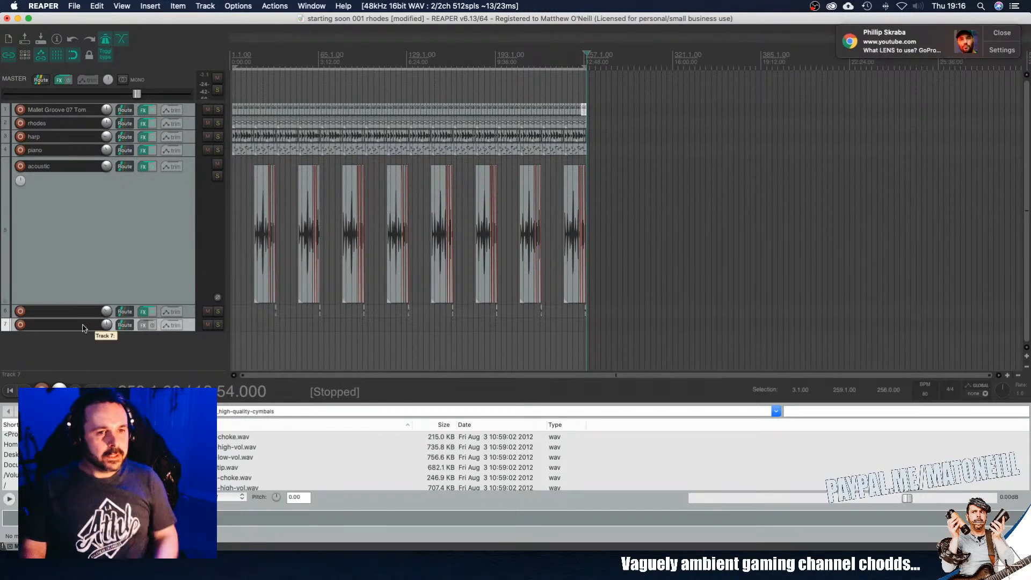
left_click(143, 325)
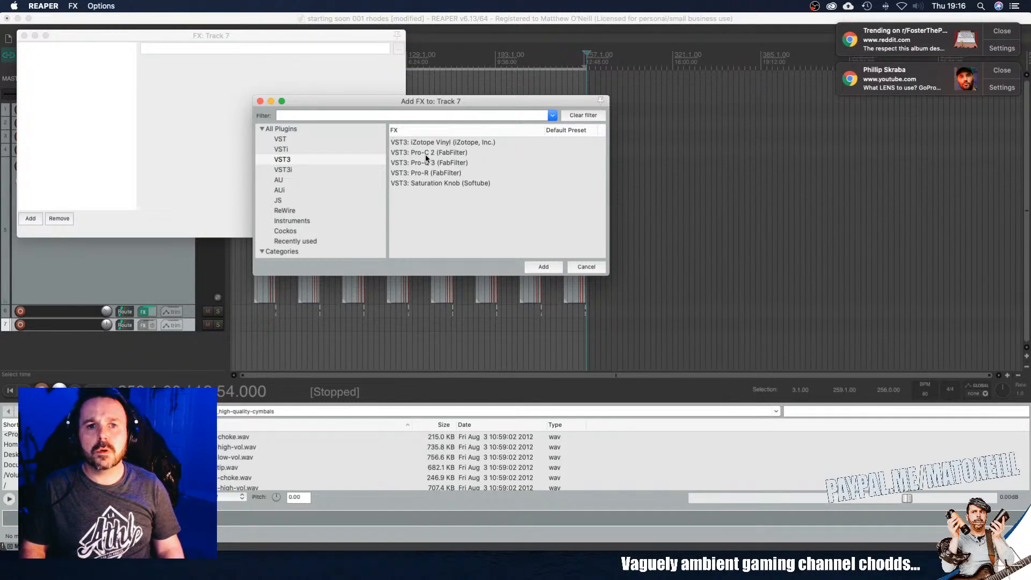
left_click(294, 170)
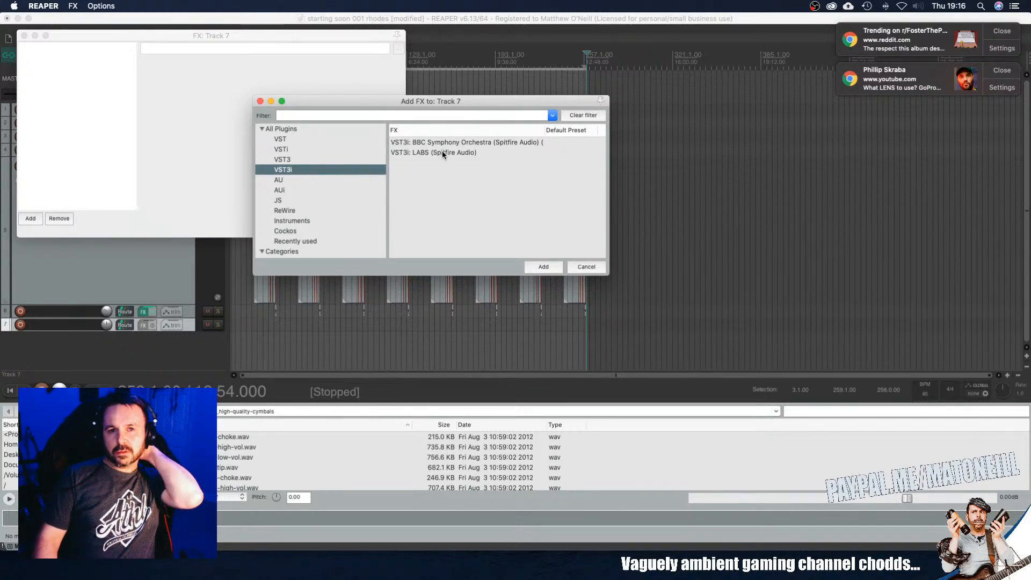
left_click(285, 159)
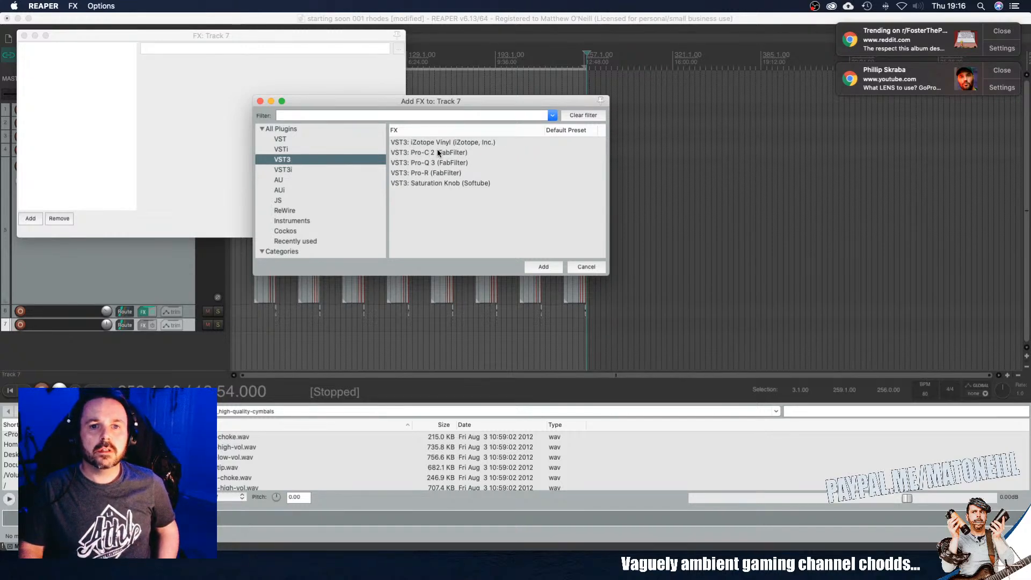
left_click(290, 149)
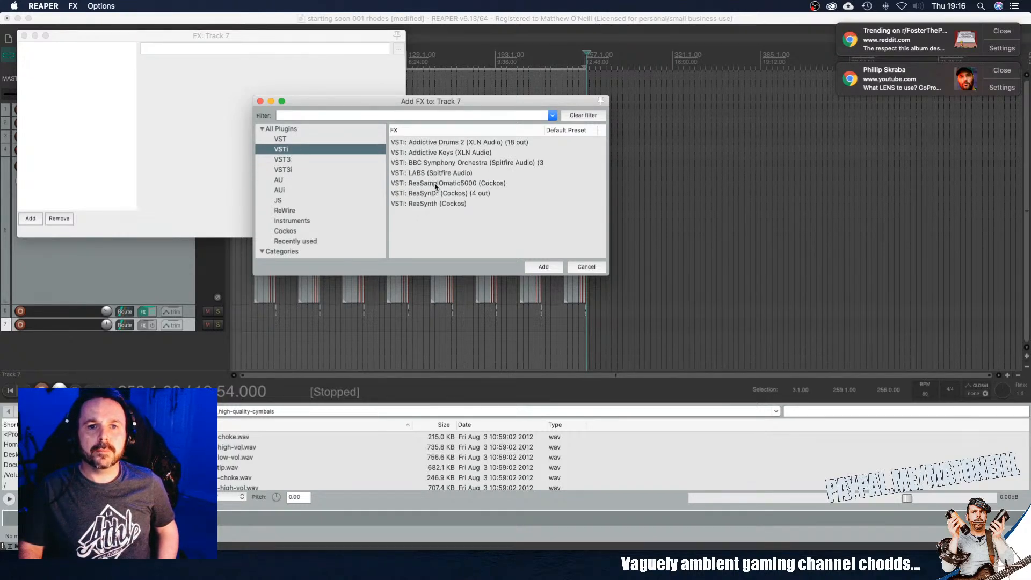
left_click(445, 153)
double_click(446, 152)
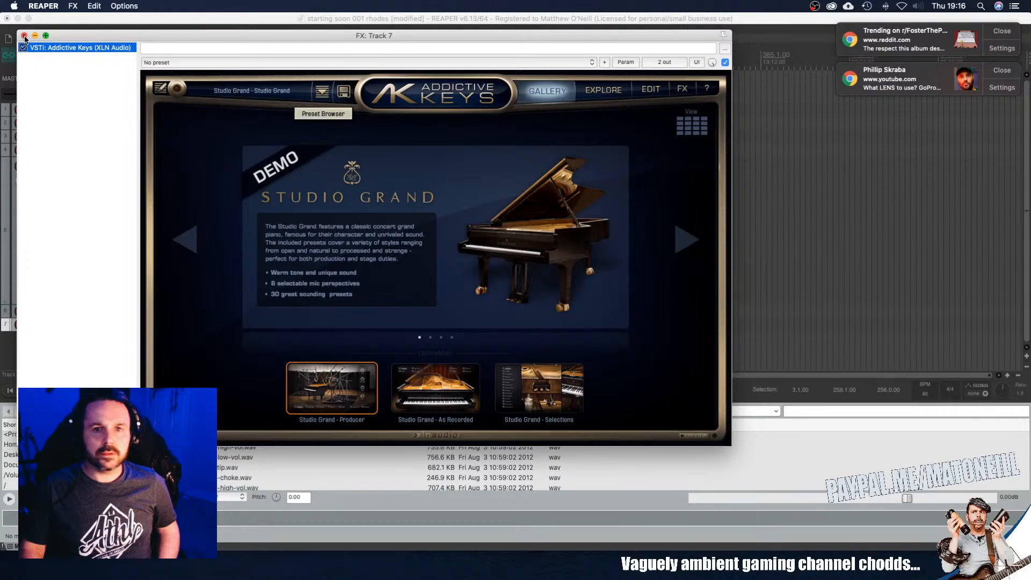
Step: Filter the Addictive Keys presets to the Mark One instrument and load the Mark One - VibroTwin preset
left_click(322, 91)
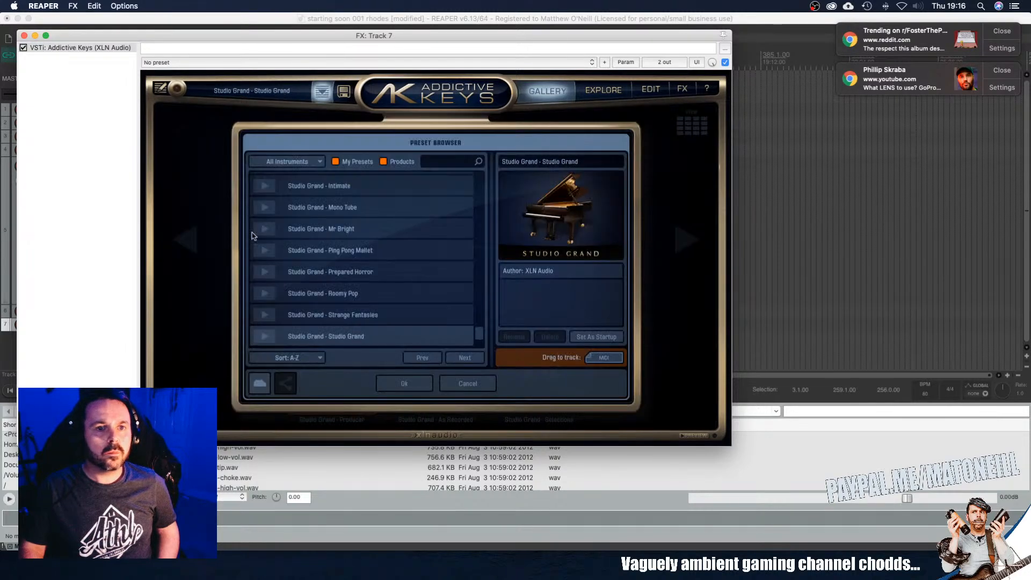
left_click(307, 165)
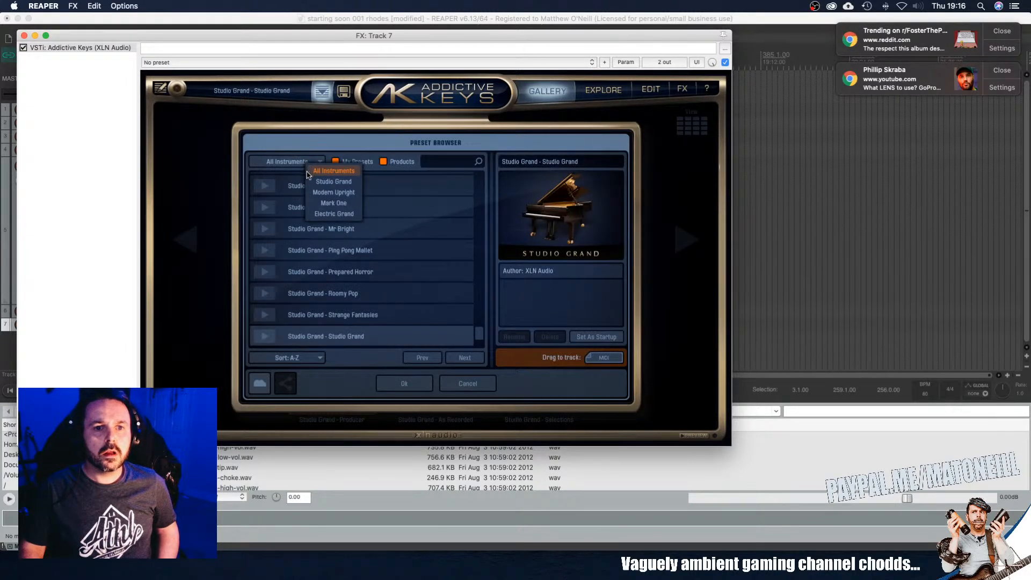
left_click(332, 204)
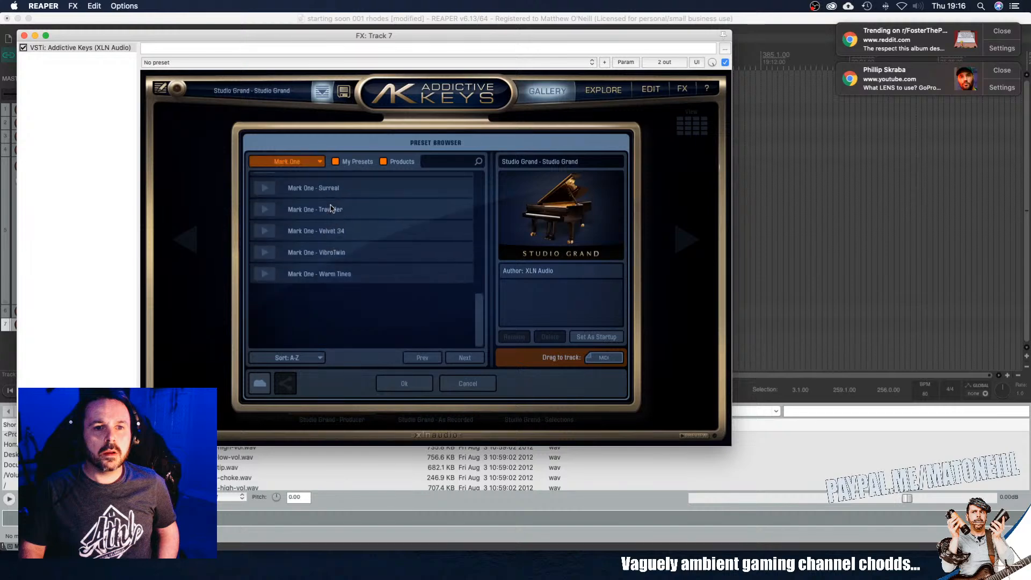
scroll(332, 208, "up", 5)
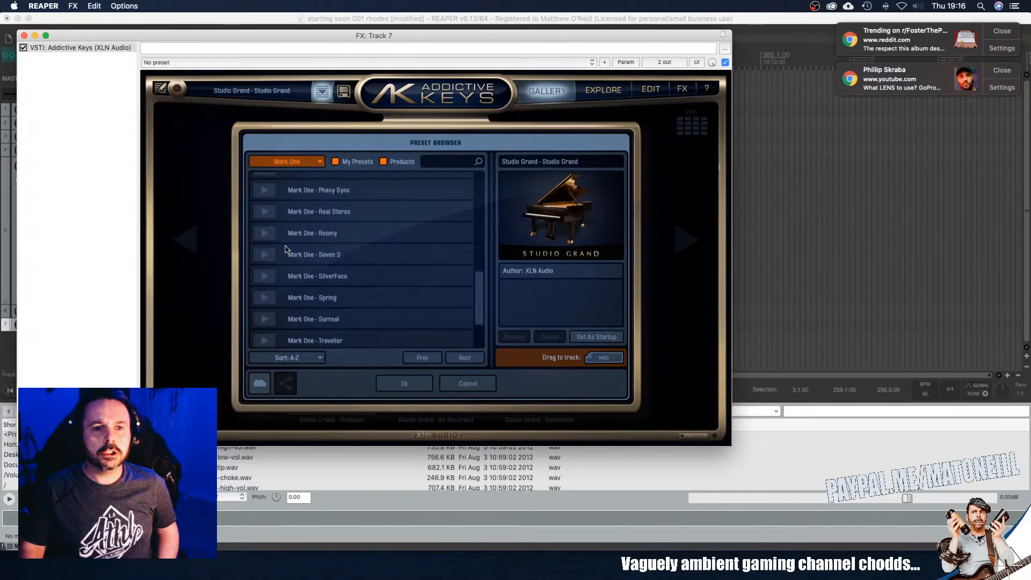
scroll(285, 249, "up", 2)
scroll(280, 236, "down", 5)
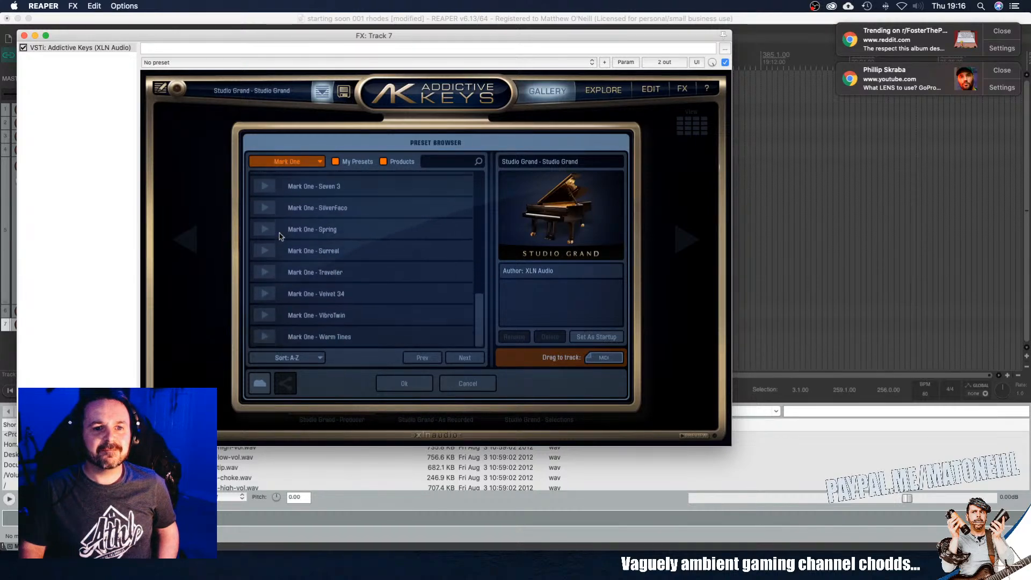
left_click(265, 315)
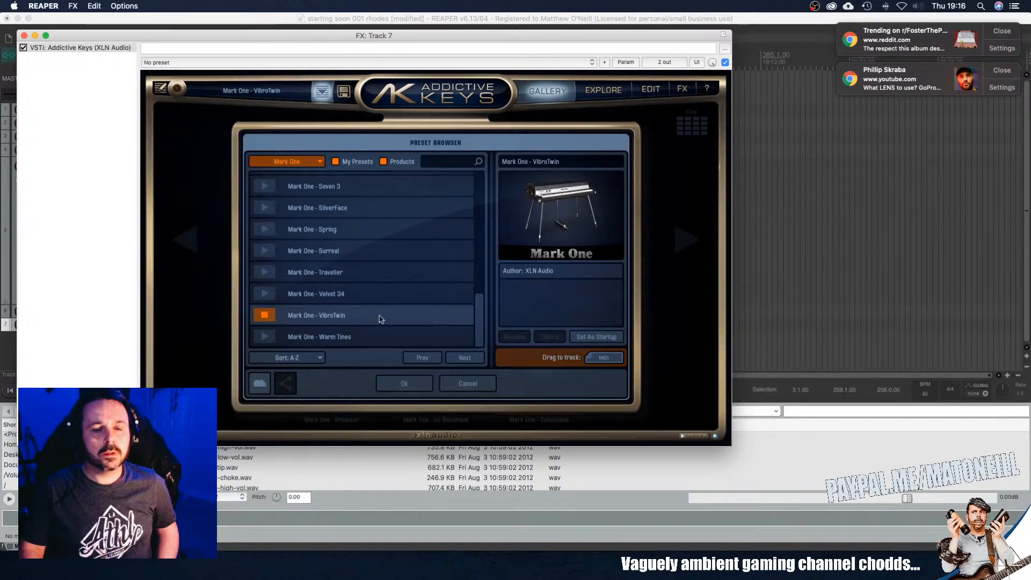
left_click(416, 384)
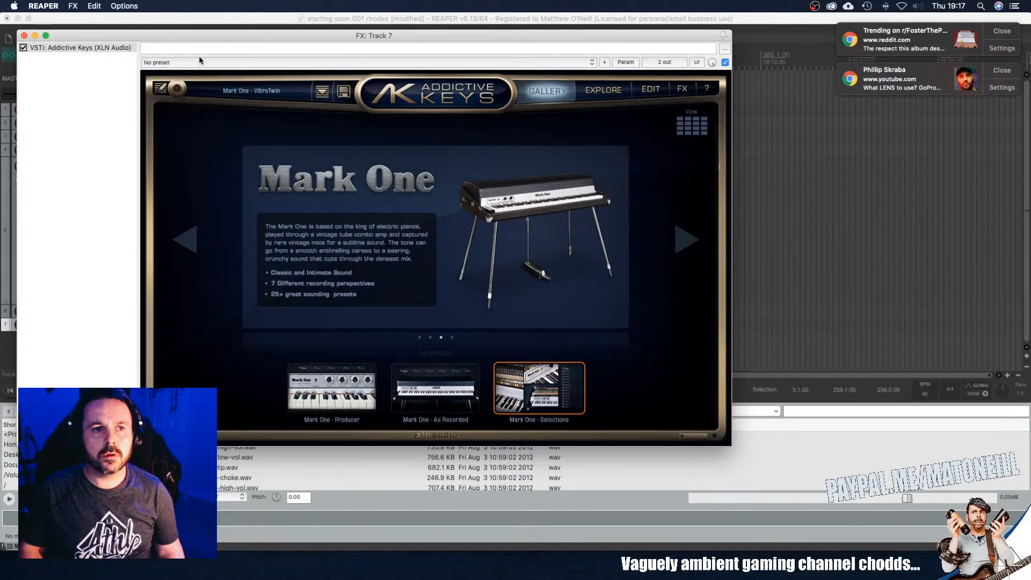
Step: Arm track 7 for recording and set its MIDI input to Keystation Mini 32 on all channels, closing the instrument window
left_click_drag(202, 35, 563, 37)
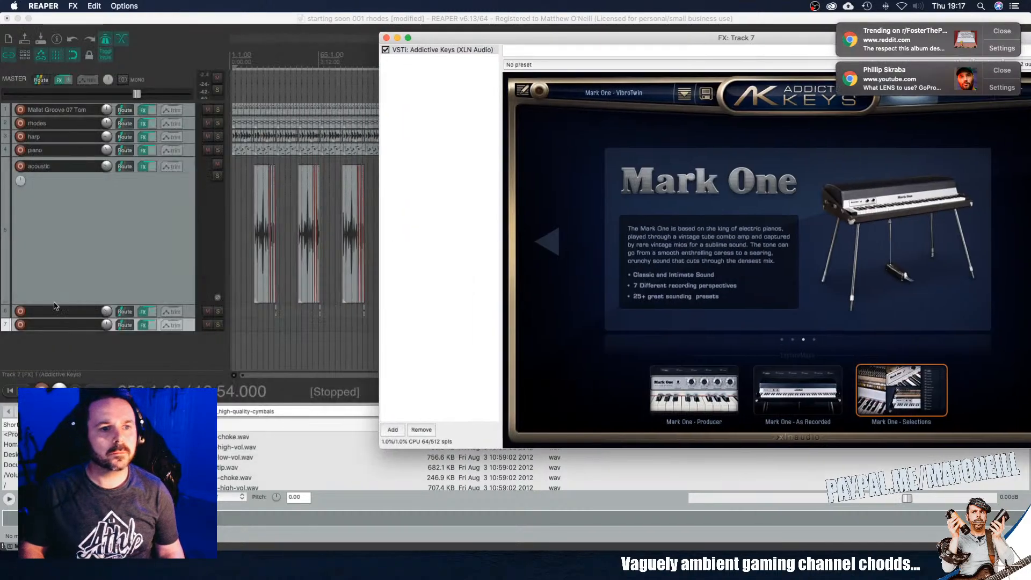
left_click(28, 331)
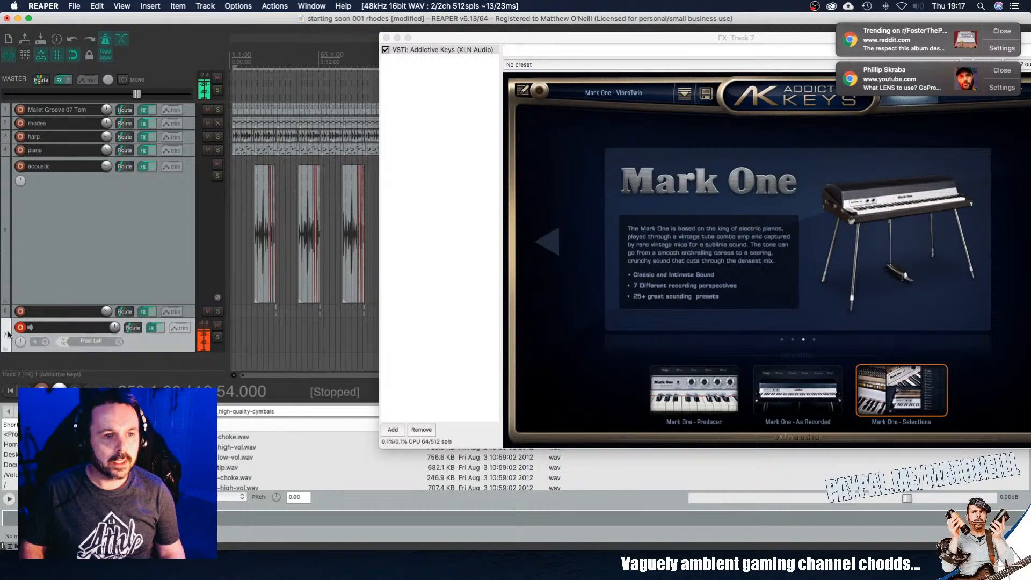
left_click(113, 341)
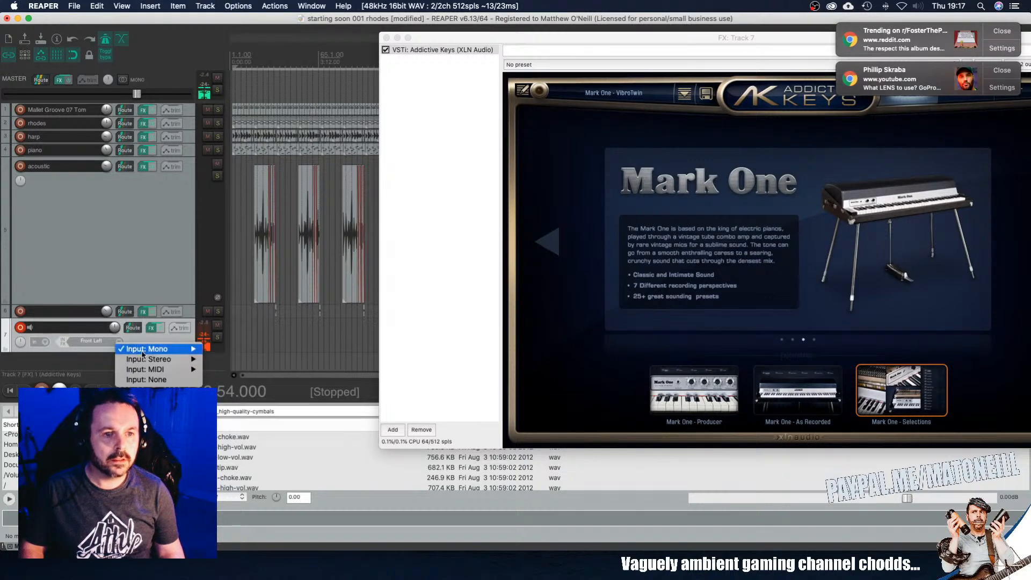
mouse_move(156, 370)
mouse_move(248, 371)
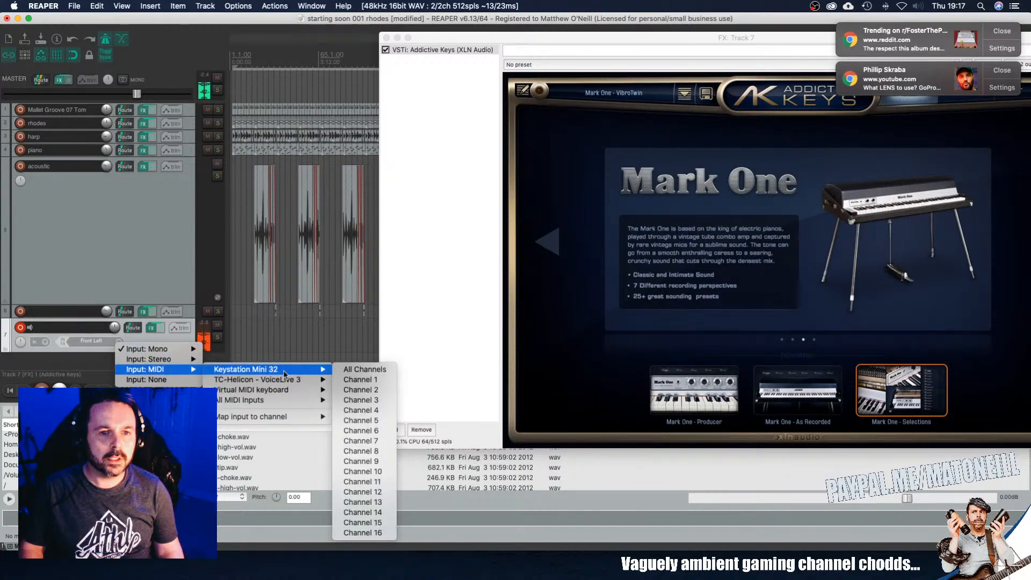
left_click(351, 370)
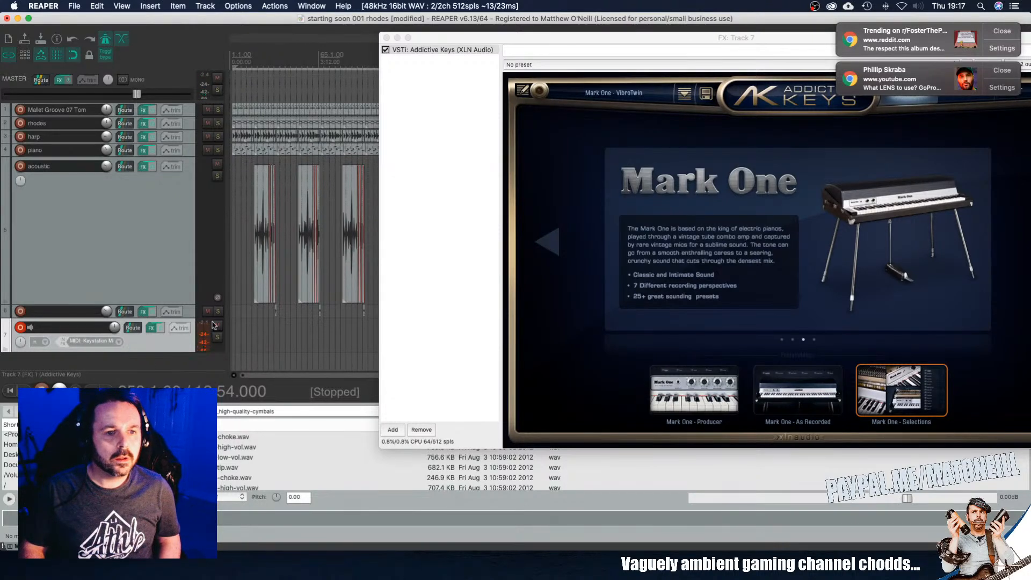
left_click(386, 38)
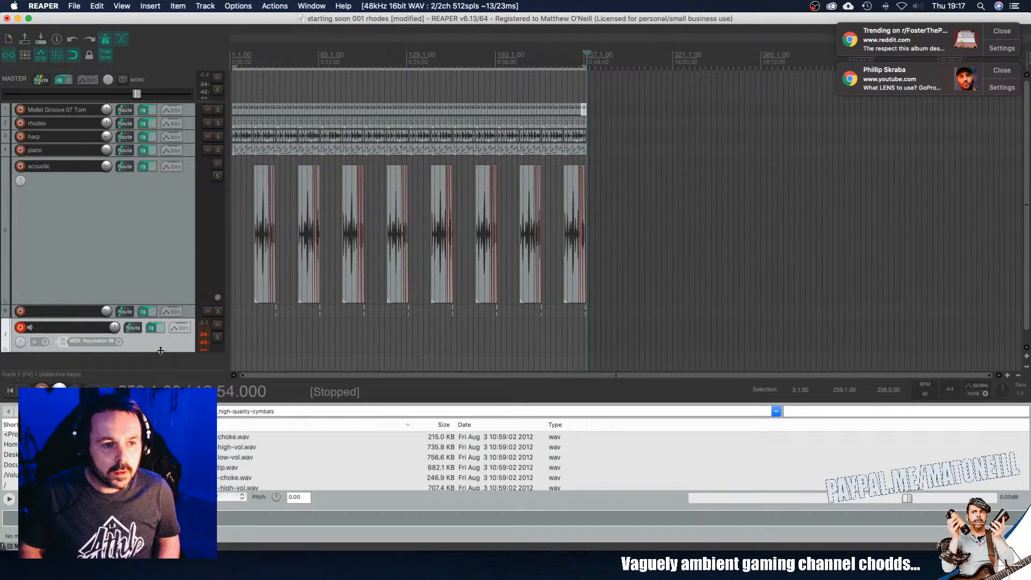
Step: Set the edit cursor at bar 3 and audition the arrangement from there, stopping after a few bars
left_click(280, 337)
scroll(281, 337, "up", 3)
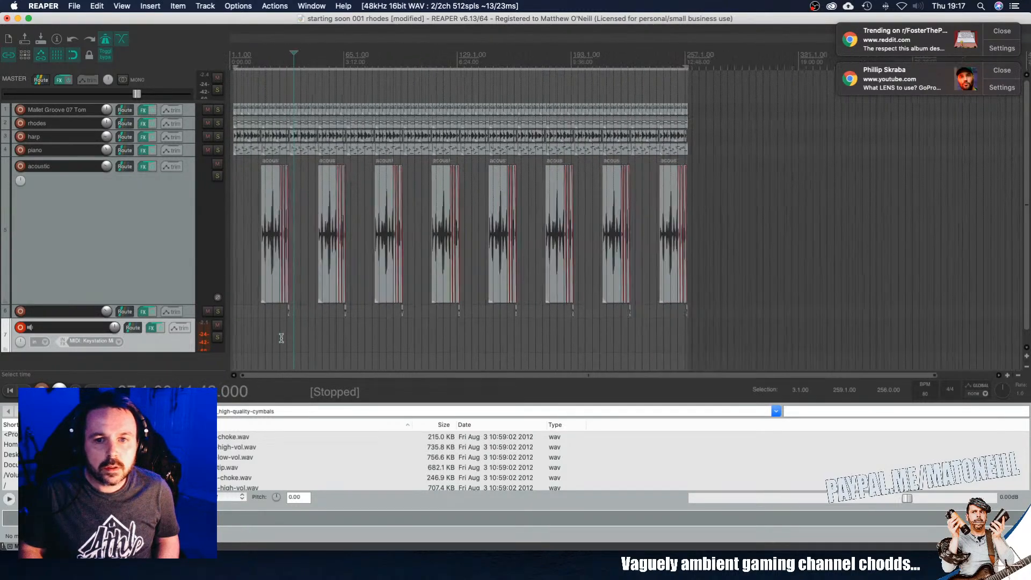
scroll(280, 333, "down", 1)
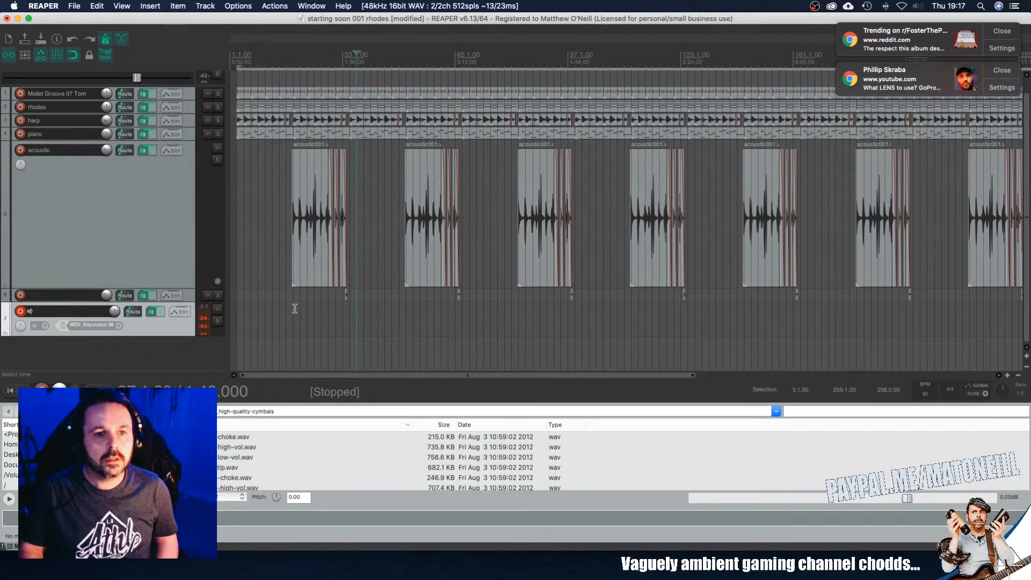
scroll(261, 330, "down", 1)
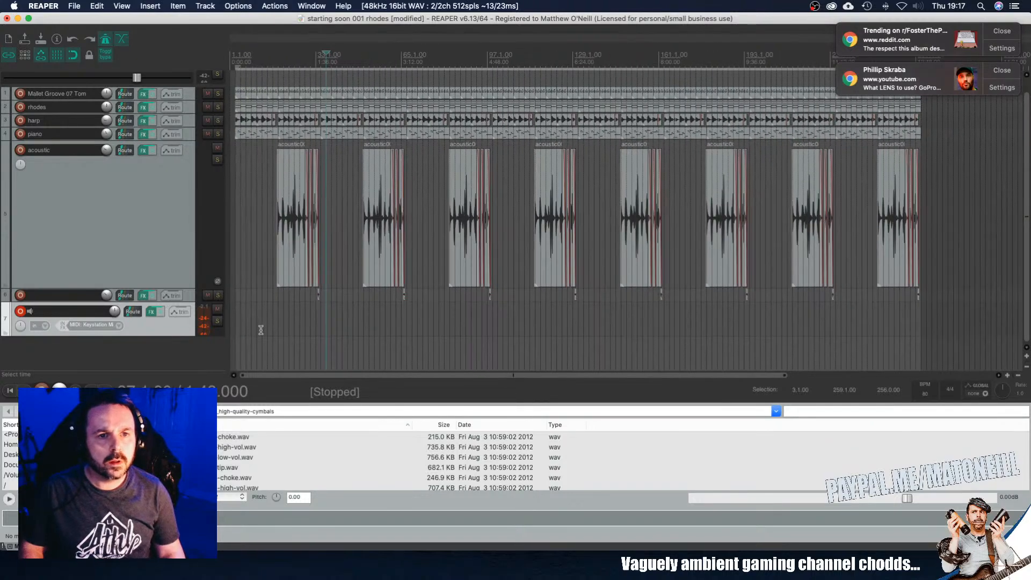
left_click(234, 331)
scroll(273, 333, "up", 3)
scroll(275, 332, "down", 3)
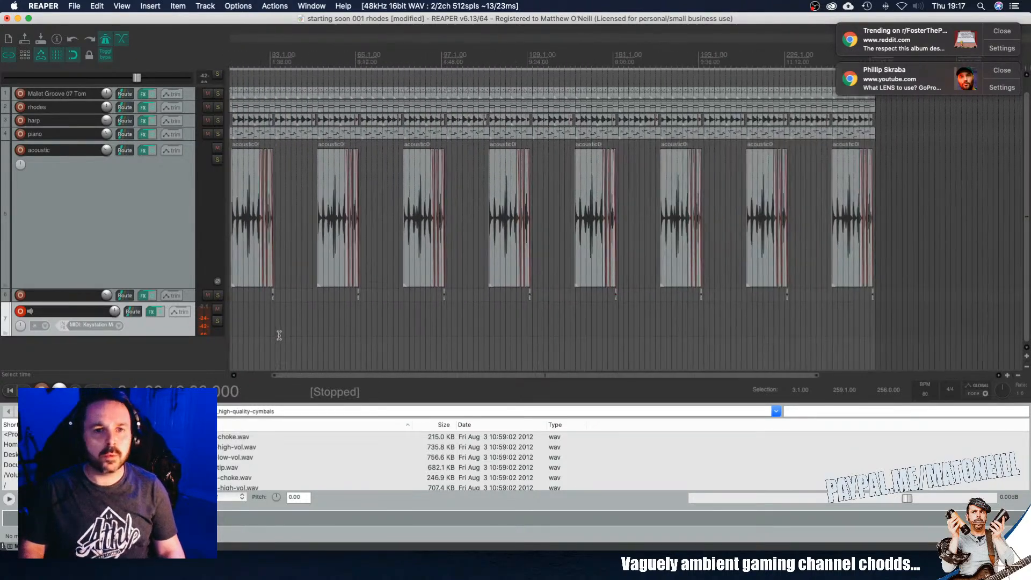
scroll(239, 321, "up", 7)
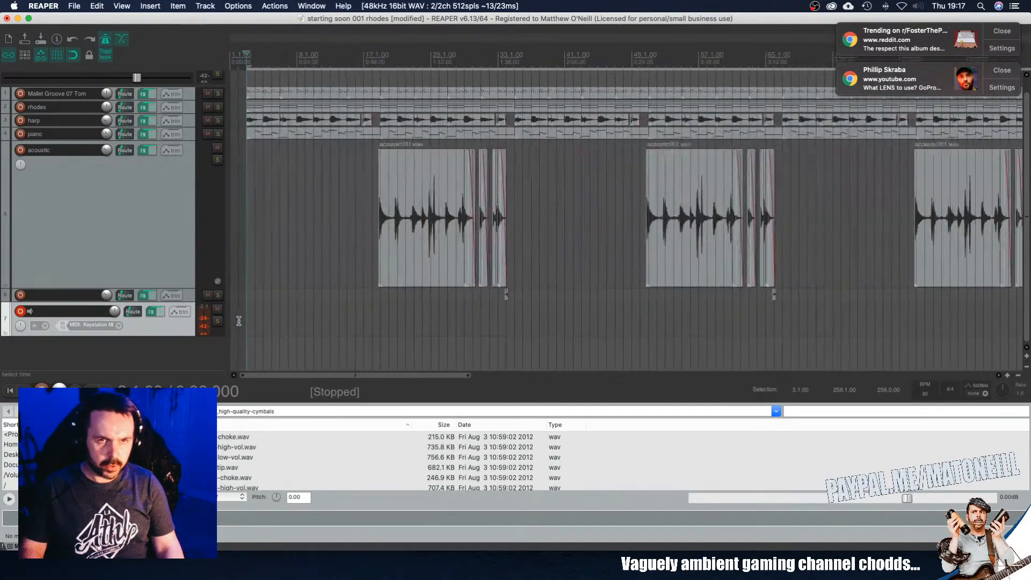
left_click(288, 316)
key("space")
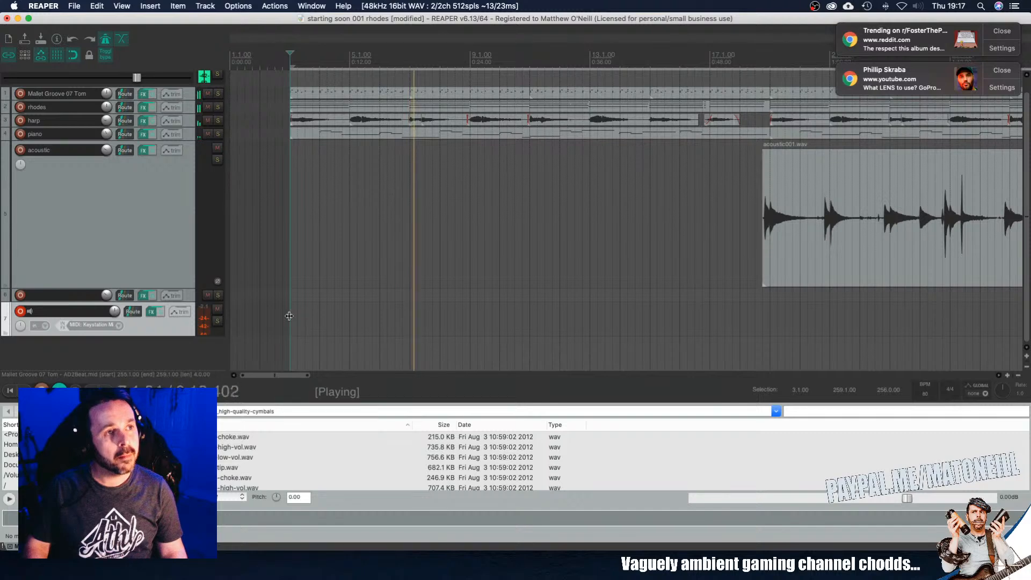
key("space")
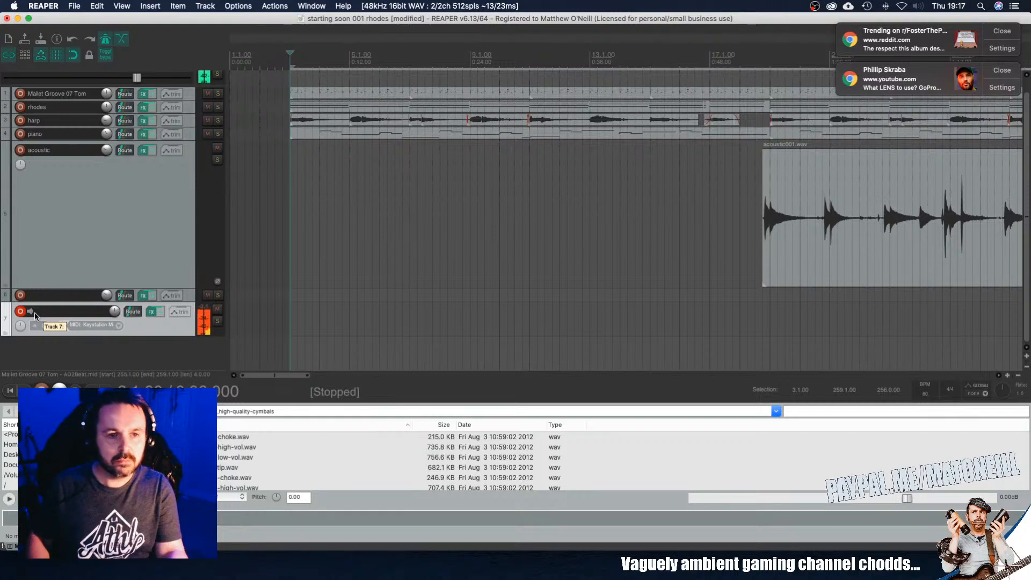
Step: Open the Addictive Keys instrument on track 7 and dismiss the two browser notifications covering its window
left_click(151, 314)
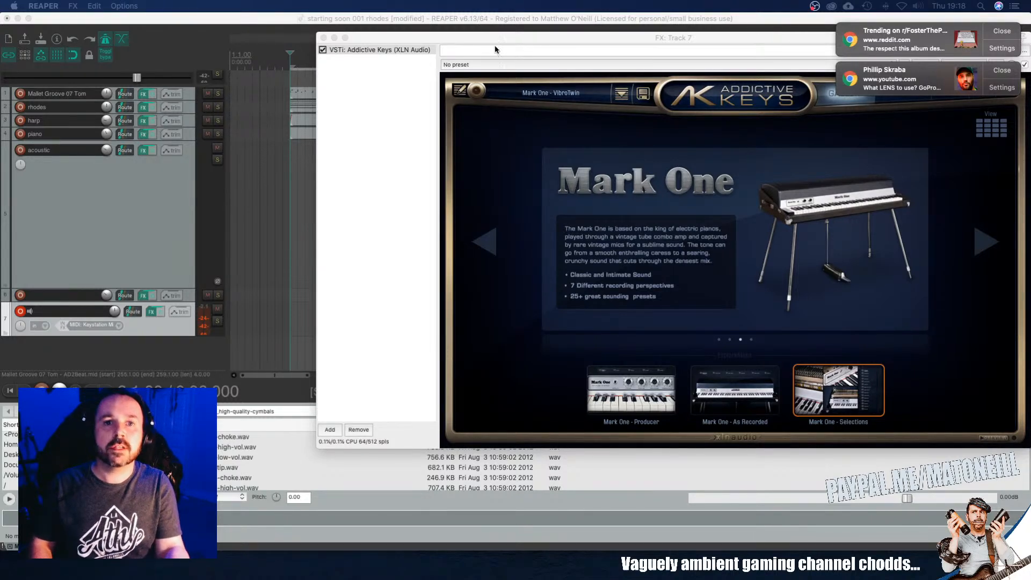
left_click(456, 42)
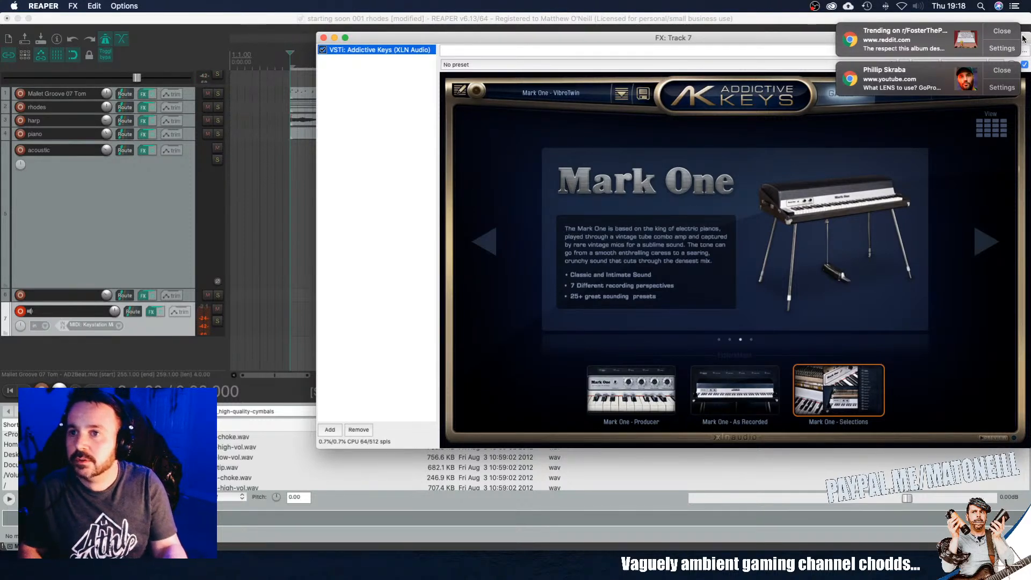
left_click(1002, 31)
left_click(1002, 31)
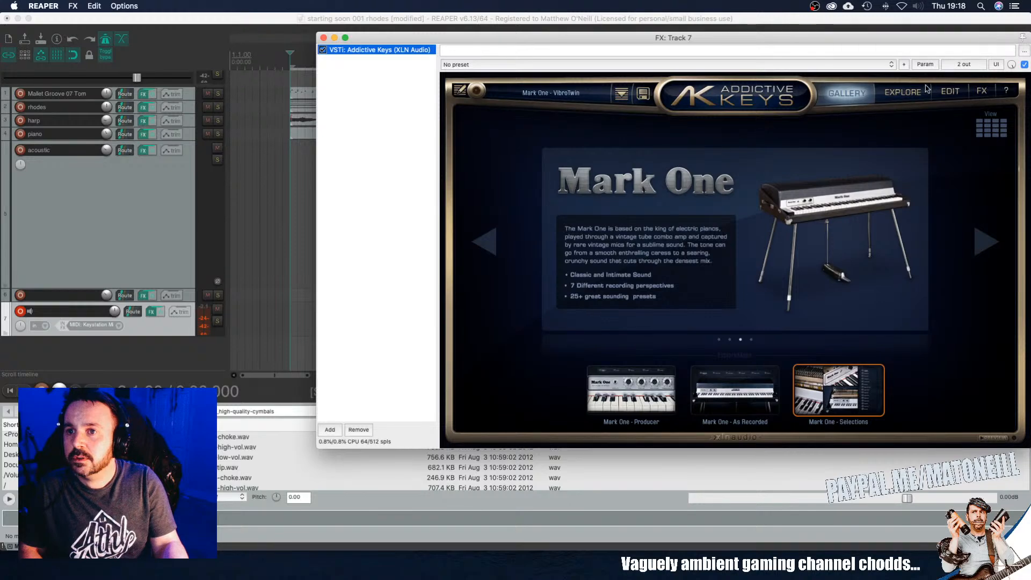
Step: Examine the instrument's Explore and Edit pages, including the filter and pitch sections
left_click(905, 93)
left_click(946, 92)
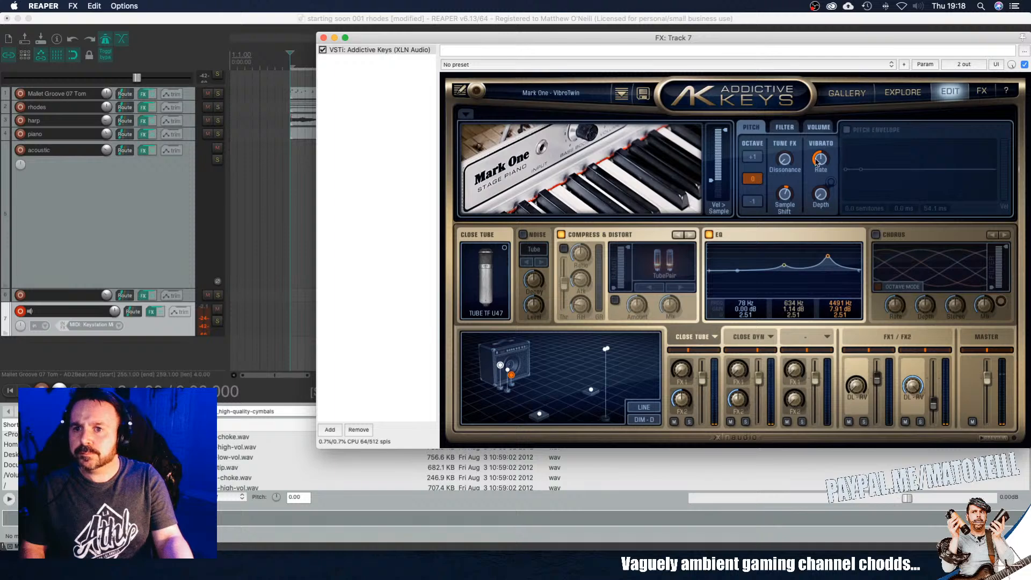
left_click(786, 127)
left_click(754, 131)
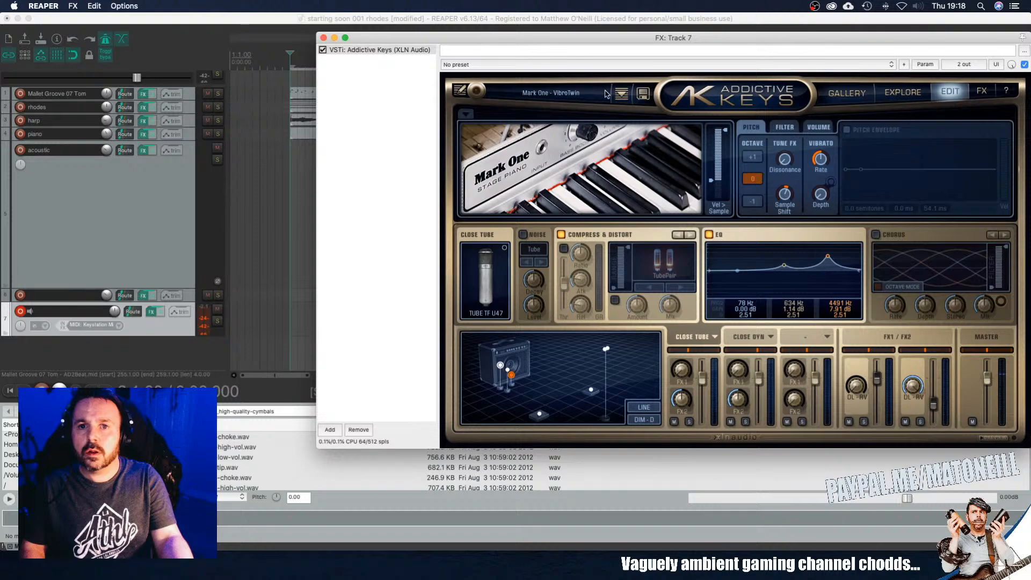
Step: Reload the Mark One - VibroTwin preset, lower the Close Tube channel's FX2 send and shift the FX2 blend towards delay
left_click(554, 94)
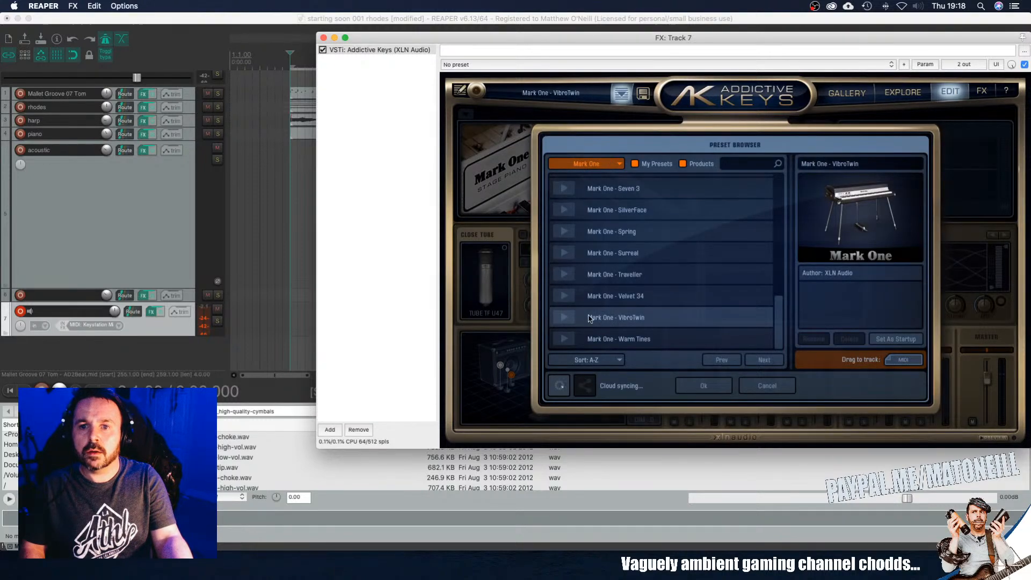
double_click(616, 321)
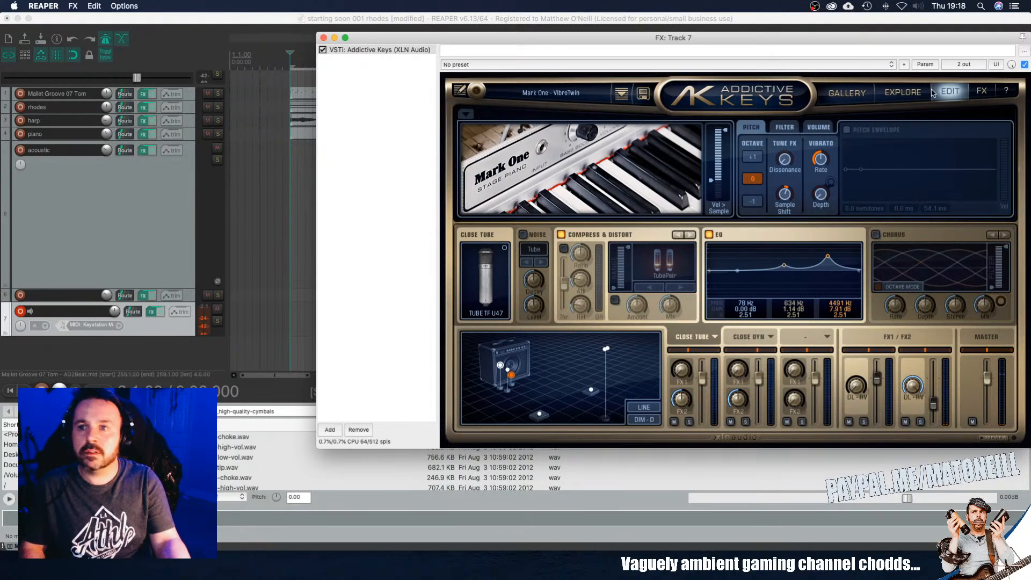
left_click(981, 92)
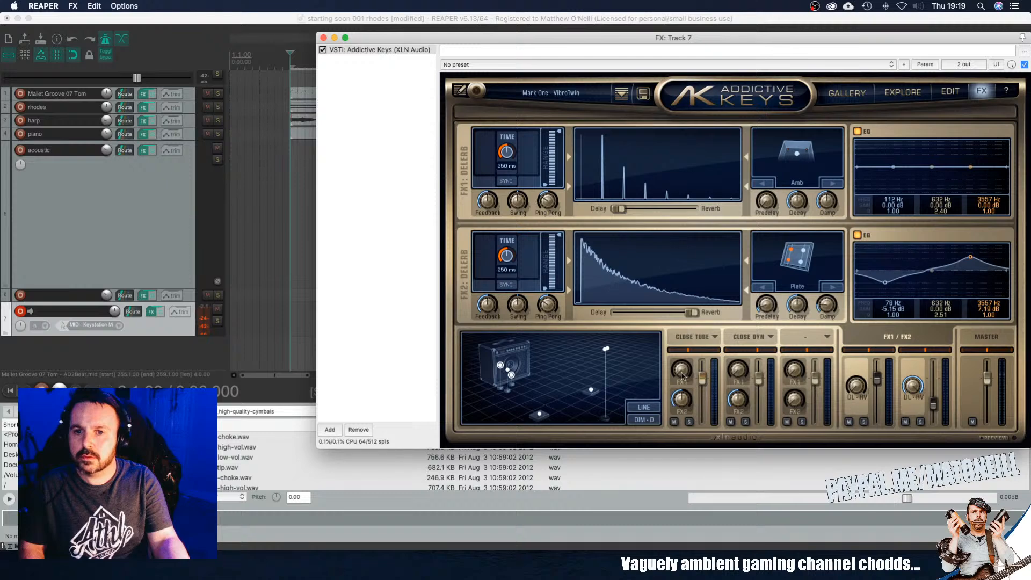
left_click_drag(681, 394, 702, 495)
left_click_drag(913, 386, 931, 456)
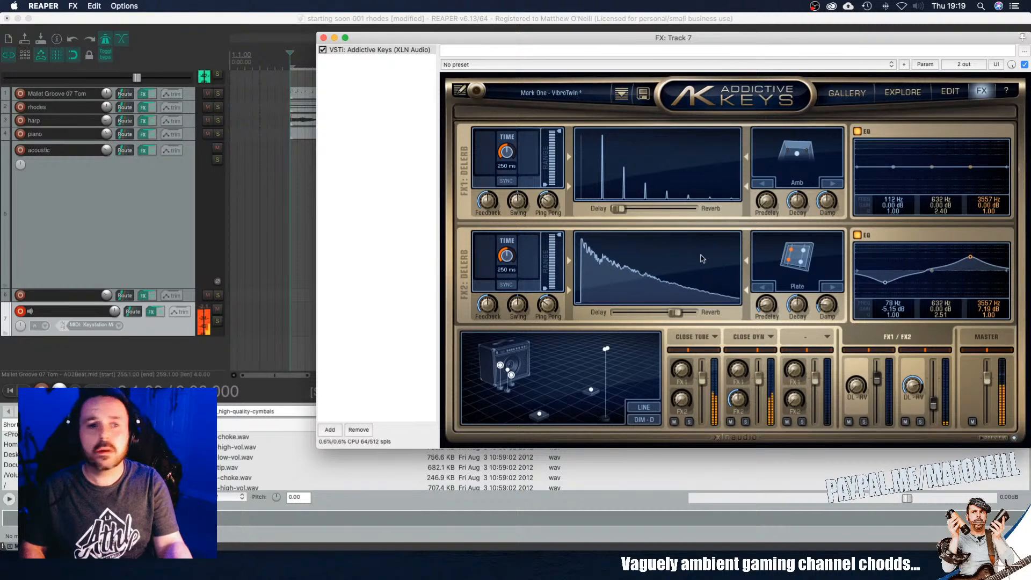
Step: Audition and load the Mark One - Traveller preset in Addictive Keys, closing the instrument and FX windows
double_click(371, 50)
left_click(515, 96)
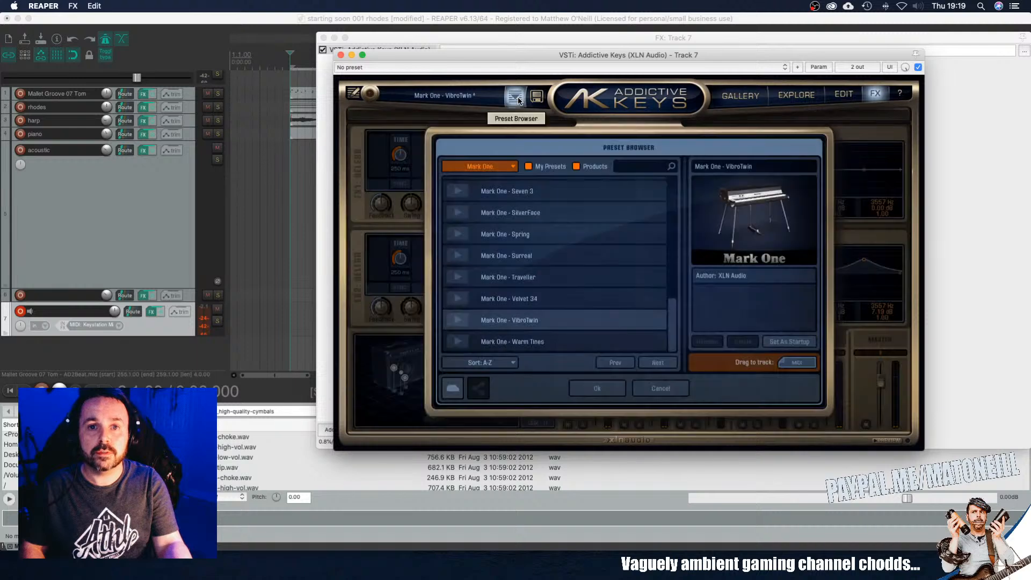
left_click(460, 279)
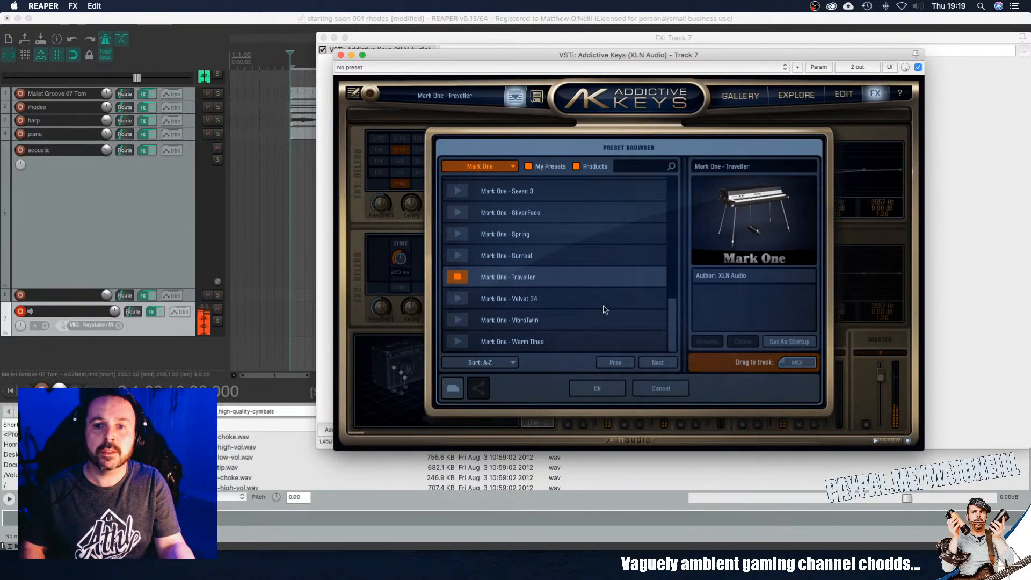
left_click(608, 391)
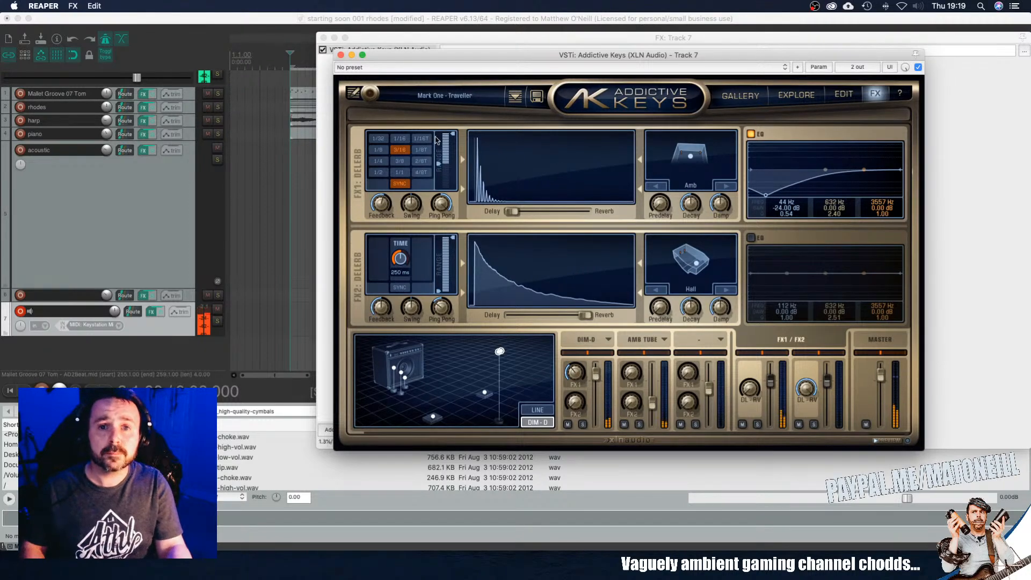
left_click(341, 55)
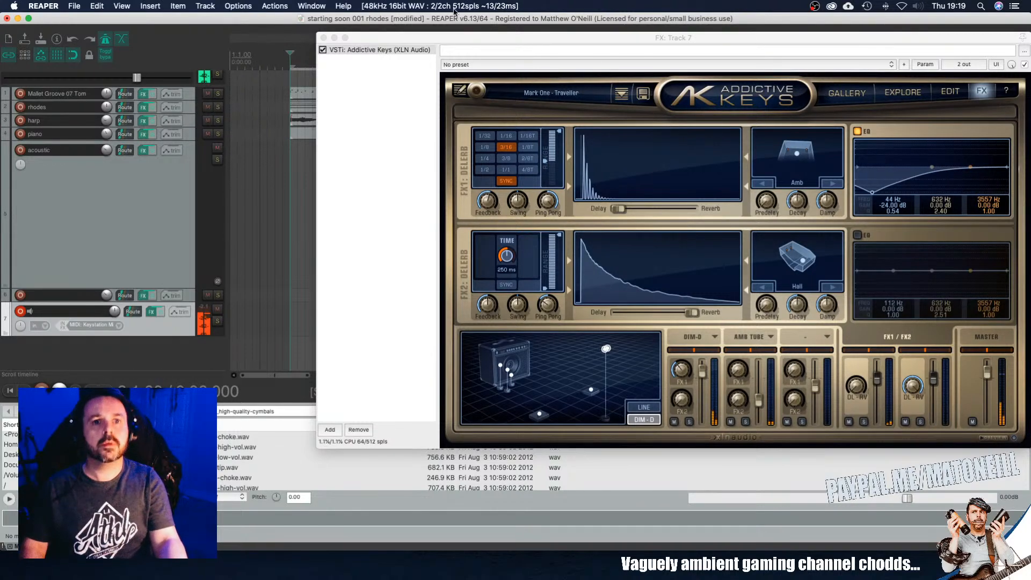
left_click(322, 38)
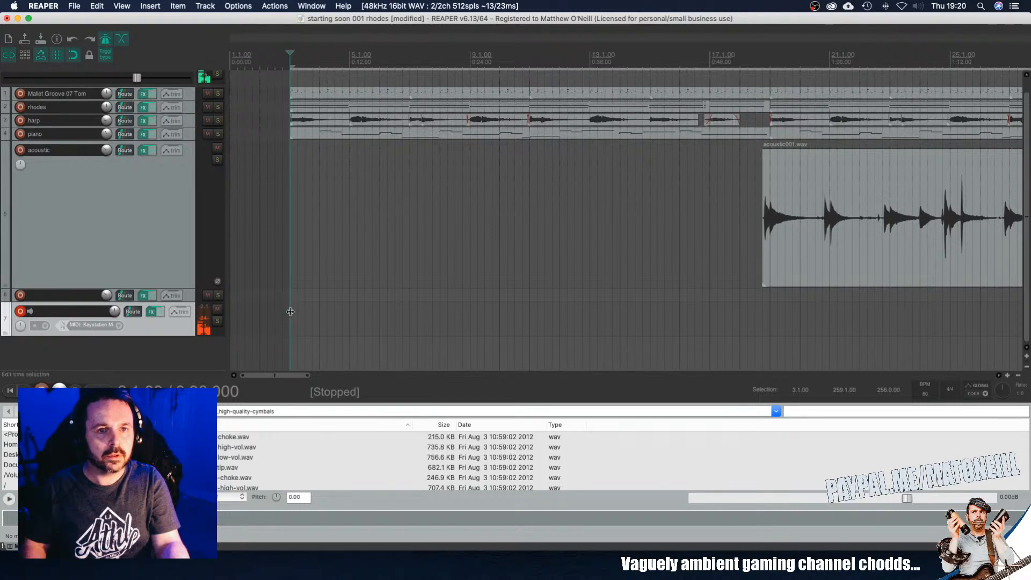
Step: Return to the project start and record a MIDI take on track 7 from bar 1 to about bar 19
scroll(303, 221, "down", 10)
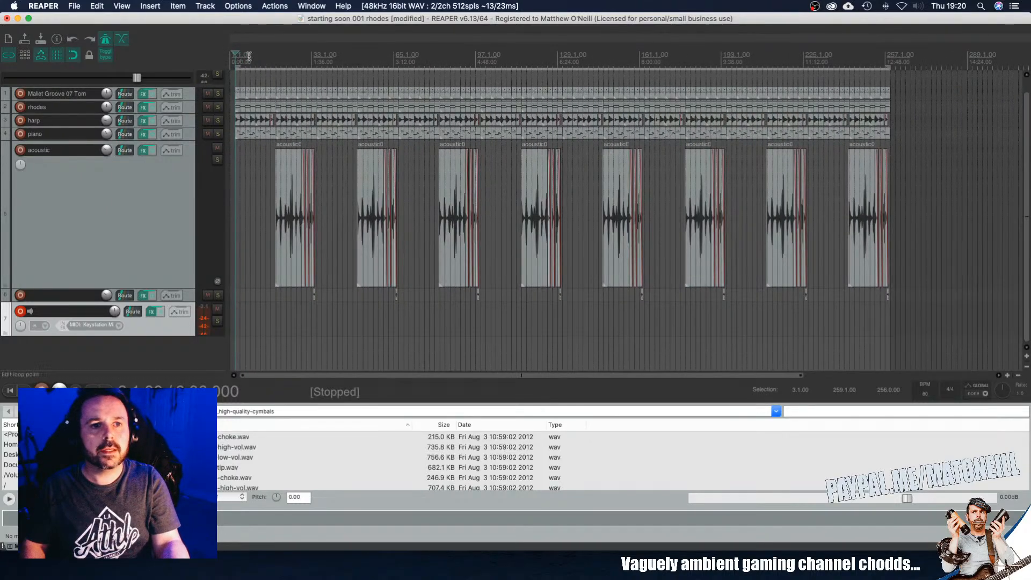
left_click_drag(234, 52, 193, 60)
key("space")
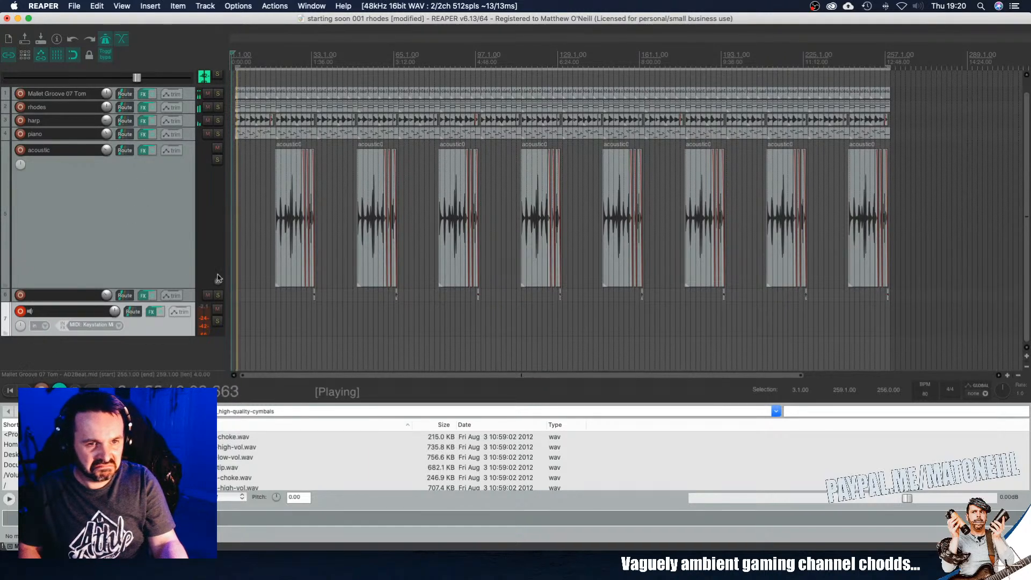
key("space")
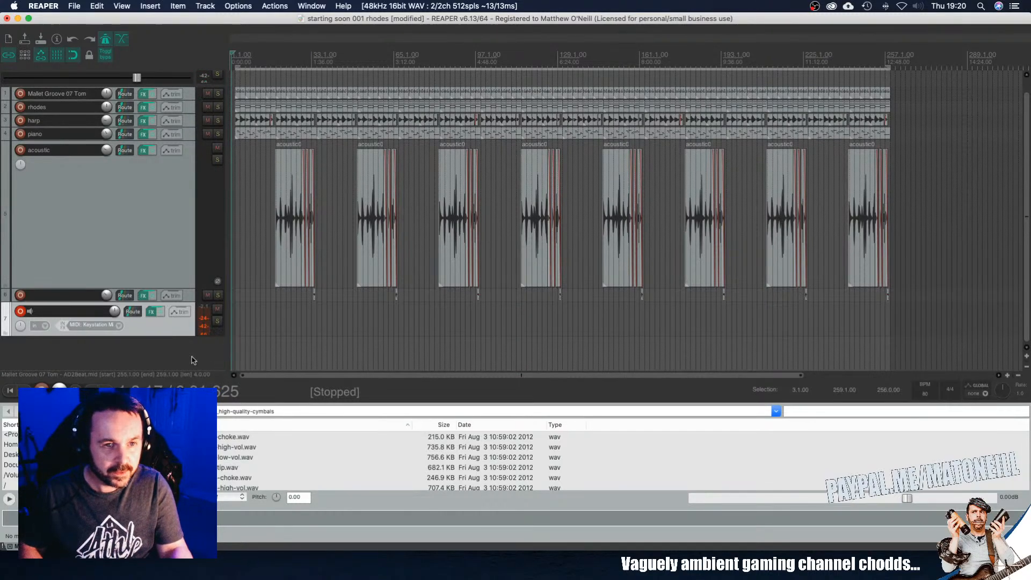
left_click(10, 390)
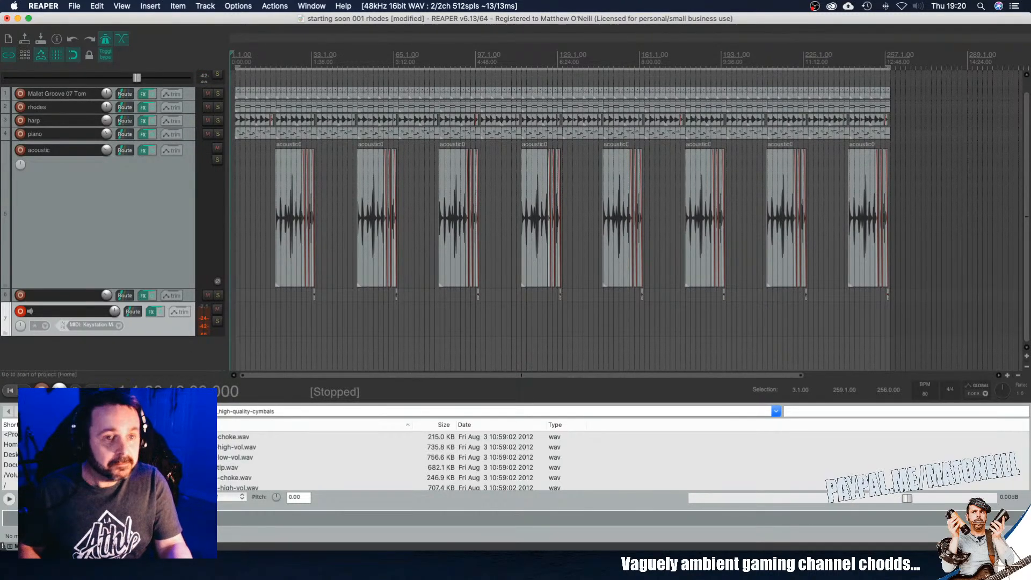
left_click(42, 388)
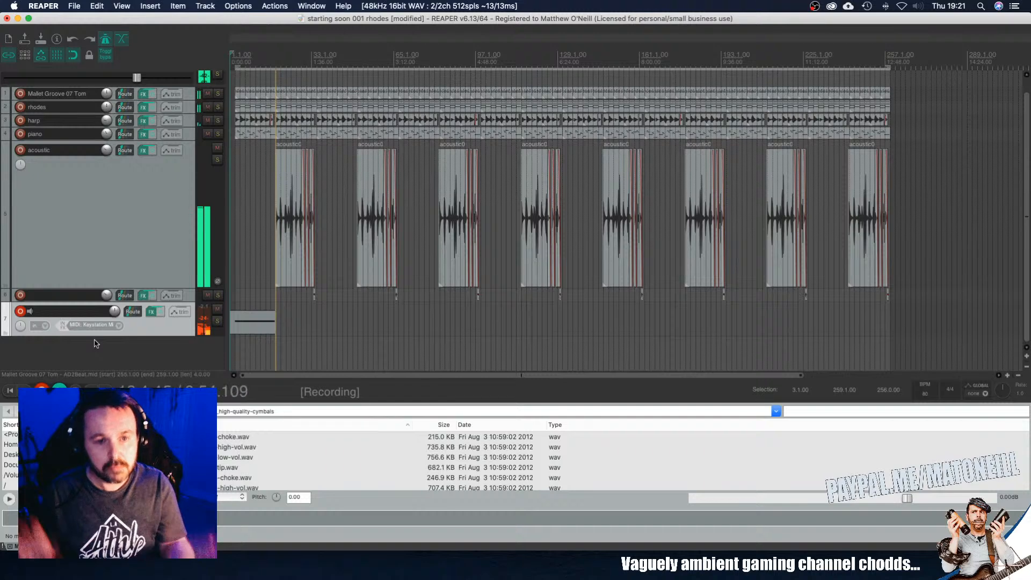
key("space")
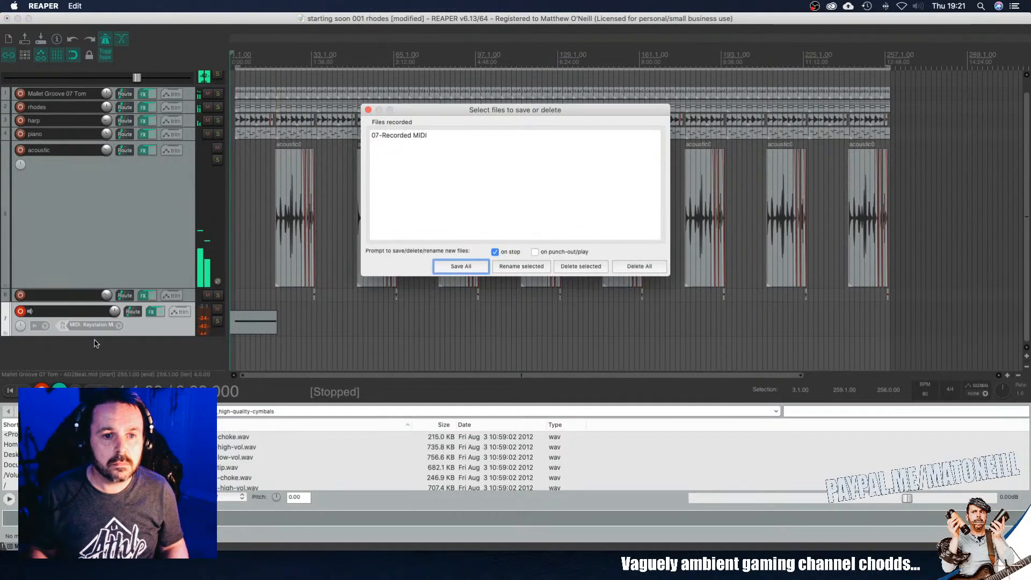
Step: Rename the recorded MIDI take as synthy and save it
double_click(395, 136)
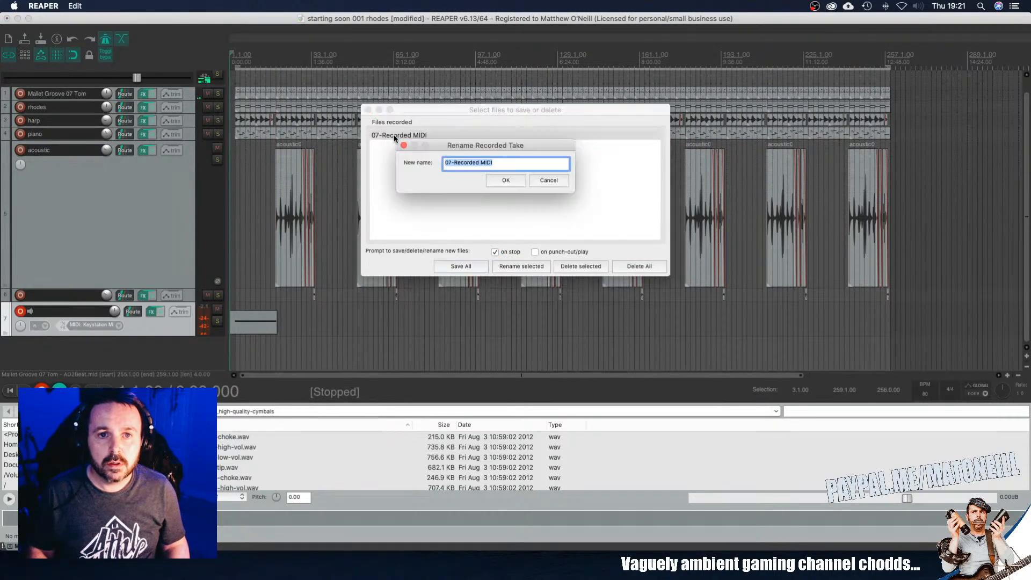
type("syn")
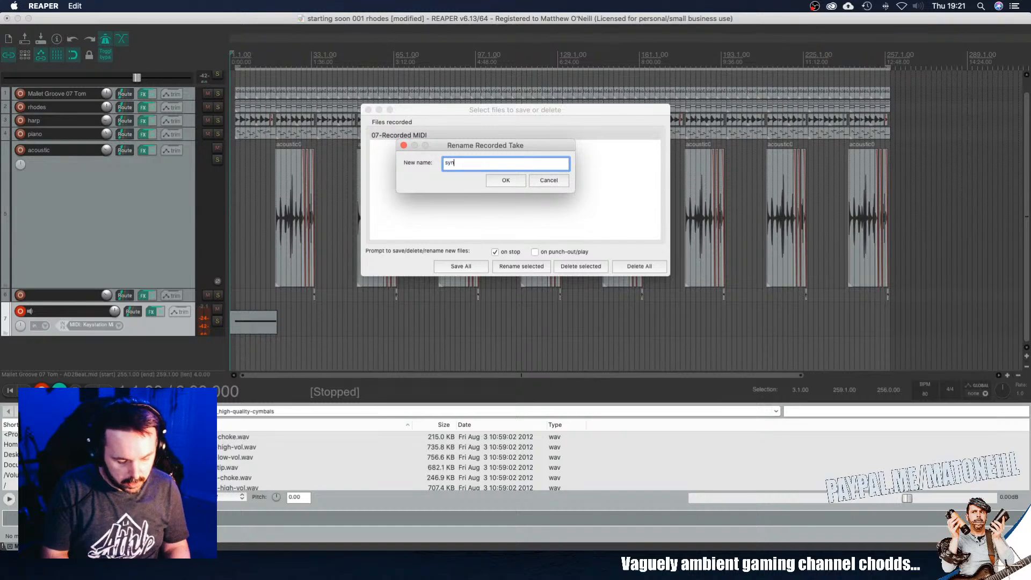
type("thy")
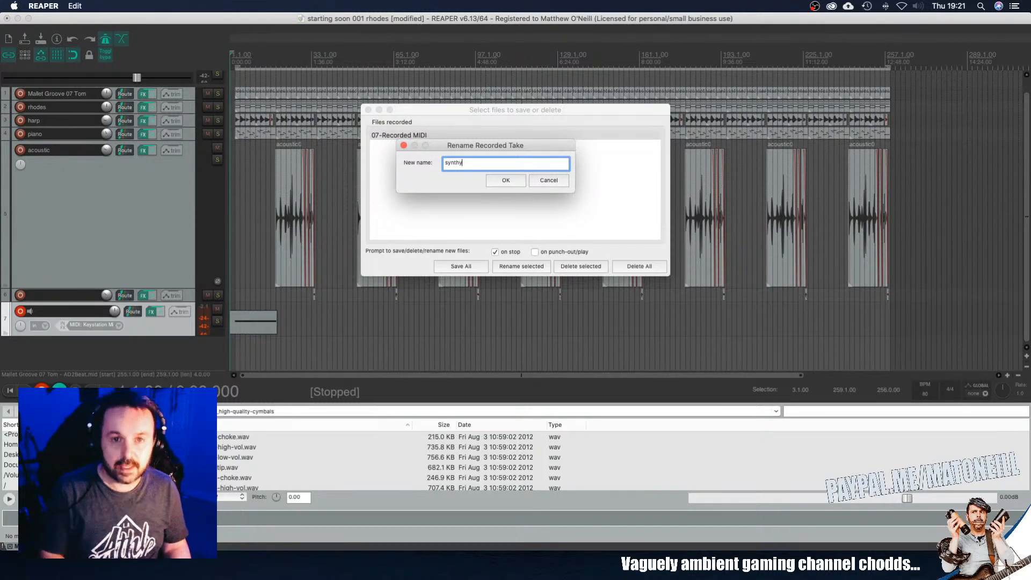
left_click(498, 180)
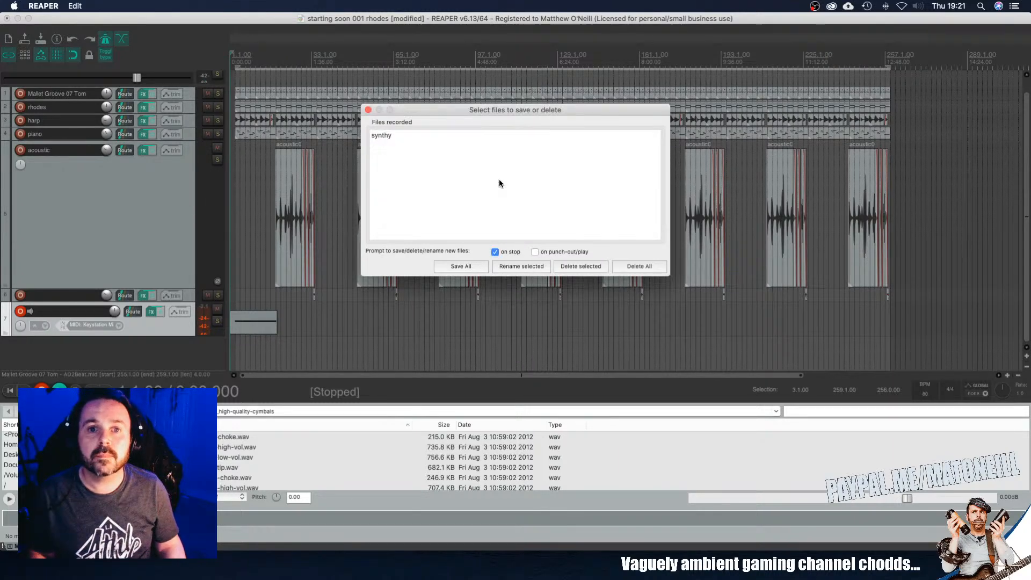
left_click(464, 266)
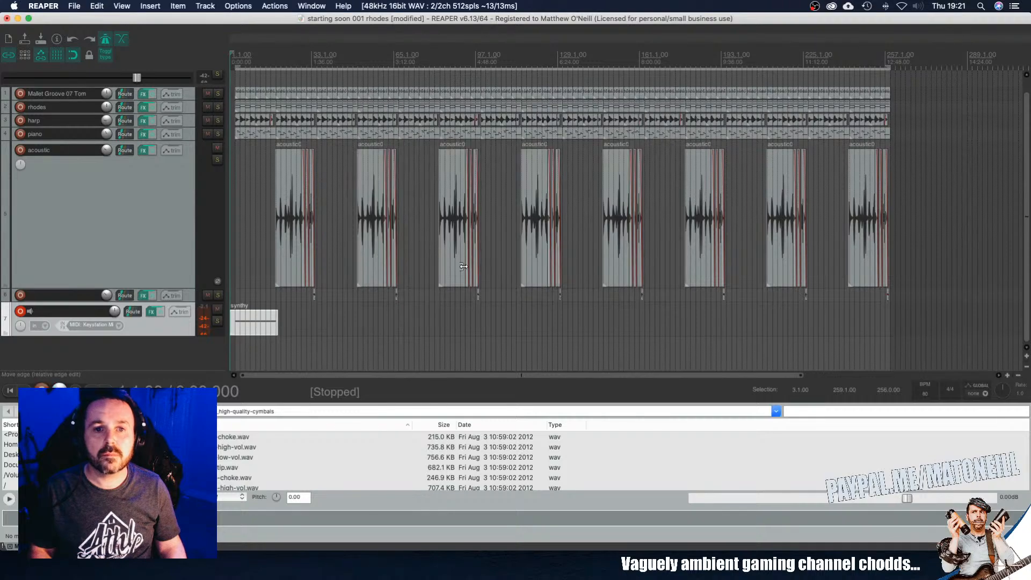
Step: Trim the synthy item on track 7 so it starts at bar 3 and ends at bar 19
scroll(235, 325, "up", 10)
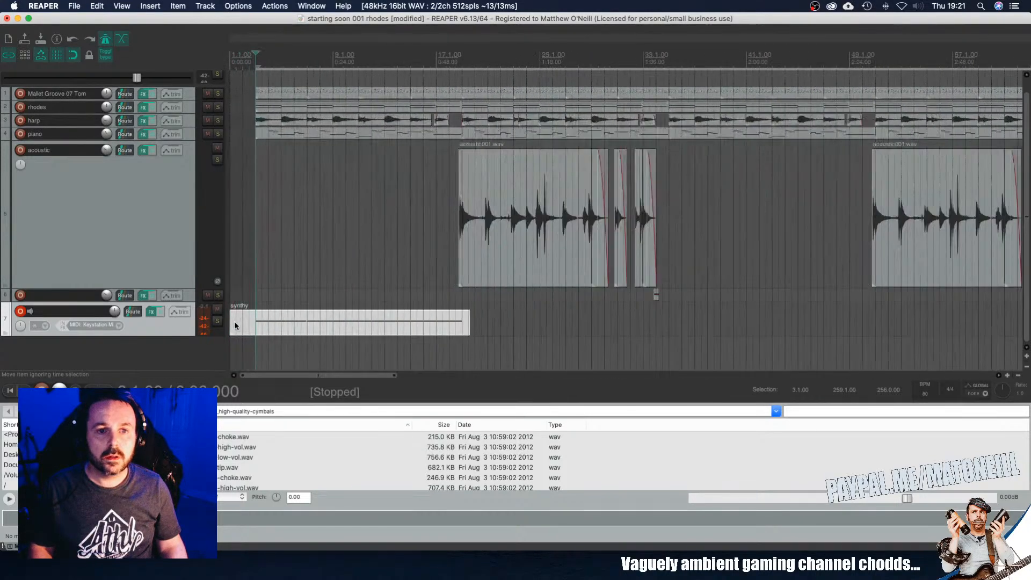
left_click_drag(231, 328, 328, 328)
scroll(424, 333, "right", 3)
scroll(423, 334, "right", 10)
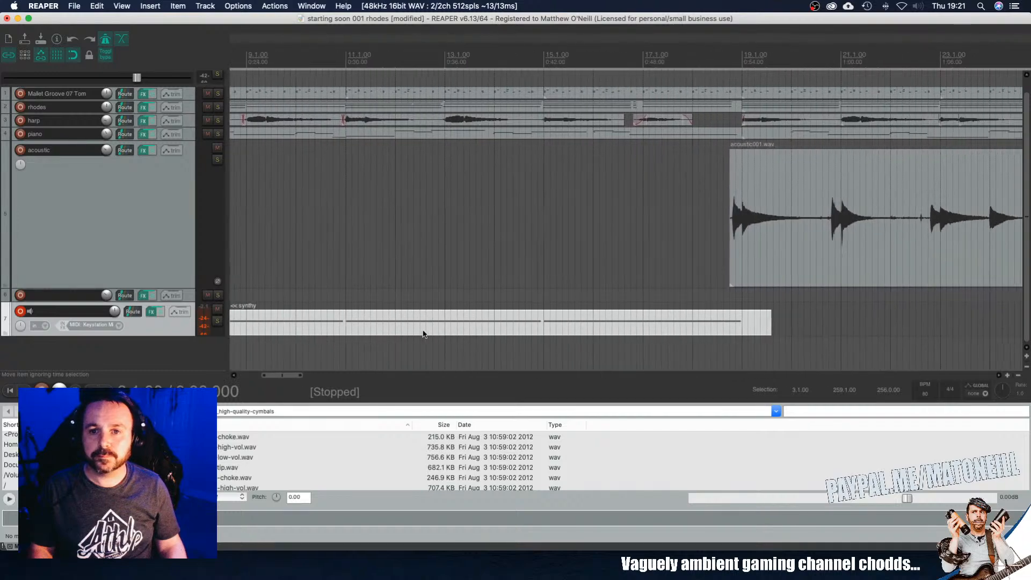
left_click_drag(568, 329, 539, 328)
left_click(418, 324)
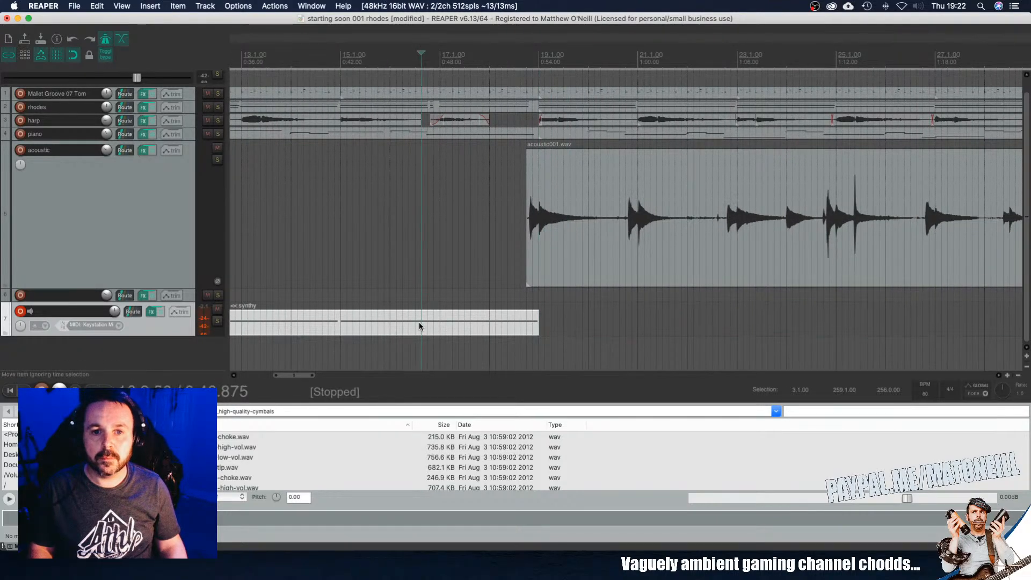
Step: Duplicate the synthy item end to end along track 7 until the copies reach bar 259, the end of the arrangement
scroll(419, 325, "down", 10)
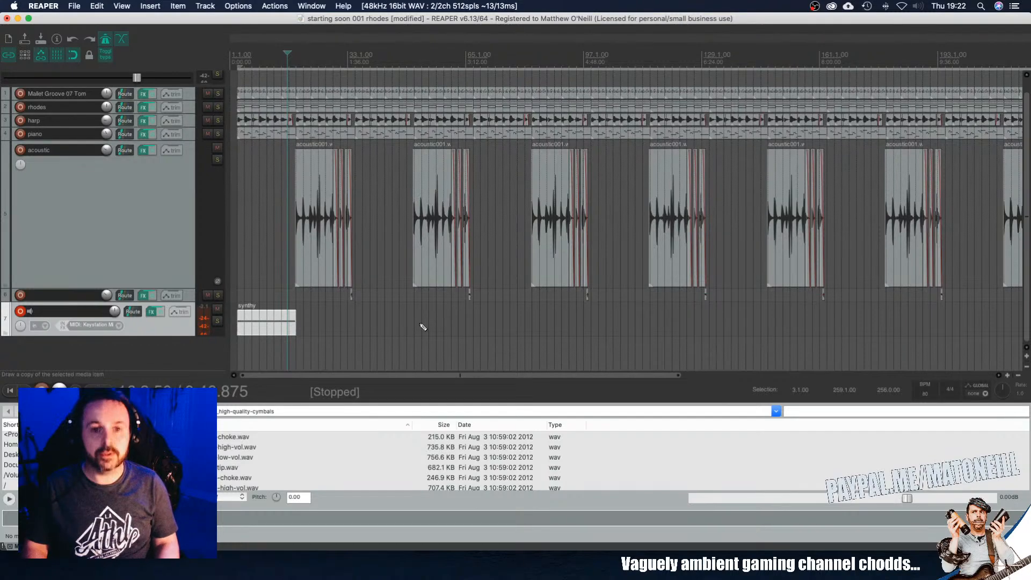
key("super+d")
key("super+d")
key("super+d")
key("super+d")
key("super+d")
key("super+d")
key("super+d")
key("super+d")
key("super+d")
key("super+d")
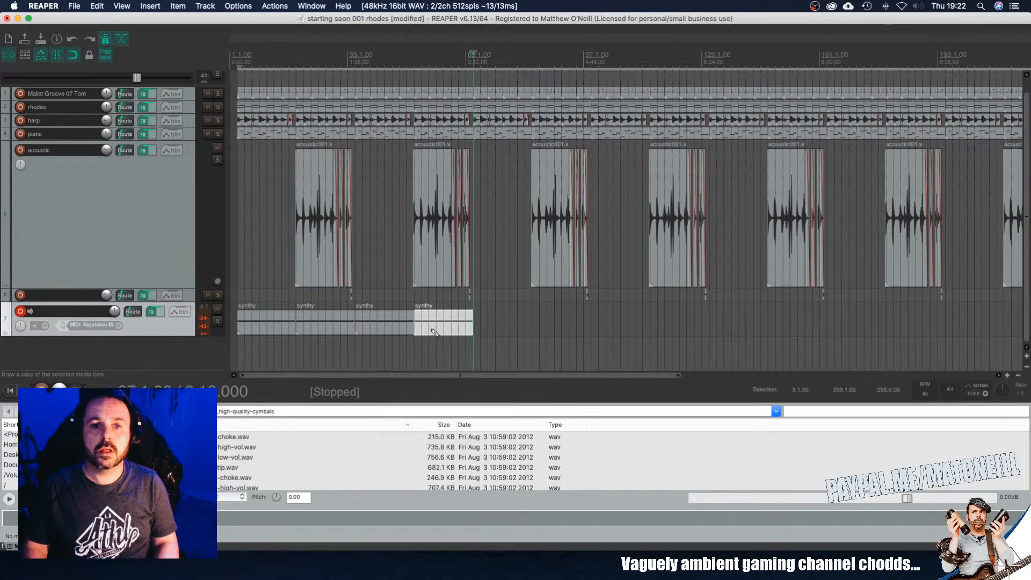
key("super+d")
key("super+d")
key("super+d")
key("super+d")
key("super+d")
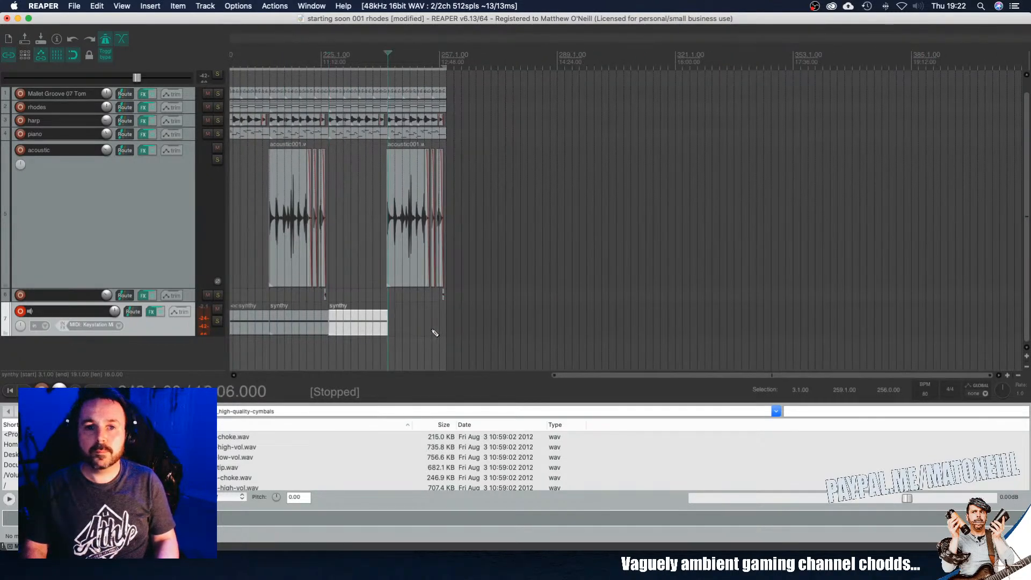
scroll(427, 333, "down", 2)
scroll(319, 344, "down", 3)
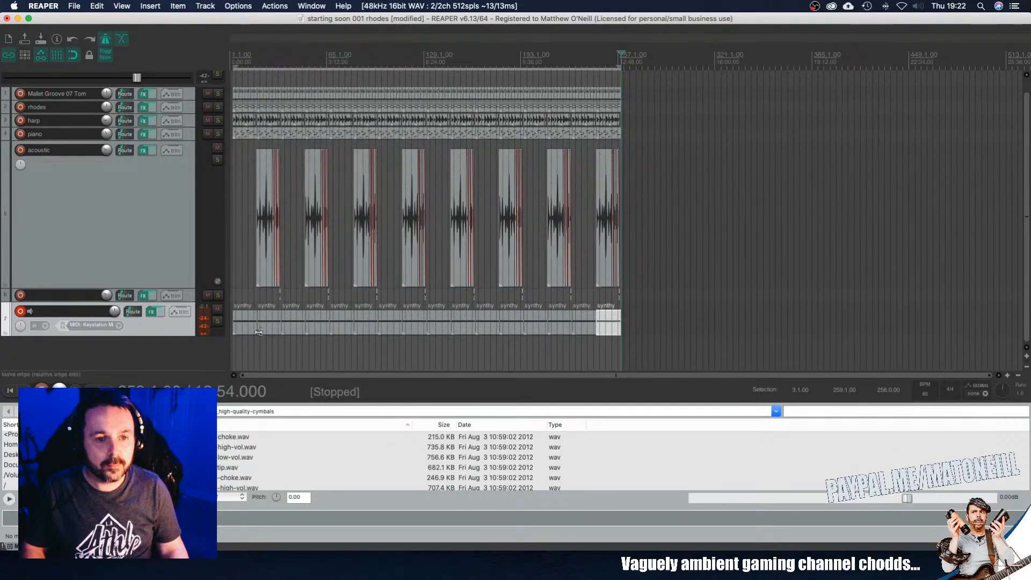
Step: Play the arrangement from the first synthy item and solo track 7
left_click(235, 326)
key("space")
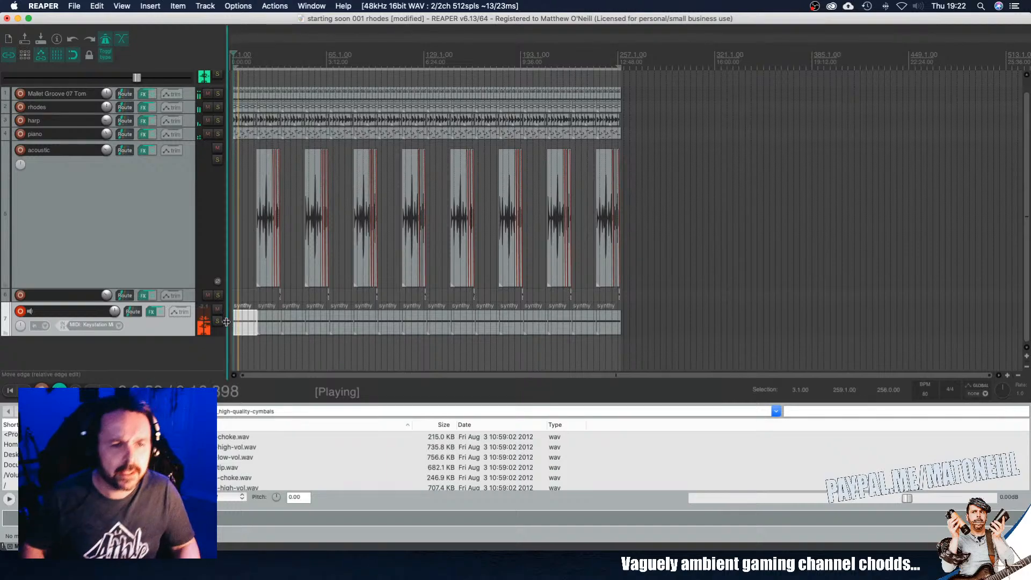
left_click(217, 321)
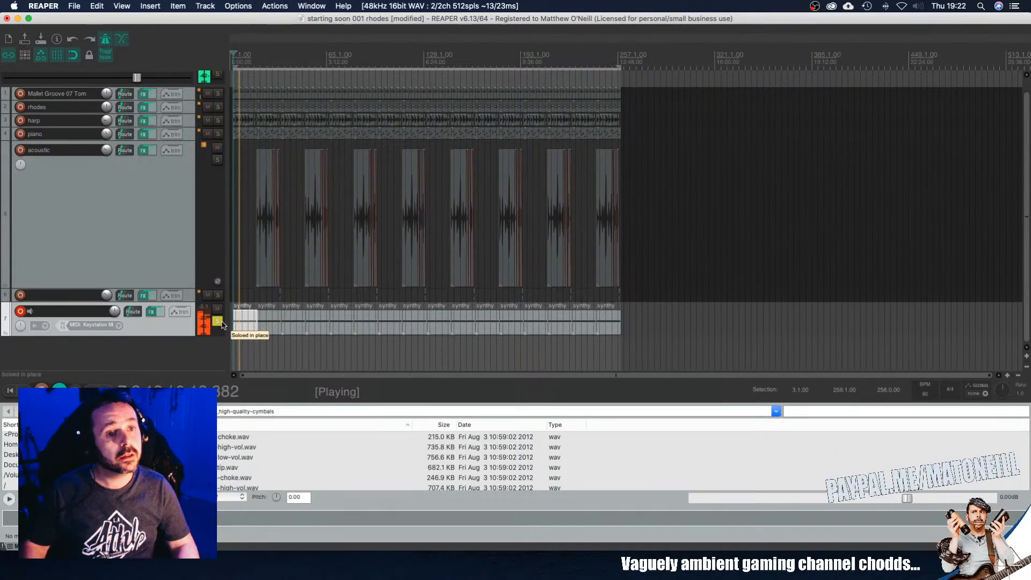
Step: Add the VST3 Pro-Q 3 (FabFilter) equalizer to track 7's FX chain after Addictive Keys
left_click(150, 312)
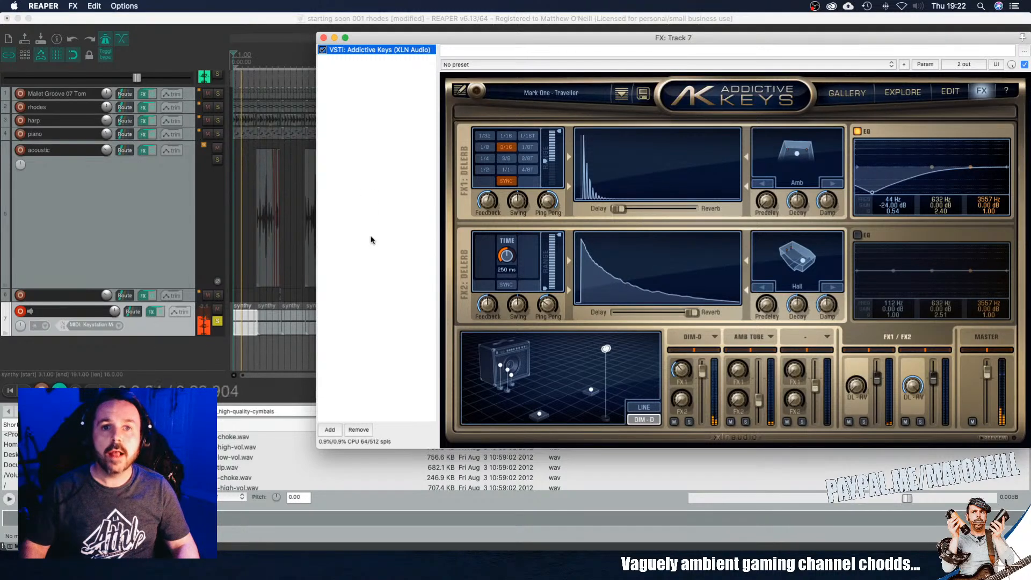
left_click(330, 429)
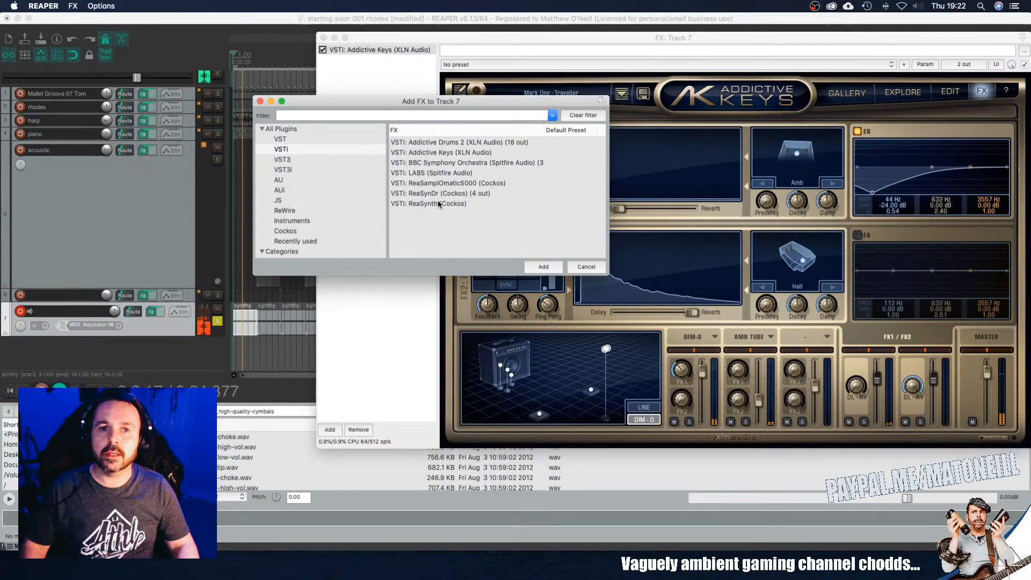
left_click(339, 159)
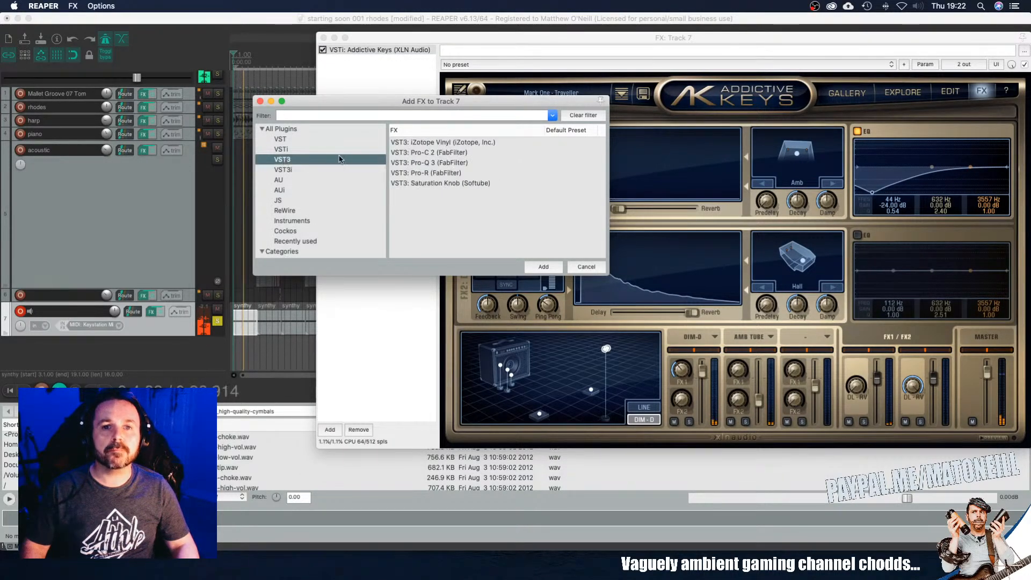
left_click(430, 162)
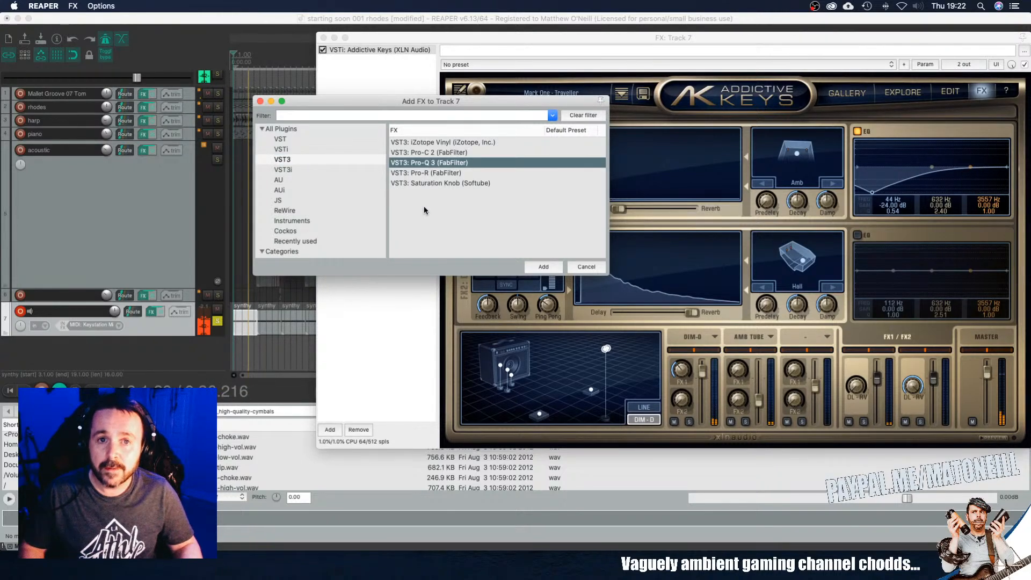
key("Return")
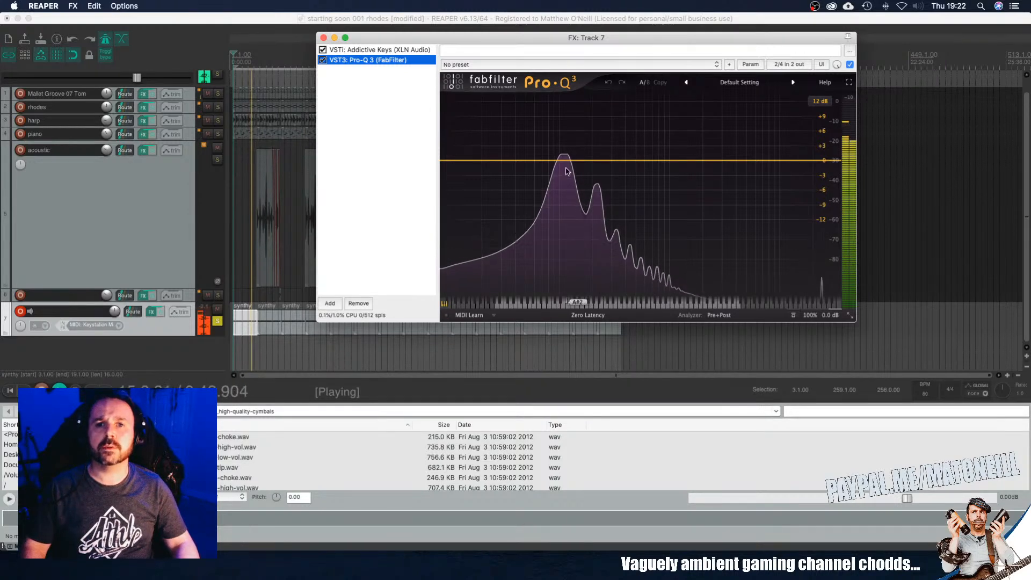
Step: Cut about 6.9 dB with a bell band near 111 Hz and add a midrange bell band boosted about 30 dB
left_click_drag(566, 171, 564, 202)
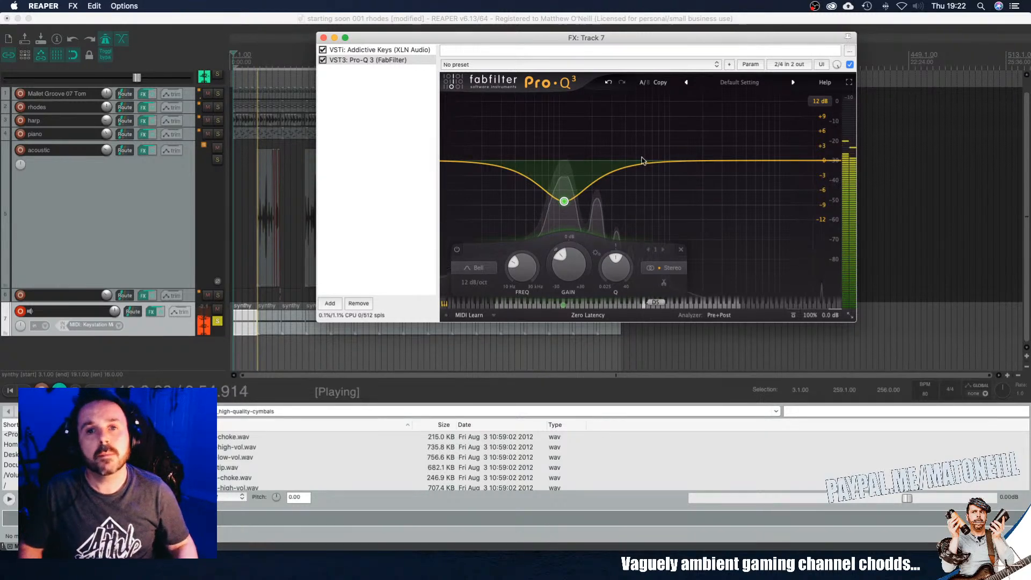
mouse_move(563, 202)
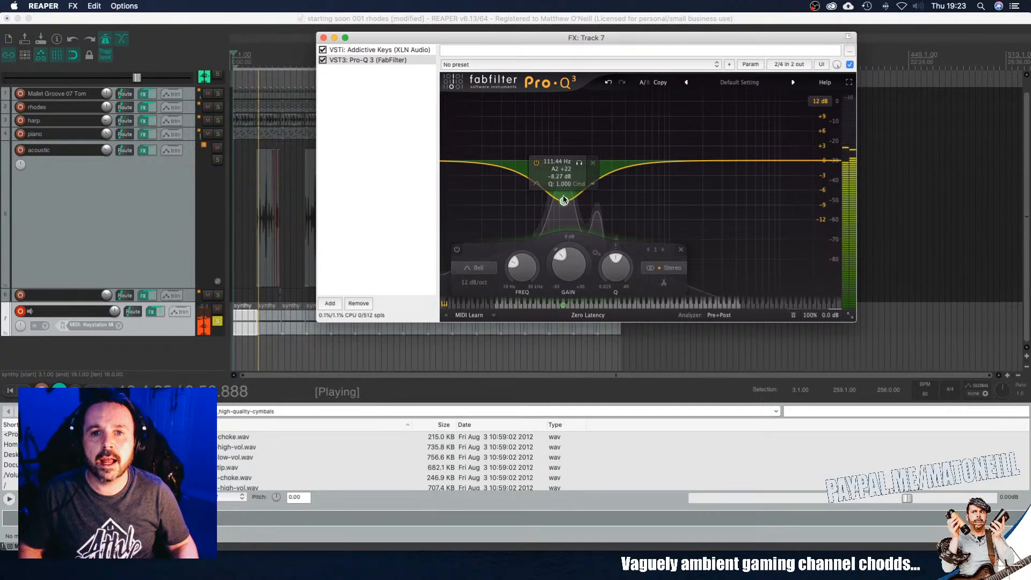
left_click_drag(564, 196, 564, 195)
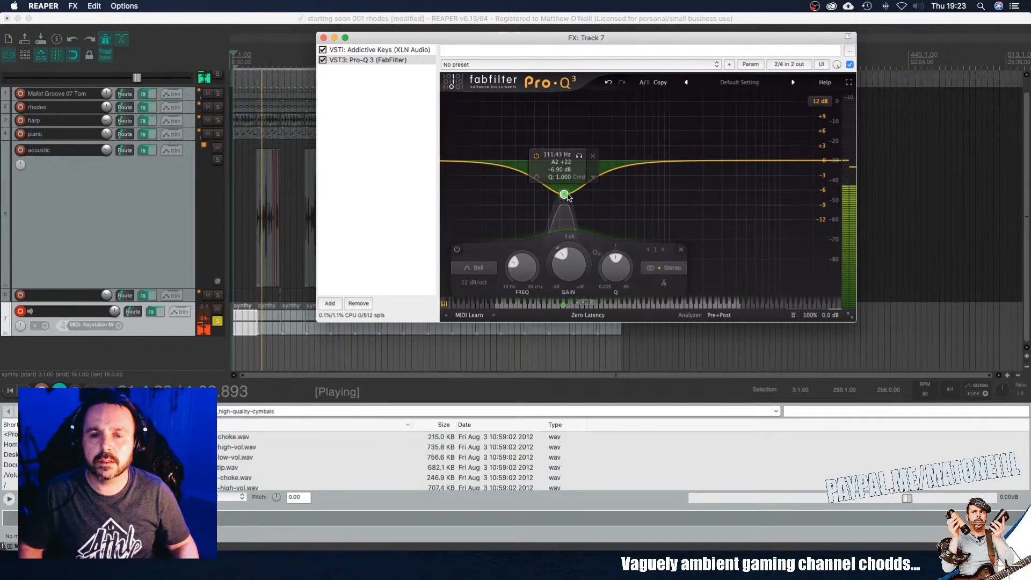
left_click_drag(665, 161, 767, 129)
left_click_drag(758, 84, 653, 68)
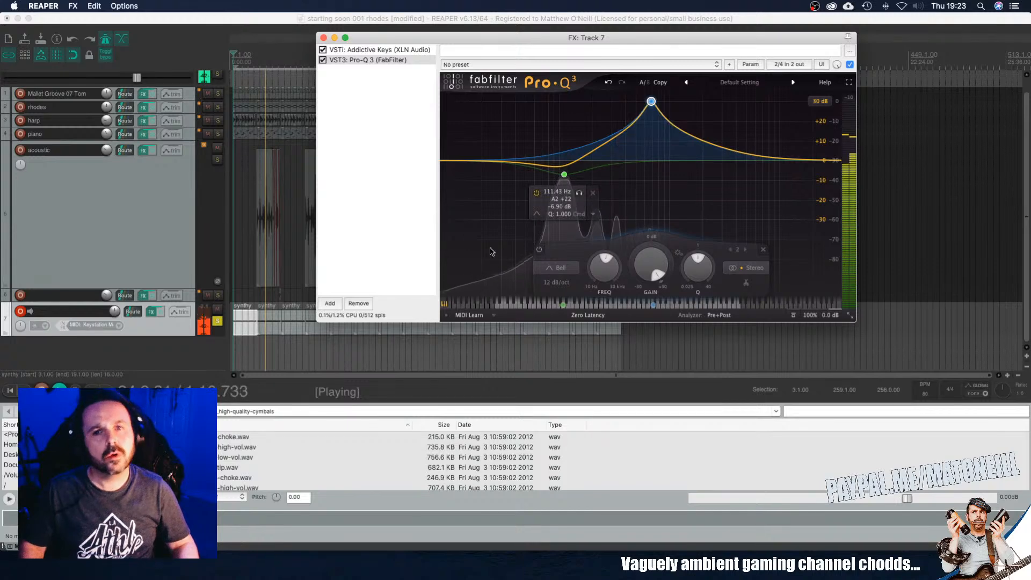
Step: Add a 12 dB/oct low cut with its cutoff just below the boosted peak, and close the FX window
double_click(448, 160)
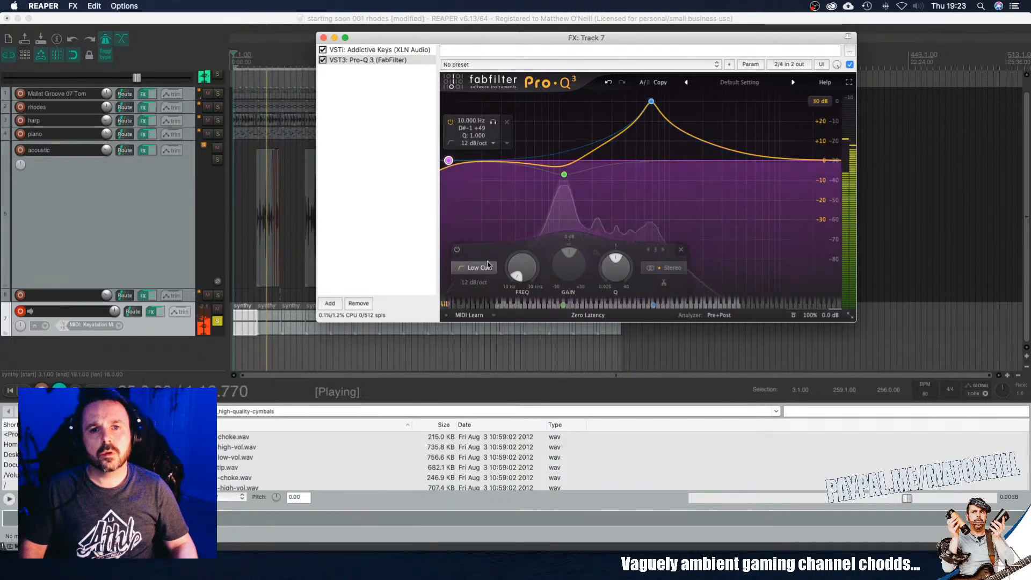
left_click_drag(512, 268, 521, 209)
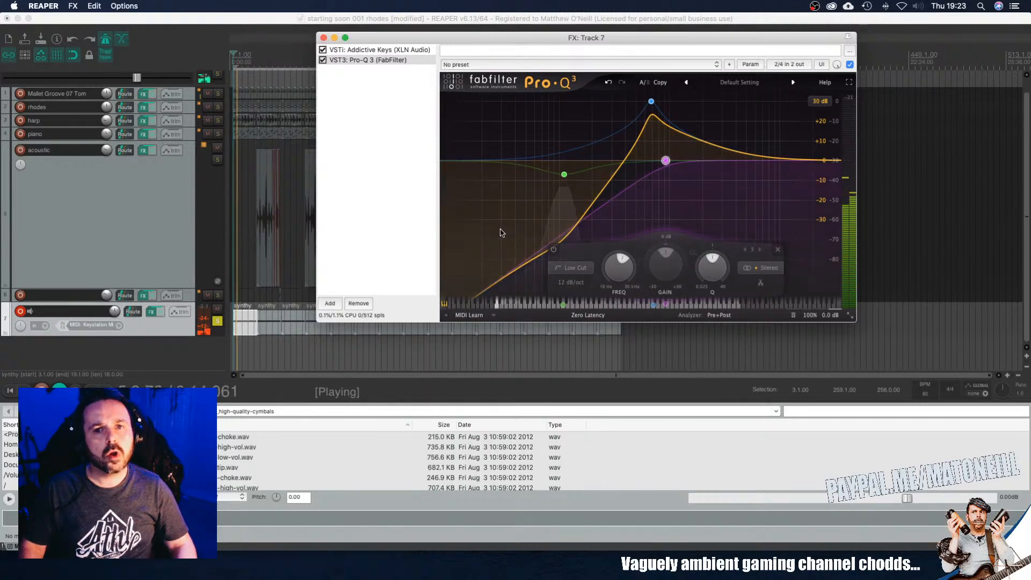
left_click_drag(616, 272, 615, 297)
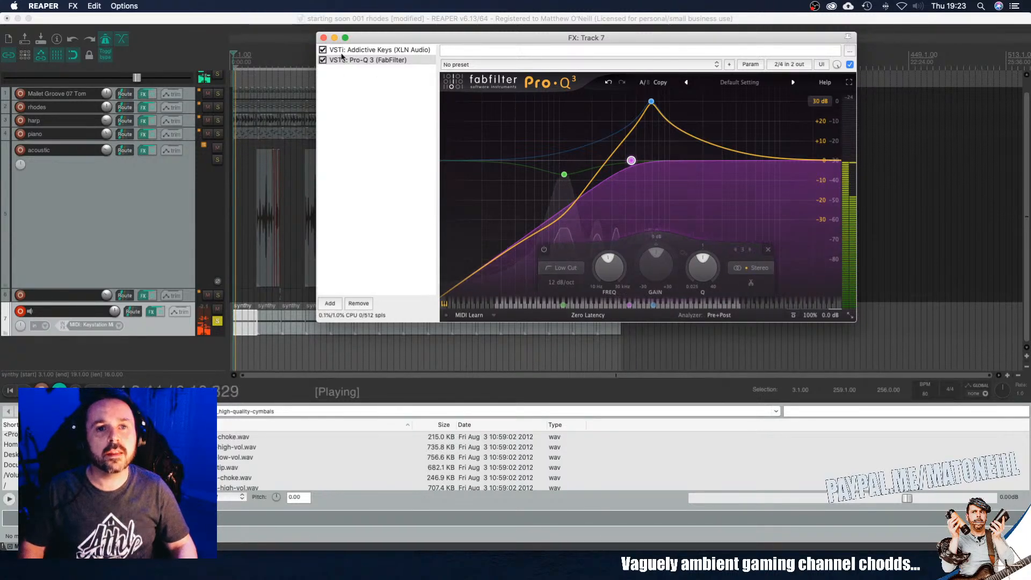
left_click(323, 38)
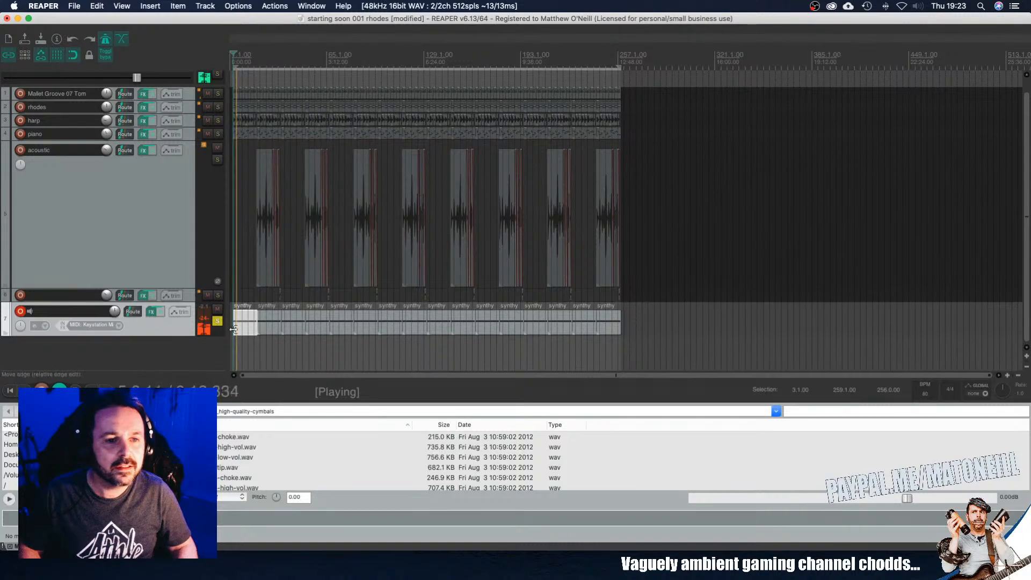
Step: Unsolo track 7, play the full mix and set the track's volume to +7.33 dB
key("space")
left_click(217, 321)
key("space")
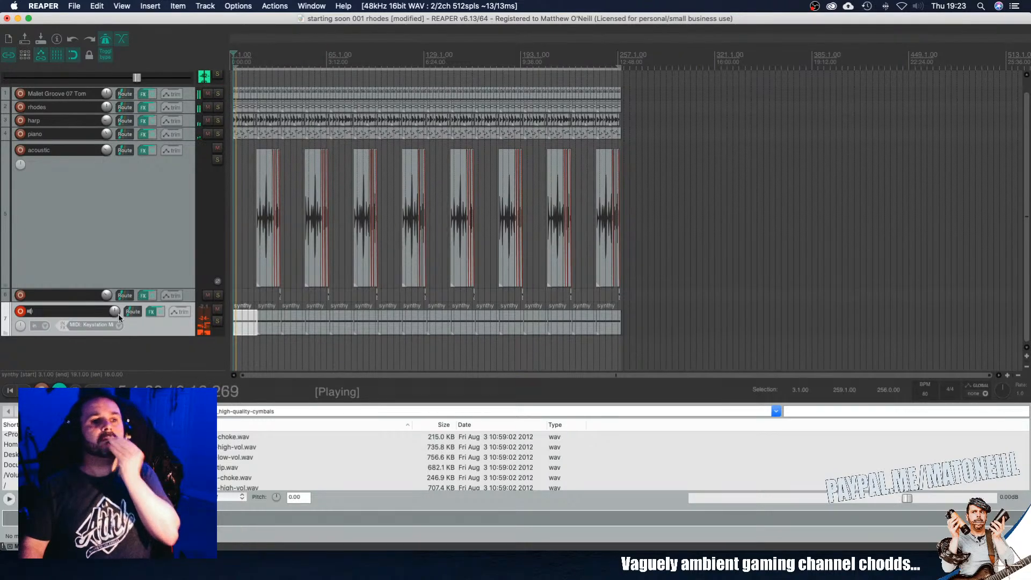
left_click_drag(115, 311, 115, 296)
mouse_move(113, 311)
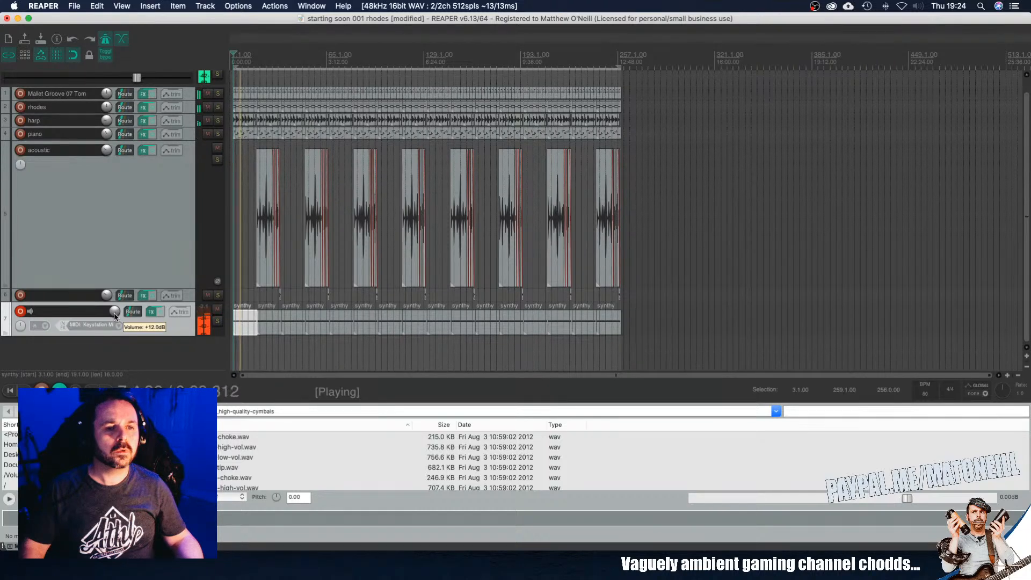
left_click_drag(115, 316, 115, 330)
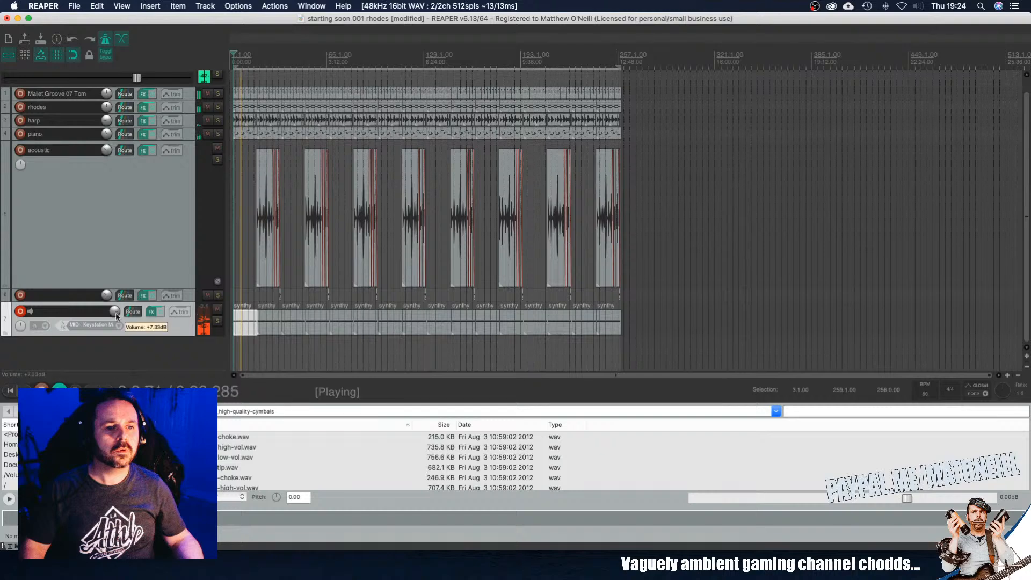
Step: Solo track 7 and search the VST plugins available for its FX chain for wah
left_click(217, 321)
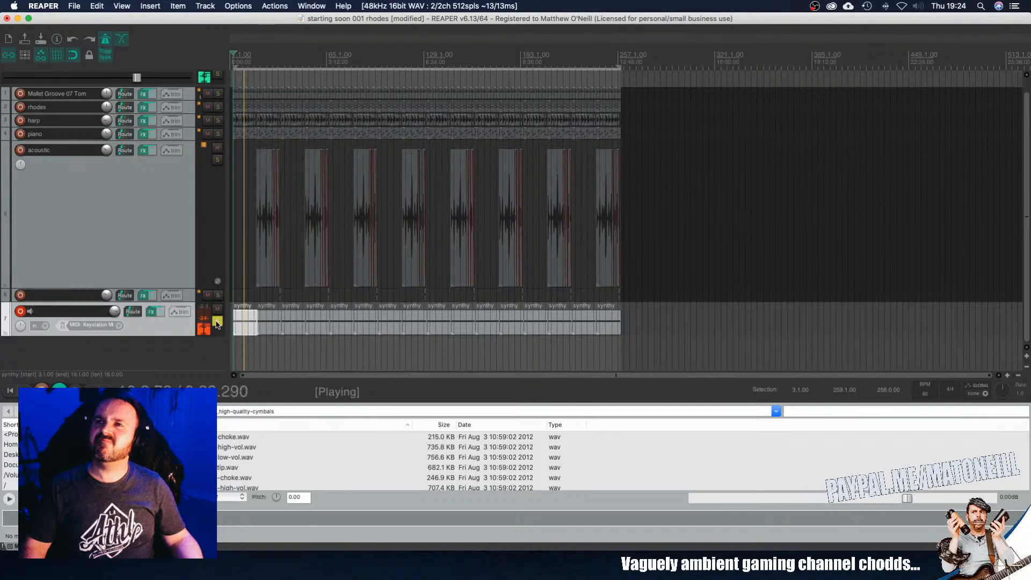
left_click(150, 311)
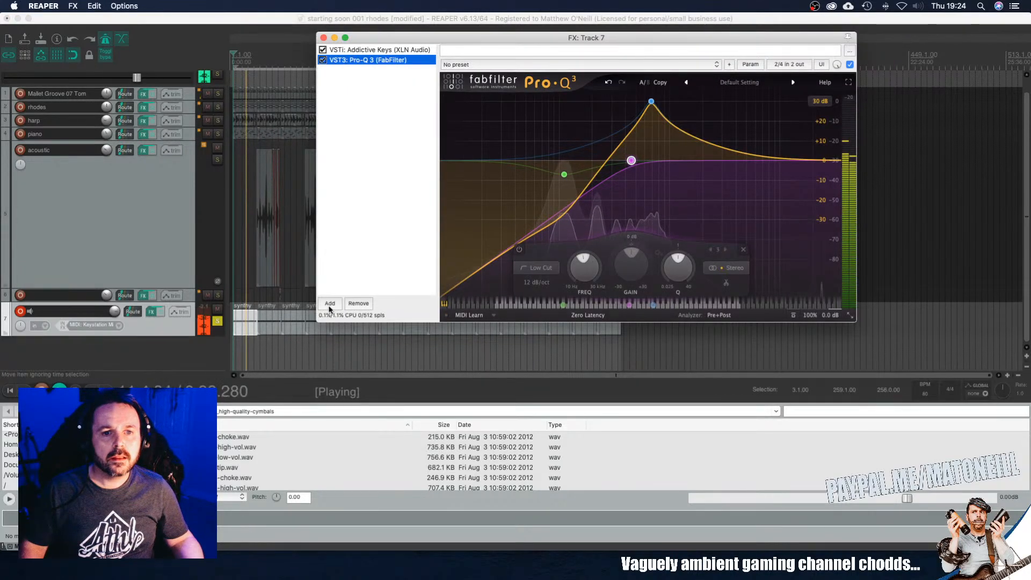
left_click(329, 304)
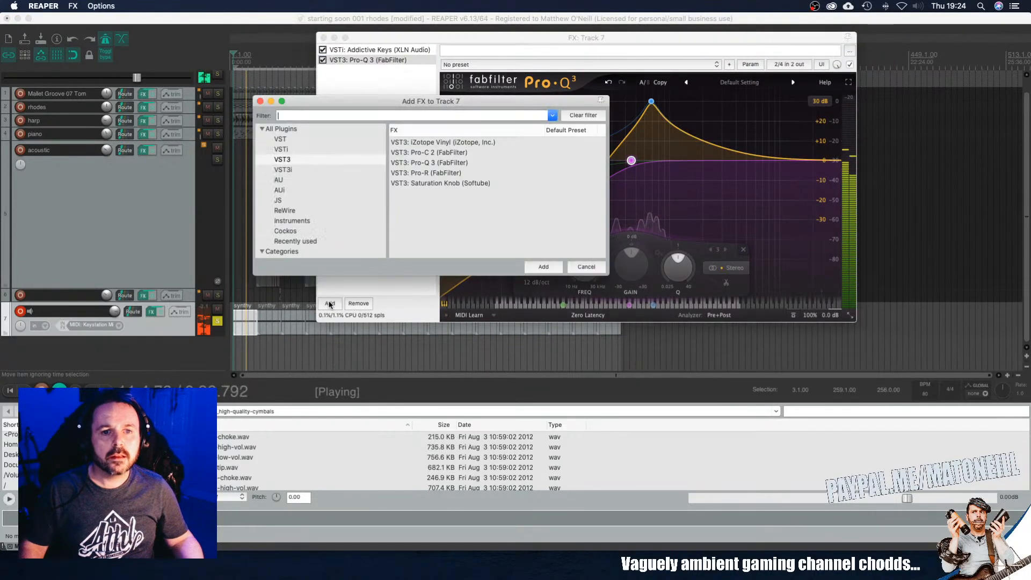
left_click(281, 139)
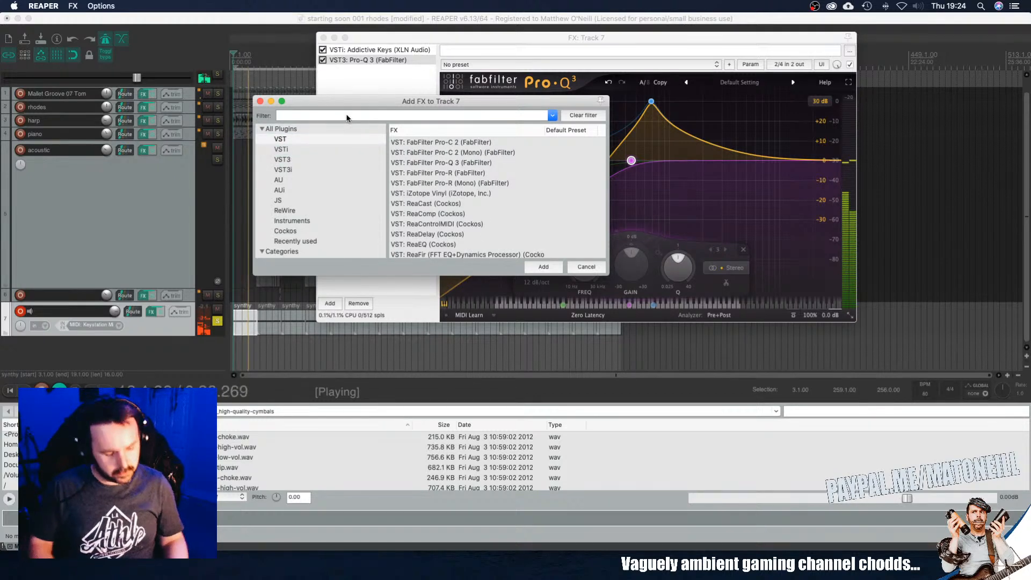
left_click(347, 116)
type("wah")
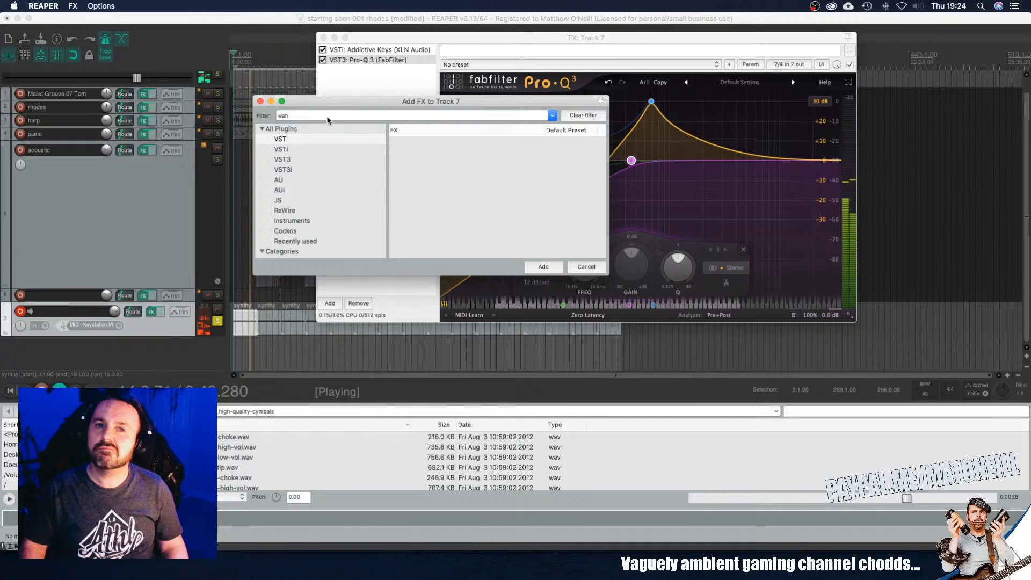
Step: Search the plugin browser for flange, checking the VSTi and VST groups
double_click(306, 117)
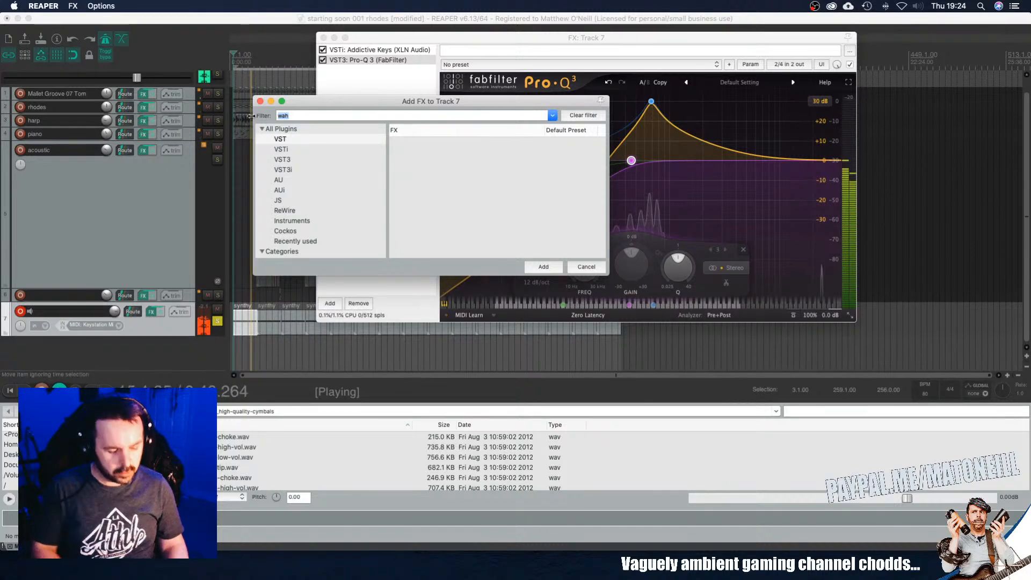
type("fiange")
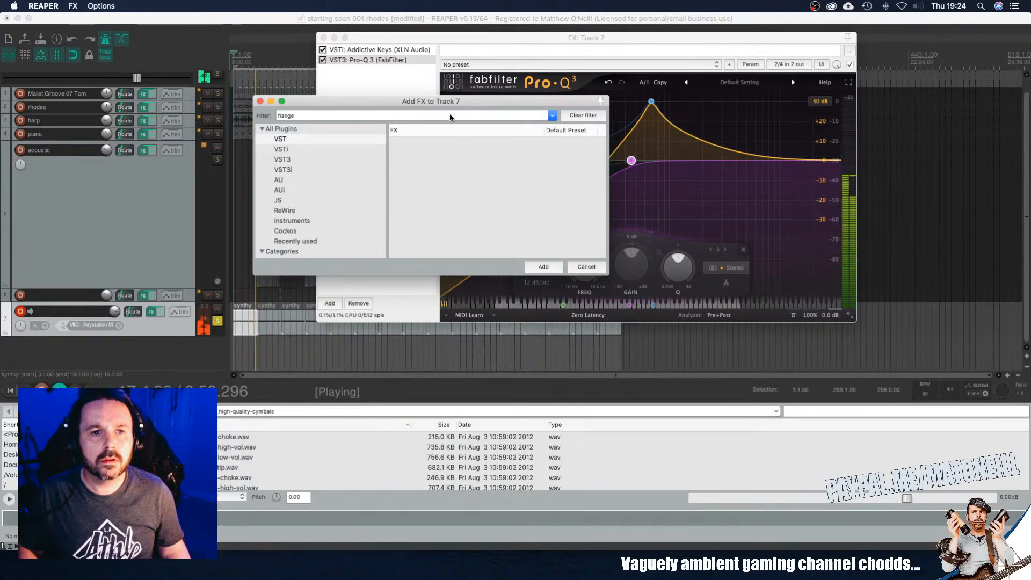
scroll(298, 149, "up", 2)
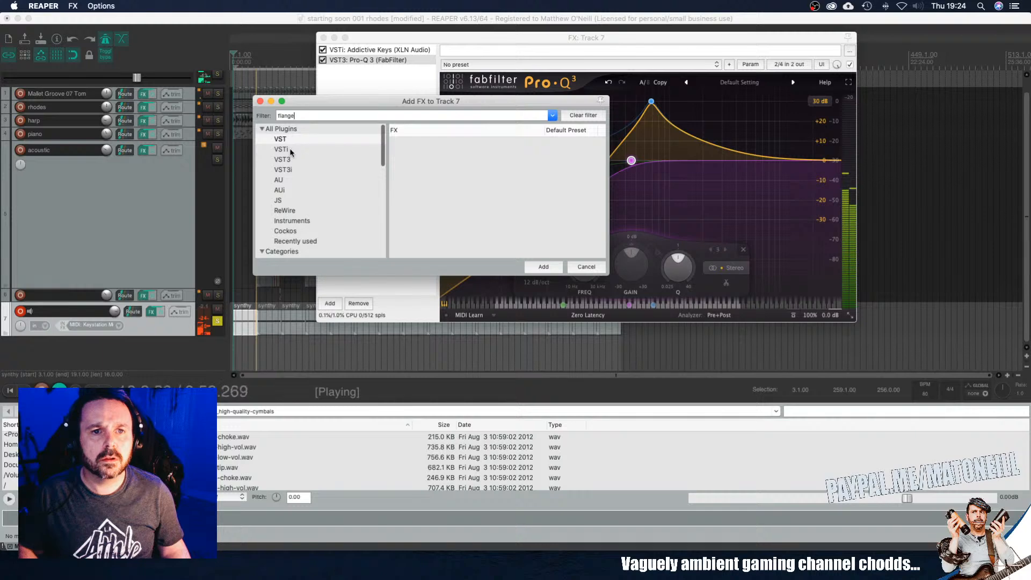
left_click(290, 151)
left_click(285, 140)
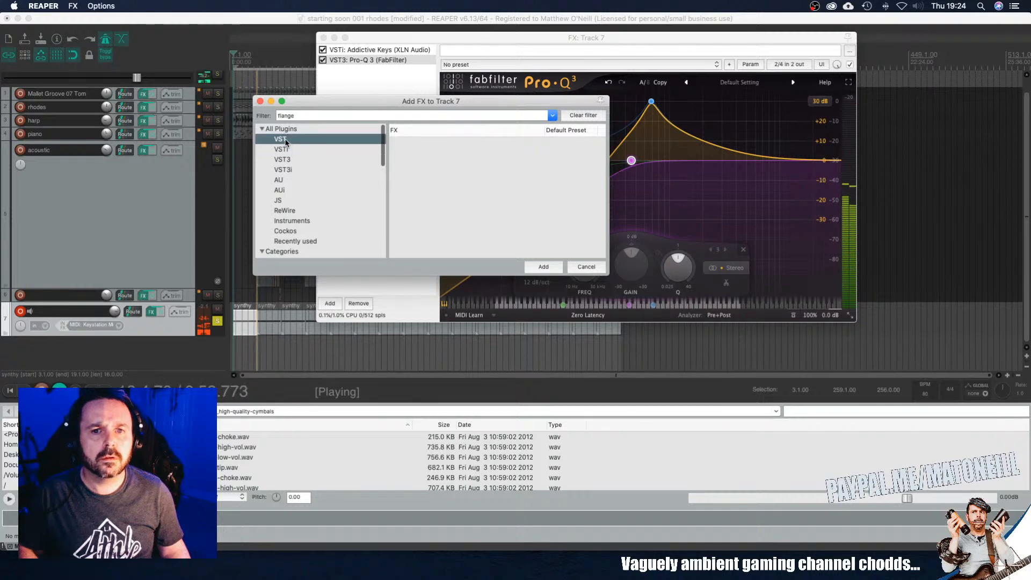
Step: Clear the plugin filter and look through the VST plugins and the Categories group for a suitable effect
left_click(305, 116)
left_click(589, 116)
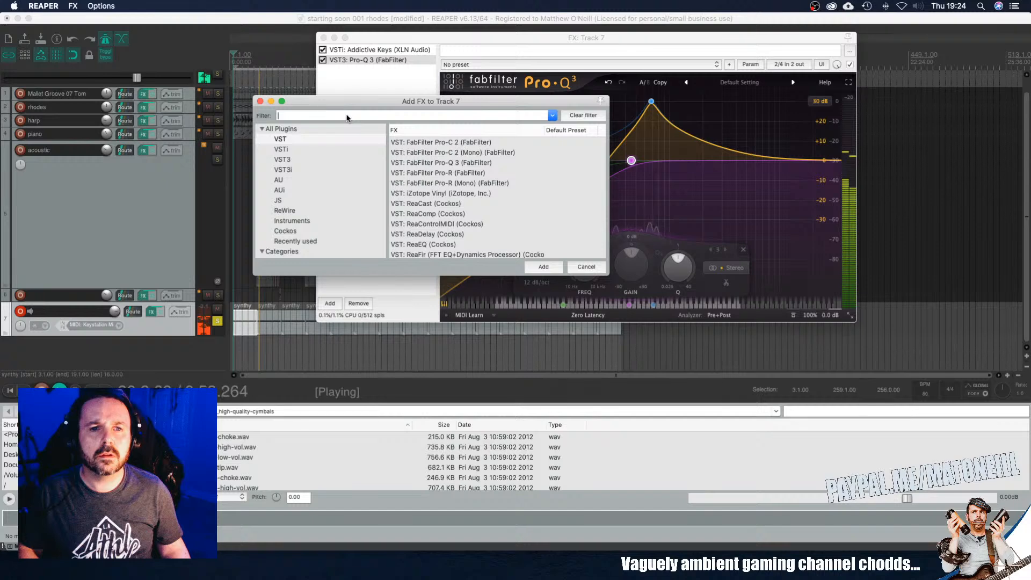
scroll(441, 191, "down", 10)
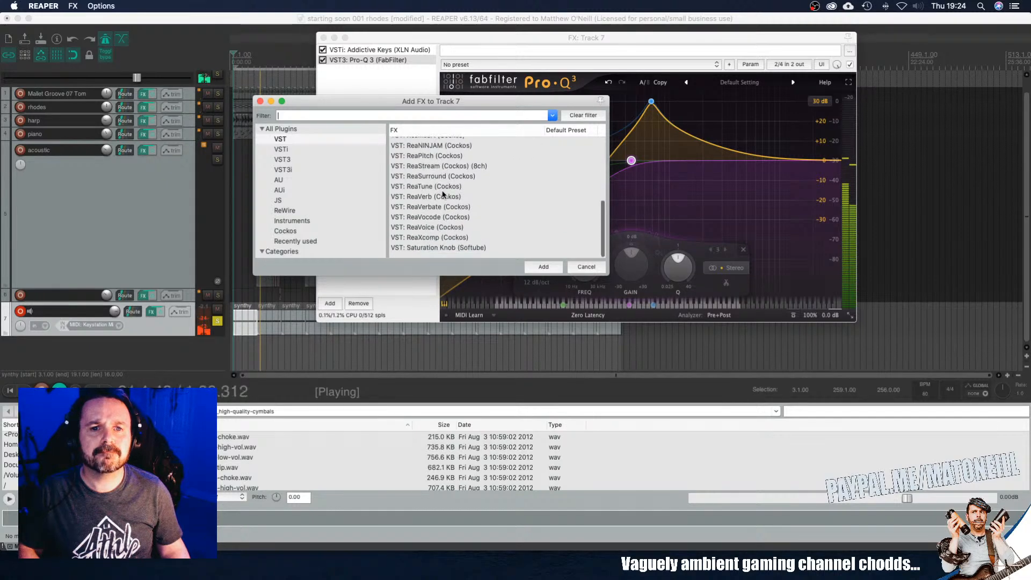
scroll(442, 190, "up", 10)
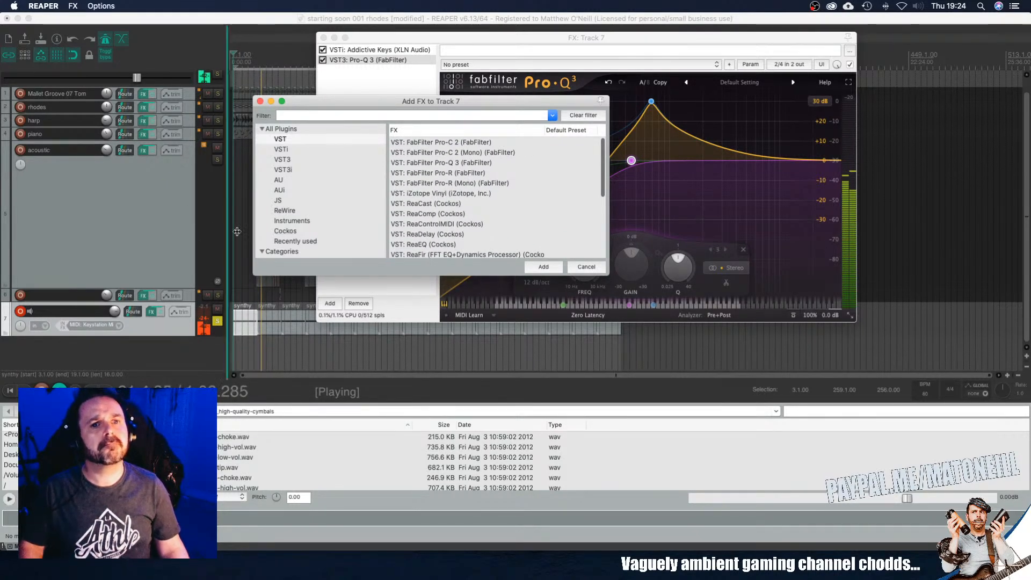
left_click(281, 252)
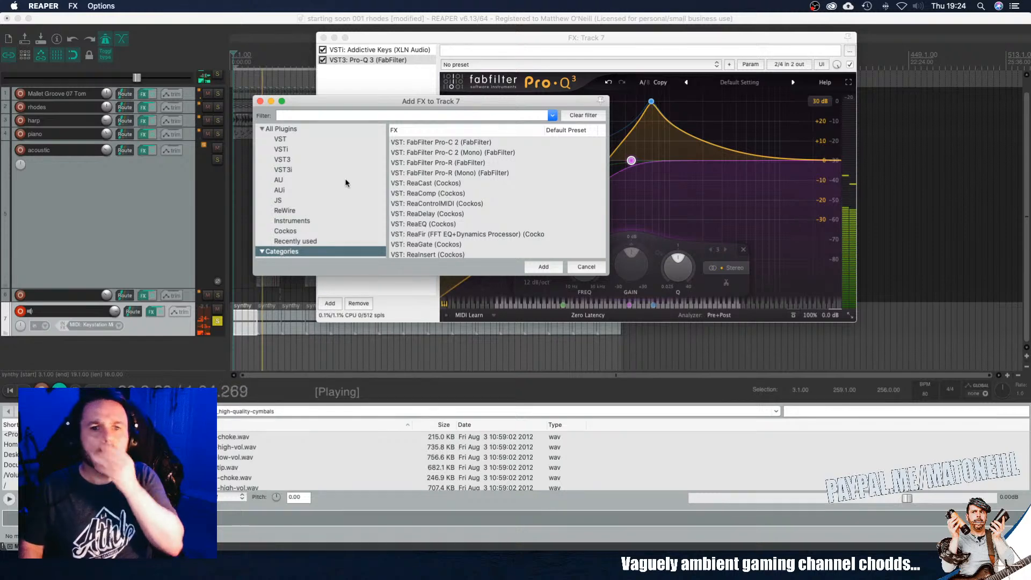
left_click(333, 115)
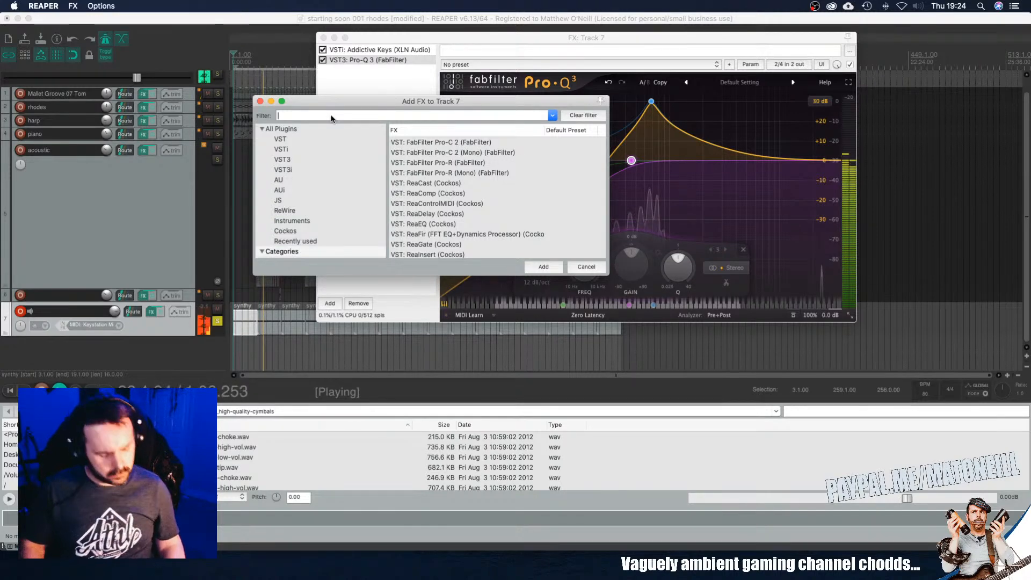
type("fl")
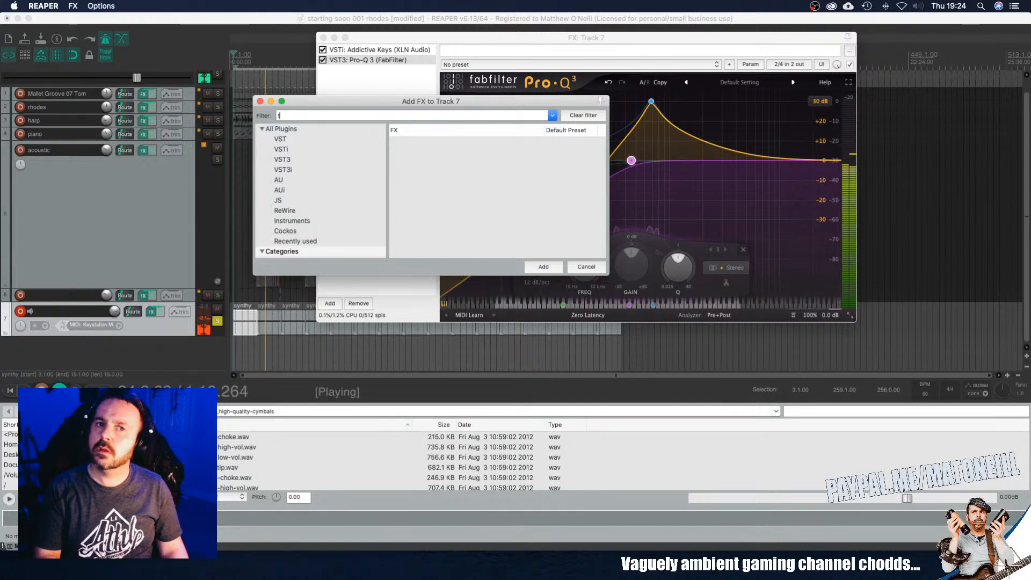
key("BackSpace")
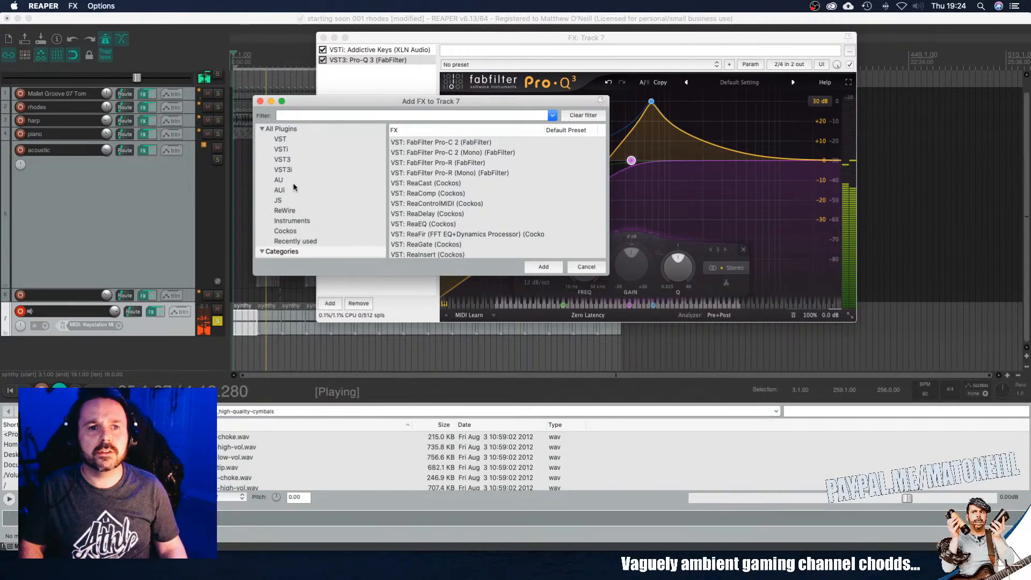
scroll(293, 189, "up", 2)
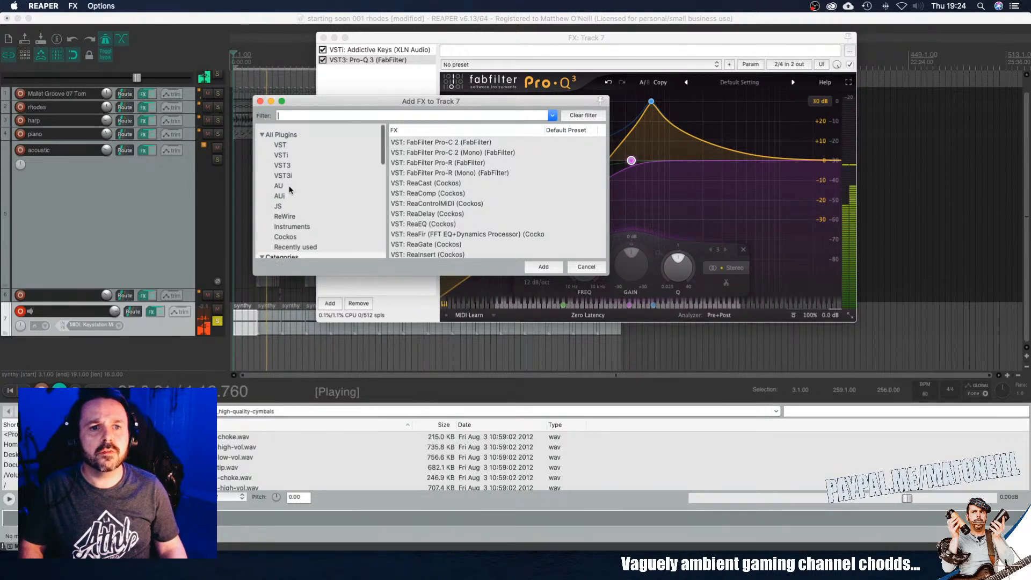
Step: Search all plugins for flange and add JS: Flanger to track 7's FX chain
left_click(284, 130)
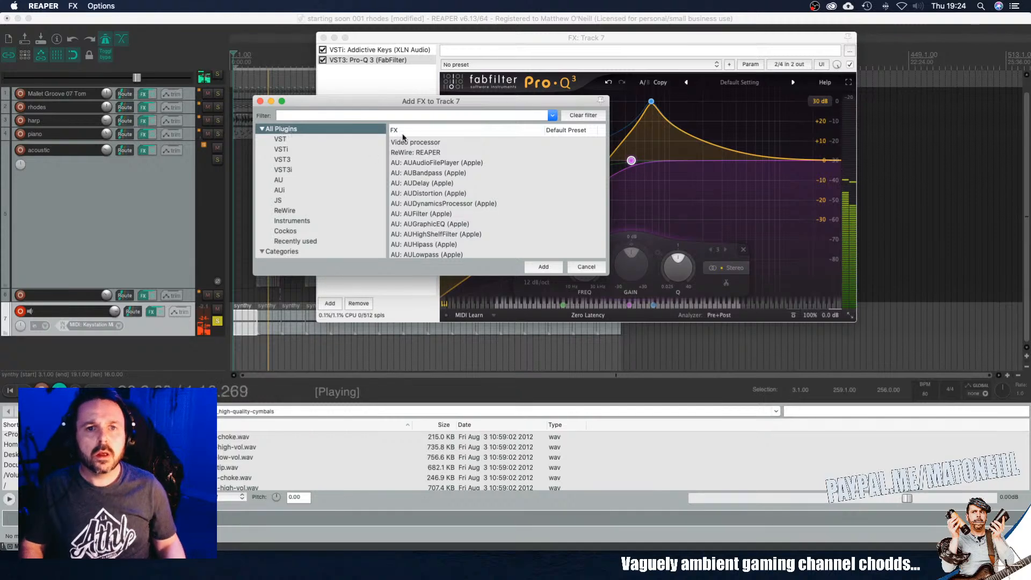
left_click(279, 116)
type("f")
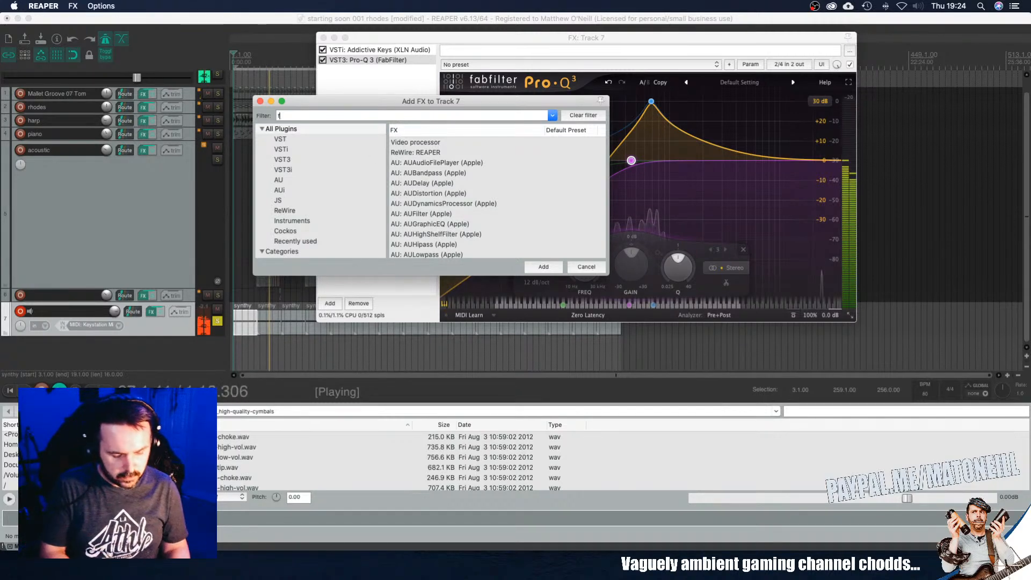
type("lange")
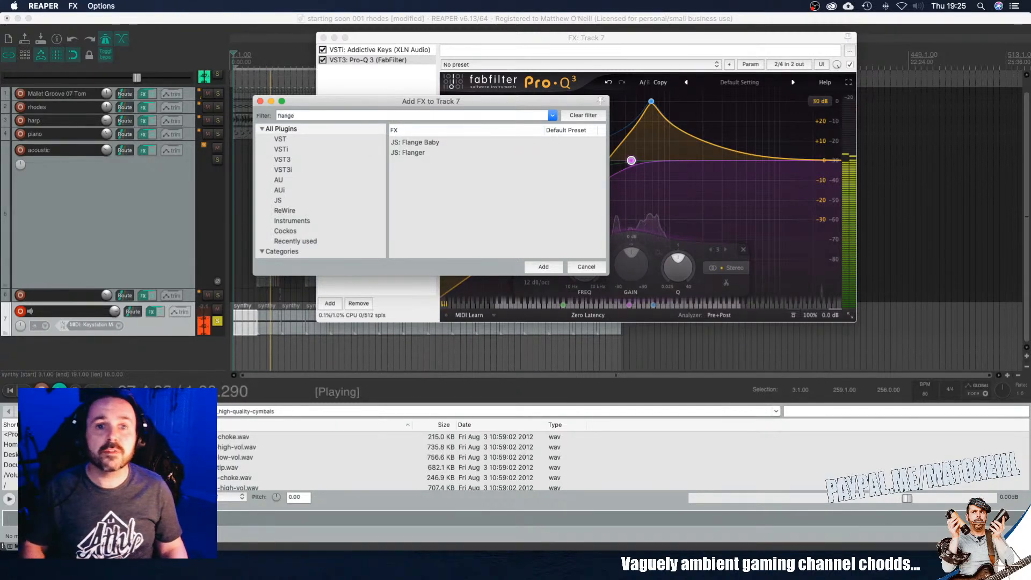
double_click(407, 153)
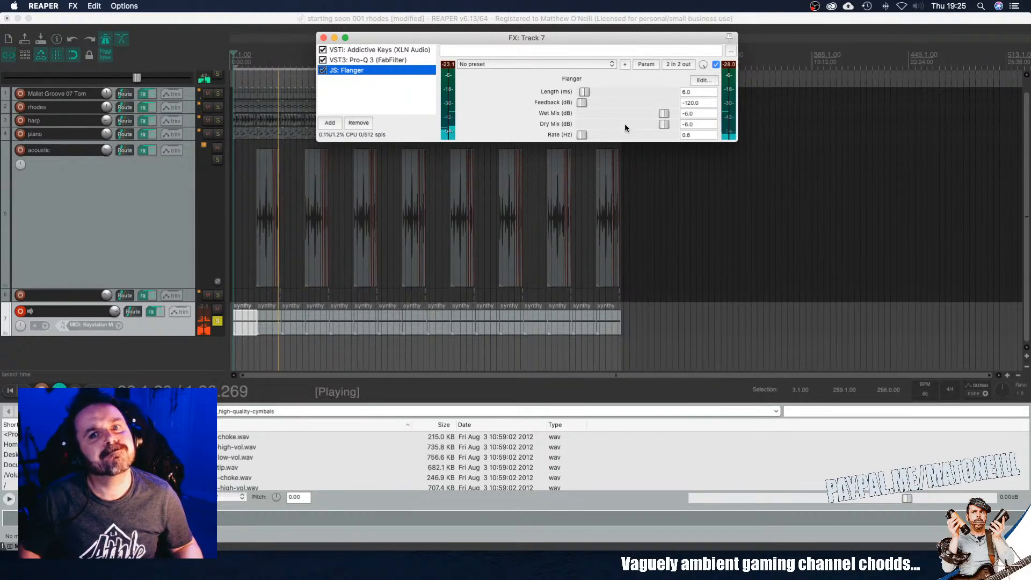
Step: Set the flanger's length to 9.0 ms, feedback to -113.0 dB and wet mix to -24.0 dB
left_click(664, 115)
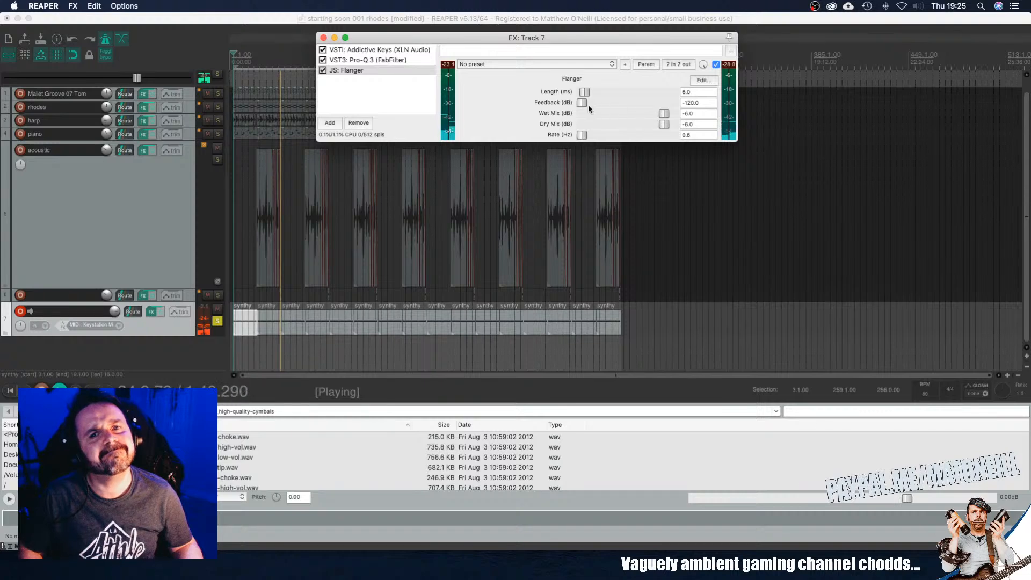
mouse_move(585, 106)
left_mouse_down()
mouse_move(605, 94)
mouse_move(567, 99)
mouse_move(588, 102)
left_mouse_up()
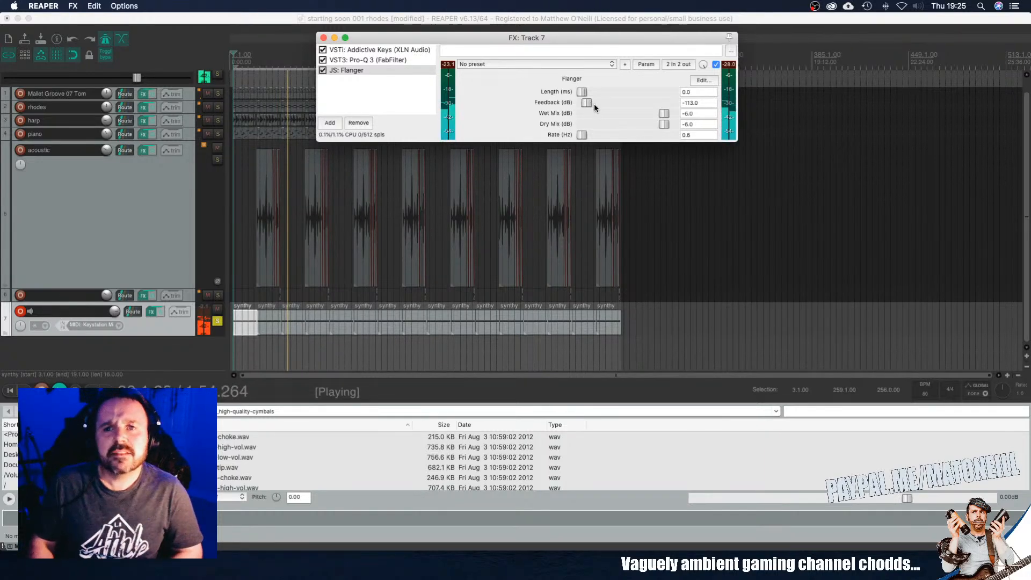
left_click_drag(583, 91, 587, 90)
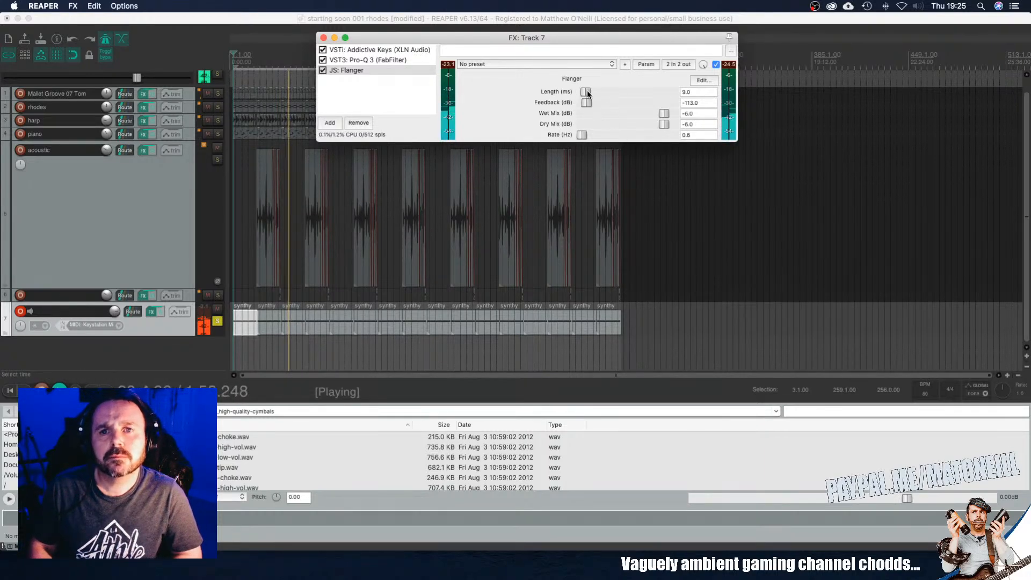
mouse_move(664, 113)
left_mouse_down()
mouse_move(649, 114)
mouse_move(662, 124)
left_mouse_up()
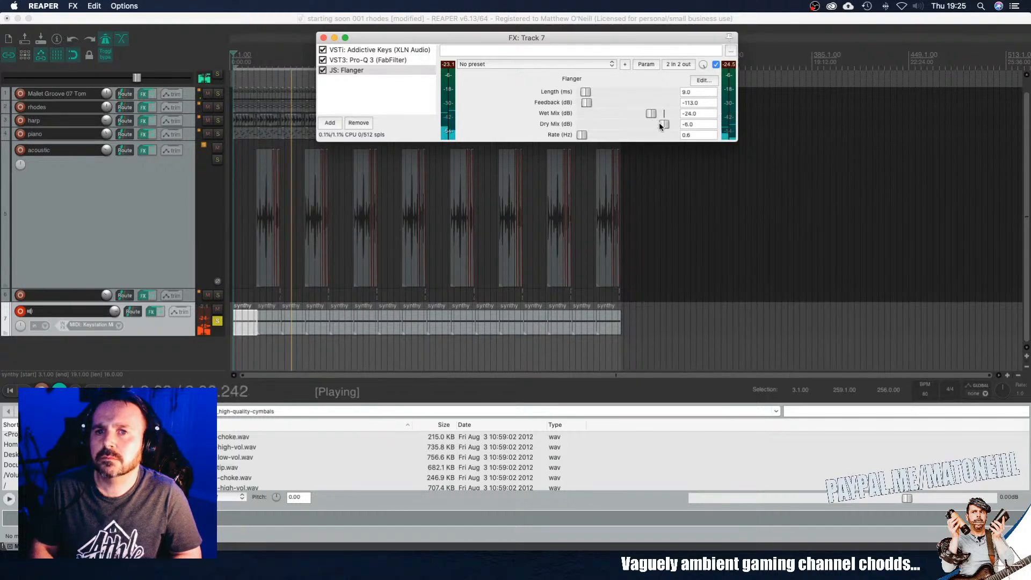
Step: Remove JS: Flanger from track 7's FX chain
left_click(382, 91)
left_click(350, 71)
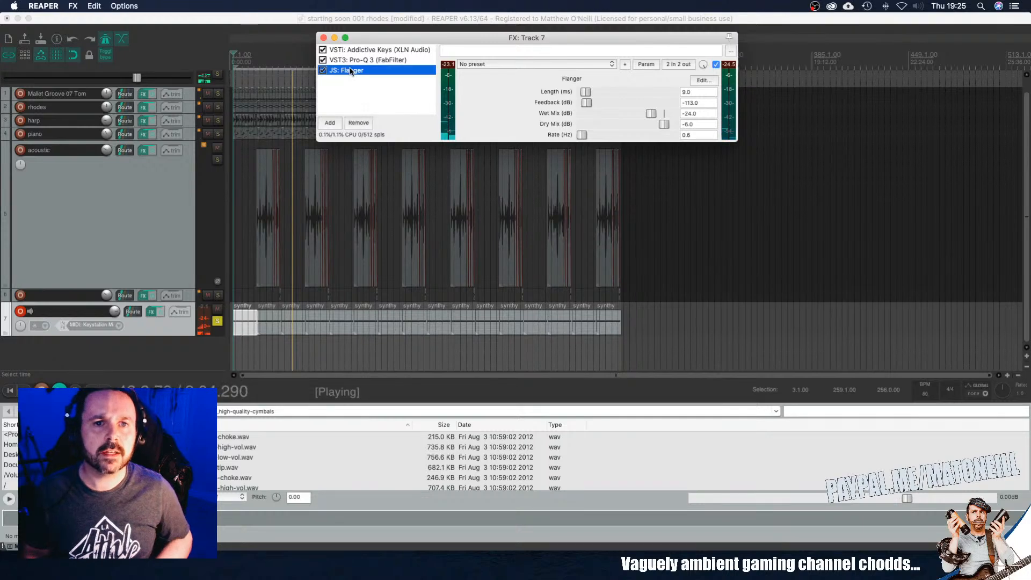
key("Delete")
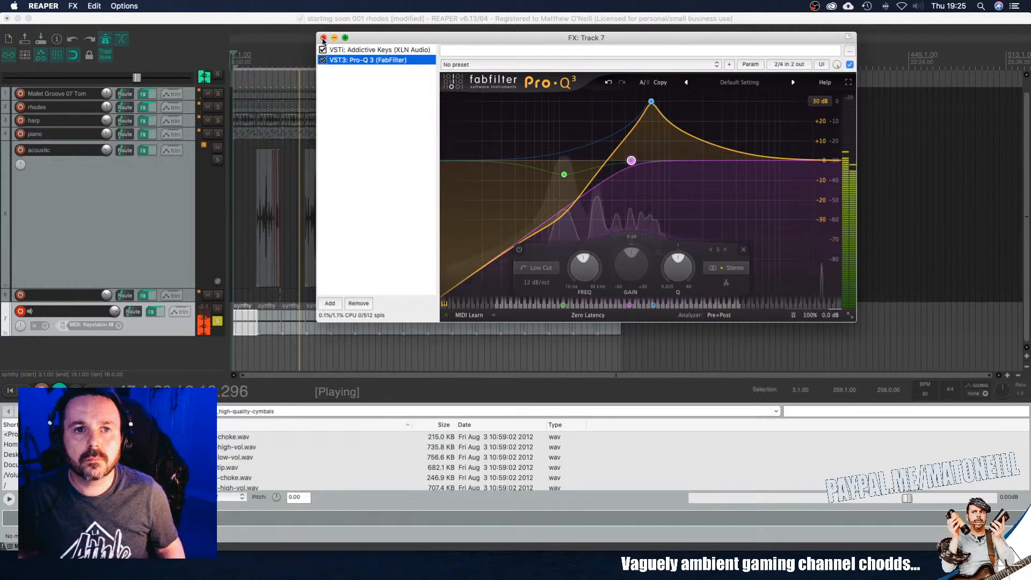
Step: Search all plugins for auto and for wah, and add JS: Wah-Wah to track 7's FX chain
left_click(330, 304)
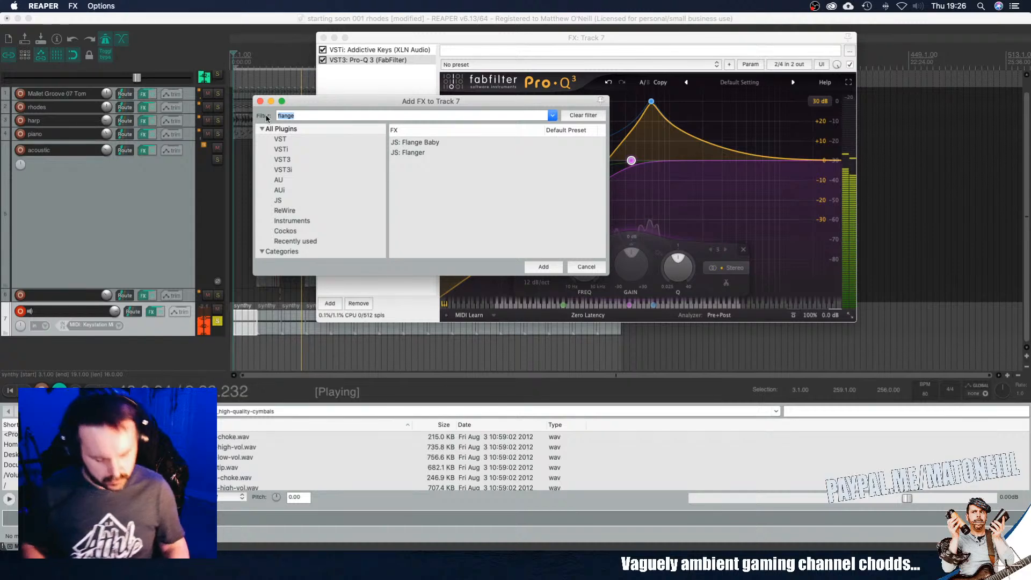
type("a")
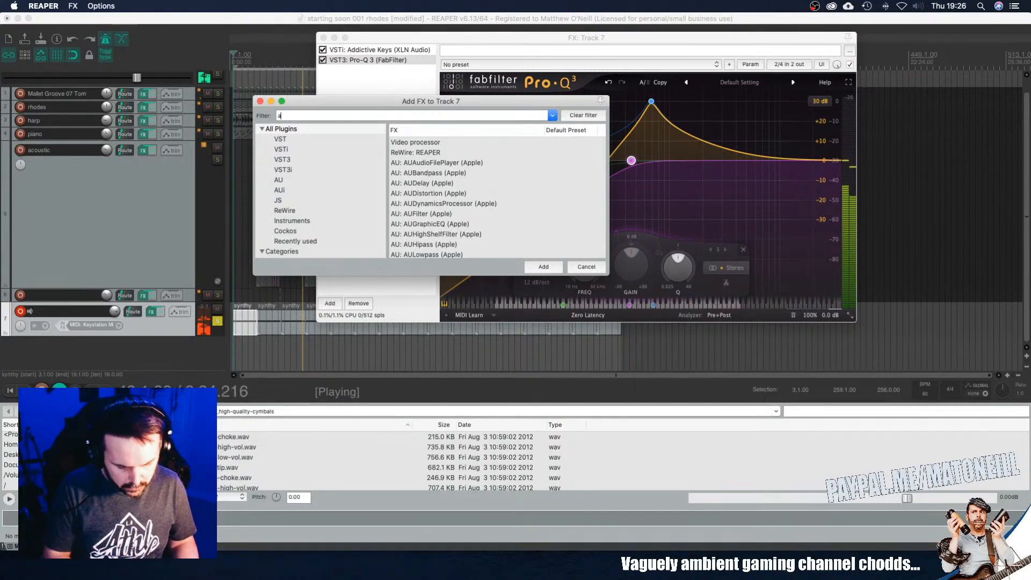
type("uto")
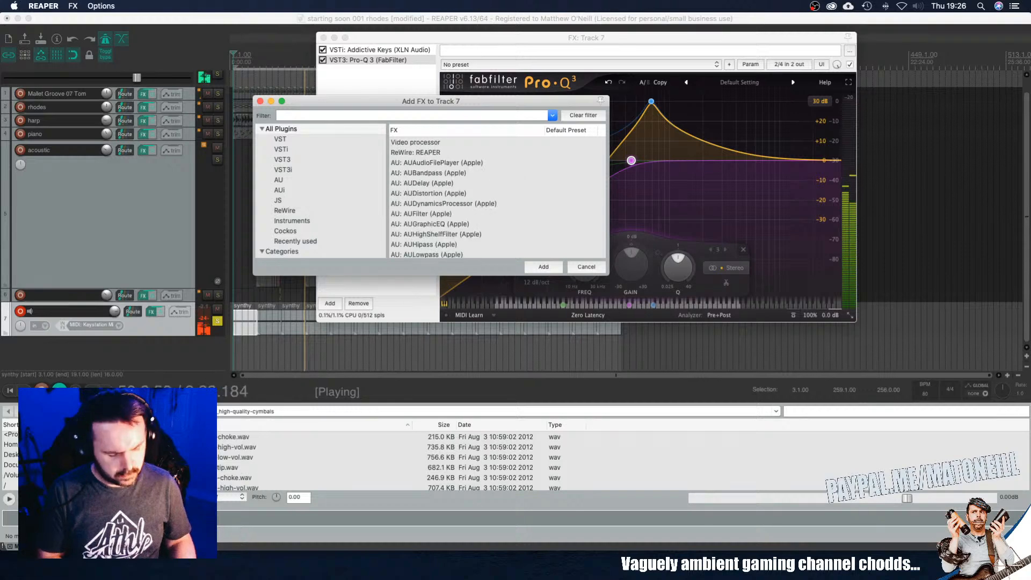
type("wah")
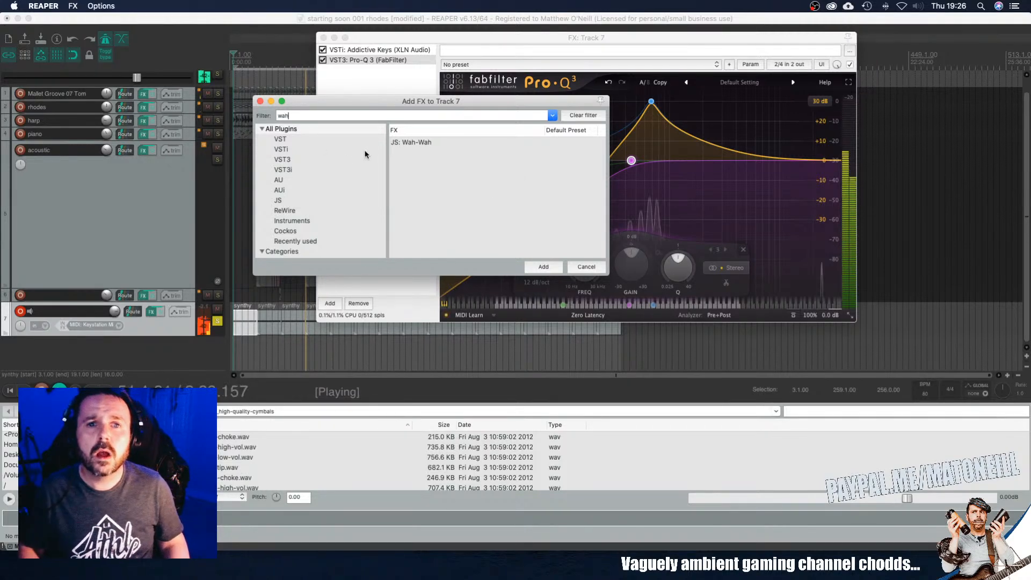
double_click(409, 142)
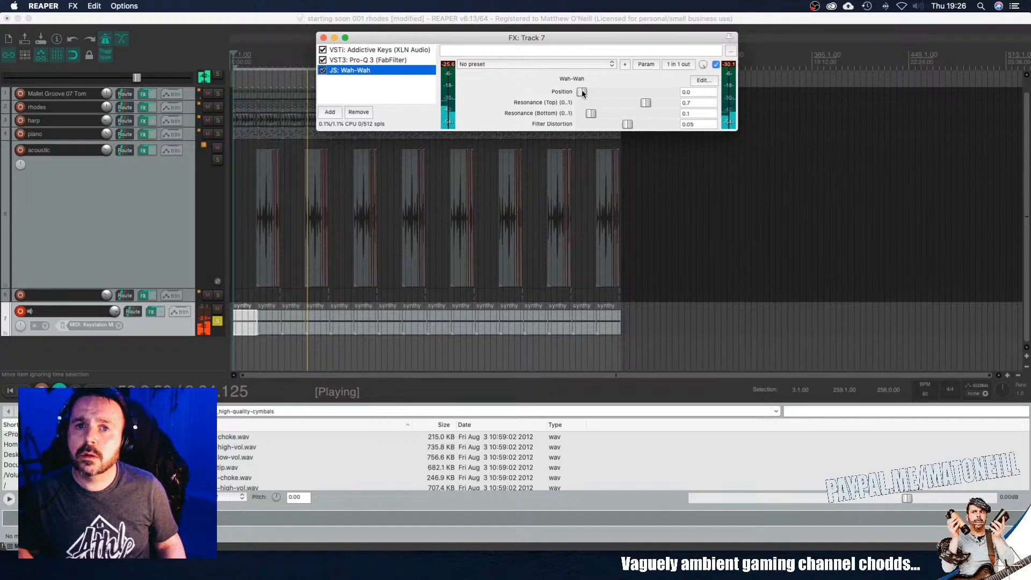
Step: Try out the Wah-Wah's position control and close the FX window
mouse_move(581, 91)
left_mouse_down()
mouse_move(649, 92)
mouse_move(562, 89)
left_mouse_up()
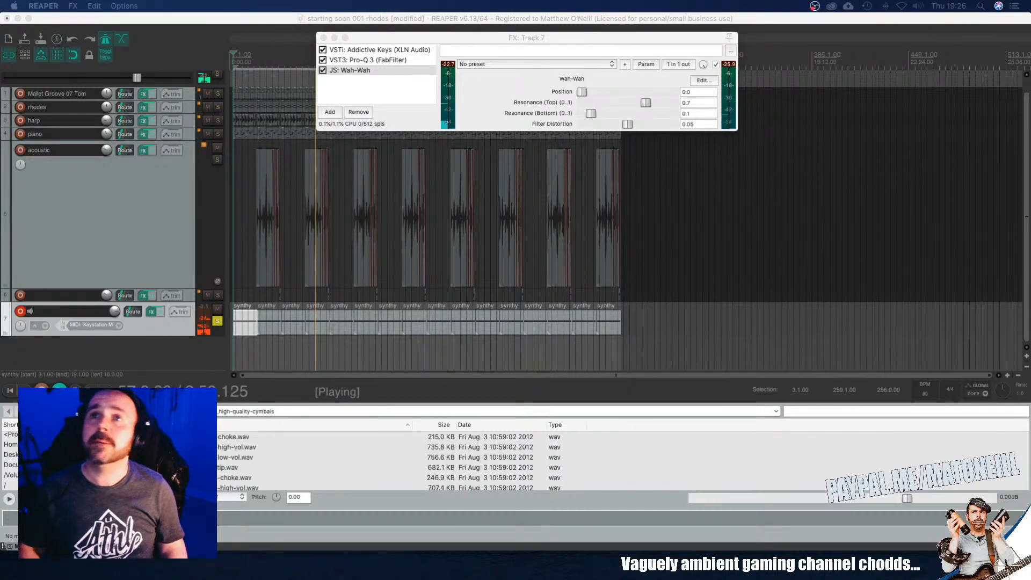
left_click(356, 92)
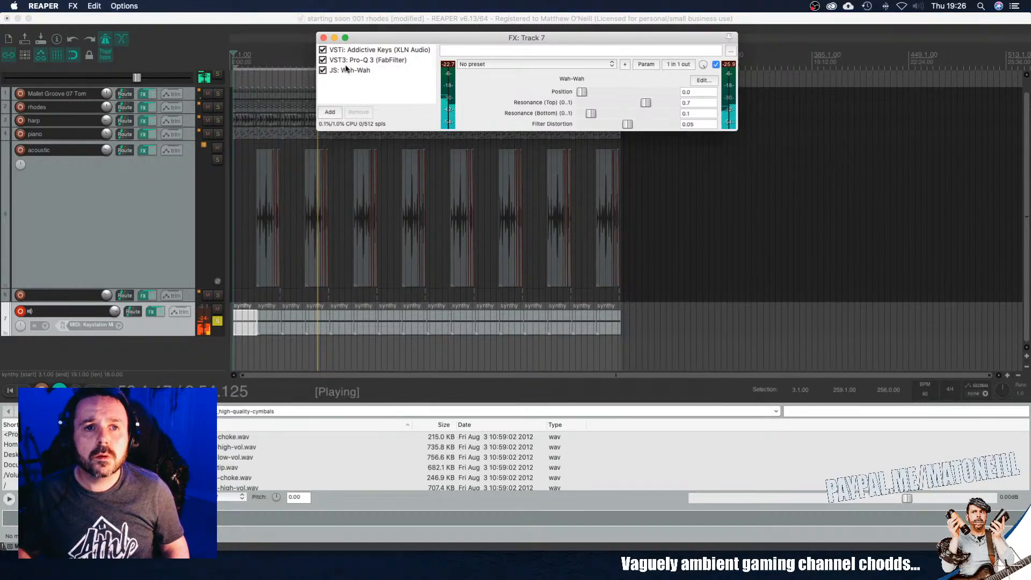
left_click(324, 38)
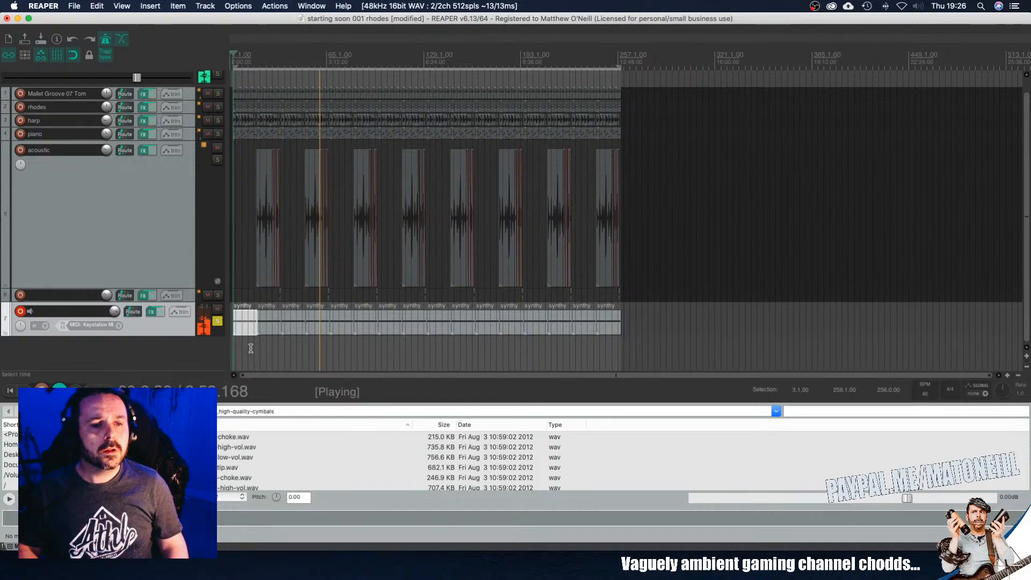
Step: Reopen track 7's FX chain, remove JS: Wah-Wah from it and close the FX window
left_click(150, 311)
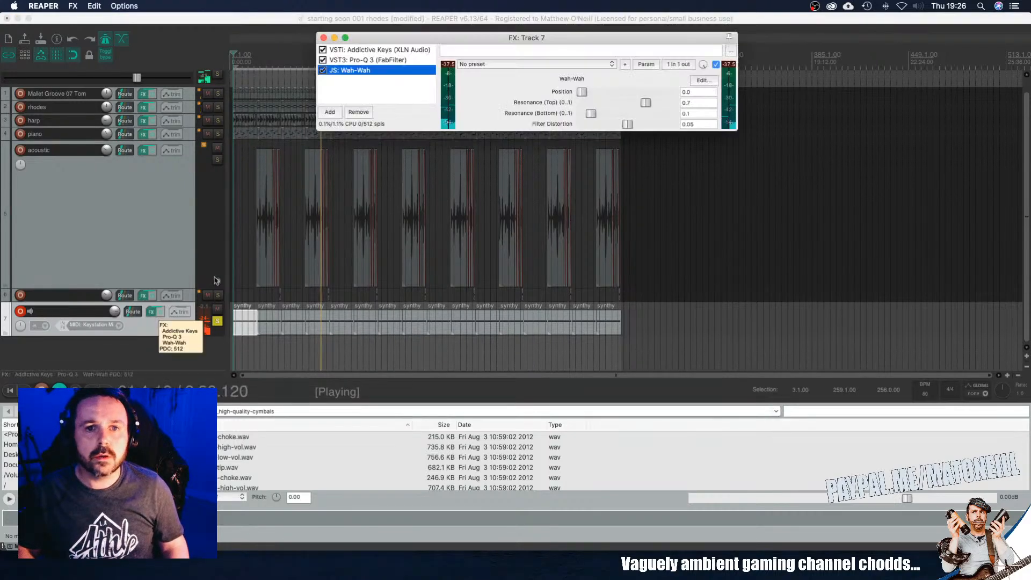
left_click(365, 95)
left_click(362, 71)
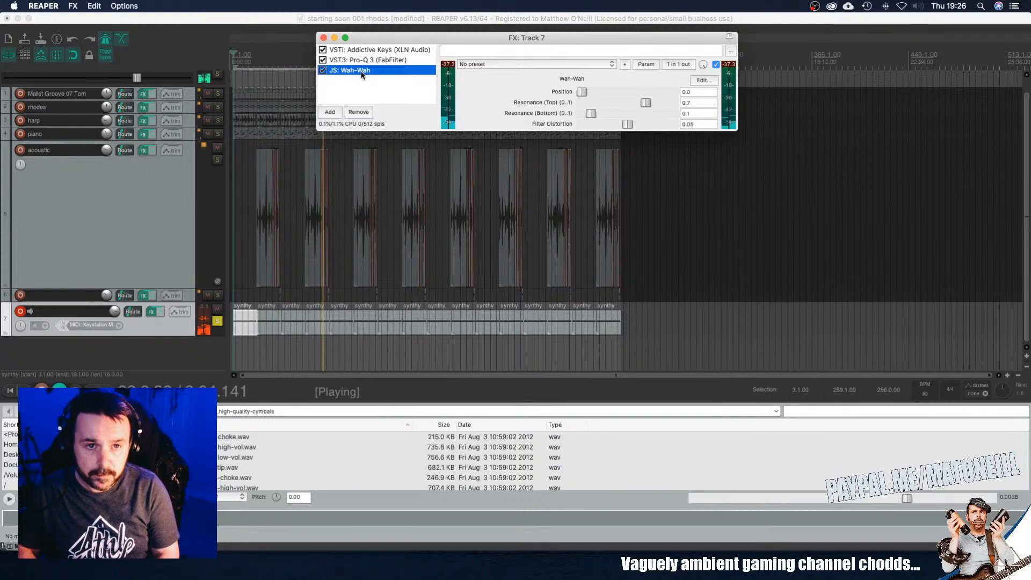
key("Delete")
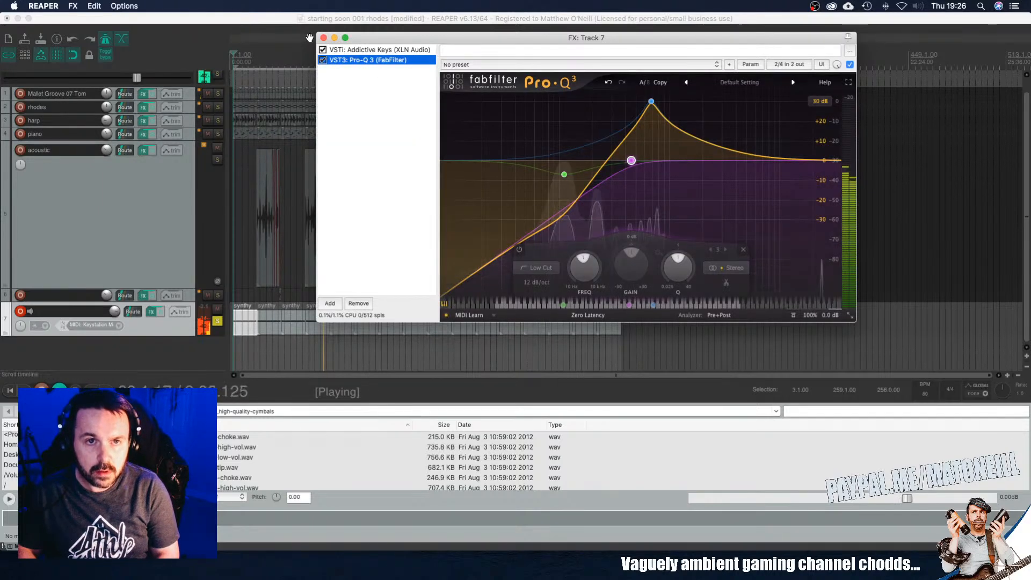
left_click(323, 38)
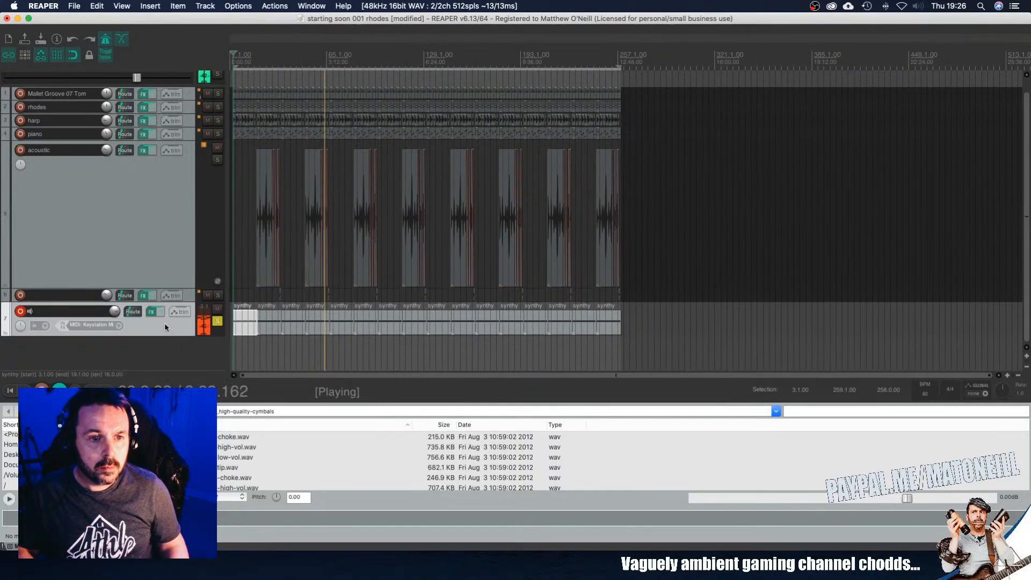
Step: Check the Pro-Q 3 bands on track 7 and enable an automation envelope for Band 1 Frequency
left_click(151, 312)
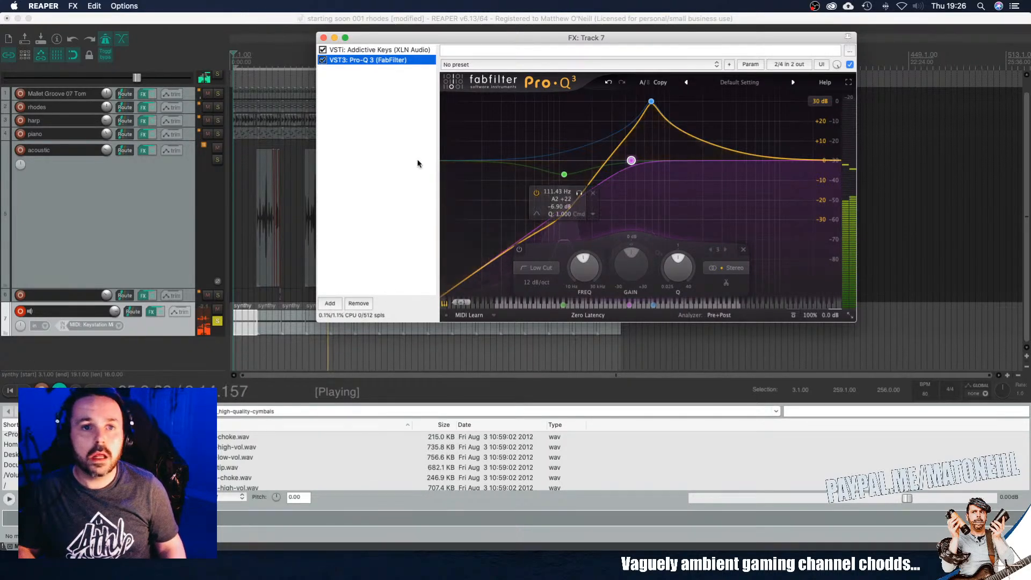
left_click(323, 37)
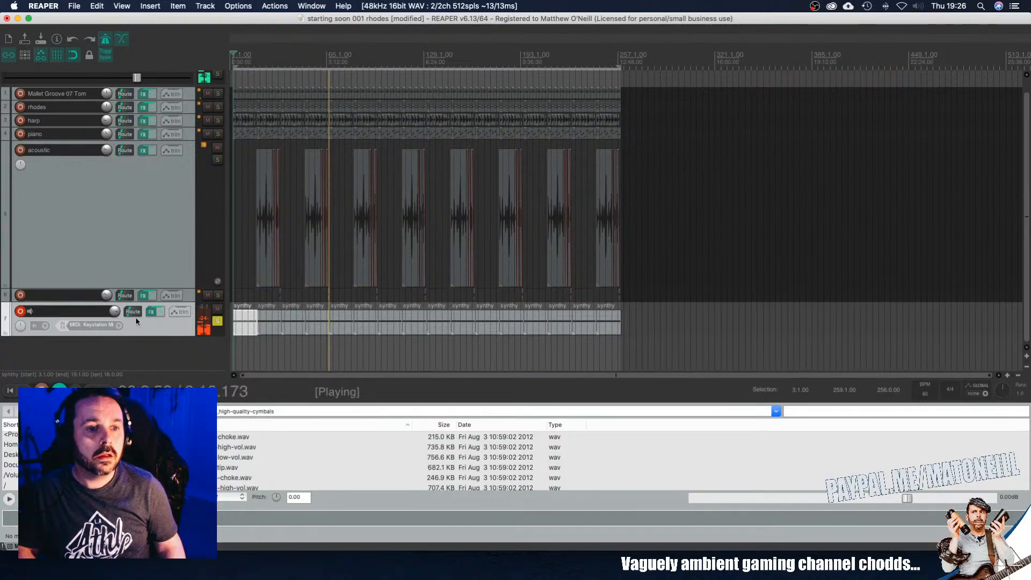
left_click(182, 312)
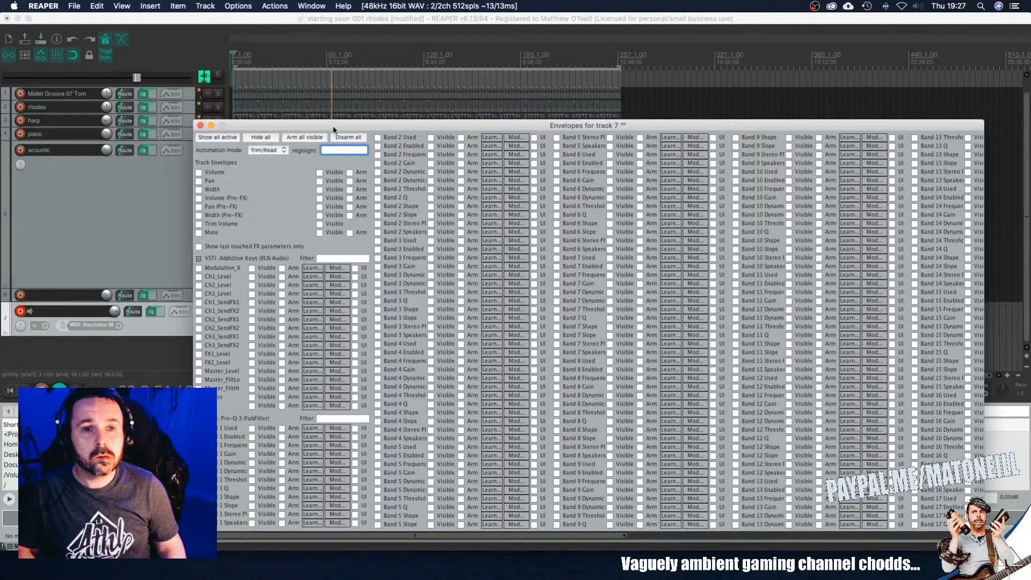
left_click_drag(333, 129, 384, 129)
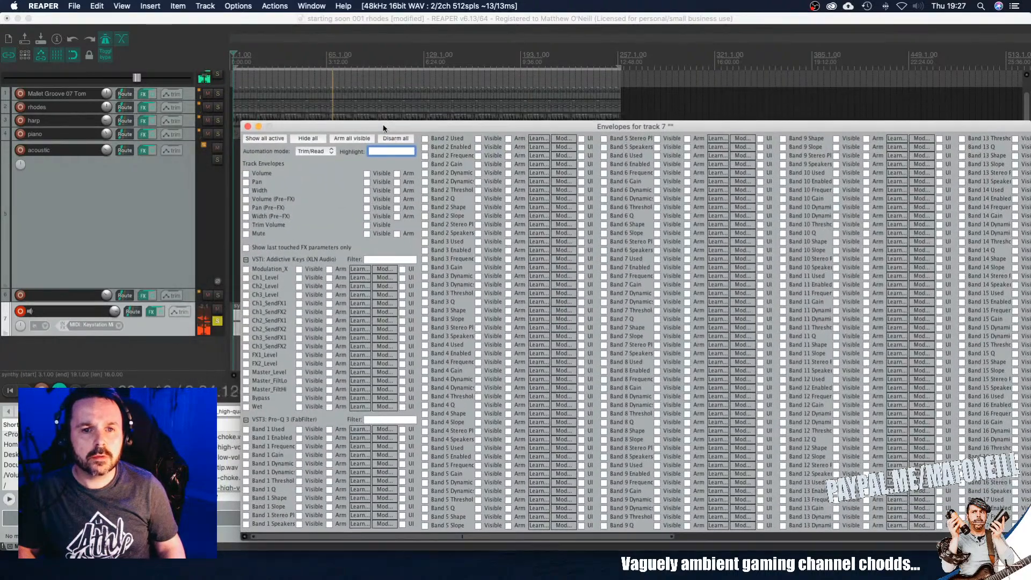
left_click(248, 449)
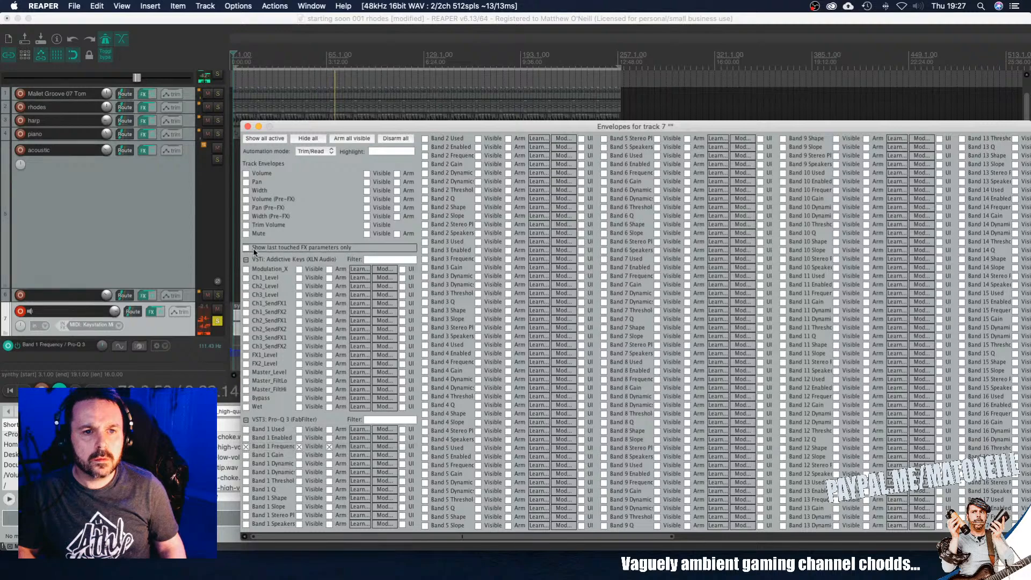
Step: Close the track 7 envelope list and try shifting the Band 1 Frequency envelope
left_click(248, 127)
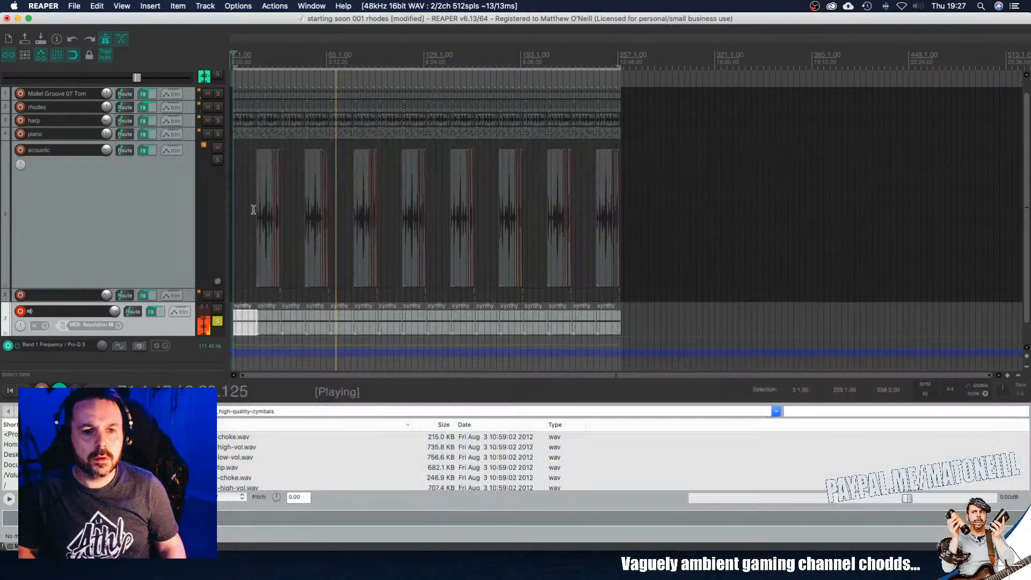
mouse_move(302, 350)
left_mouse_down()
mouse_move(304, 378)
mouse_move(305, 348)
left_mouse_up()
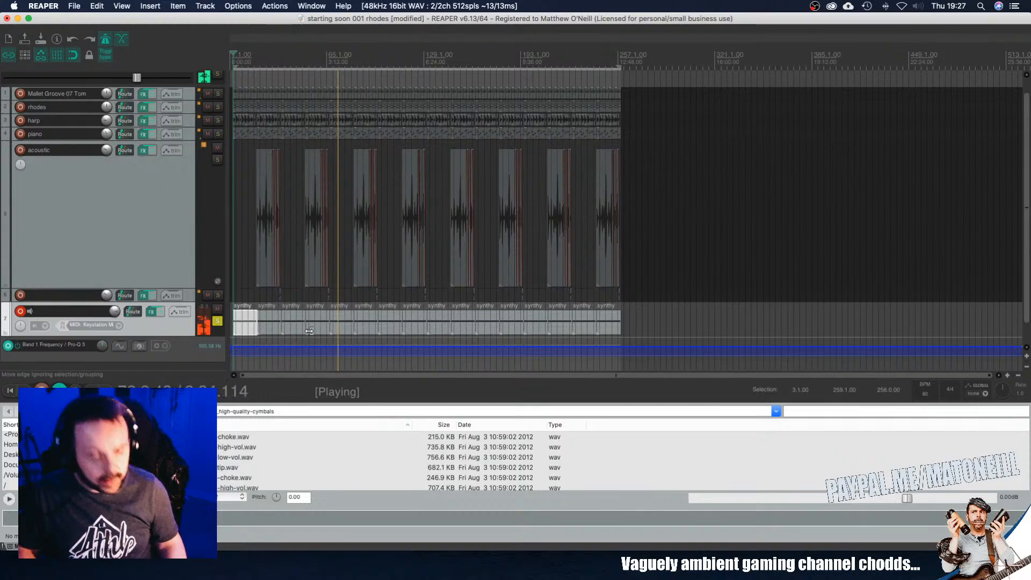
Step: Open Pro-Q 3 on track 7, examine which band makes the large mid-frequency boost, and close the FX window
left_click(151, 313)
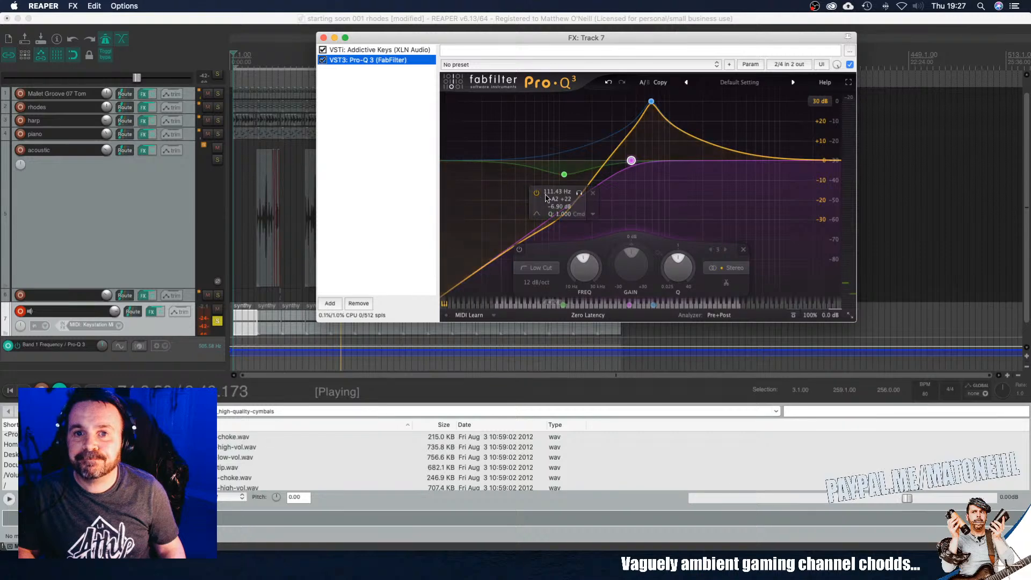
mouse_move(566, 183)
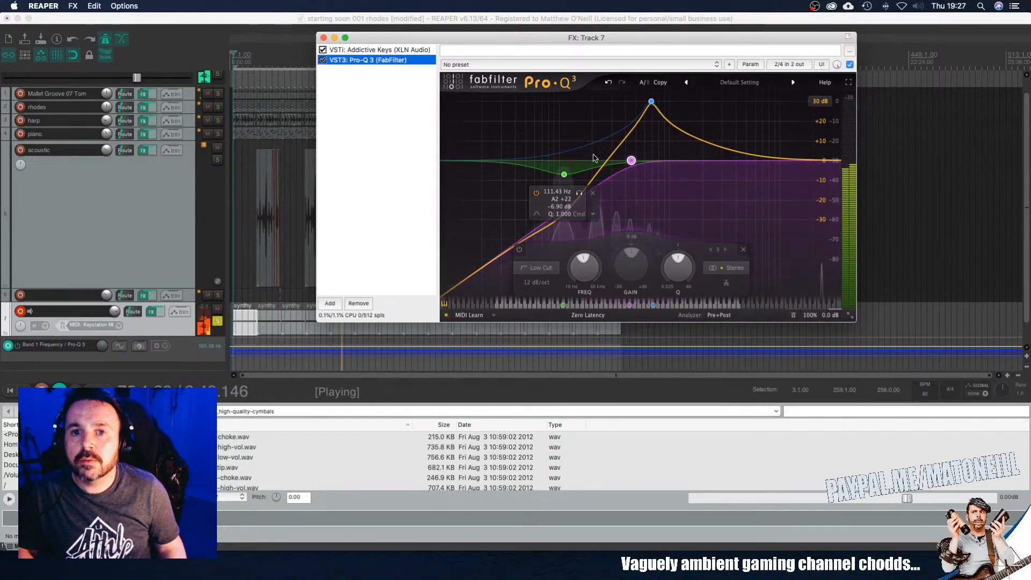
left_click(651, 102)
left_click(652, 102)
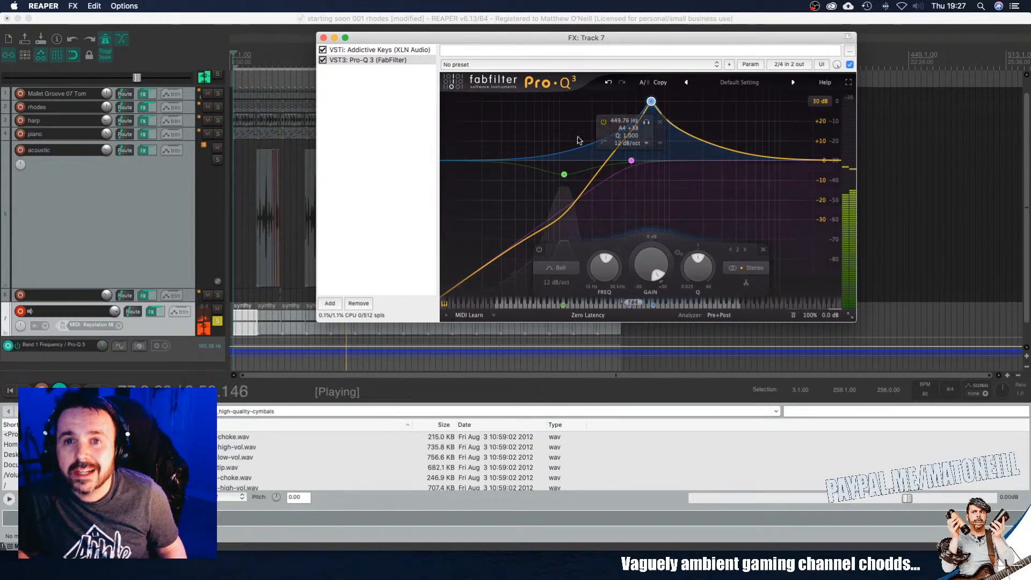
left_click(323, 38)
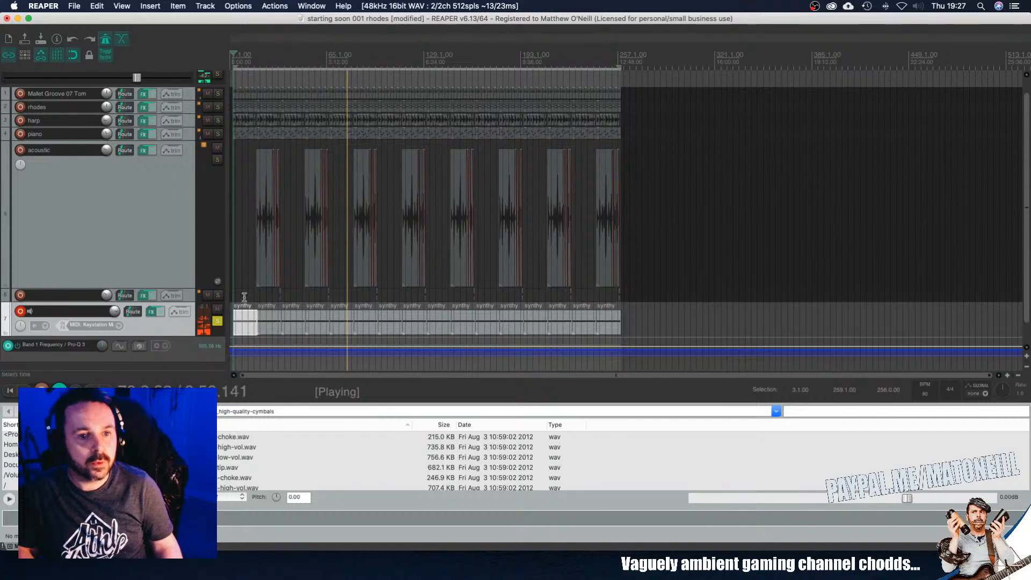
left_click(151, 312)
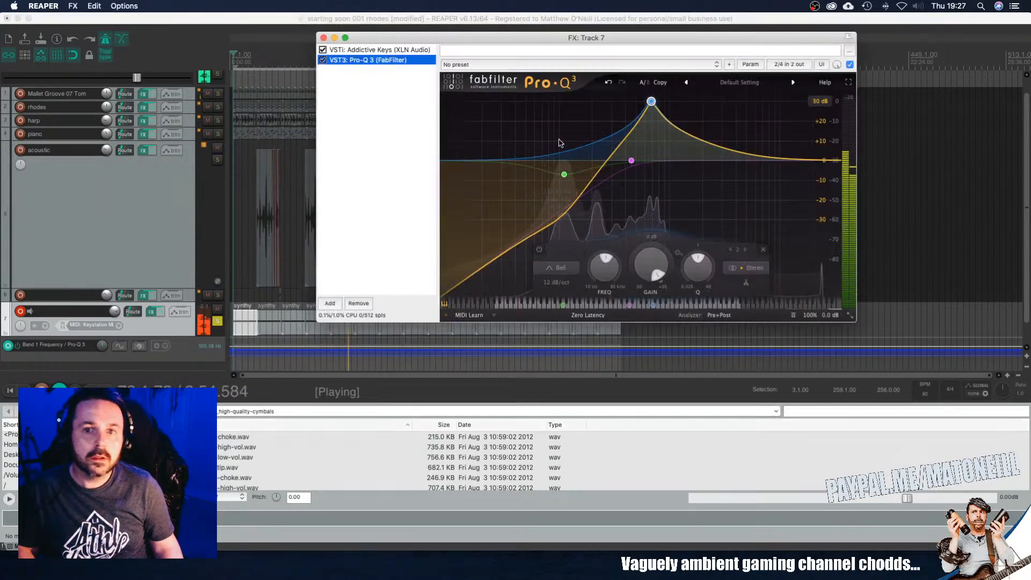
left_click(324, 38)
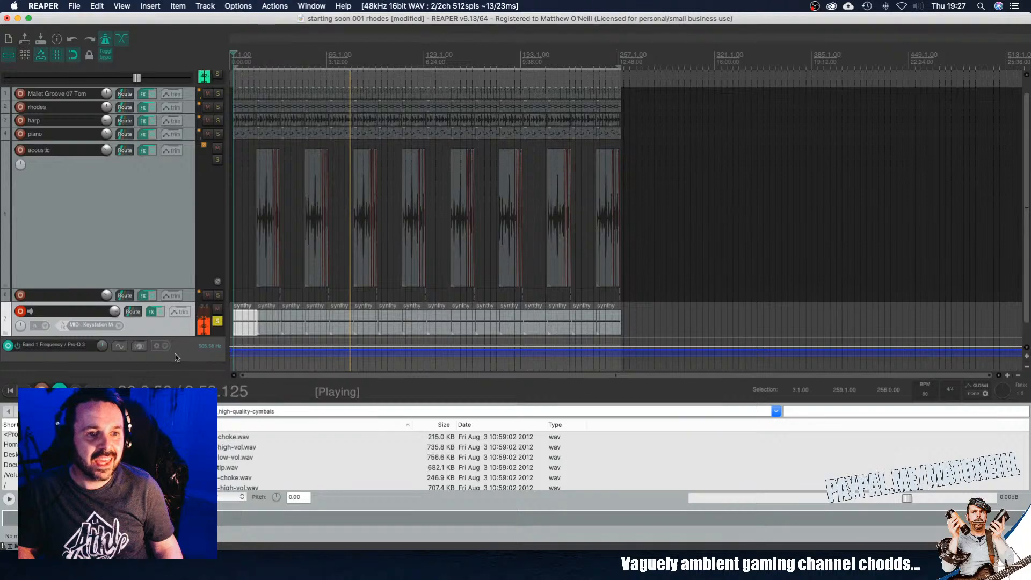
Step: Turn off track 7's Band 1 Frequency envelope, enable Band 3 Frequency instead, and close the envelope list
left_click(178, 311)
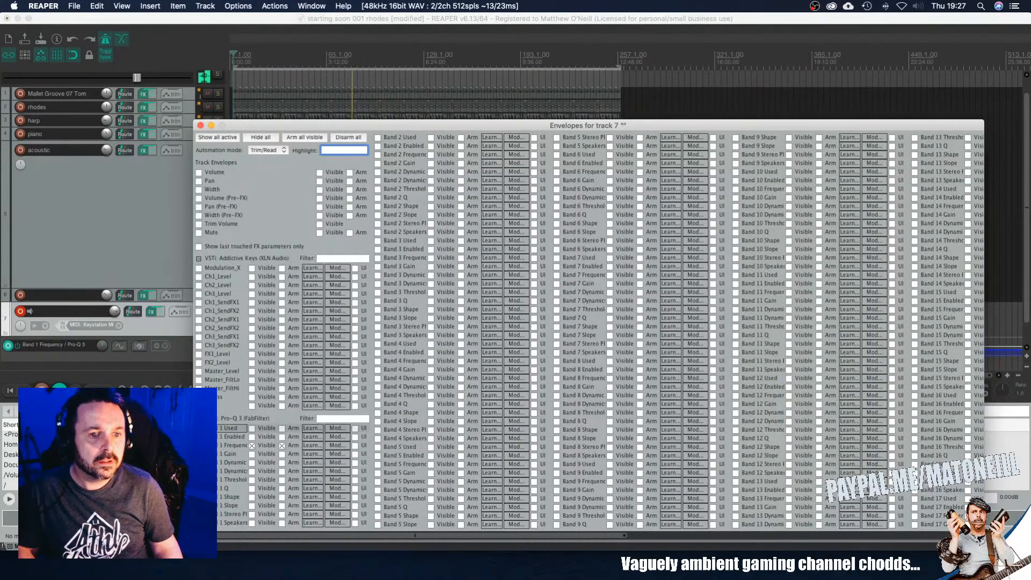
left_click(234, 446)
scroll(318, 461, "right", 10)
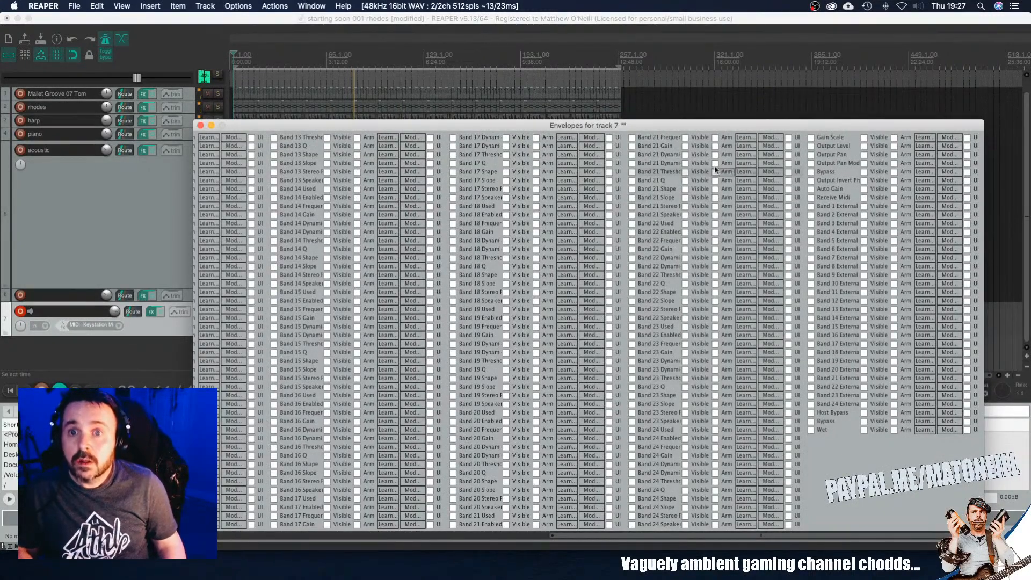
scroll(656, 279, "left", 10)
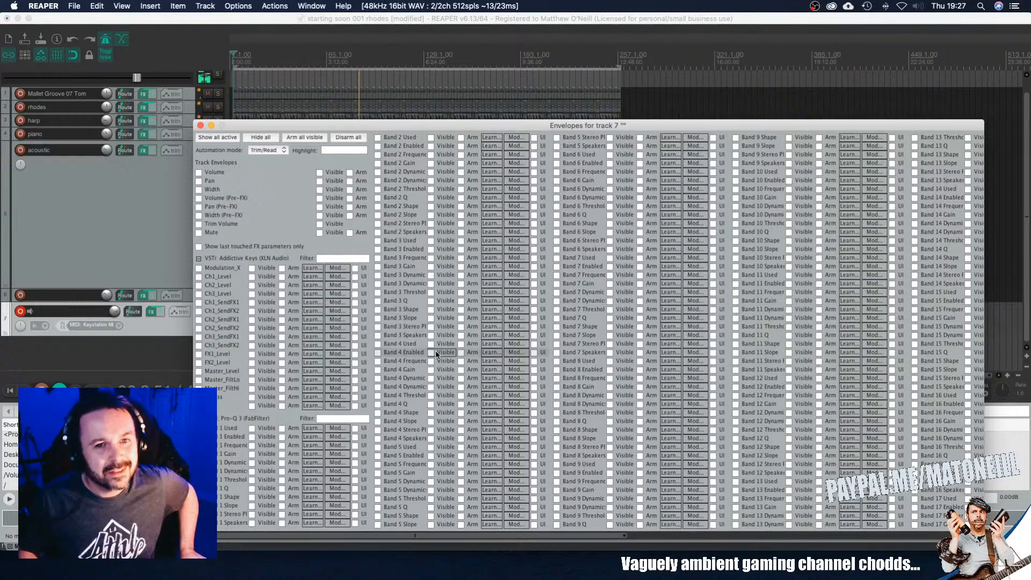
left_click(430, 258)
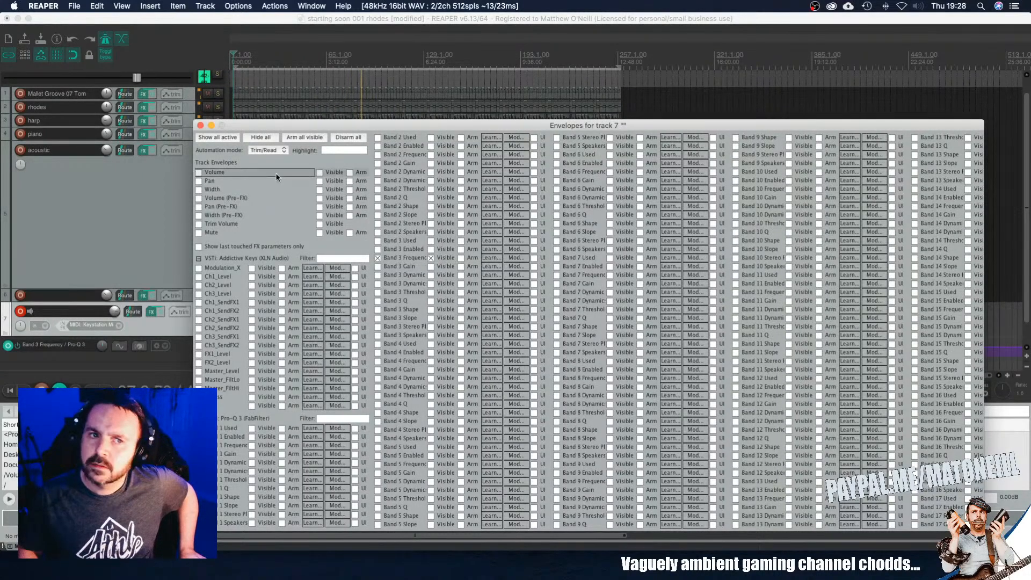
left_click(200, 125)
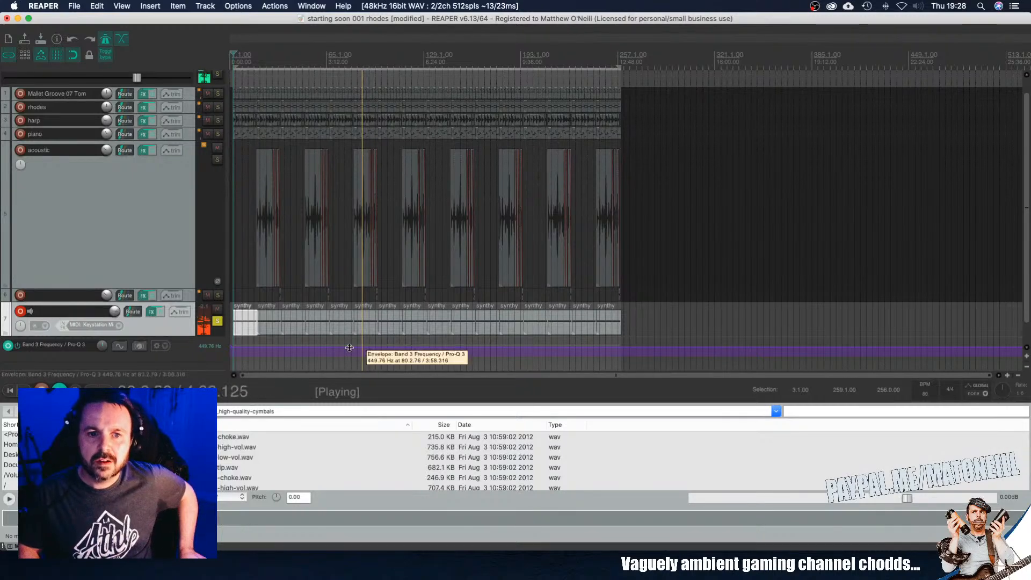
Step: Draw a freehand wavy curve on track 7's Band 3 Frequency envelope from the start to about bar 257
mouse_move(349, 348)
left_mouse_down()
mouse_move(347, 313)
mouse_move(351, 367)
left_mouse_up()
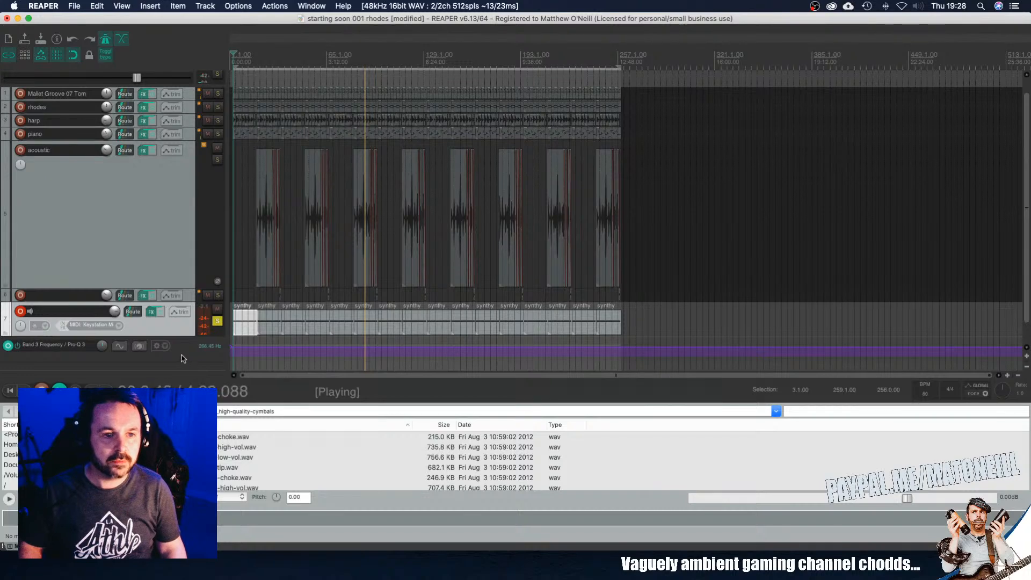
scroll(149, 279, "down", 10)
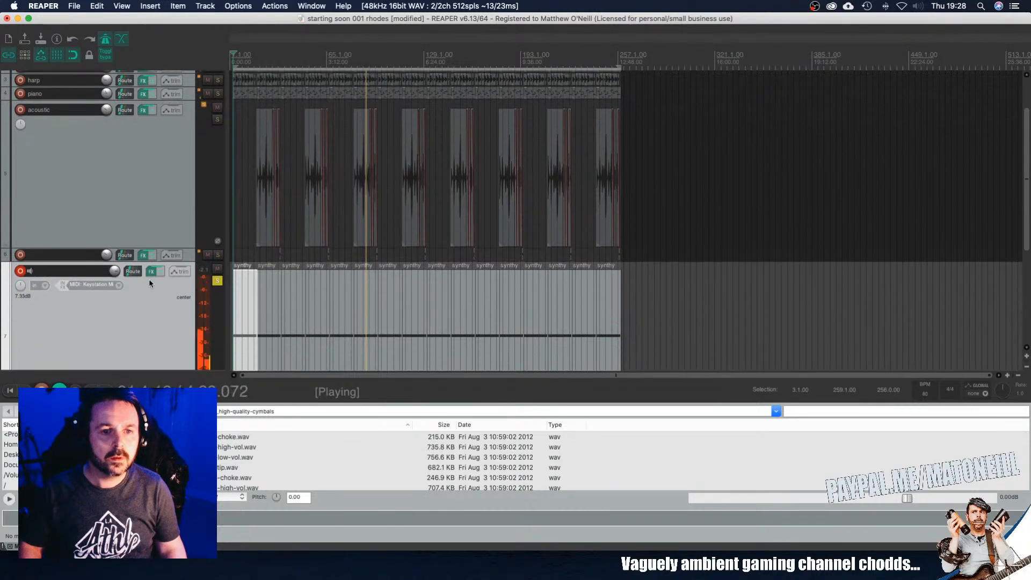
scroll(151, 283, "down", 2)
scroll(299, 265, "down", 4)
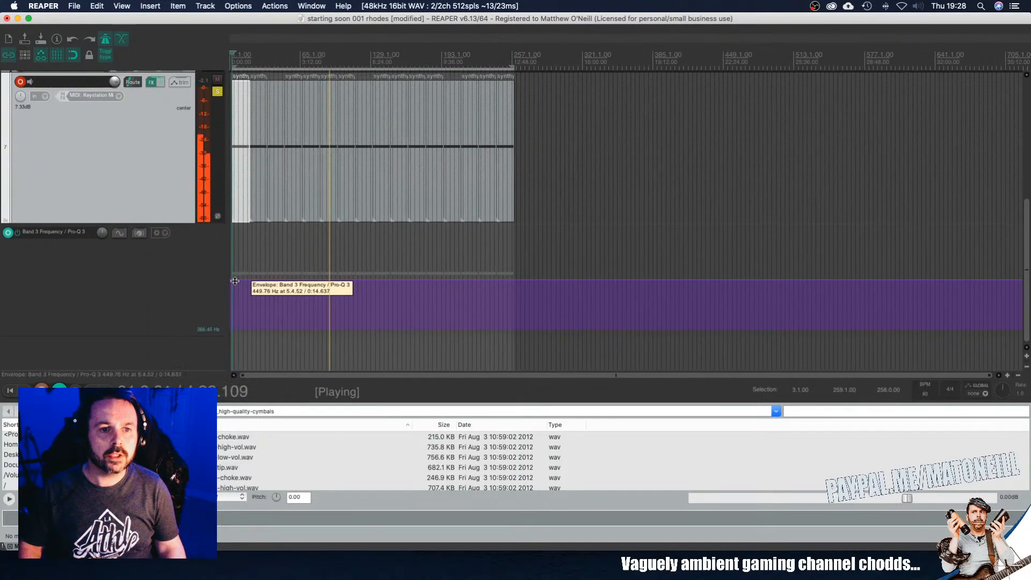
scroll(308, 279, "right", 2)
scroll(308, 279, "up", 5)
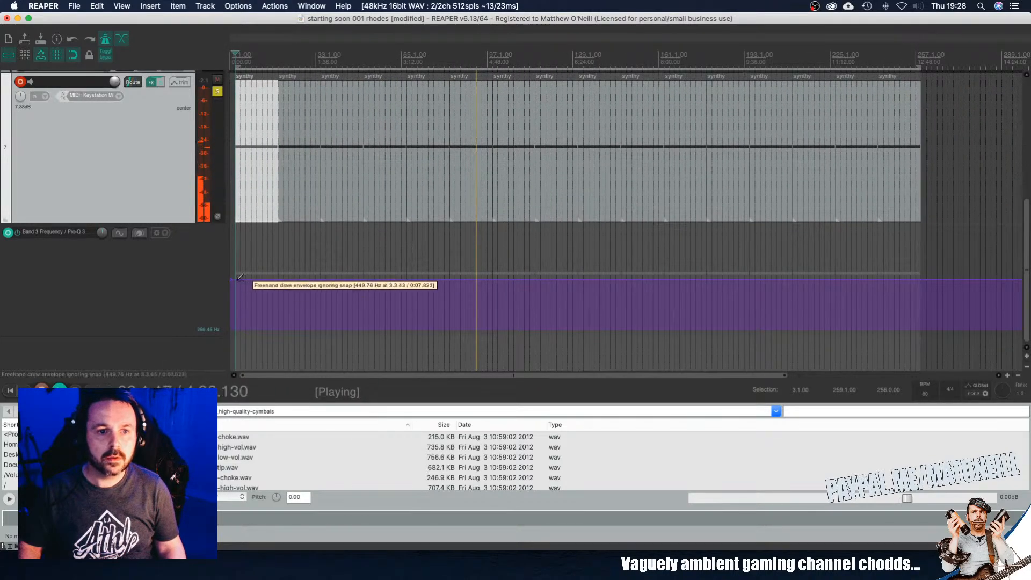
mouse_move(234, 278)
left_mouse_down()
mouse_move(250, 292)
mouse_move(264, 270)
mouse_move(299, 256)
mouse_move(345, 294)
mouse_move(354, 259)
mouse_move(370, 247)
mouse_move(406, 293)
mouse_move(431, 268)
mouse_move(458, 263)
mouse_move(484, 295)
mouse_move(542, 245)
mouse_move(579, 292)
mouse_move(600, 292)
mouse_move(623, 252)
mouse_move(640, 249)
mouse_move(646, 278)
mouse_move(674, 291)
mouse_move(698, 245)
mouse_move(735, 301)
left_mouse_up()
mouse_move(755, 265)
left_mouse_down()
mouse_move(772, 254)
mouse_move(779, 322)
mouse_move(806, 234)
mouse_move(820, 242)
mouse_move(845, 326)
mouse_move(887, 248)
mouse_move(923, 275)
left_mouse_up()
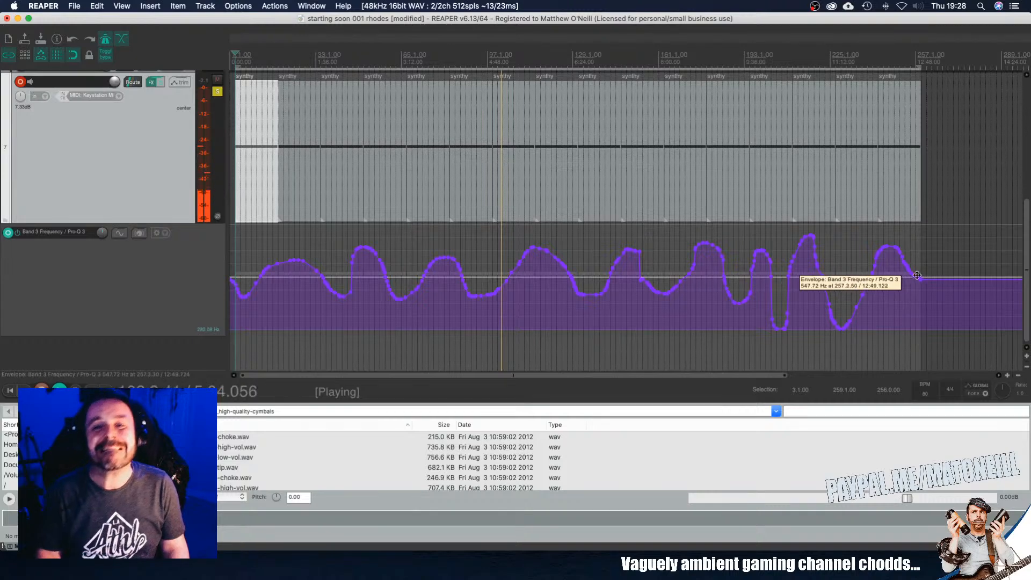
Step: Restart playback from about 5:06 to listen to track 7's automated EQ sweep
key("space")
left_click(503, 306)
key("space")
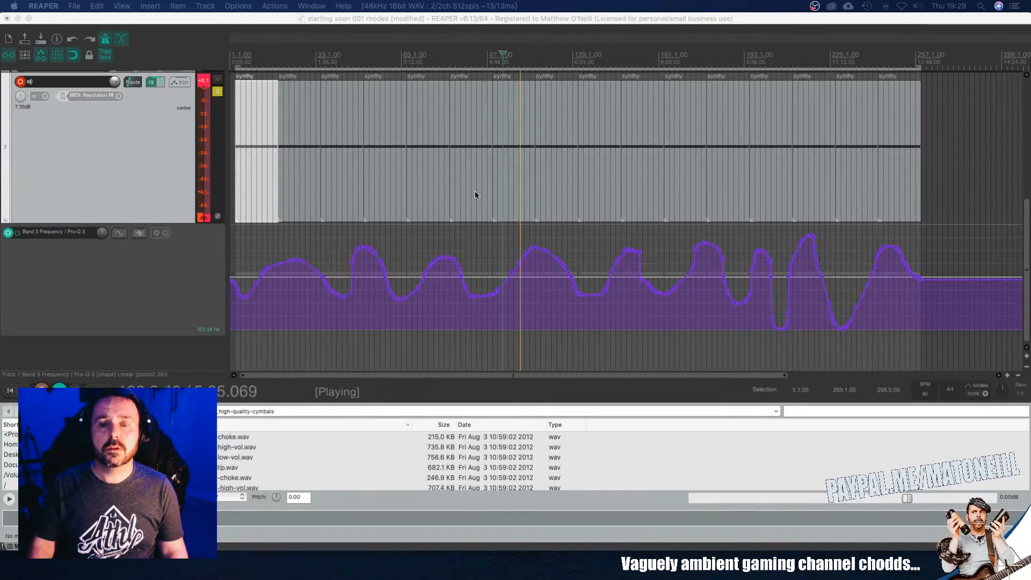
Step: Turn off solo on track 7 and stop playback
left_click(170, 23)
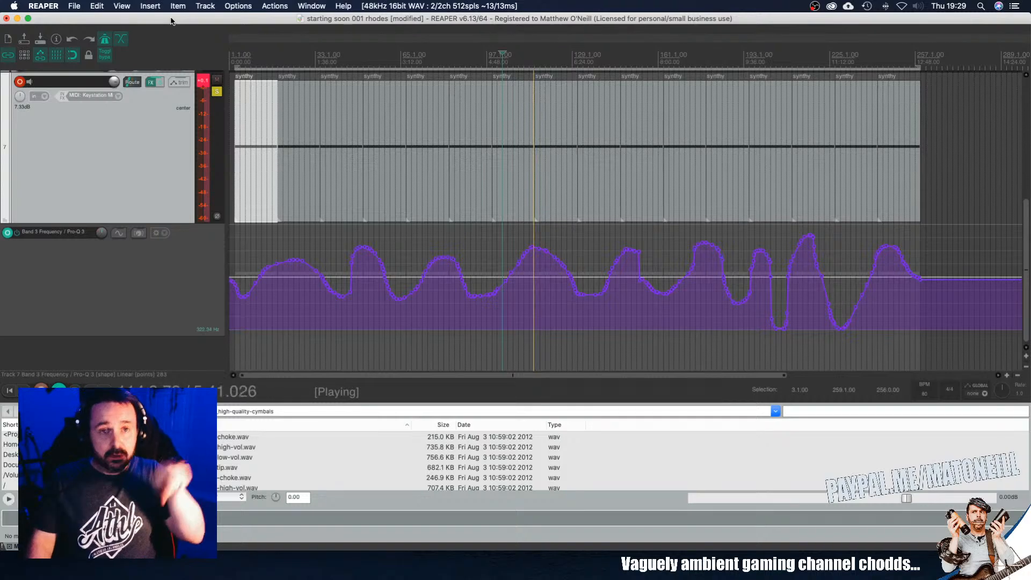
left_click(216, 92)
key("space")
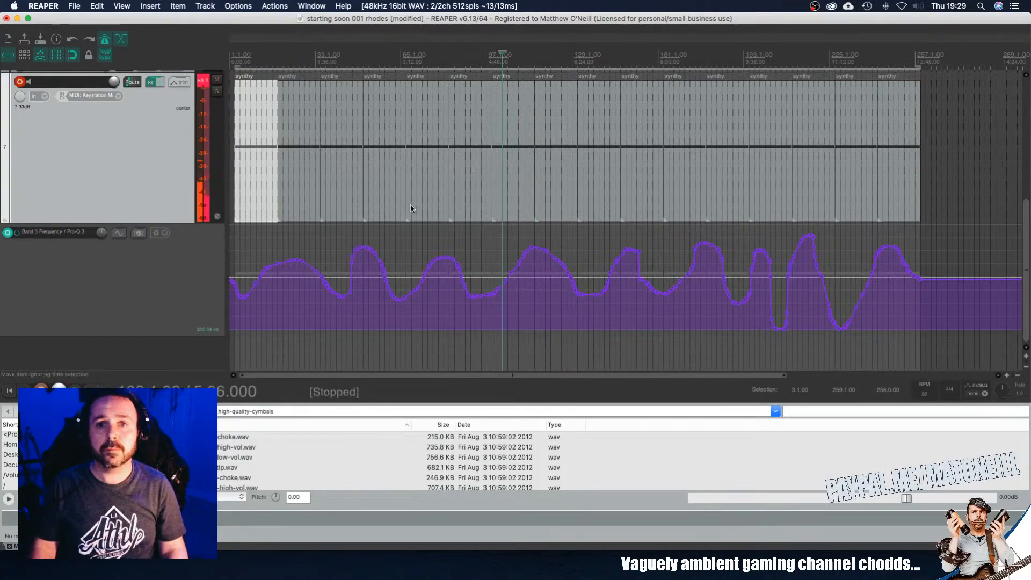
Step: Shrink the track heights to see all tracks and play the full mix from bar 3
scroll(410, 206, "down", 10)
scroll(129, 168, "up", 4)
scroll(129, 168, "up", 4)
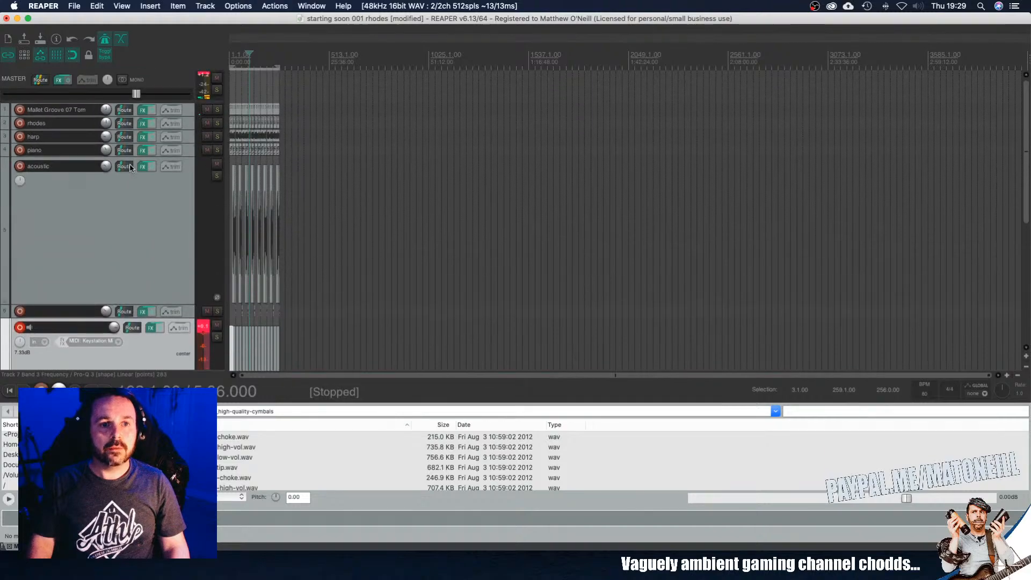
scroll(145, 207, "down", 5)
scroll(145, 206, "down", 5)
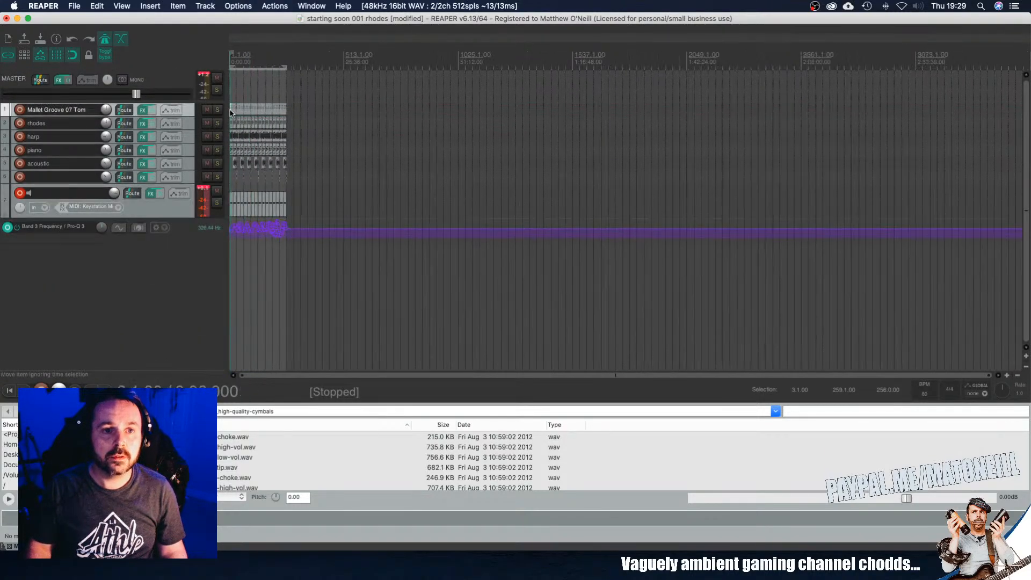
scroll(232, 113, "up", 10)
scroll(232, 113, "up", 1)
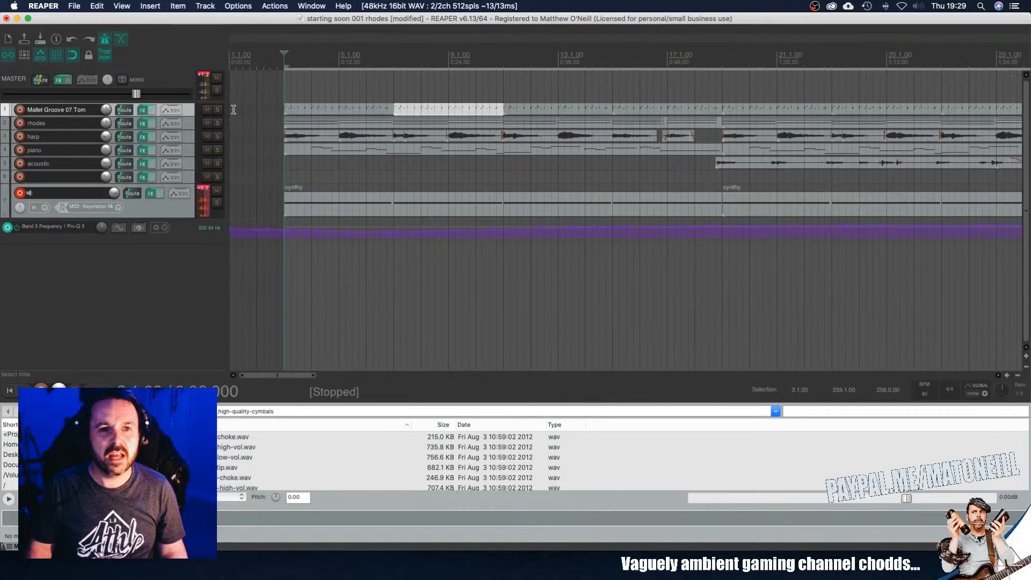
key("space")
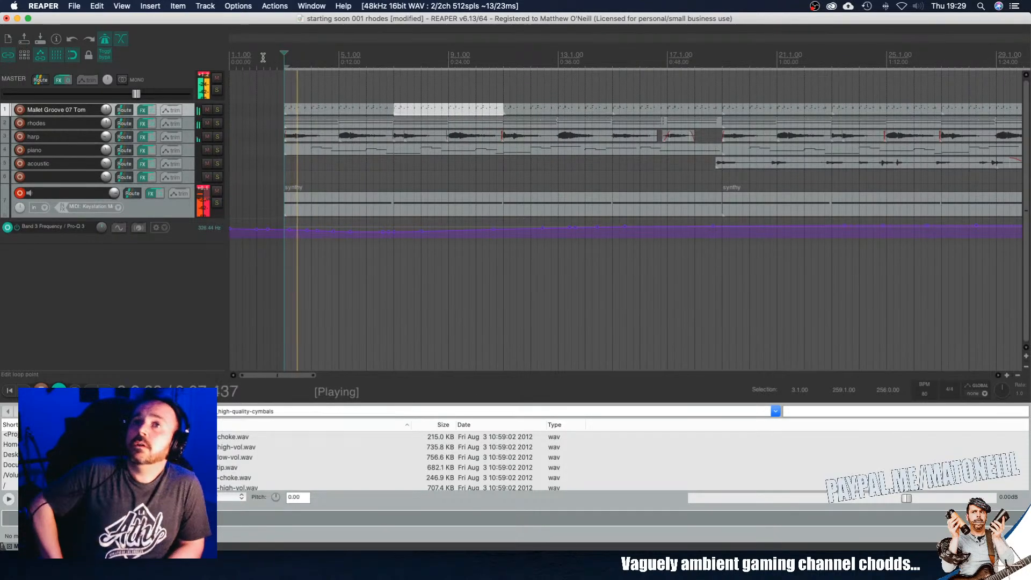